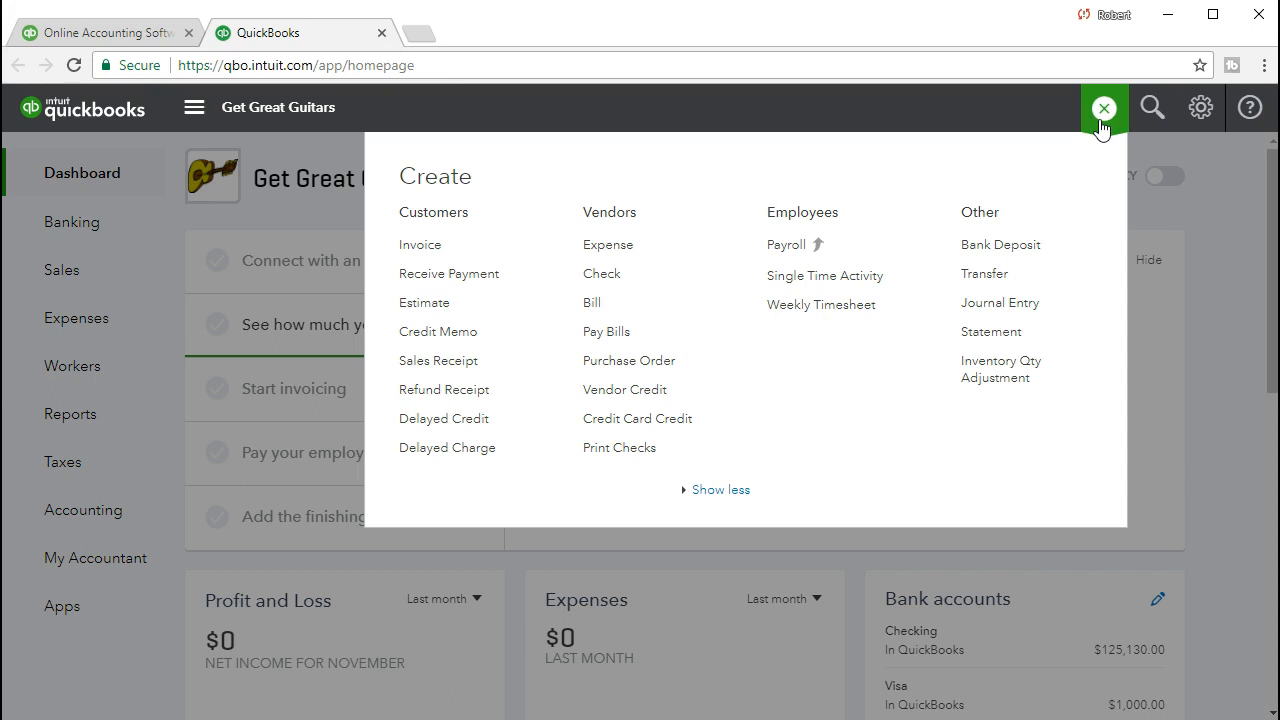
Step: Start a new received payment and choose Anderson Guitars as the customer
left_click(1085, 128)
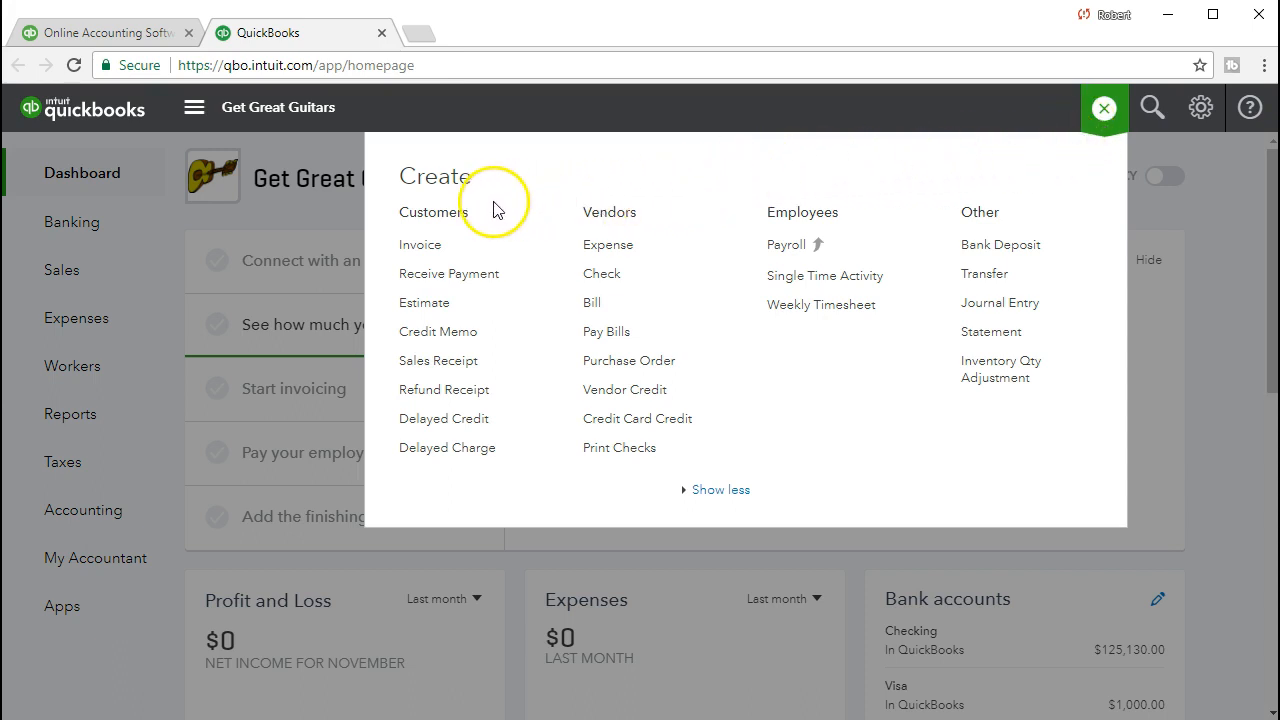
left_click(465, 280)
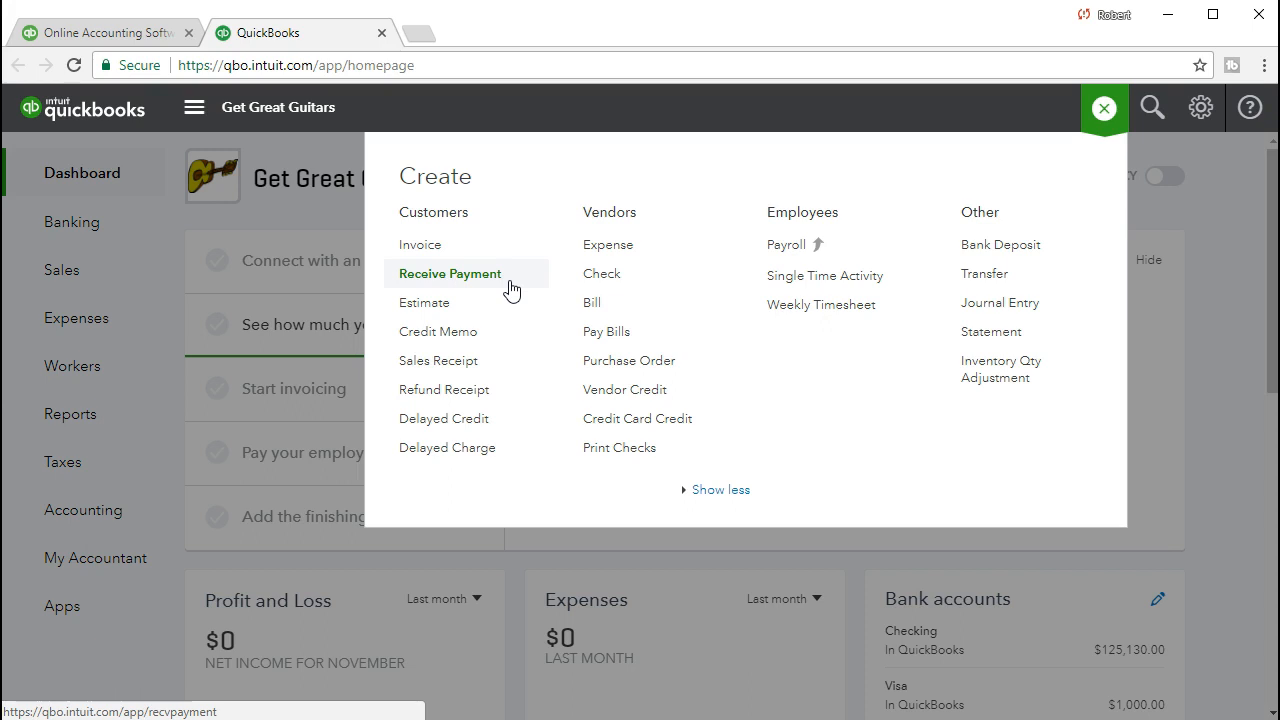
left_click(481, 251)
left_click(504, 292)
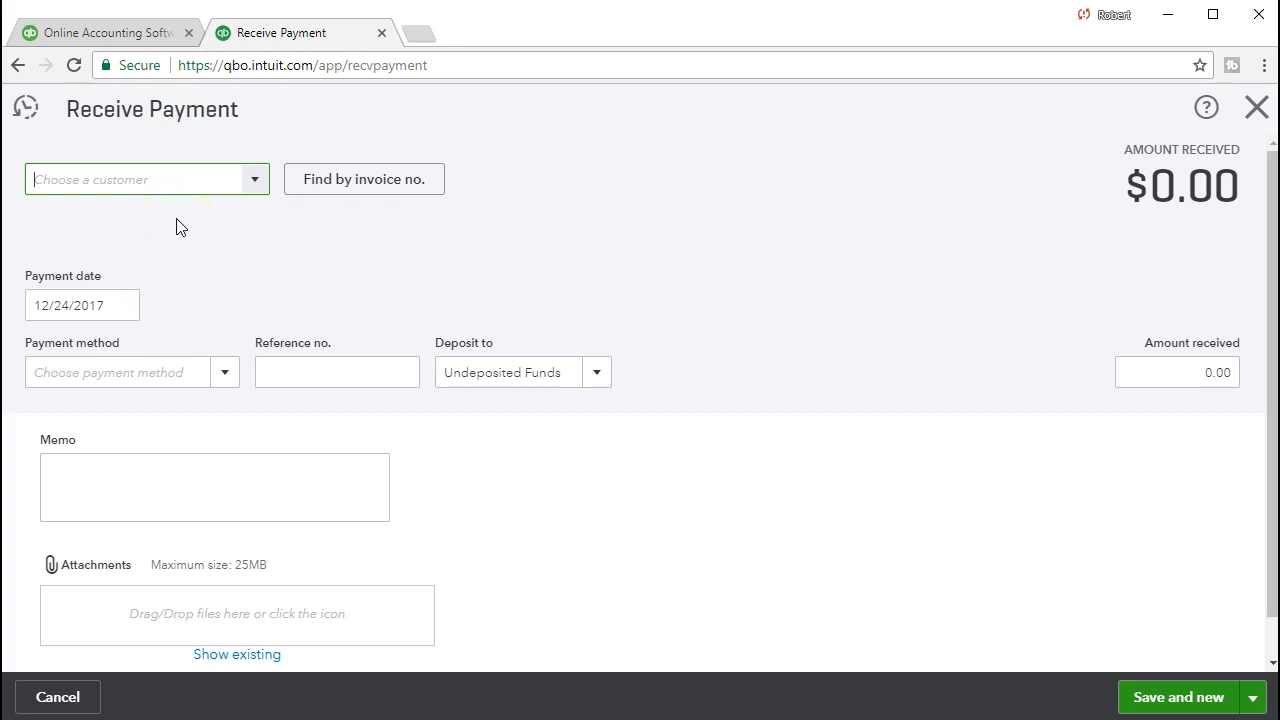
left_click(259, 180)
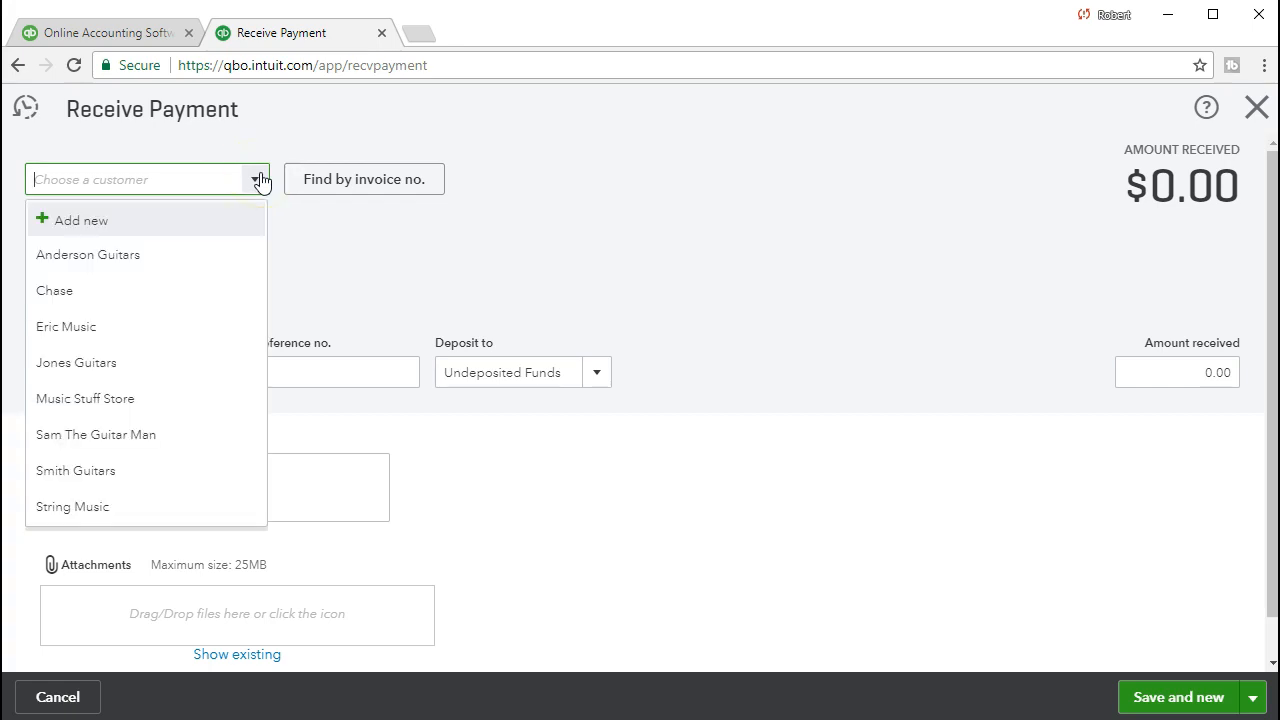
type("Anderson Guitars")
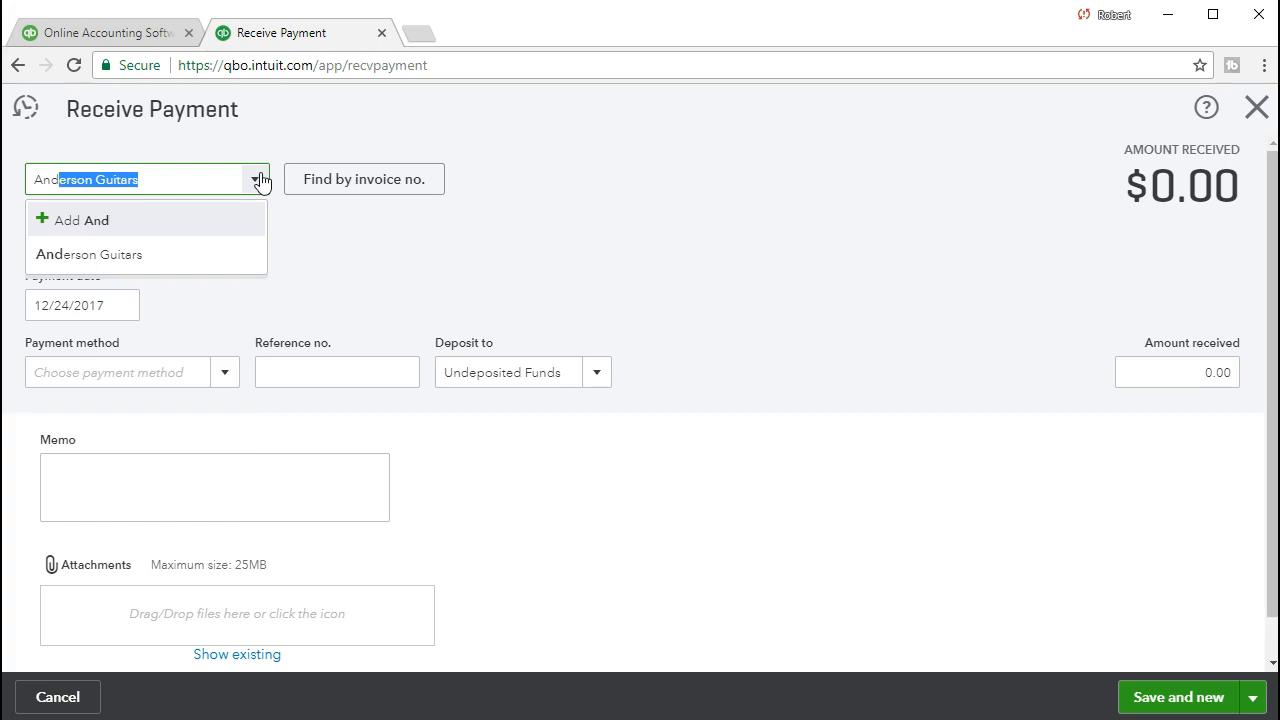
left_click(208, 258)
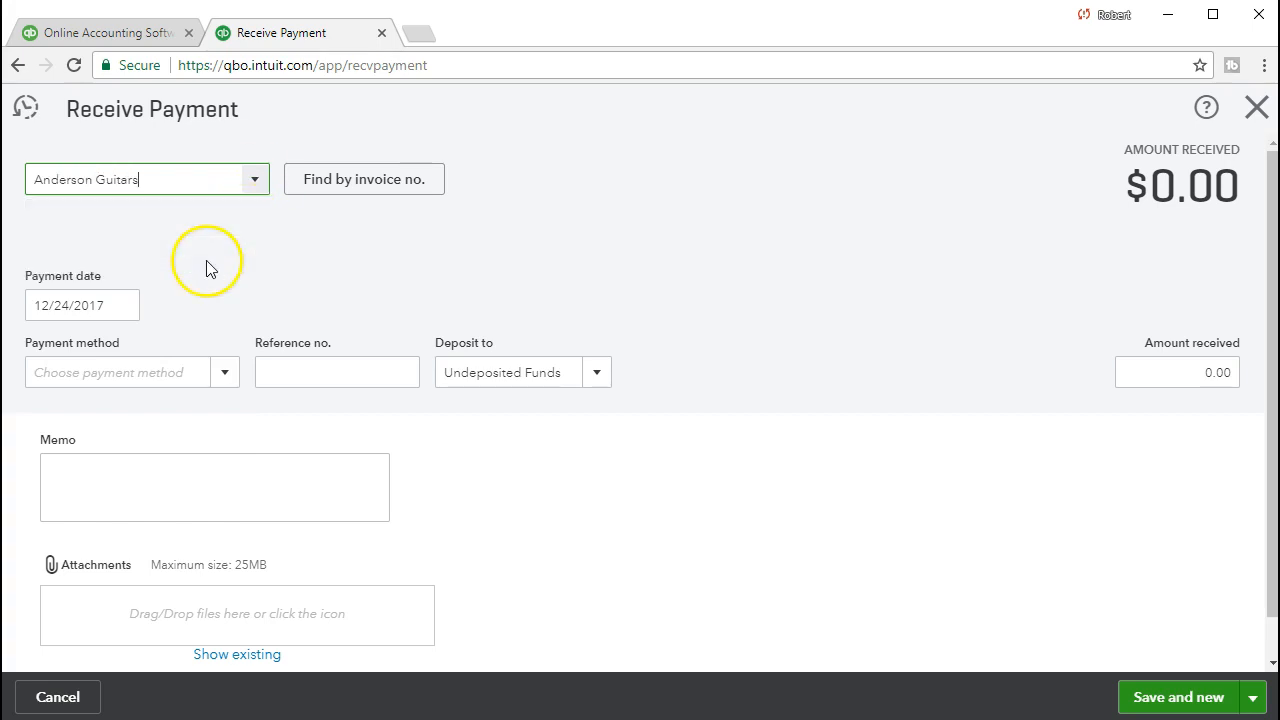
key("Tab")
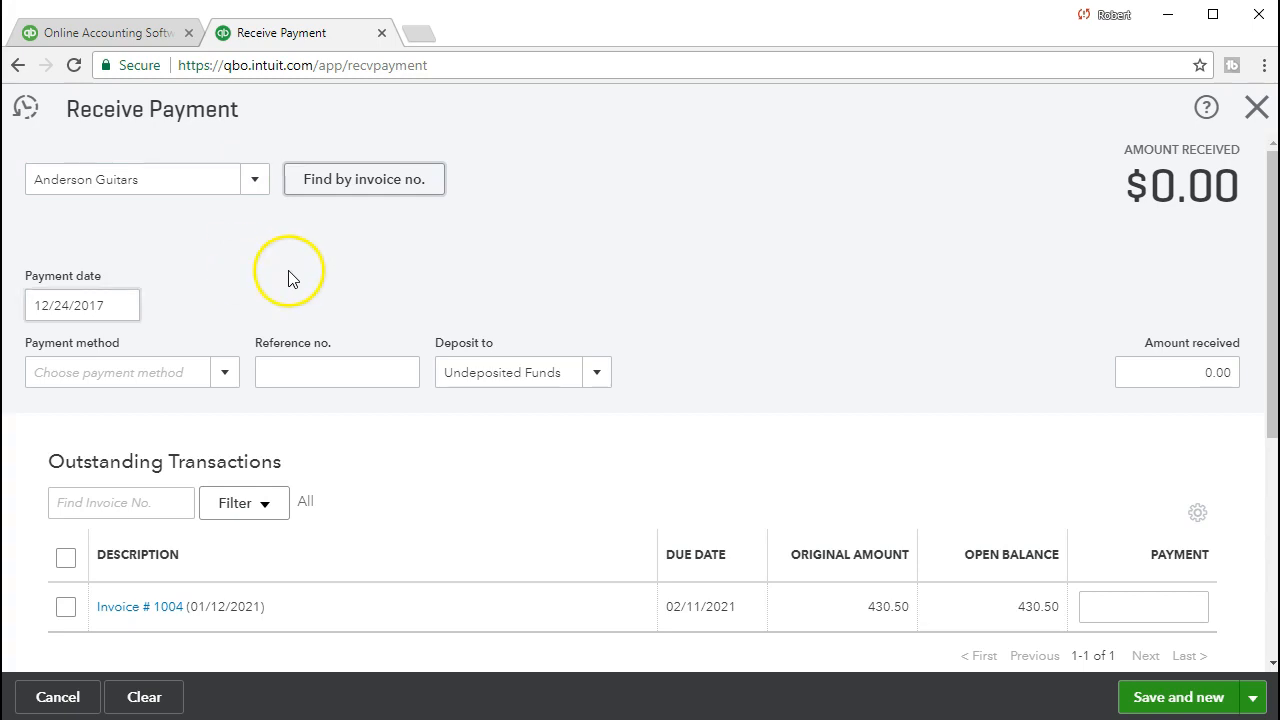
Step: Set the payment date to 01/28/2021 and the payment method to Check
key("Tab")
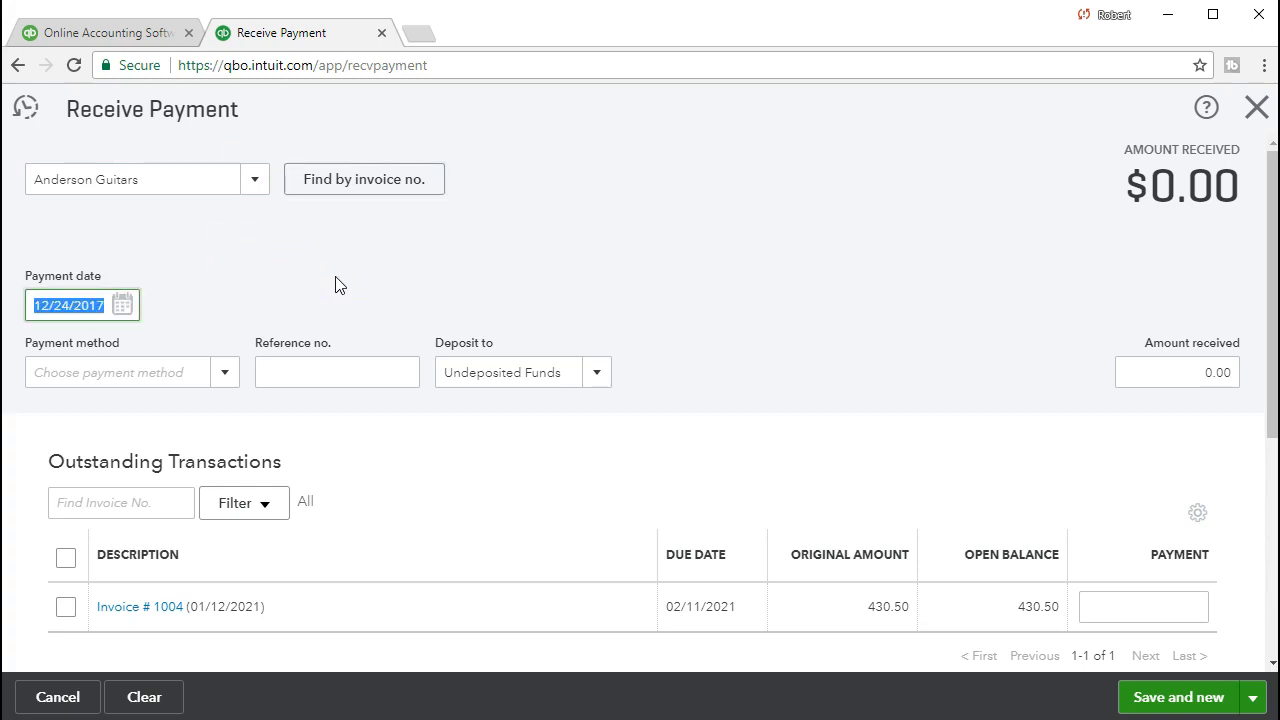
type("012821")
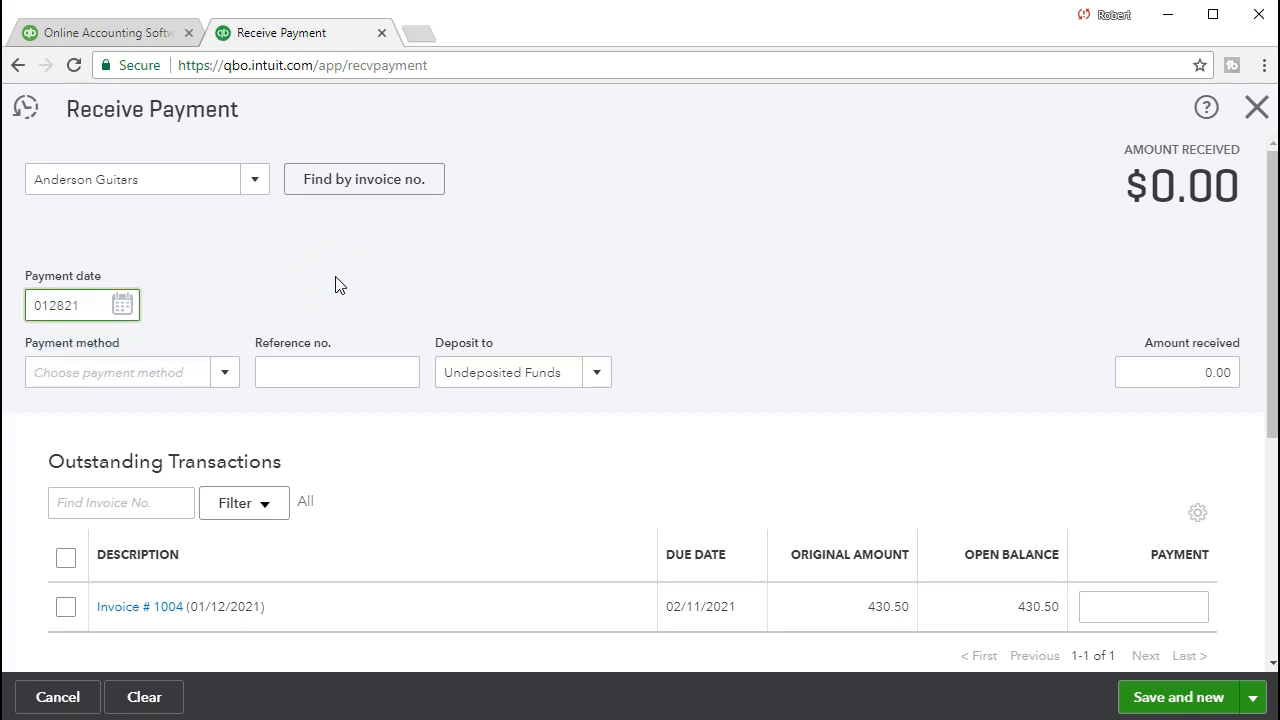
key("Tab")
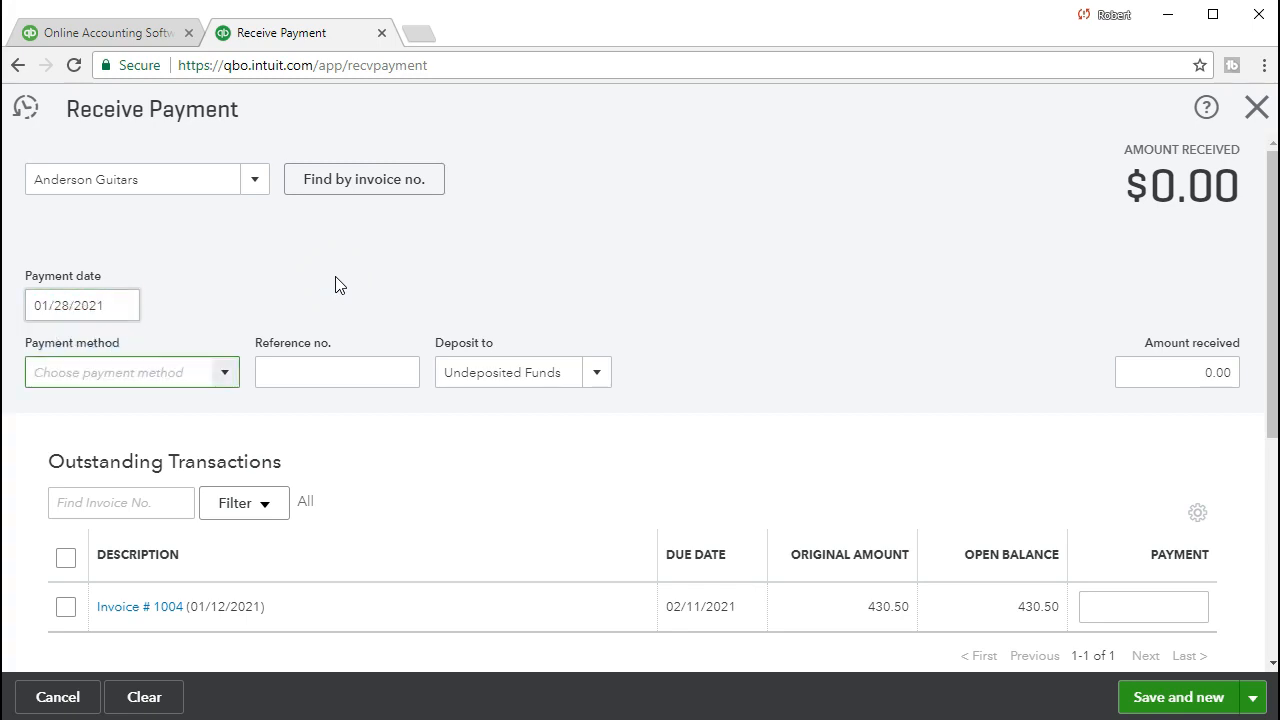
left_click(288, 302)
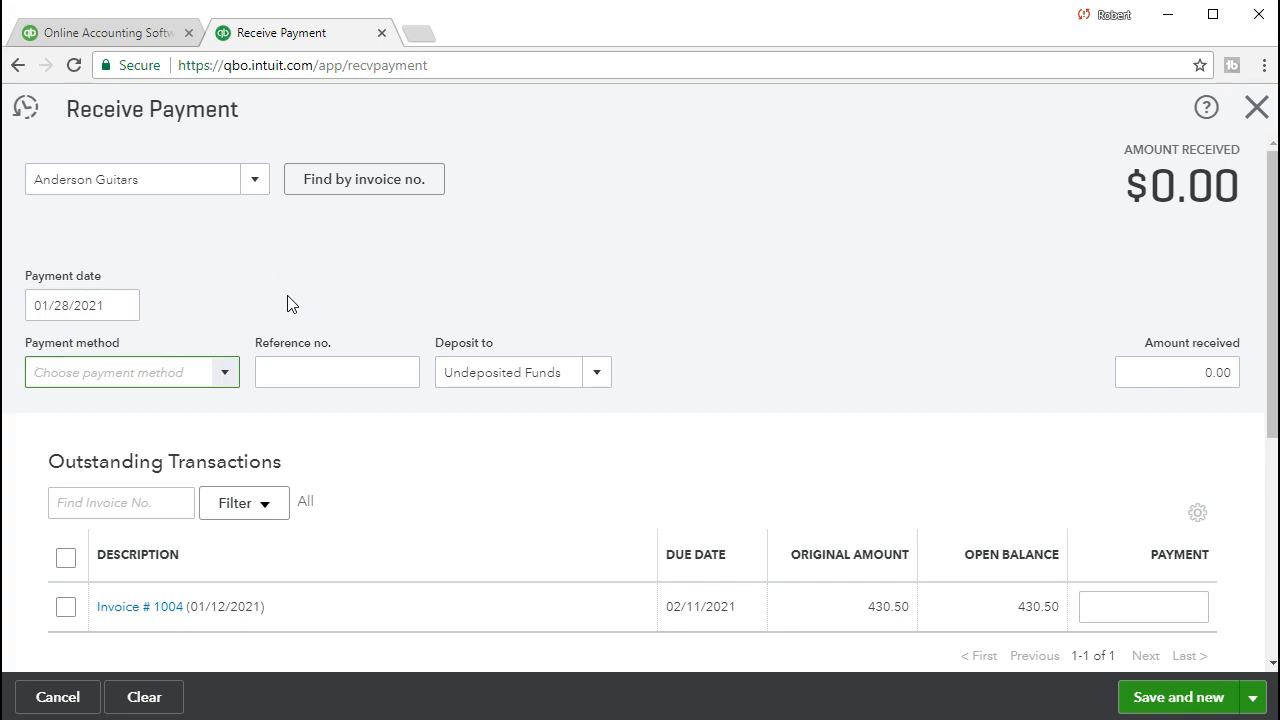
left_click(229, 377)
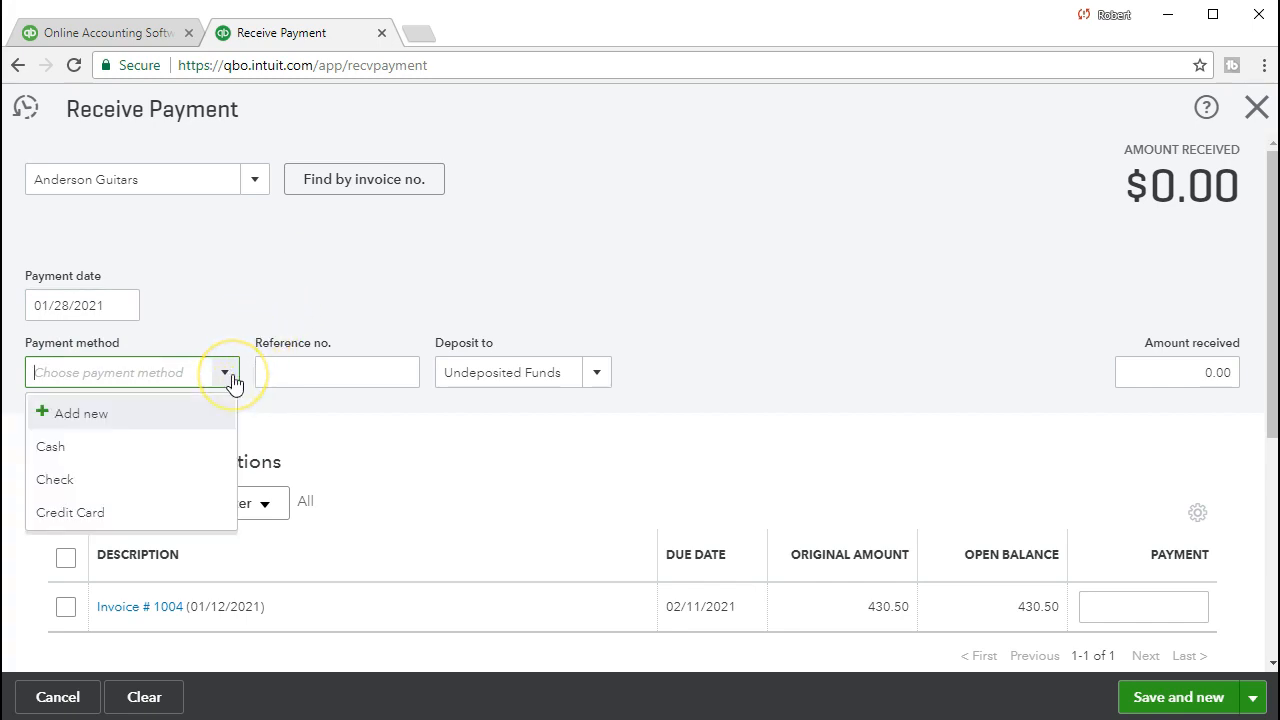
left_click(185, 481)
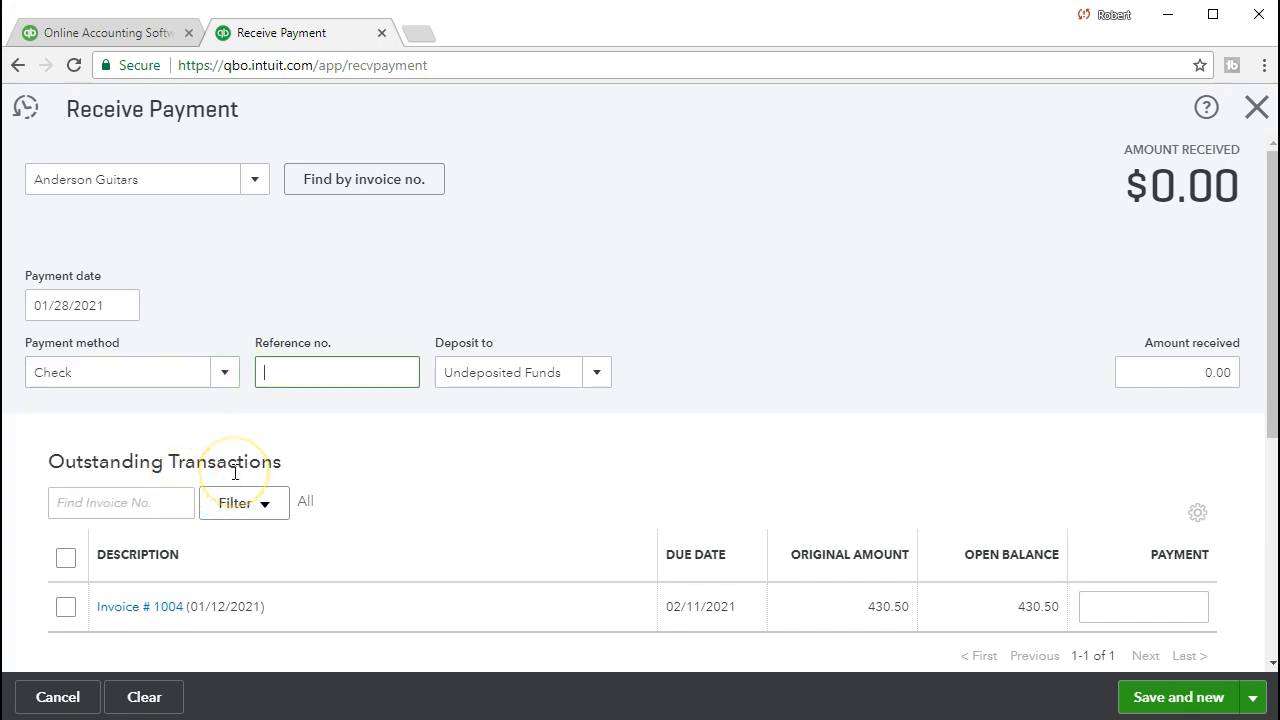
key("Tab")
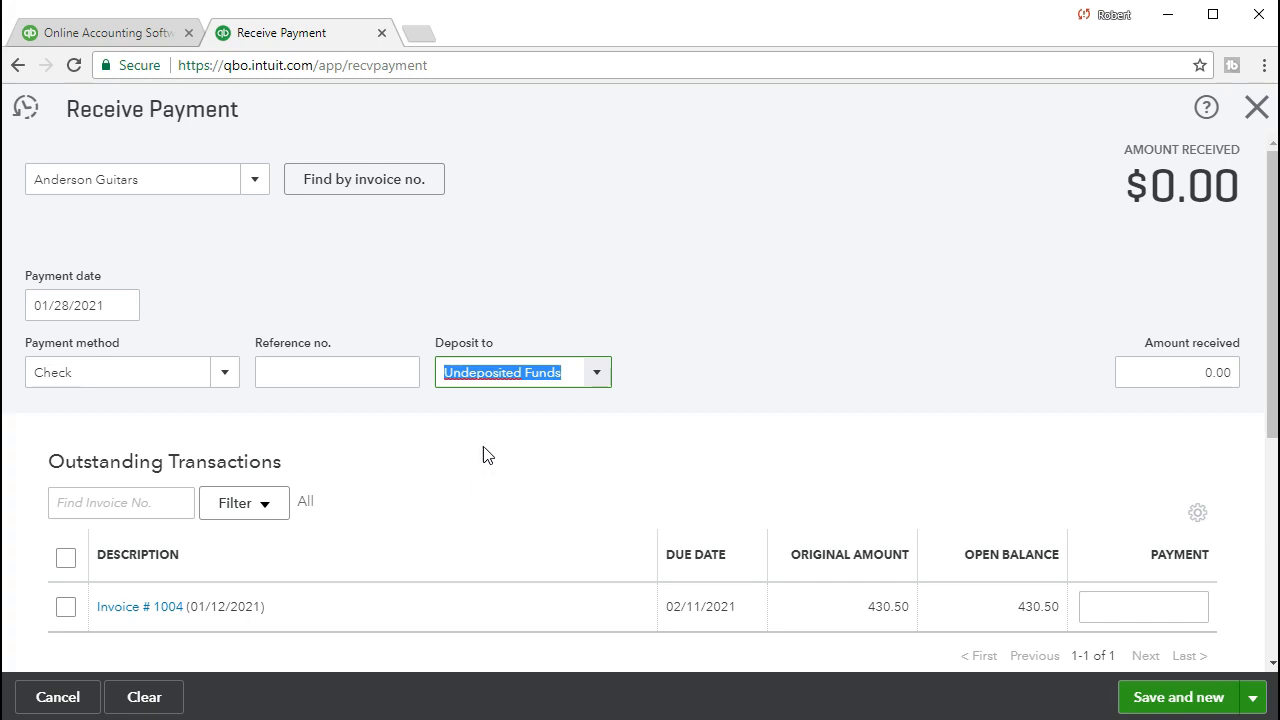
left_click(529, 431)
left_click(579, 440)
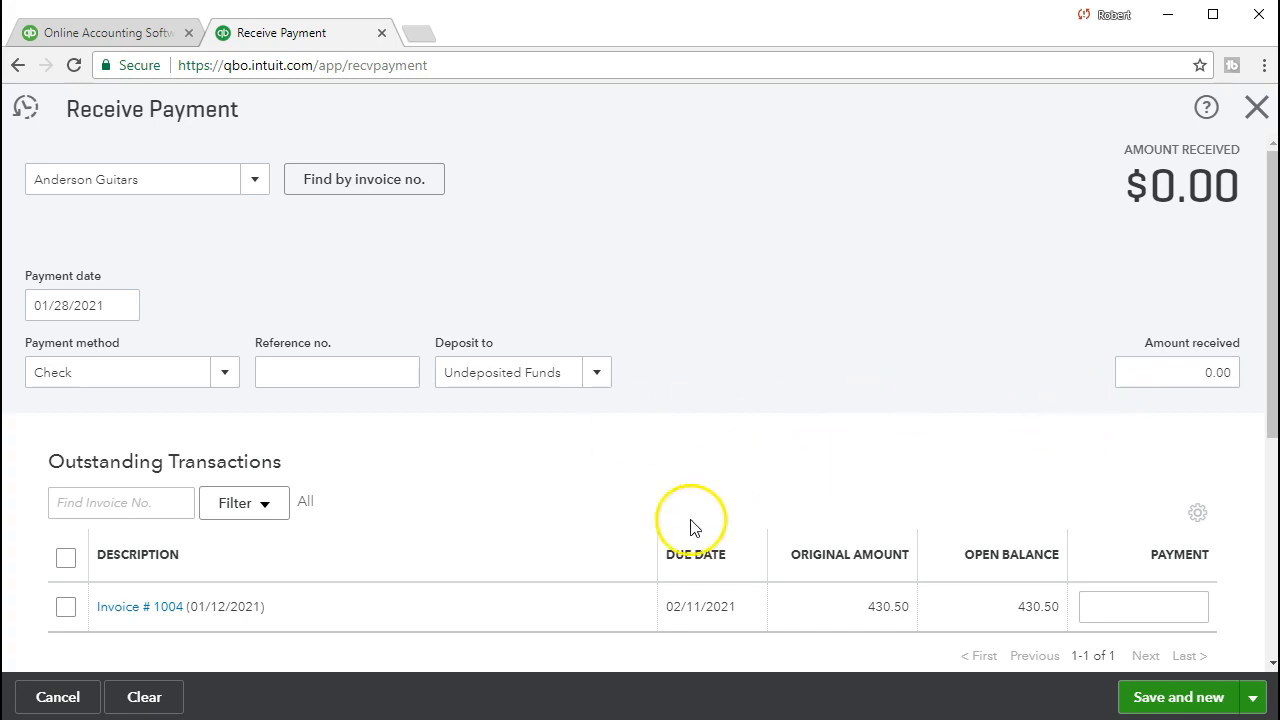
Step: Apply the payment to Invoice # 1004 for its full open balance, and save it to start another new payment
left_click(66, 608)
scroll(66, 608, "down", 3)
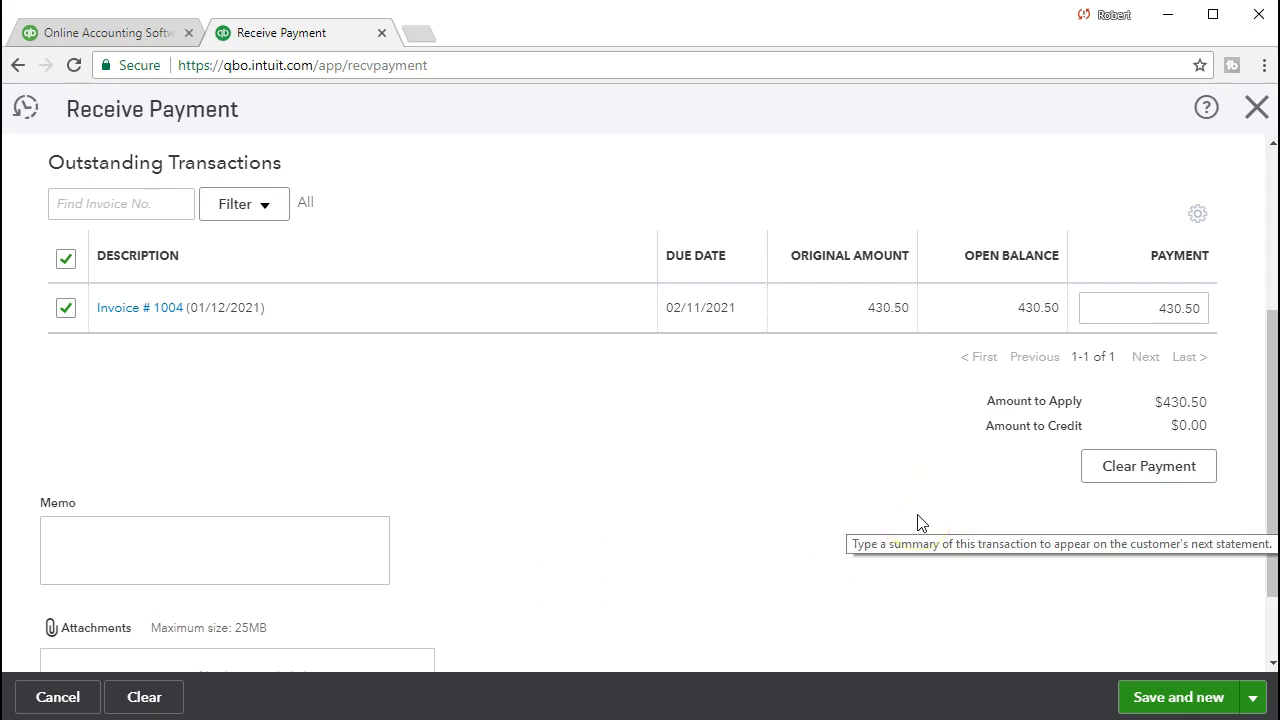
scroll(917, 523, "up", 3)
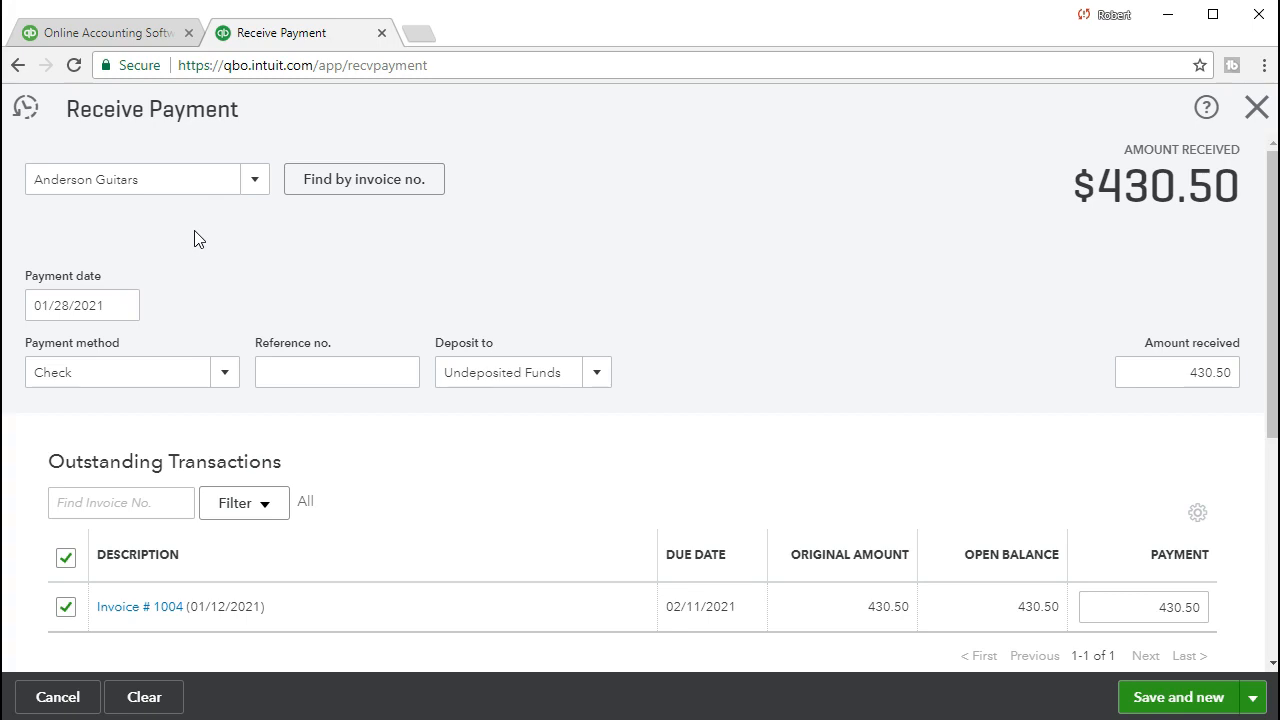
left_click(573, 271)
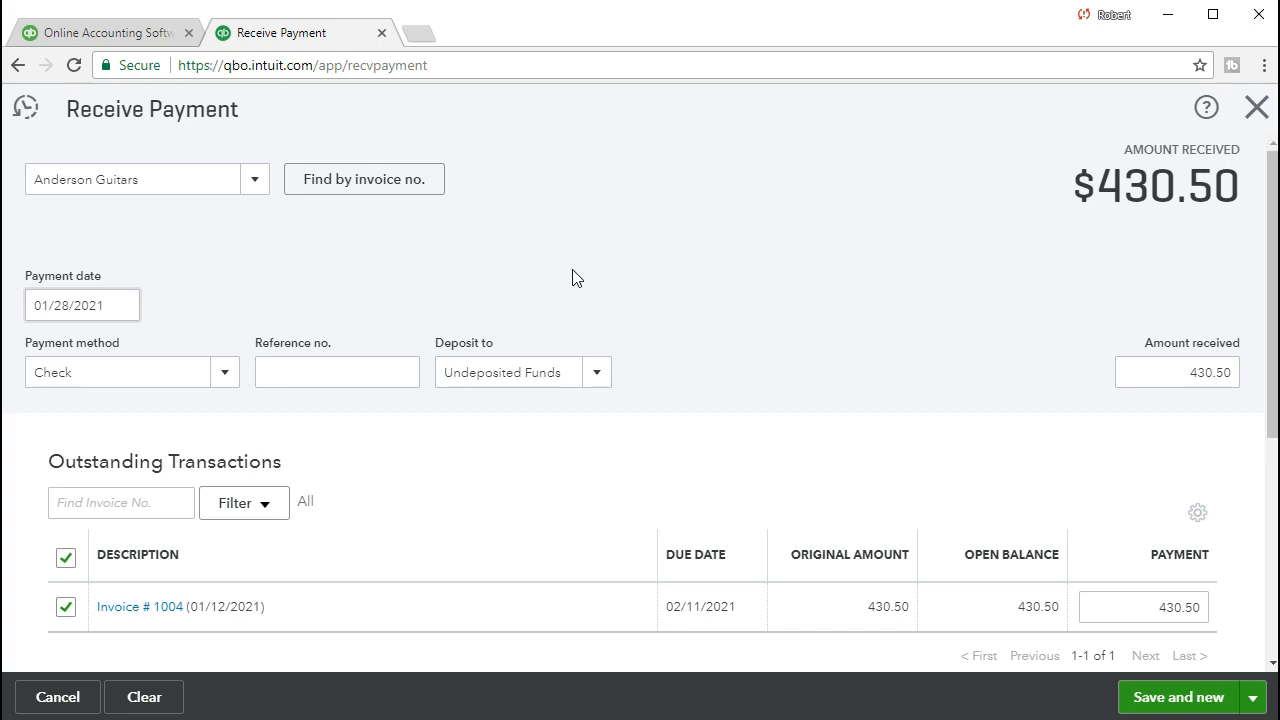
left_click(625, 274)
left_click(628, 280)
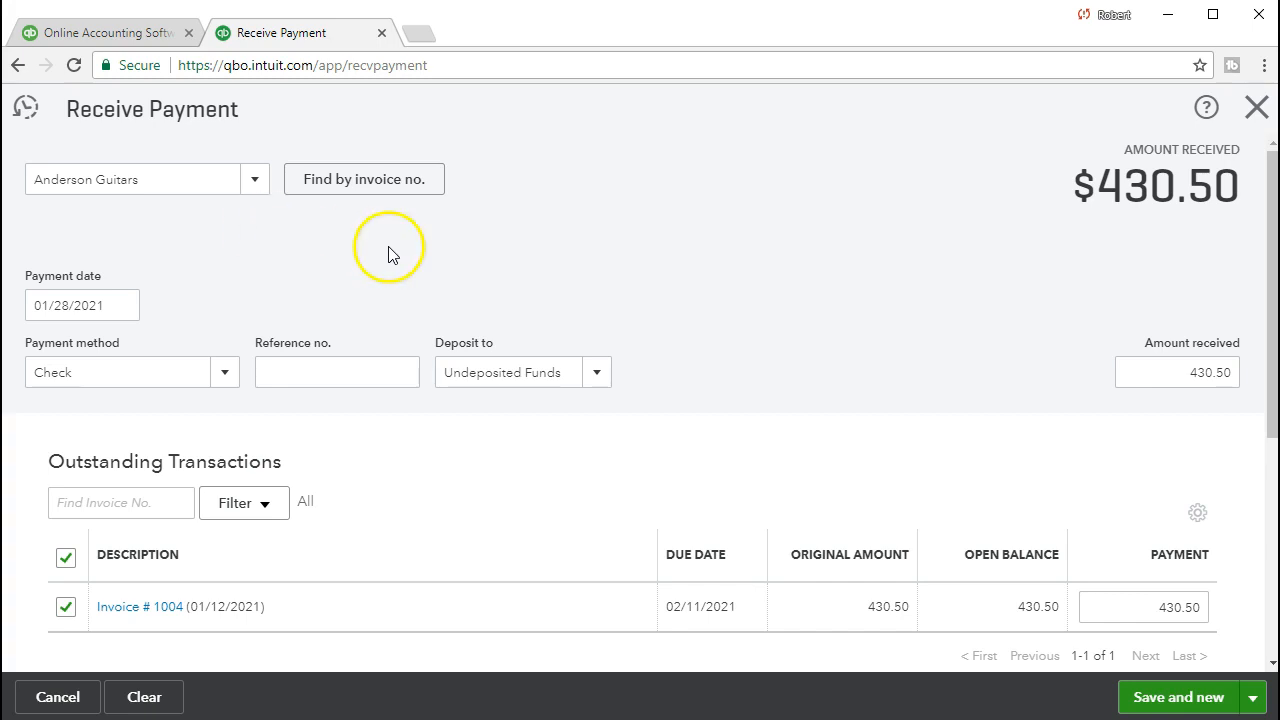
left_click(1143, 697)
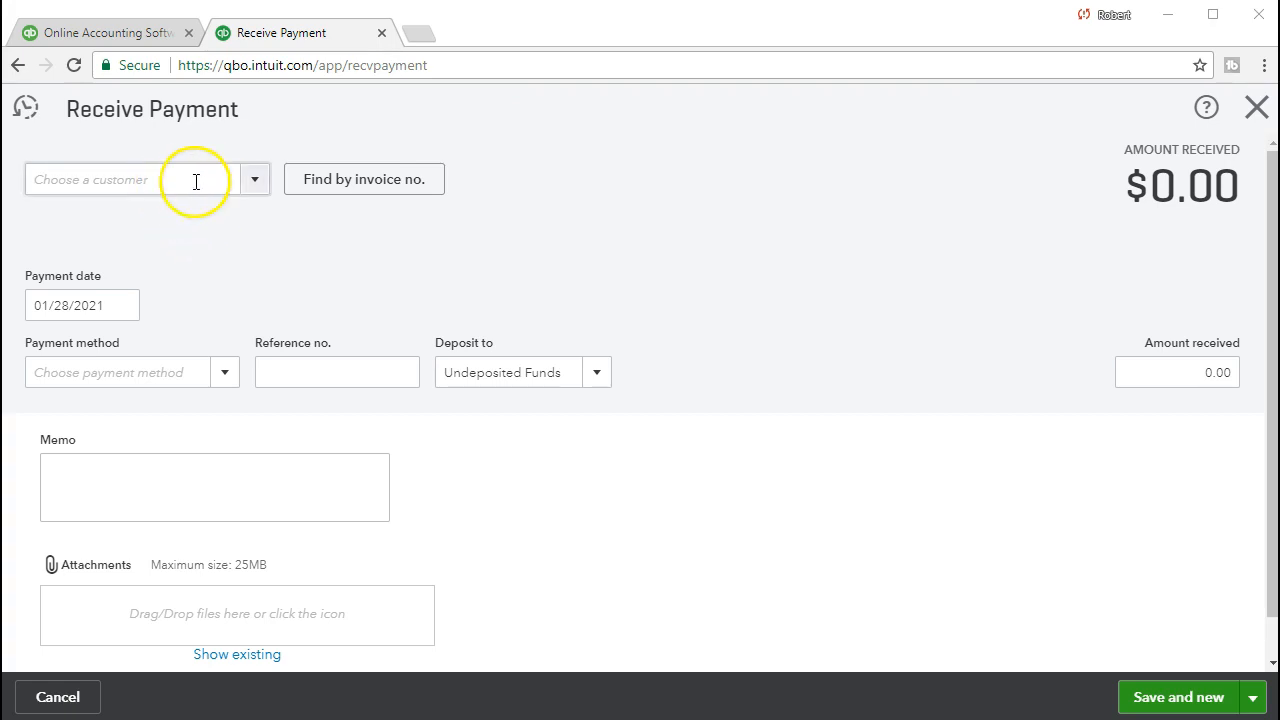
left_click(254, 182)
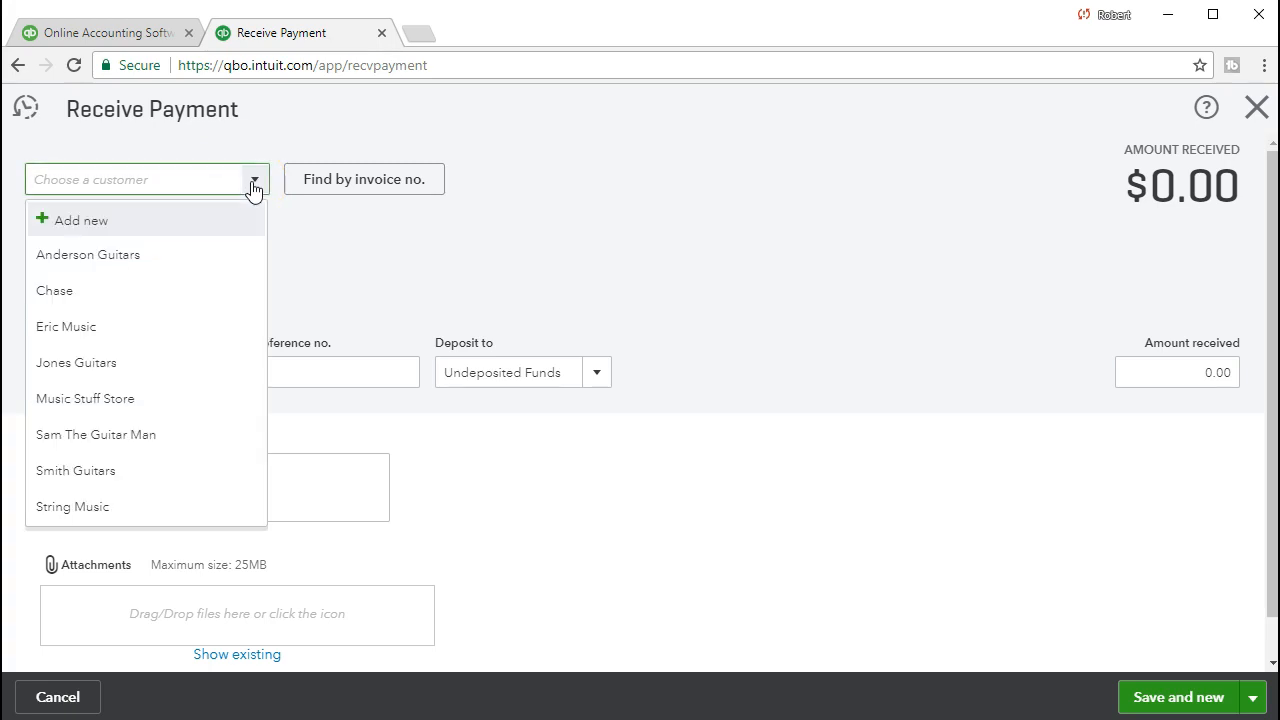
type("Eric Music")
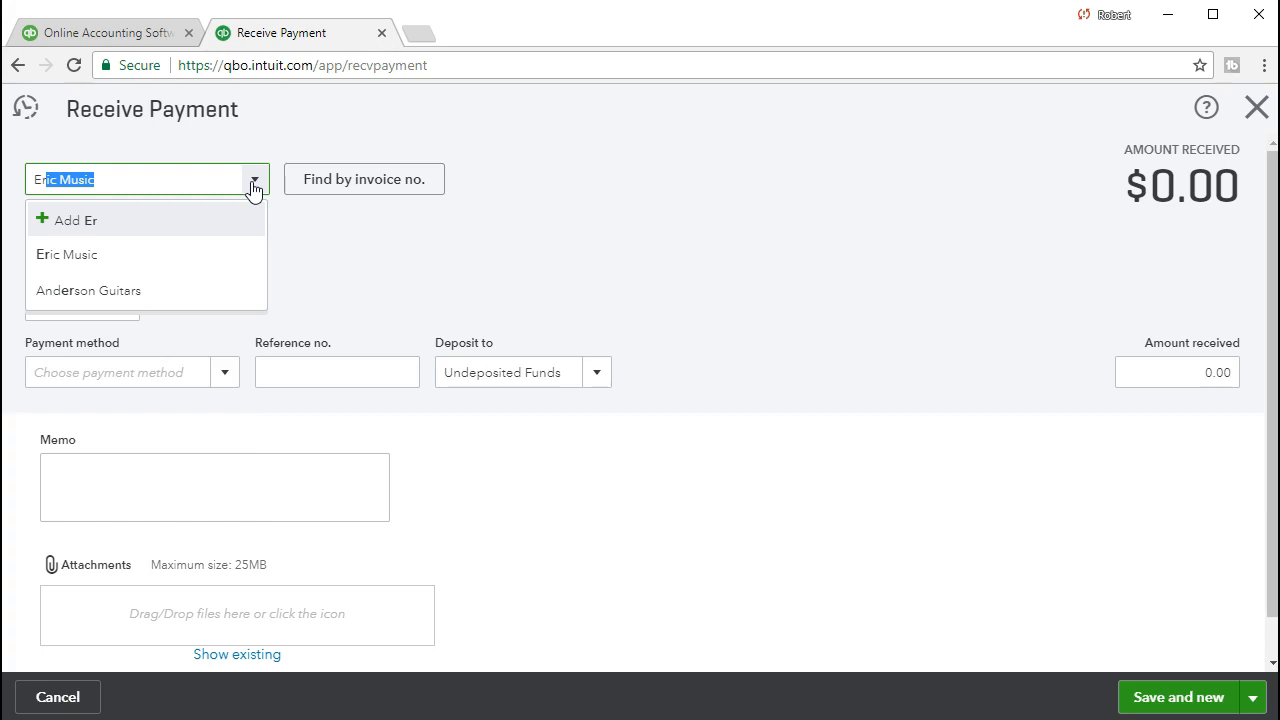
left_click(185, 258)
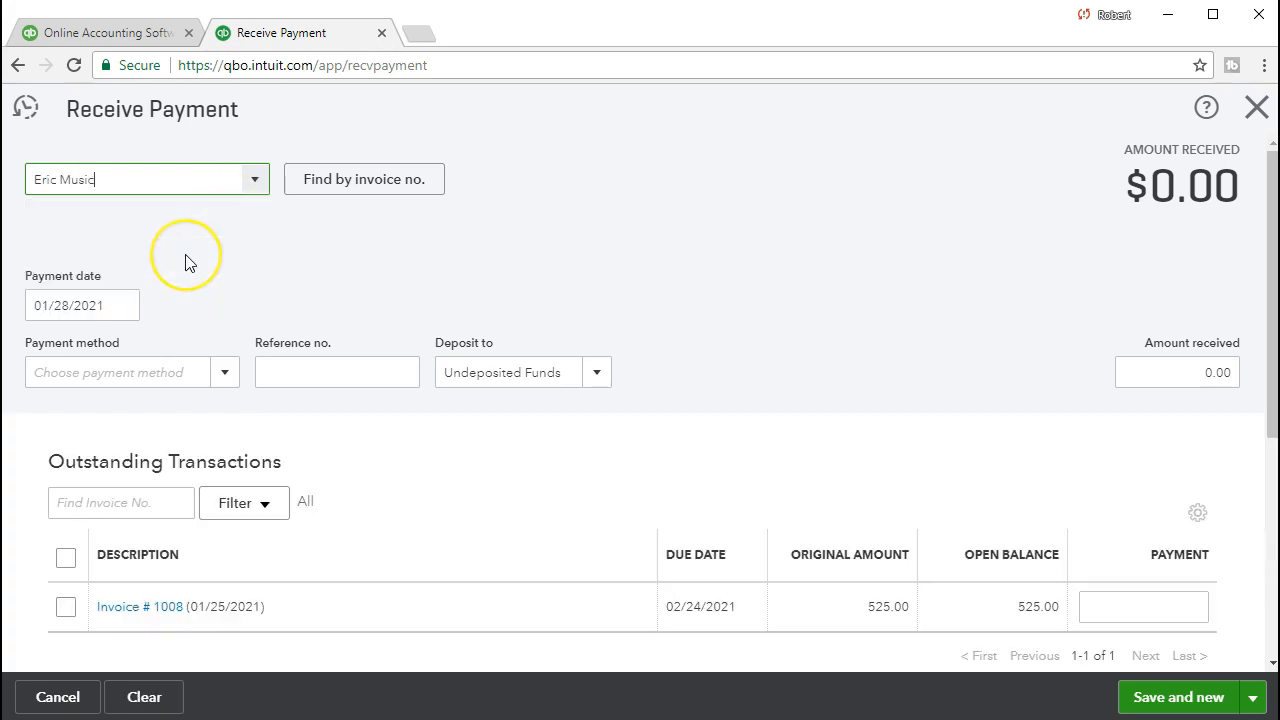
key("Tab")
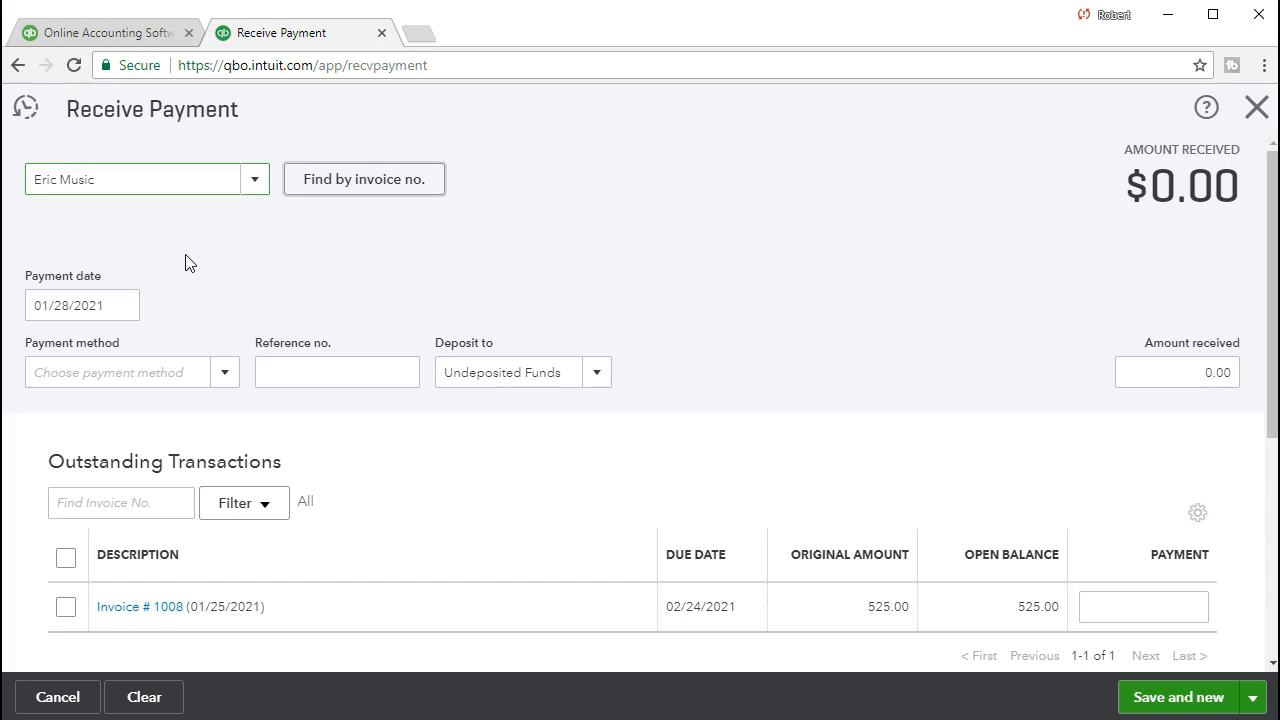
key("Tab")
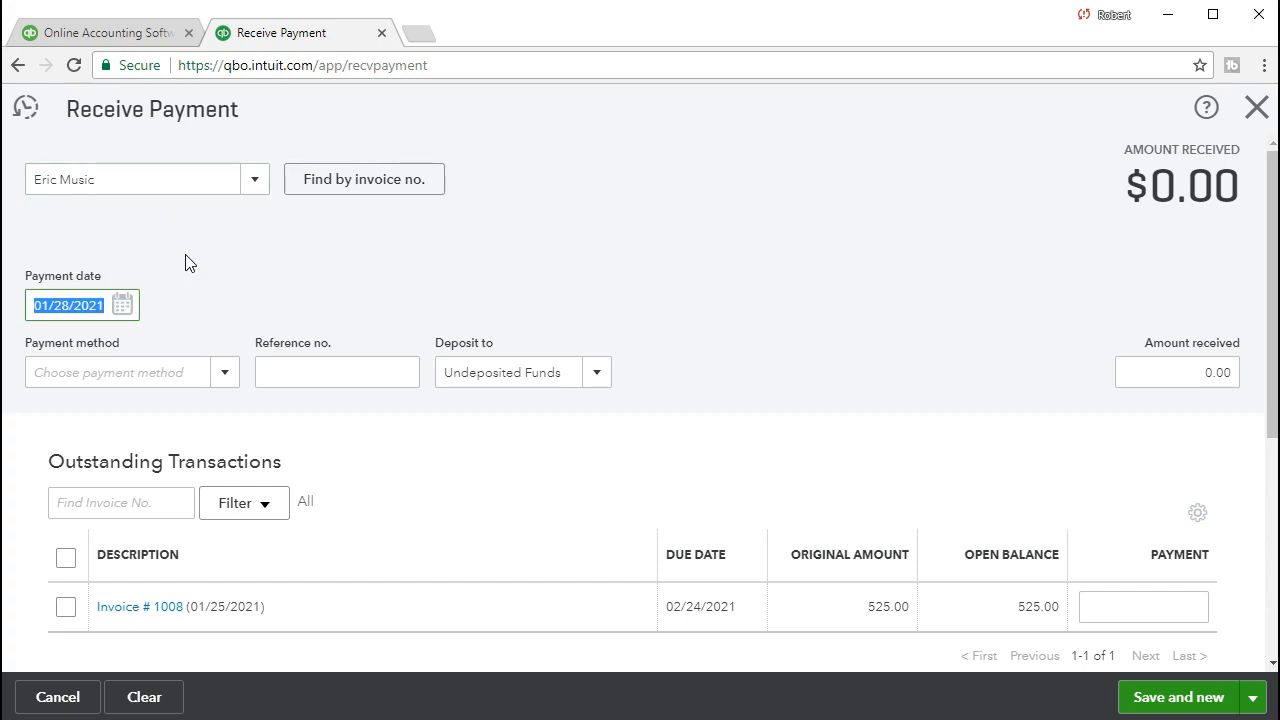
Step: Set the payment method of the Eric Music payment to Check
key("Tab")
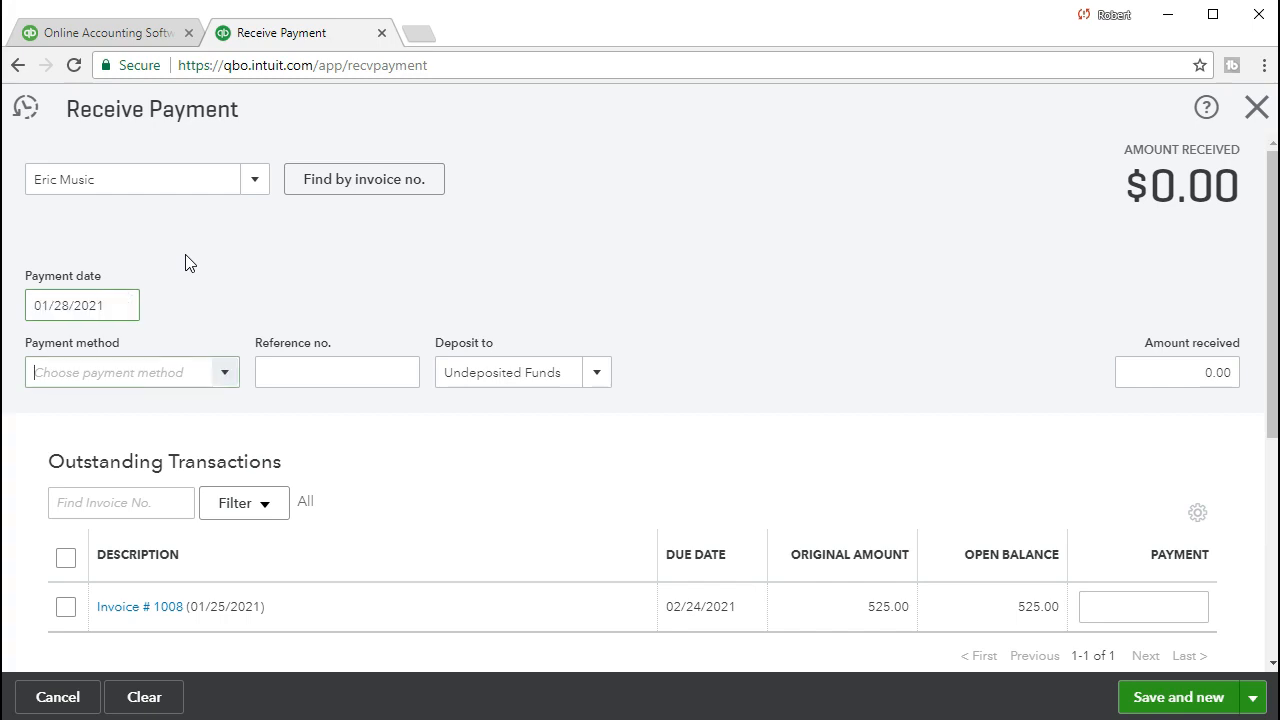
left_click(220, 373)
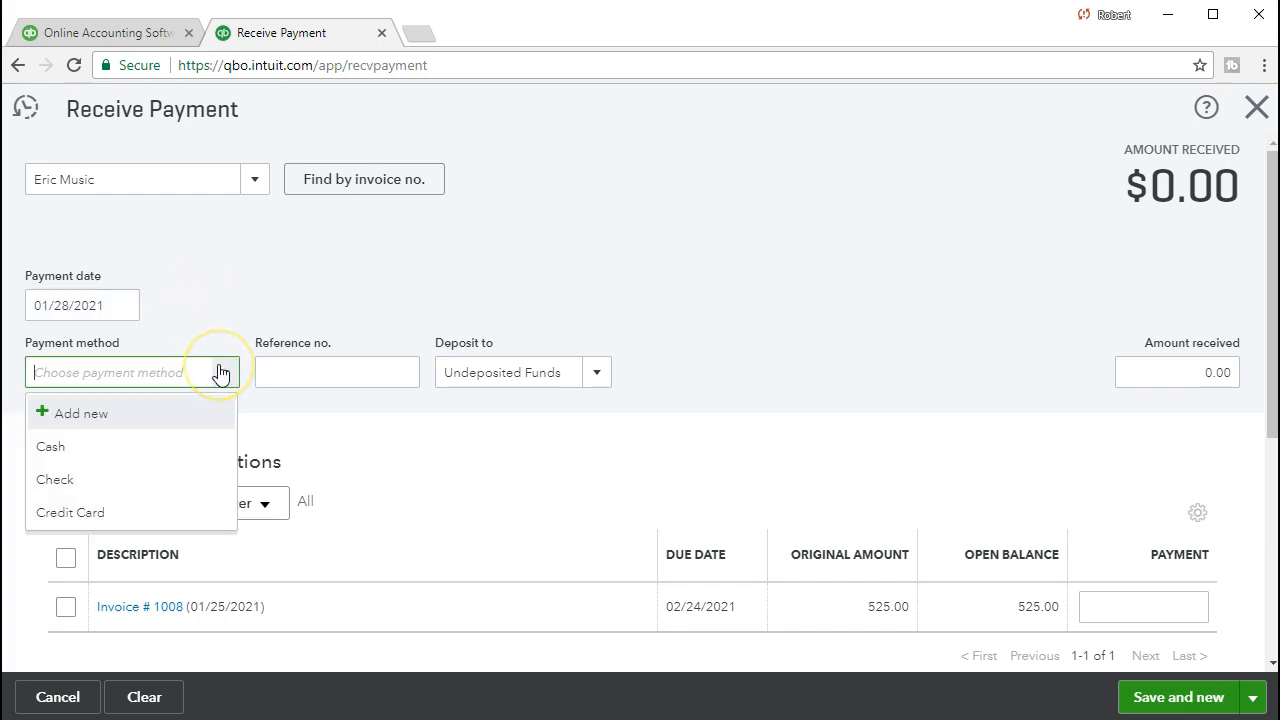
left_click(172, 485)
key("Tab")
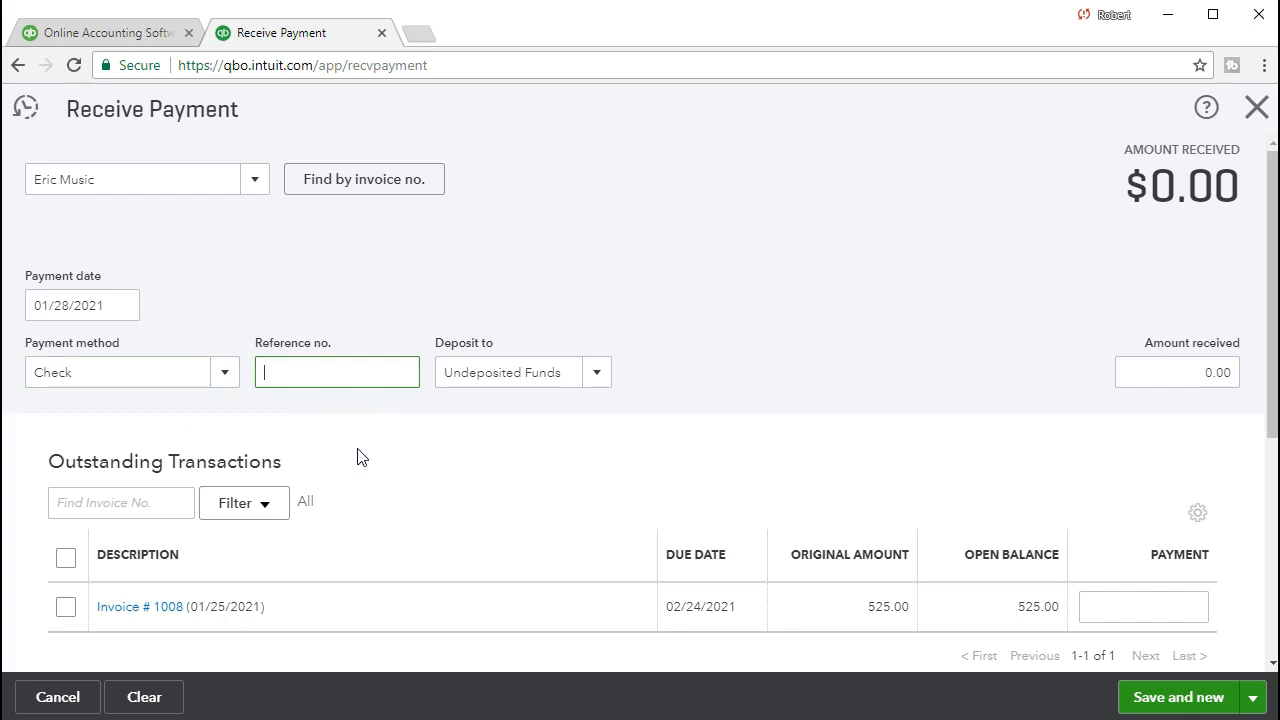
key("Tab")
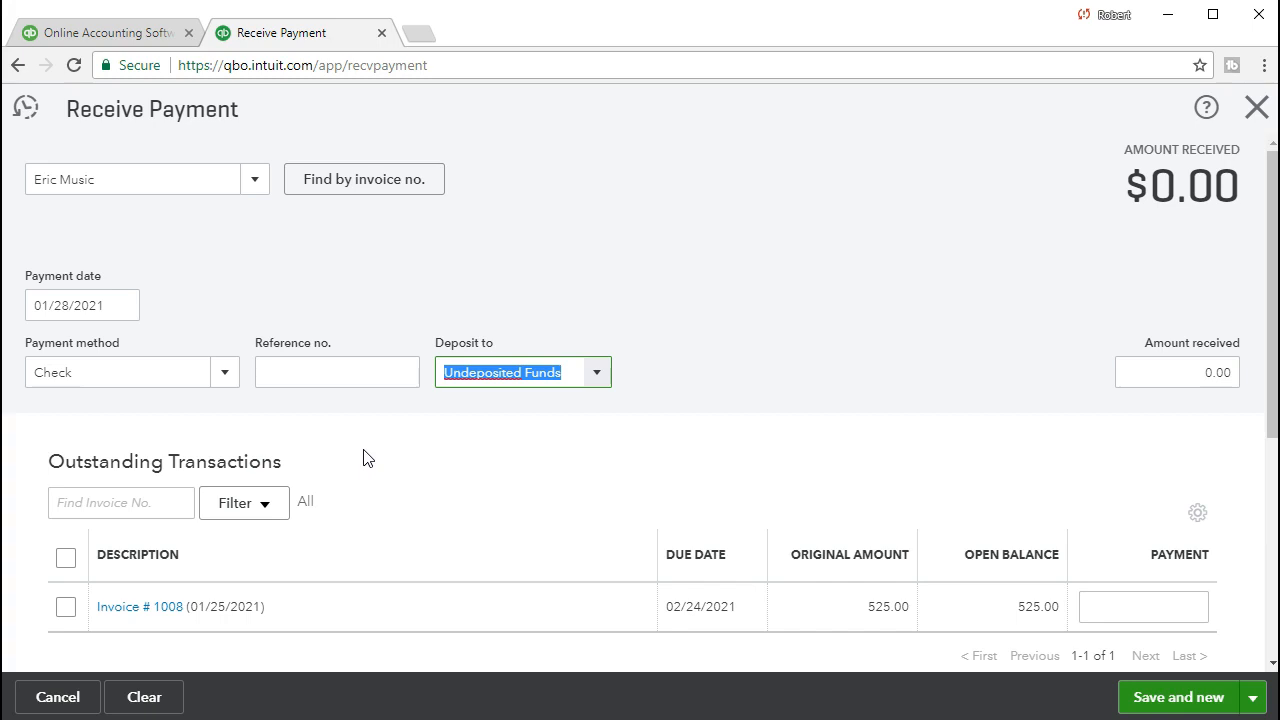
key("Tab")
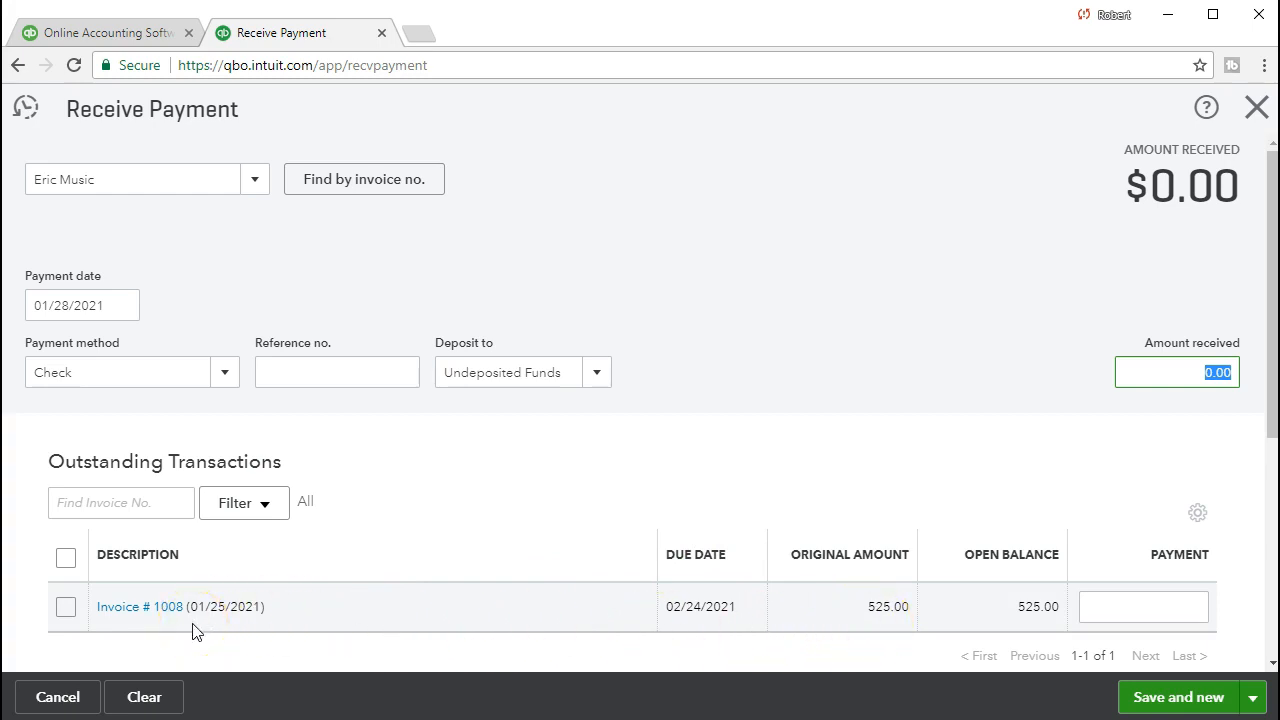
Step: Apply the payment to Invoice # 1008 for its full open balance, and save it to start another new payment
left_click(65, 606)
scroll(63, 610, "down", 3)
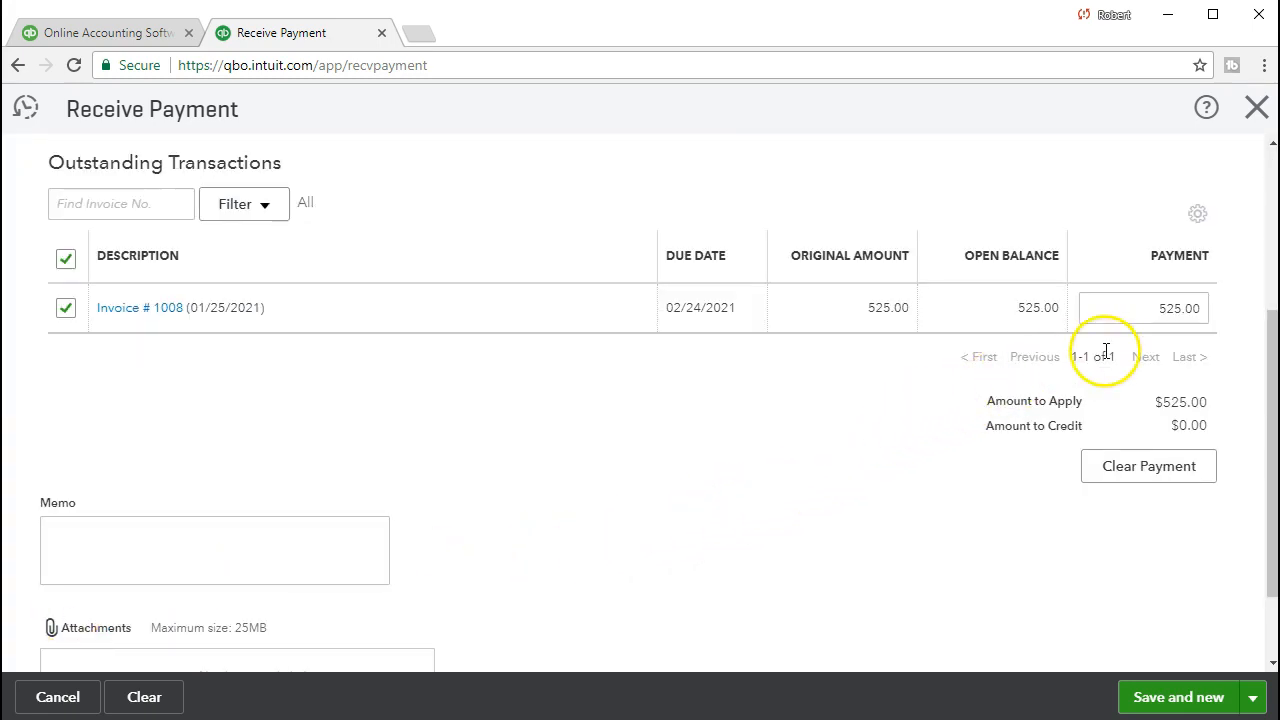
scroll(1106, 360, "up", 3)
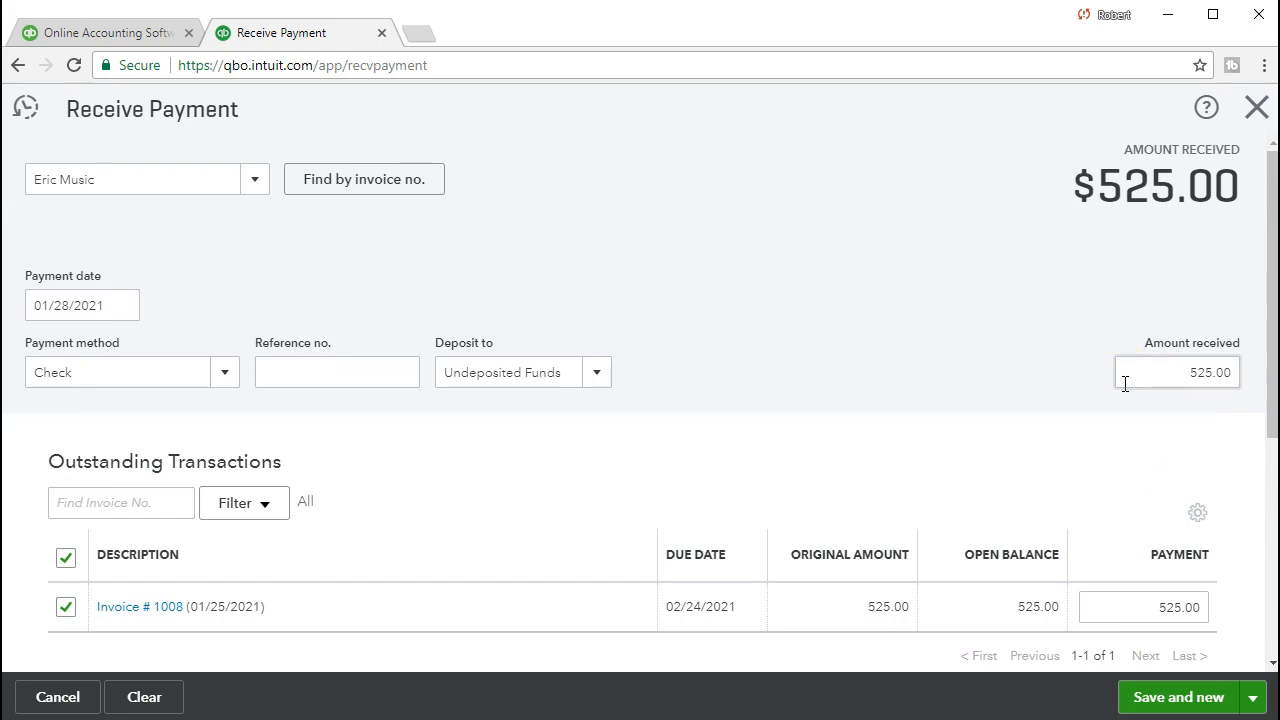
left_click(1093, 394)
left_click(1152, 696)
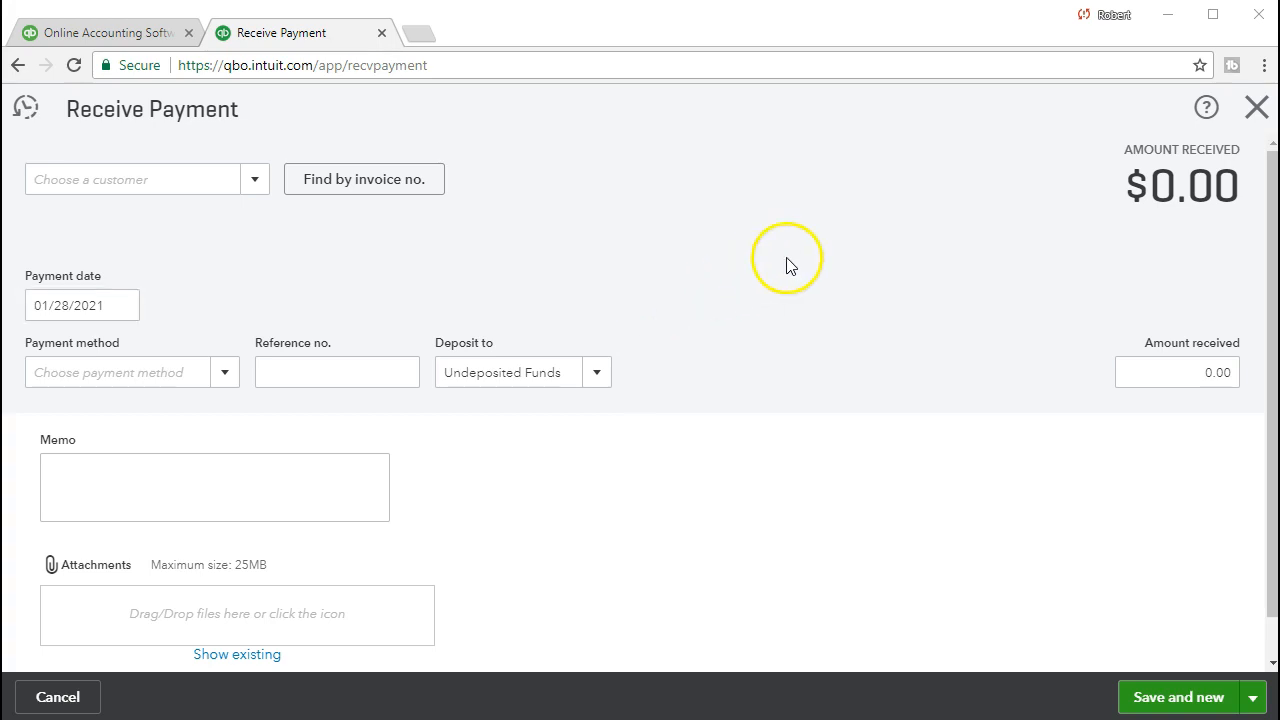
Step: Leave the empty payment form and open the Balance Sheet report
left_click(1255, 108)
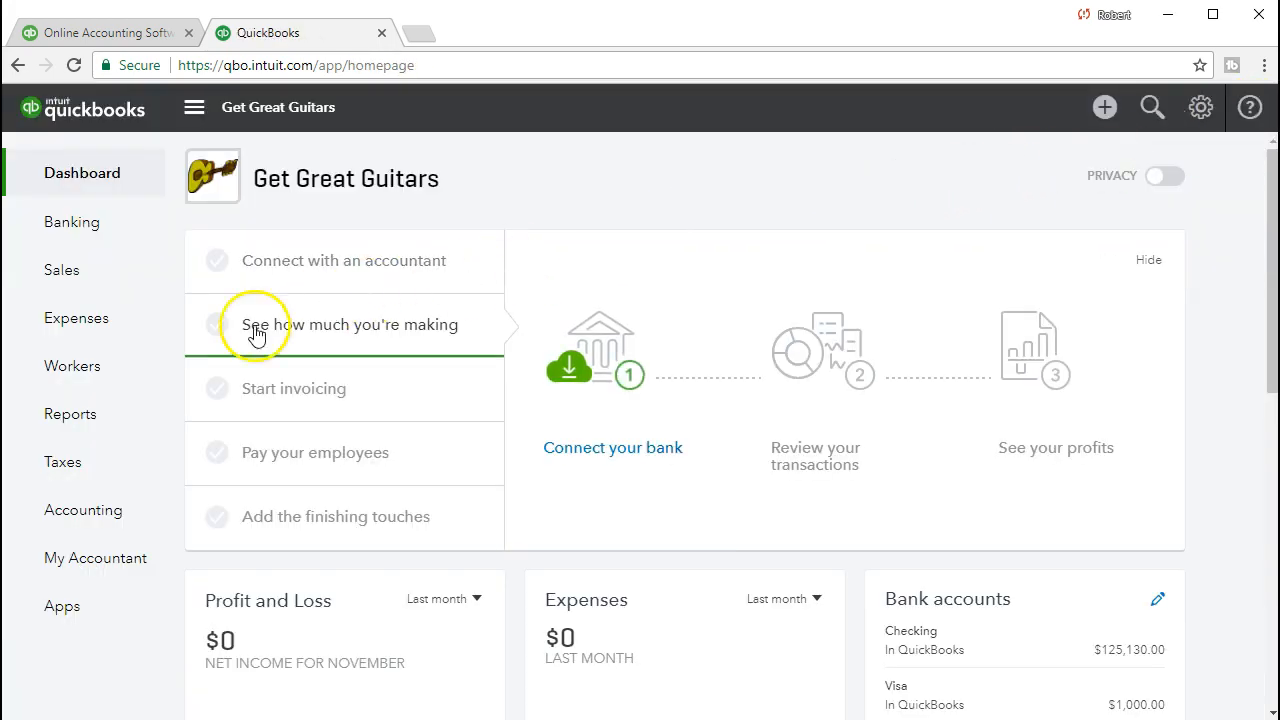
left_click(110, 422)
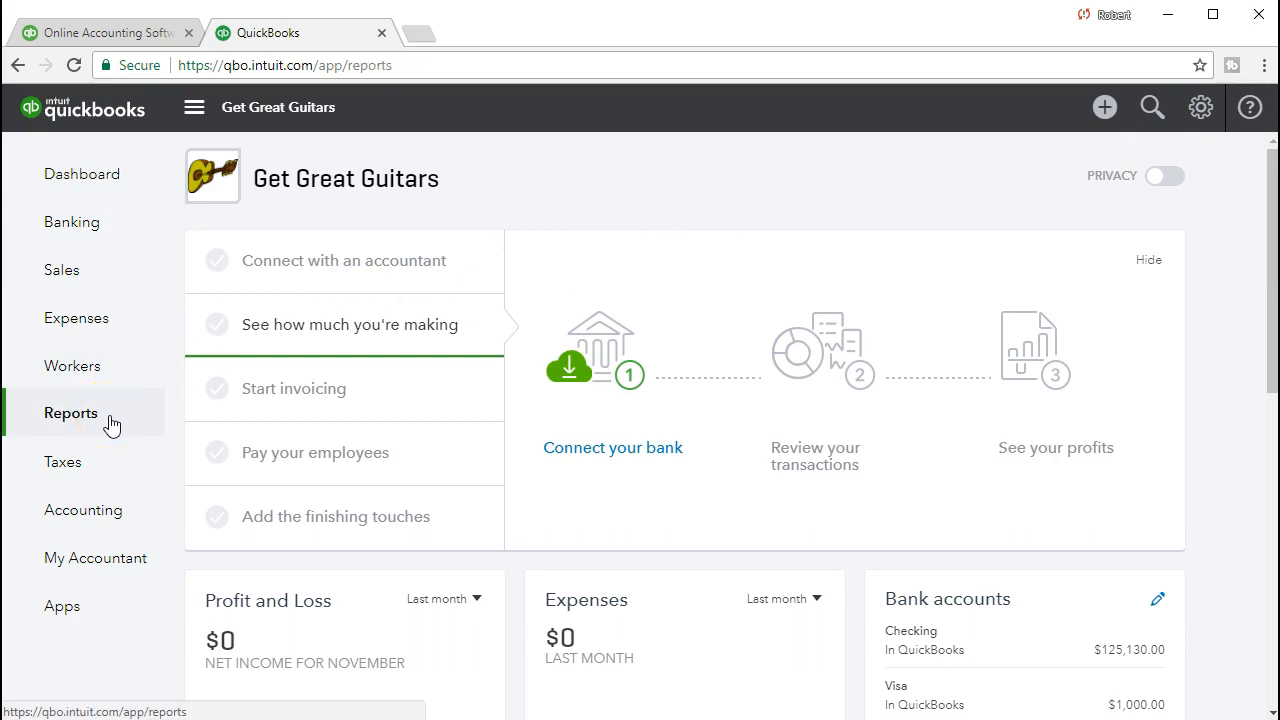
left_click(252, 398)
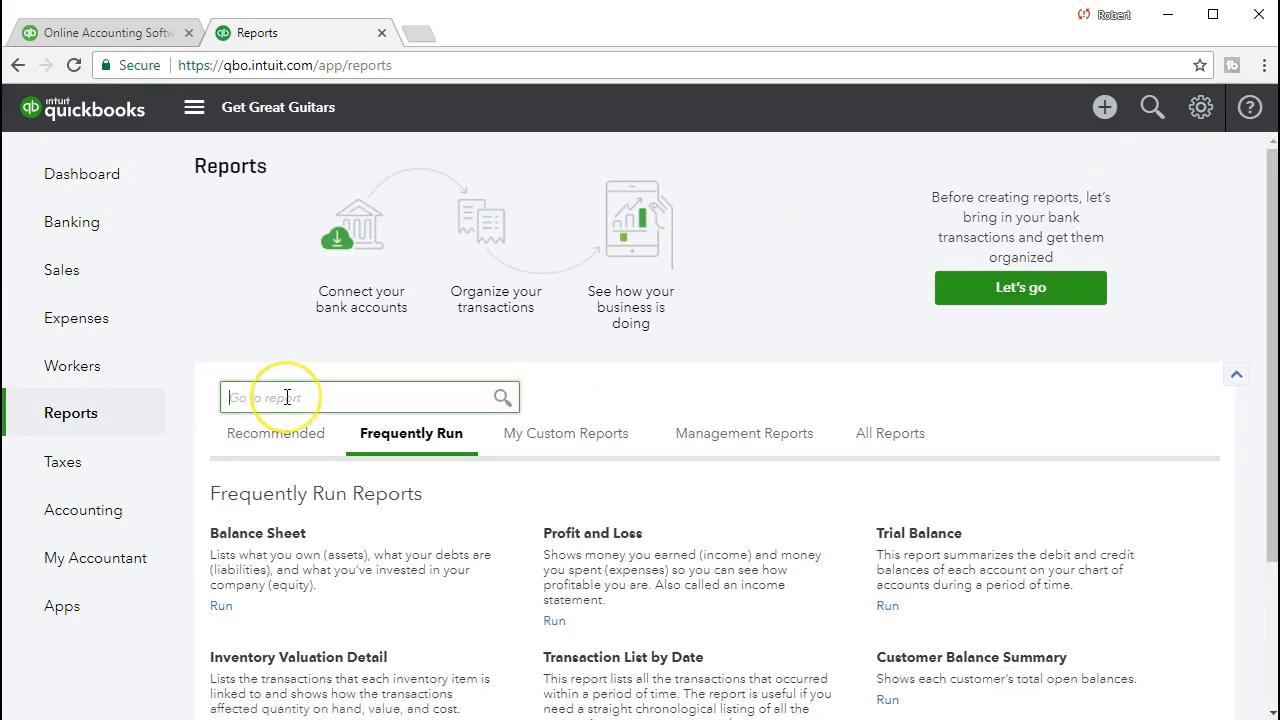
type("ba")
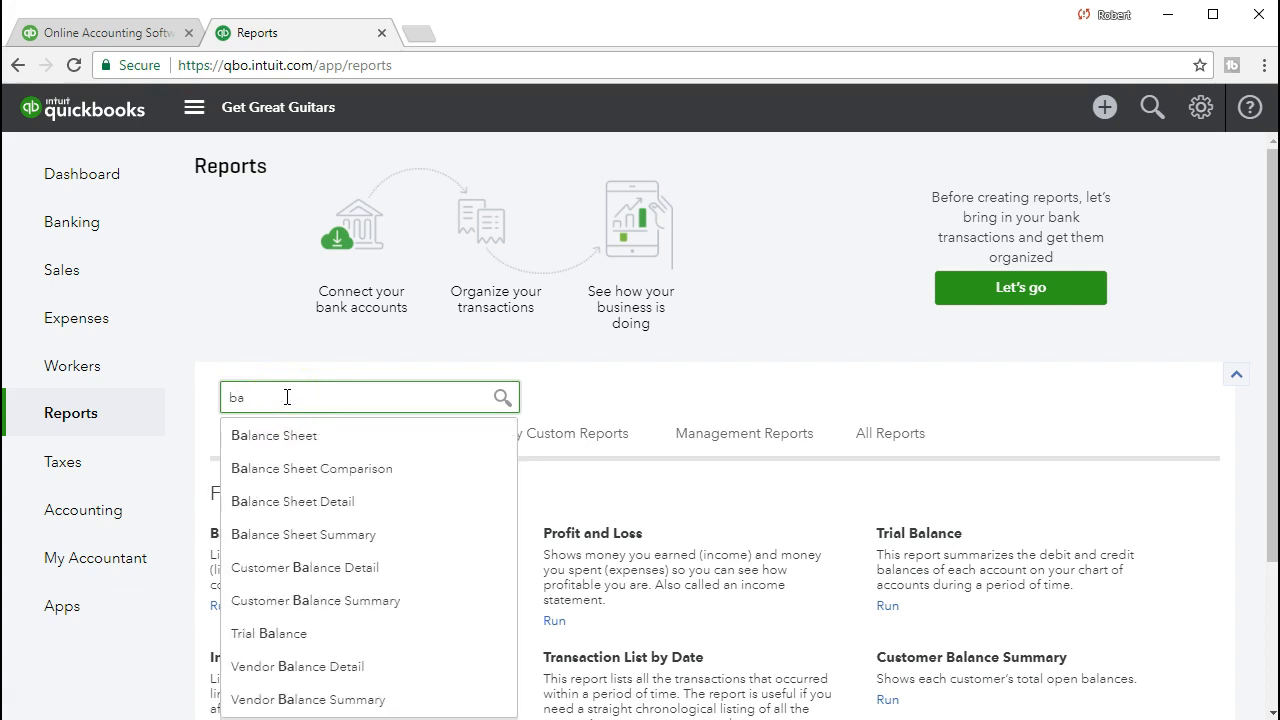
left_click(286, 436)
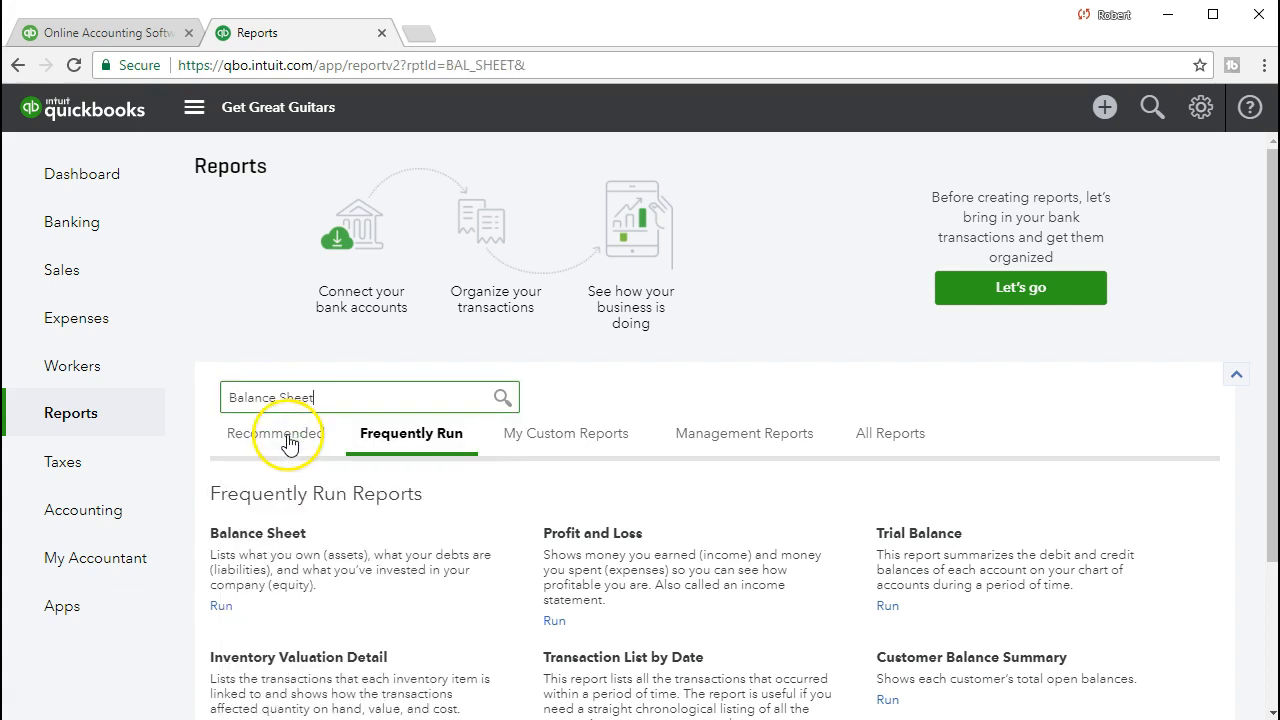
Step: Run the Balance Sheet for the period 01/01/2021 to 01/31/2021
left_click(428, 200)
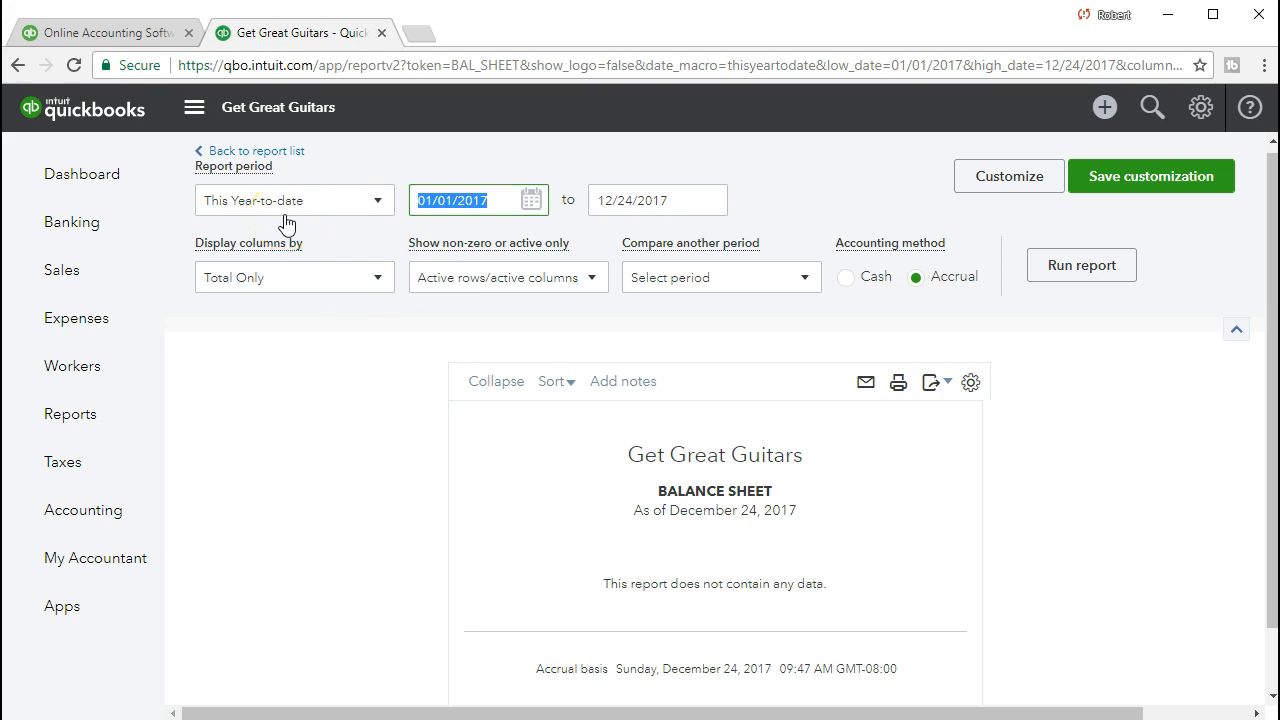
type("01012021")
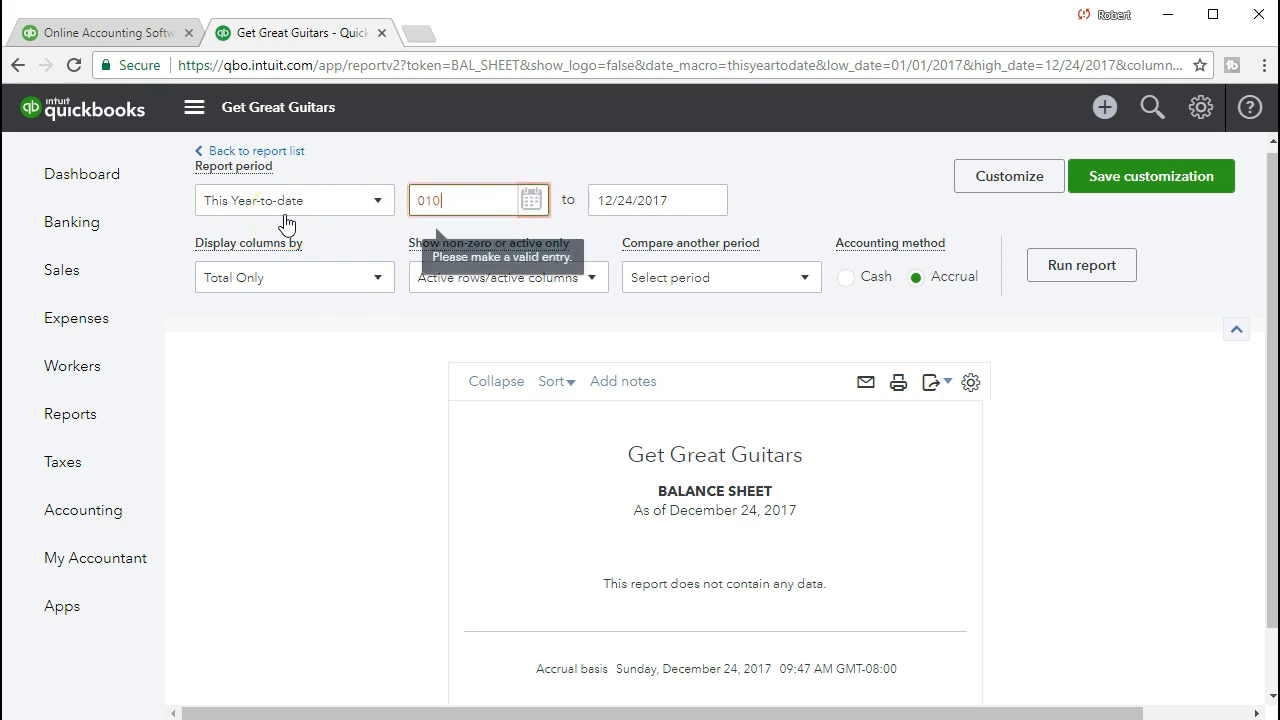
key("Tab")
type("01")
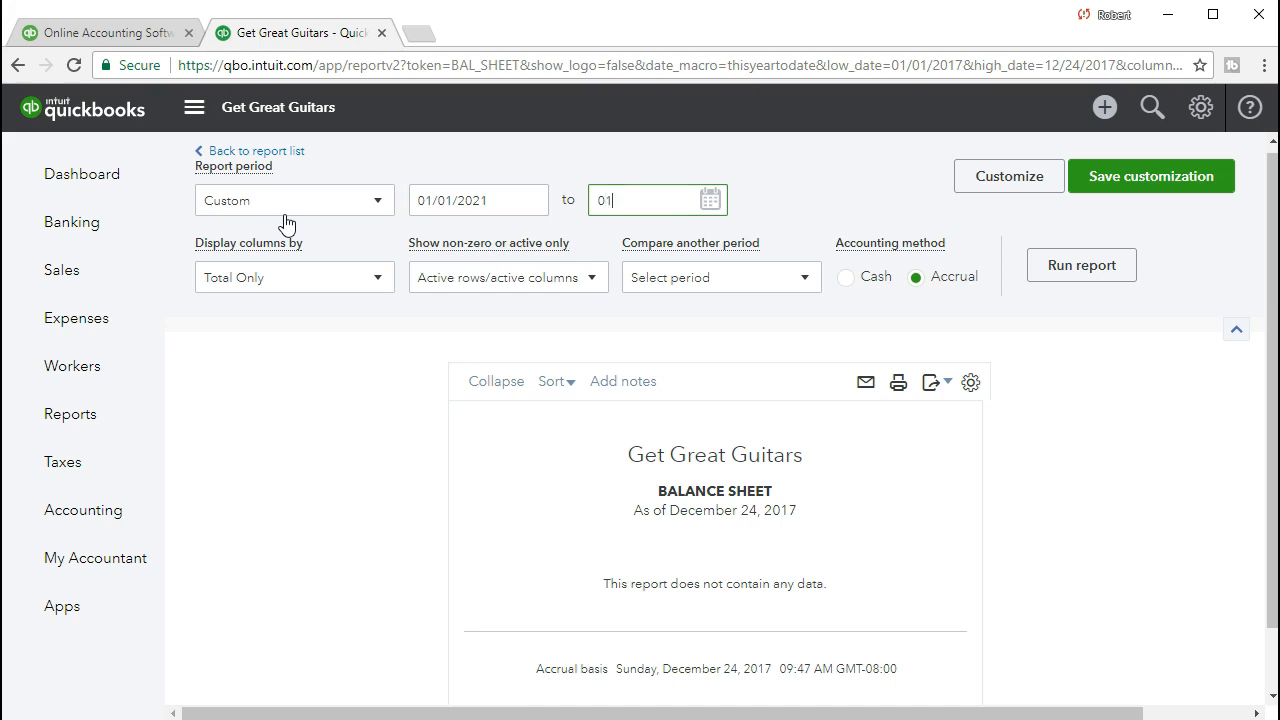
type("/31/2021")
key("Tab")
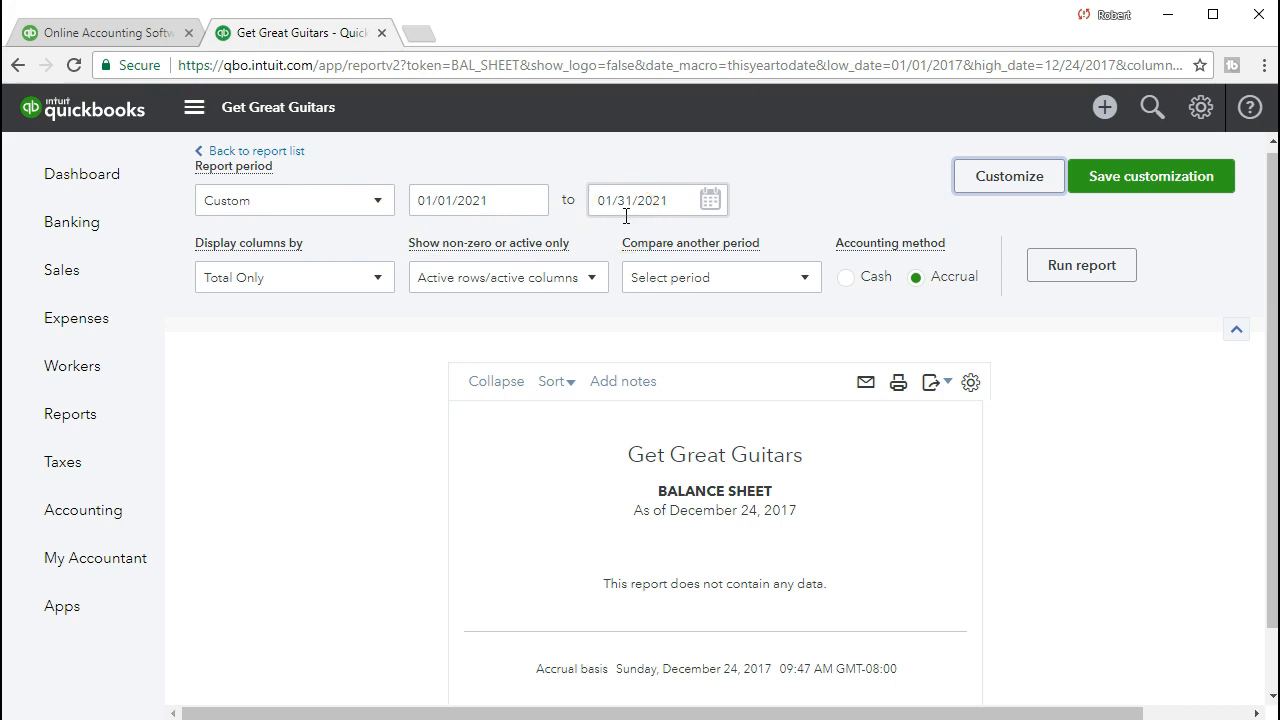
left_click(1055, 268)
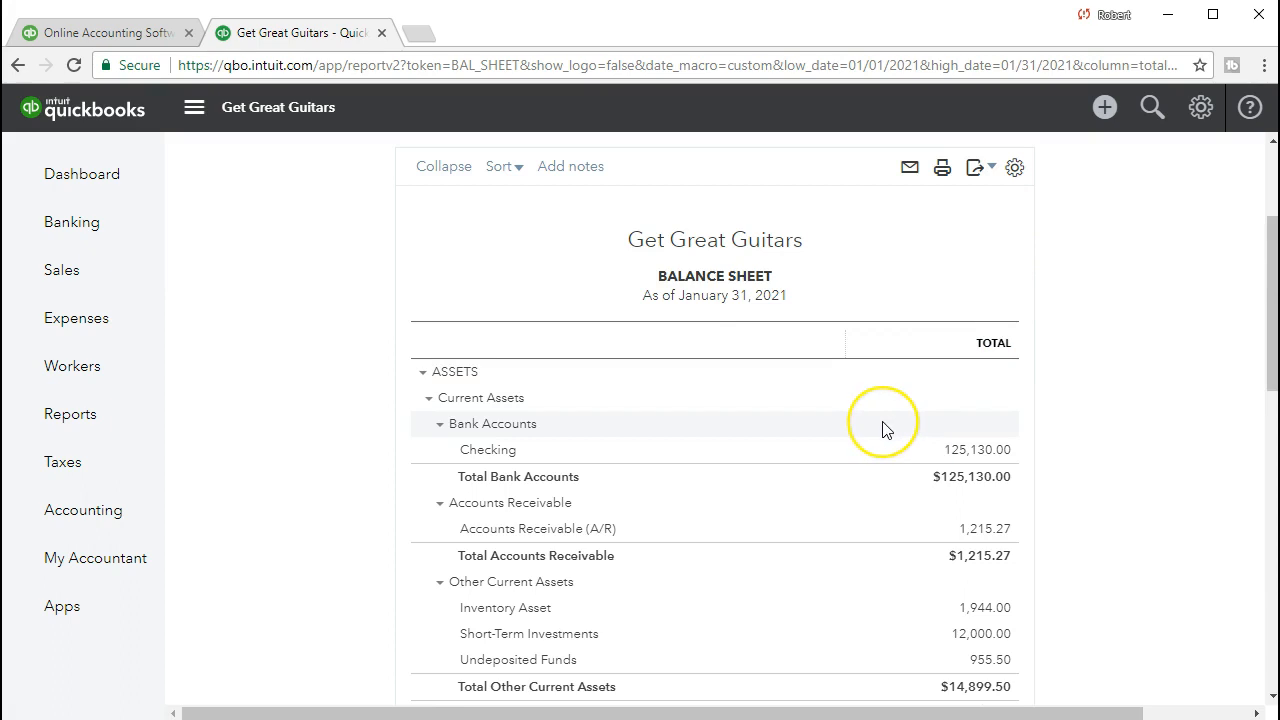
Step: Examine the transactions behind the Undeposited Funds balance, view the 01/28/2021 Anderson Guitars payment, and return to the Balance Sheet
scroll(883, 429, "down", 1)
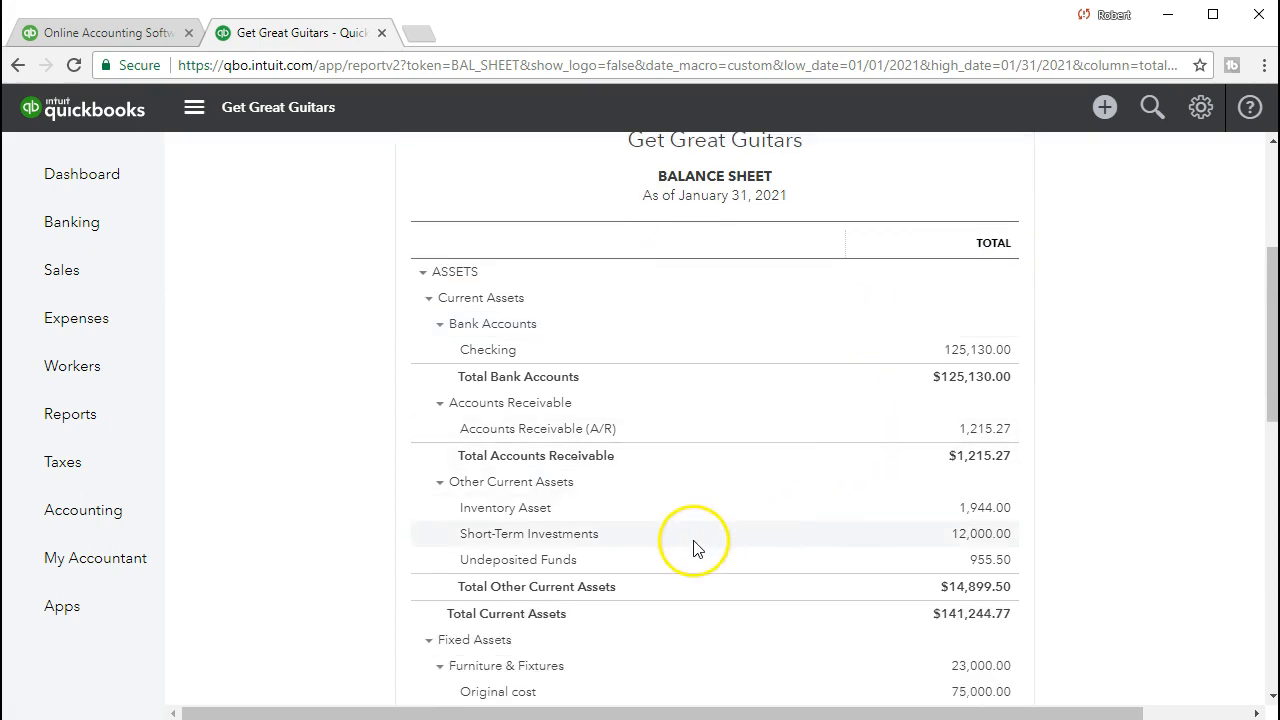
left_click(990, 560)
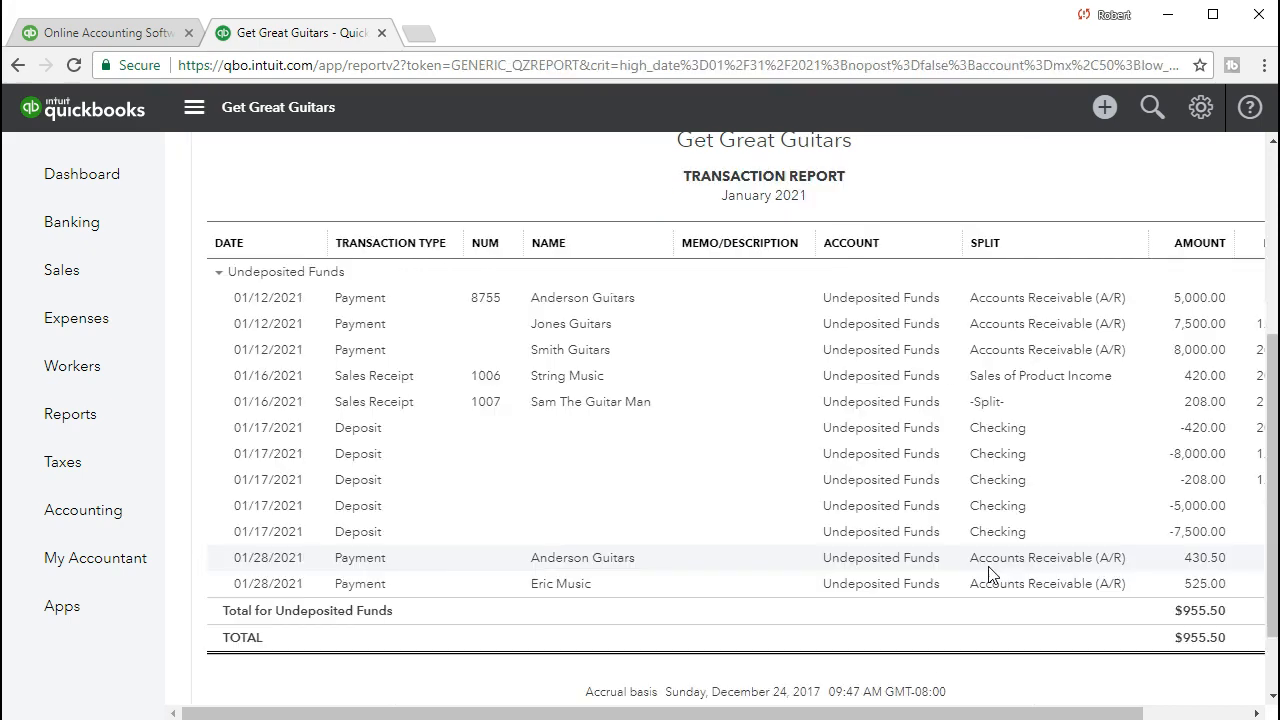
scroll(1060, 520, "down", 2)
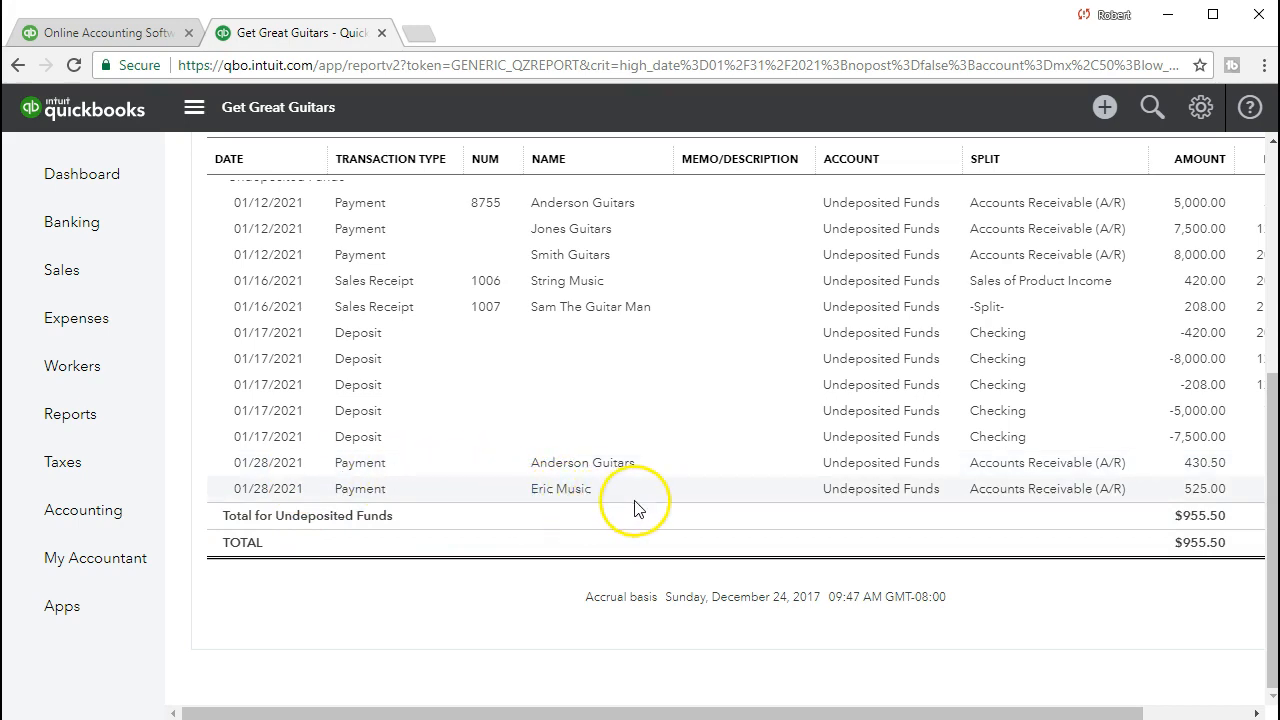
left_click(1195, 472)
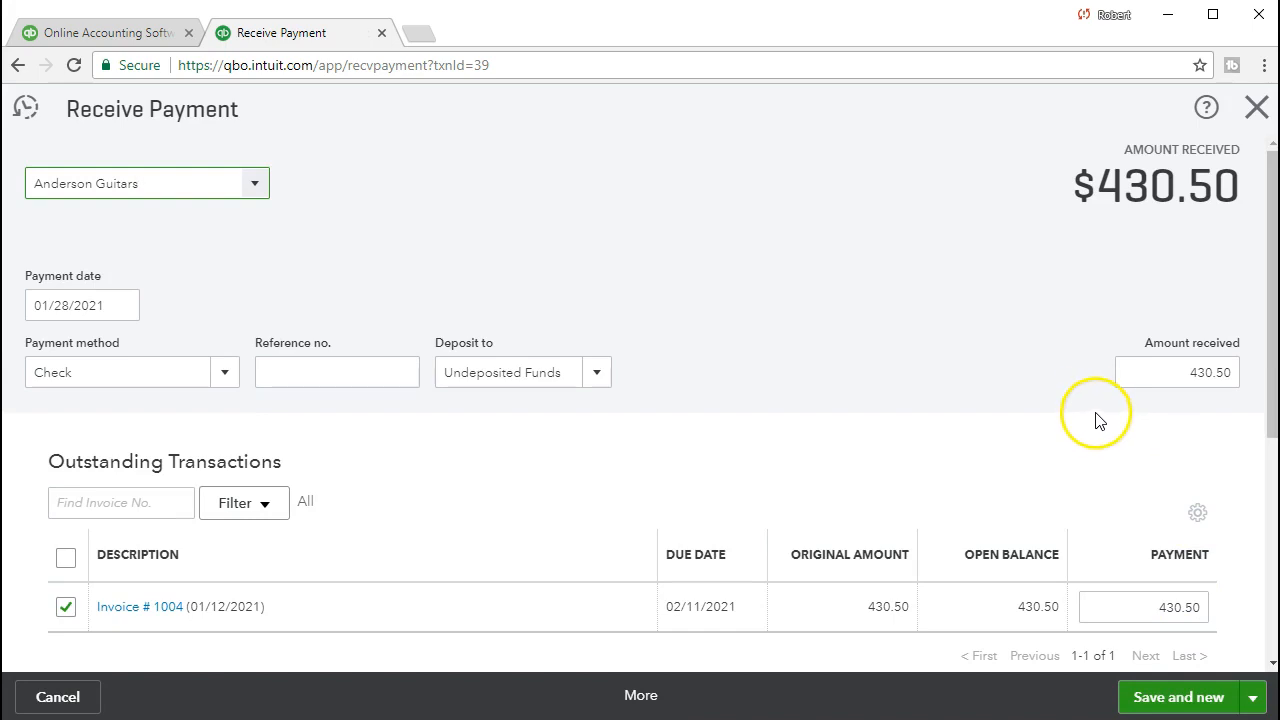
left_click(1255, 110)
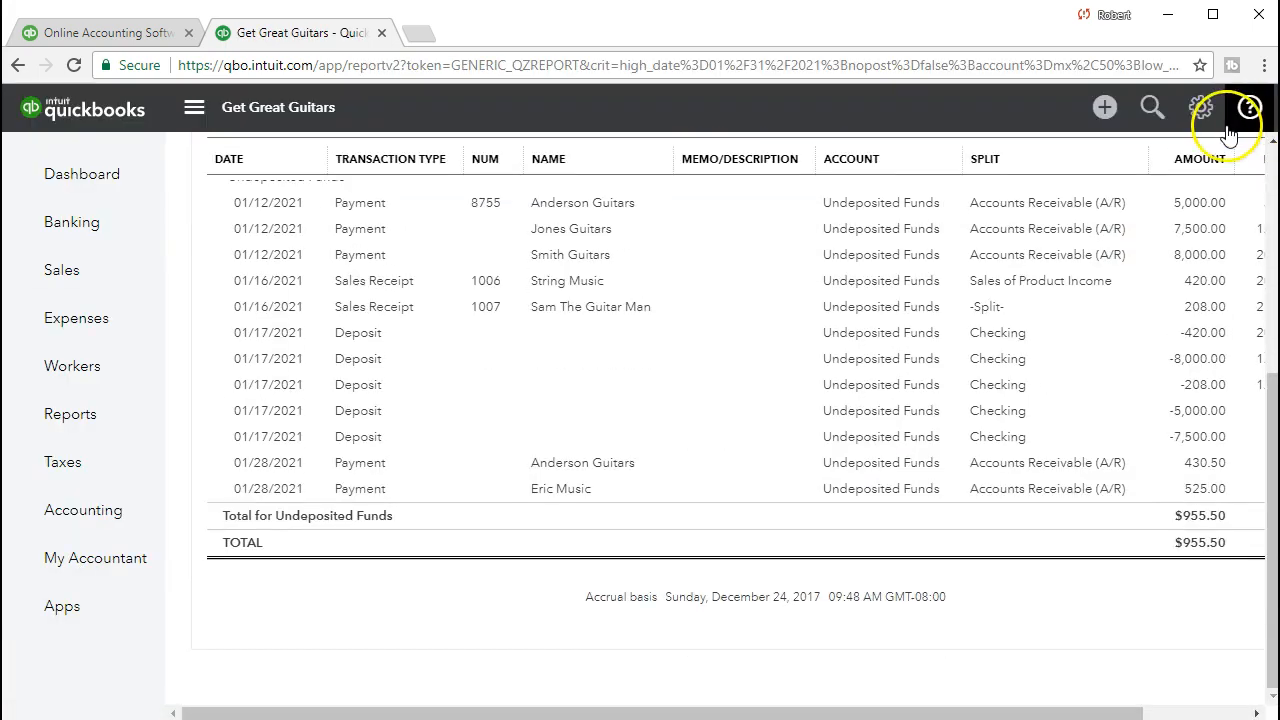
scroll(380, 429, "up", 5)
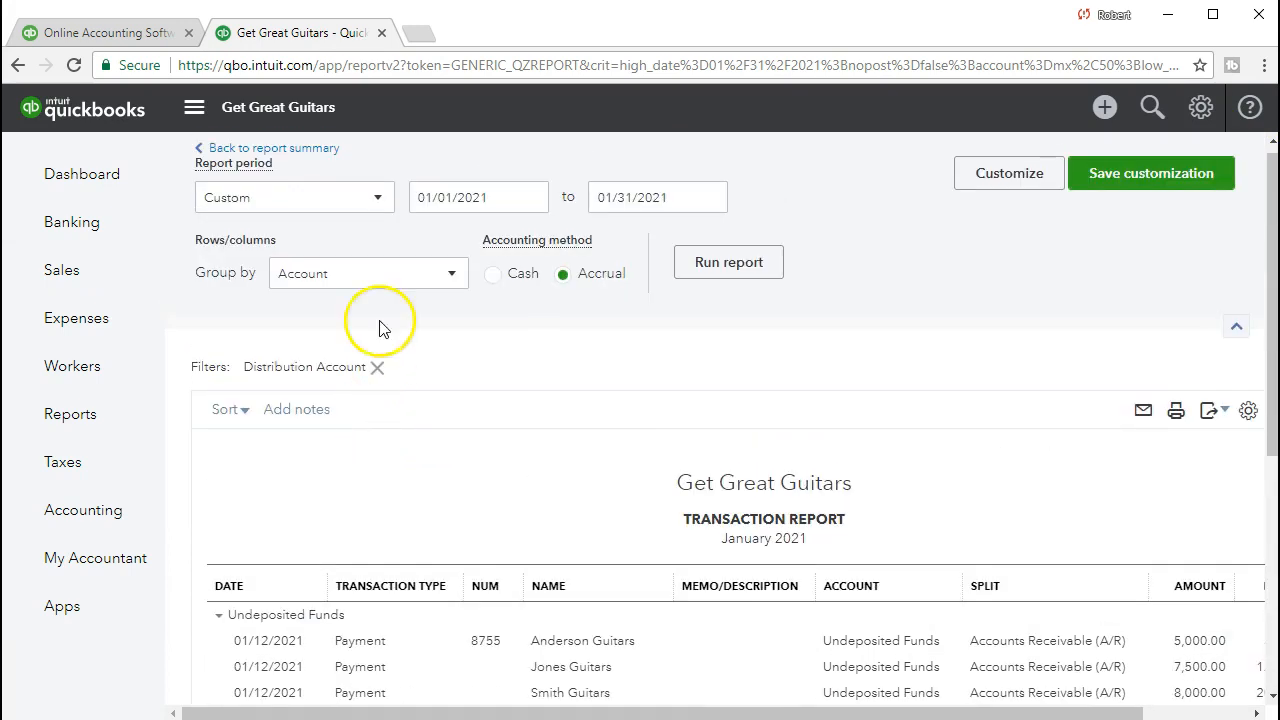
left_click(326, 152)
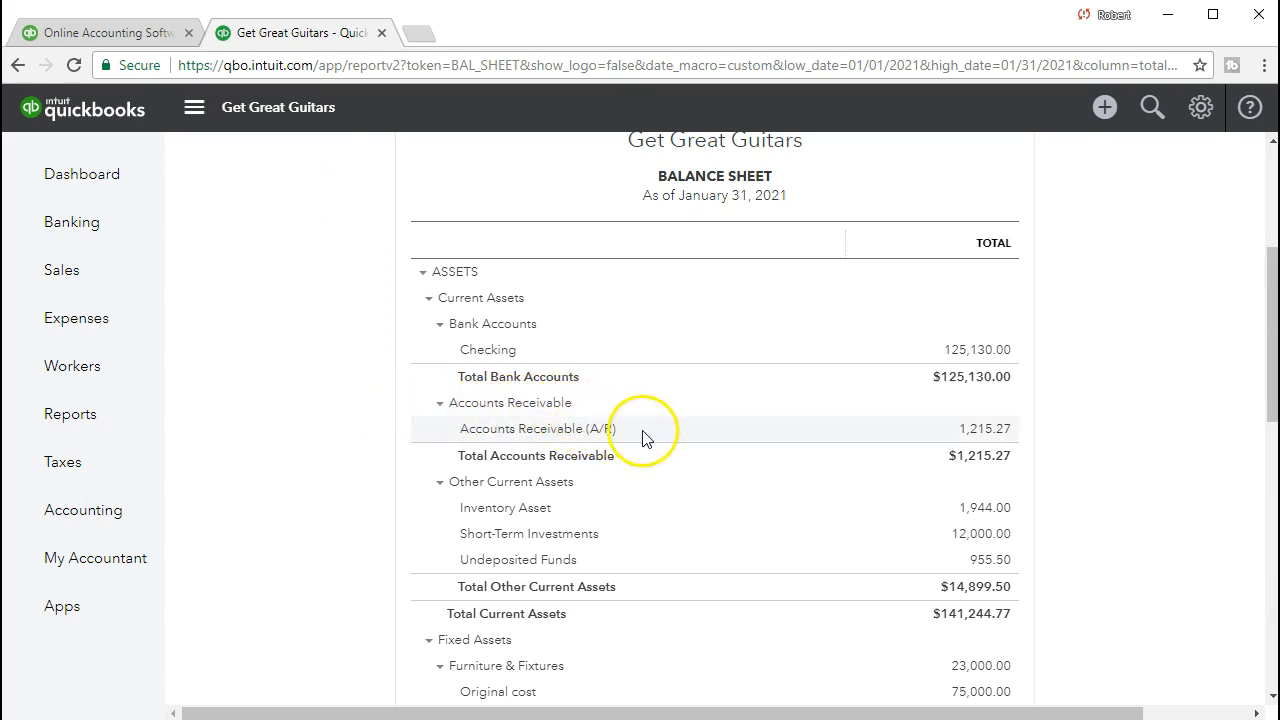
Step: Examine the transactions behind the Accounts Receivable (A/R) balance and view the 01/28/2021 Anderson Guitars payment from there
left_click(982, 432)
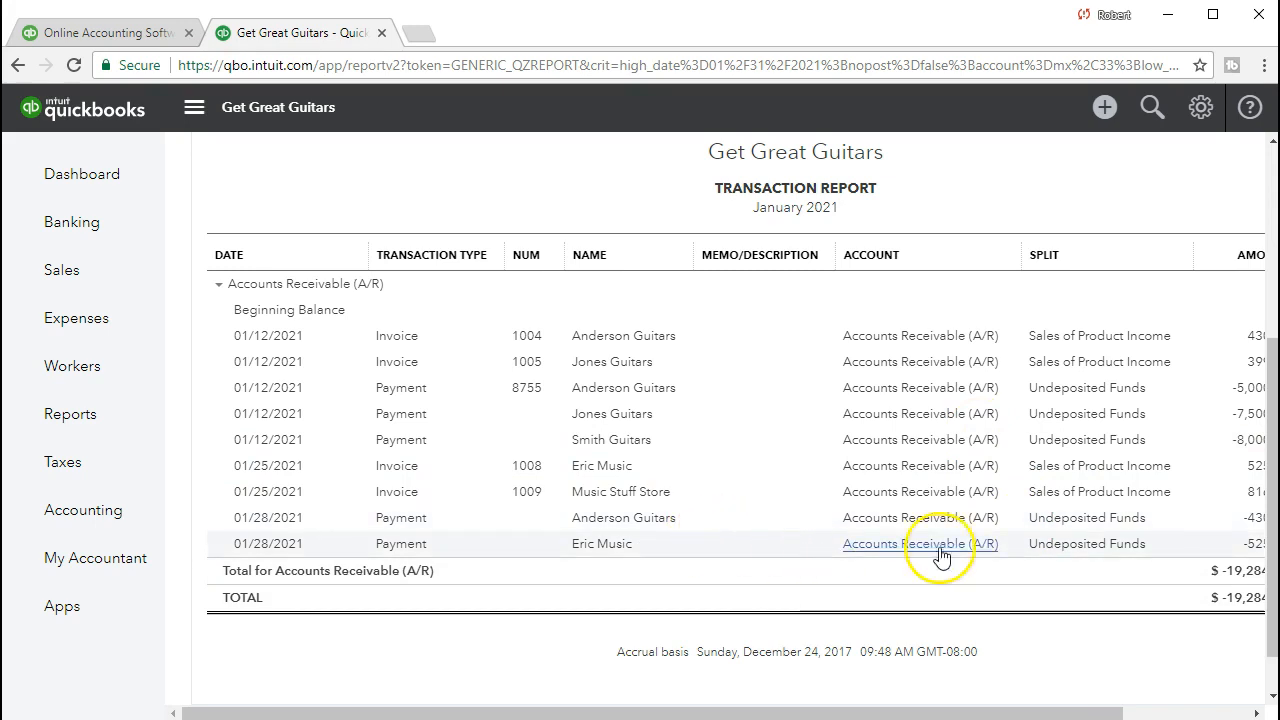
left_click(1250, 519)
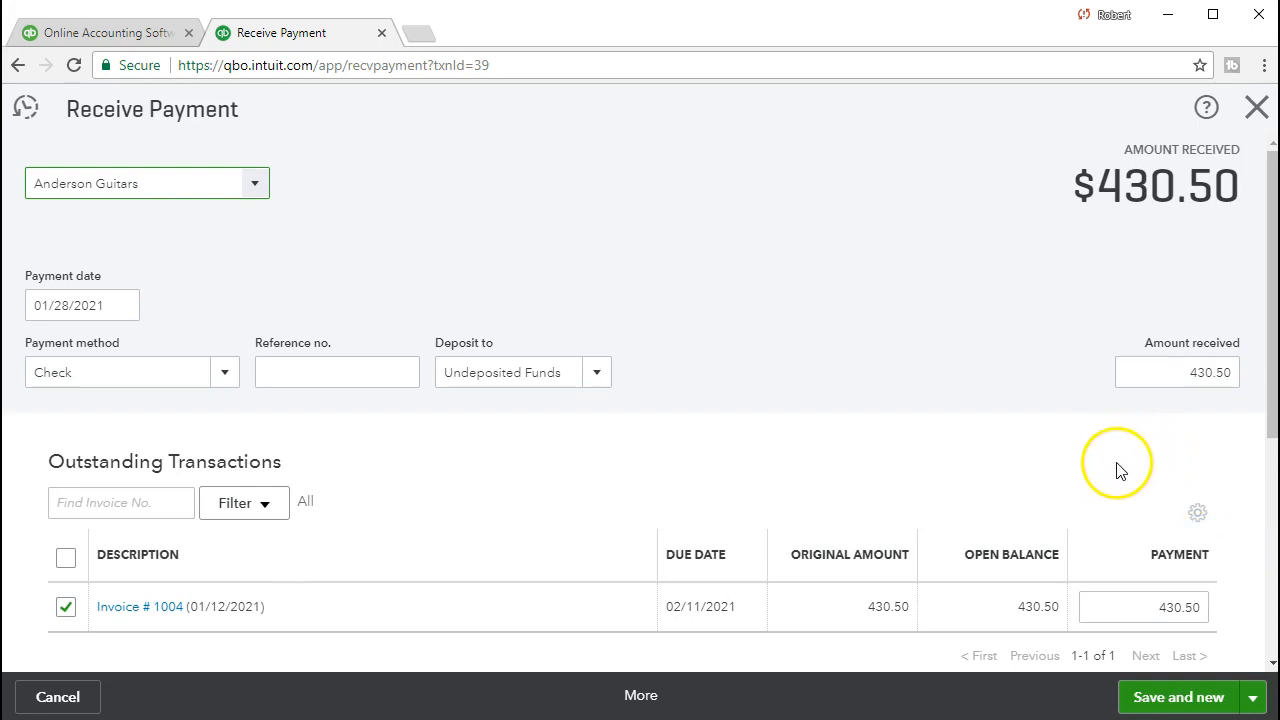
left_click(1255, 110)
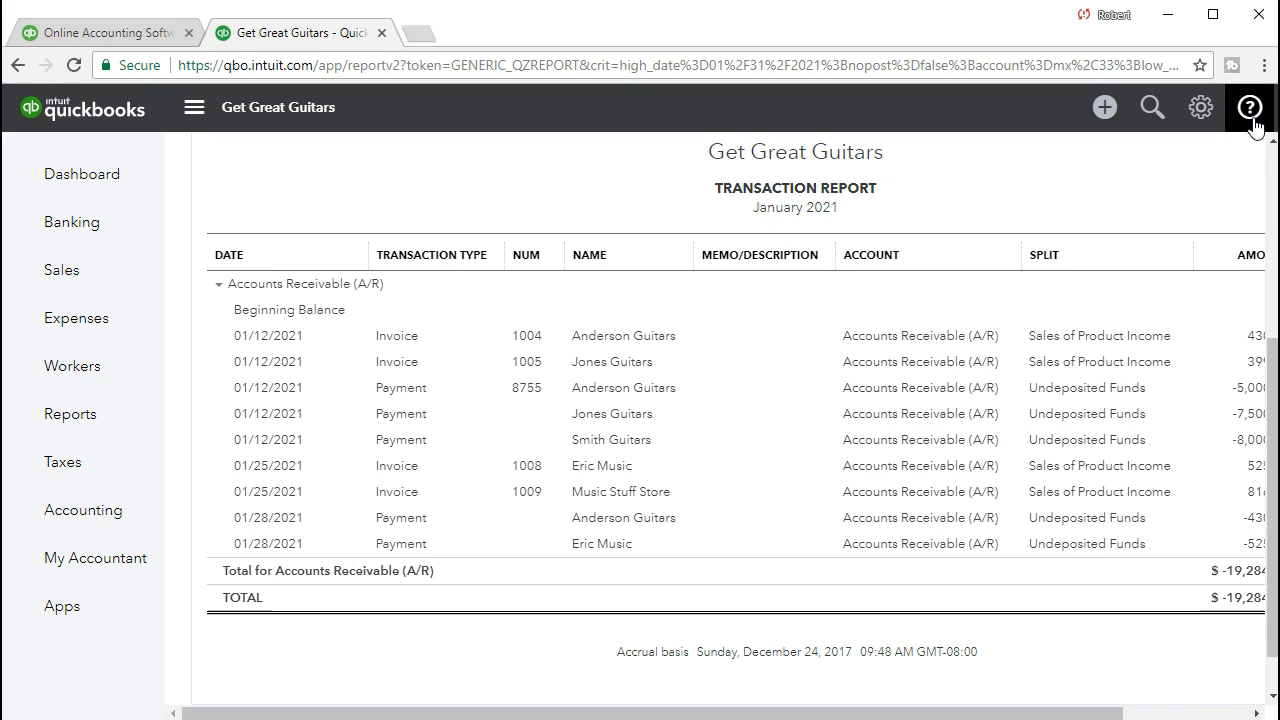
Step: Start a new bank deposit into the Checking account and date it 01/28/2021
left_click(1105, 109)
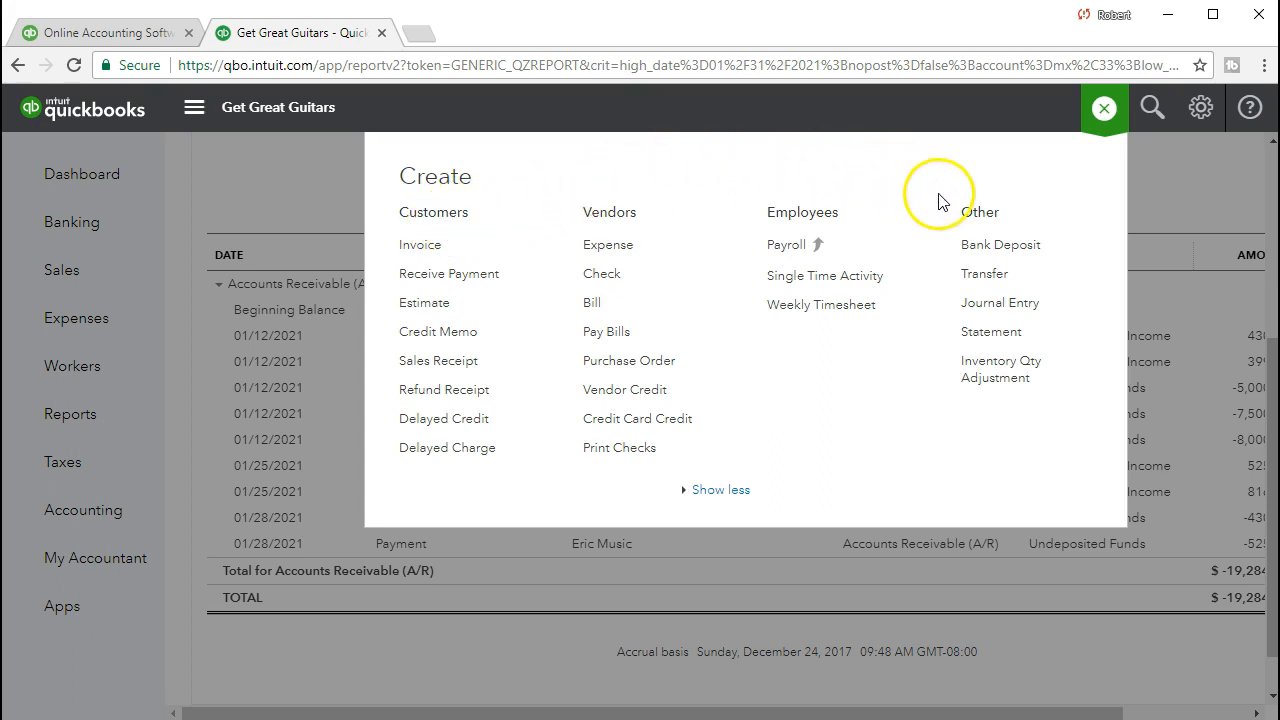
left_click(978, 256)
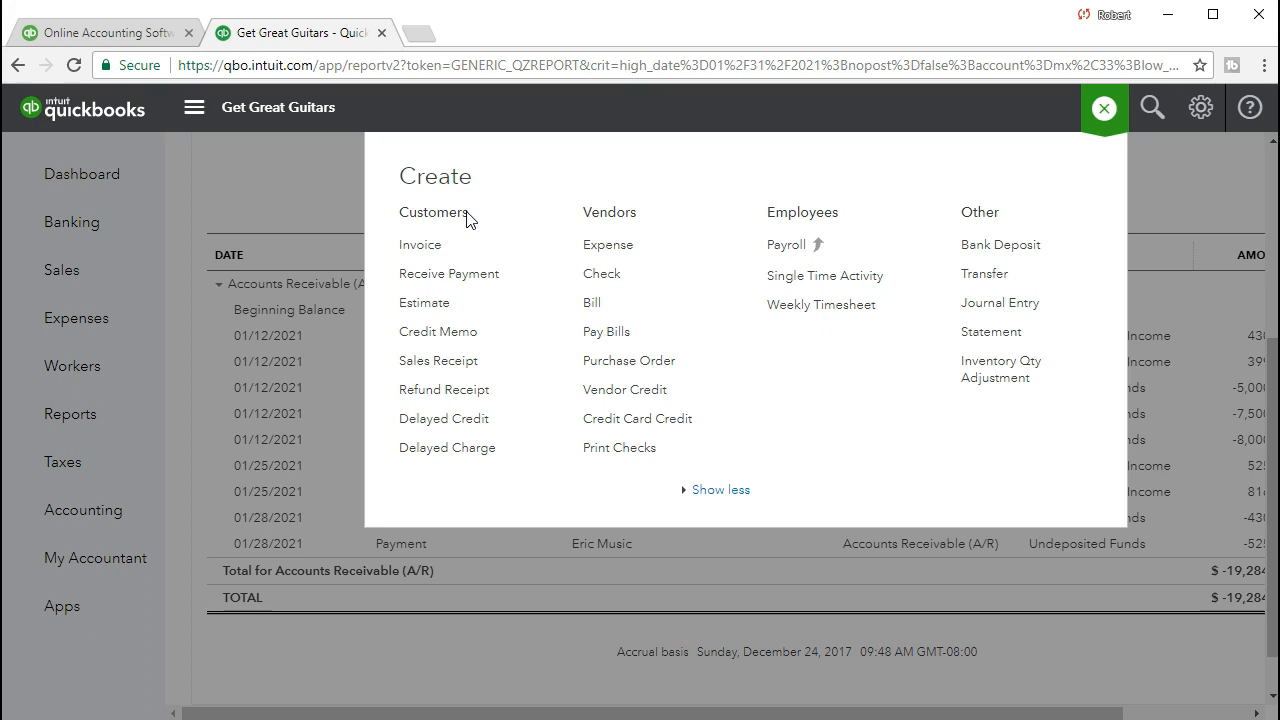
left_click(997, 247)
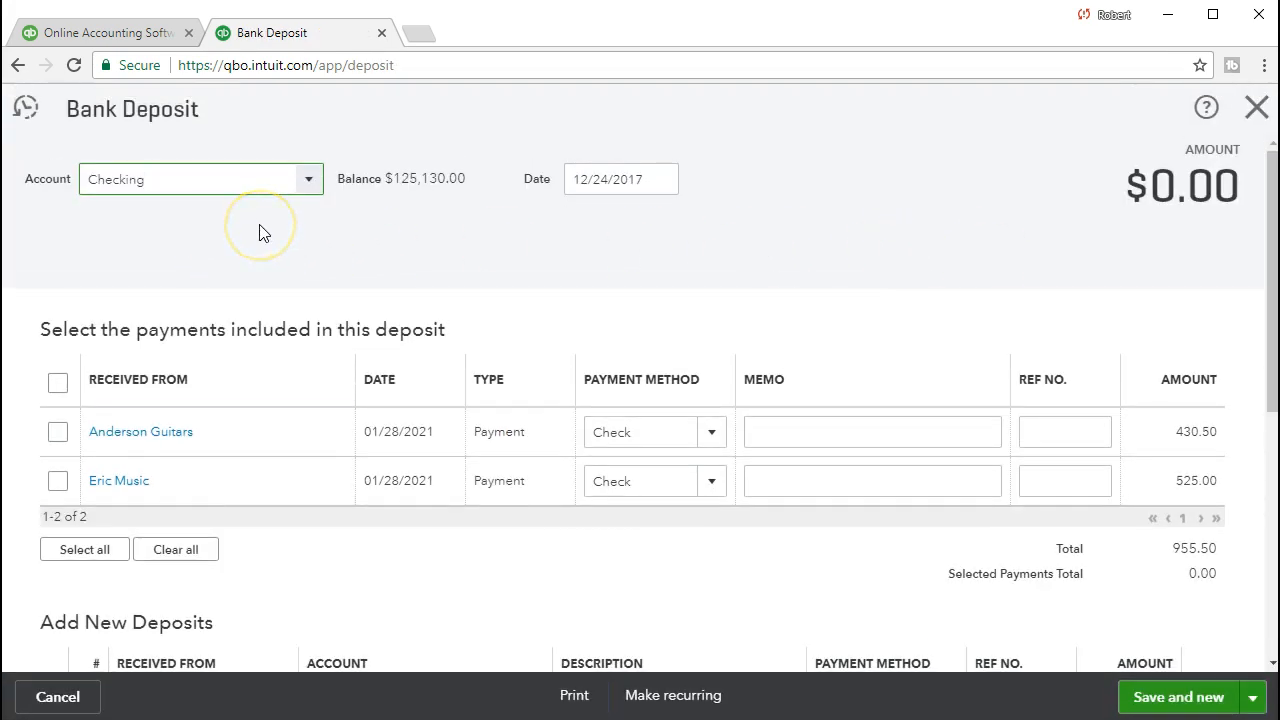
key("Tab")
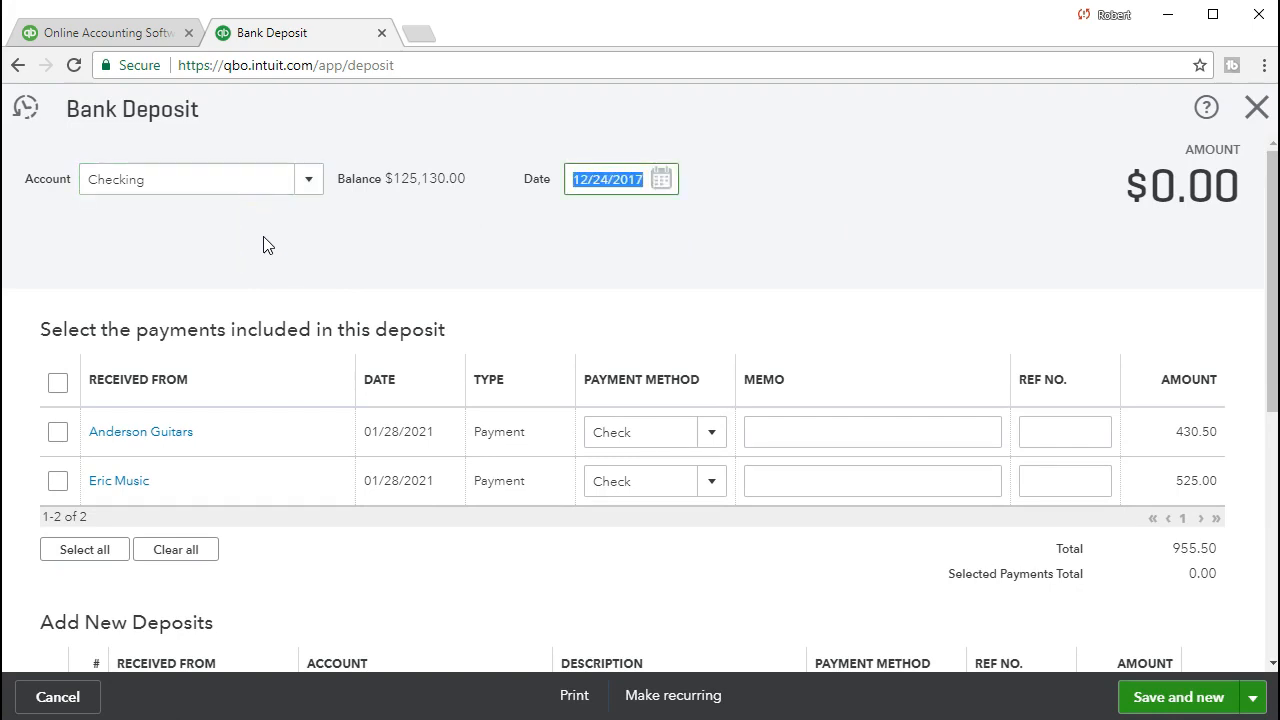
type("01282021")
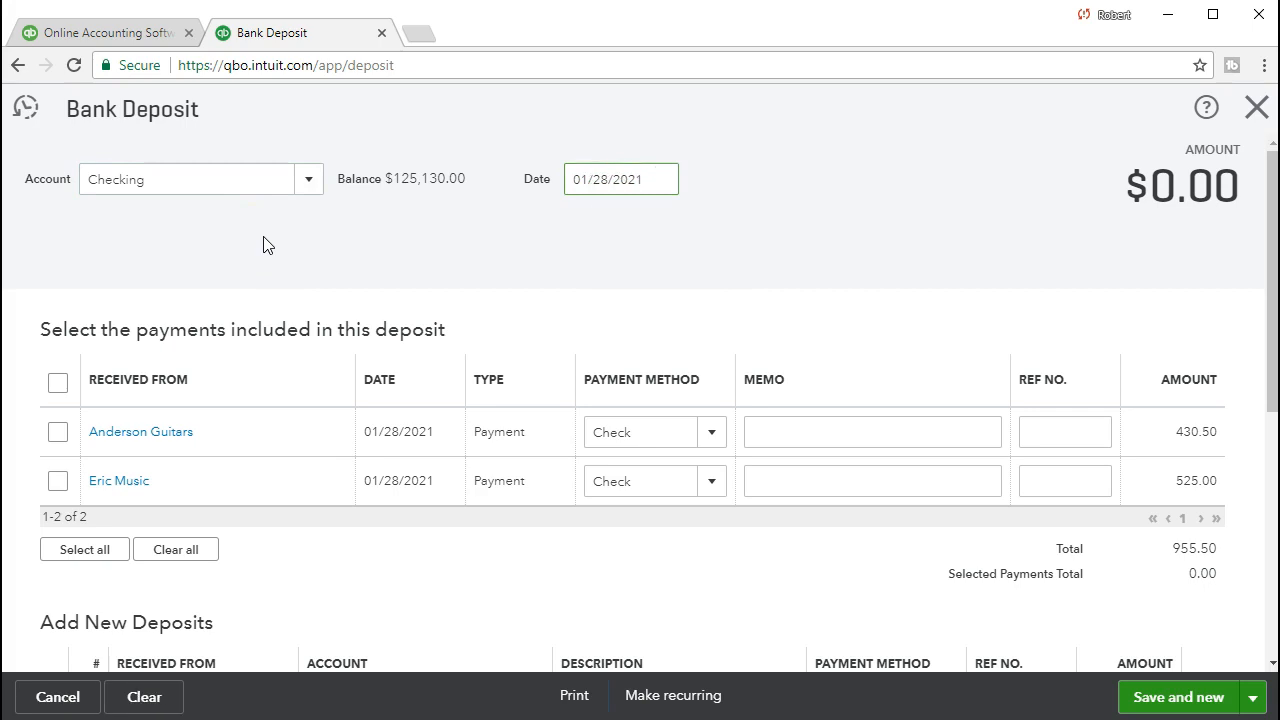
left_click(417, 251)
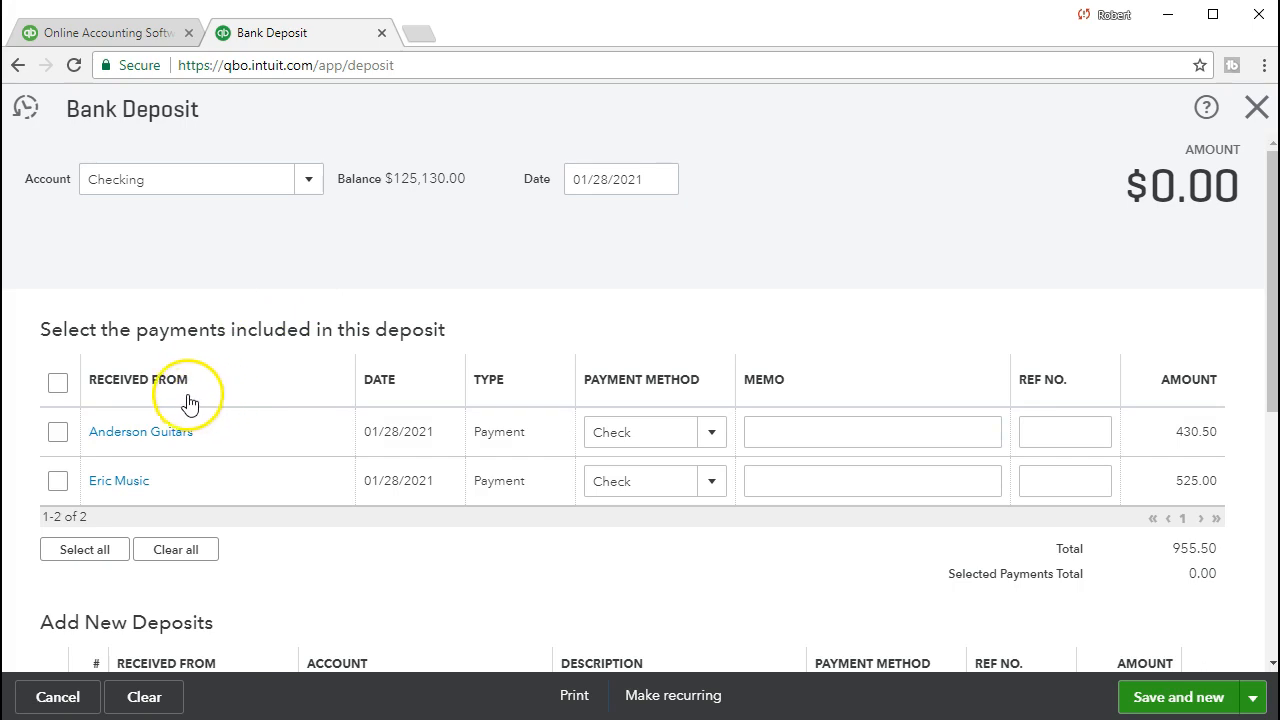
Step: Include the Anderson Guitars and Eric Music payments in the deposit, save it, and close the deposit form
left_click(57, 438)
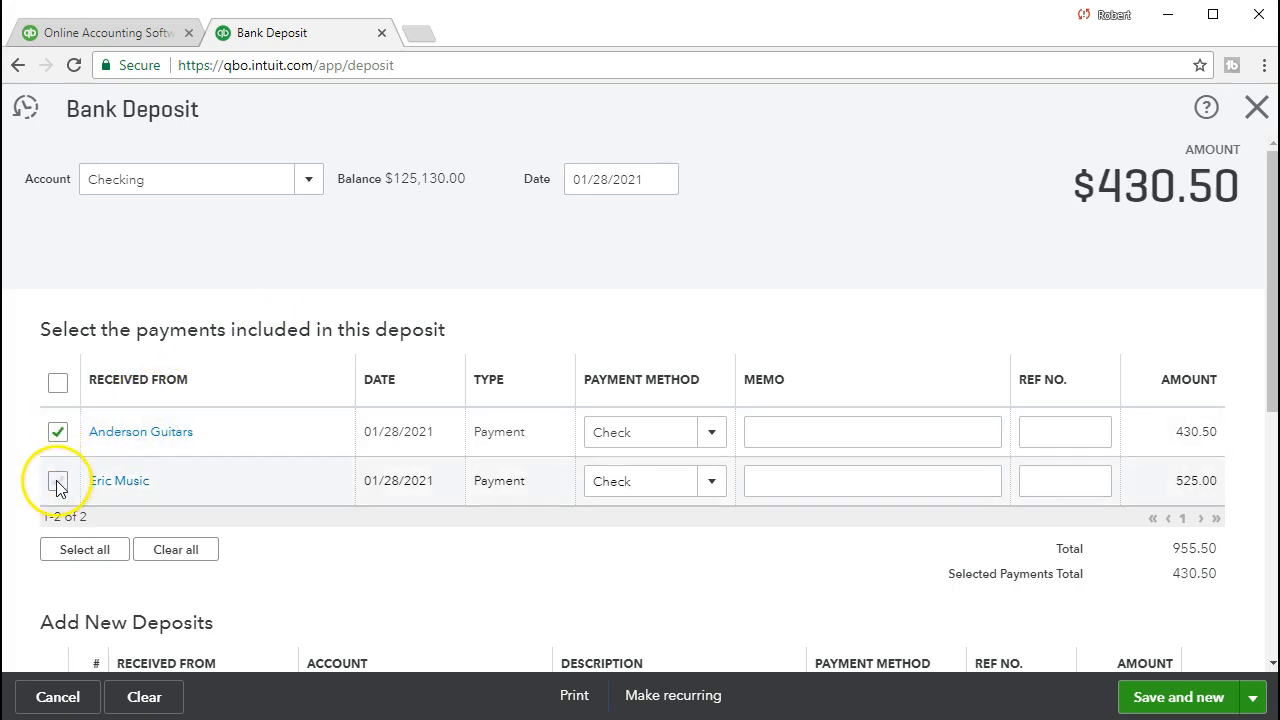
left_click(57, 483)
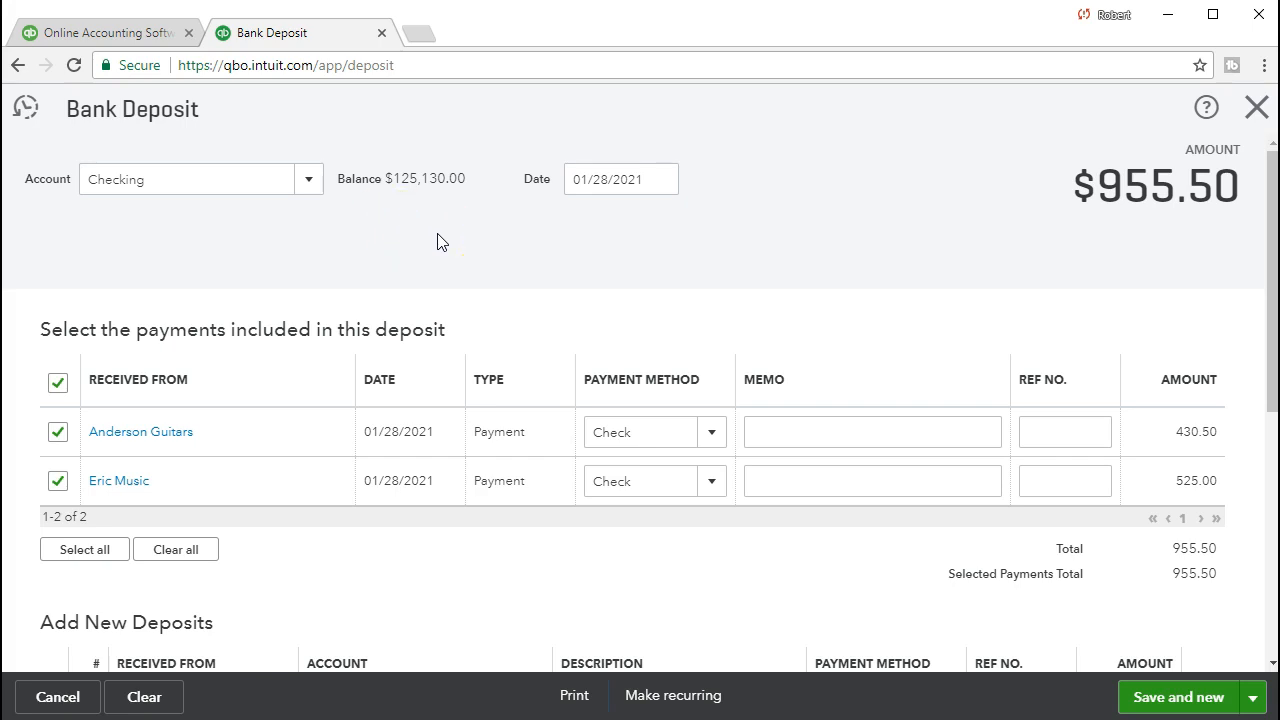
scroll(440, 237, "down", 2)
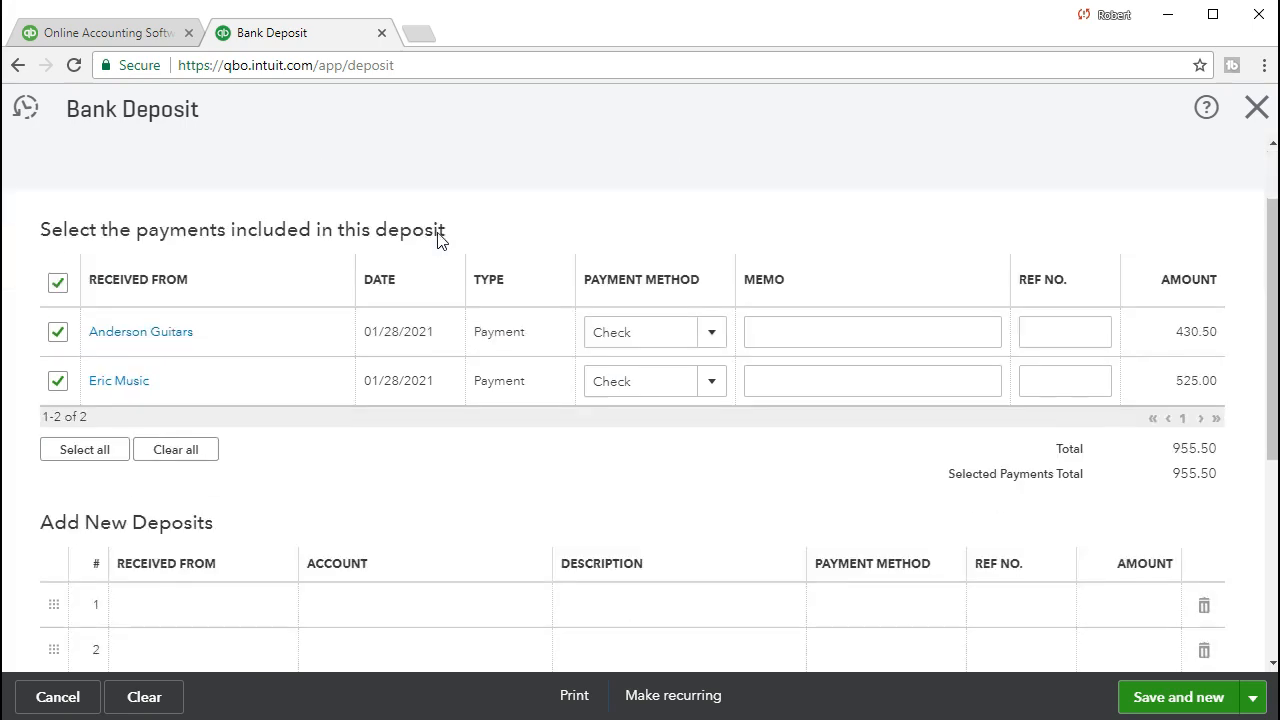
left_click(1140, 699)
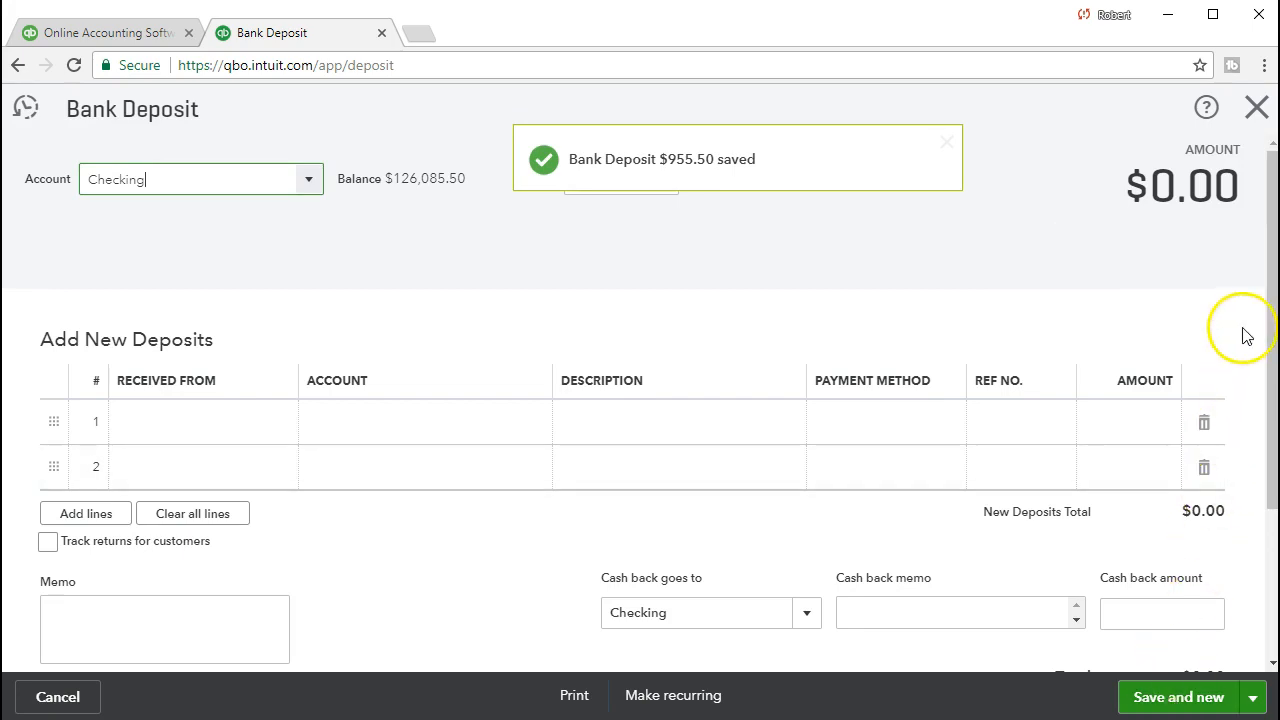
left_click(1257, 107)
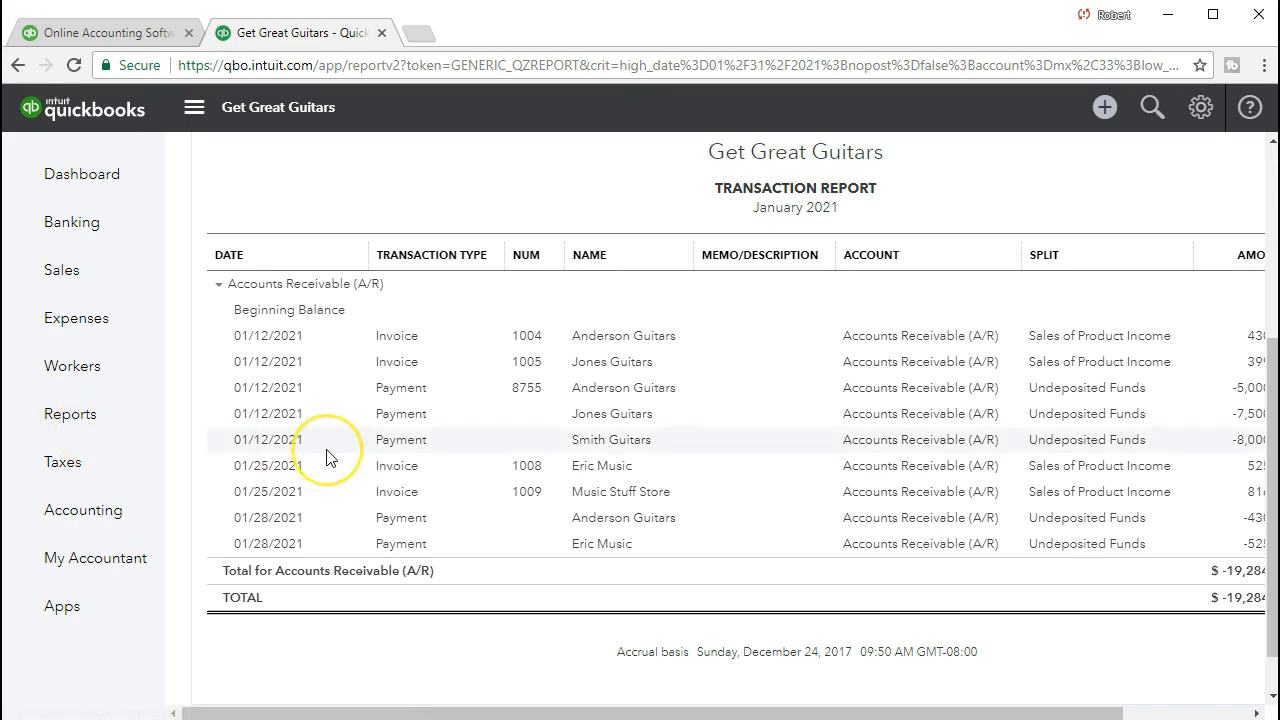
Step: Return to the Balance Sheet and examine the Checking account's transactions for the 01/28/2021 deposit
scroll(330, 458, "up", 4)
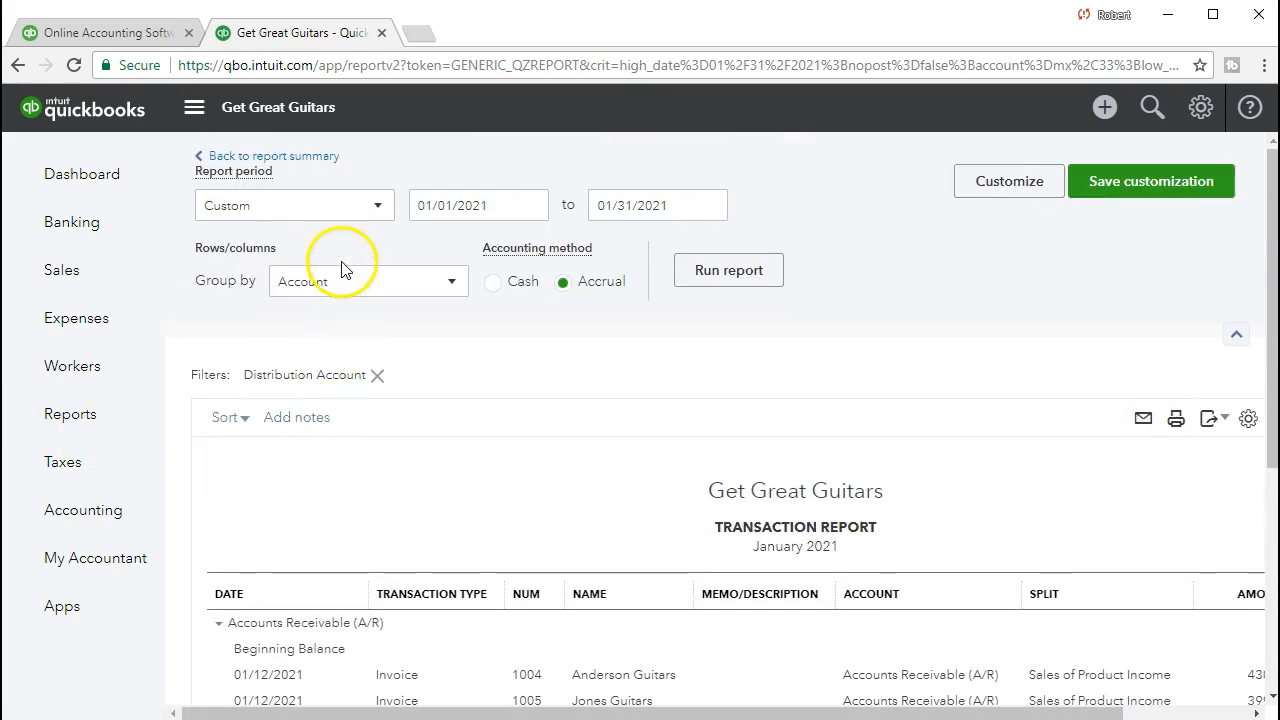
left_click(323, 160)
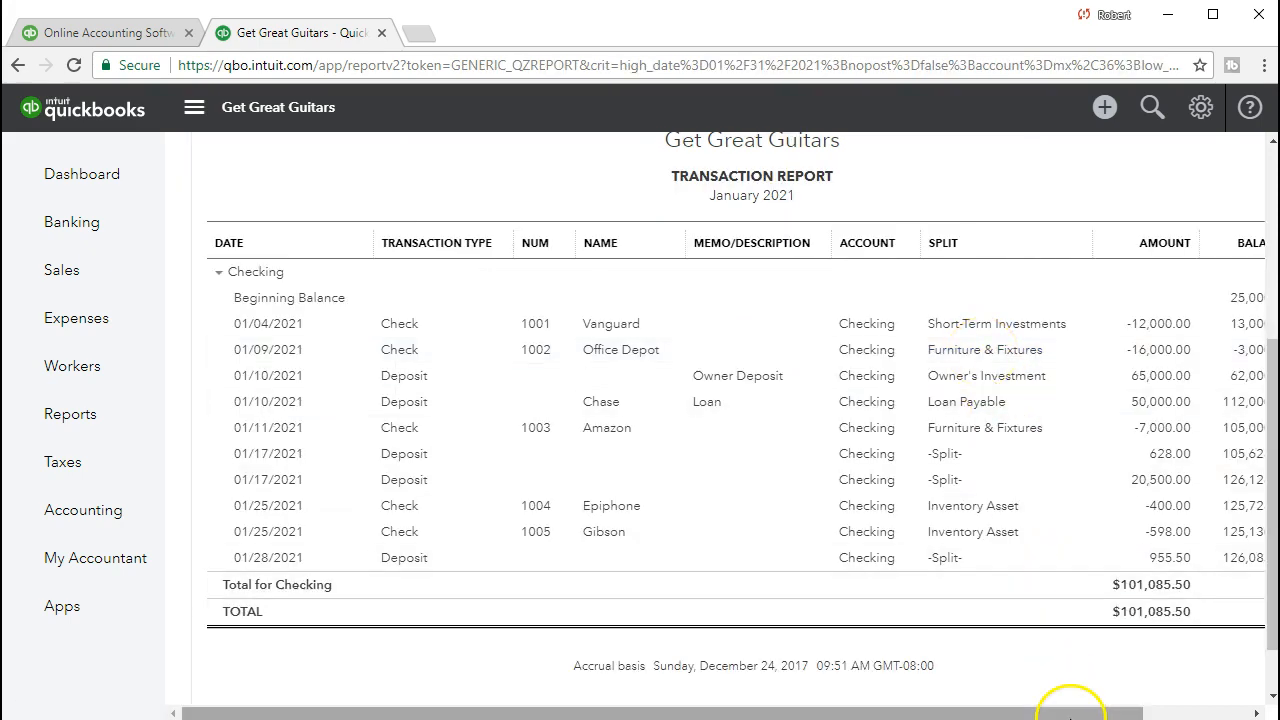
scroll(1085, 705, "down", 1)
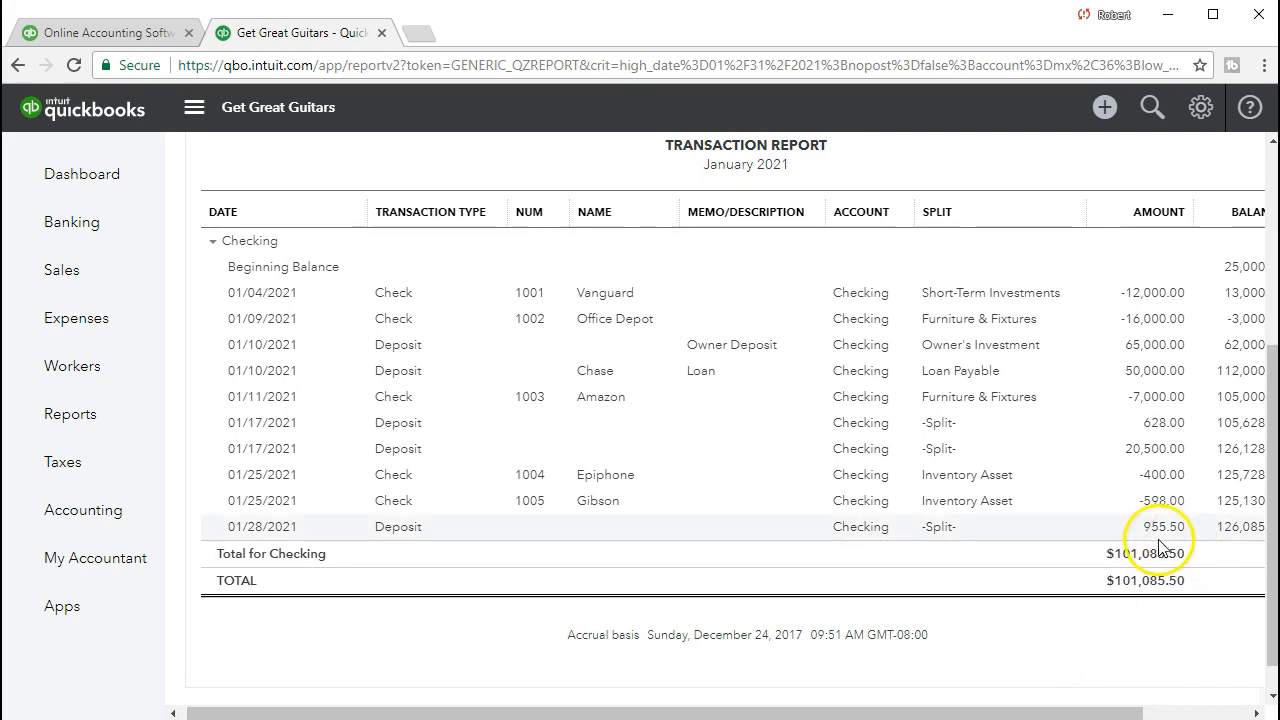
scroll(458, 640, "up", 4)
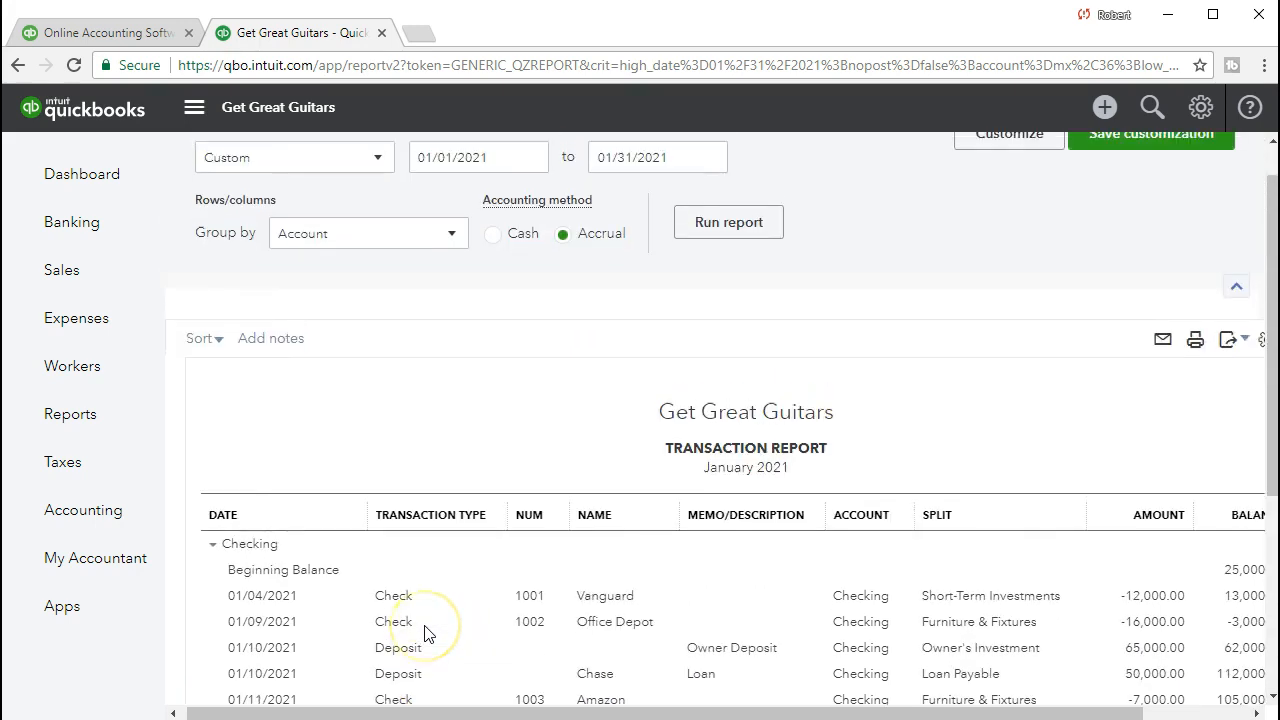
Step: Return to the Balance Sheet and examine the Undeposited Funds transactions, including the 01/28/2021 payments, deposits and running balance
left_click(318, 157)
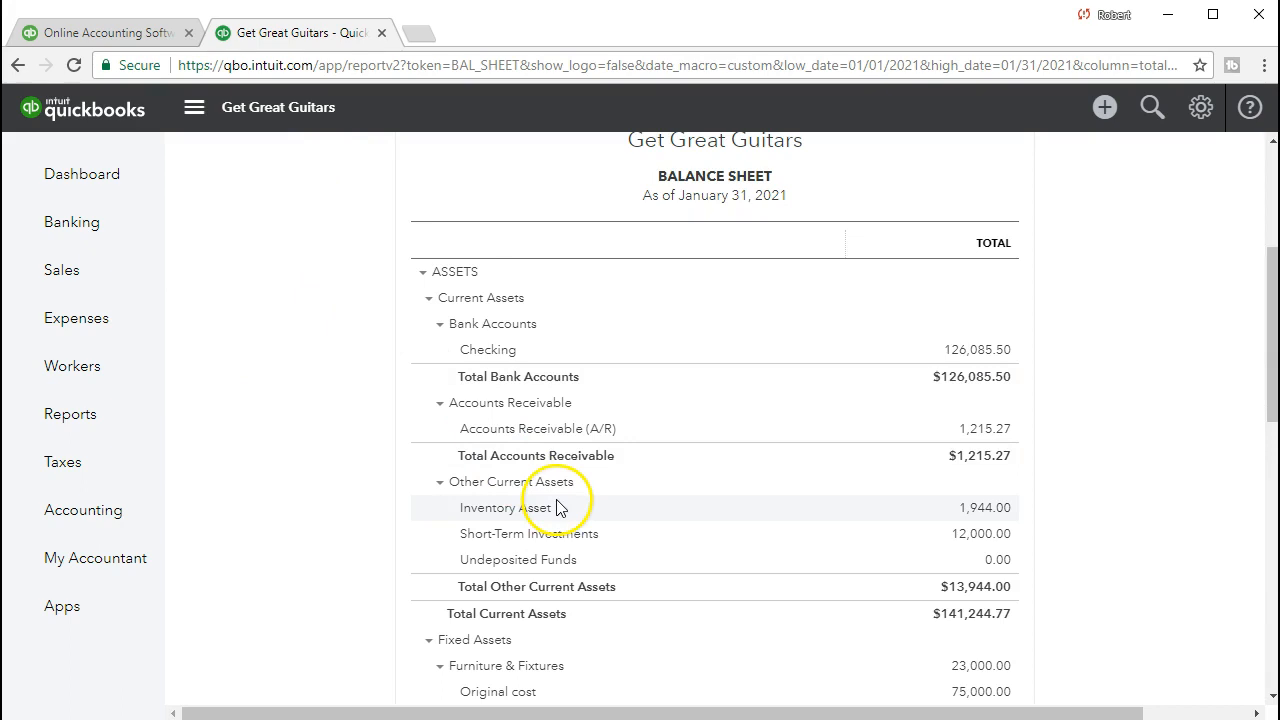
scroll(557, 508, "down", 2)
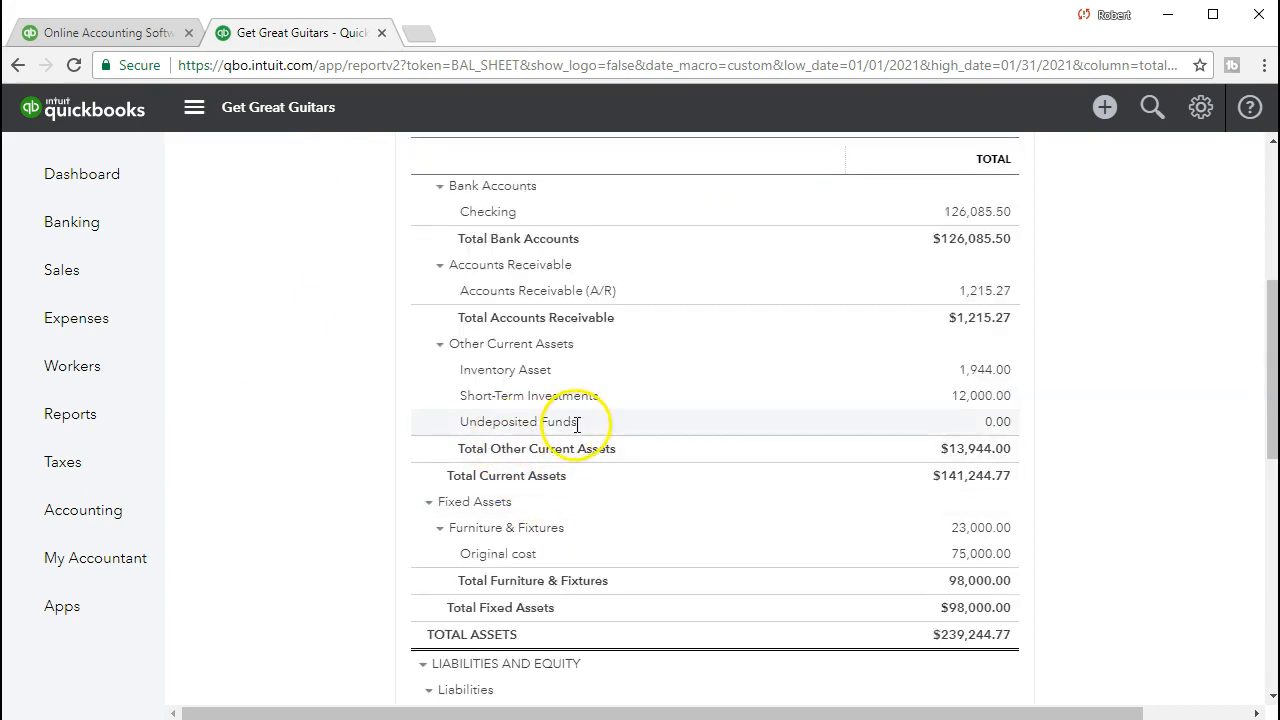
left_click(997, 423)
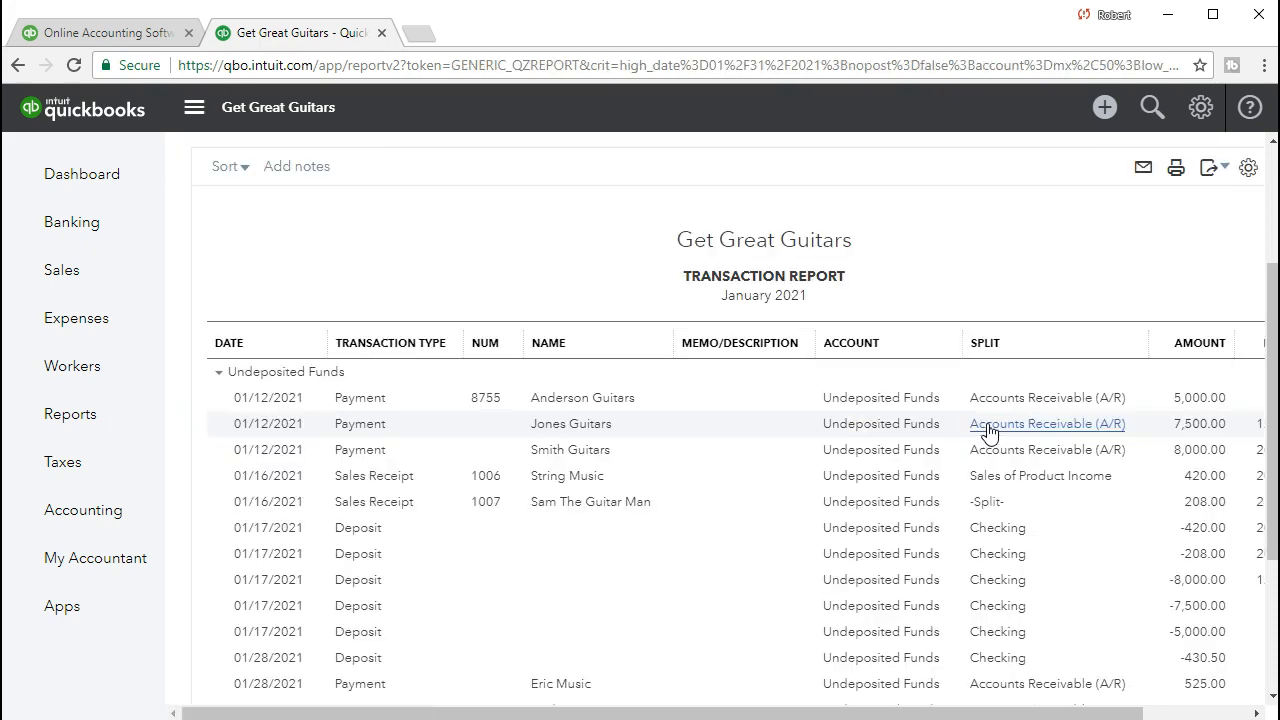
scroll(988, 430, "down", 3)
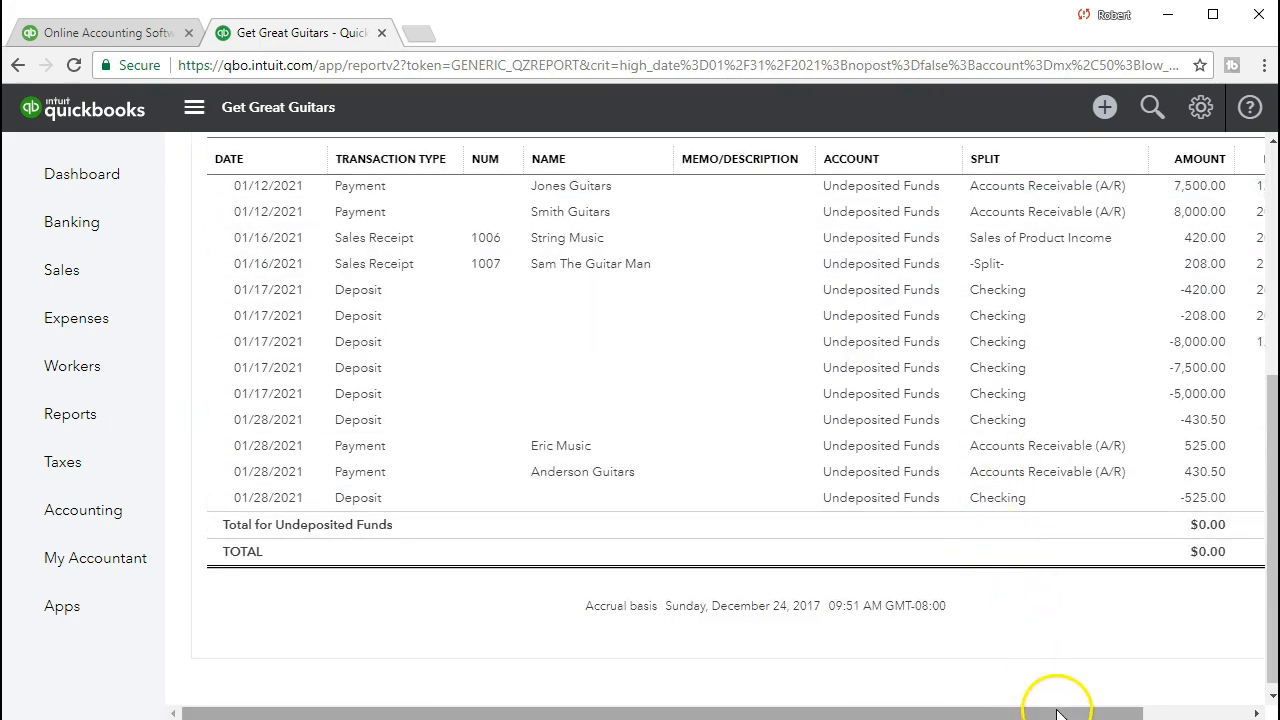
left_click_drag(1095, 712, 1147, 712)
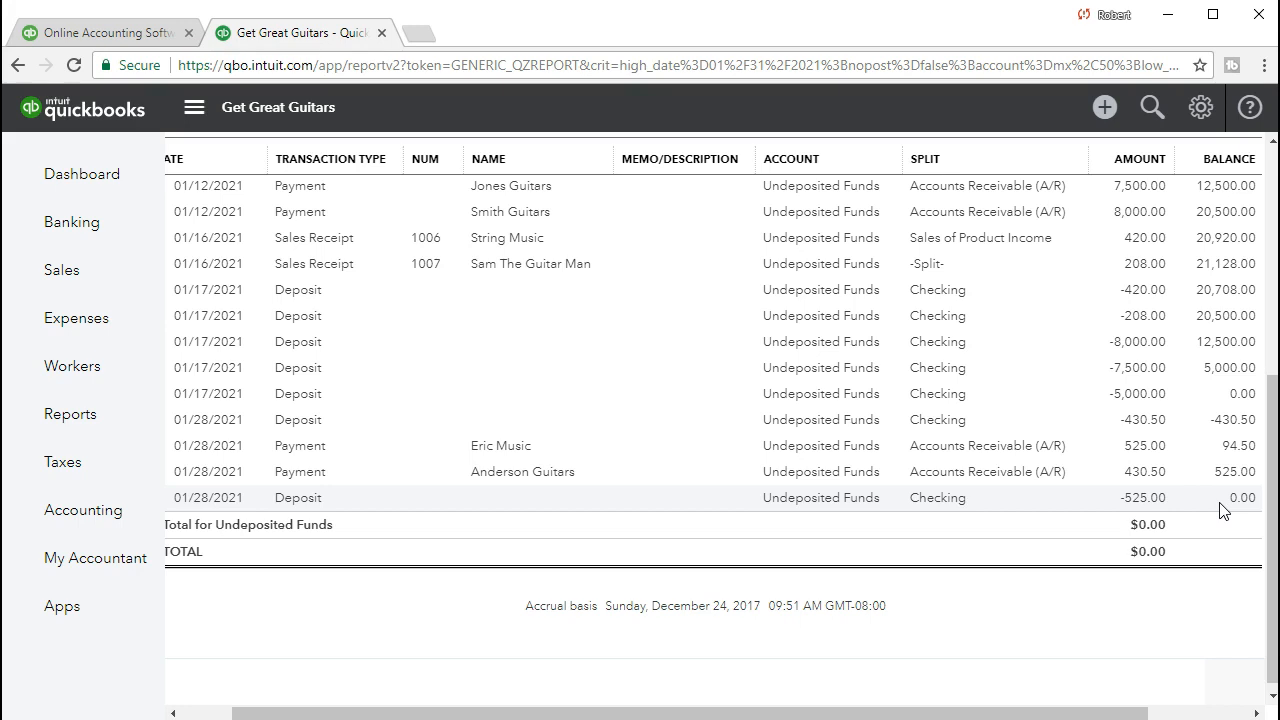
left_click(1043, 646)
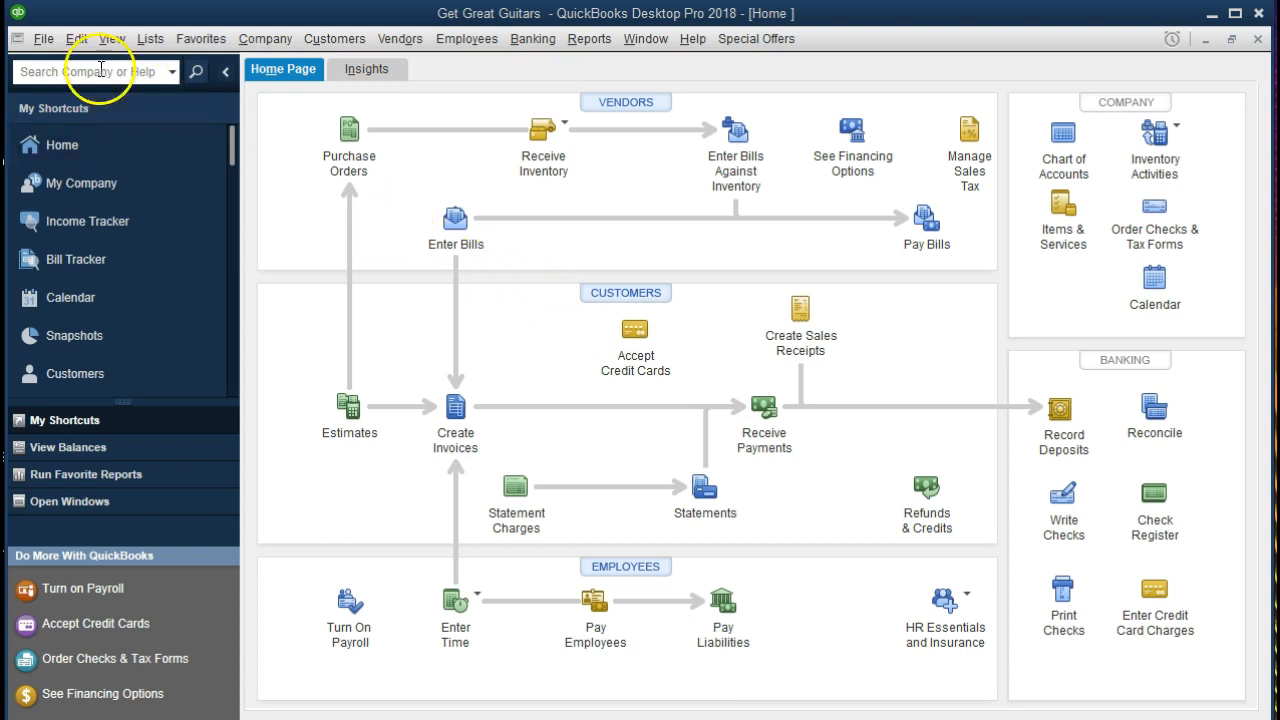
Step: Switch to the Get Great Guitars file in QuickBooks Desktop Pro 2018 and display the Open Window List beside the Home page
left_click(43, 38)
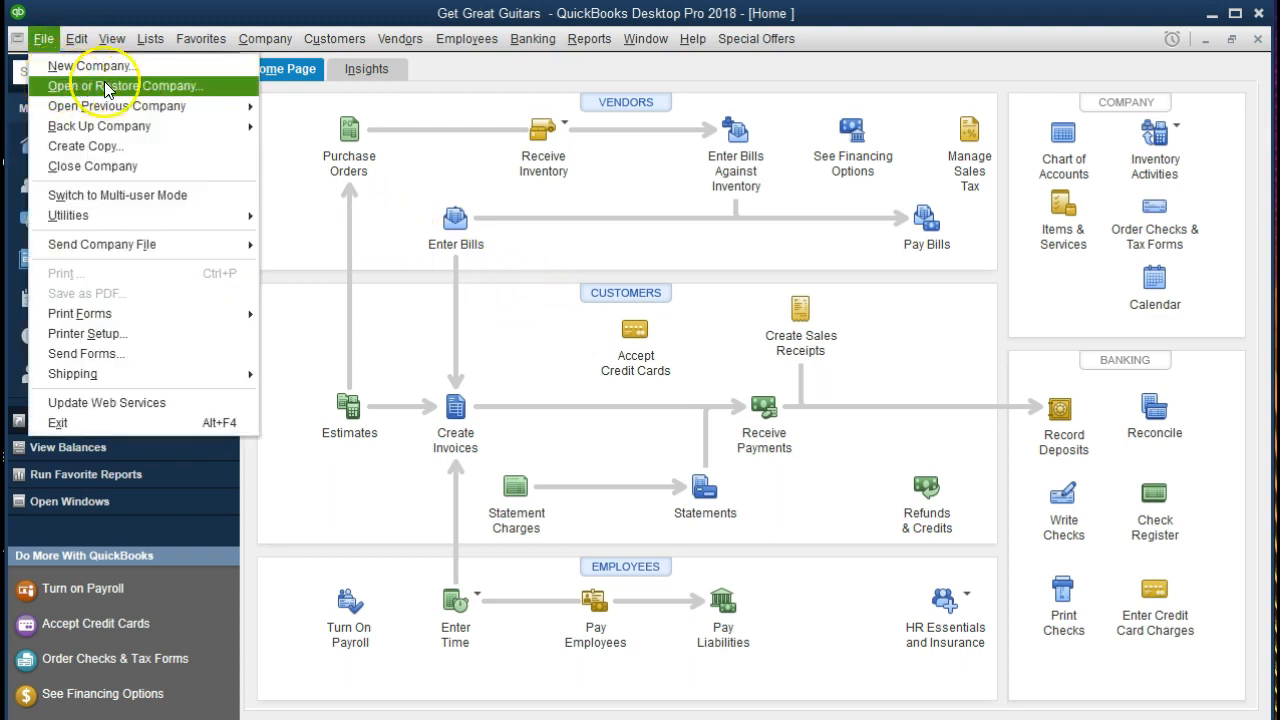
left_click(296, 209)
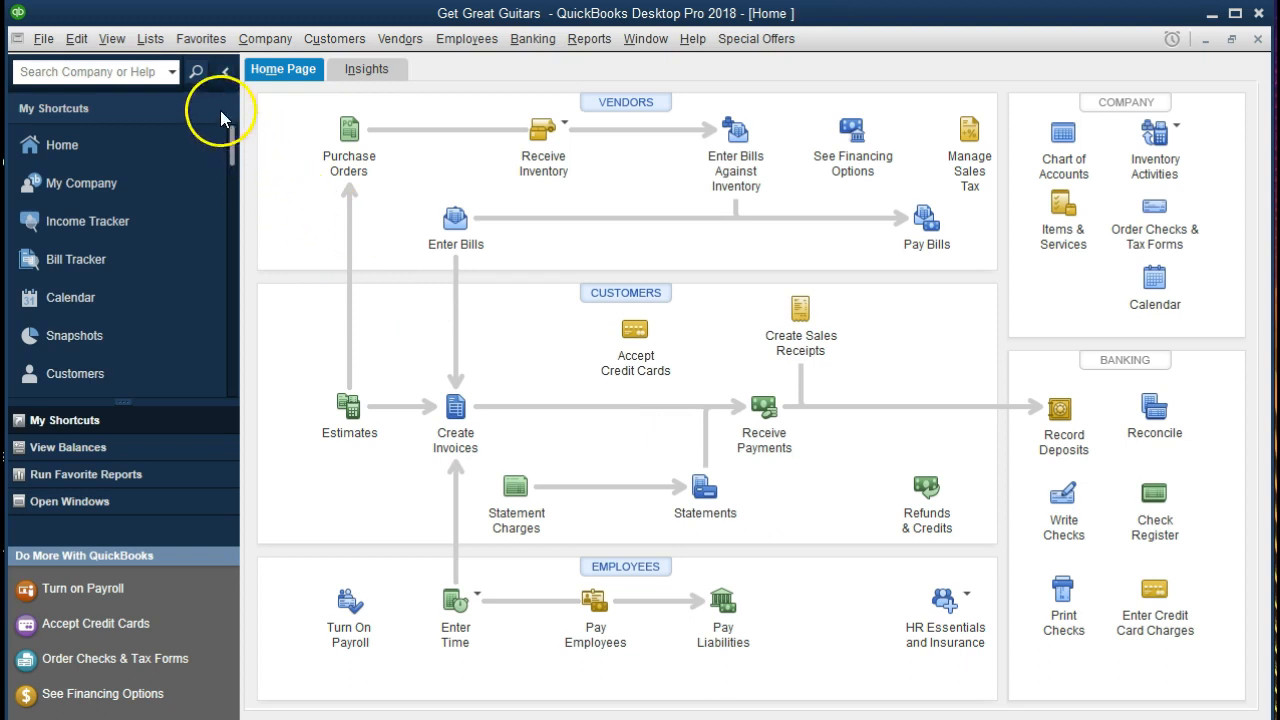
left_click(126, 46)
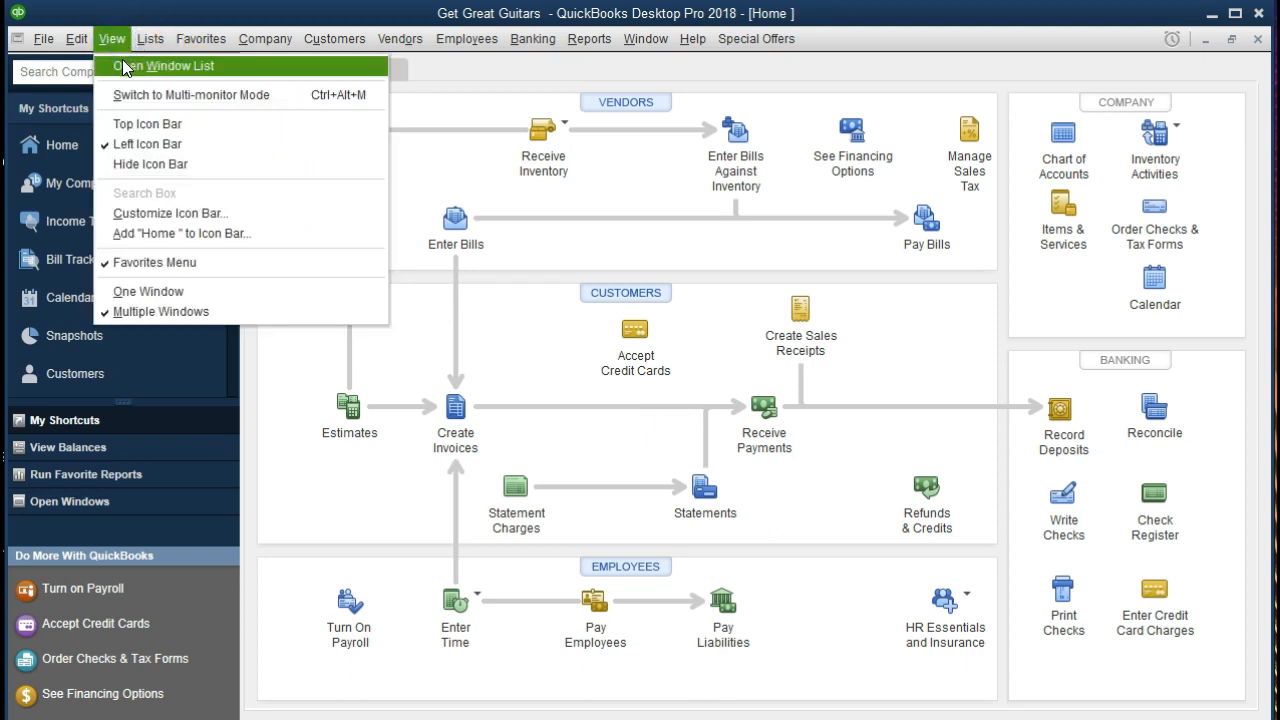
left_click(234, 64)
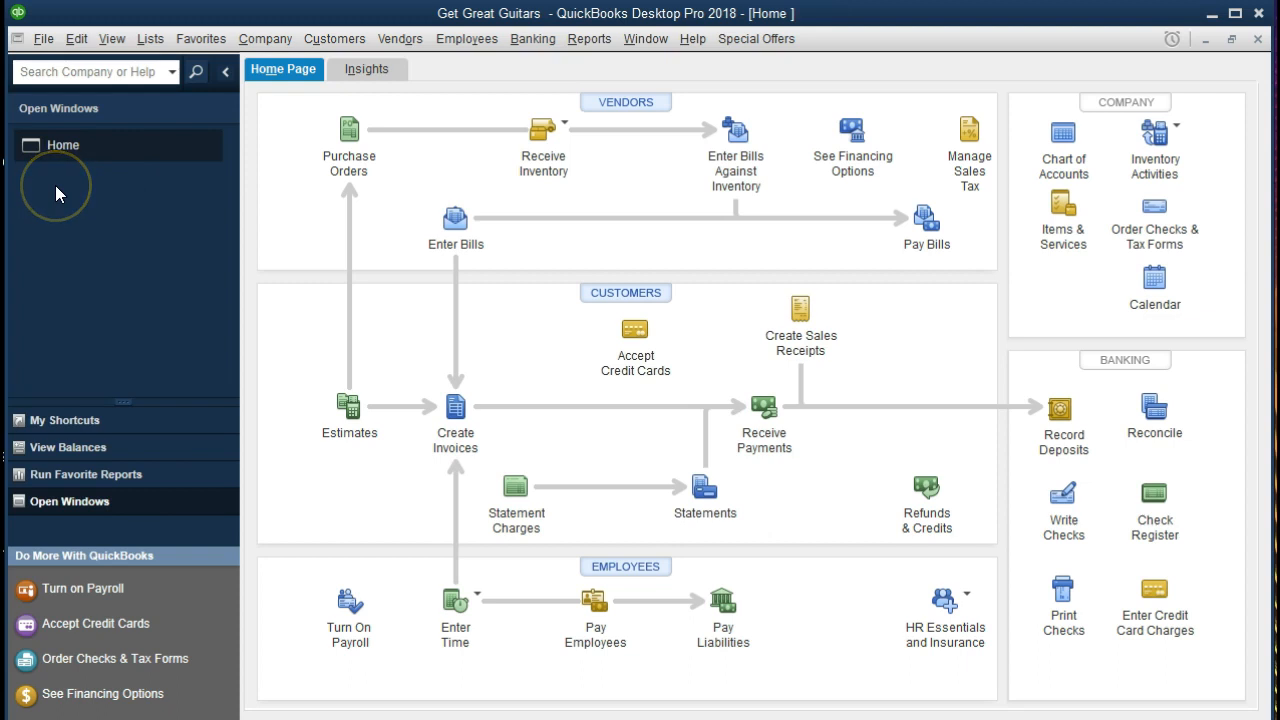
left_click(260, 42)
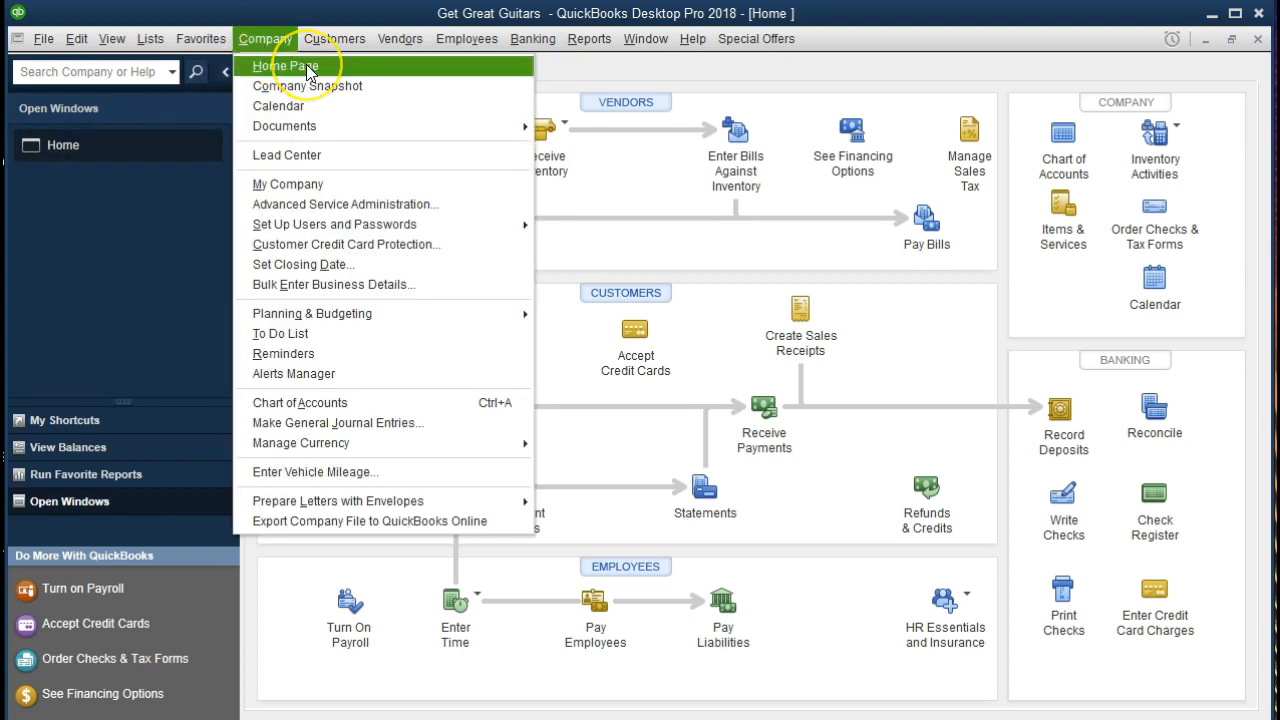
left_click(63, 209)
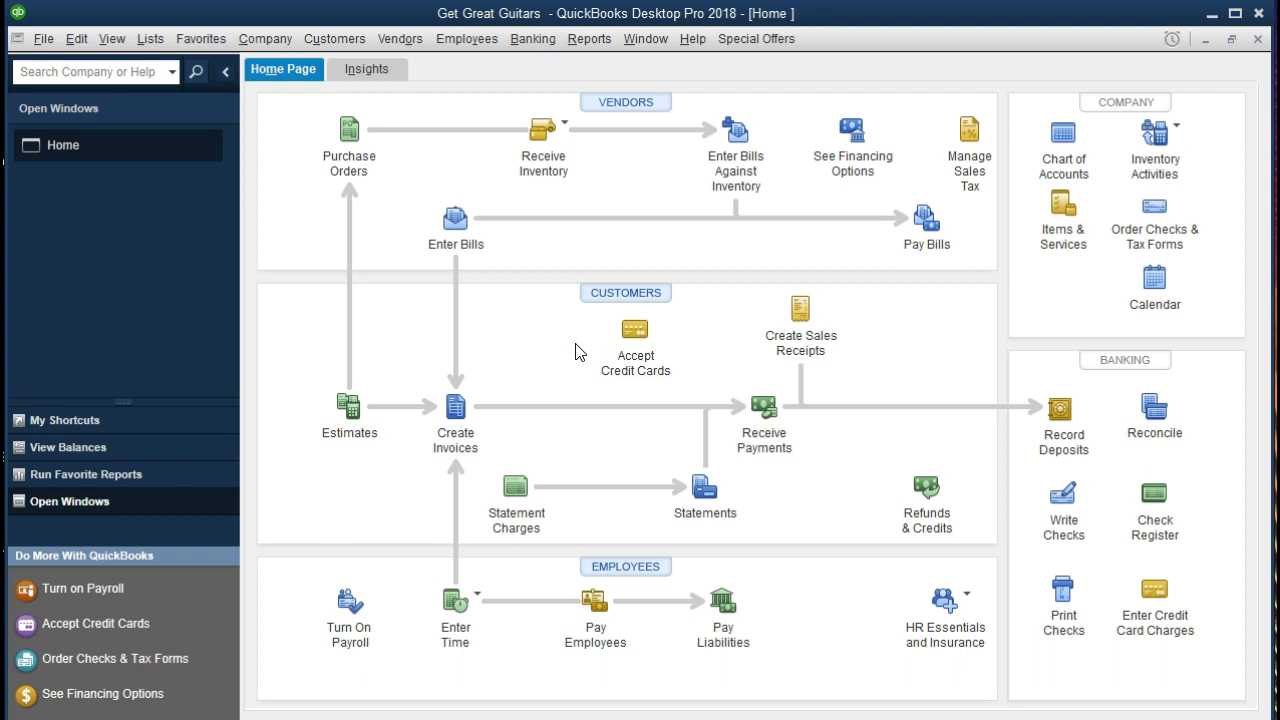
Step: Start a new customer payment from the Home page workflow and choose Anderson Guitars as the customer it is received from
left_click(757, 432)
left_click(875, 443)
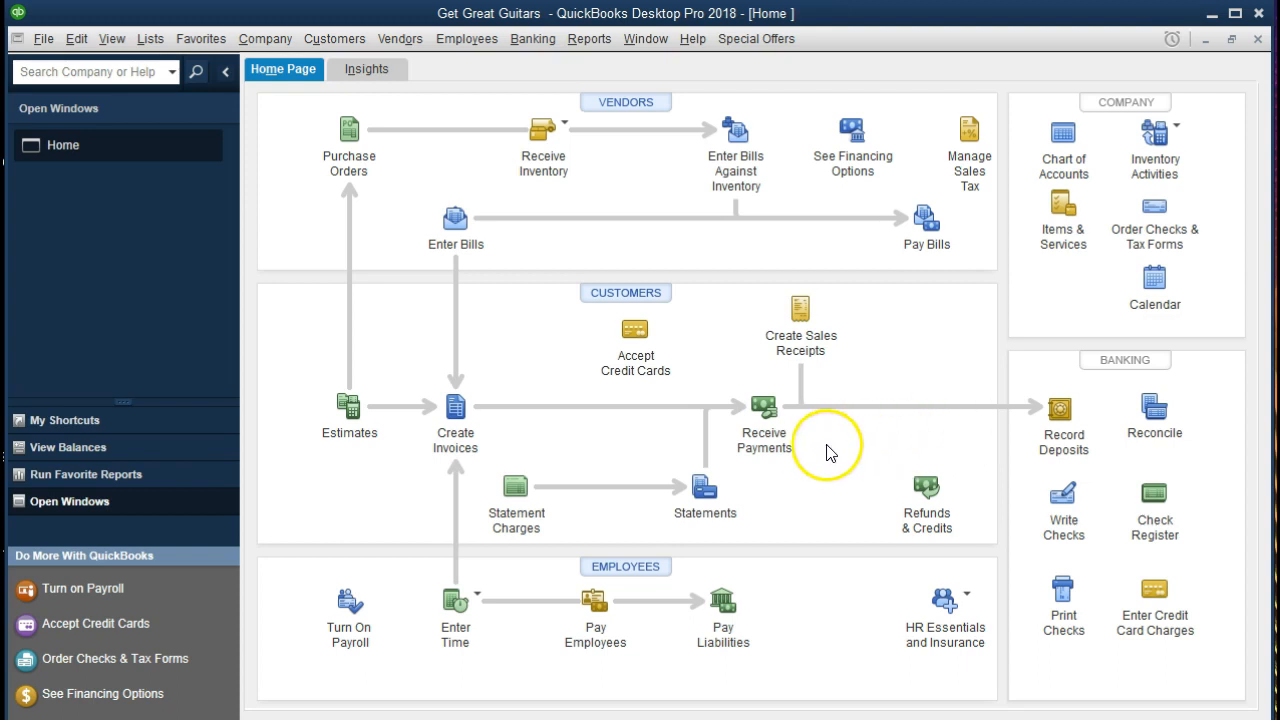
left_click(790, 436)
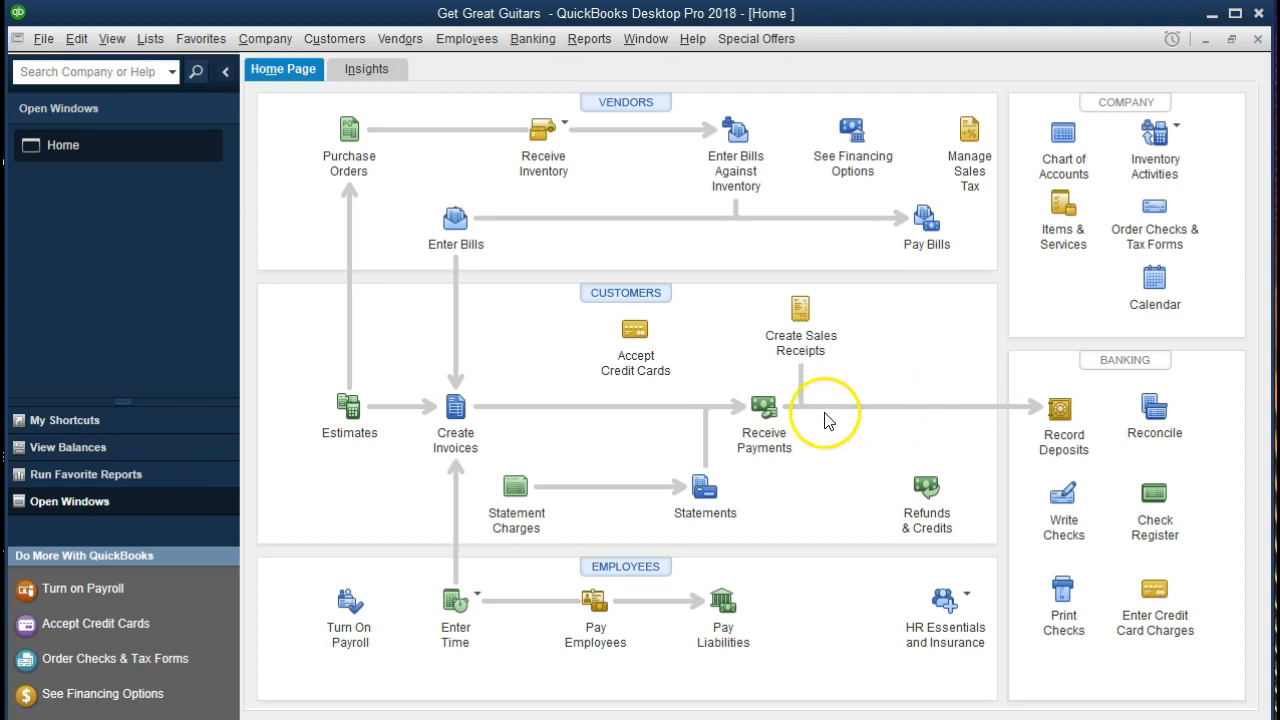
left_click(764, 407)
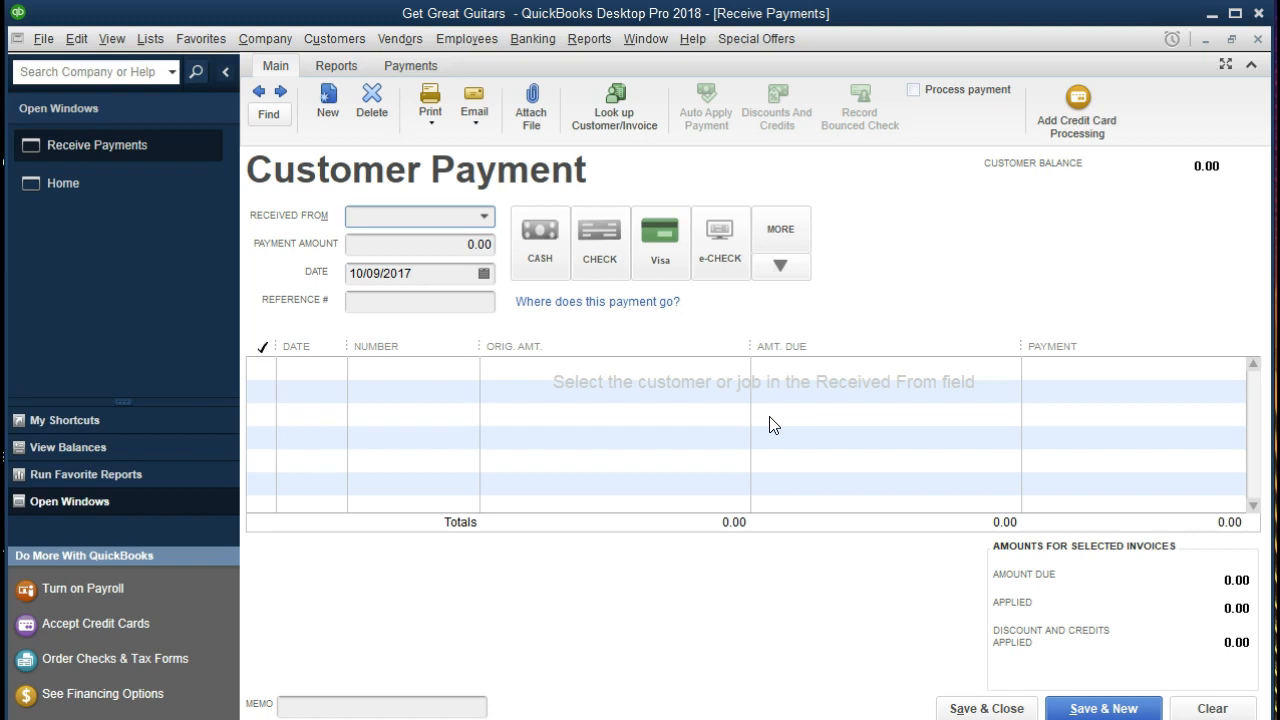
left_click(515, 220)
left_click(484, 217)
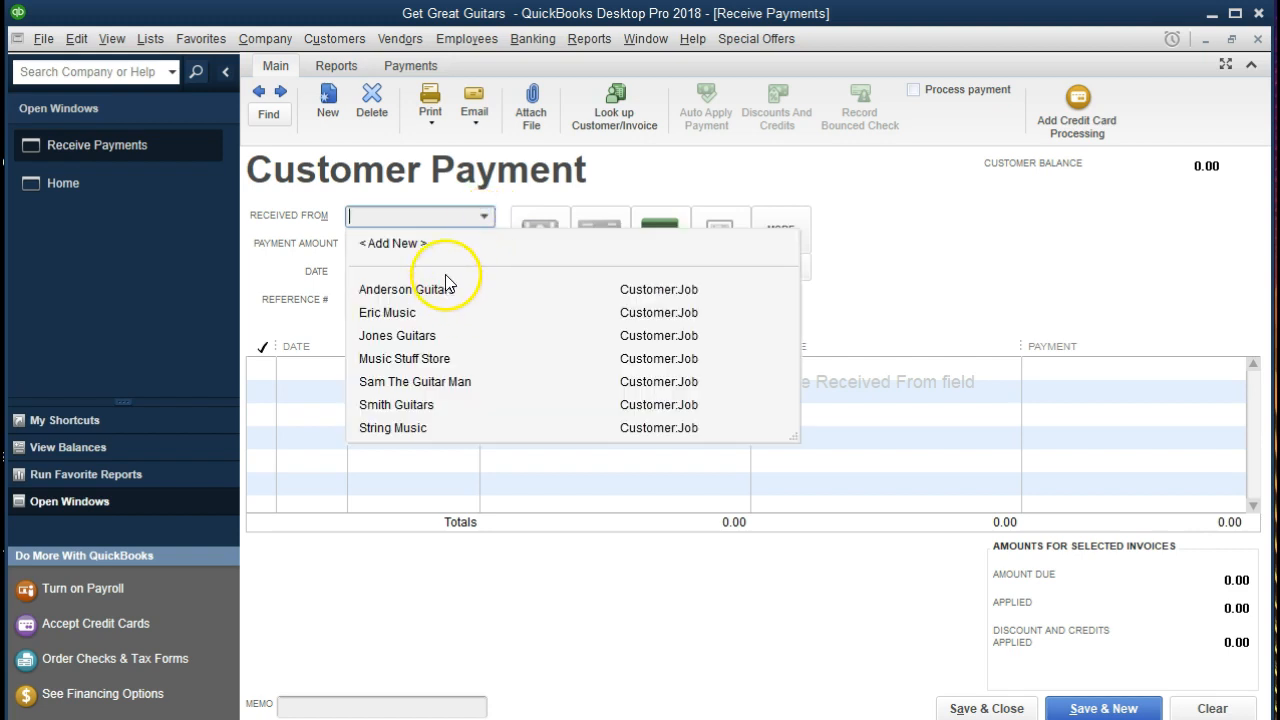
type("Anderson Guitars")
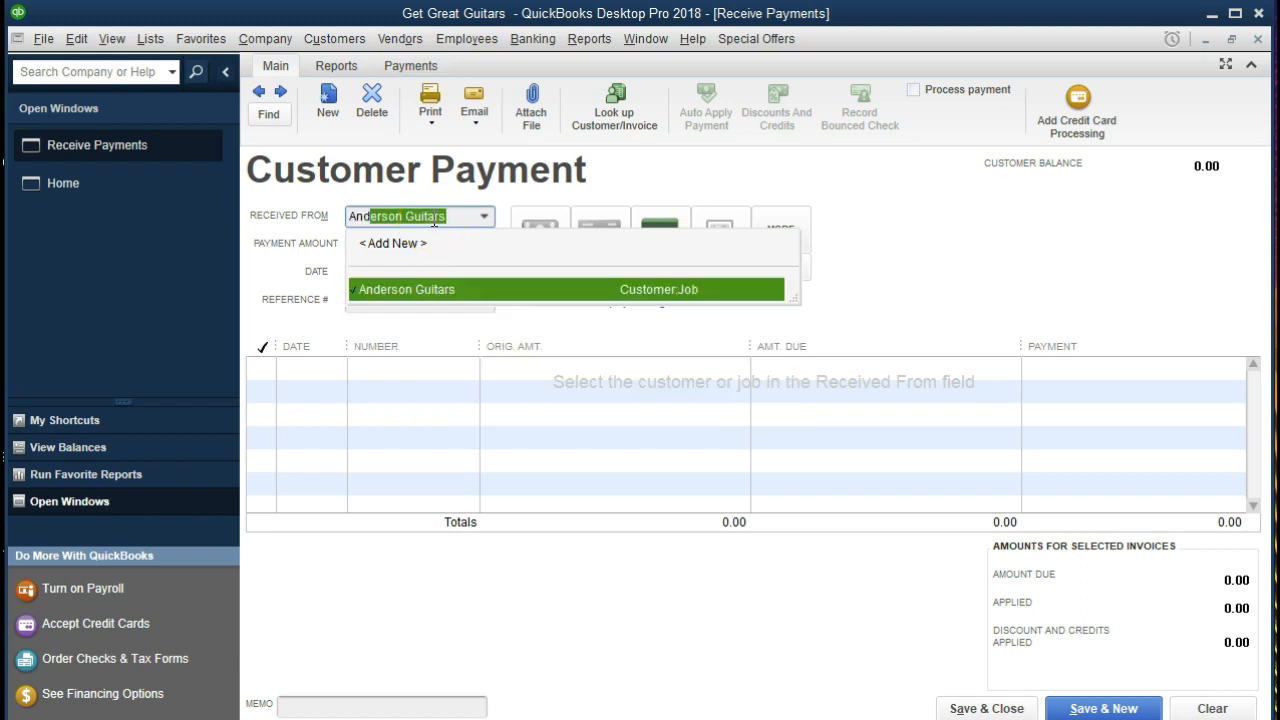
key("Tab")
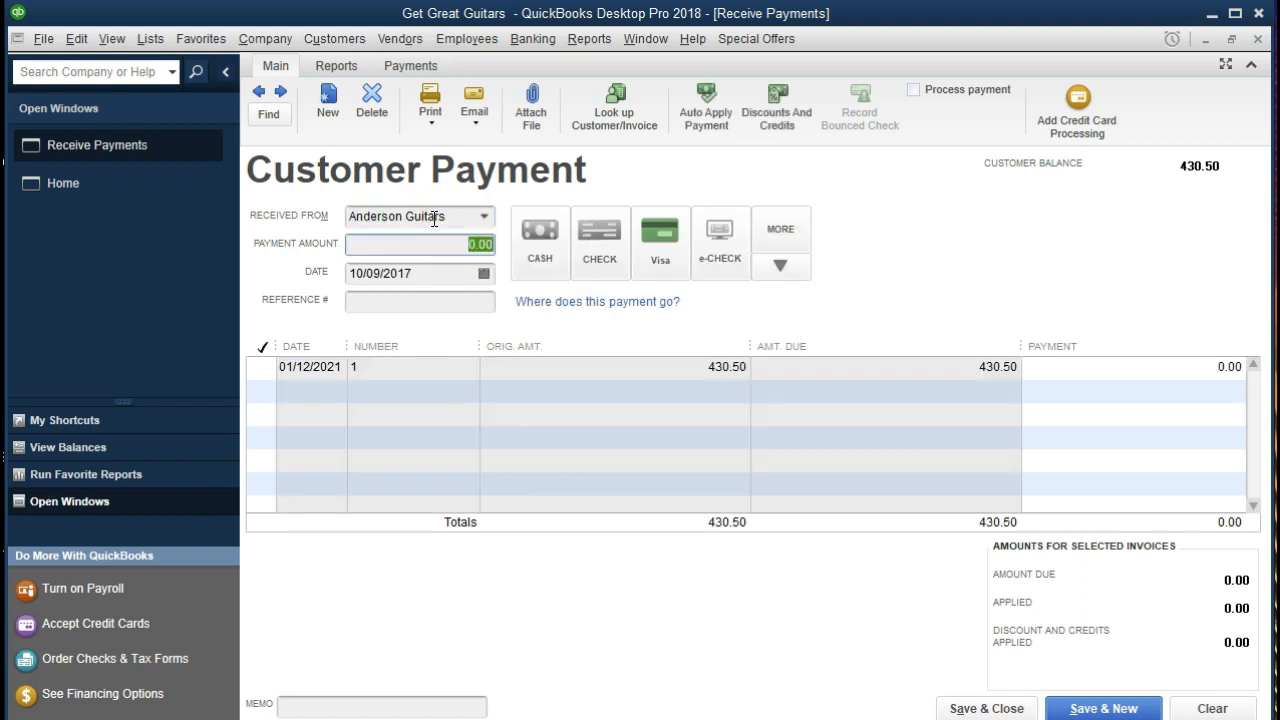
Step: Set the payment method of the Anderson Guitars payment to Check
left_click(531, 246)
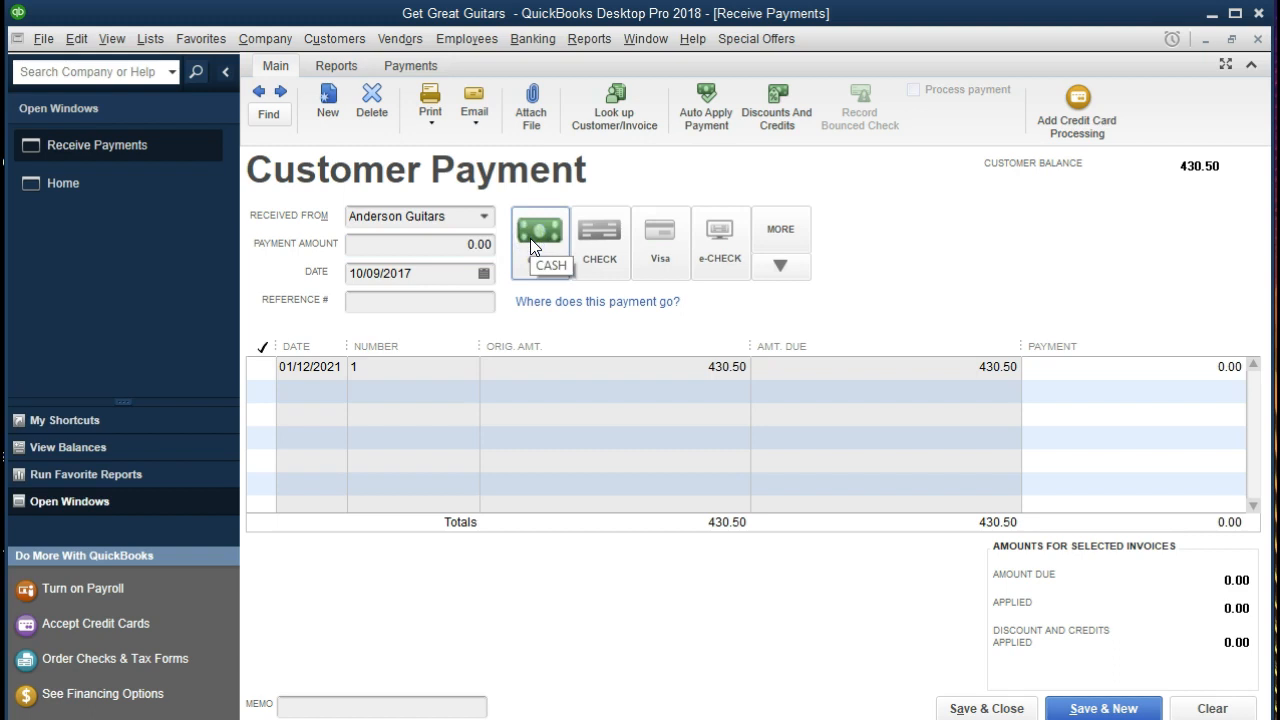
left_click(531, 246)
left_click(587, 255)
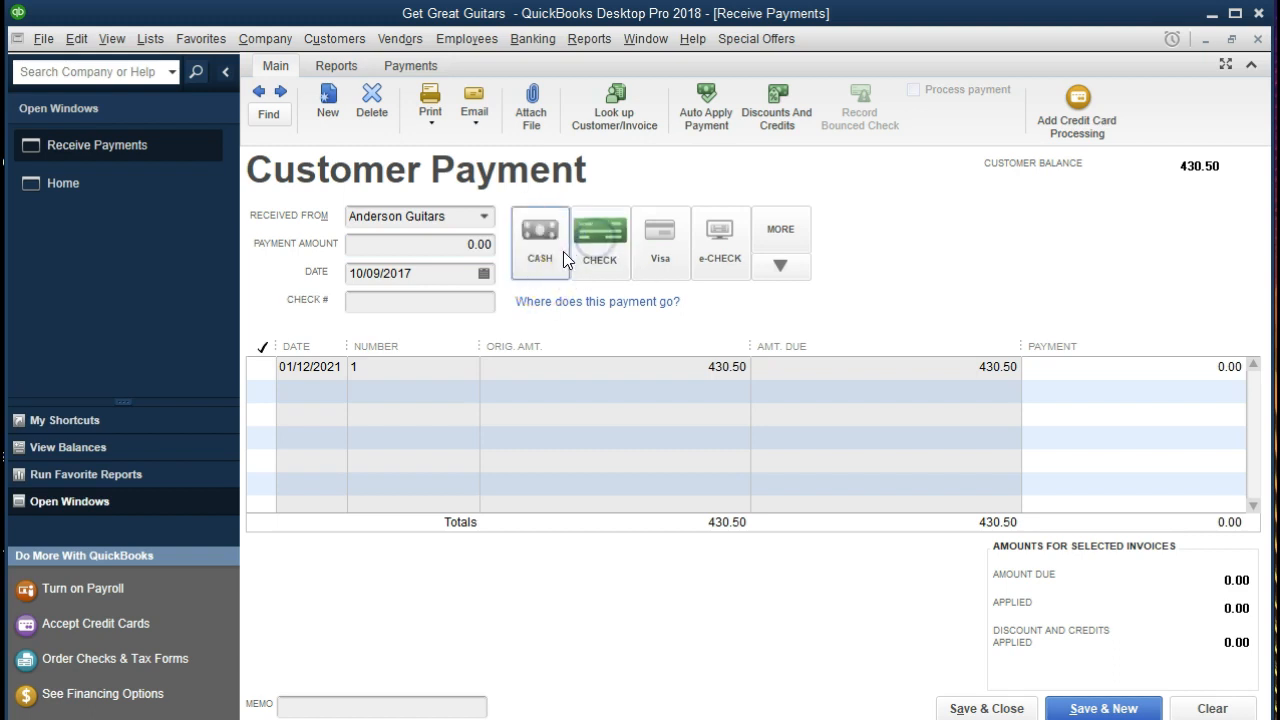
left_click(445, 244)
double_click(445, 244)
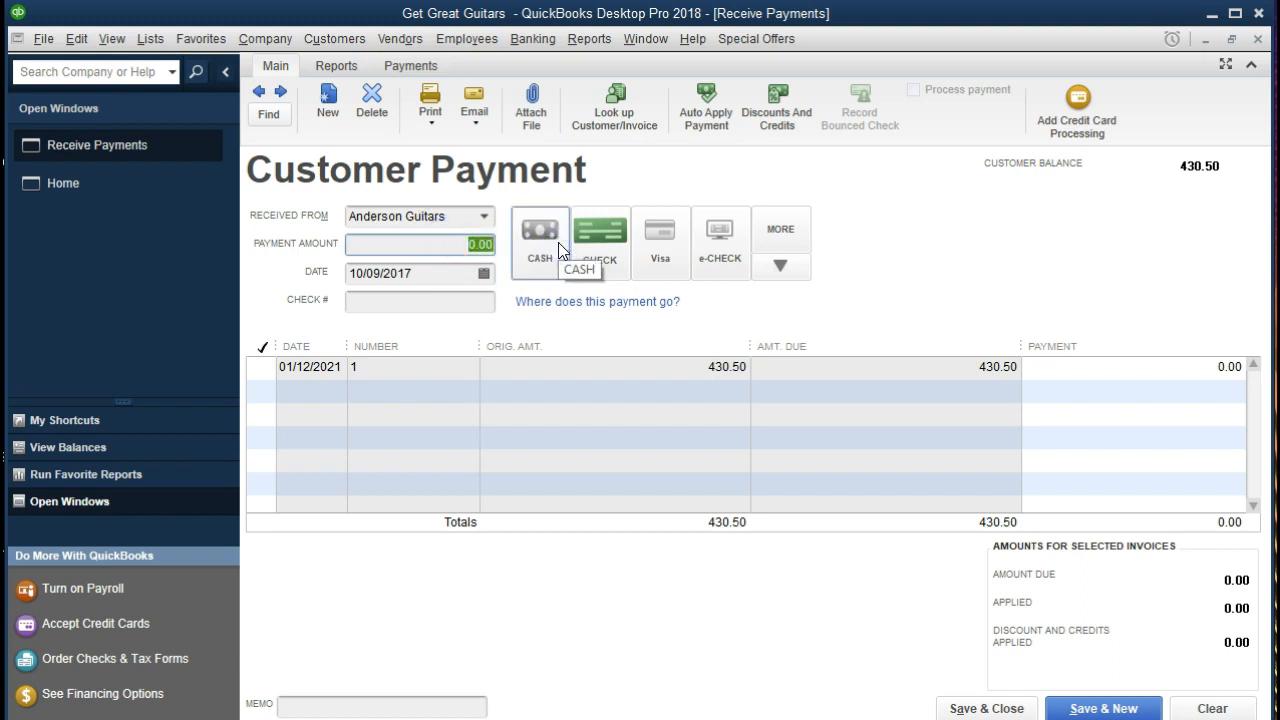
type("43")
key("BackSpace")
key("BackSpace")
Step: Apply the payment to the Anderson Guitars invoice dated 01/12/2021 and keep automatic calculation of payment amounts turned on
left_click(474, 374)
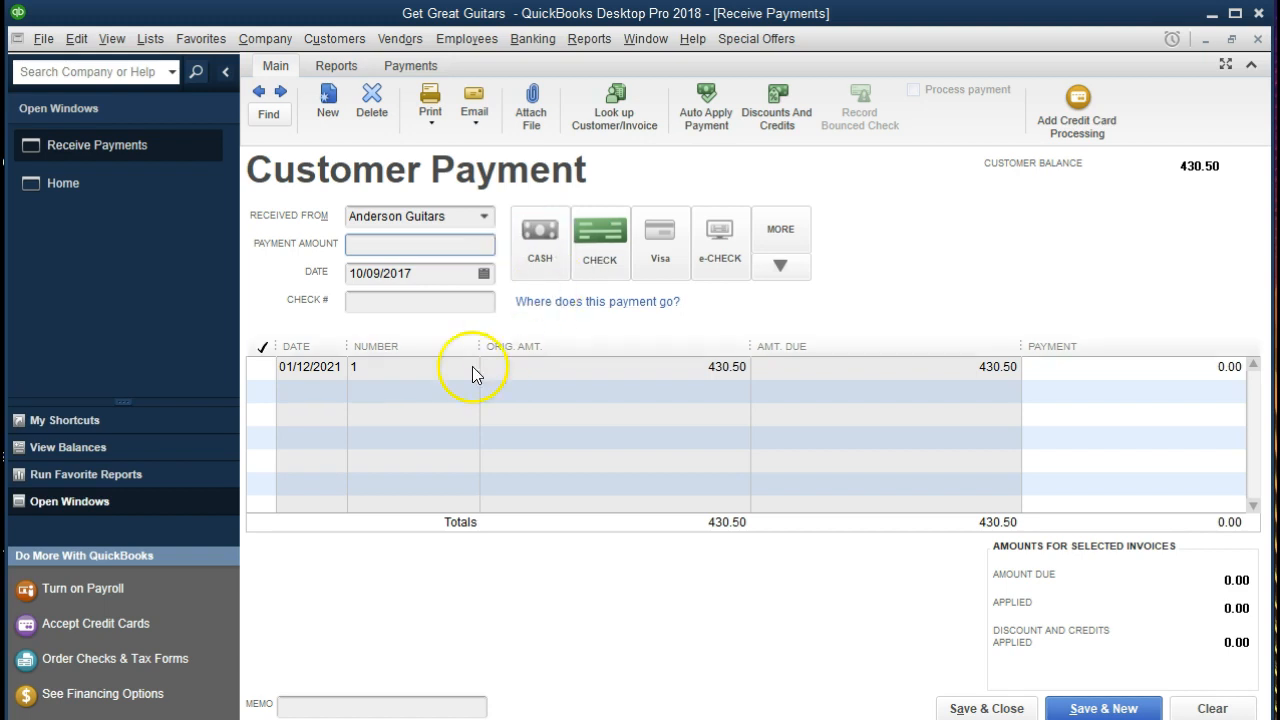
left_click(265, 367)
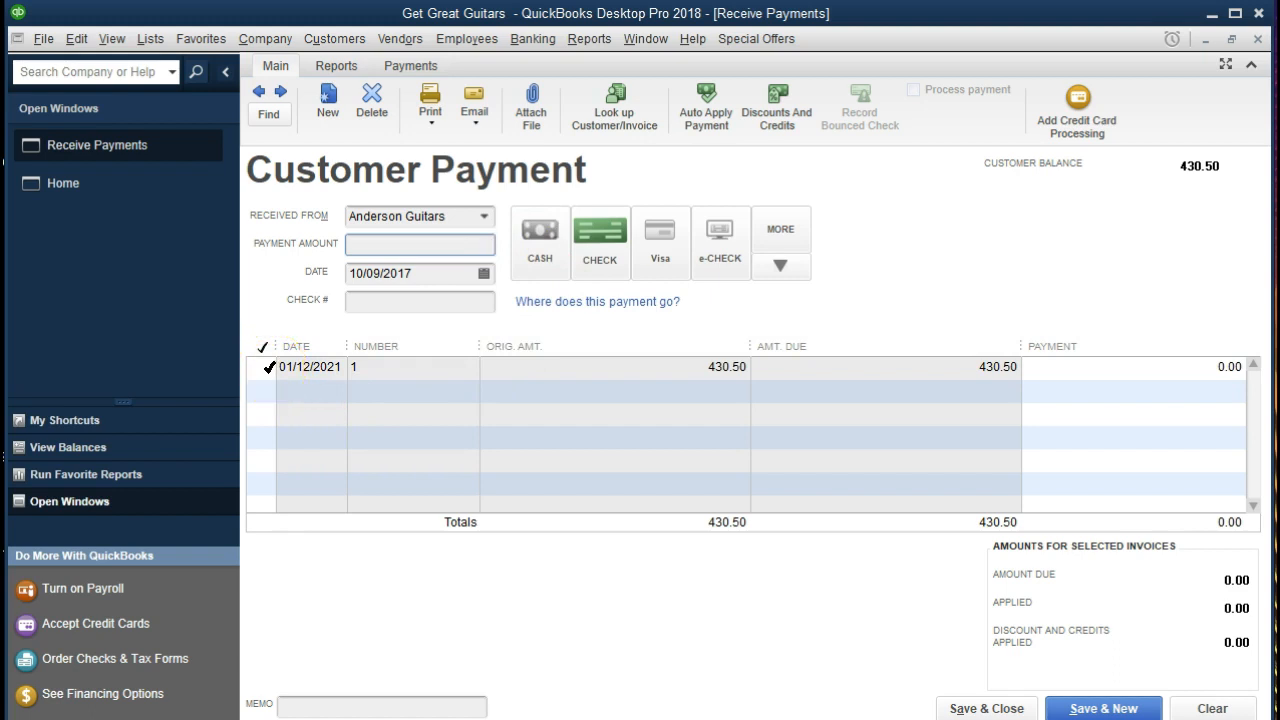
left_click(268, 367)
left_click(262, 366)
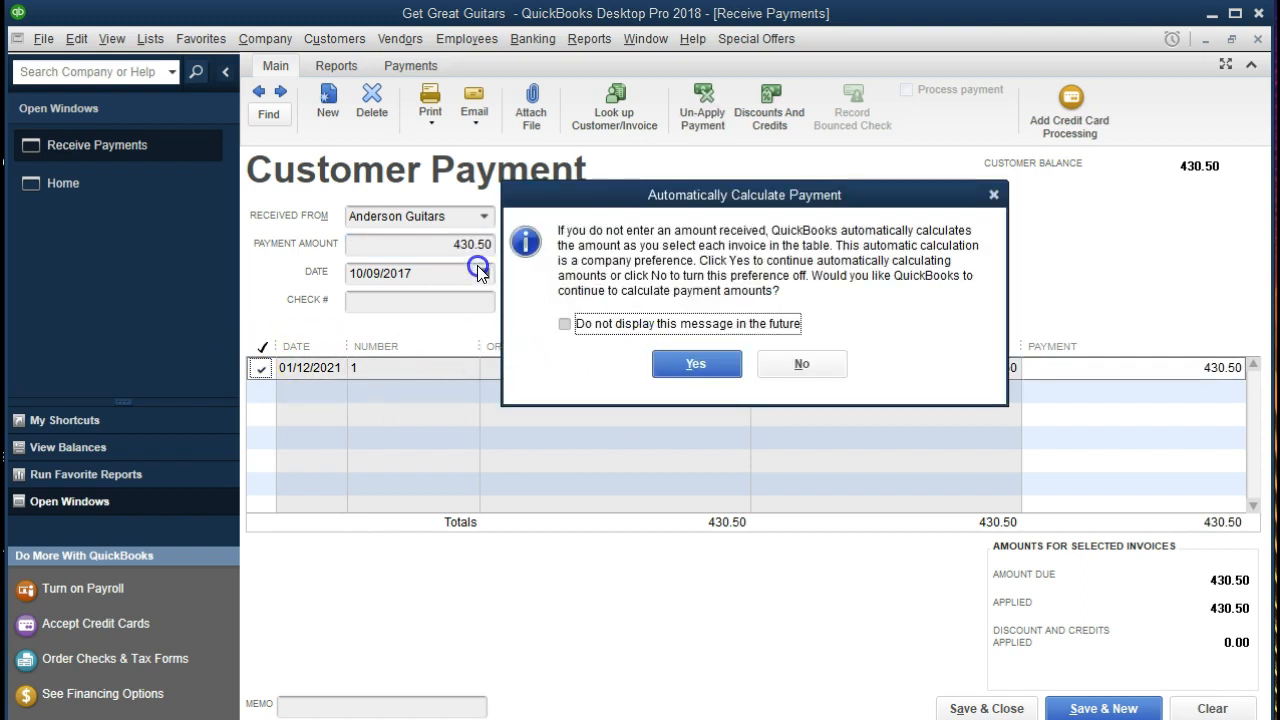
left_click(694, 364)
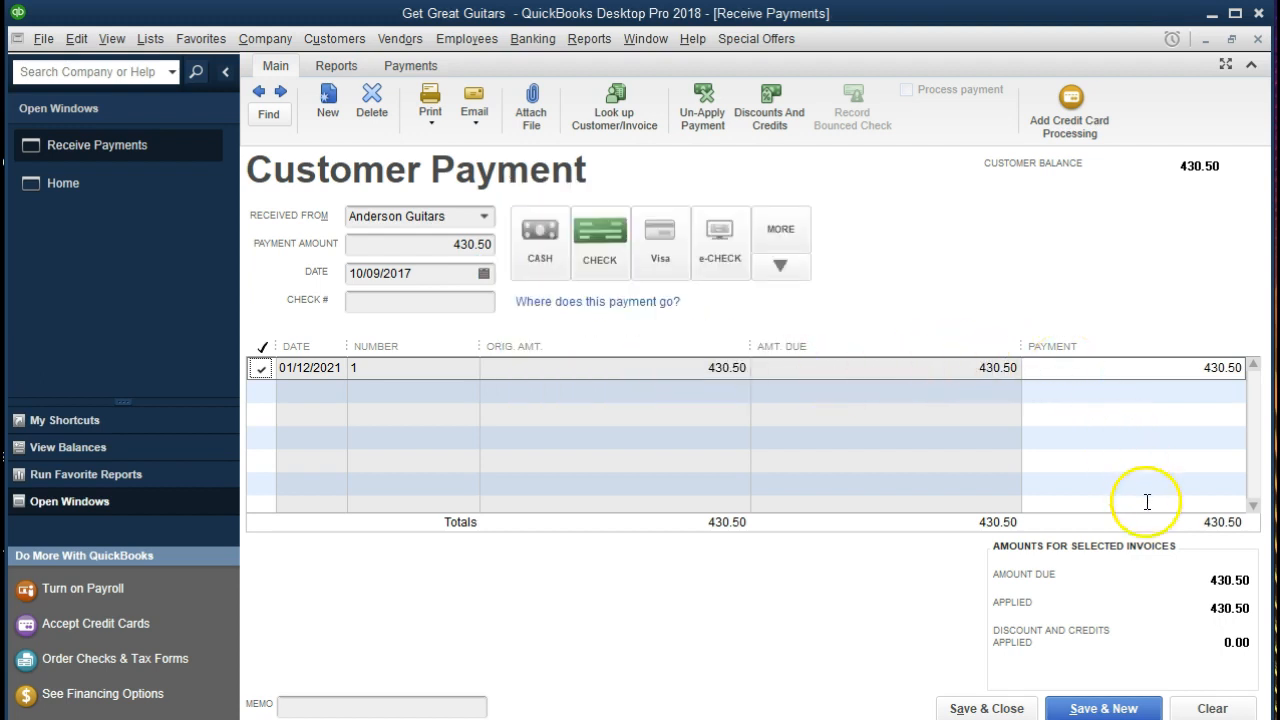
Step: Date the Anderson Guitars payment 01/28/2021, then save it and close the payment form
left_click(1199, 635)
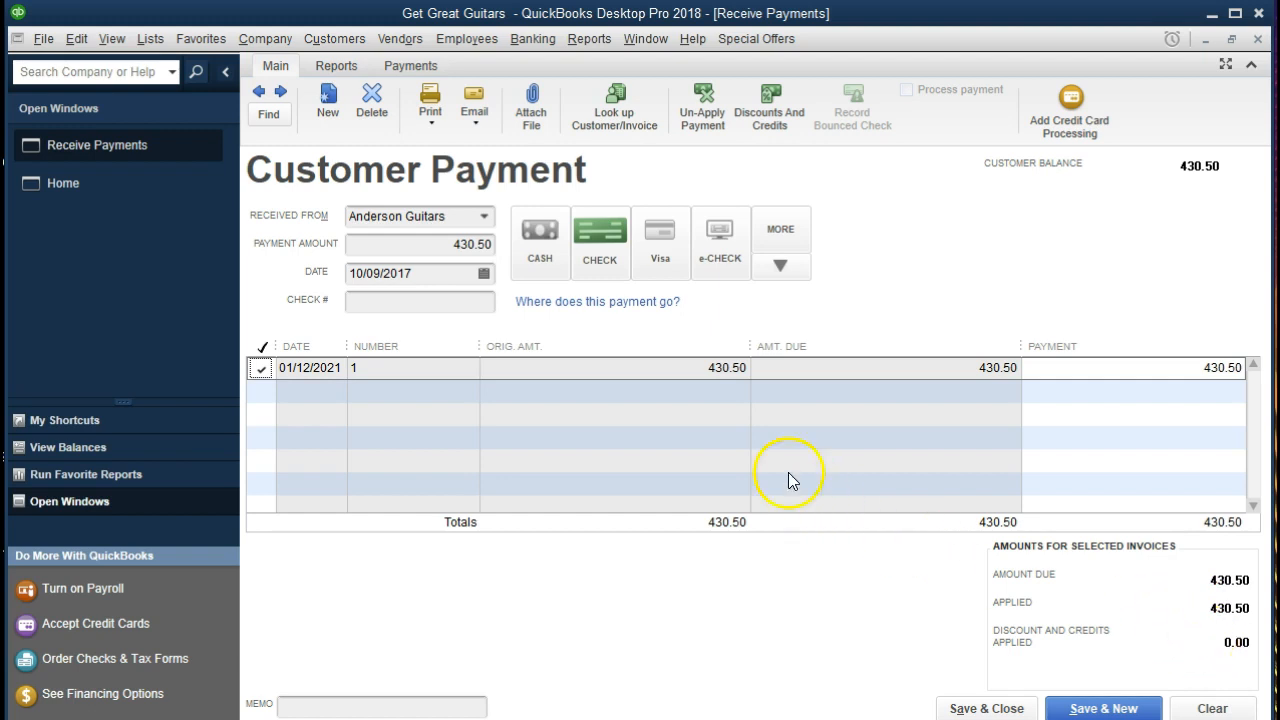
left_click(505, 262)
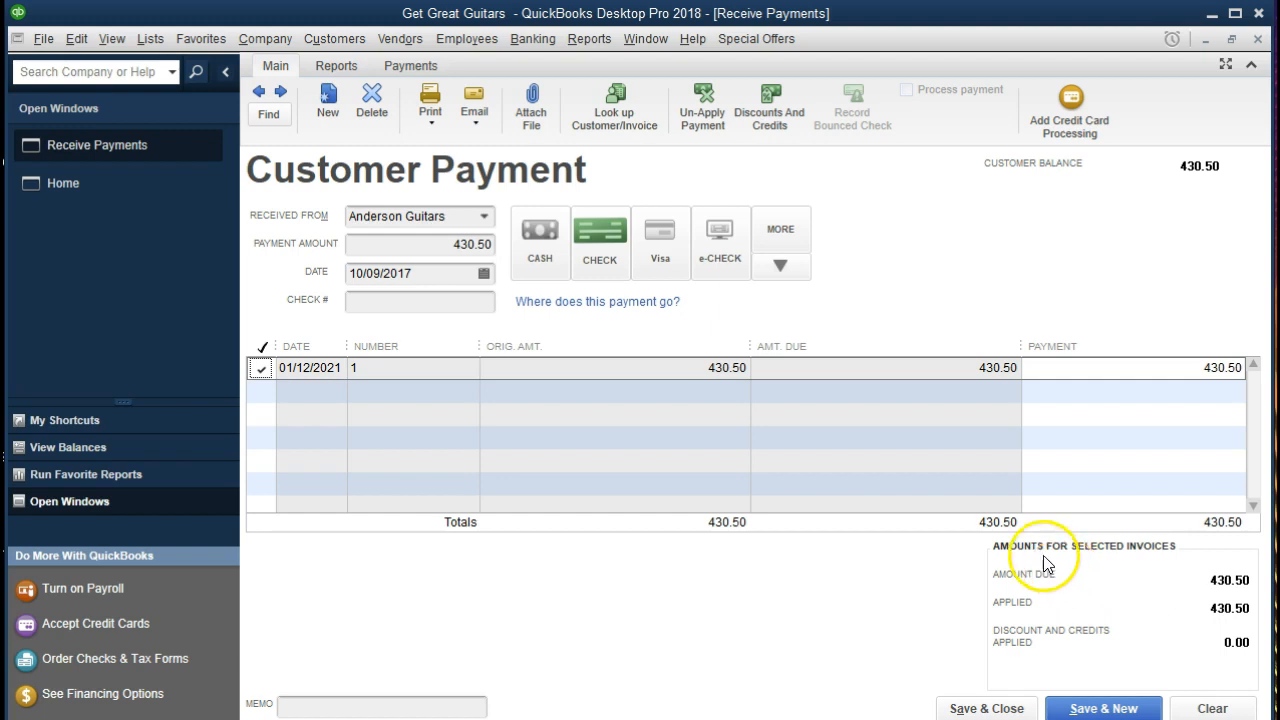
left_click(465, 273)
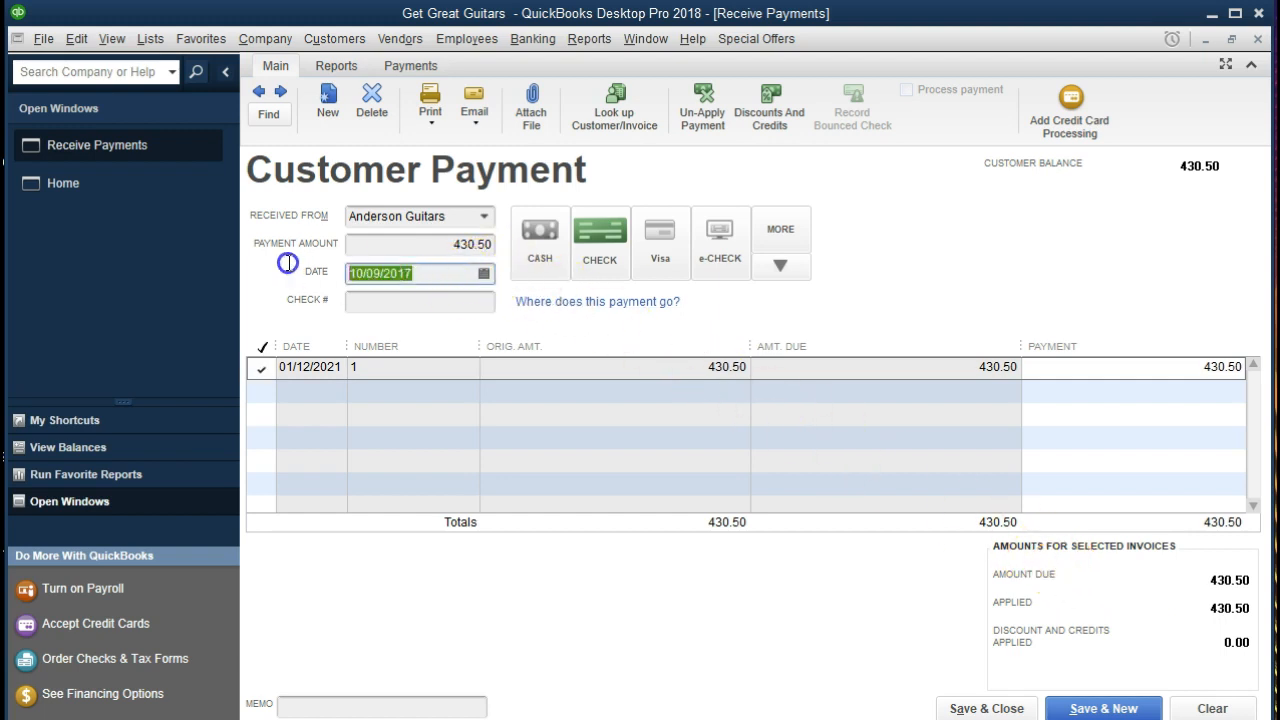
type("01")
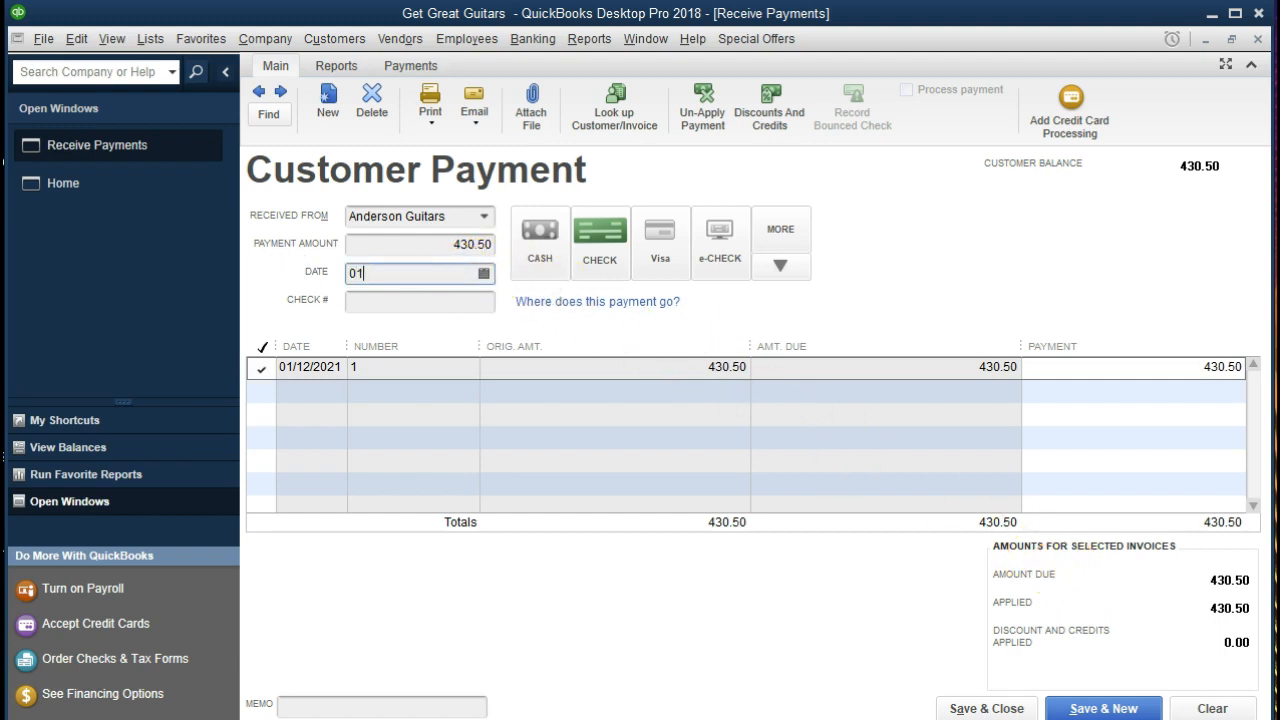
type("/28/2021")
key("Tab")
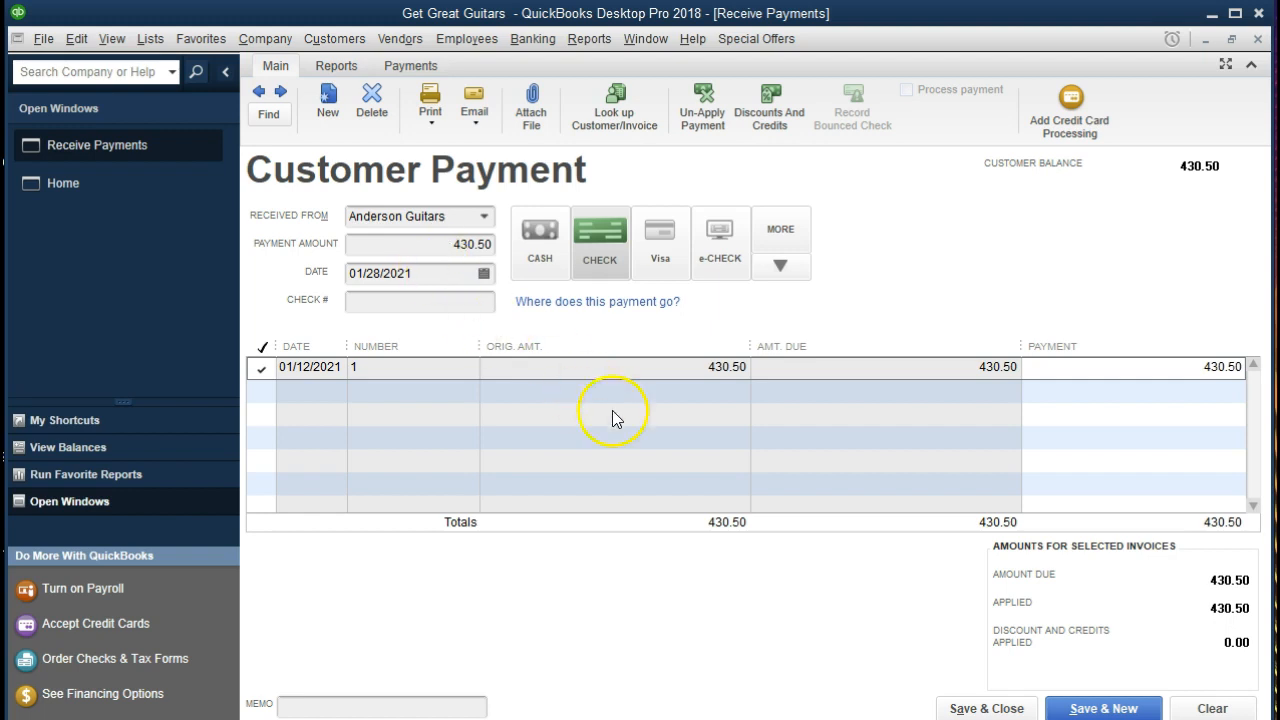
left_click(978, 710)
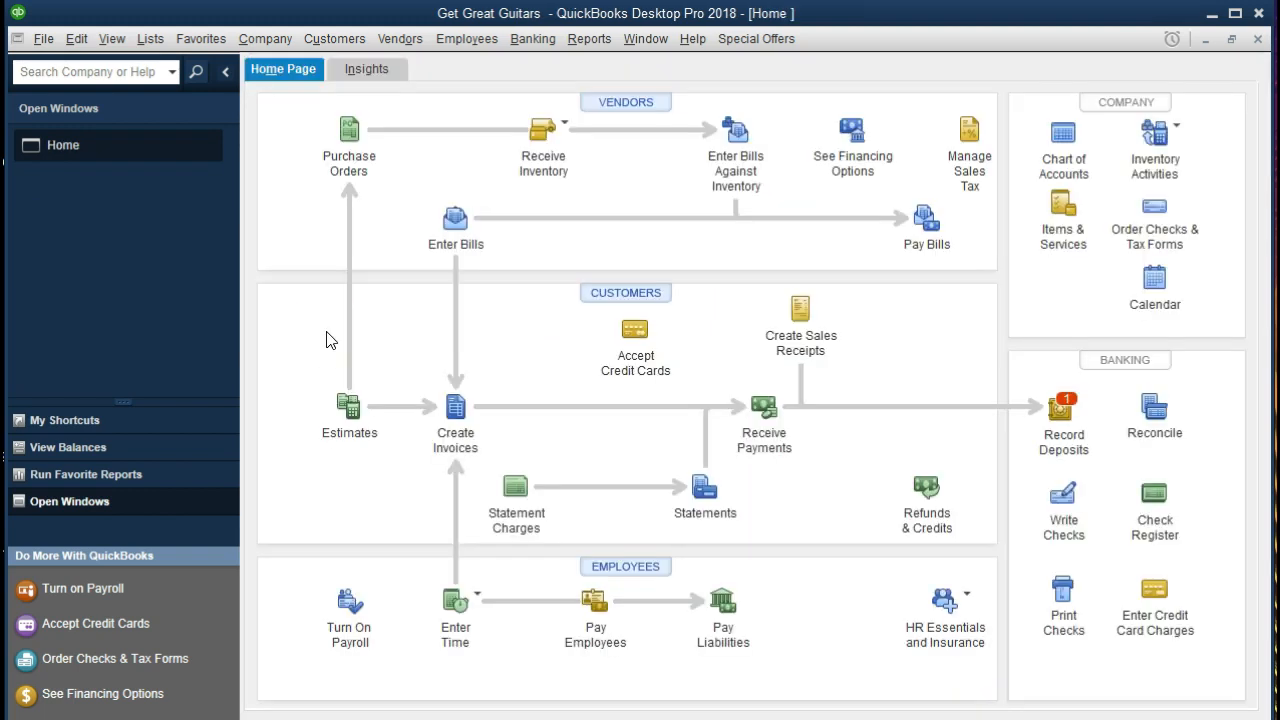
Step: Open the standard Balance Sheet report from the company and financial reports
left_click(590, 46)
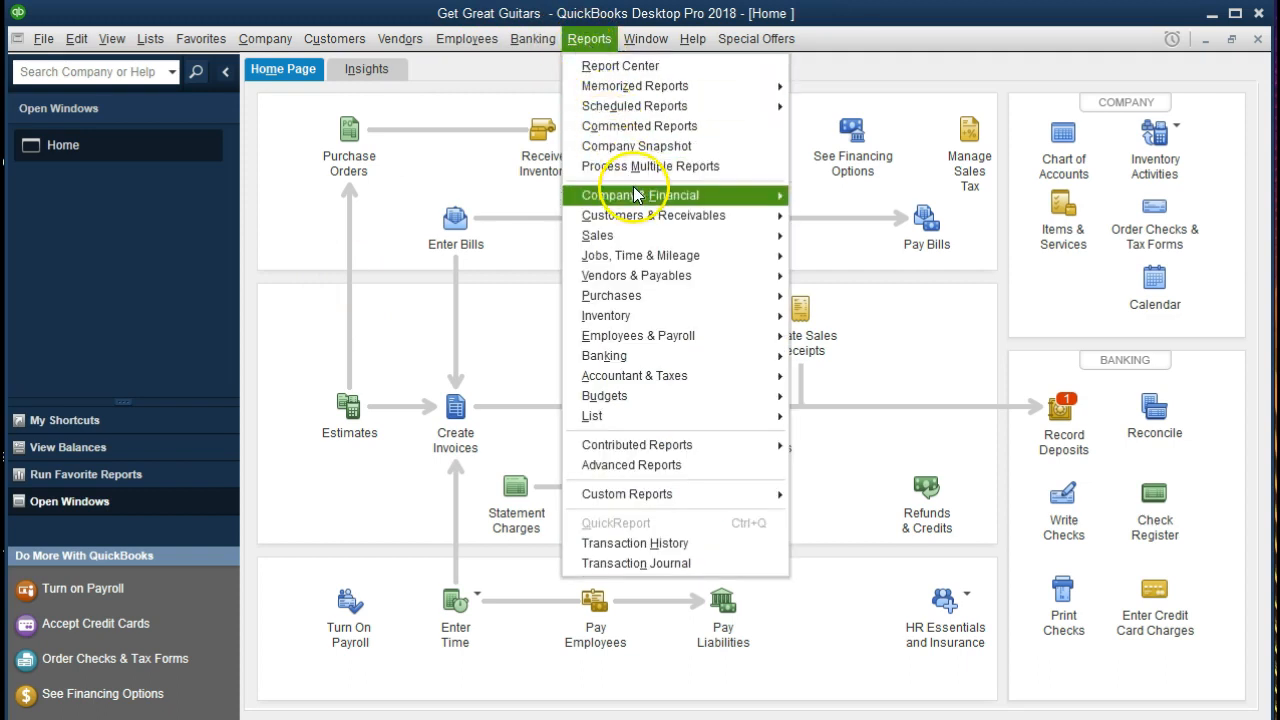
mouse_move(634, 195)
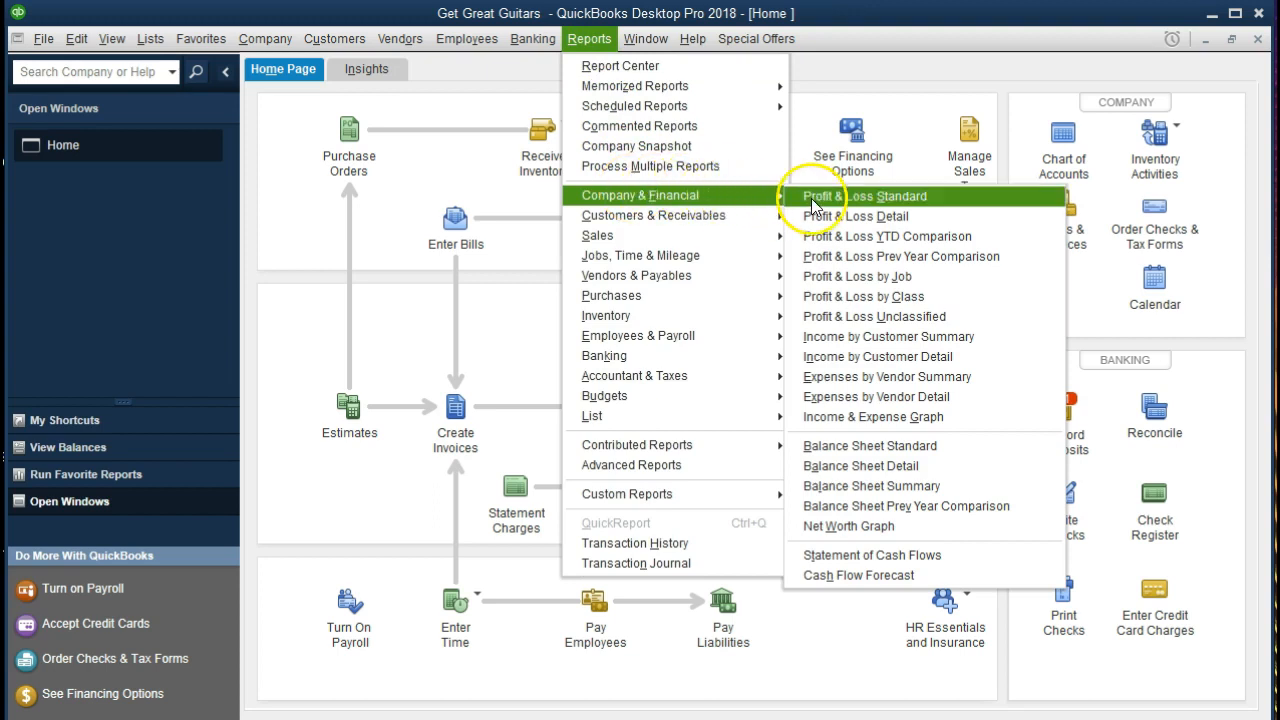
left_click(980, 446)
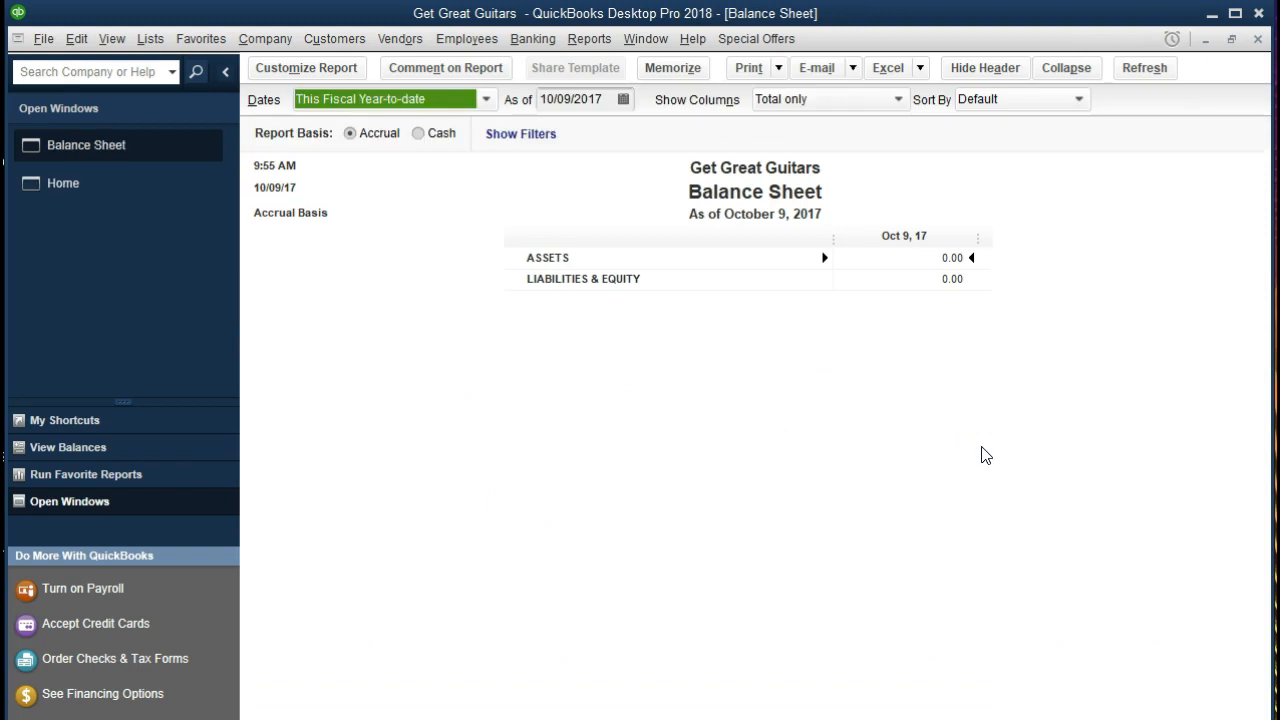
key("Tab")
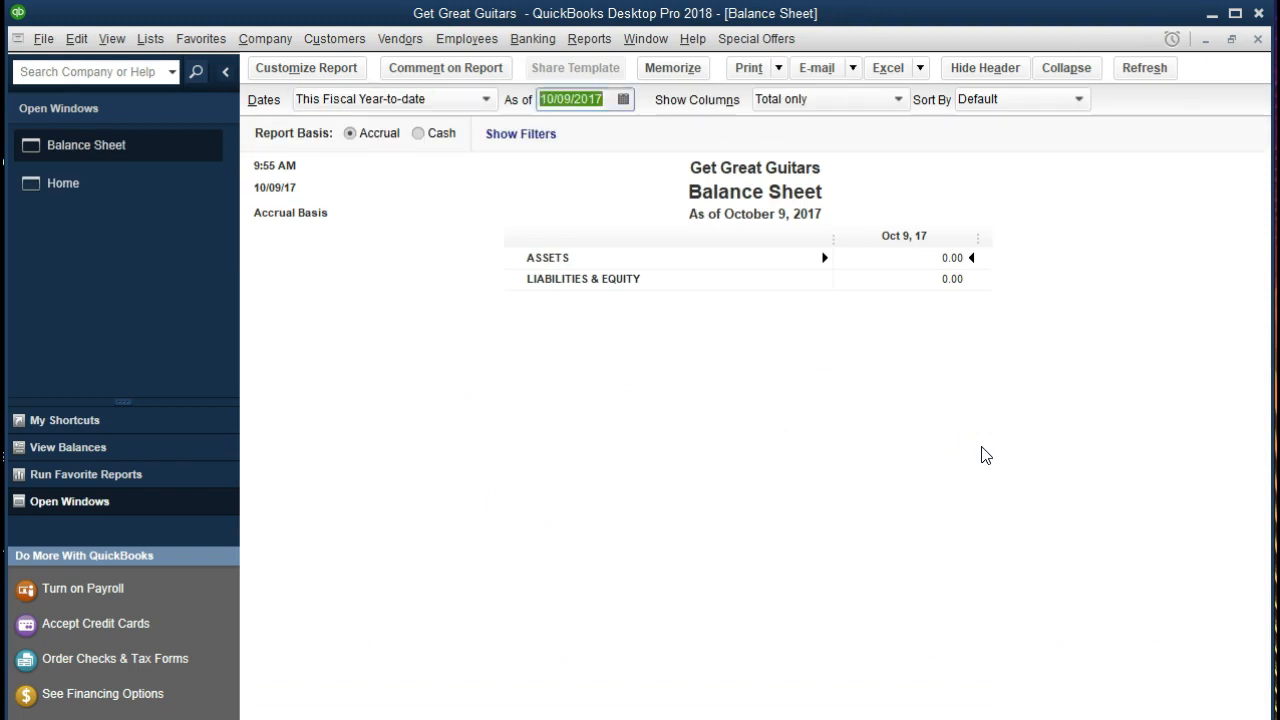
Step: Customize the Balance Sheet's date range to run from 01/01/2021 to 12/31/2021 and apply it
left_click(345, 73)
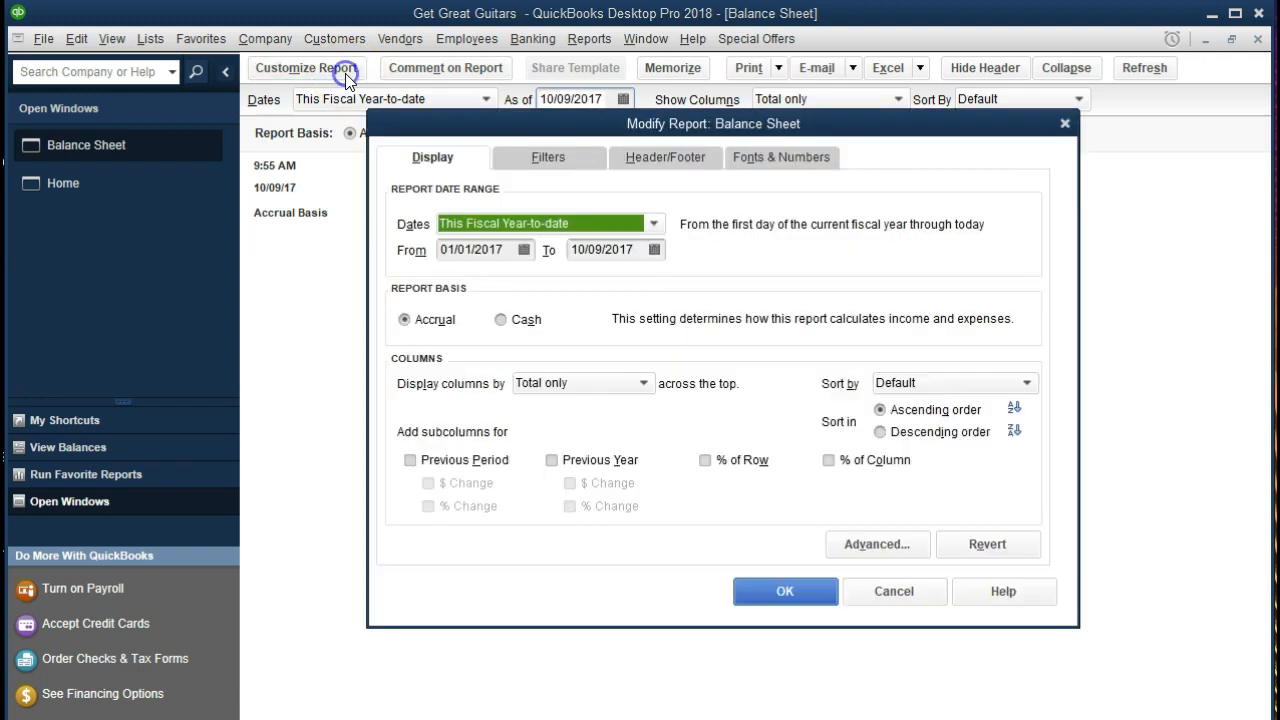
key("Tab")
type("0101")
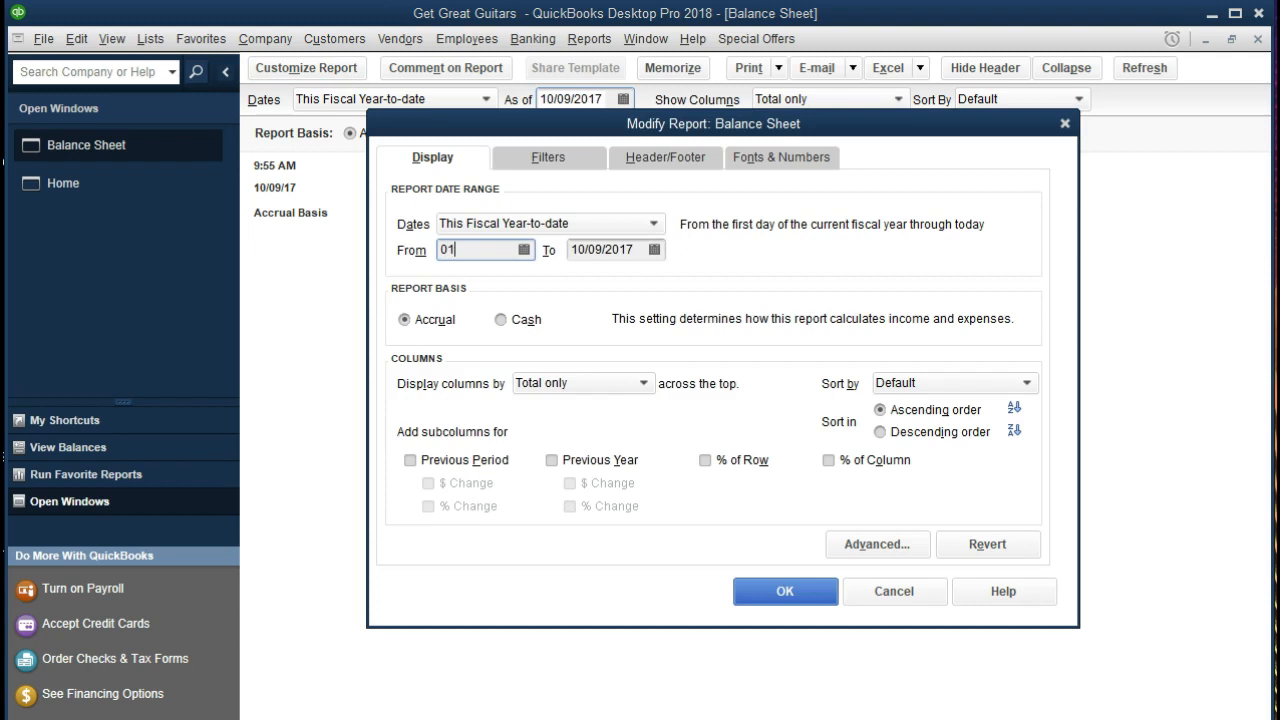
key("Tab")
type("1")
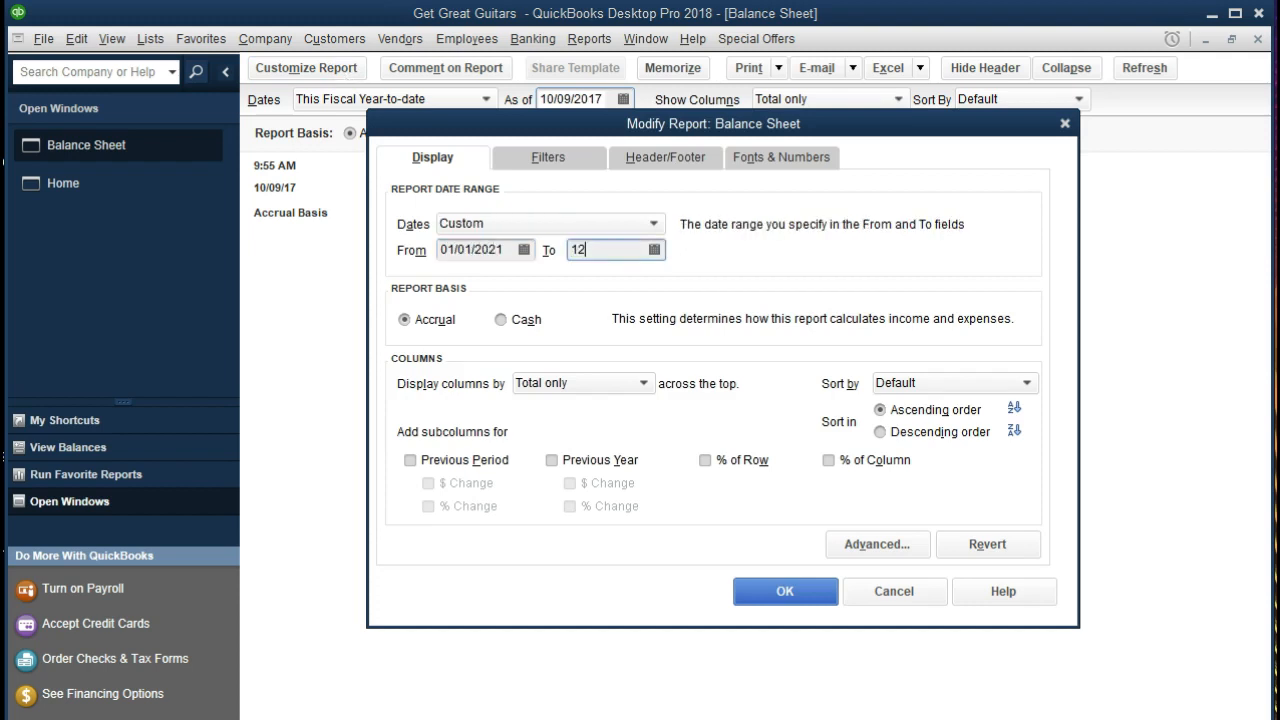
type("2/31/2021")
key("Tab")
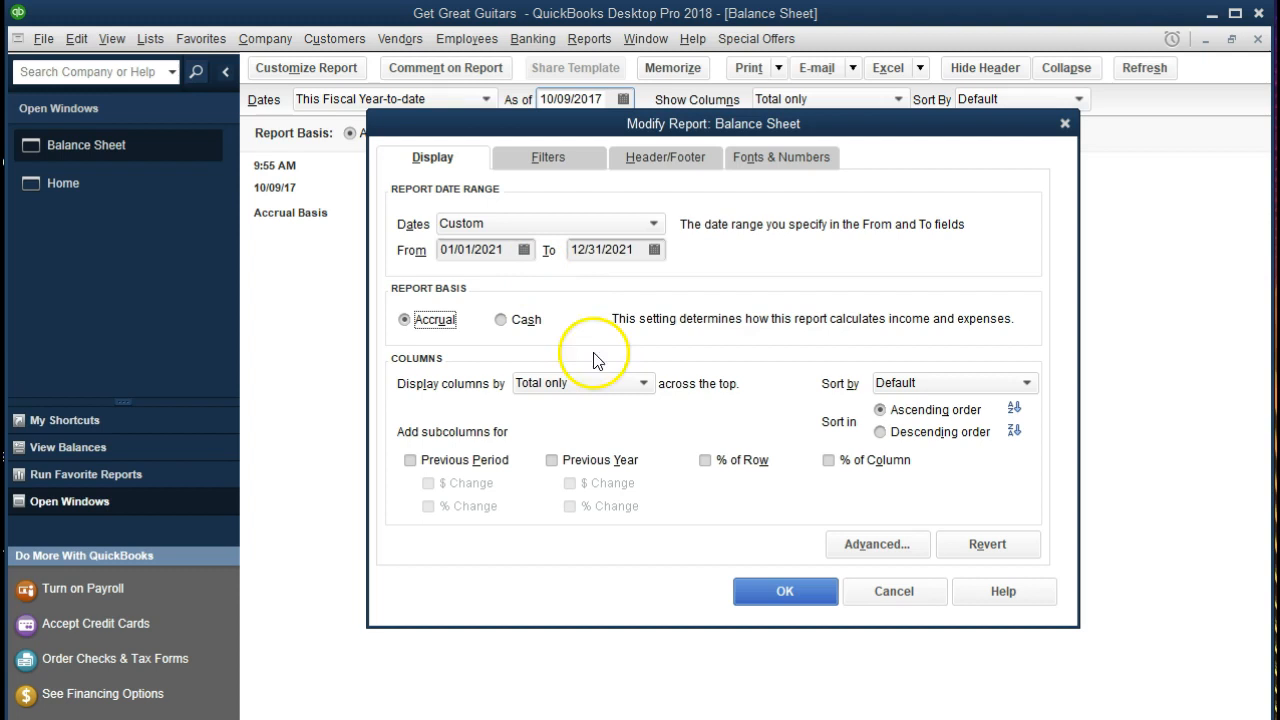
left_click(757, 592)
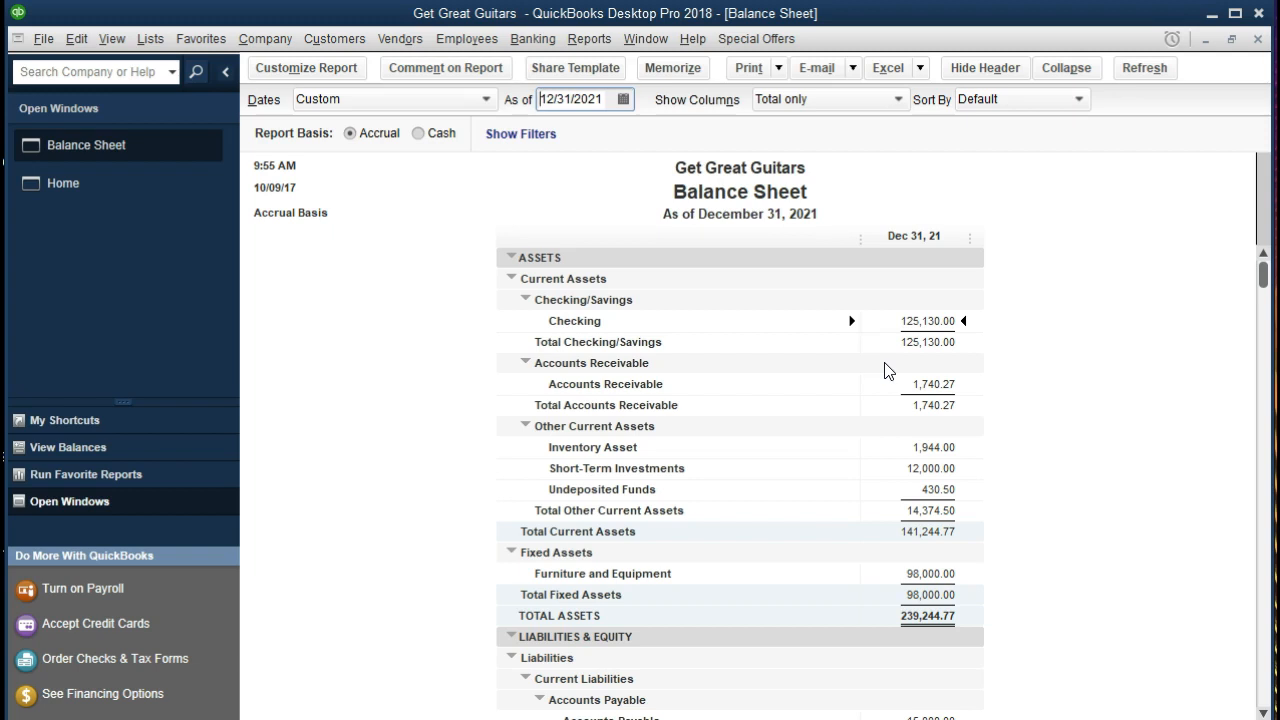
Step: Drill from Accounts Receivable into the Anderson Guitars payment dated 01/28/2021, then close the payment and the transaction report
left_click(924, 388)
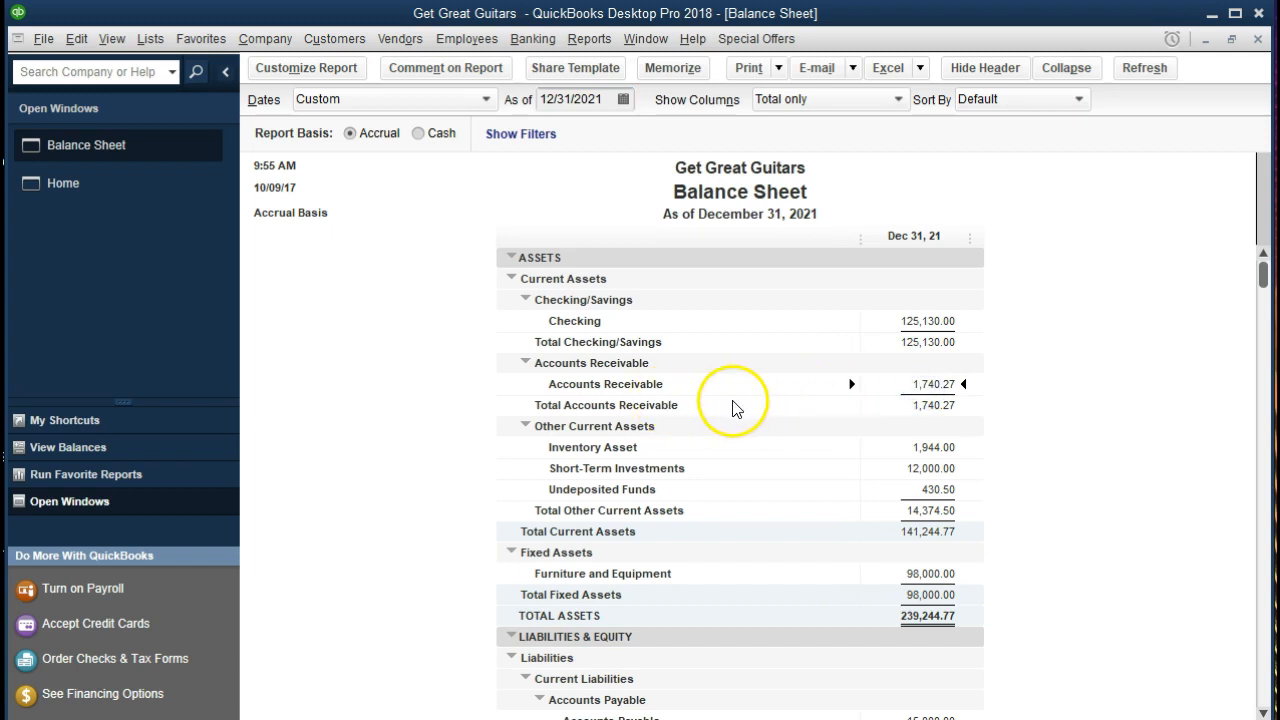
double_click(925, 385)
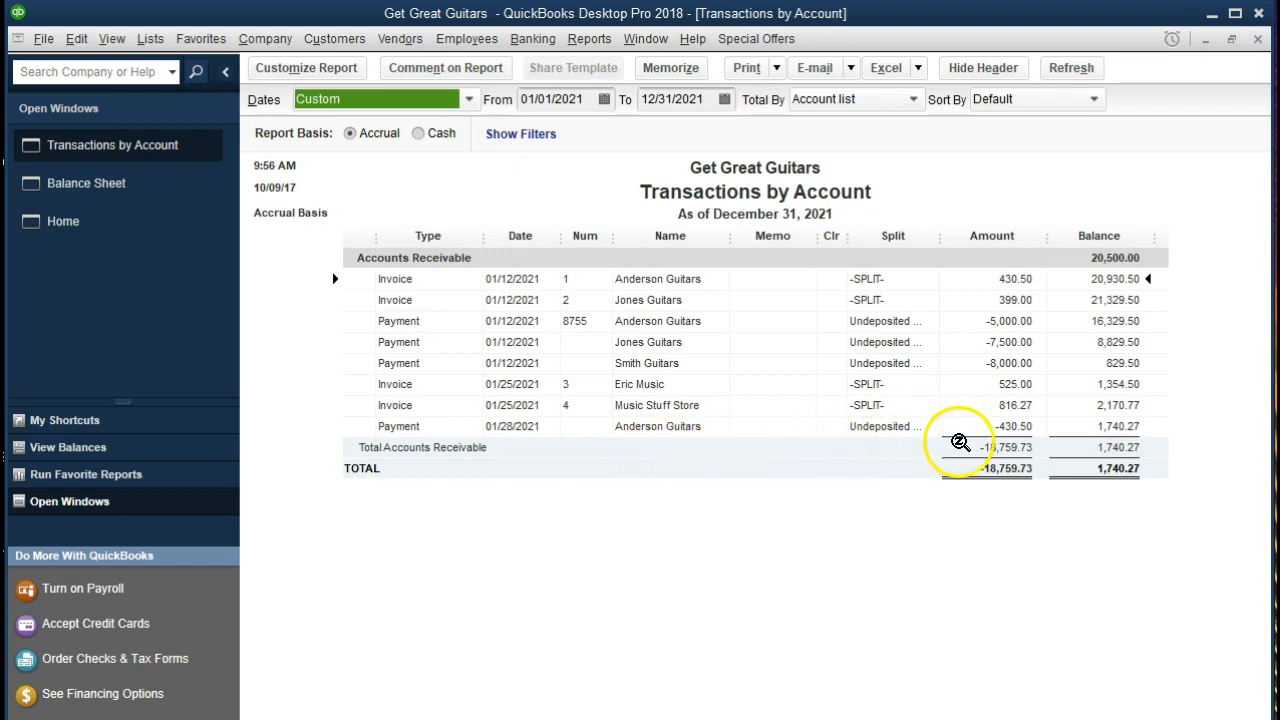
double_click(1008, 426)
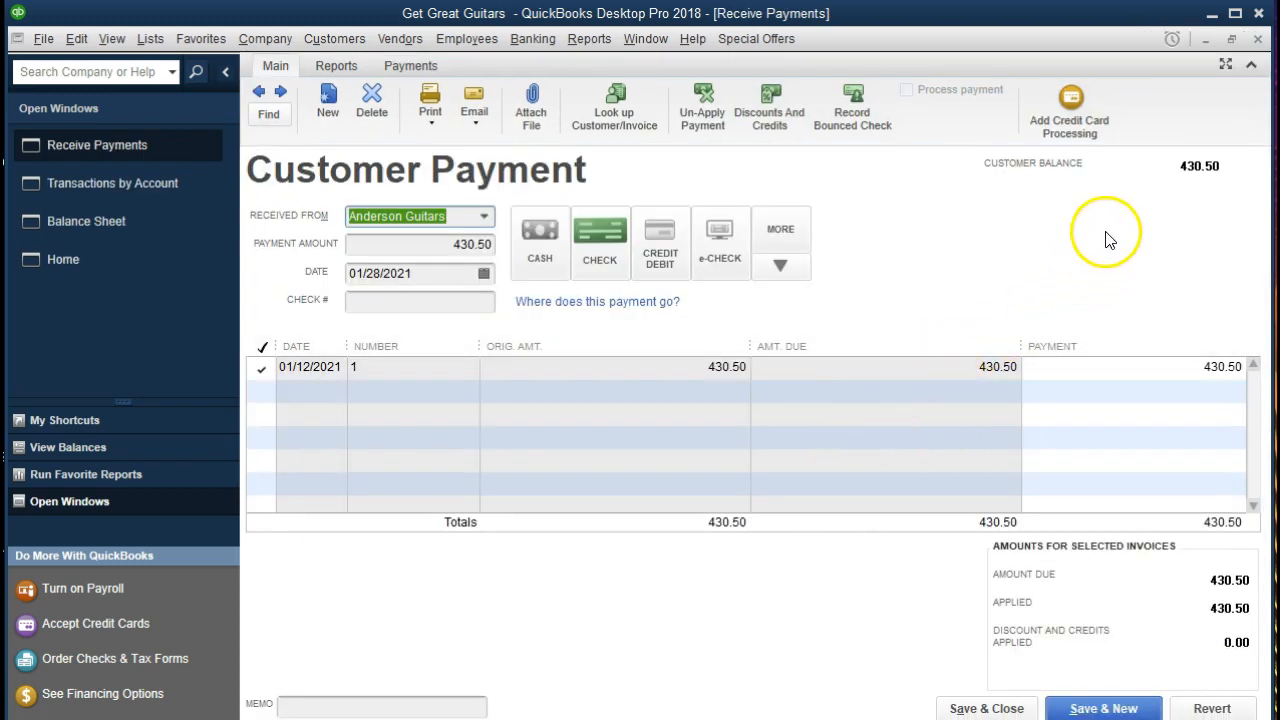
left_click(1258, 39)
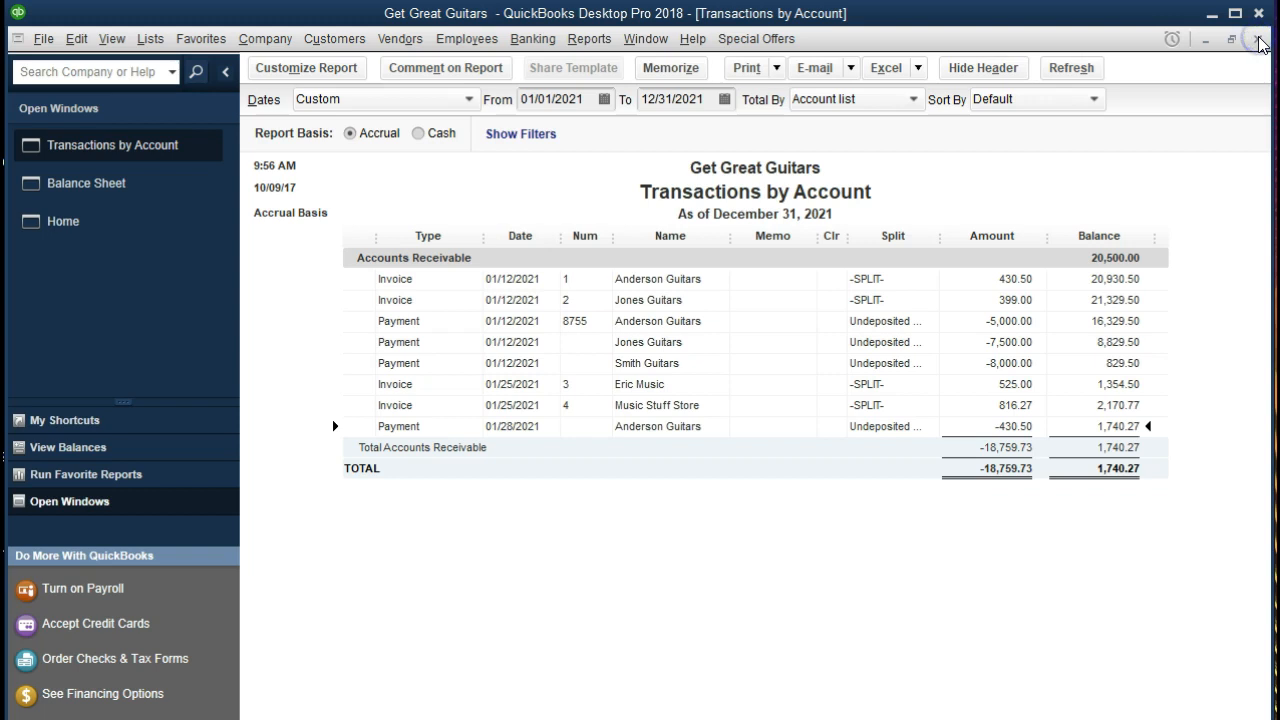
left_click(1258, 39)
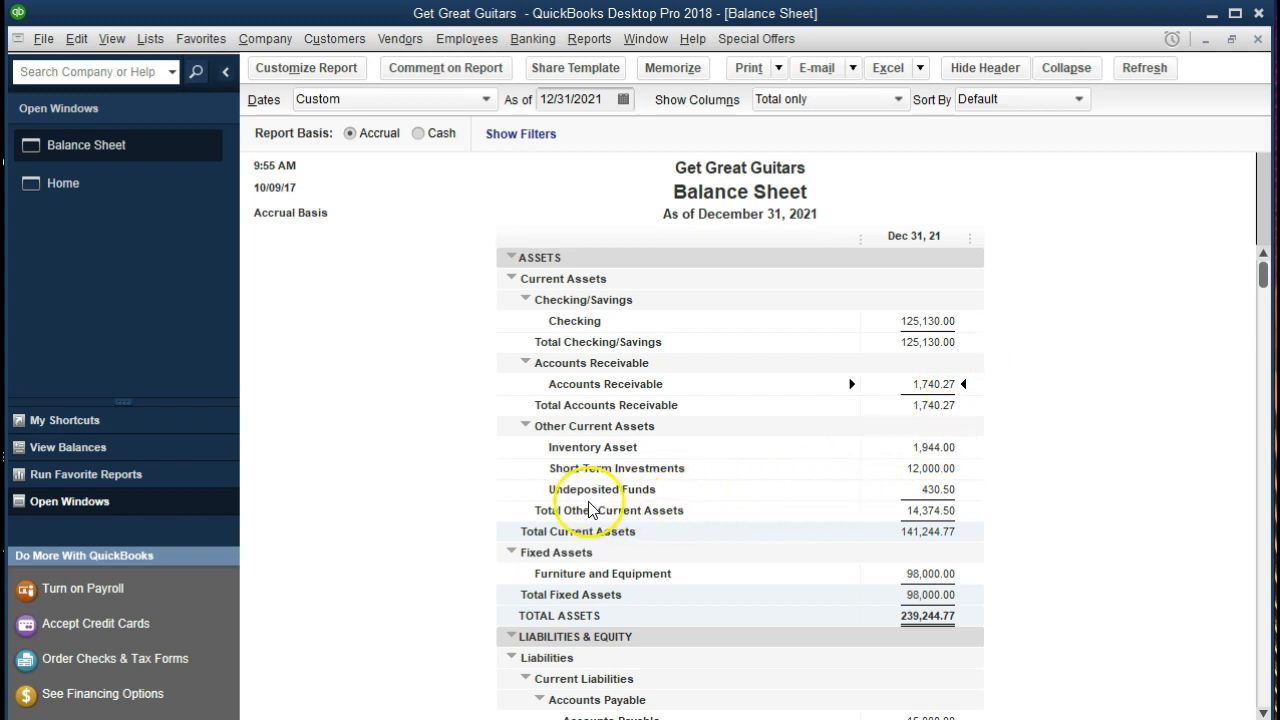
Step: Trace Undeposited Funds to the Anderson Guitars payment dated 01/28/2021, return to the Balance Sheet and compare with the Checking balance
double_click(938, 494)
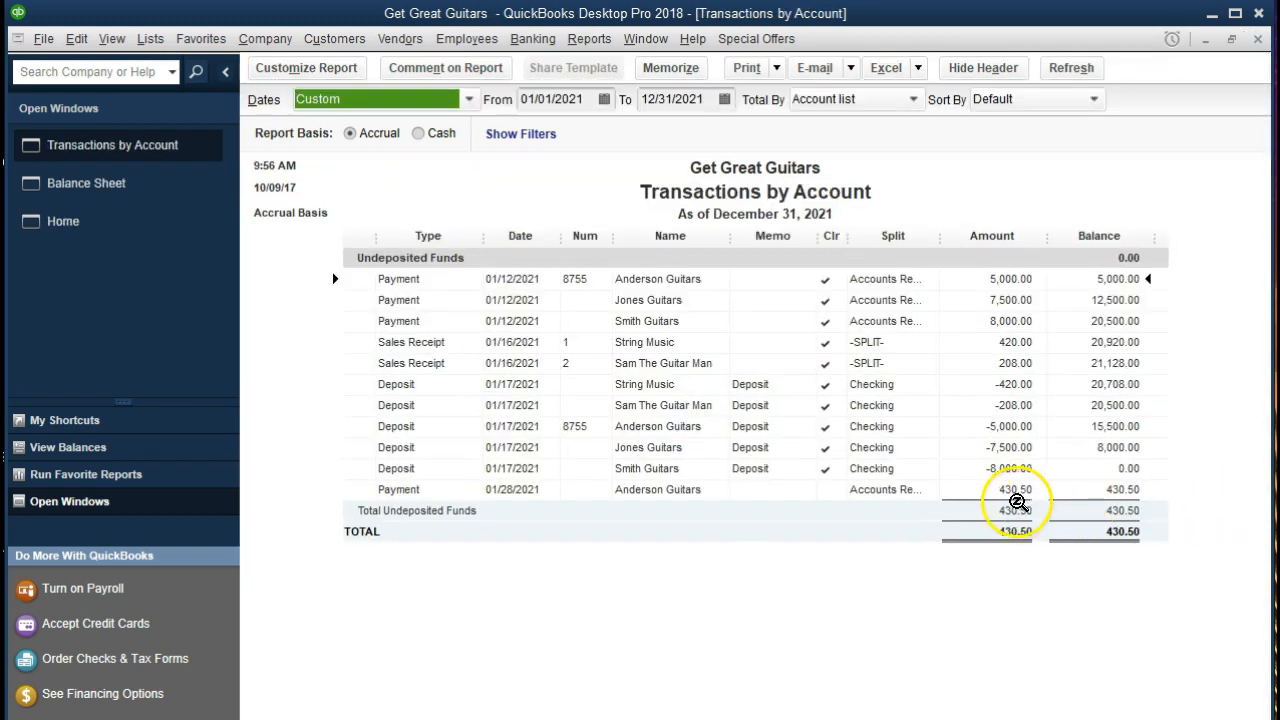
left_click(1013, 491)
double_click(1013, 491)
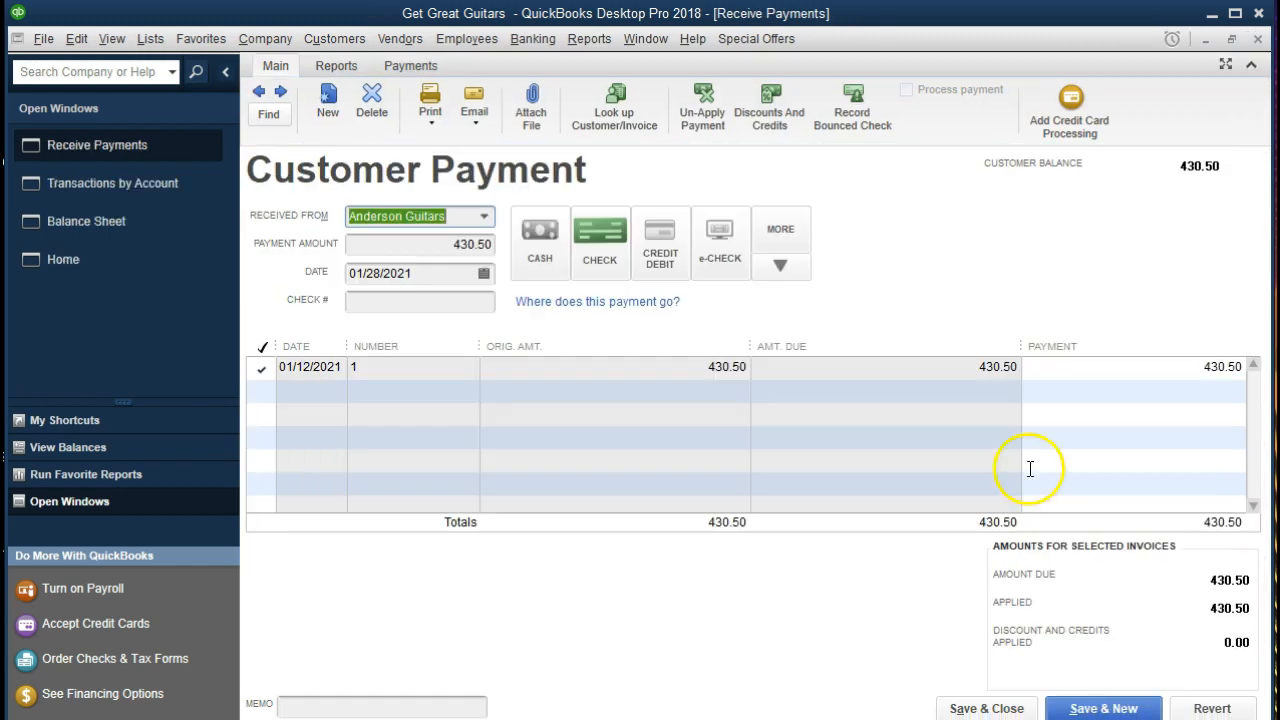
left_click(1256, 39)
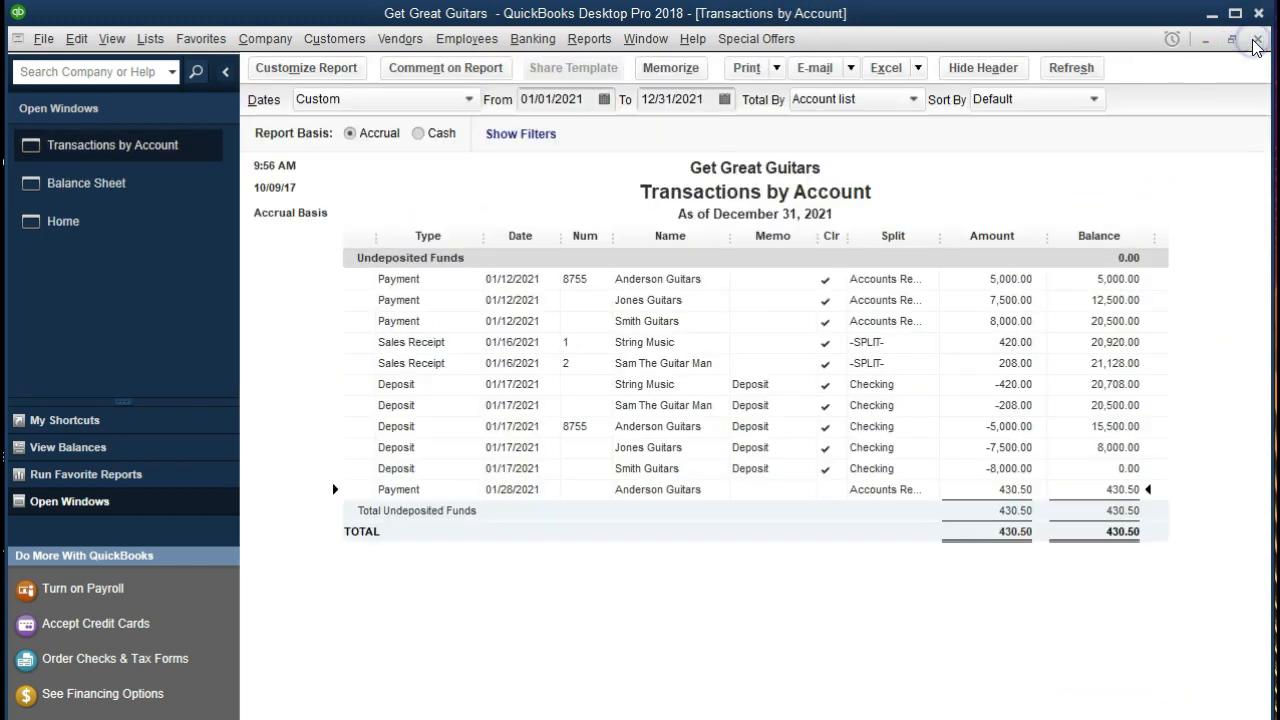
left_click(1256, 39)
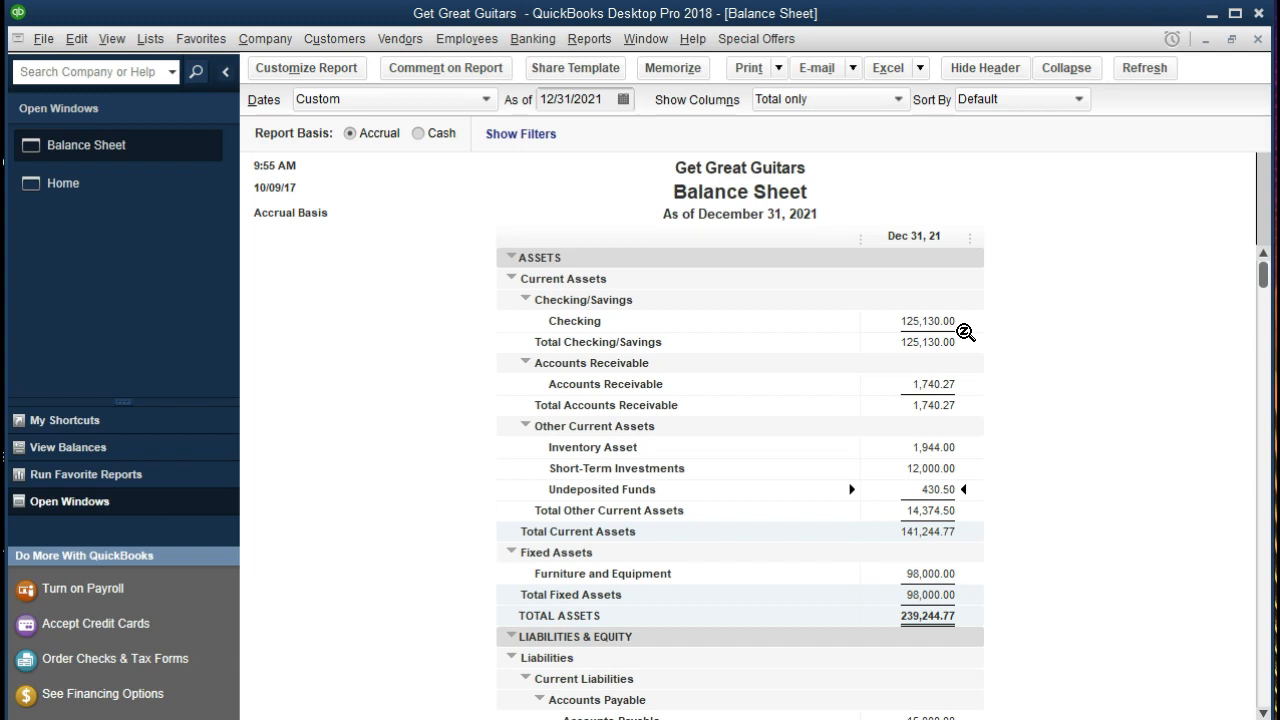
double_click(940, 489)
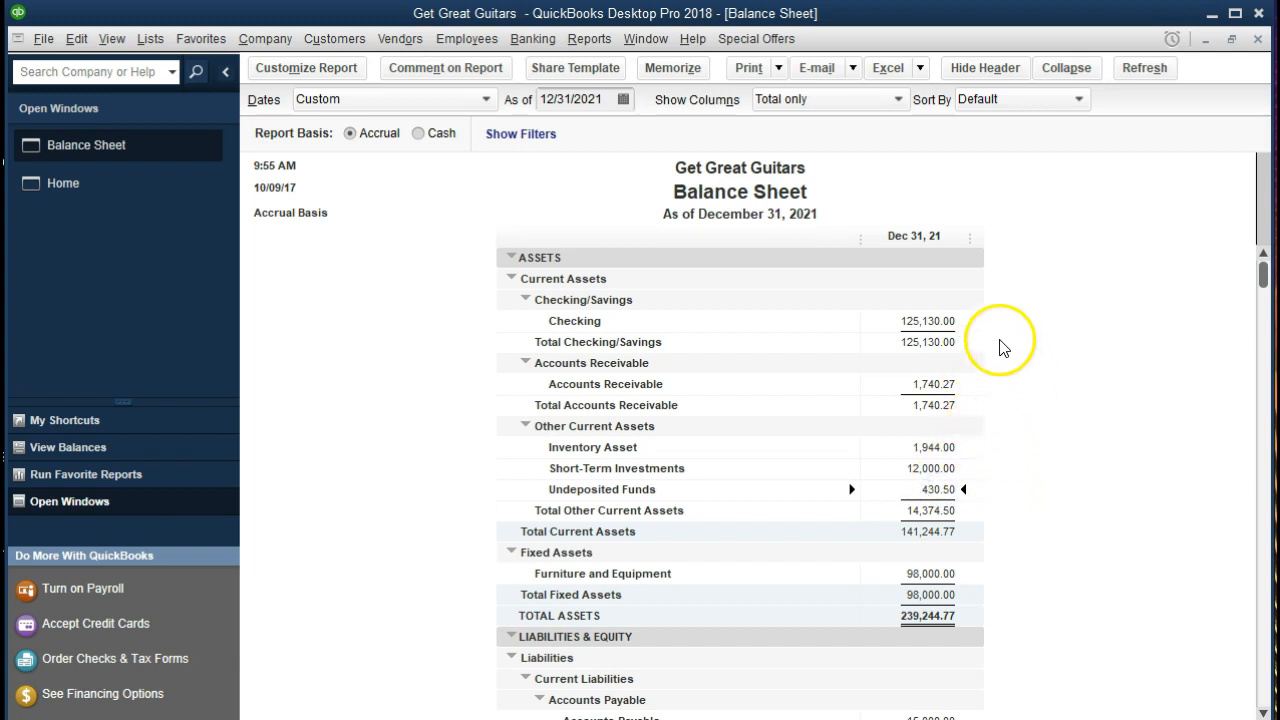
double_click(946, 318)
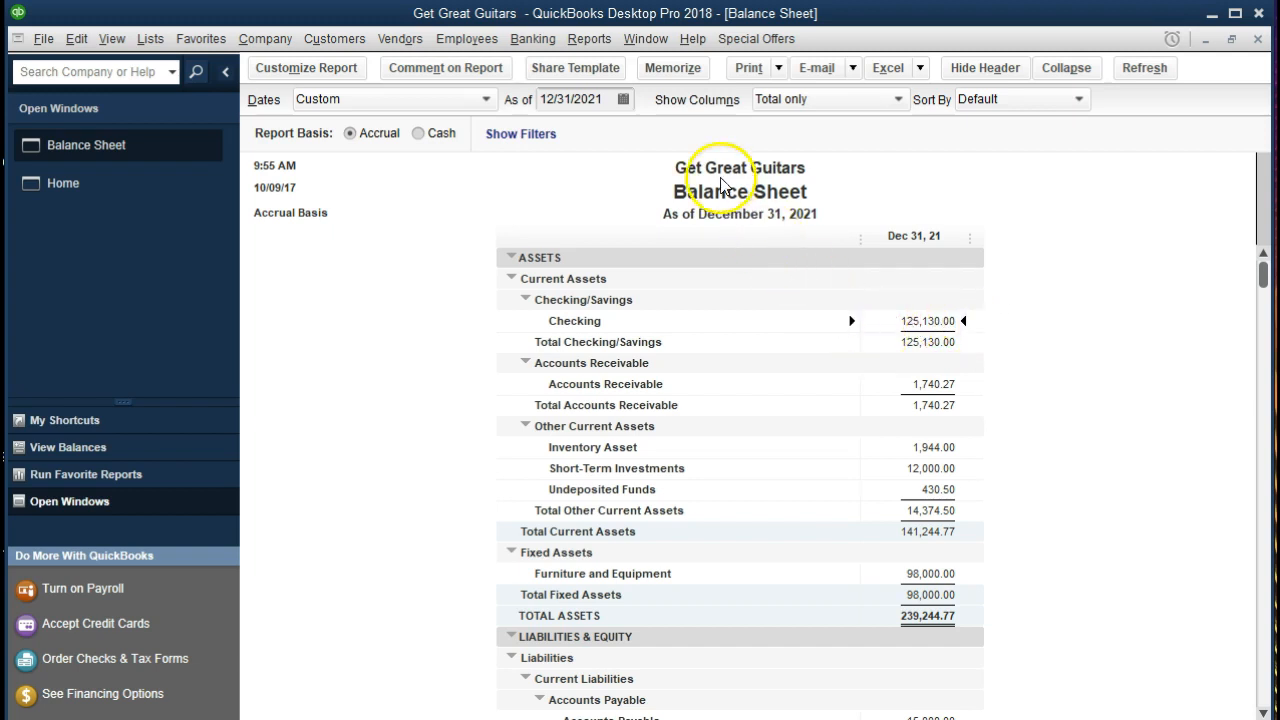
Step: Open the Customer Balance Detail report from the customers and receivables reports
left_click(589, 38)
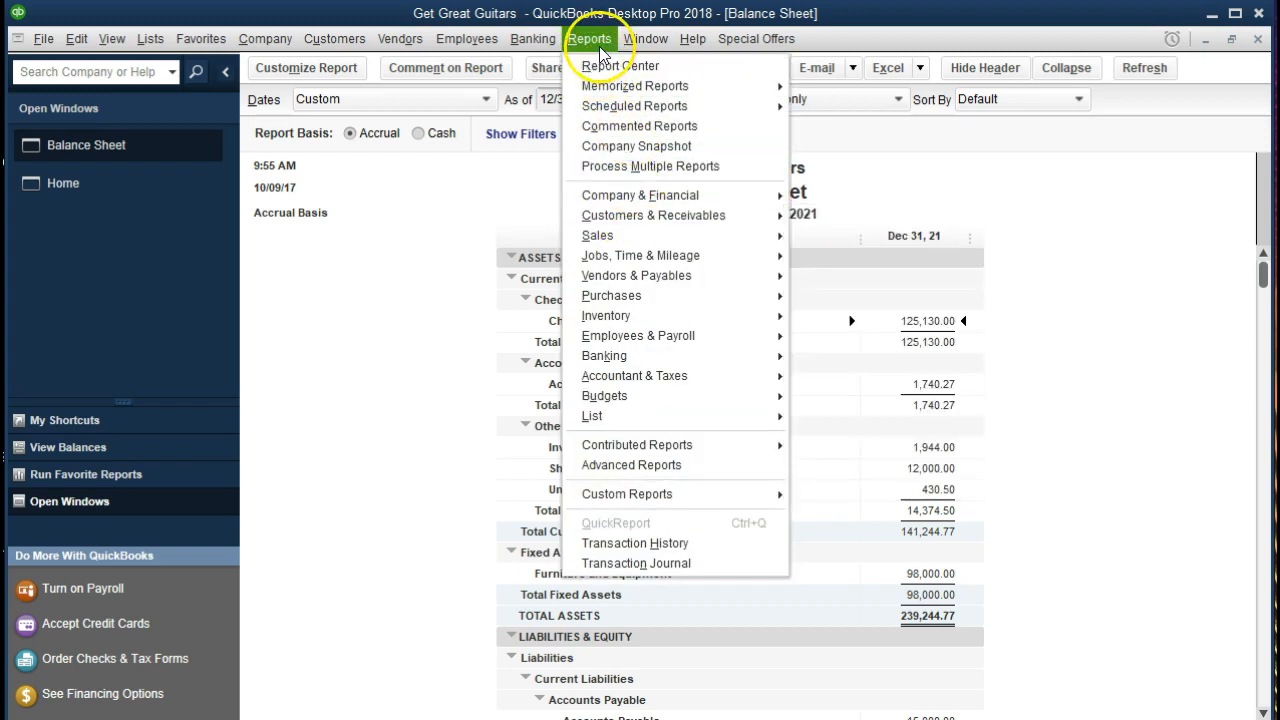
mouse_move(740, 230)
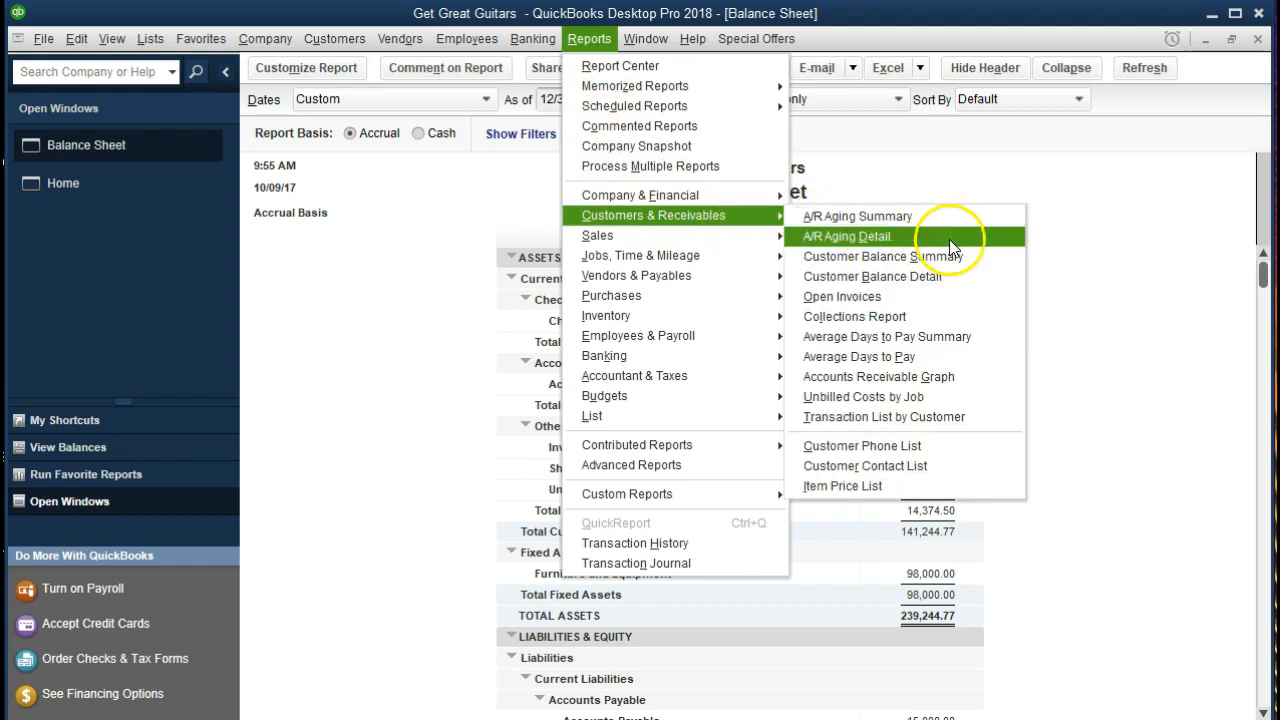
left_click(980, 285)
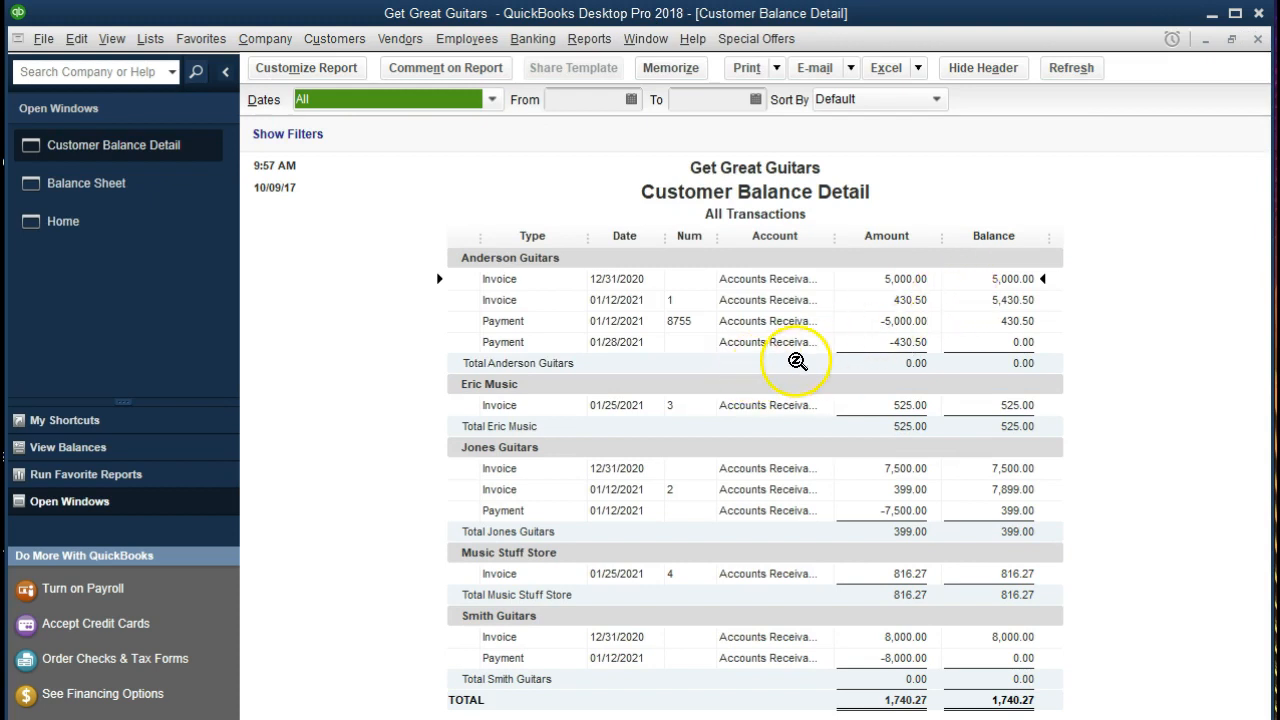
Step: Examine how the Anderson Guitars invoices and payments offset each other in the Customer Balance Detail report
left_click(893, 342)
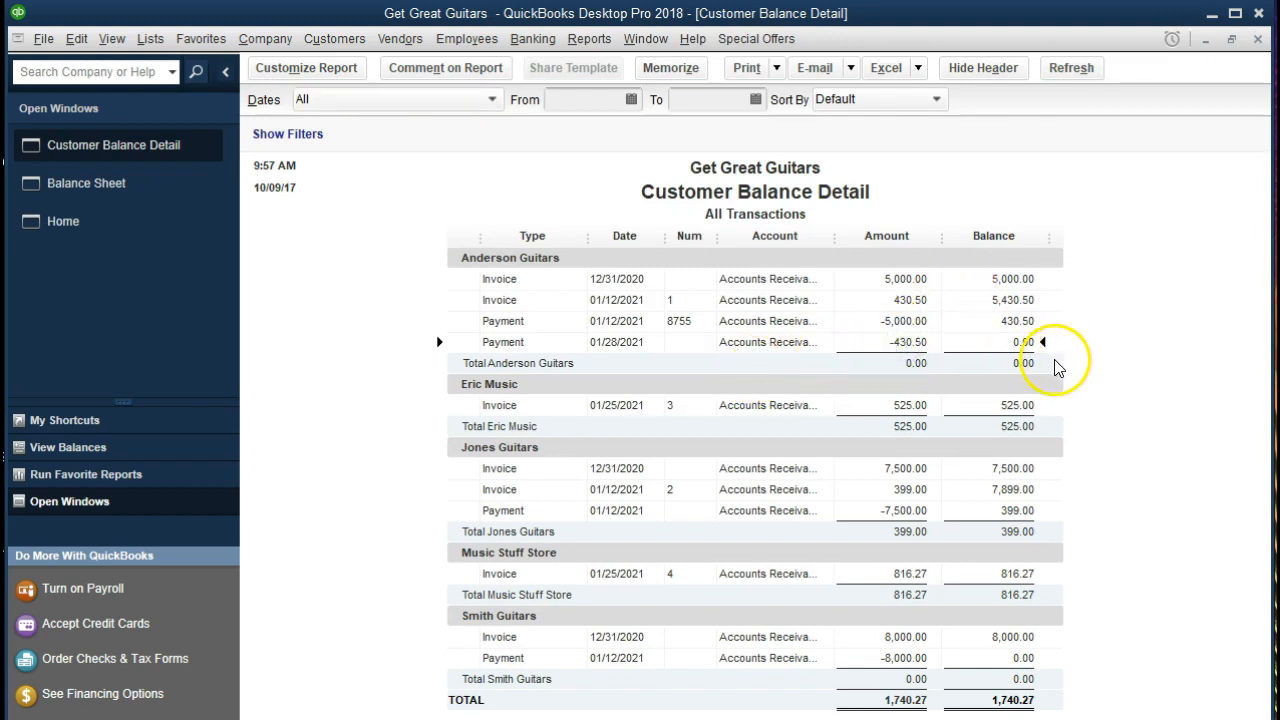
left_click(917, 298)
left_click(917, 345)
left_click(908, 299)
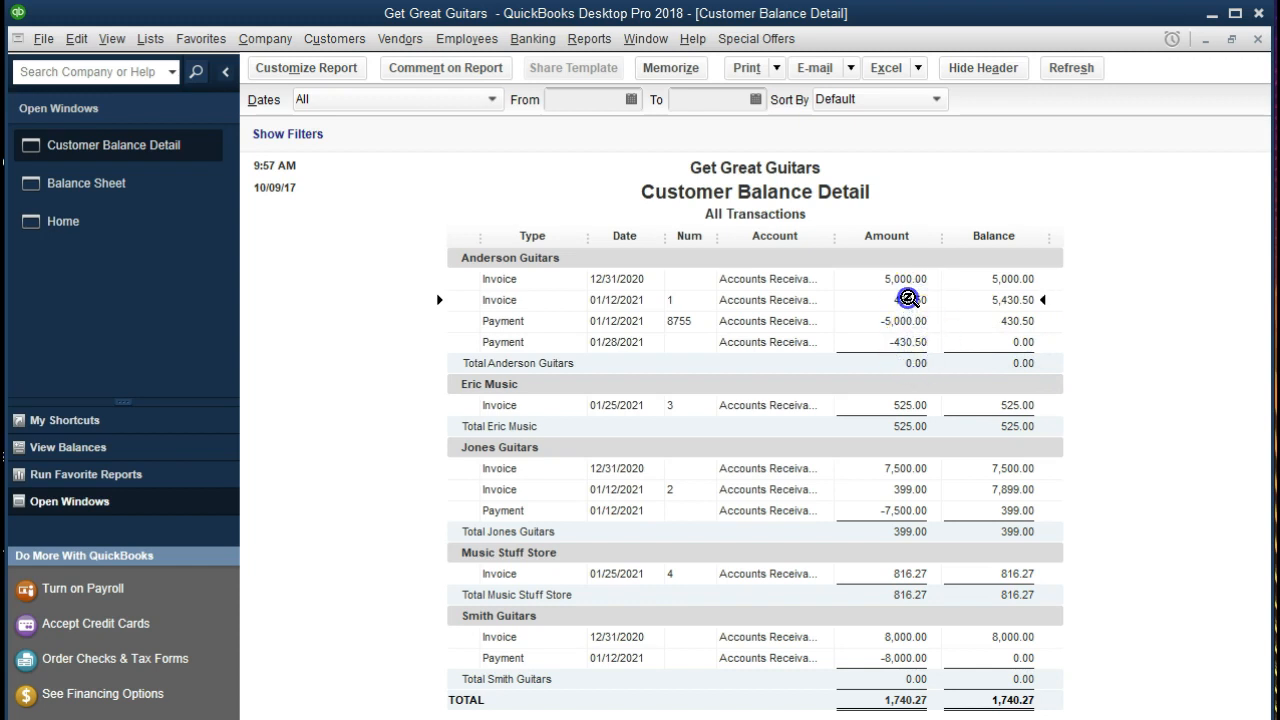
left_click(906, 342)
left_click(903, 299)
left_click(904, 340)
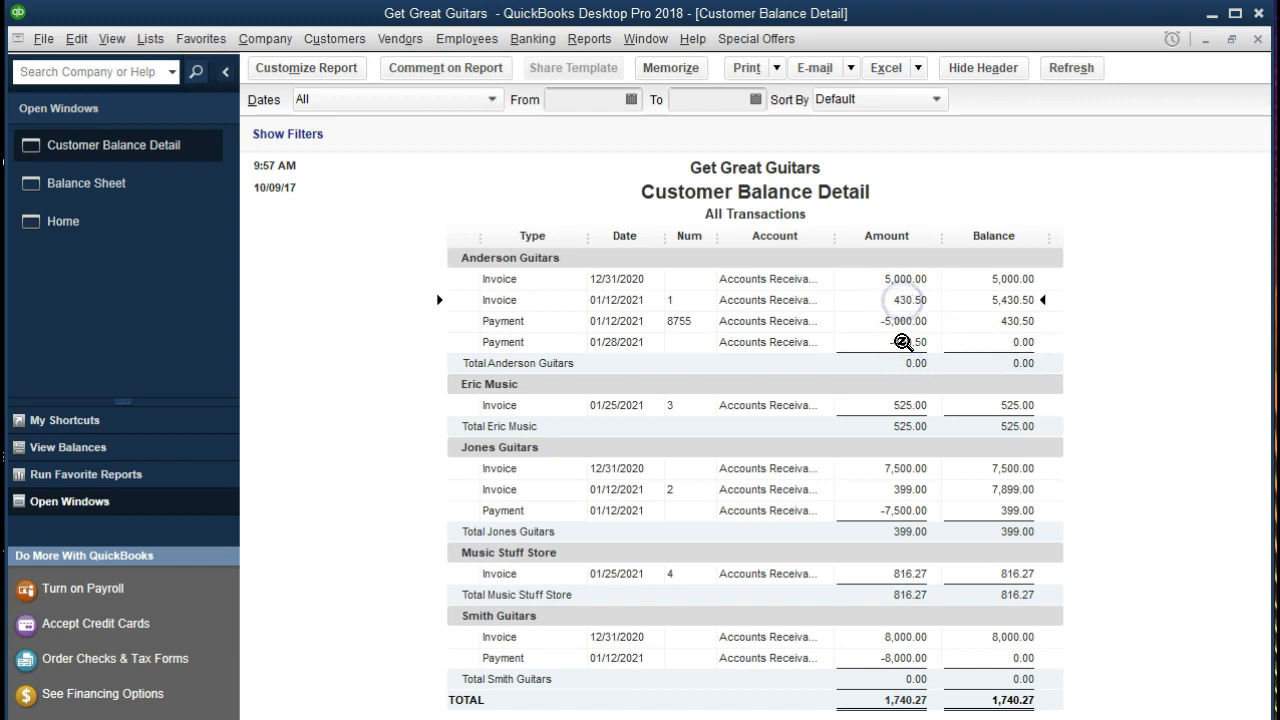
left_click(893, 281)
left_click(894, 321)
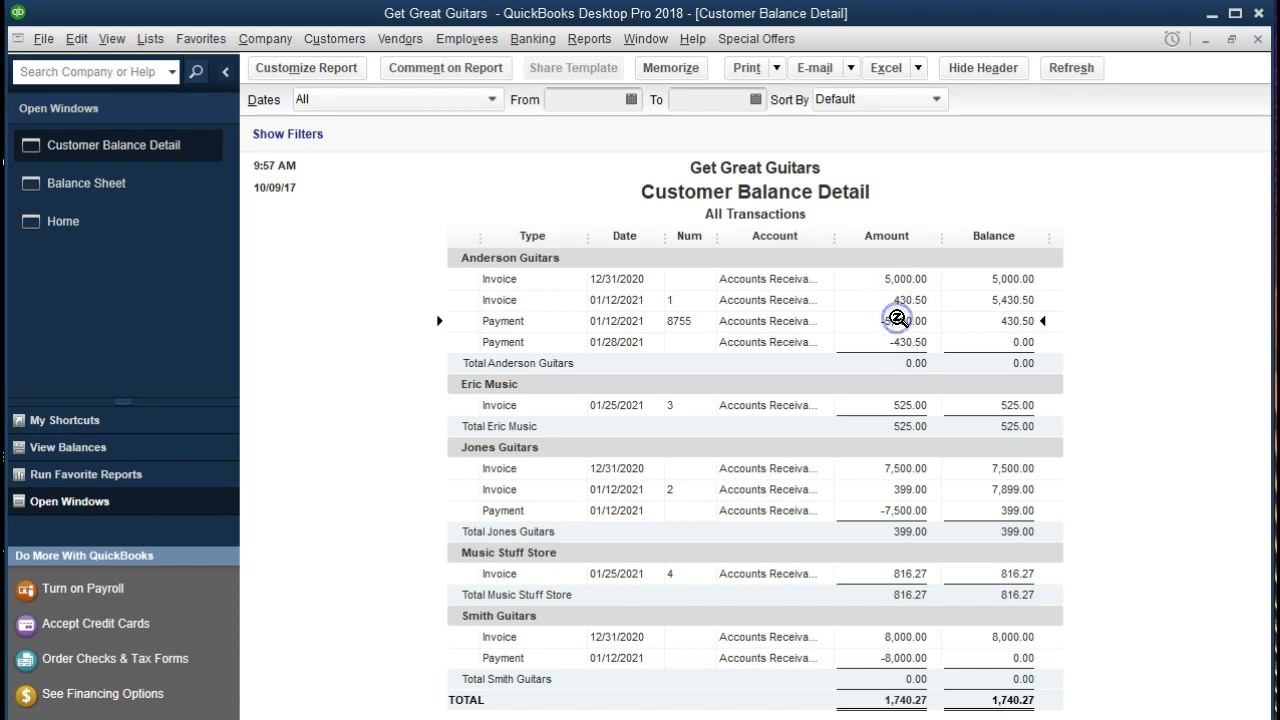
left_click(902, 342)
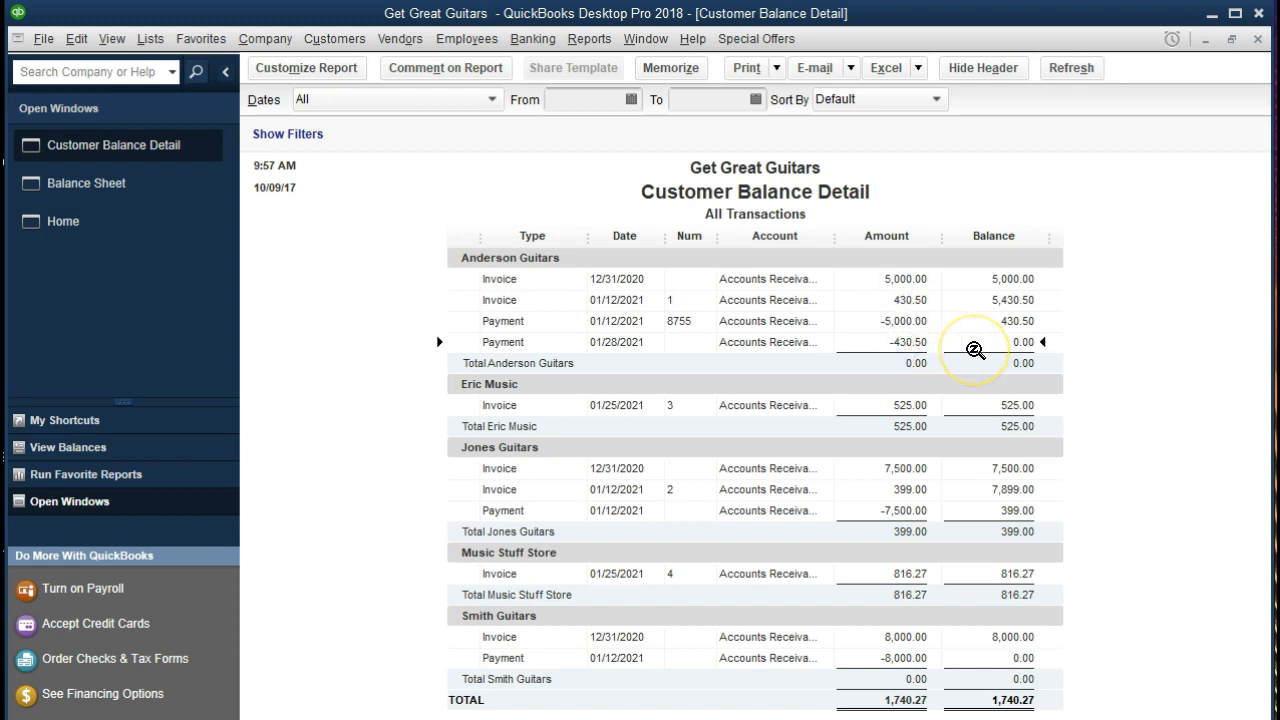
Step: Open the 01/28/2021 Anderson Guitars payment from the customer detail, then close the payment and the Customer Balance Detail report
double_click(912, 340)
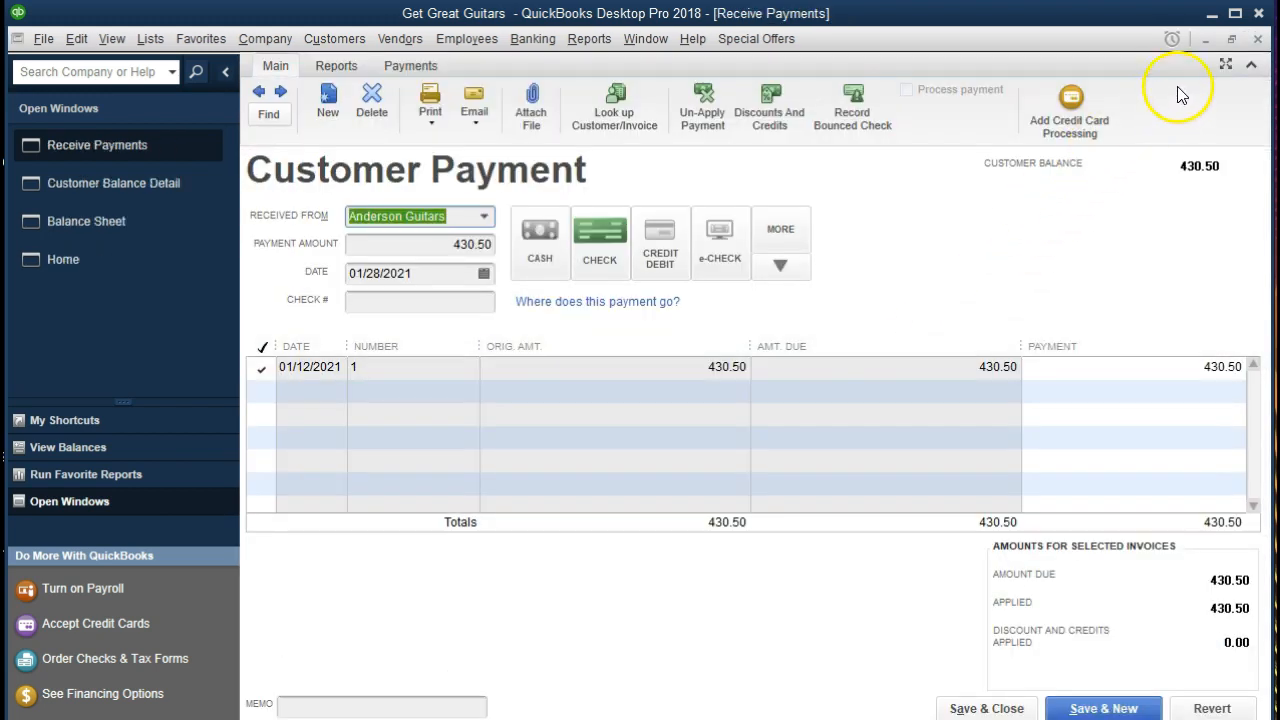
left_click(1255, 42)
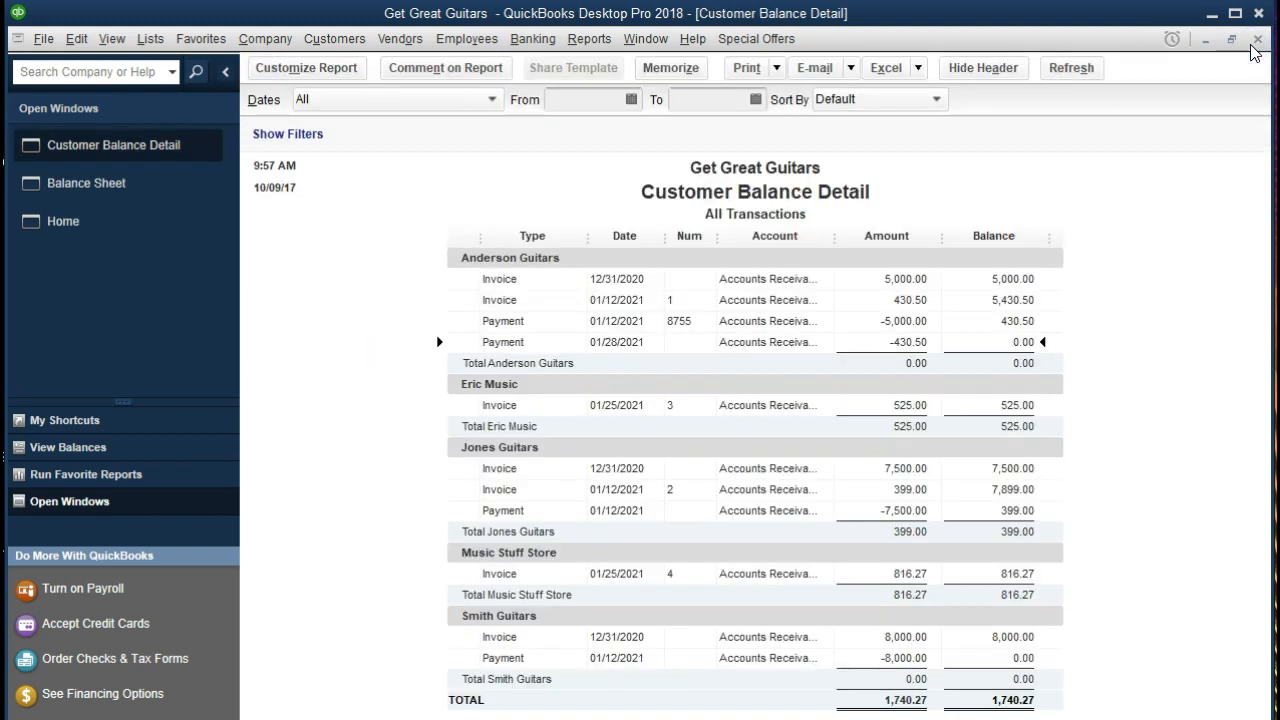
left_click(1256, 42)
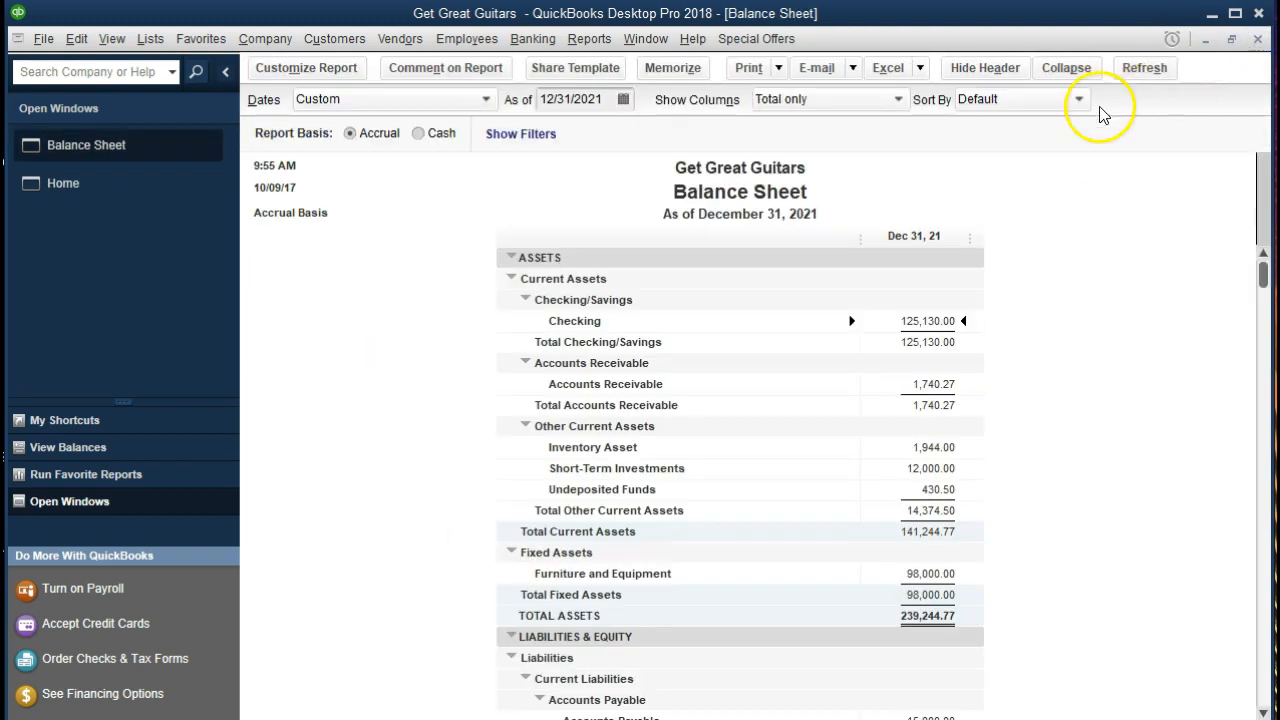
Step: Return to the Home page and start a new customer payment
left_click(156, 182)
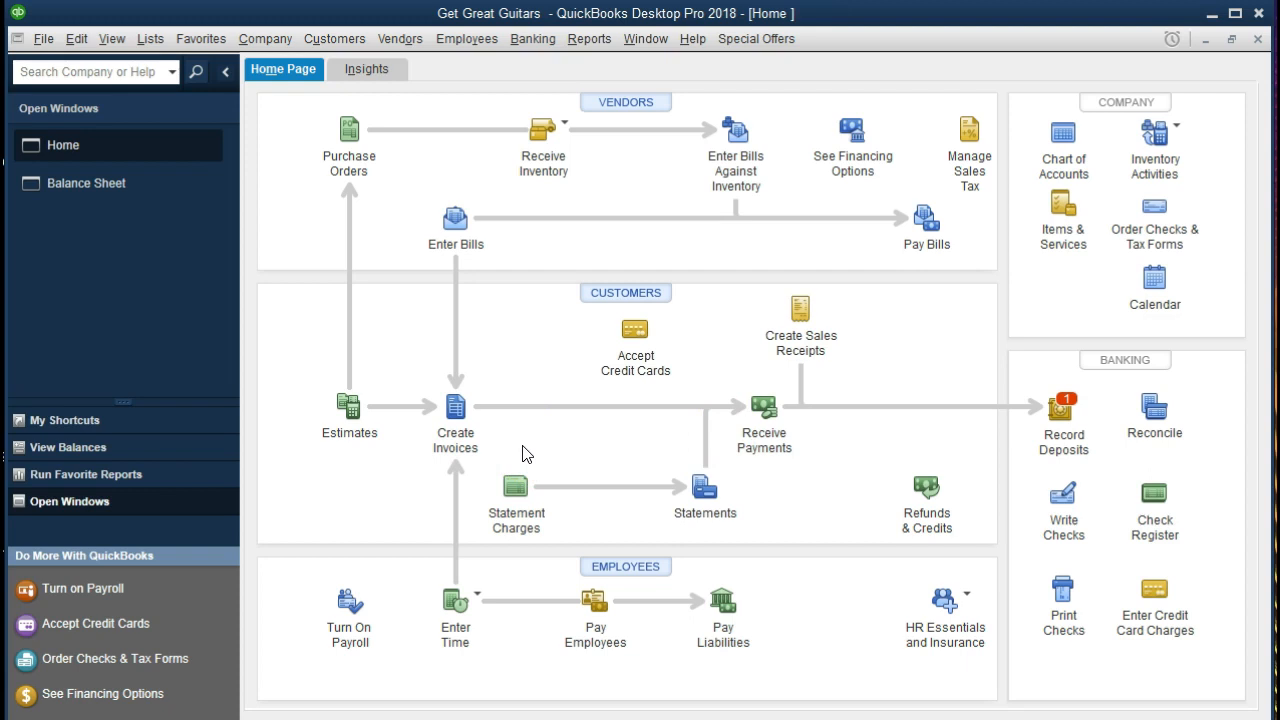
left_click(754, 420)
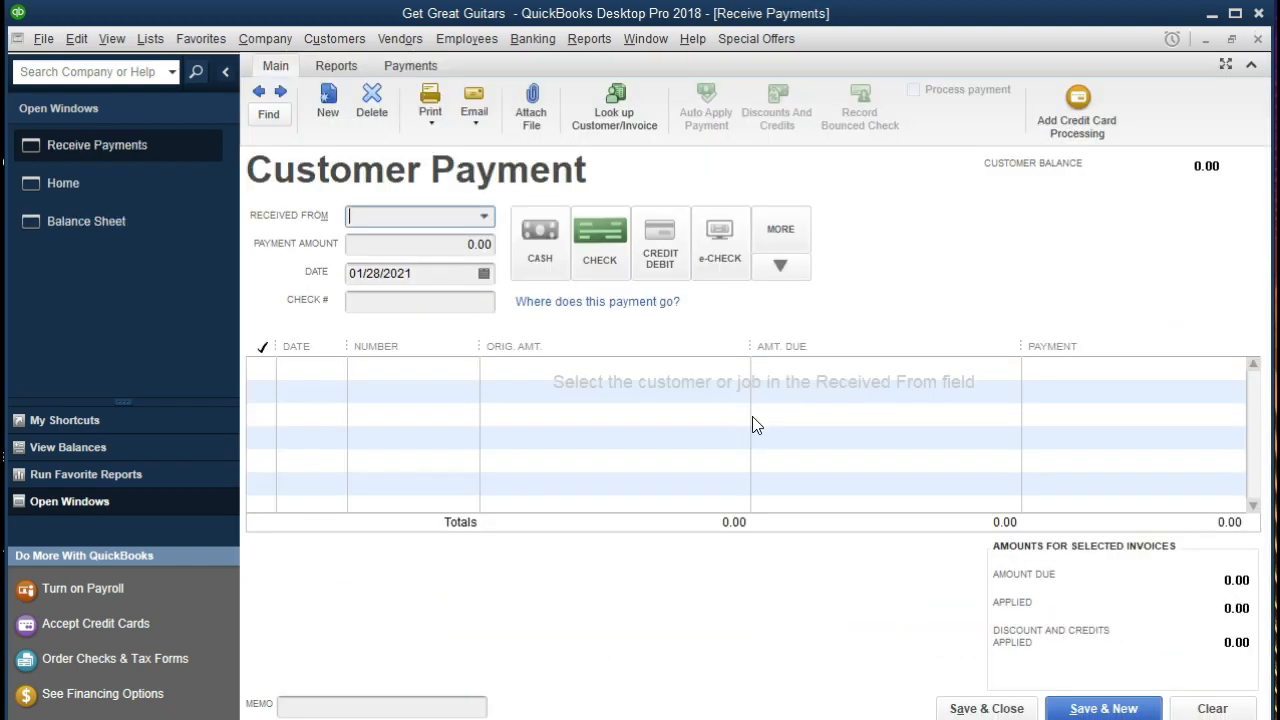
type("Eri")
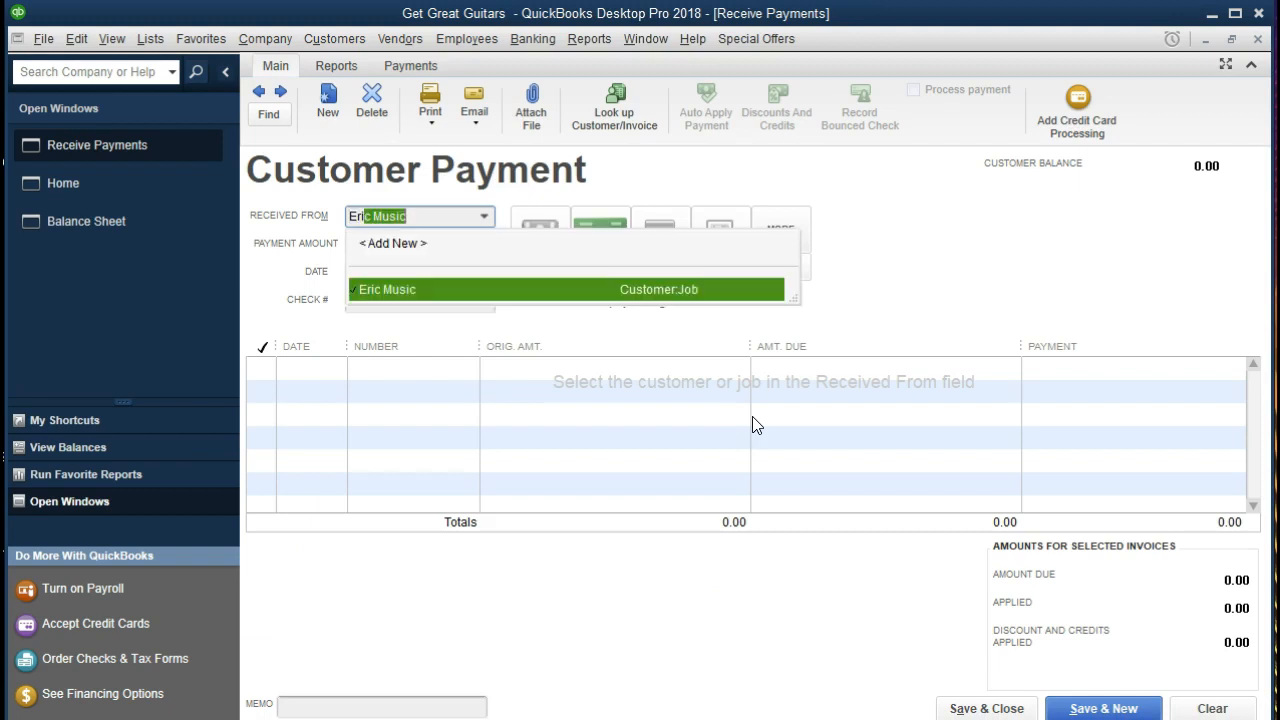
key("BackSpace")
key("BackSpace")
key("BackSpace")
key("BackSpace")
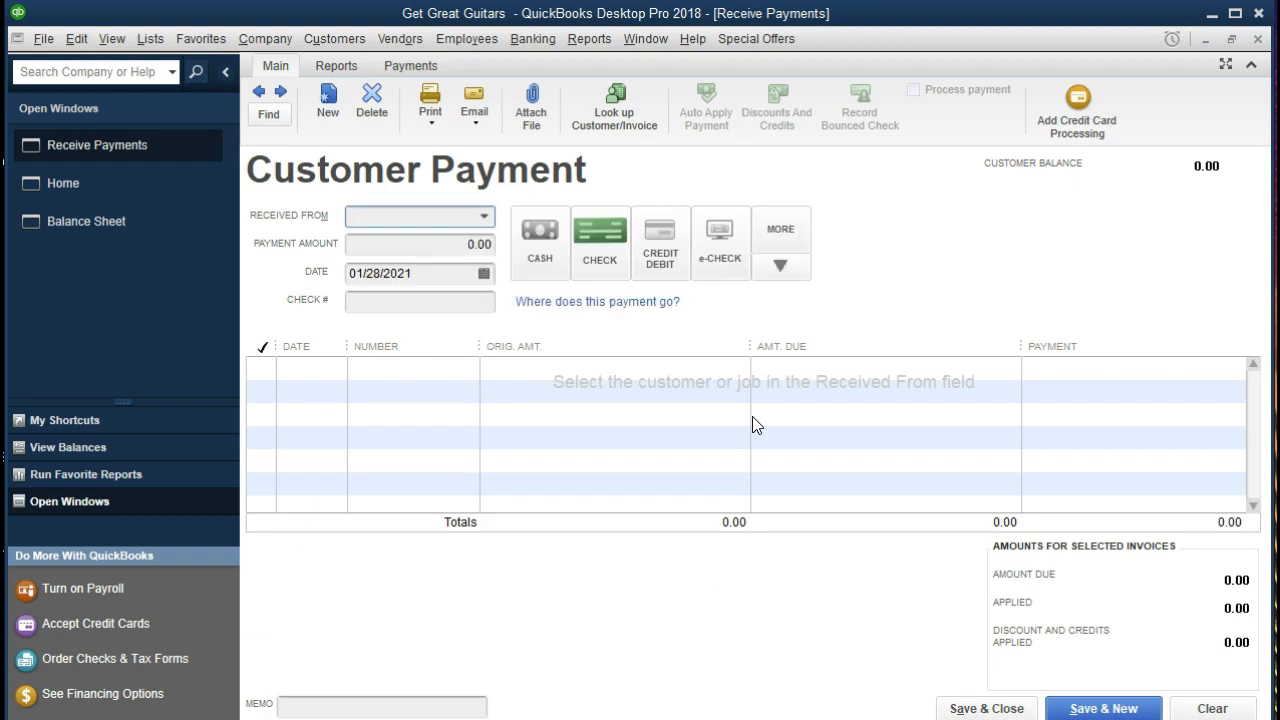
Step: Set Eric Music as the customer the payment is received from
left_click(485, 217)
left_click(486, 216)
type("Eric Music")
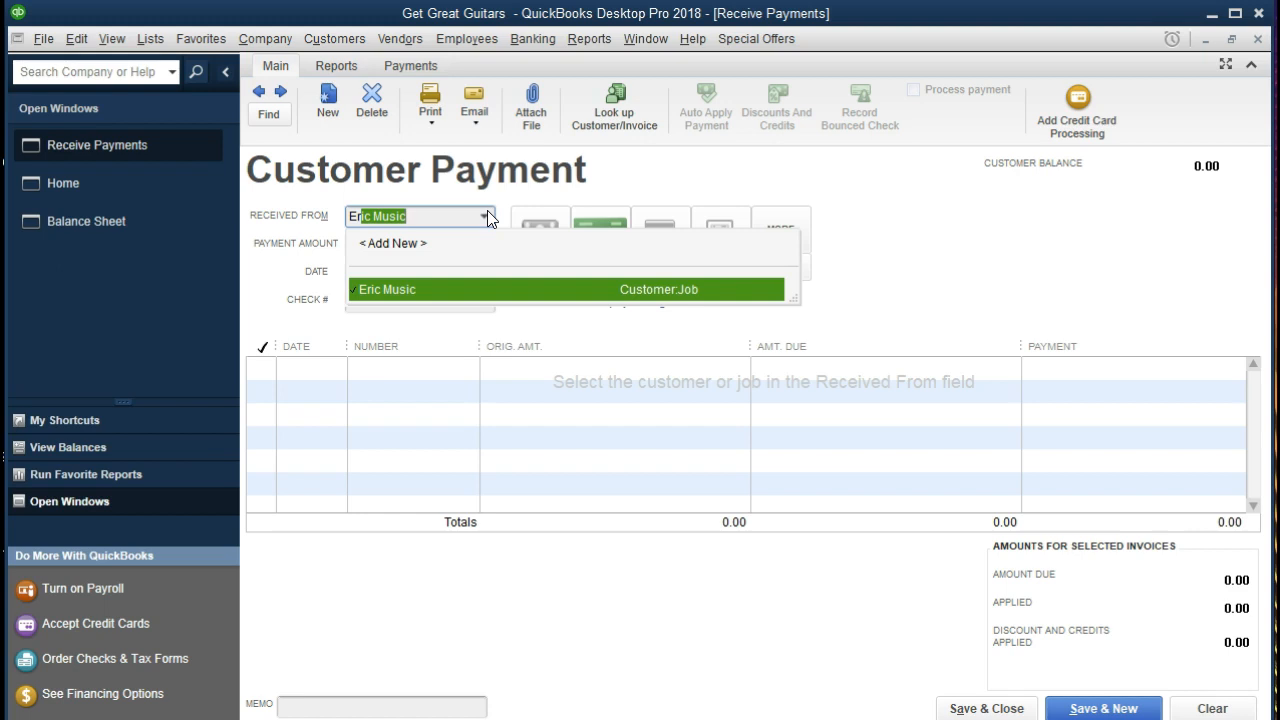
key("Tab")
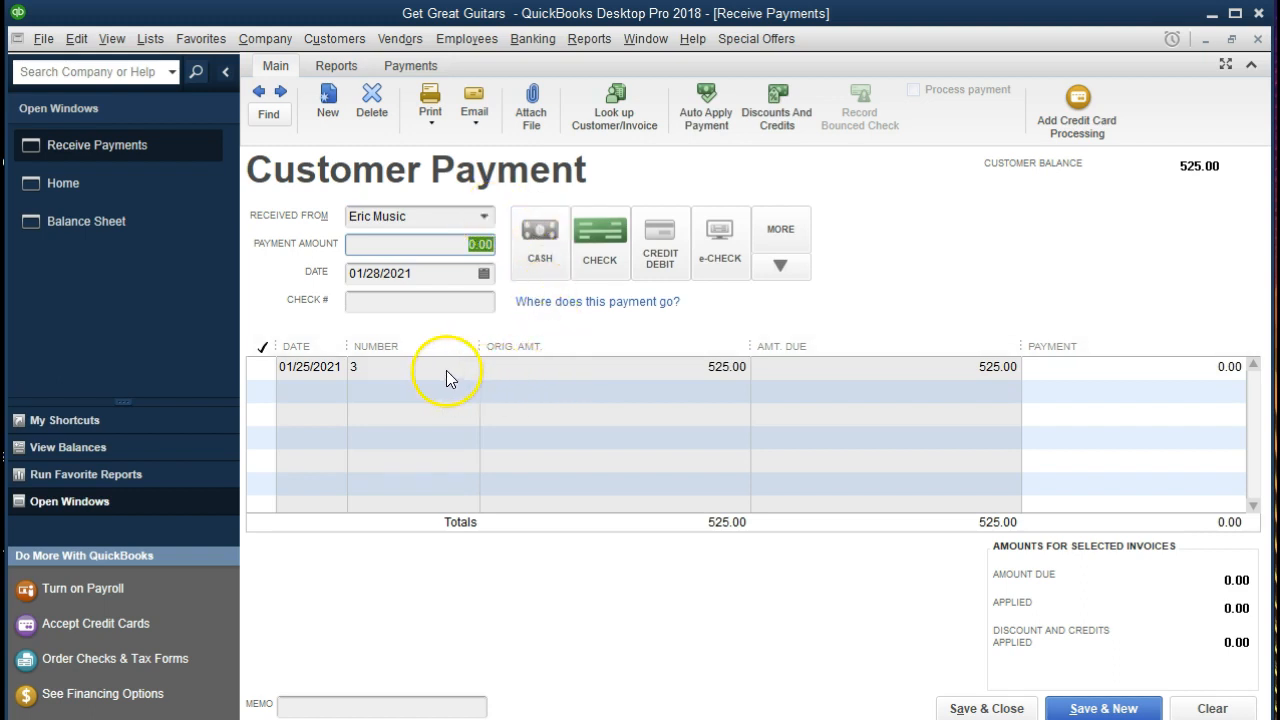
Step: Apply the check payment to invoice 3 for 525.00, keeping automatic payment calculation, then save and close it dated 01/28/2021
left_click(261, 368)
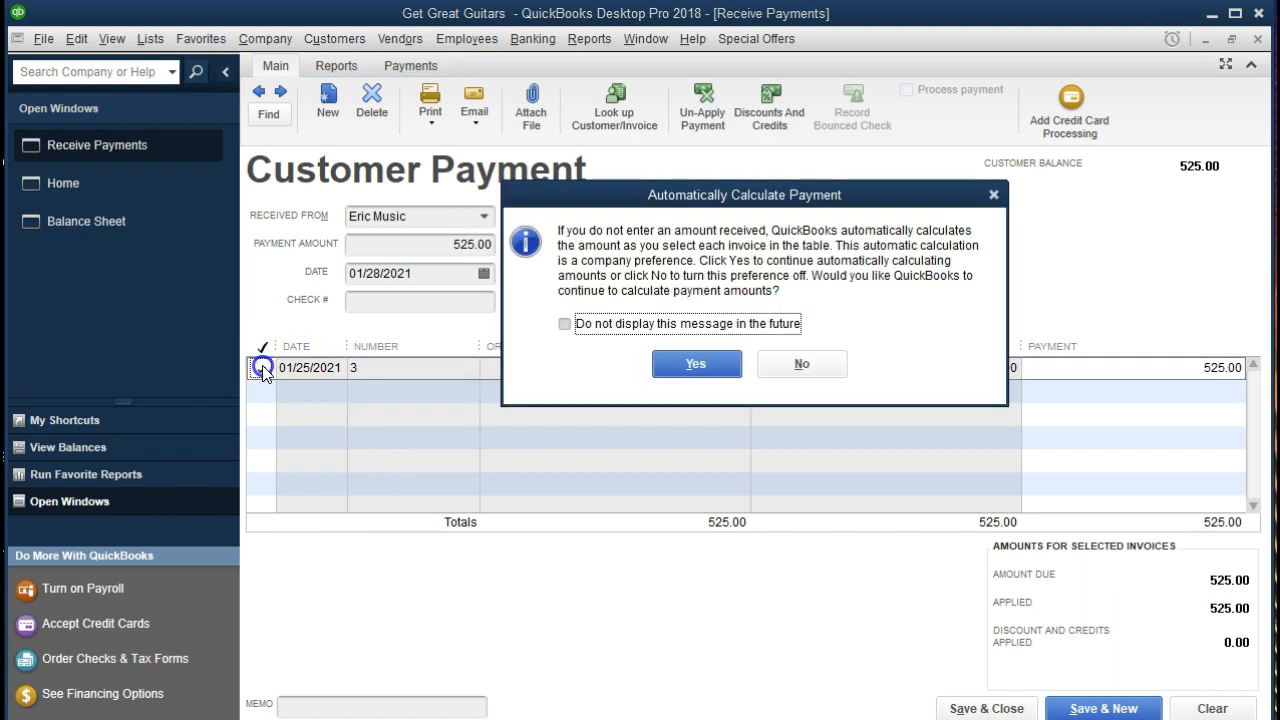
left_click(680, 364)
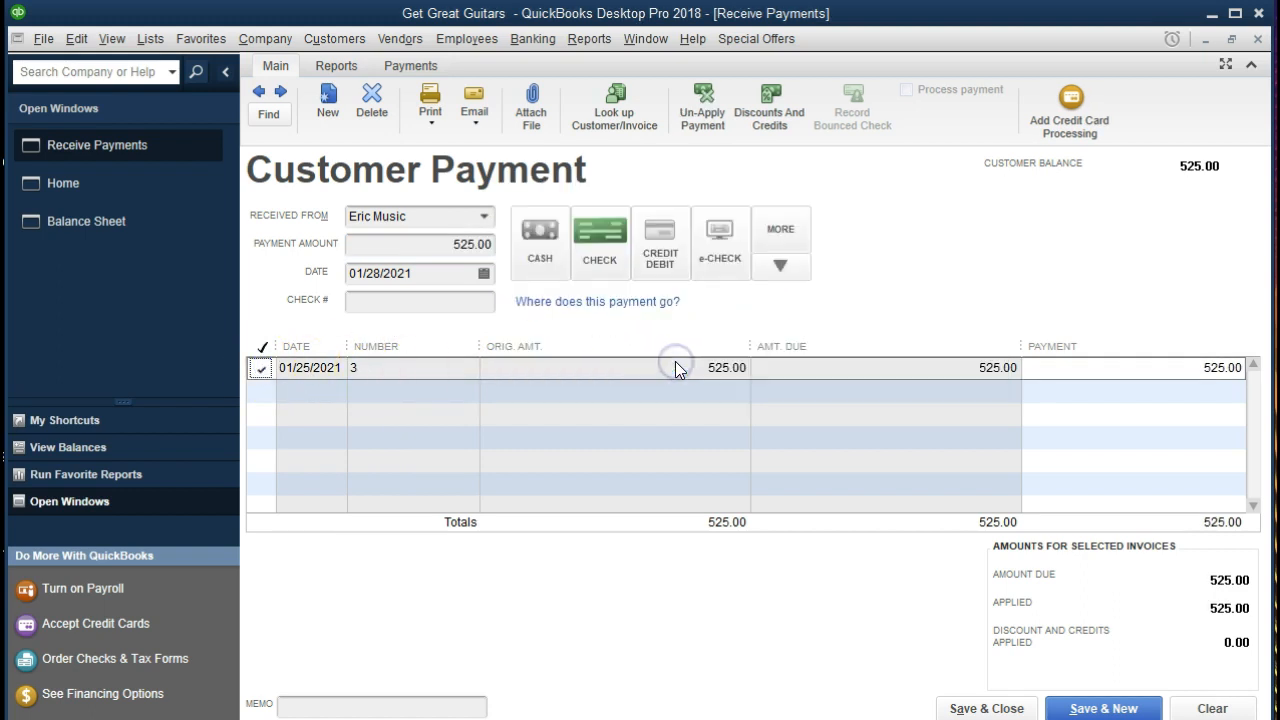
left_click(446, 276)
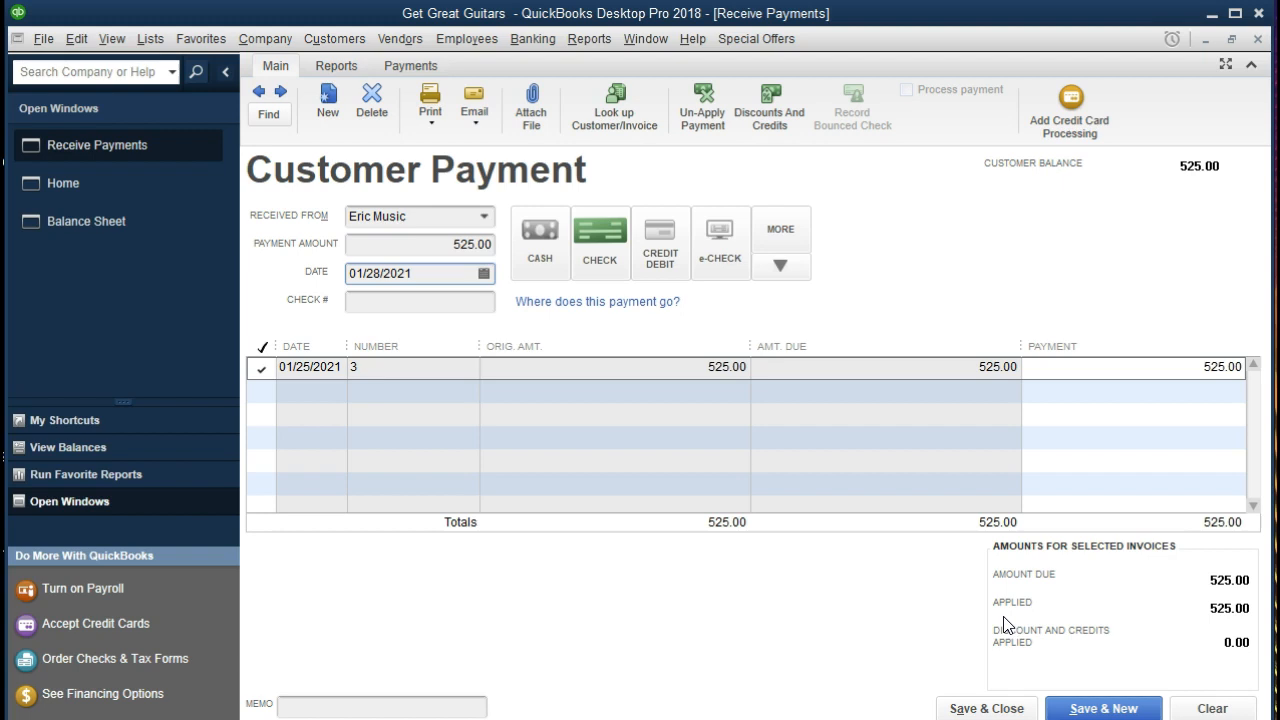
left_click(980, 708)
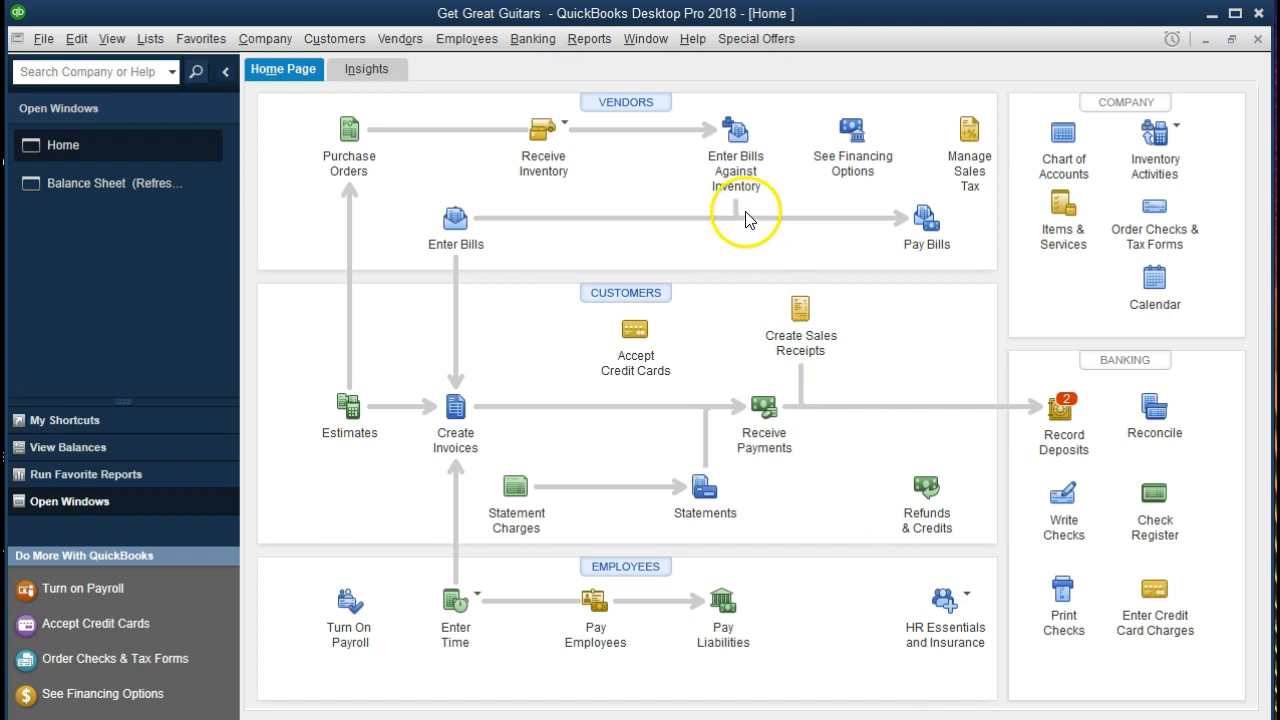
Step: Trace Accounts Receivable on the Balance Sheet to the Eric Music payment dated 01/28/2021, then return to the Balance Sheet
left_click(126, 189)
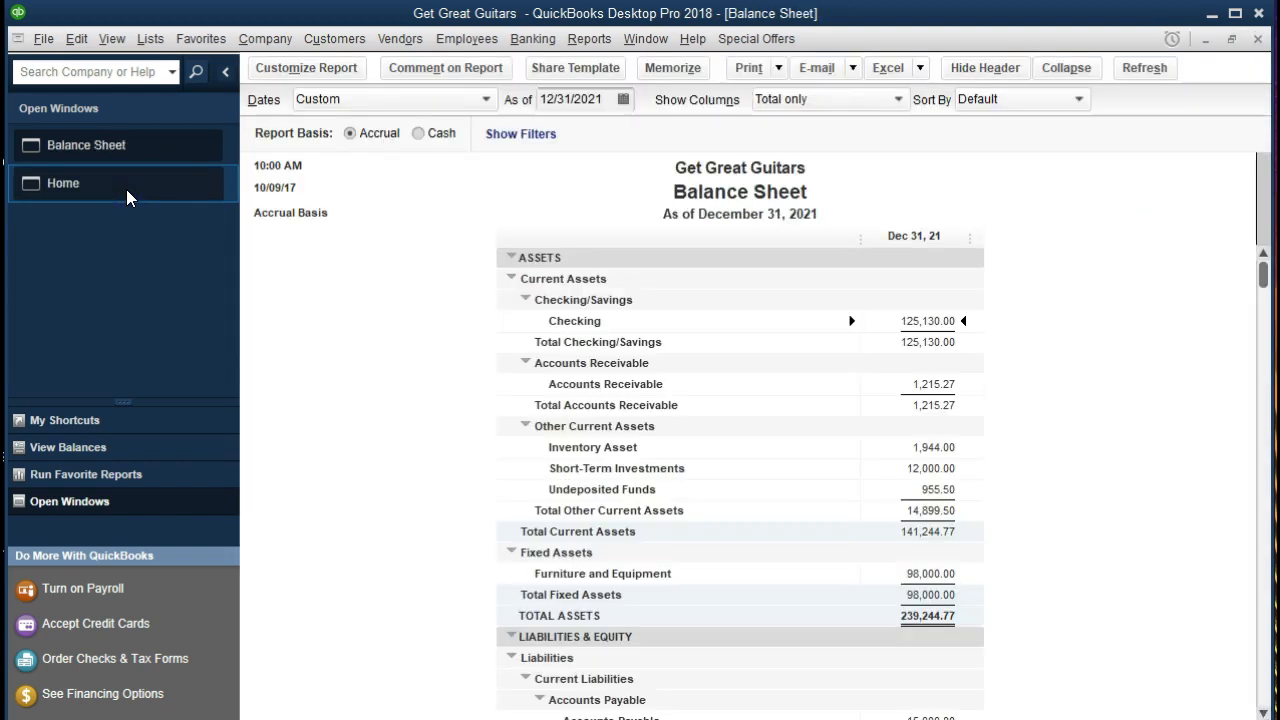
double_click(937, 382)
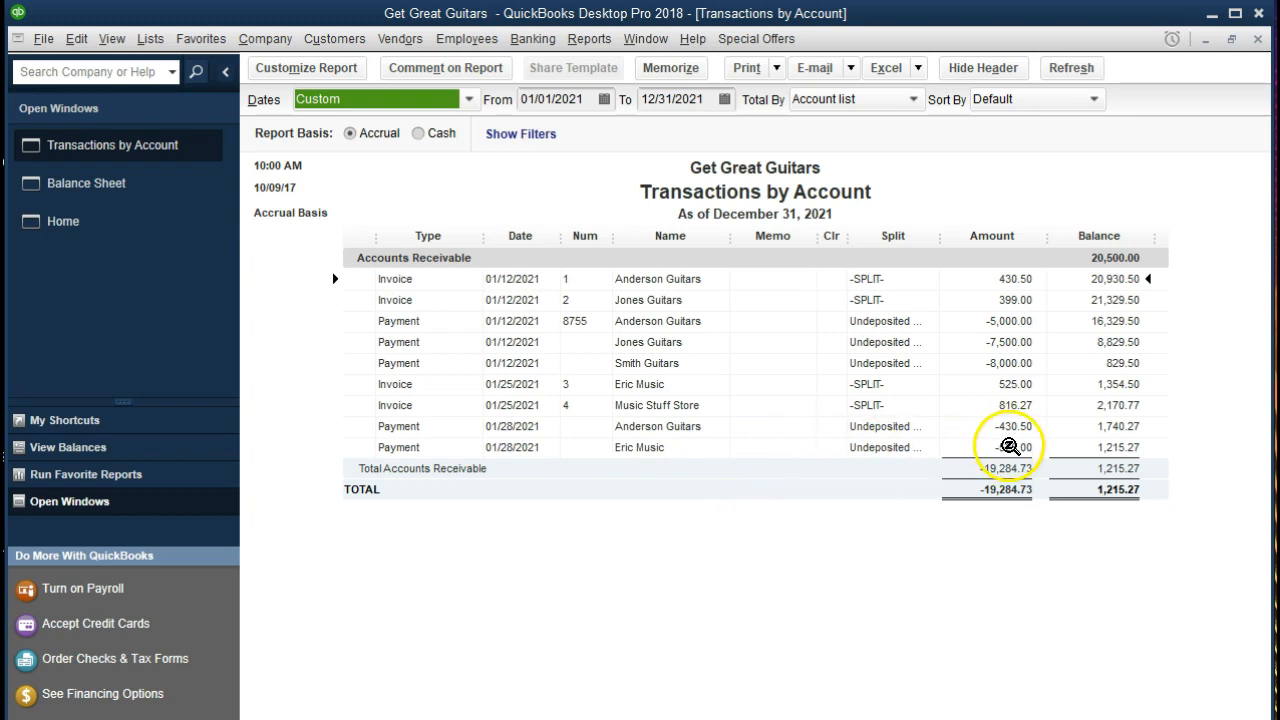
left_click(1008, 446)
double_click(1008, 446)
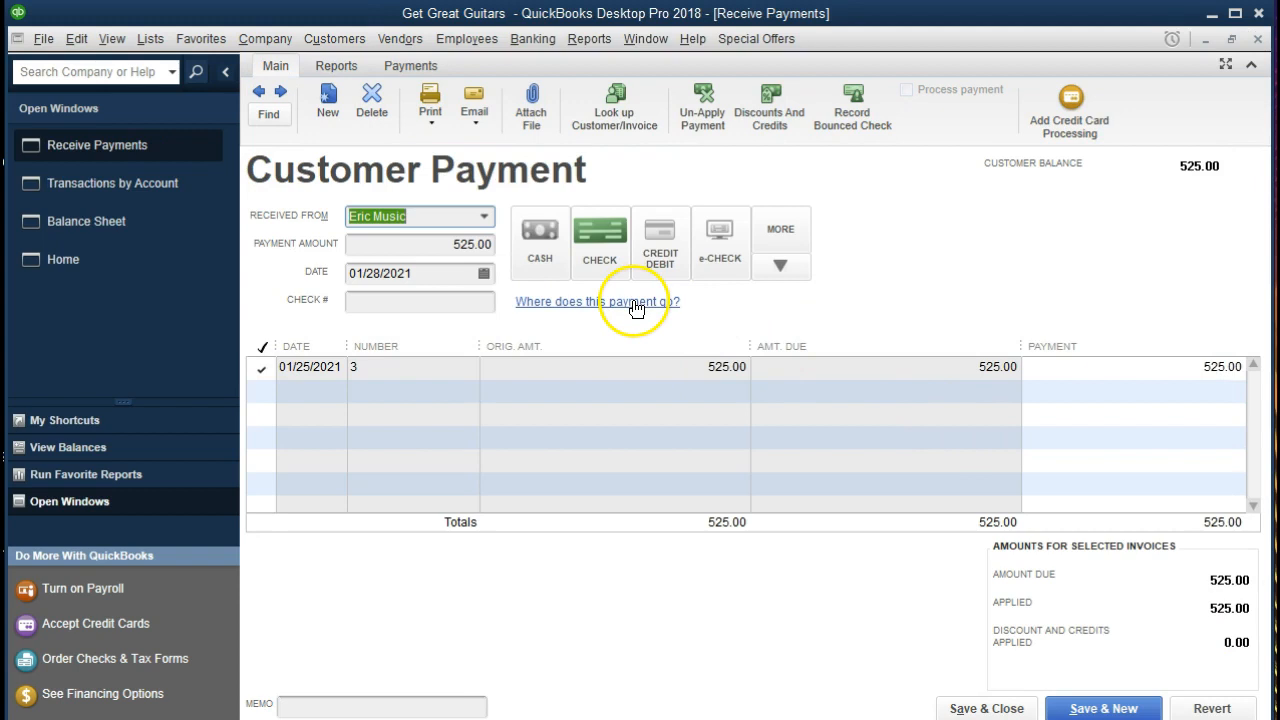
left_click(1257, 39)
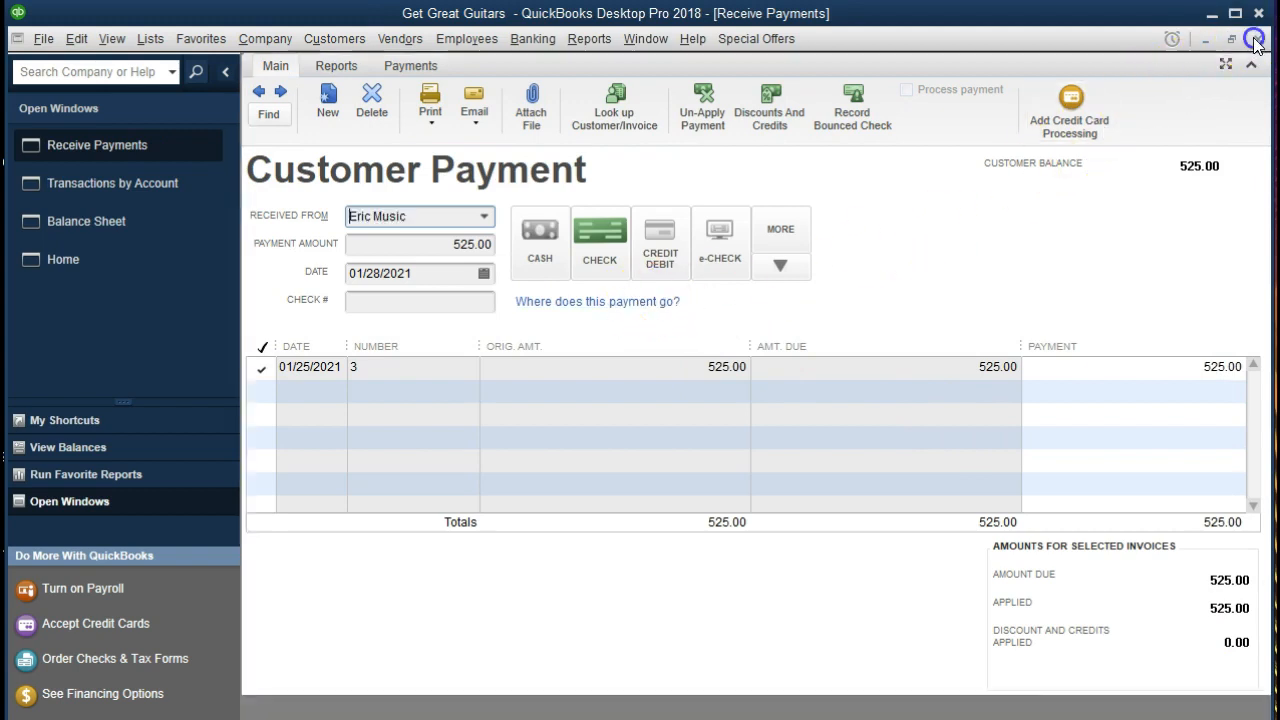
left_click(1257, 39)
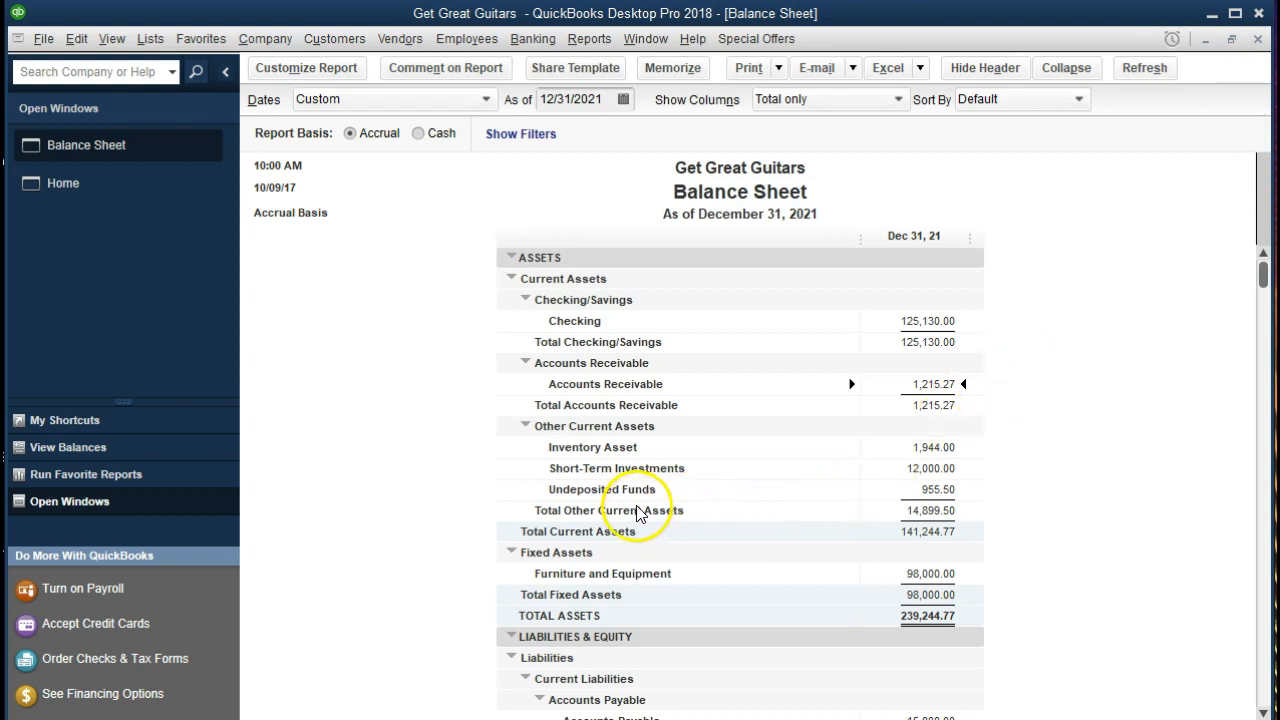
Step: Trace Undeposited Funds to the Eric Music payment dated 01/28/2021, then return to the Balance Sheet and review the Checking balance
left_click(927, 489)
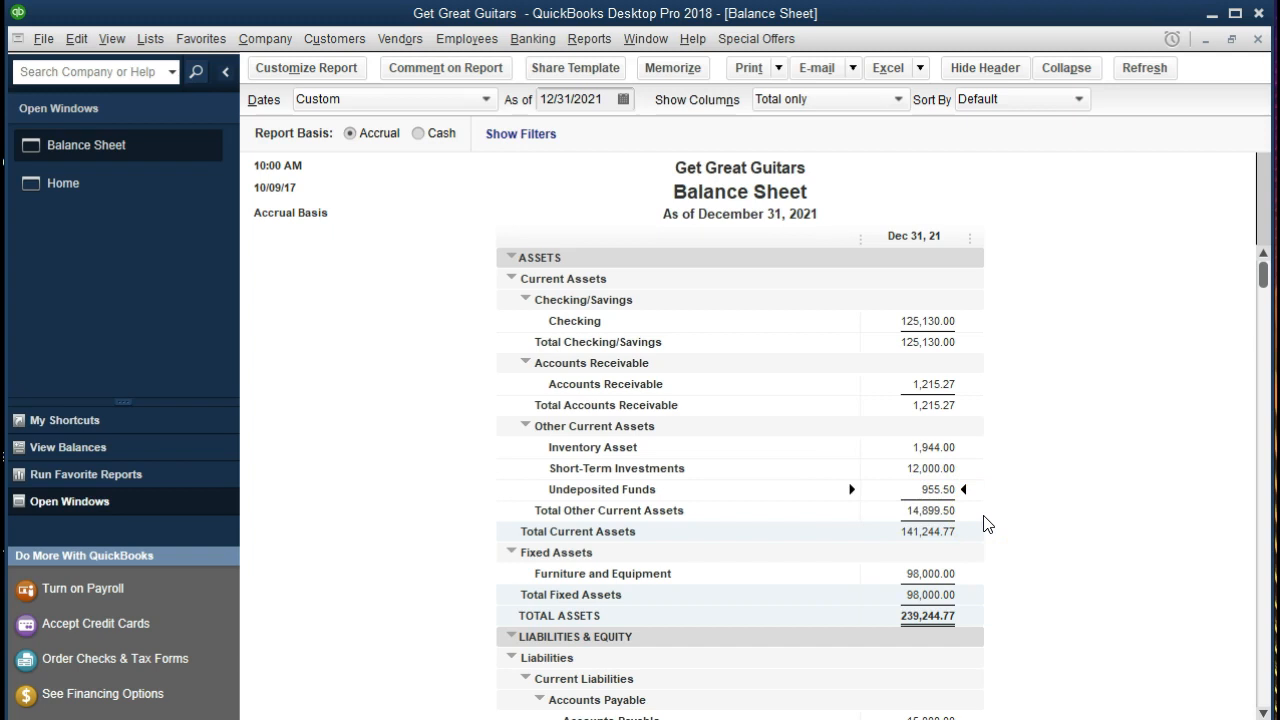
left_click(933, 491)
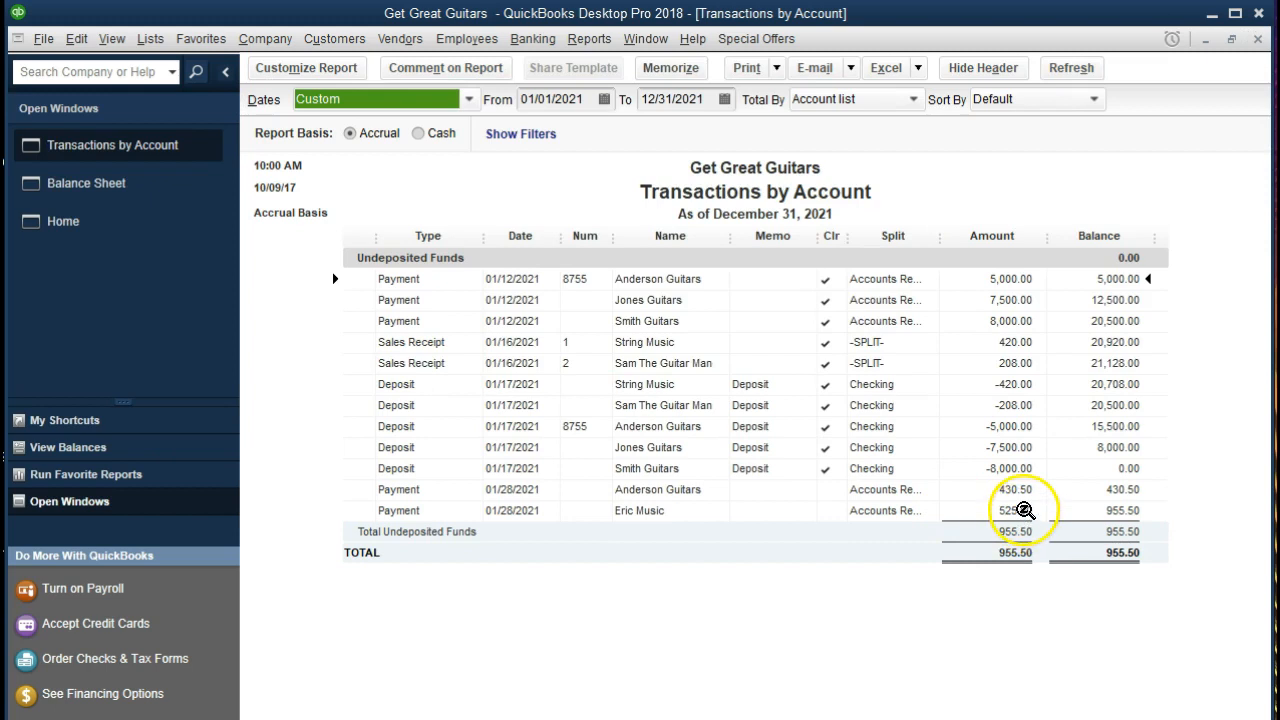
double_click(1024, 510)
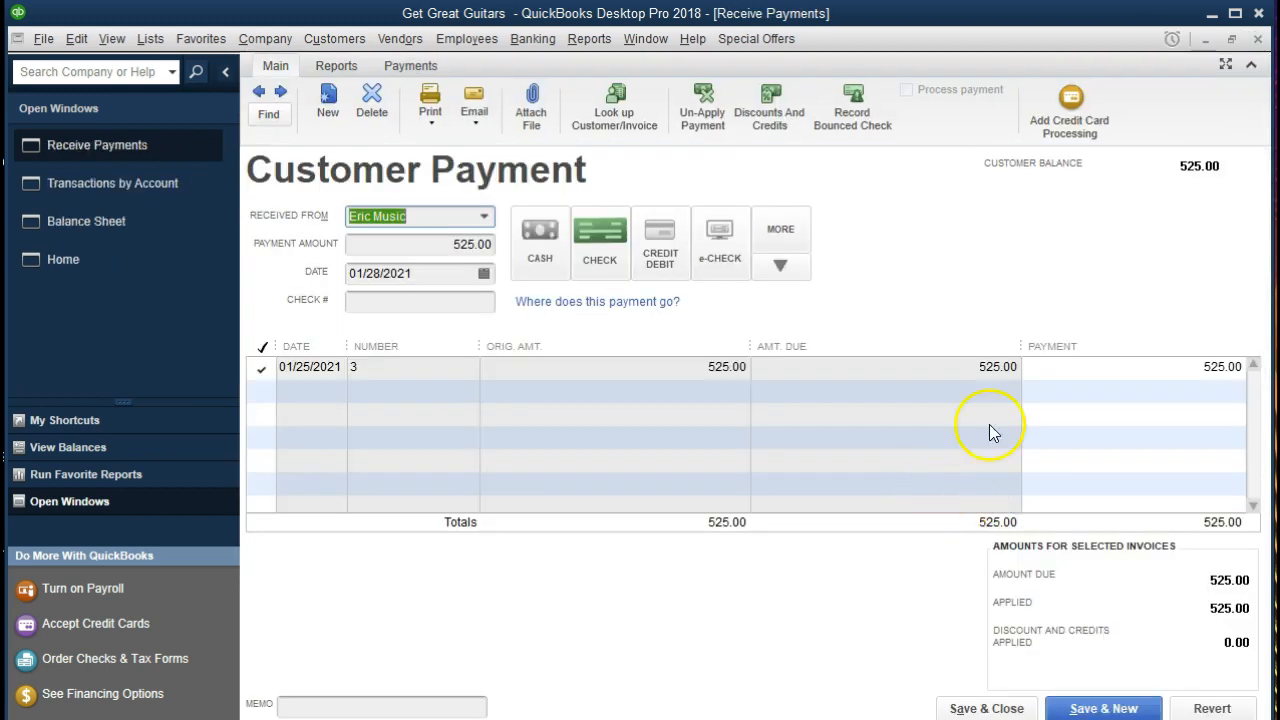
left_click(1258, 39)
left_click(1258, 39)
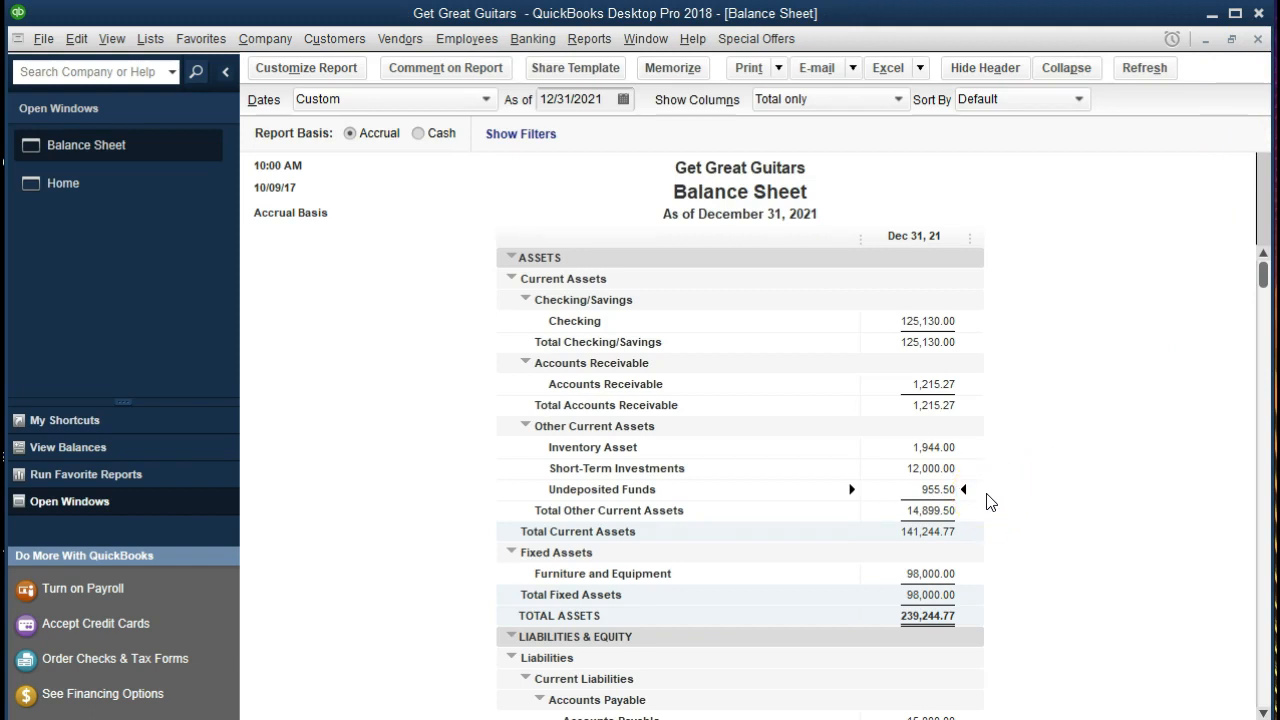
left_click(975, 335)
left_click(1163, 368)
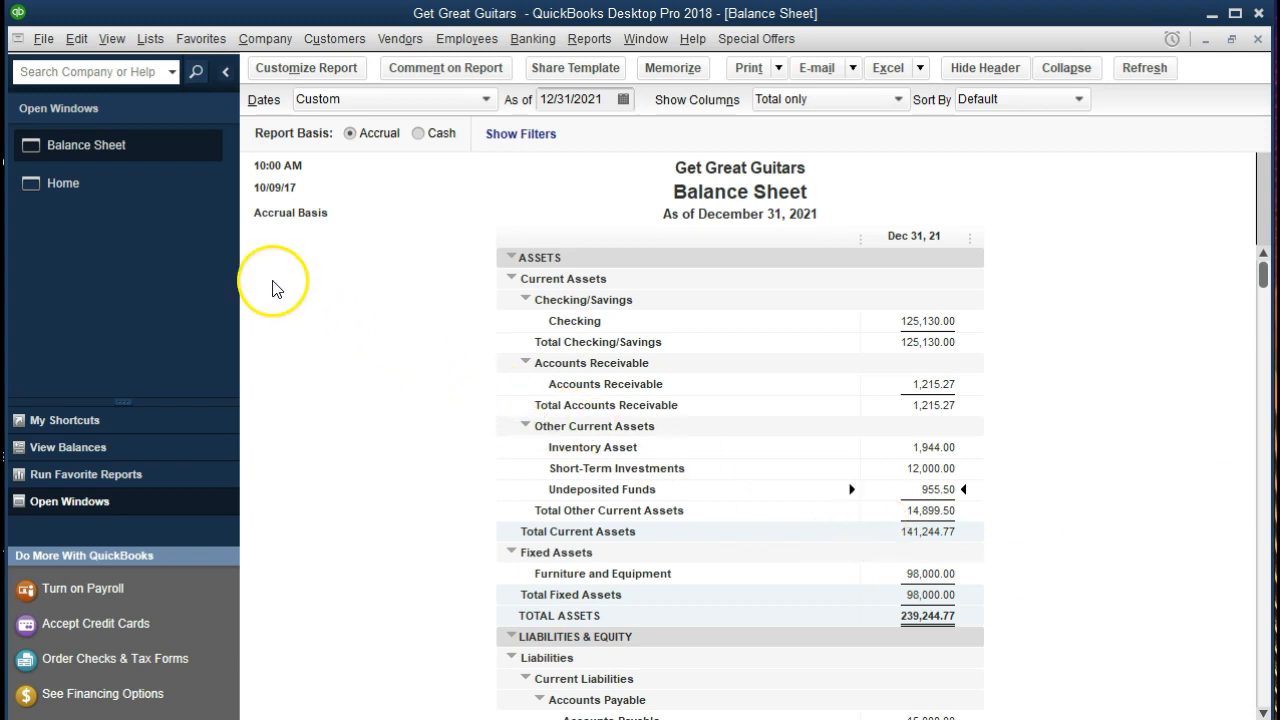
Step: Start recording a bank deposit and look at the deposit form behind the list of payments to deposit
left_click(73, 186)
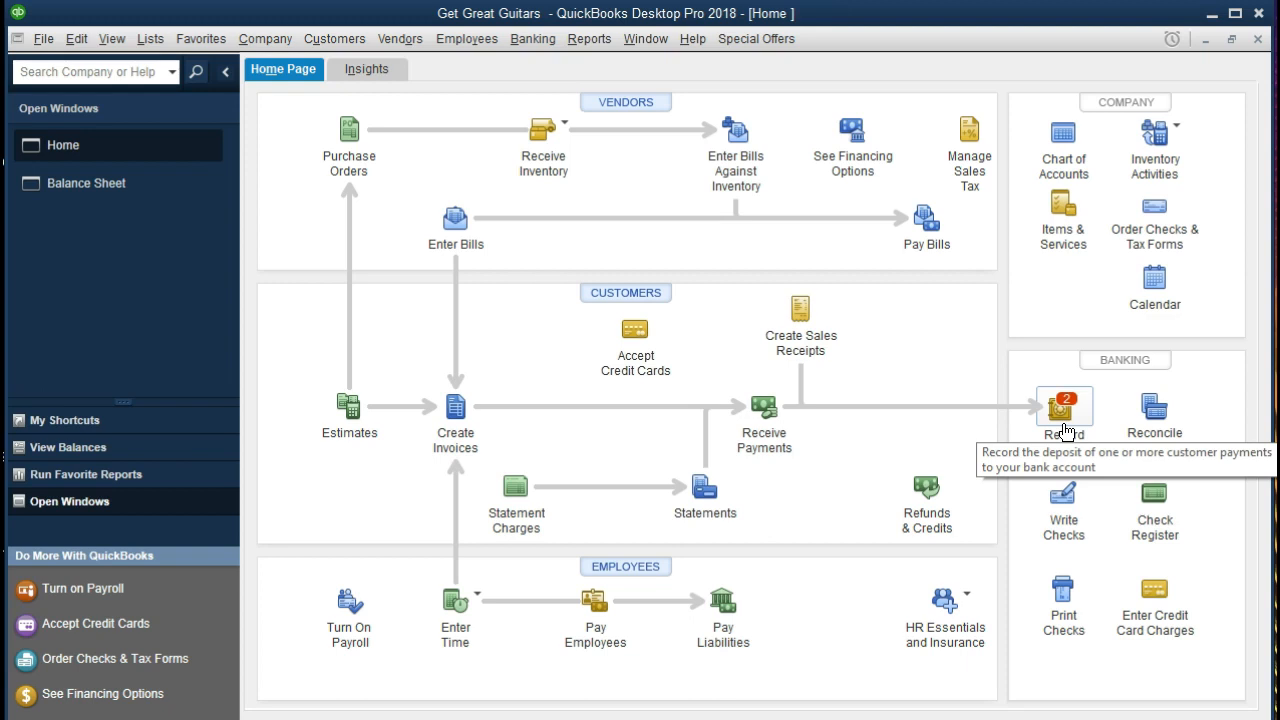
left_click(1052, 398)
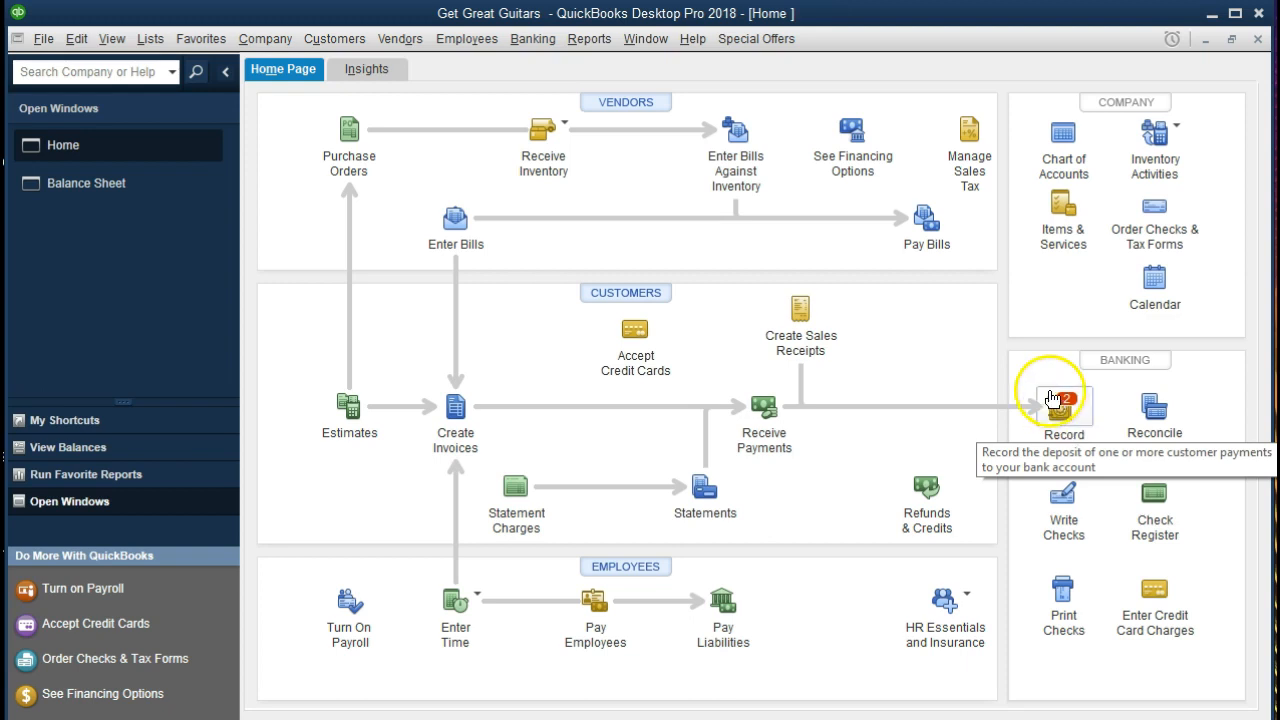
left_click(1063, 411)
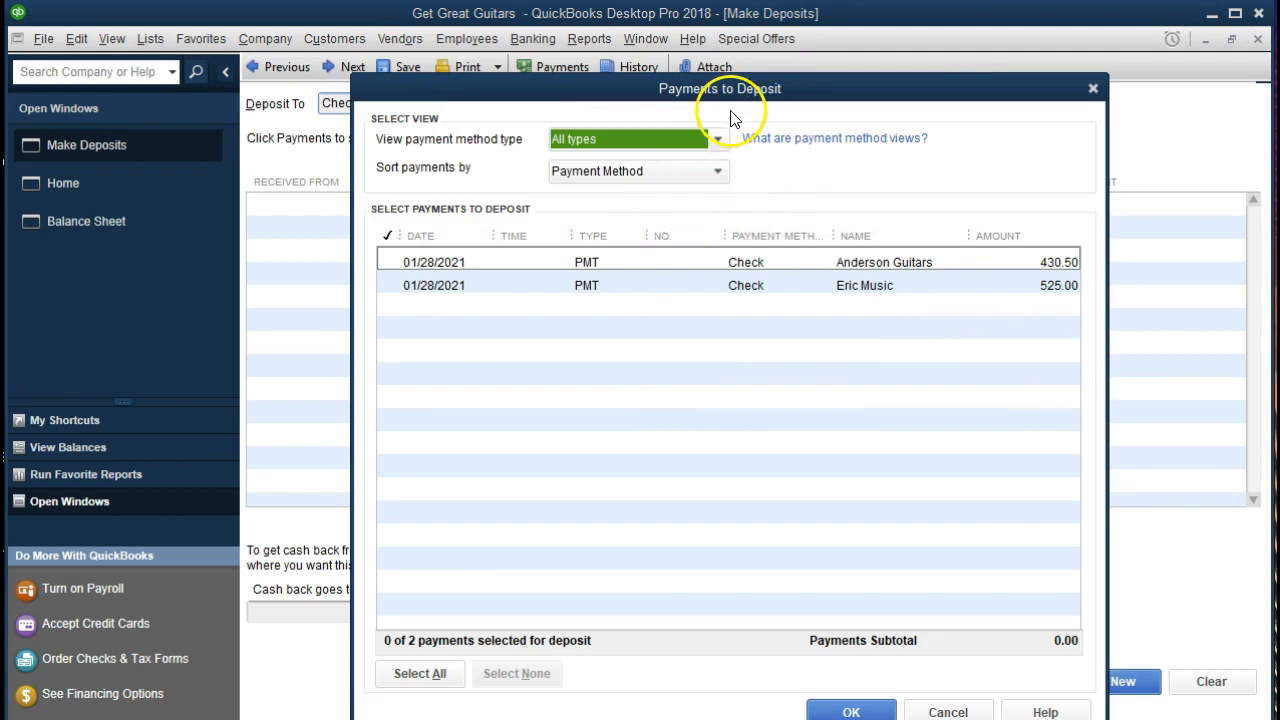
left_click_drag(737, 92, 637, 490)
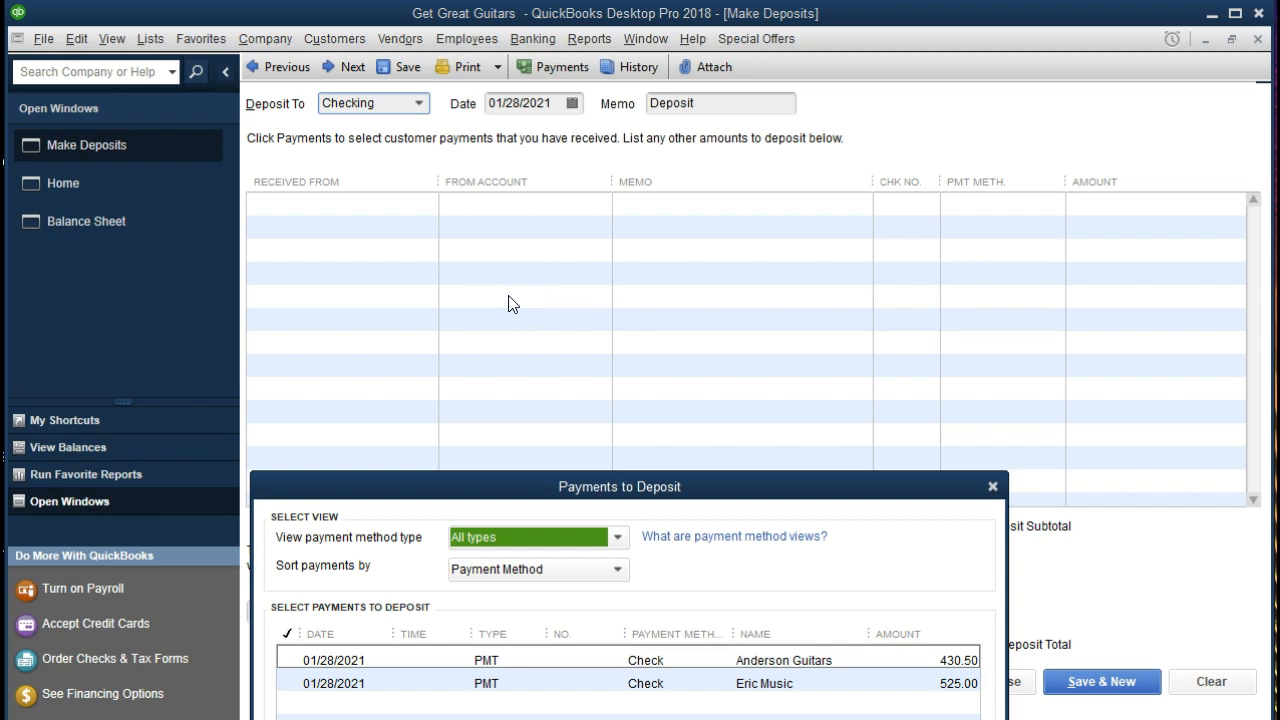
left_click_drag(623, 486, 778, 118)
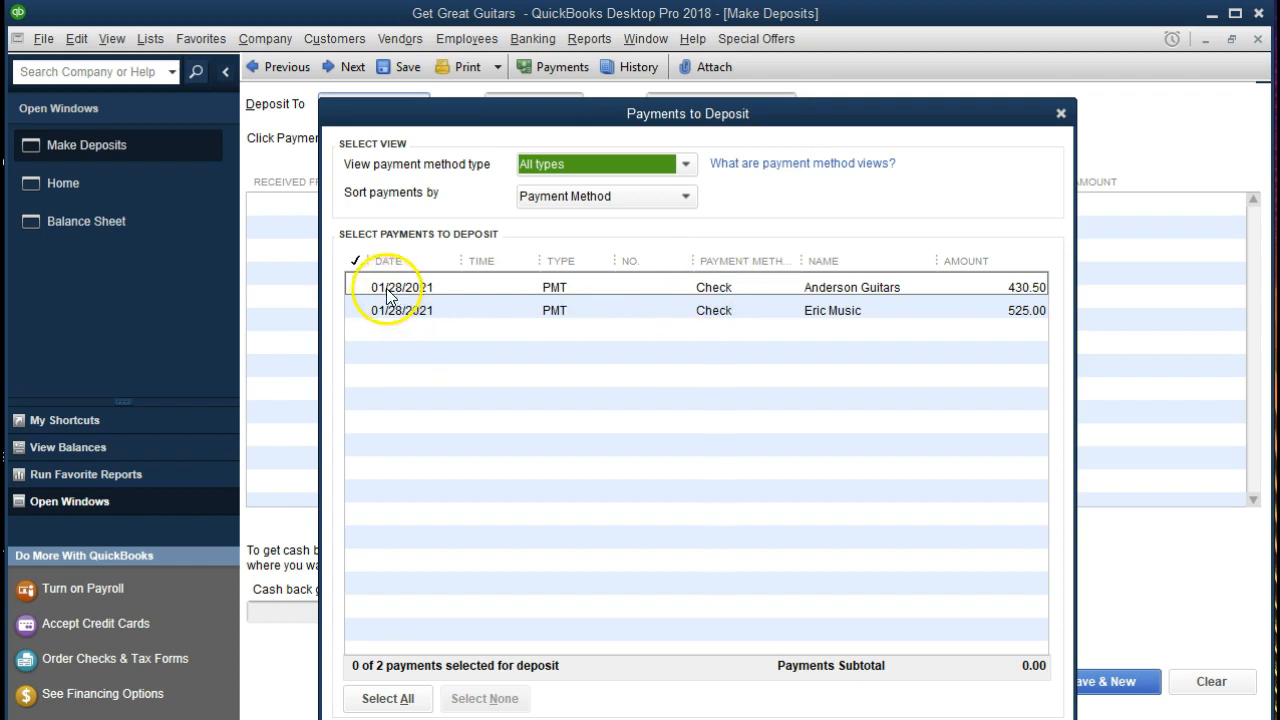
Step: Include the Anderson Guitars payment of 430.50 and the Eric Music payment of 525.00 in the deposit
left_click(357, 287)
left_click(357, 310)
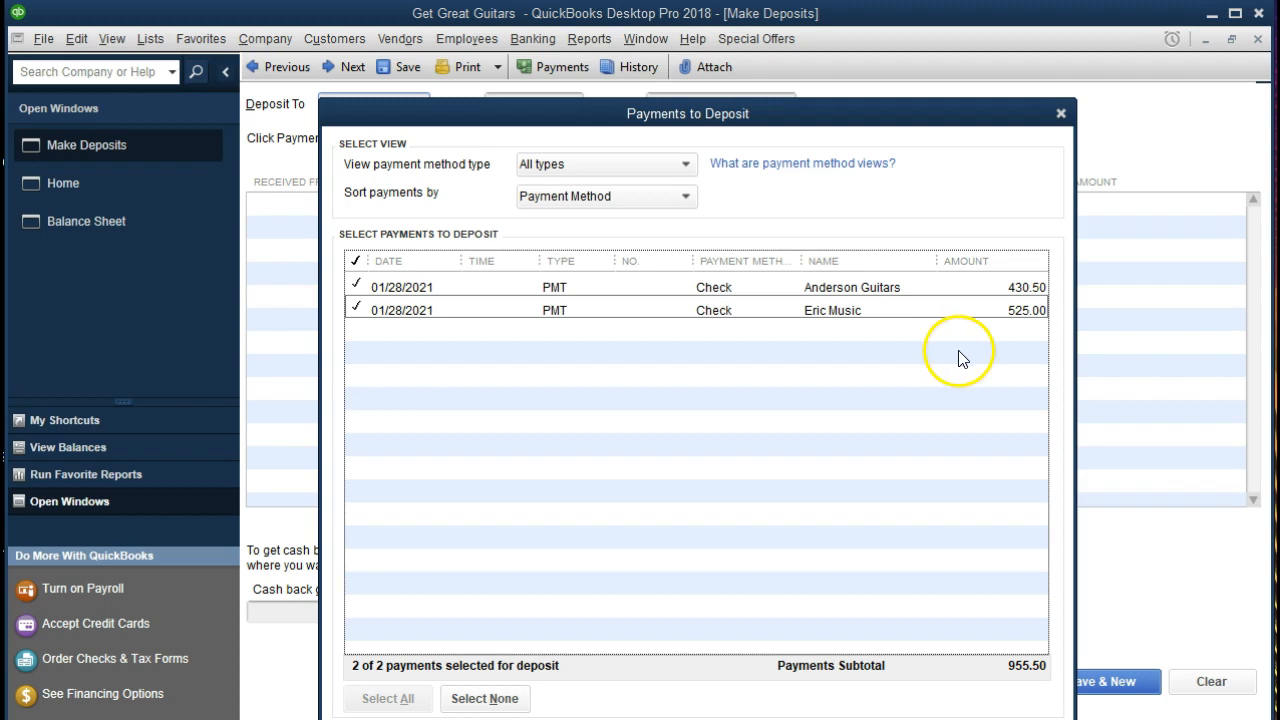
left_click_drag(869, 112, 872, 61)
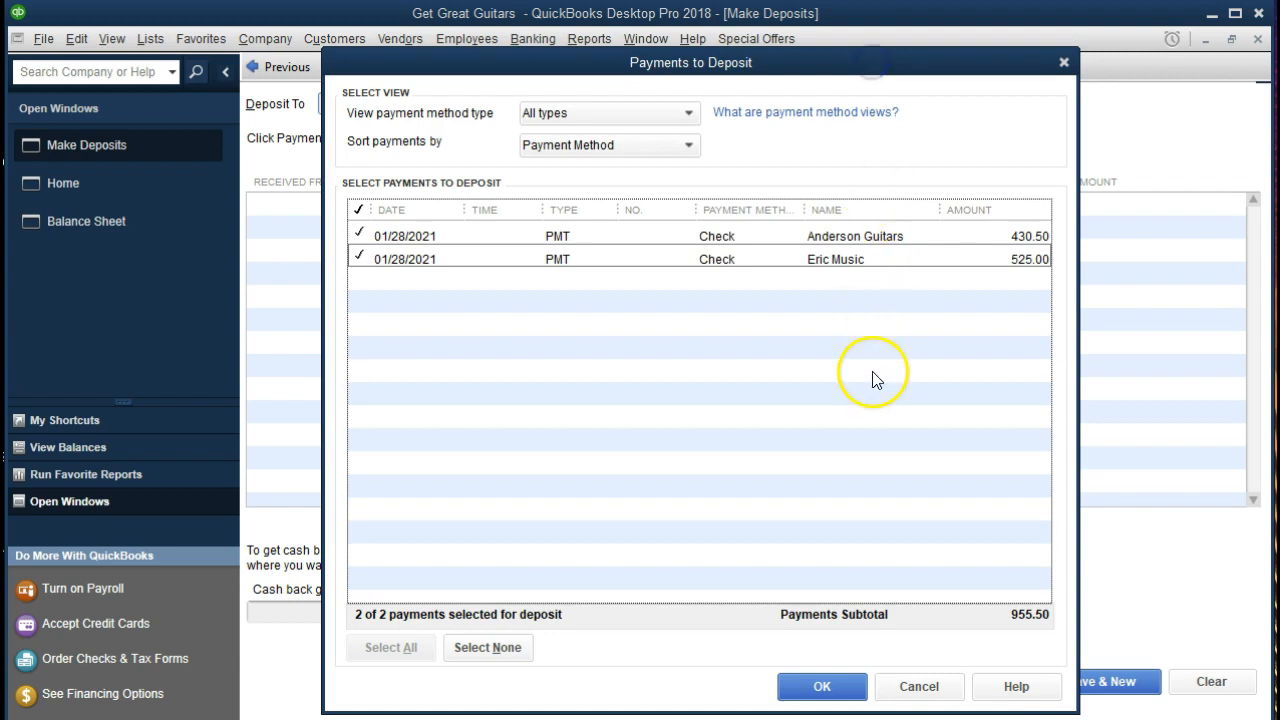
left_click(821, 686)
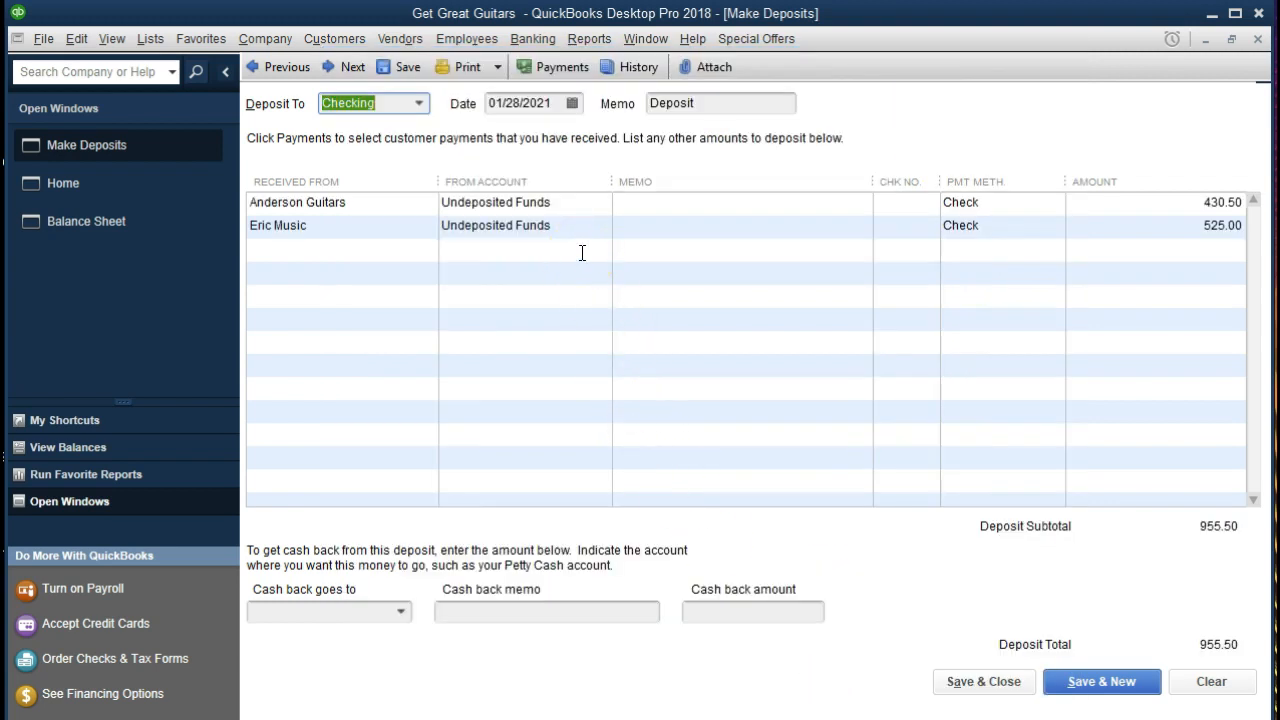
Step: Keep Checking as the deposit account, 01/28/2021 as the date and Deposit as the memo, then save and close the deposit
left_click(419, 110)
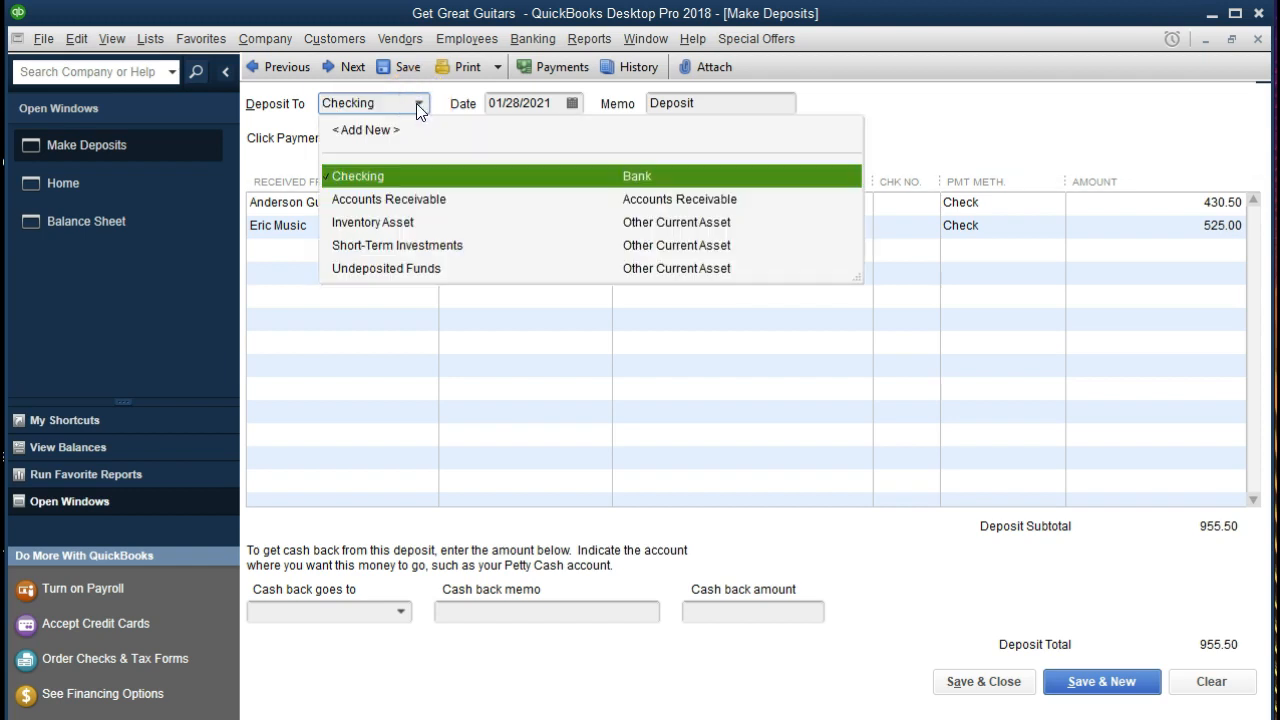
left_click(419, 108)
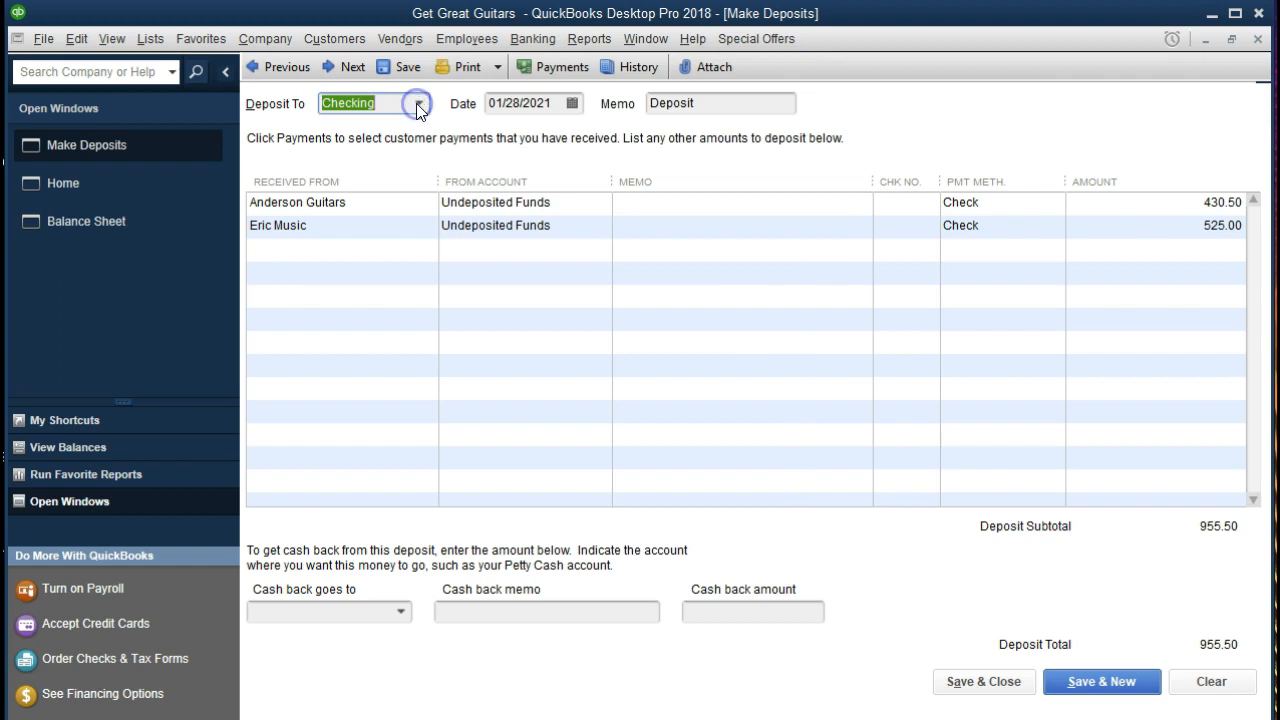
key("Tab")
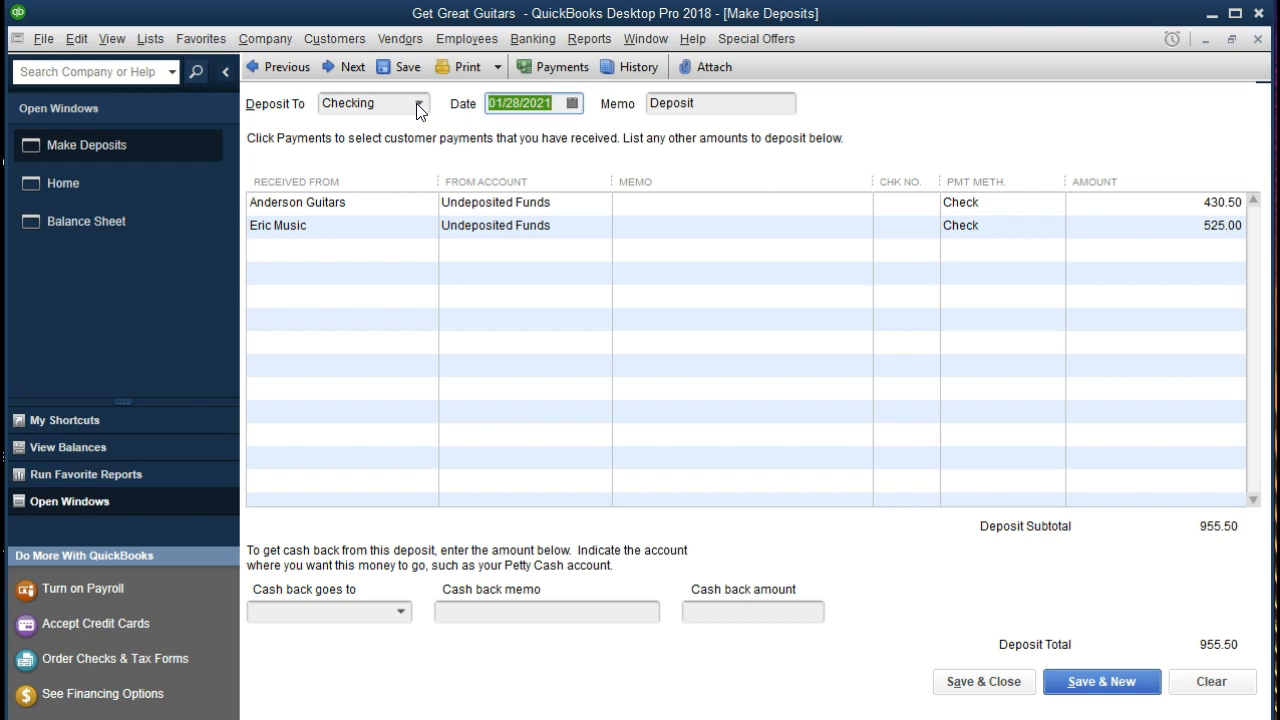
key("Tab")
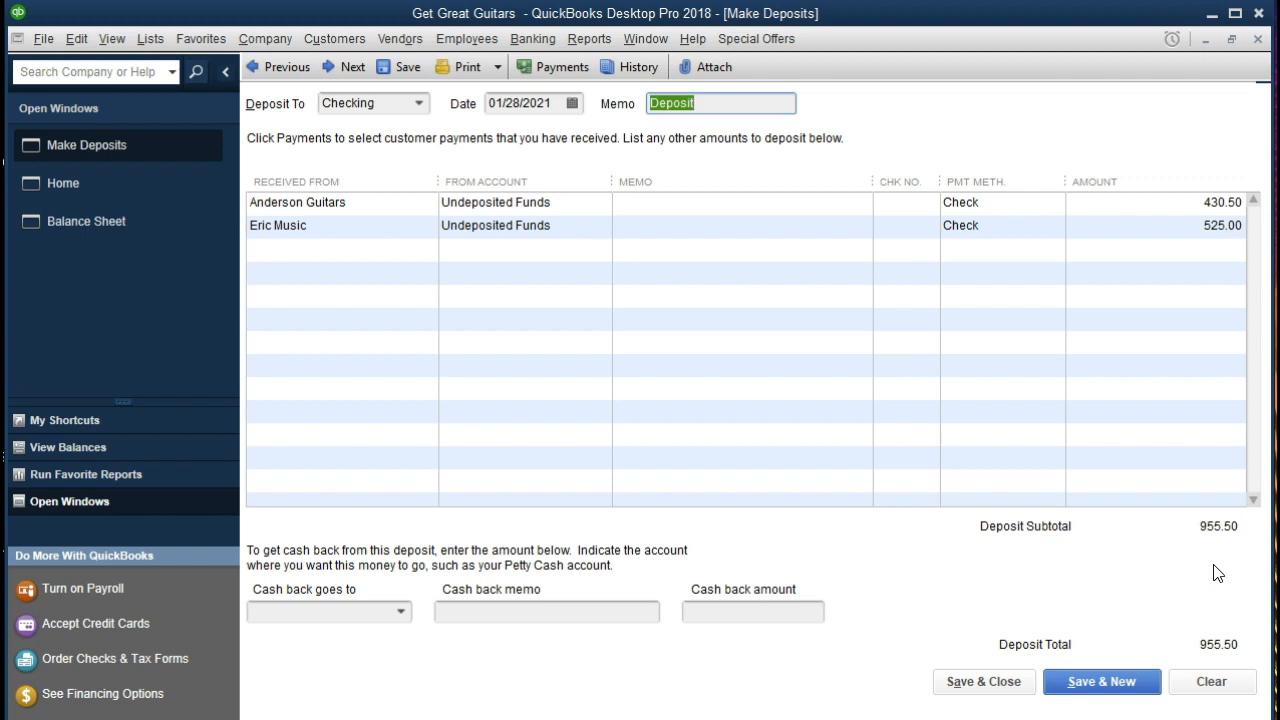
left_click(988, 688)
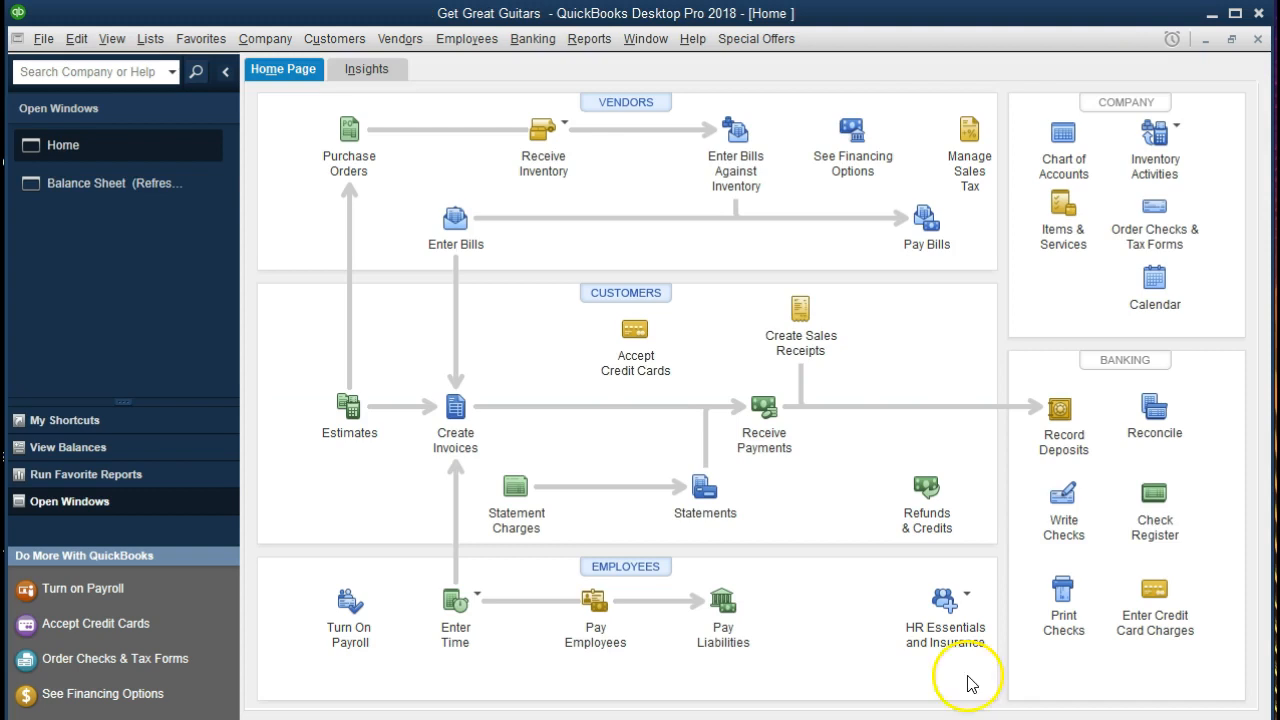
Step: Trace the Checking balance on the Balance Sheet to the 01/28/2021 deposit, then return to the Balance Sheet
left_click(118, 188)
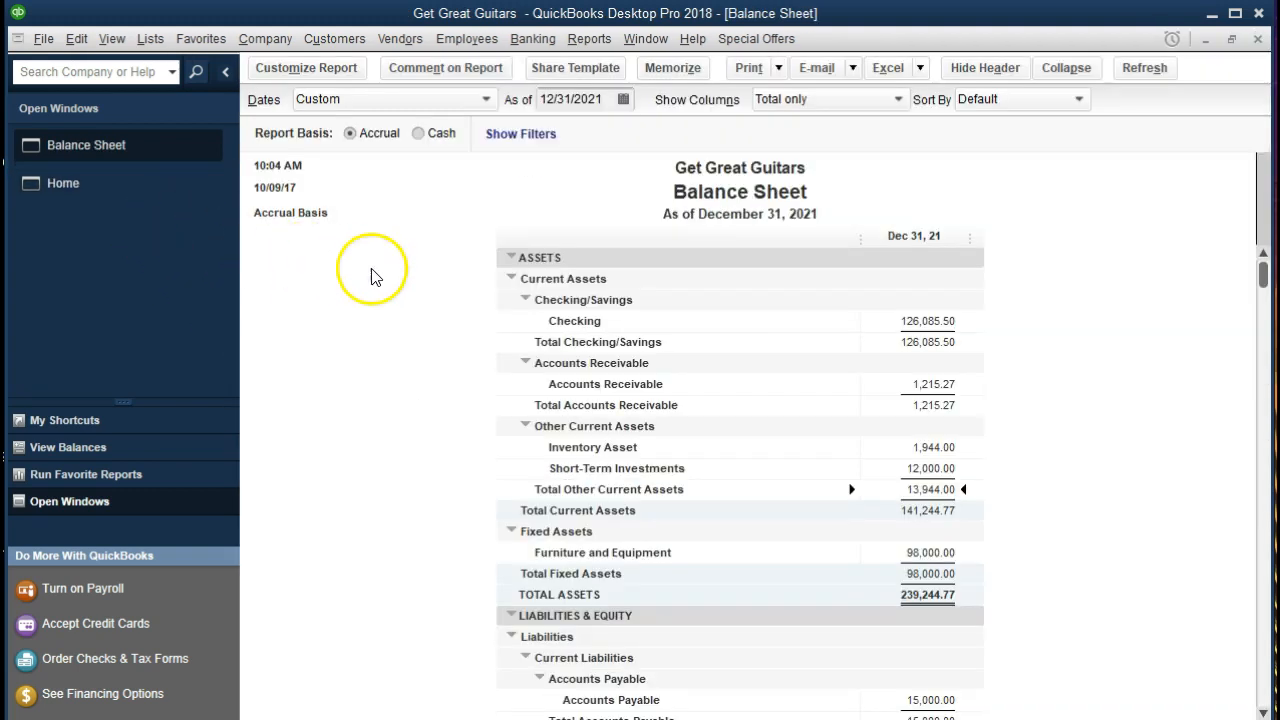
double_click(932, 321)
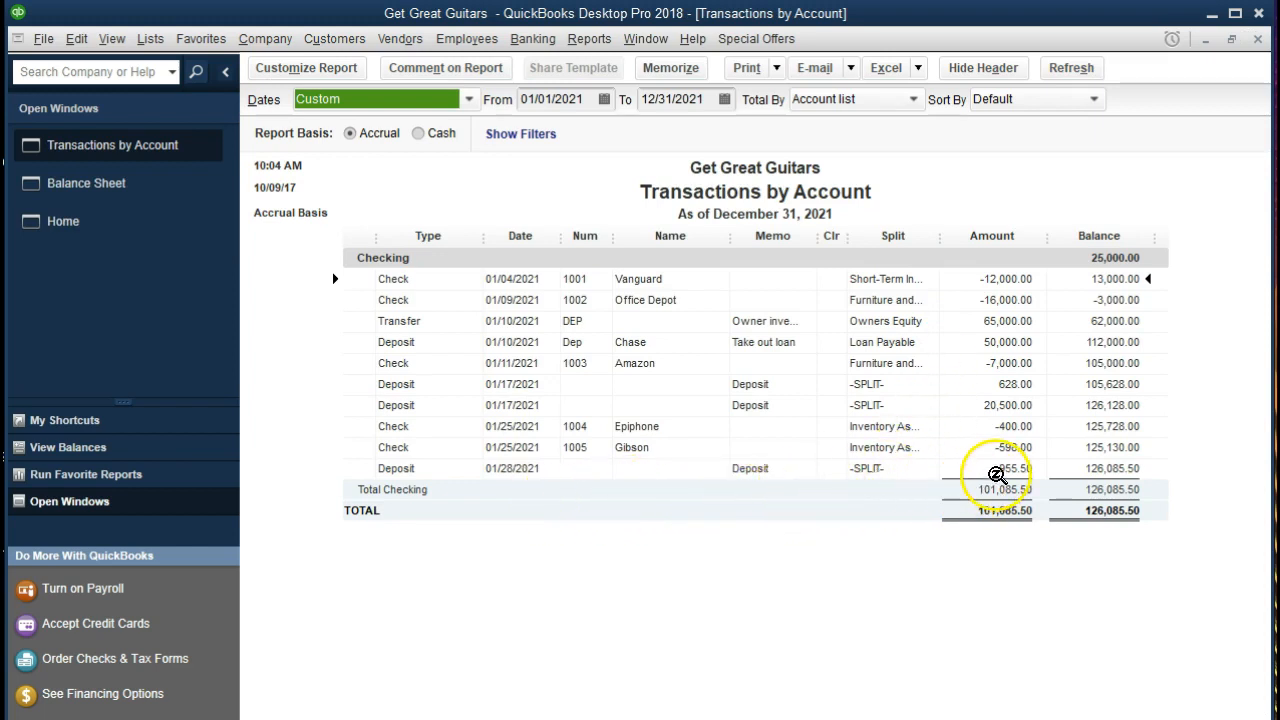
double_click(1026, 469)
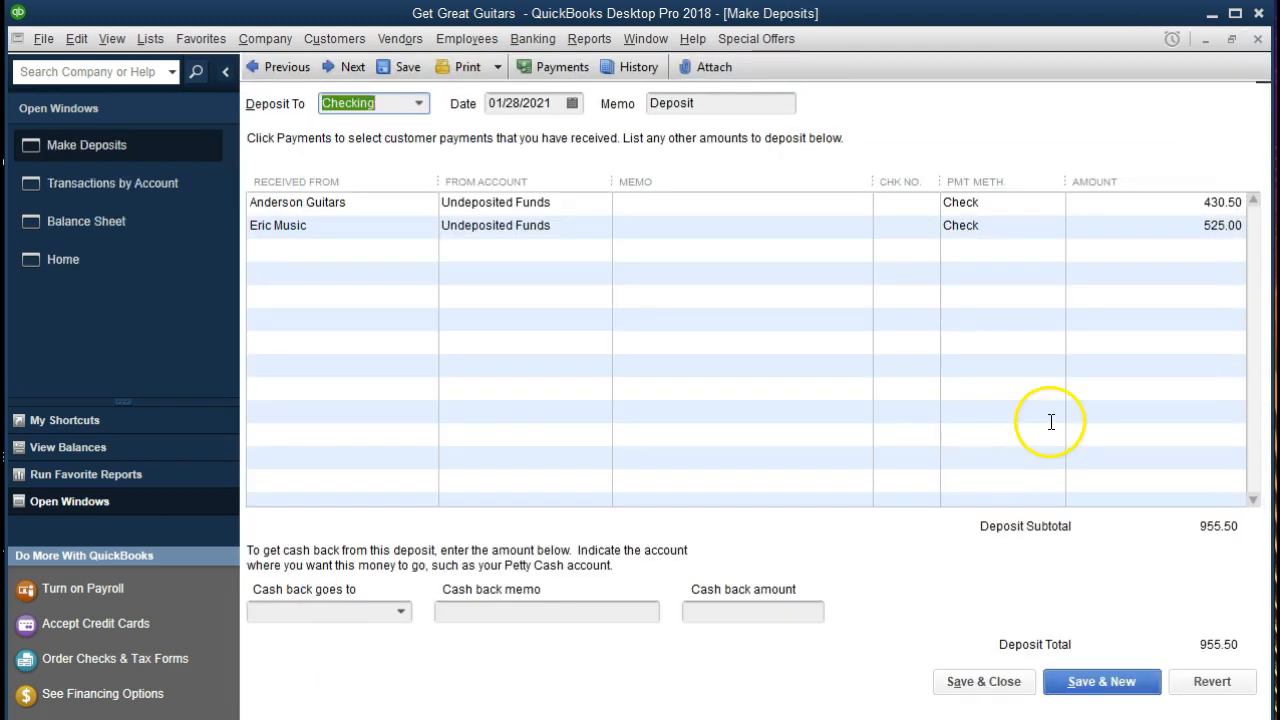
left_click(1258, 40)
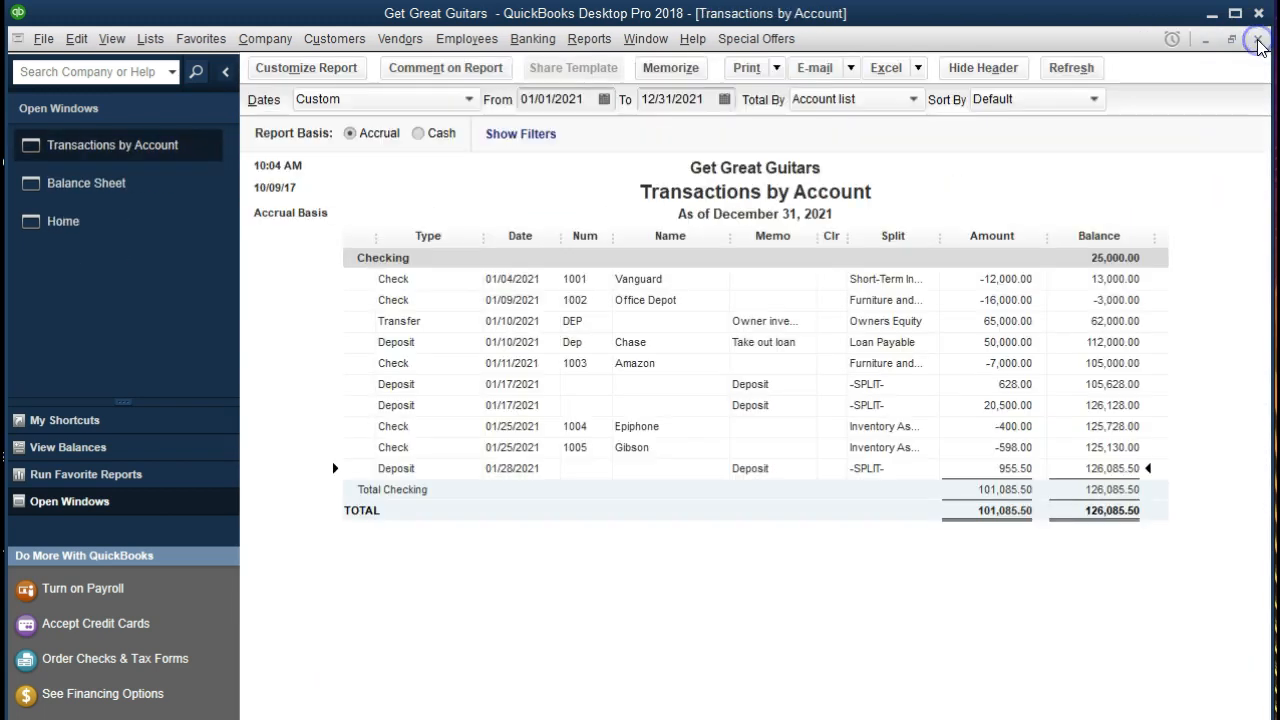
left_click(1258, 40)
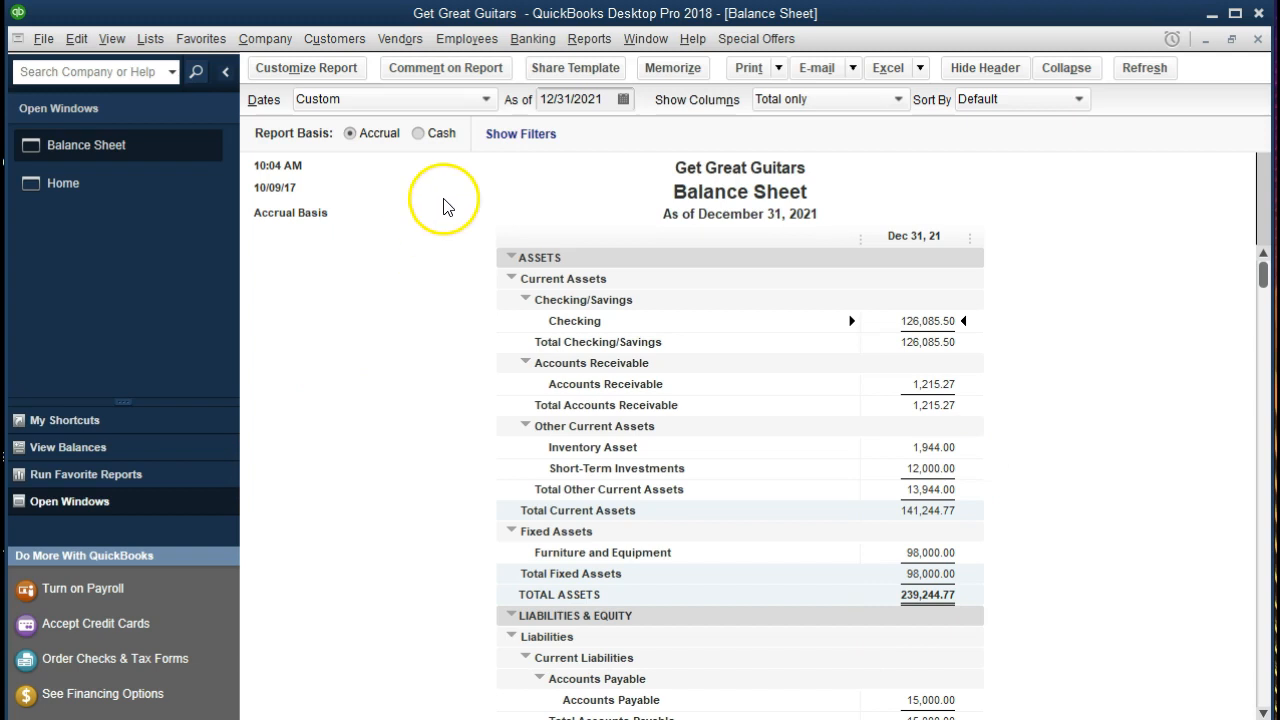
Step: Open the register for the Undeposited Funds account
left_click(530, 38)
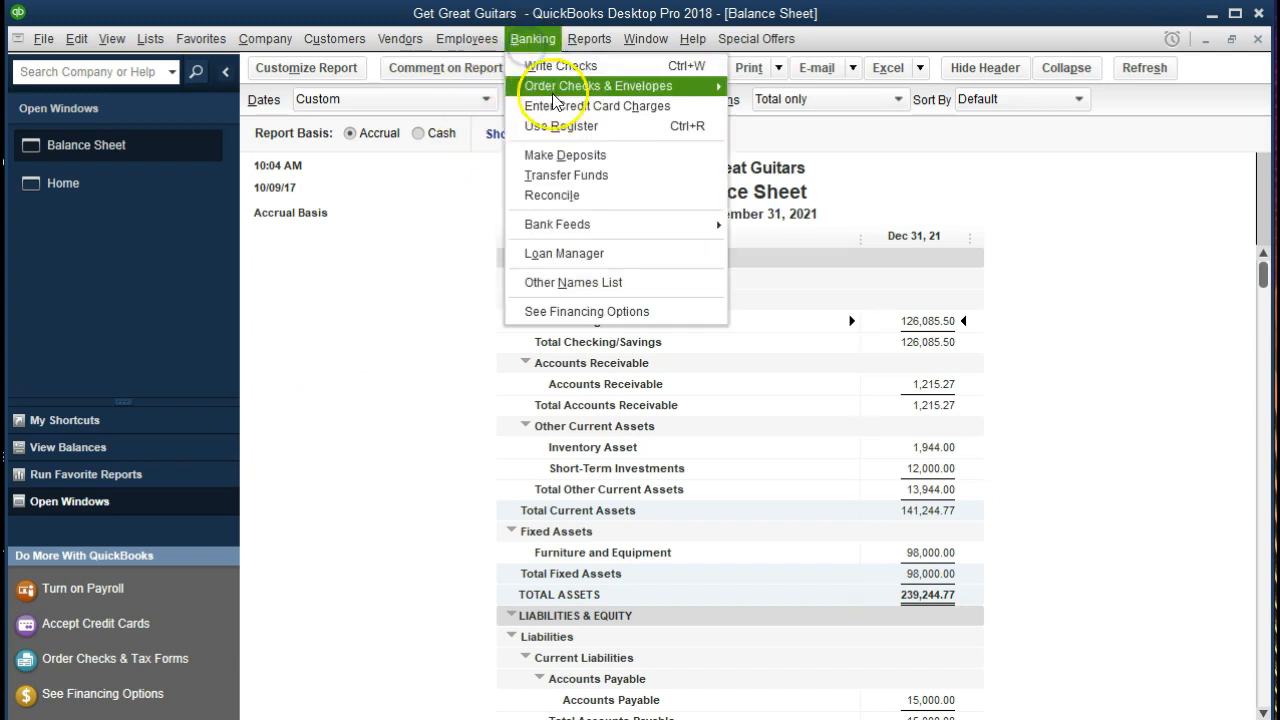
left_click(625, 127)
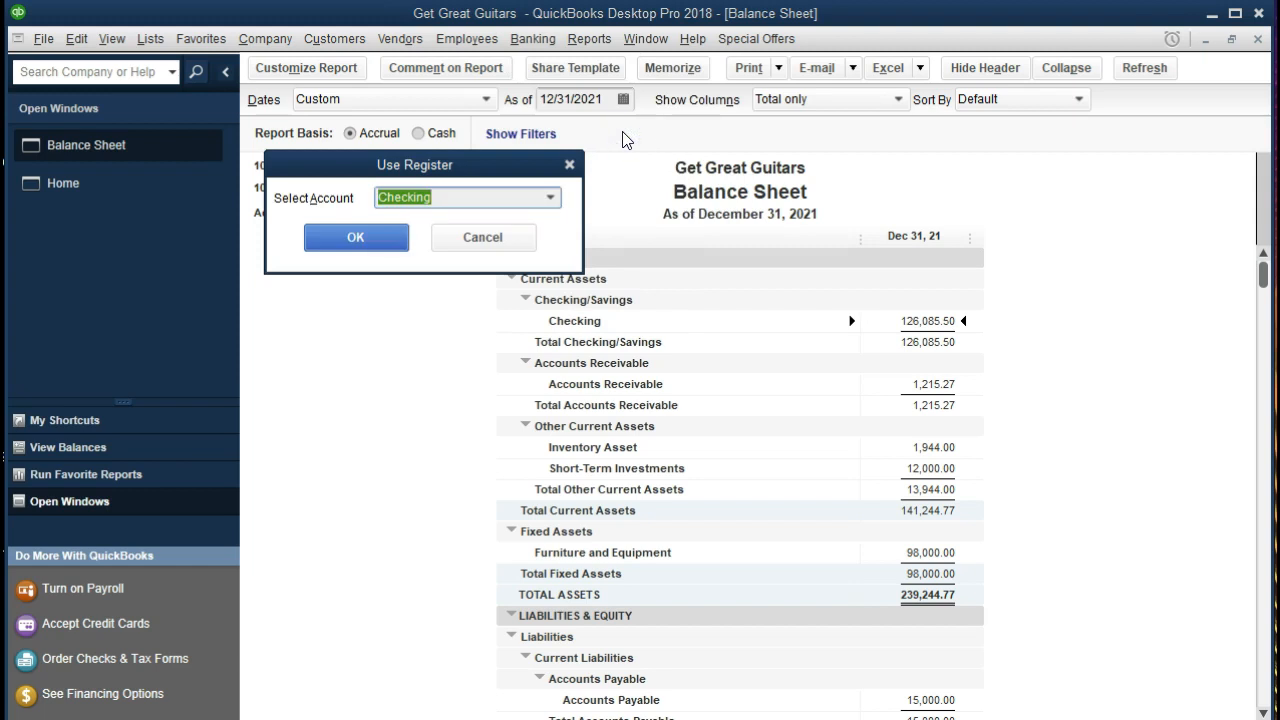
left_click(507, 173)
left_click_drag(485, 200, 482, 257)
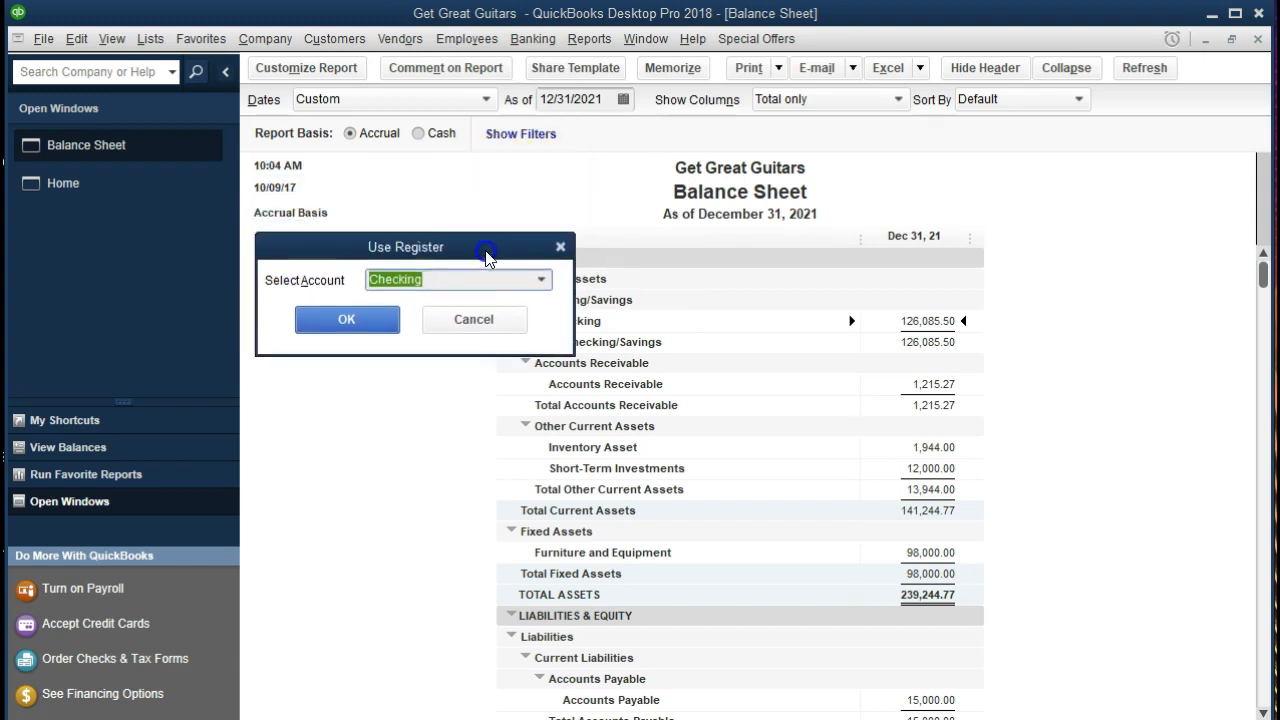
left_click(541, 280)
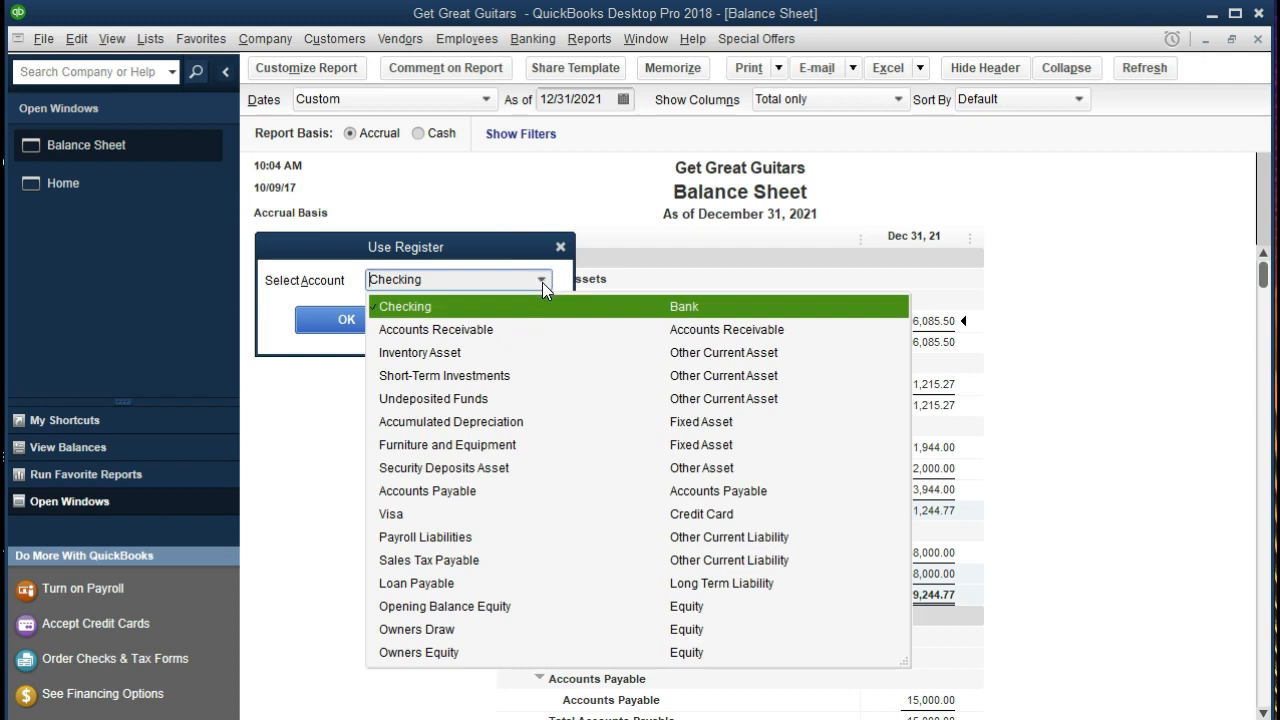
left_click(474, 408)
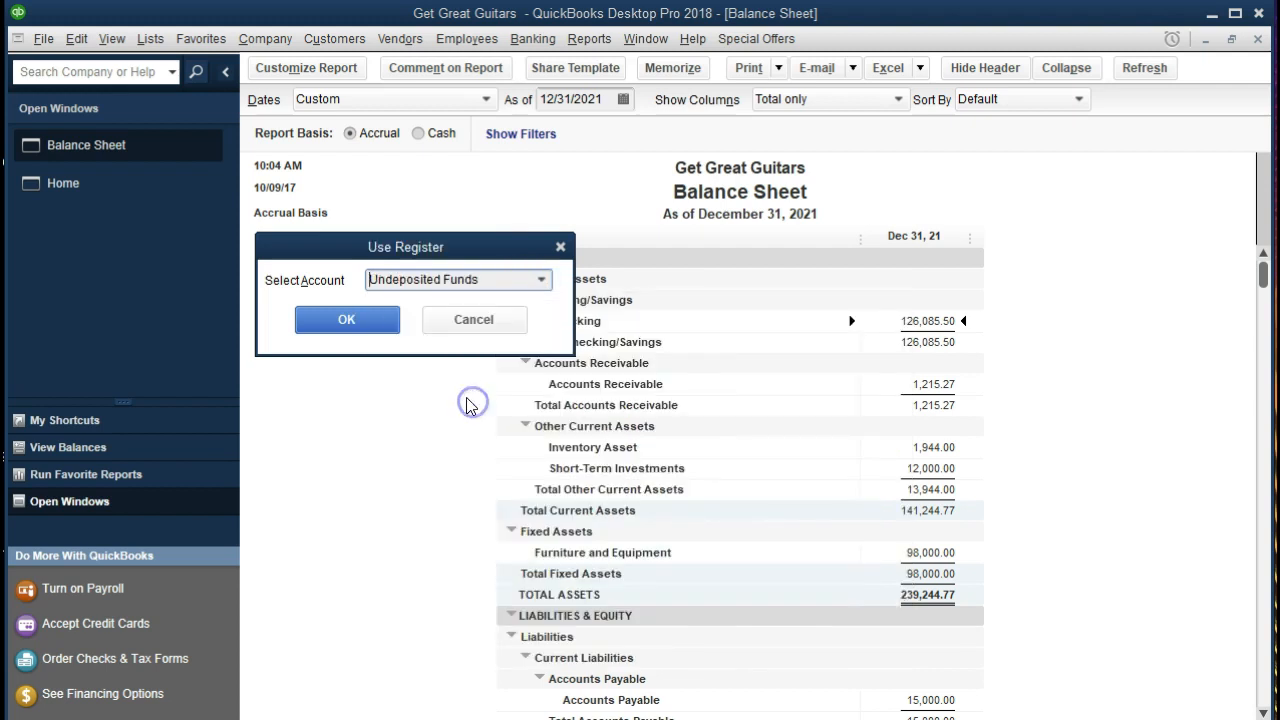
left_click(372, 320)
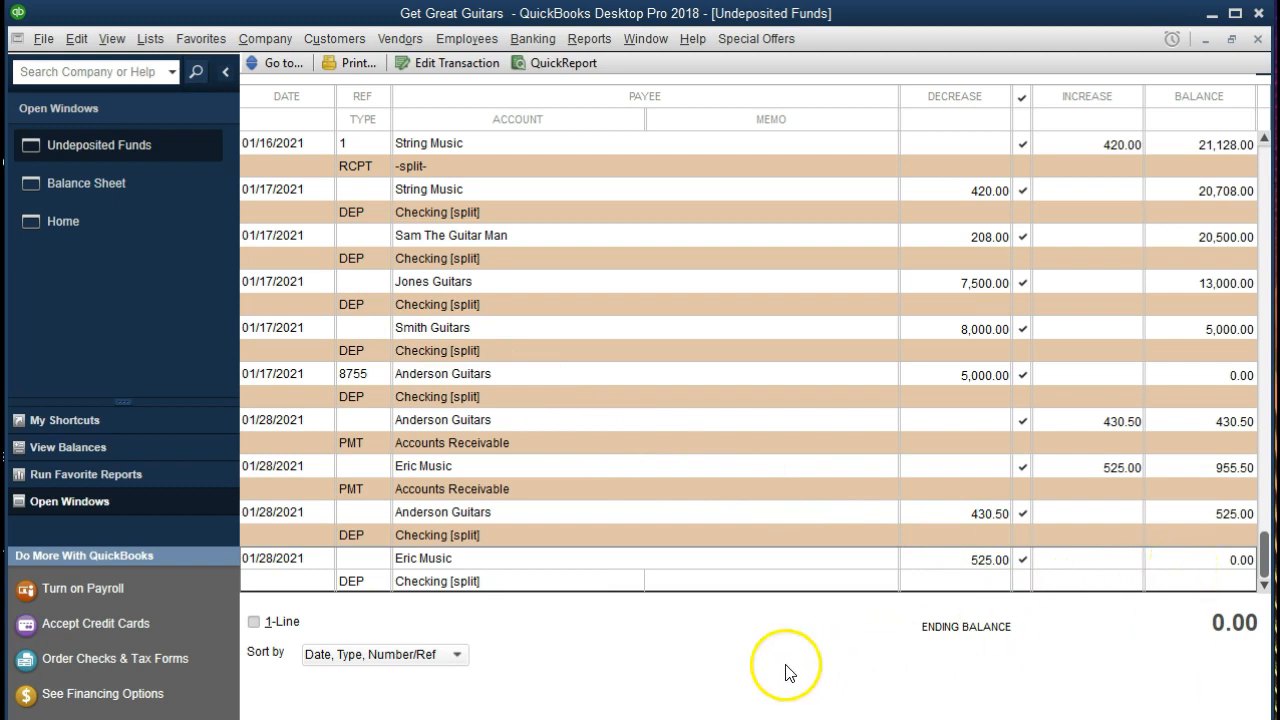
Step: View the deposit behind the last Eric Music entry in the register, then close both to return to the Balance Sheet
double_click(369, 583)
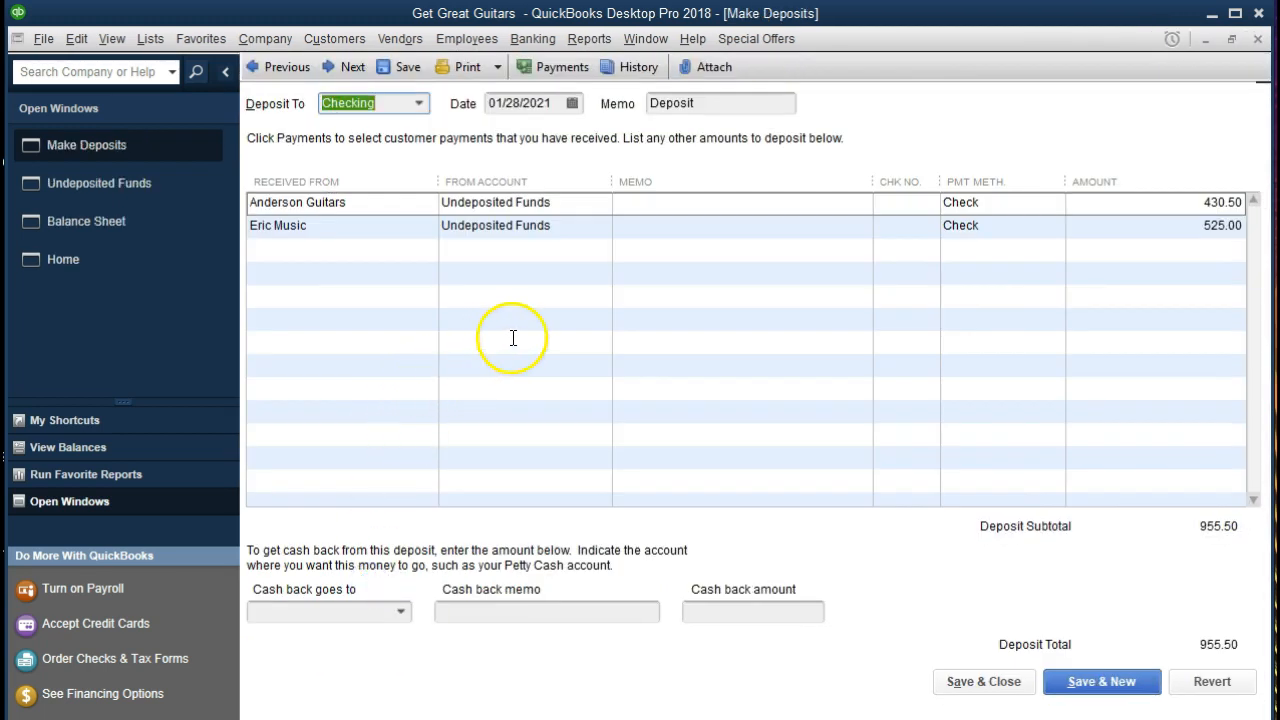
left_click(1258, 39)
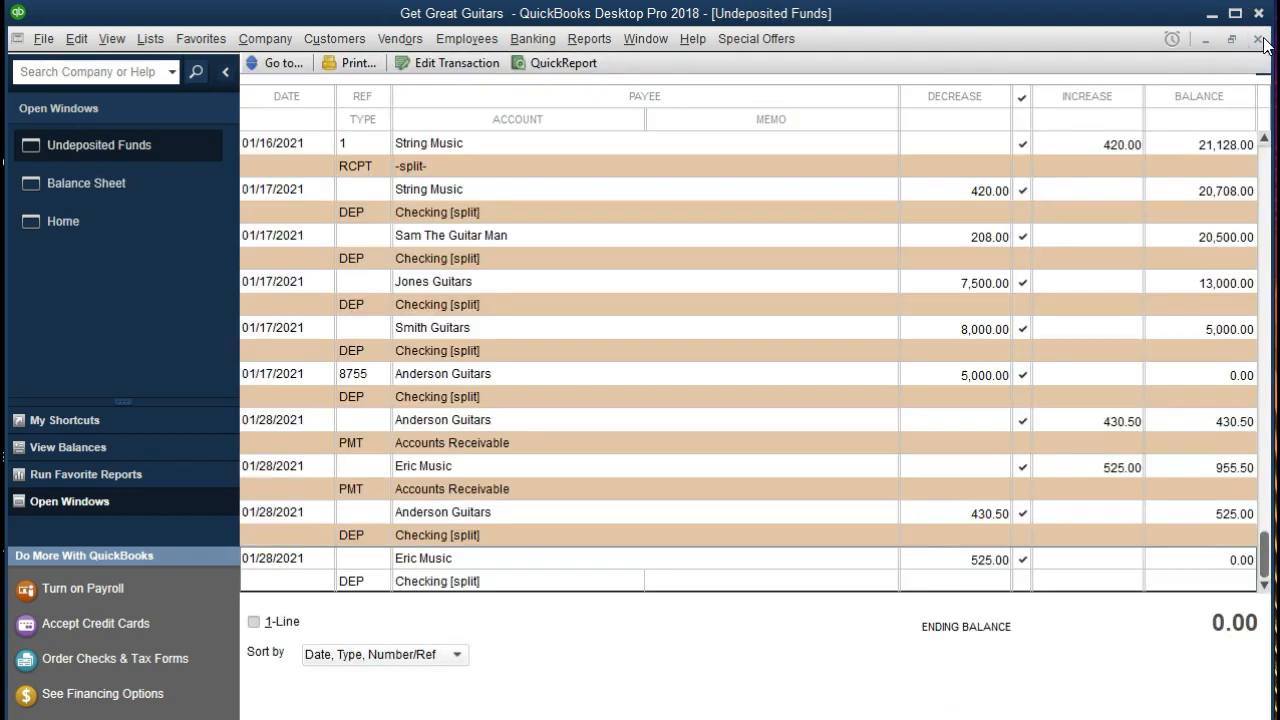
left_click(1258, 39)
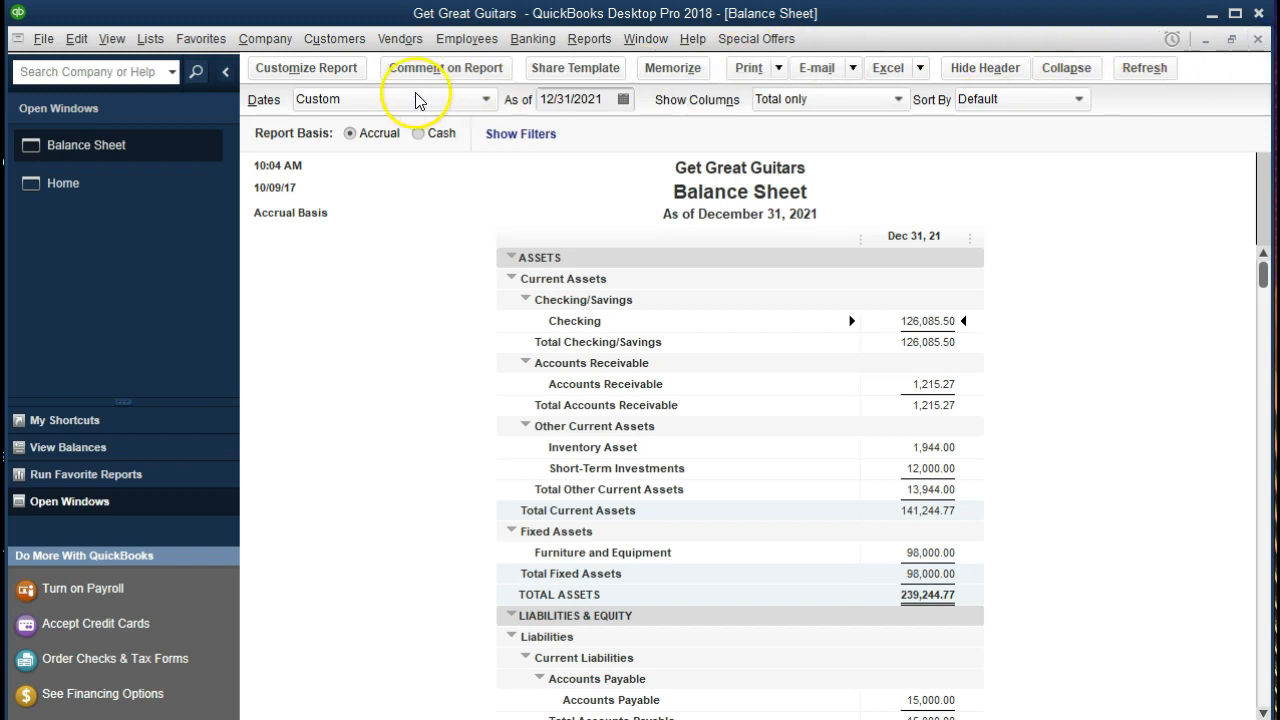
Step: Open the Chart of Accounts and bring up the Undeposited Funds register from it
left_click(156, 40)
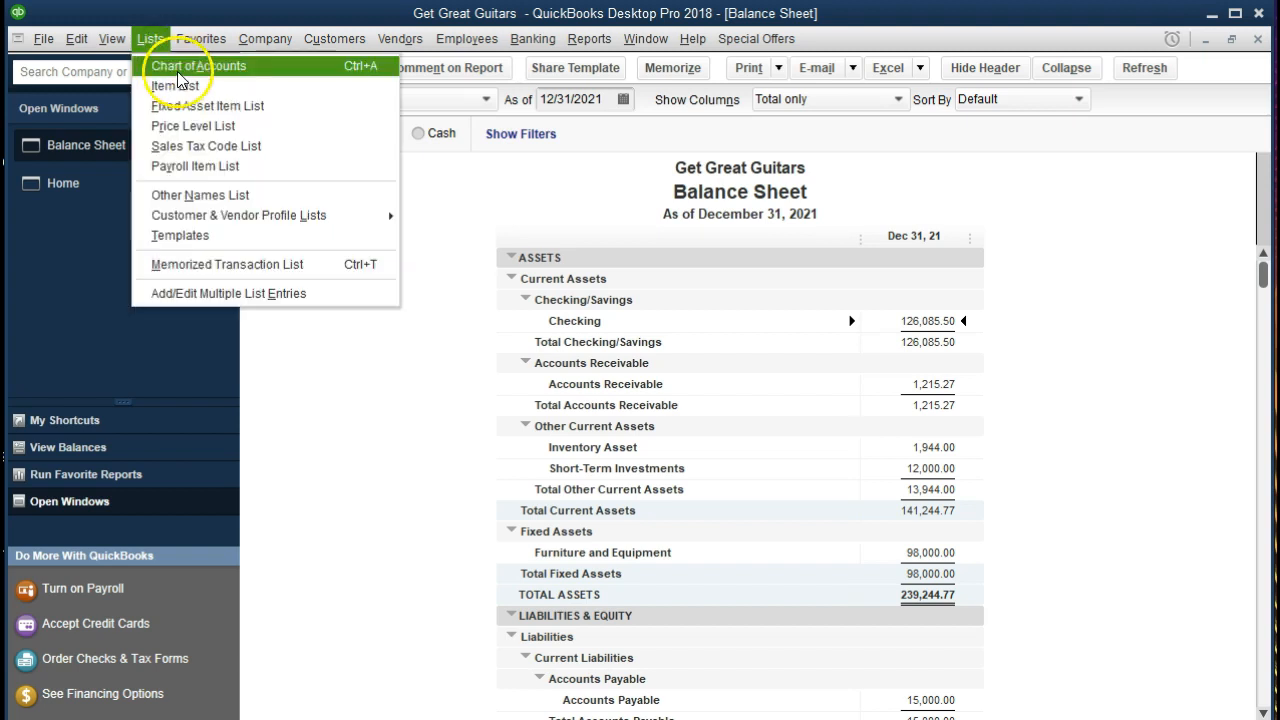
left_click(290, 72)
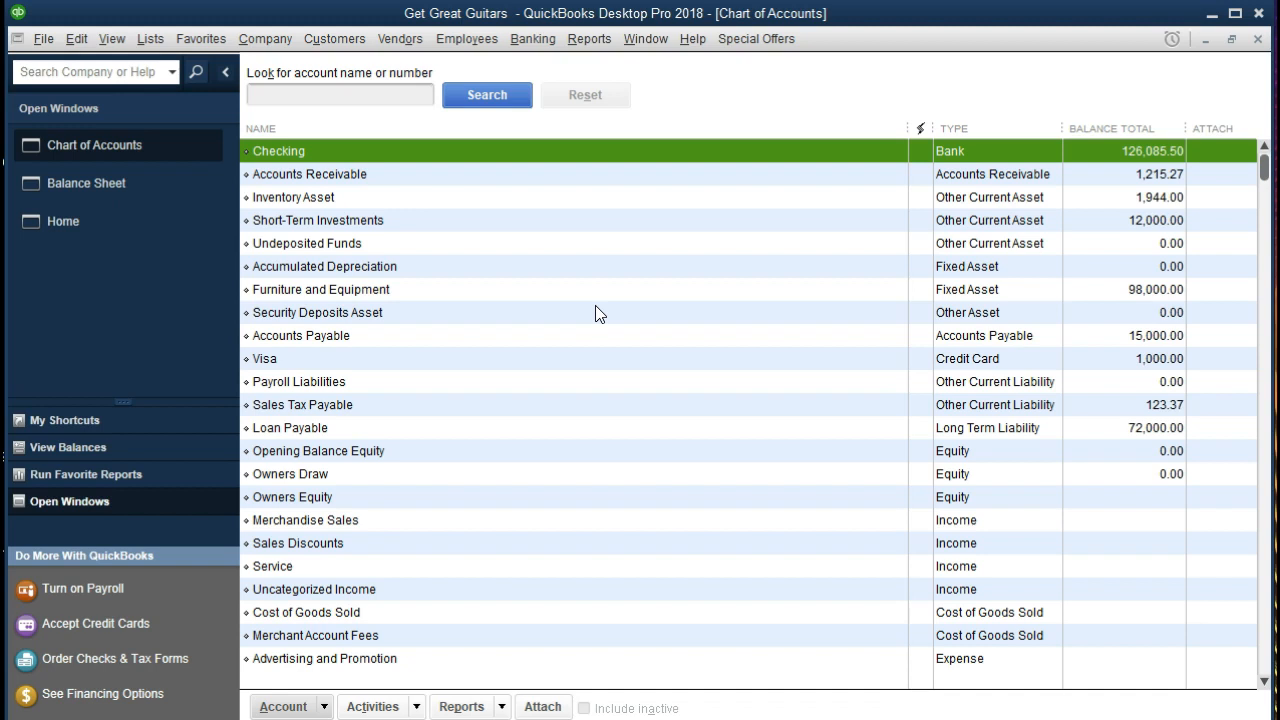
left_click(400, 240)
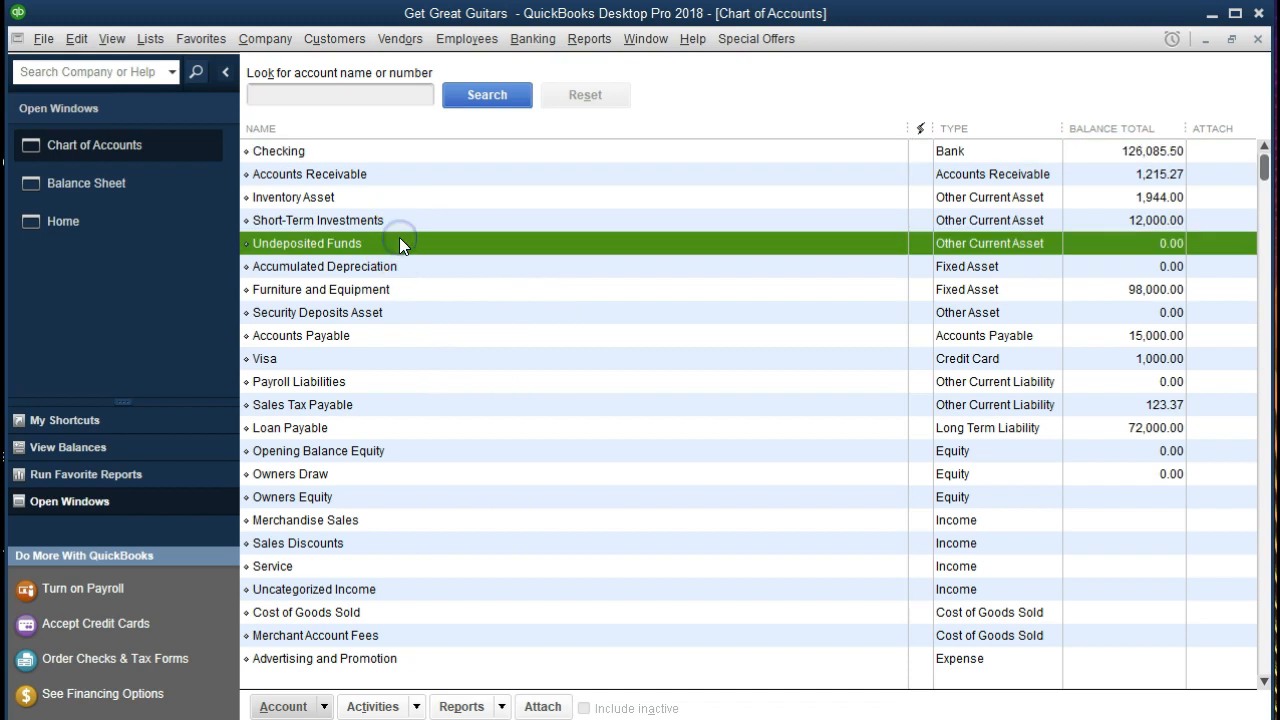
double_click(534, 246)
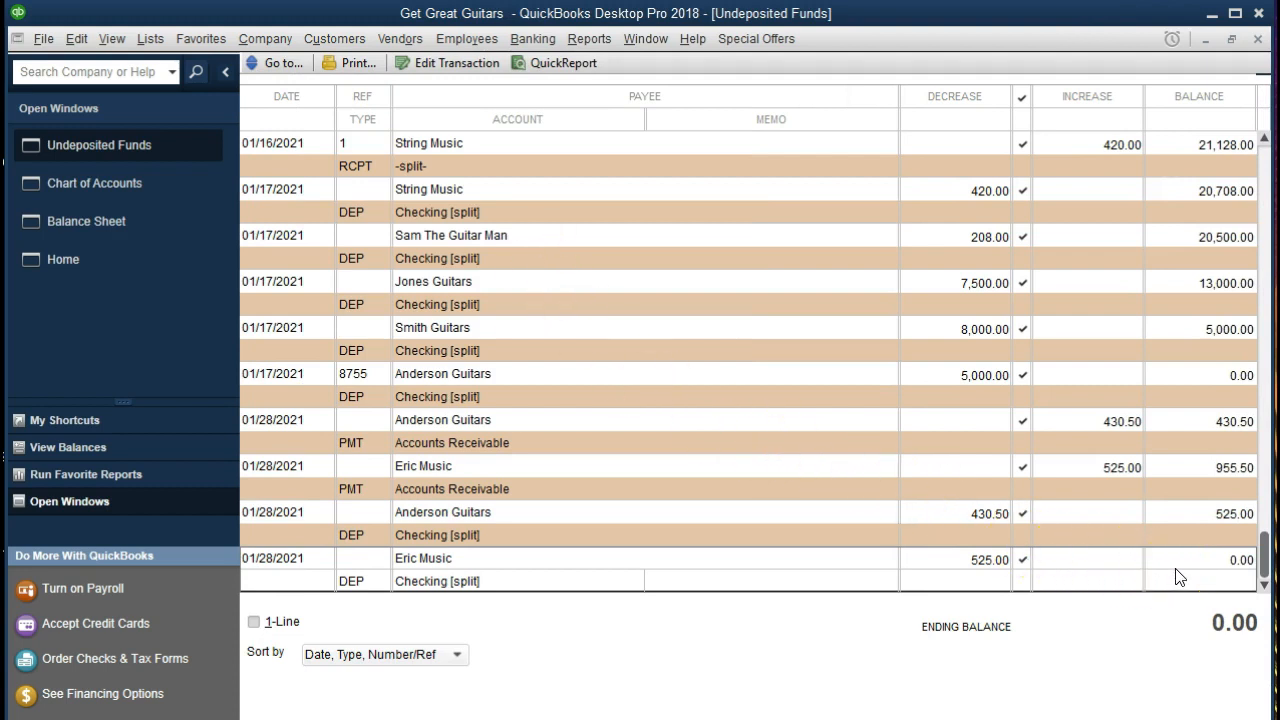
Step: Review the deposit form for the 01/28/2021 Eric Music line, close it and the register, and return to the Home page
double_click(364, 585)
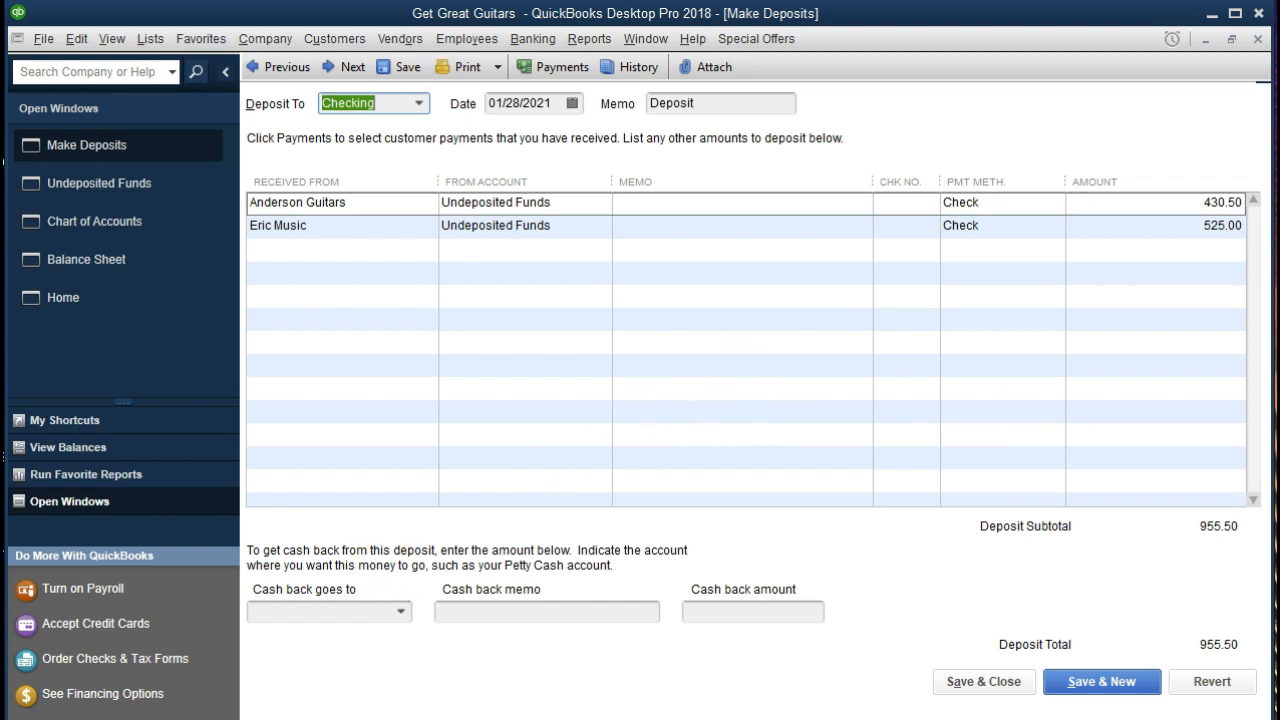
left_click(1258, 40)
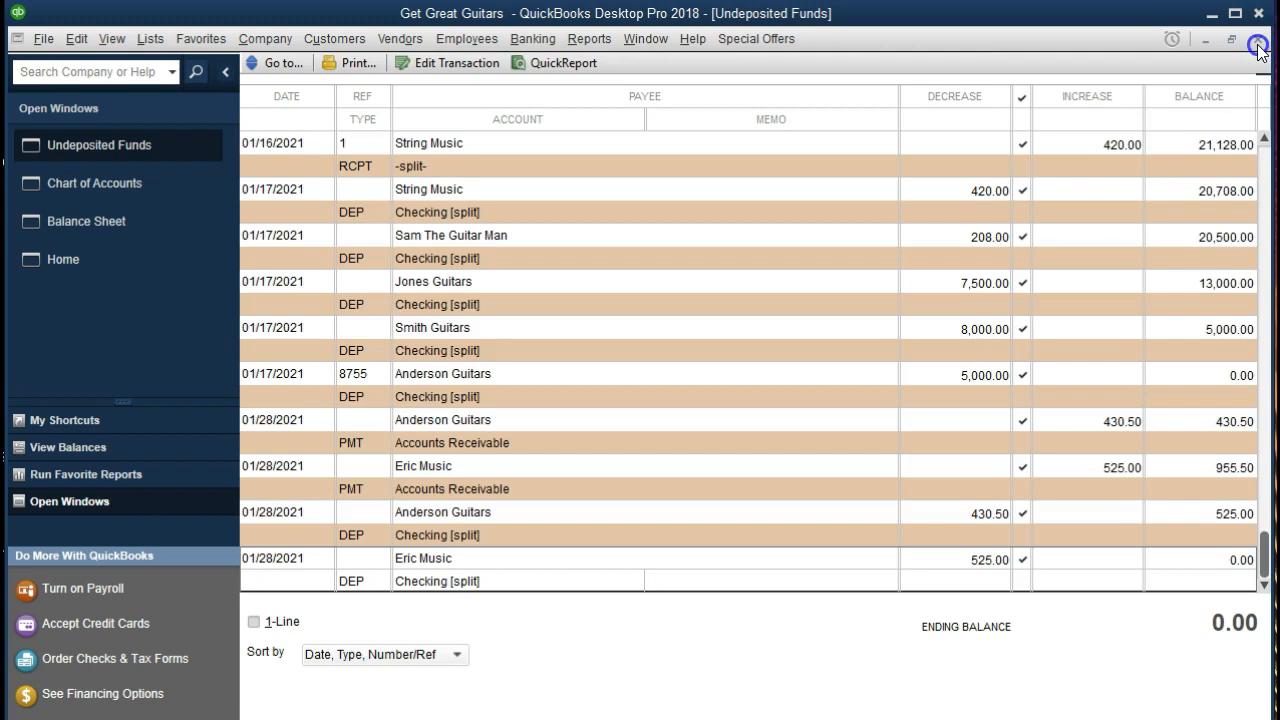
left_click(1258, 42)
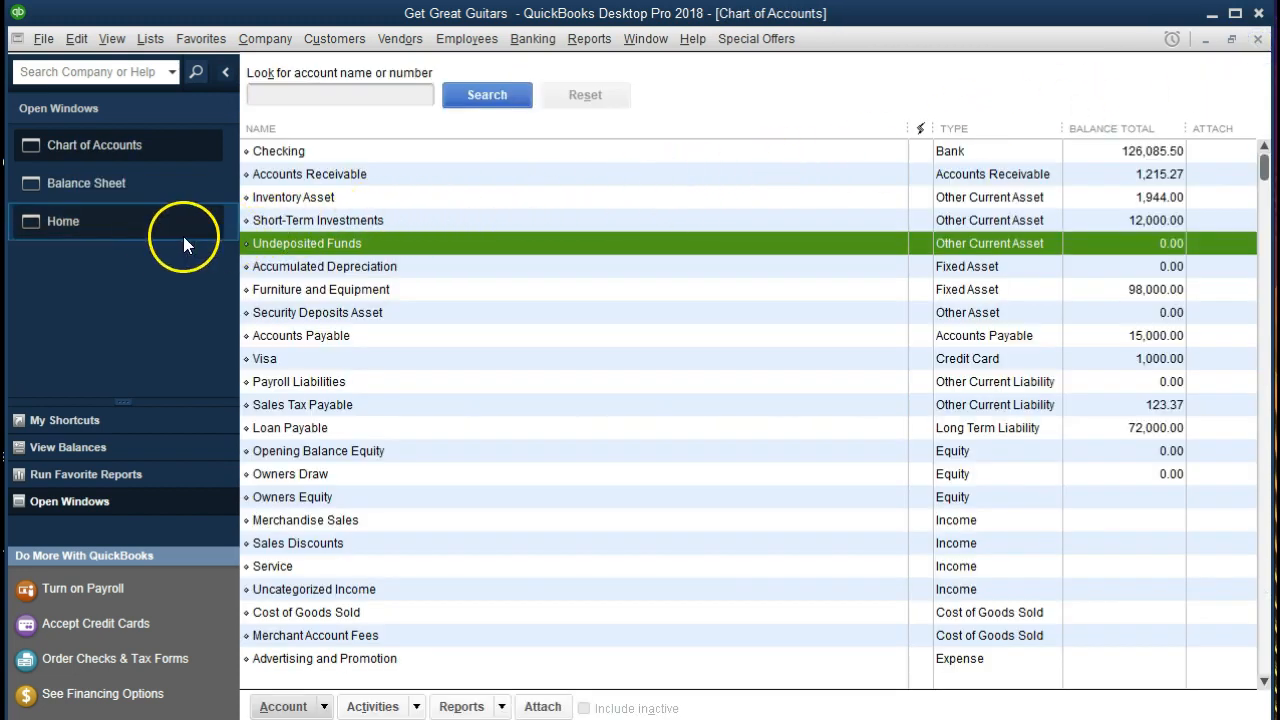
left_click(153, 236)
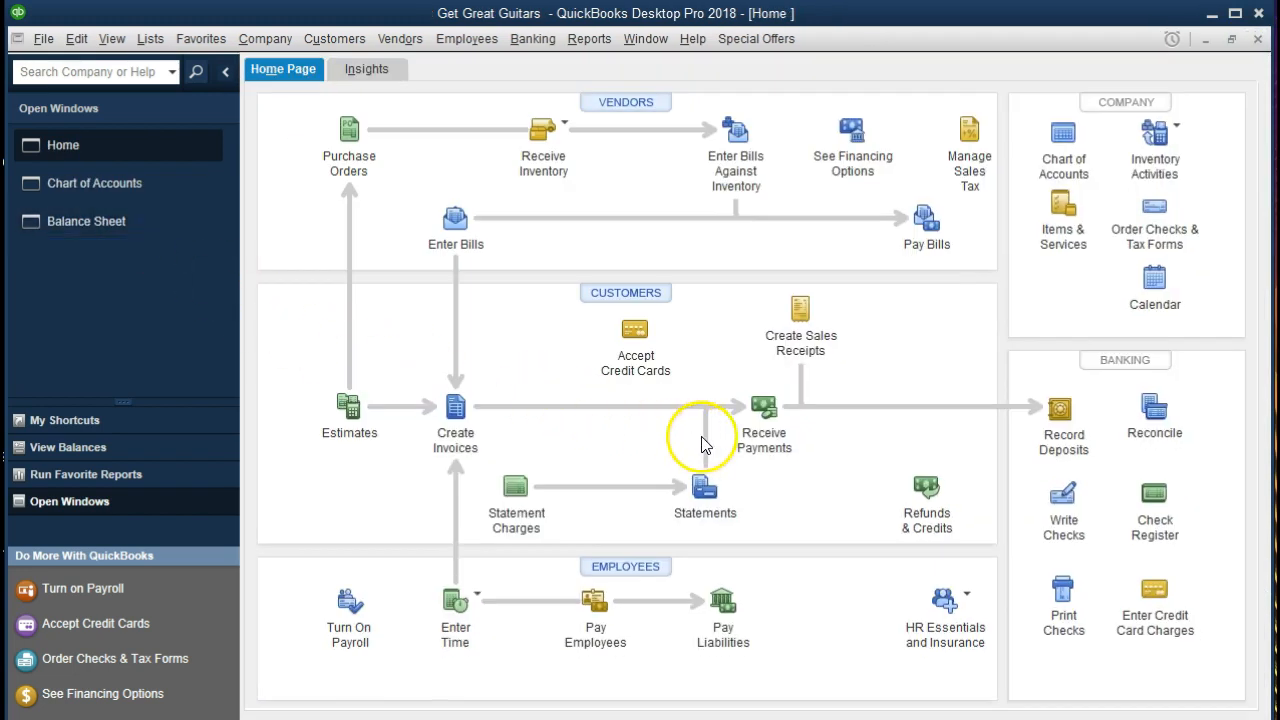
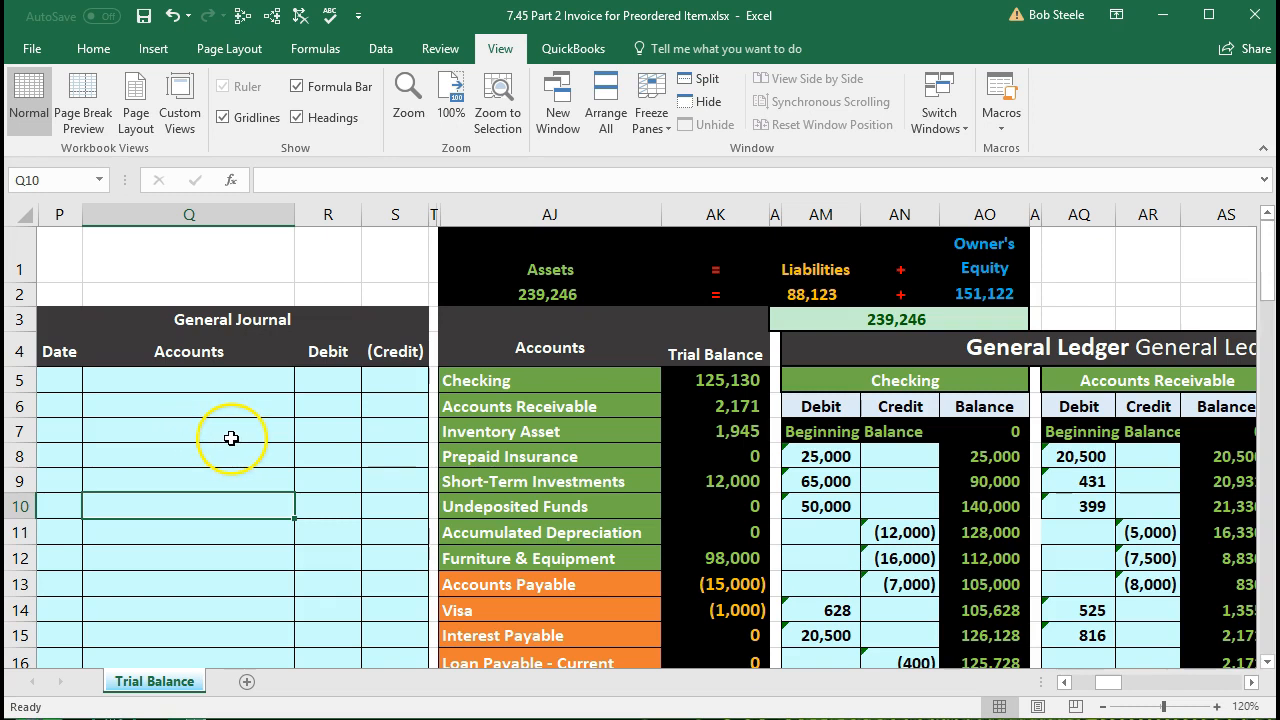
Step: In the Excel workbook, examine the Checking and Undeposited Funds rows of the trial balance
left_click(481, 389)
left_click_drag(481, 389, 677, 380)
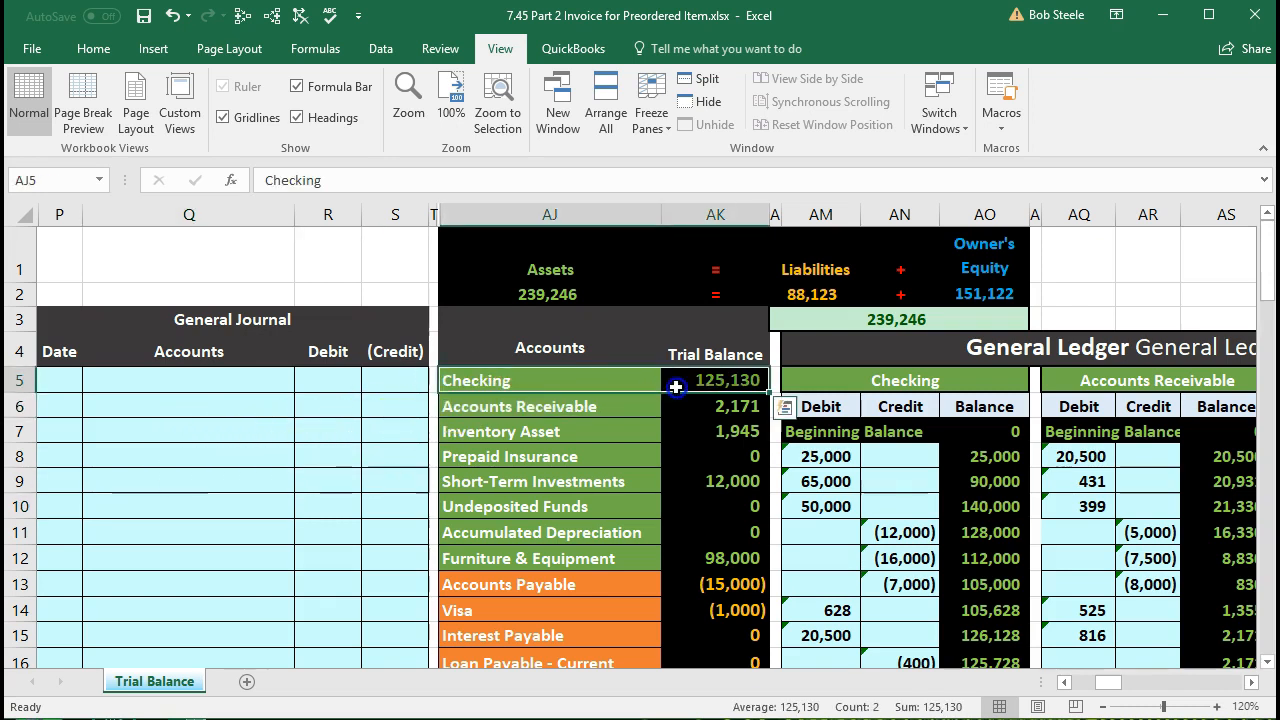
left_click_drag(645, 505, 680, 510)
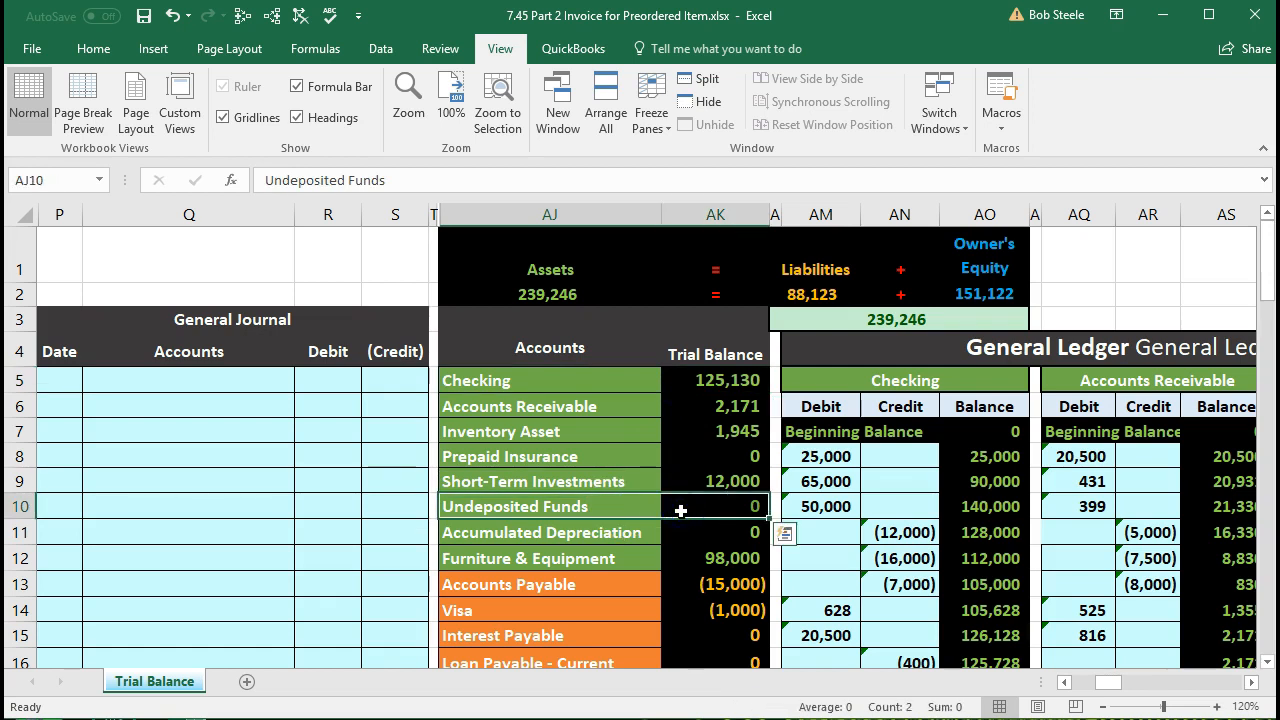
Step: Copy the Undeposited Funds account name from the trial balance into general journal cell Q5 as values only
left_click(643, 511)
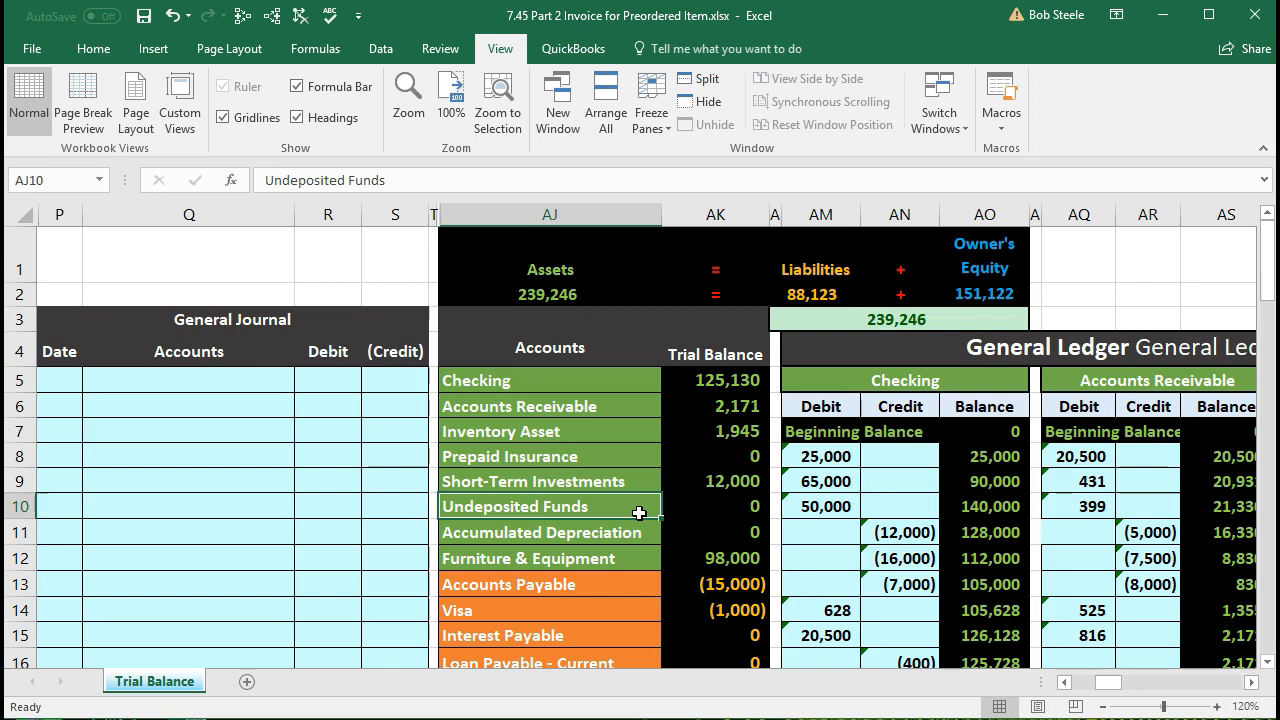
right_click(640, 514)
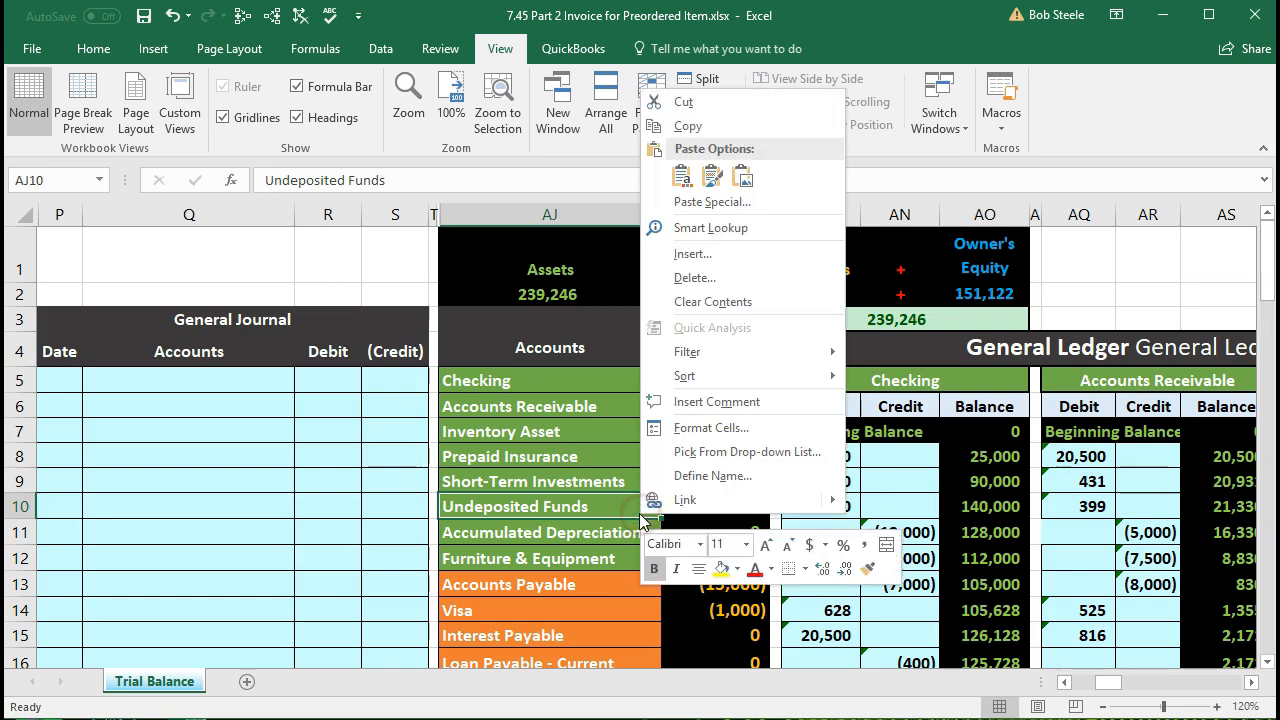
left_click(680, 127)
left_click(239, 379)
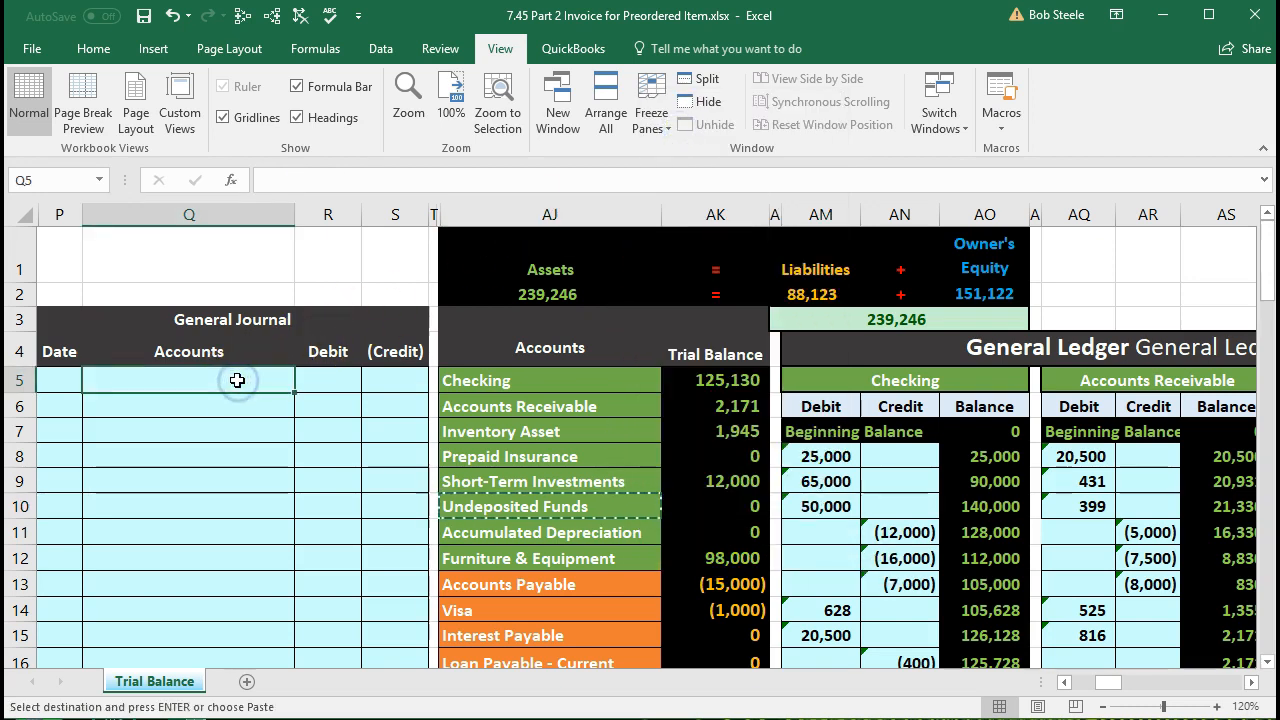
right_click(237, 380)
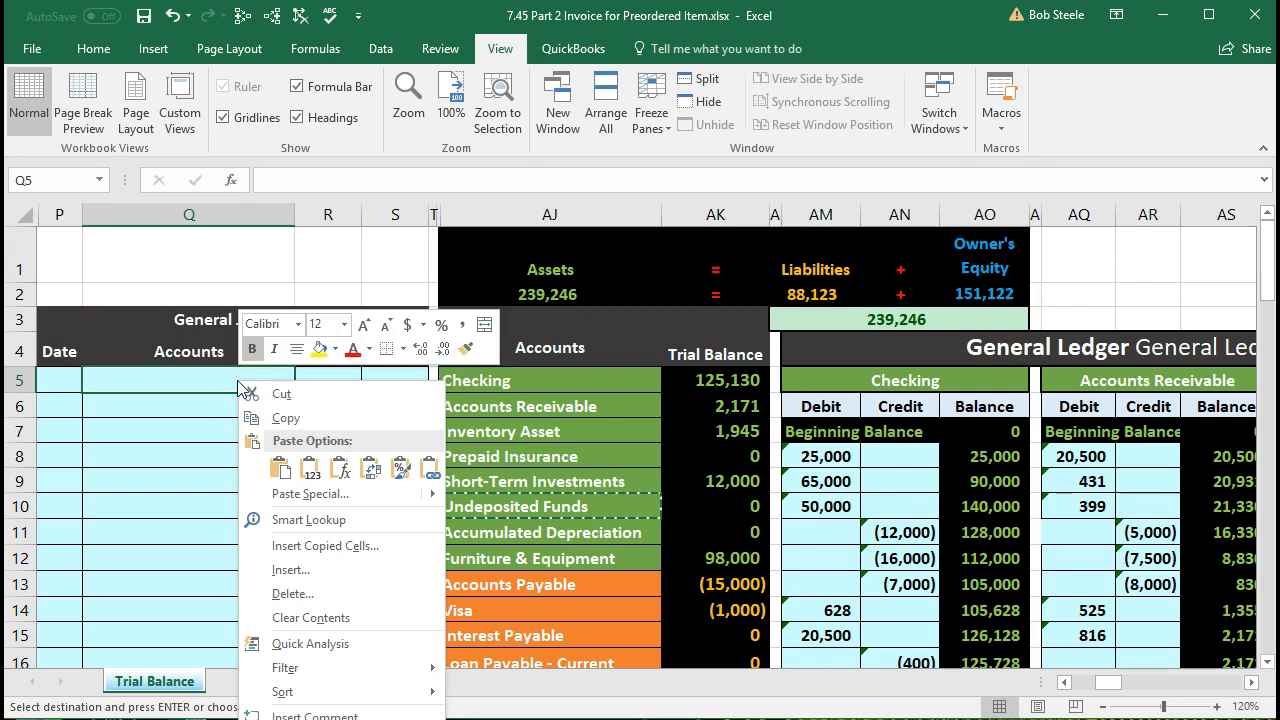
left_click(308, 465)
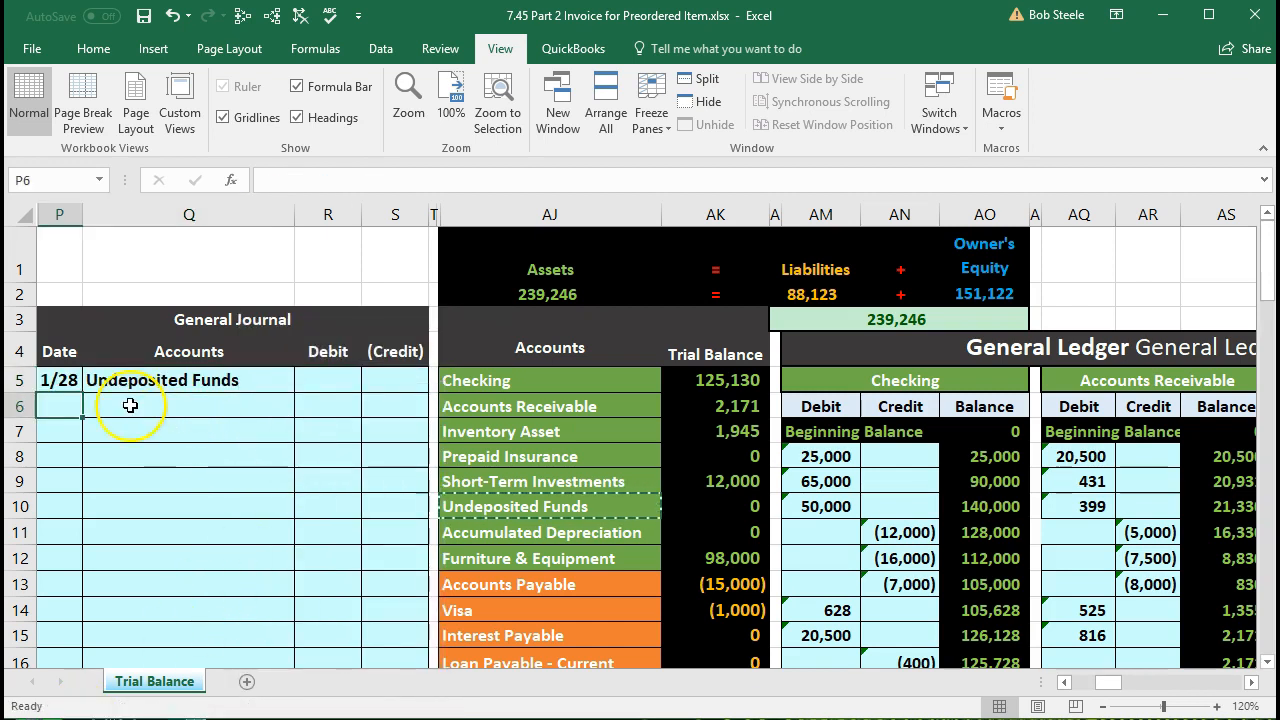
Step: Date the Undeposited Funds journal line 1/28 and enter a debit of 430.5 for it
left_click(55, 379)
left_click(300, 400)
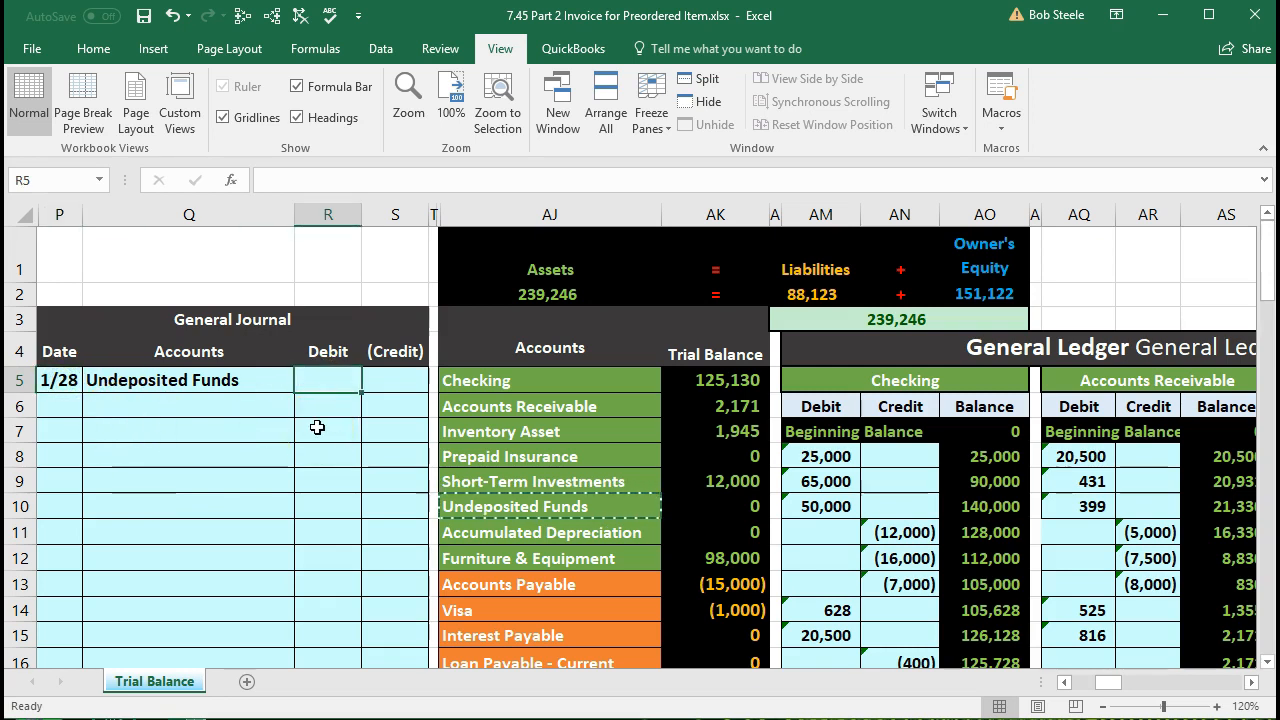
type("43")
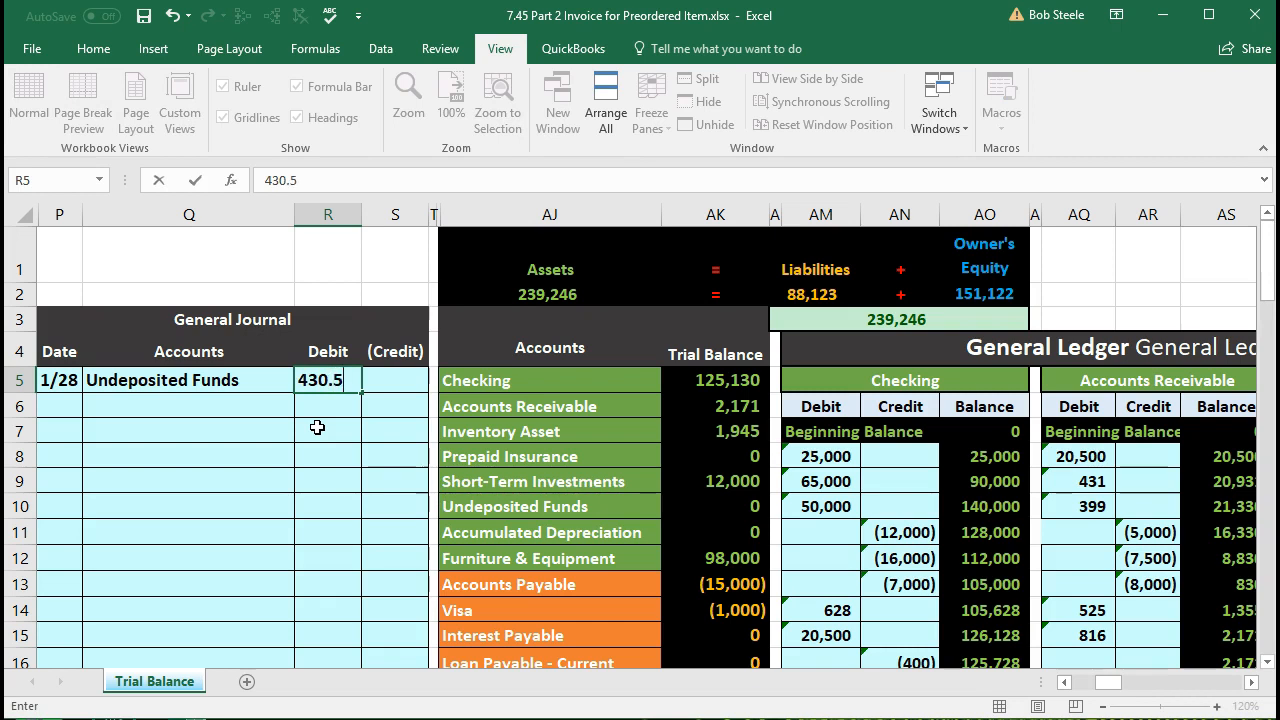
type("0.5")
key("Return")
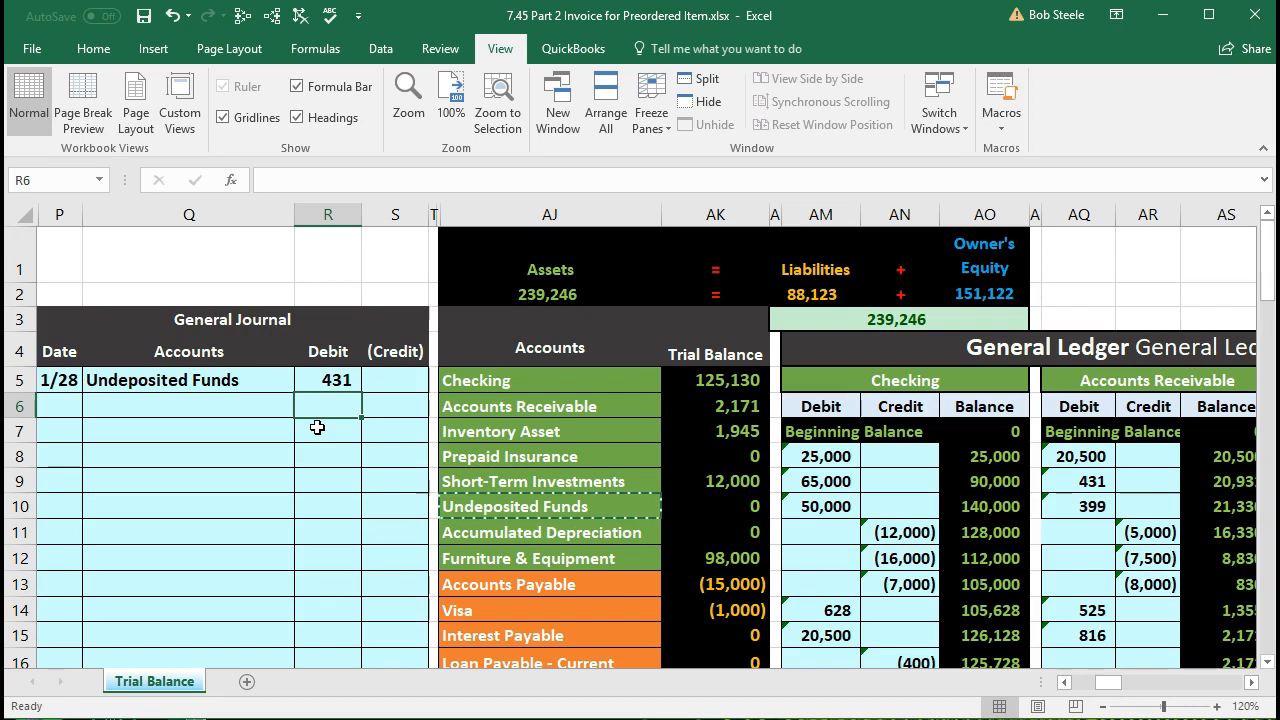
Step: Enter the formula -R5 in general journal credit cell S6 to offset the Undeposited Funds debit
key("Right")
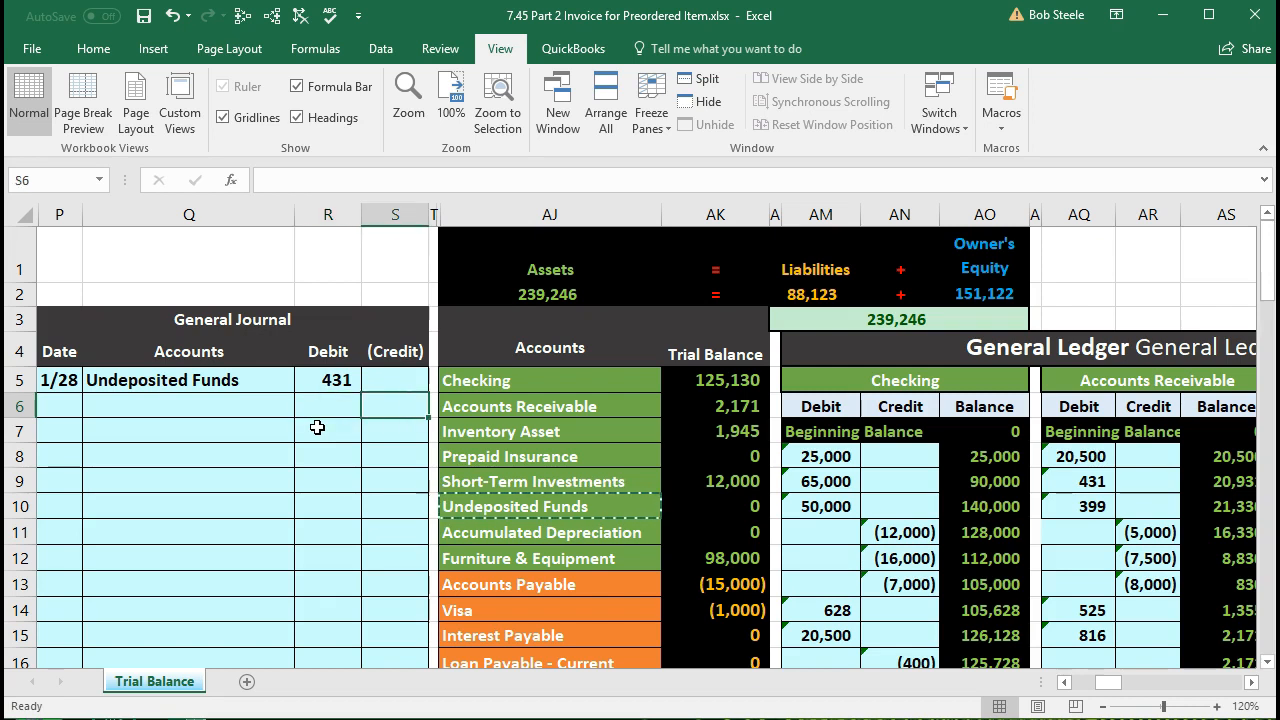
type("-")
key("Left")
key("Up")
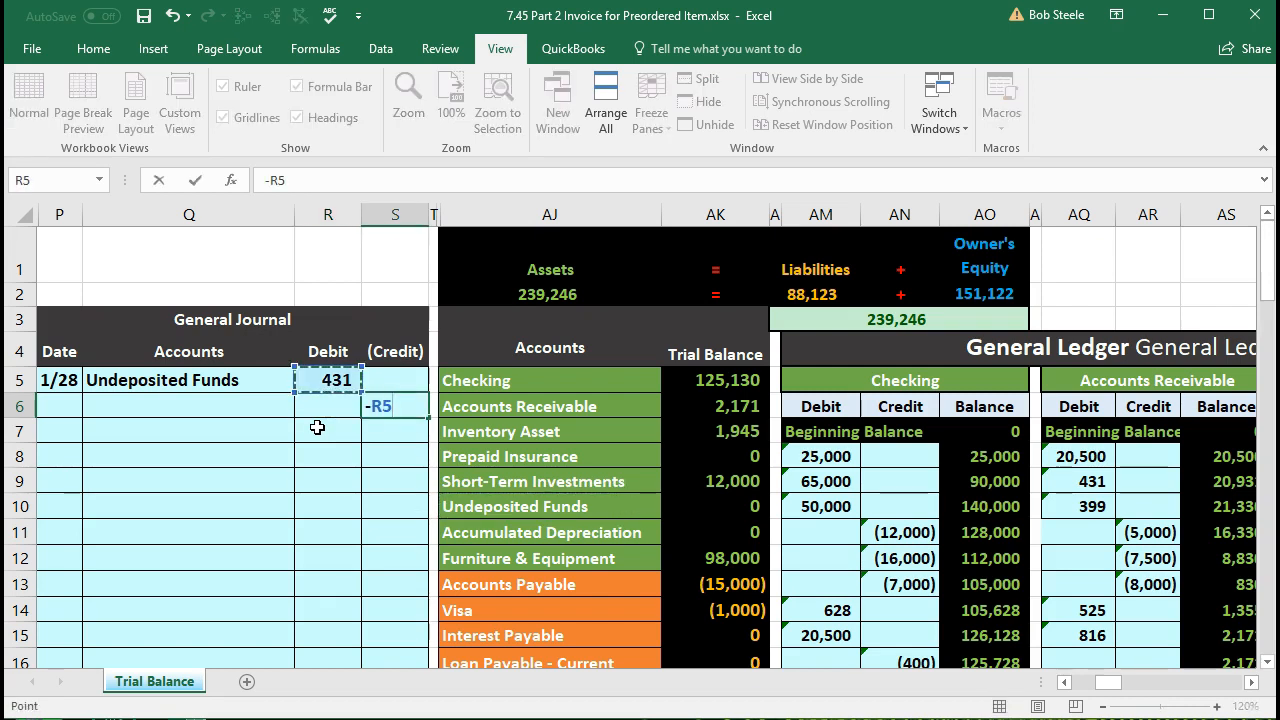
key("Return")
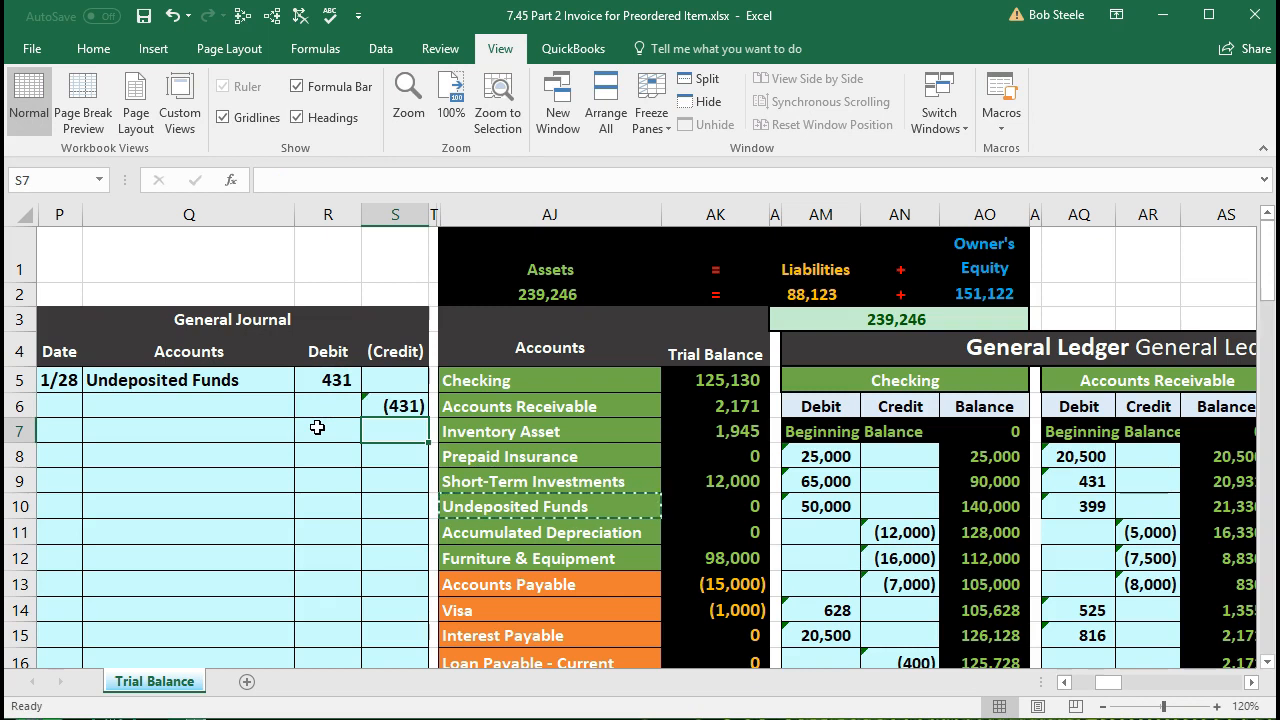
left_click(383, 405)
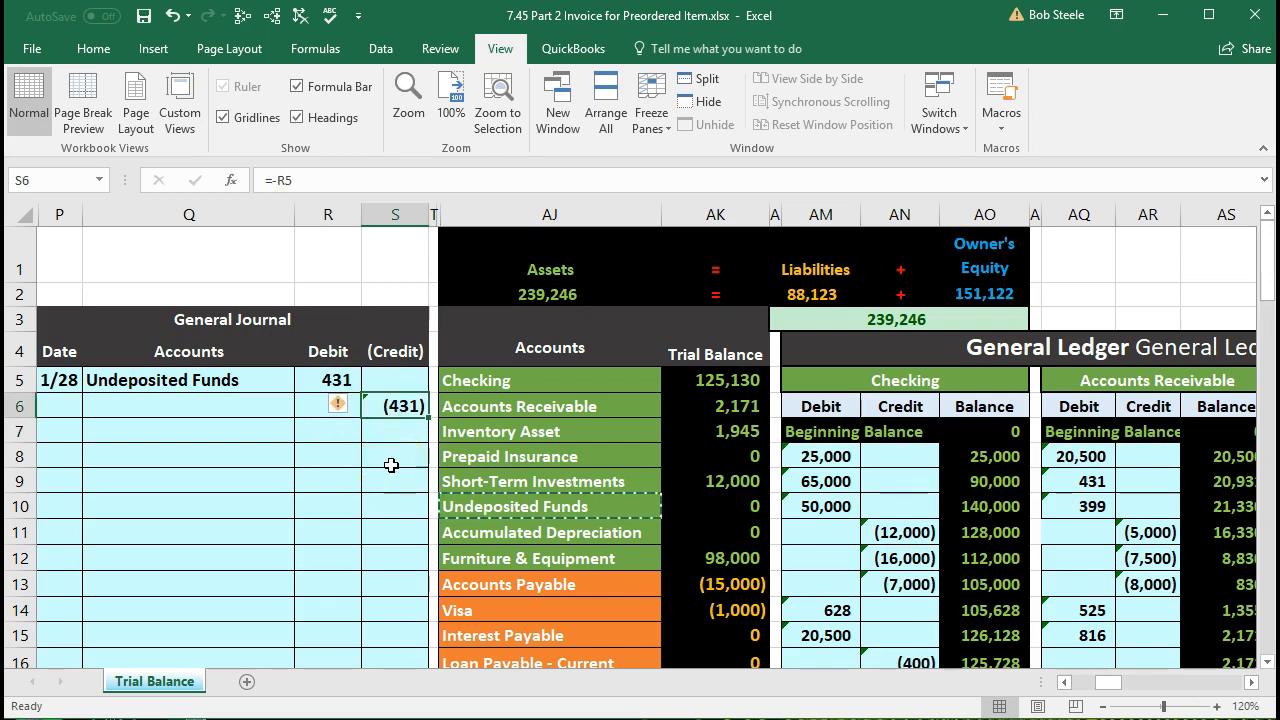
Step: Copy the Accounts Receivable account name from the trial balance into general journal cell Q6 as values only
left_click(527, 405)
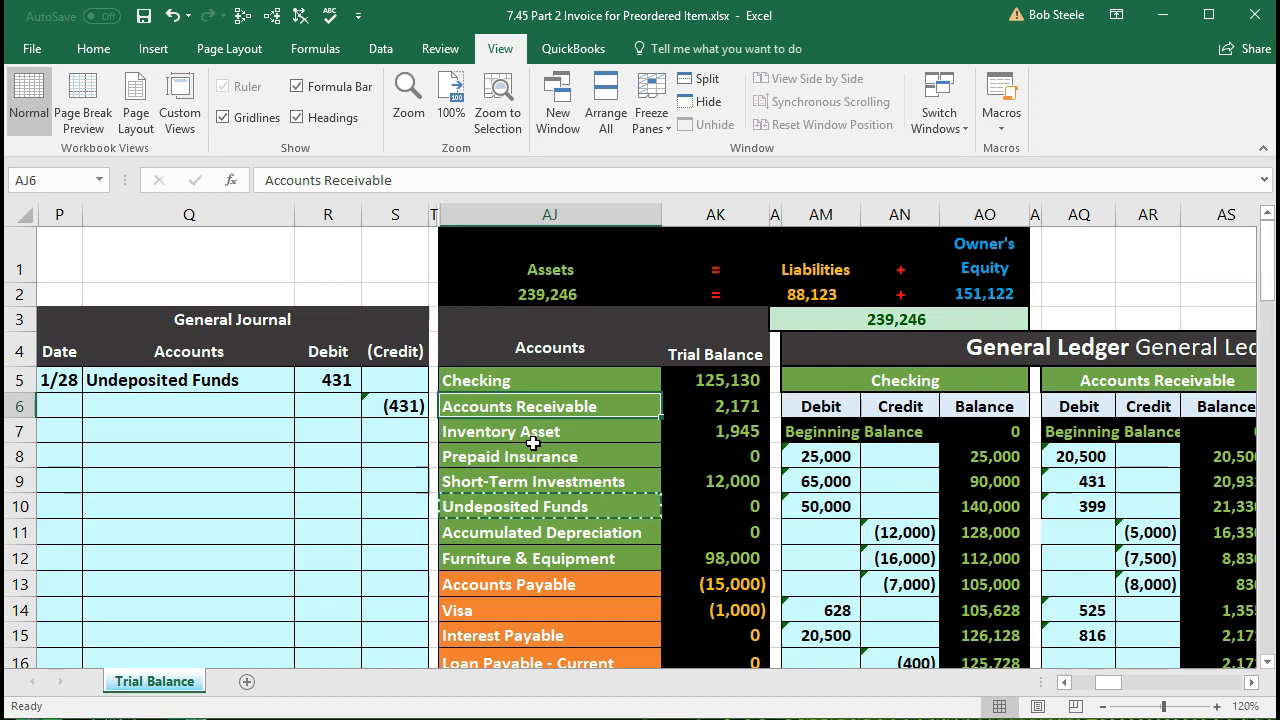
left_click(670, 405)
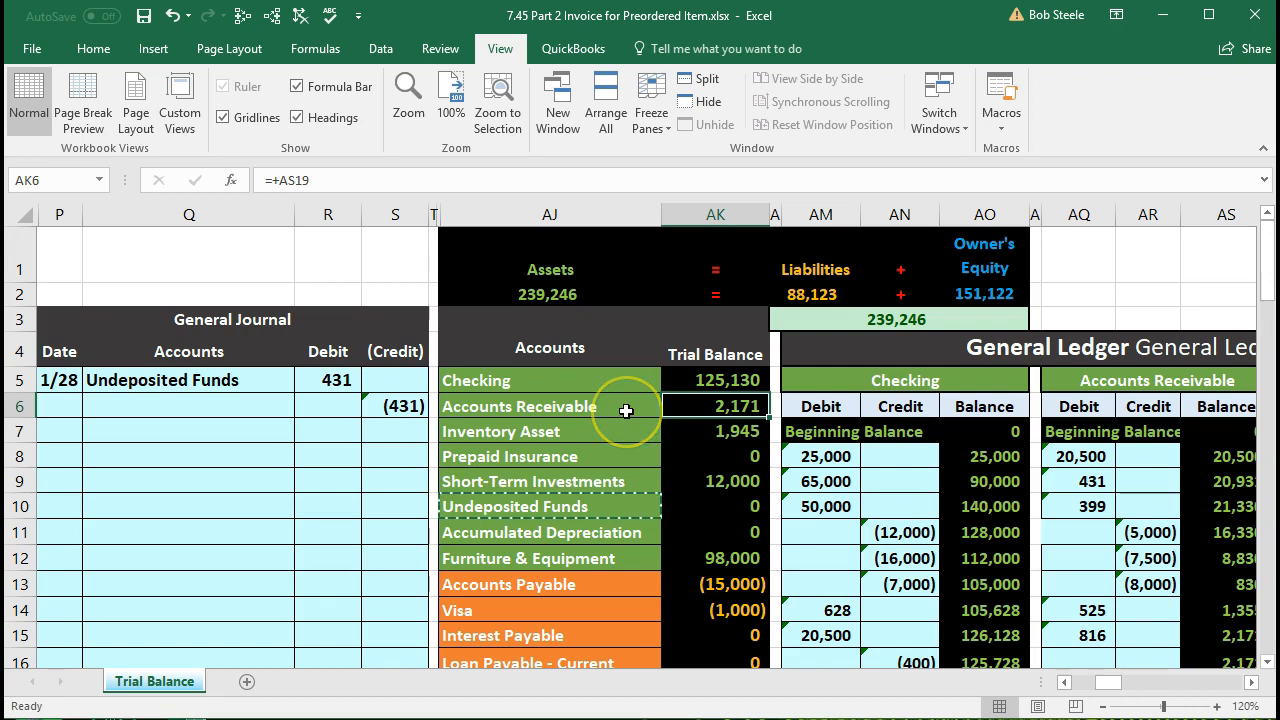
left_click(624, 406)
right_click(624, 406)
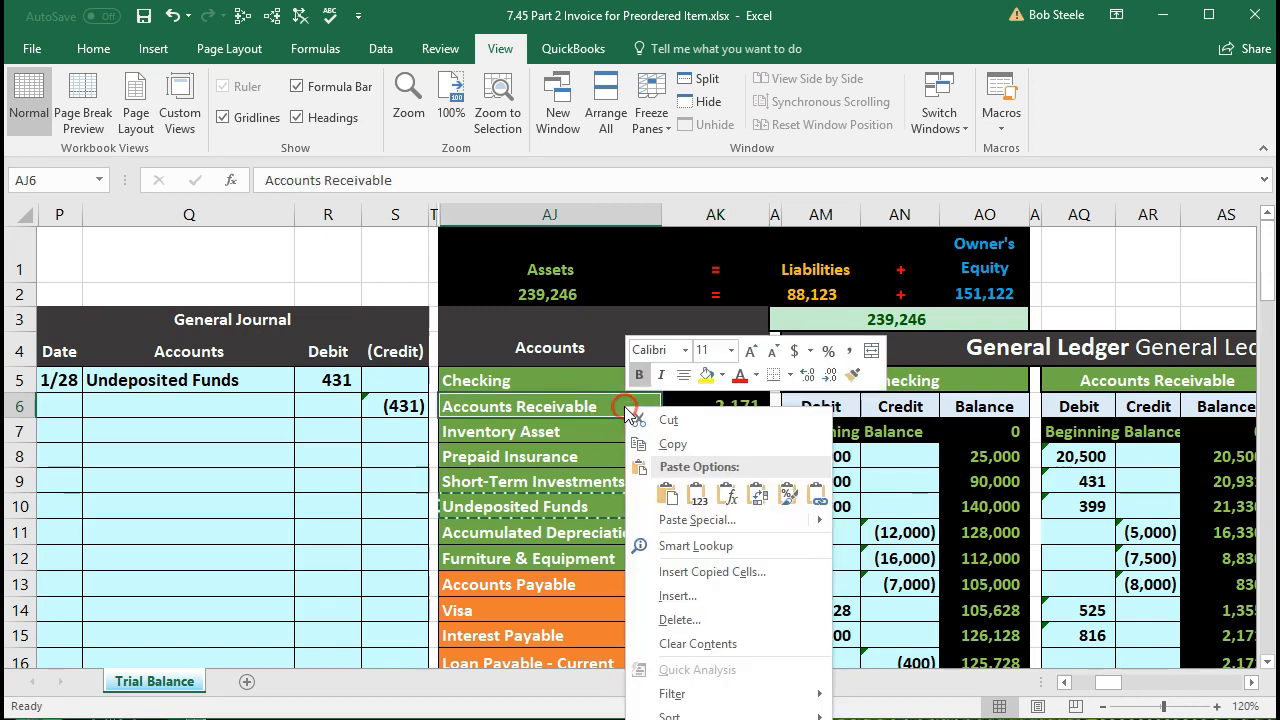
left_click(693, 444)
left_click(253, 408)
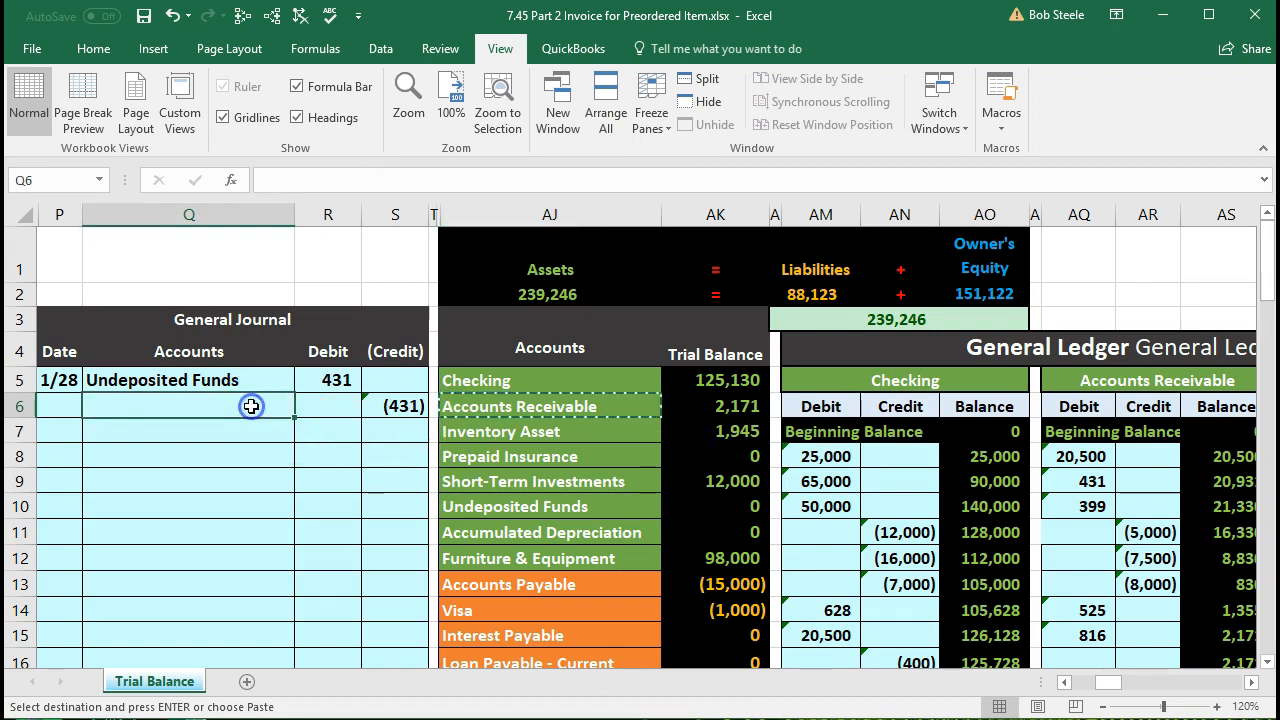
right_click(251, 406)
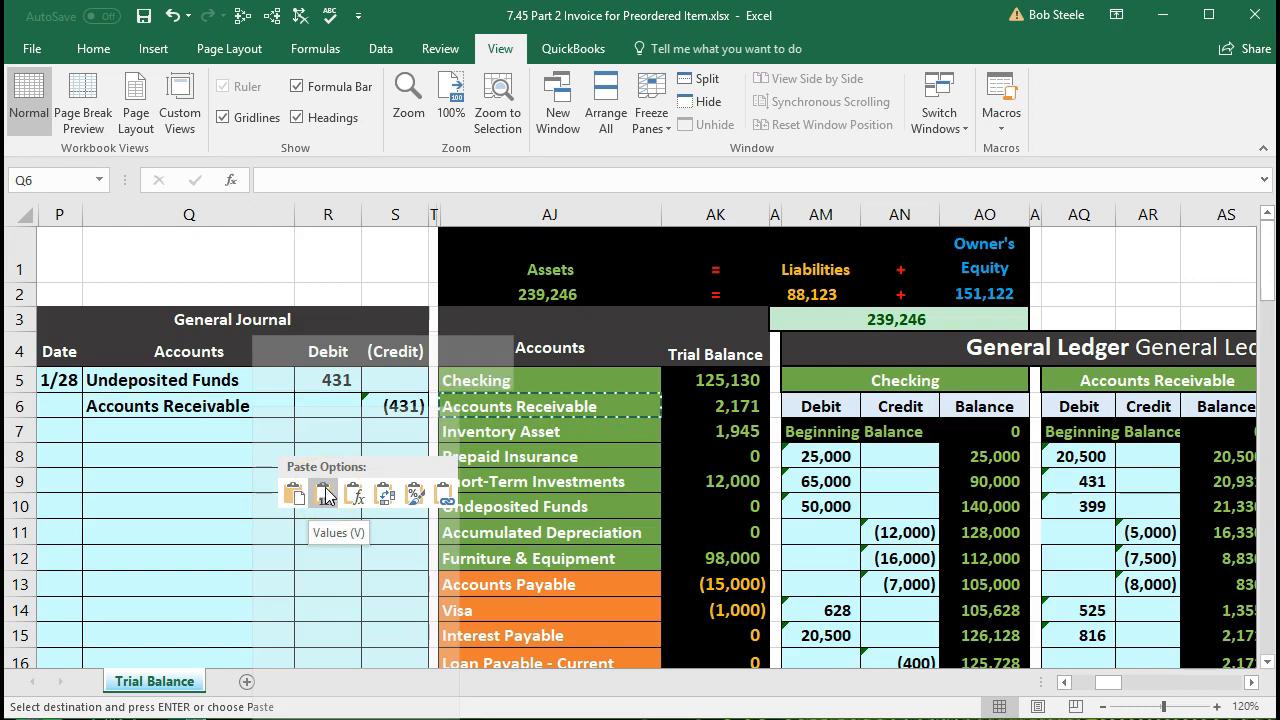
left_click(325, 494)
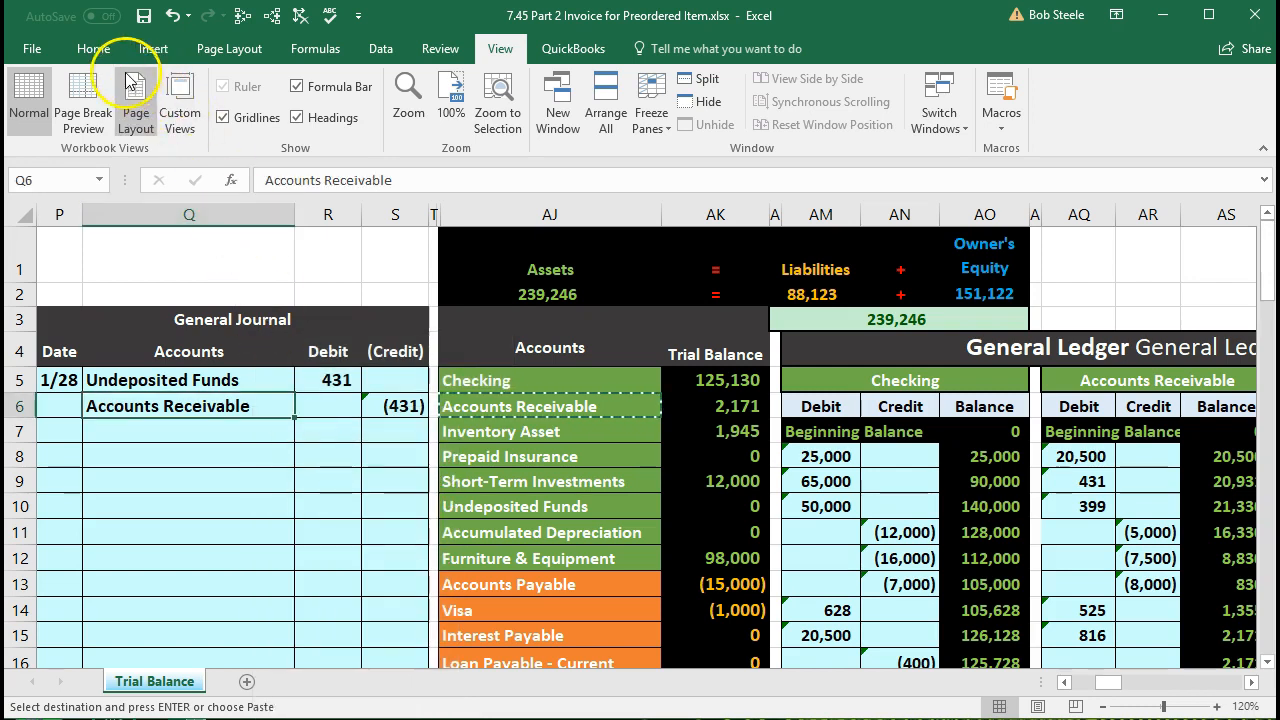
Step: Indent the Accounts Receivable account name in general journal cell Q6 by one level and look over the two-line entry
left_click(95, 48)
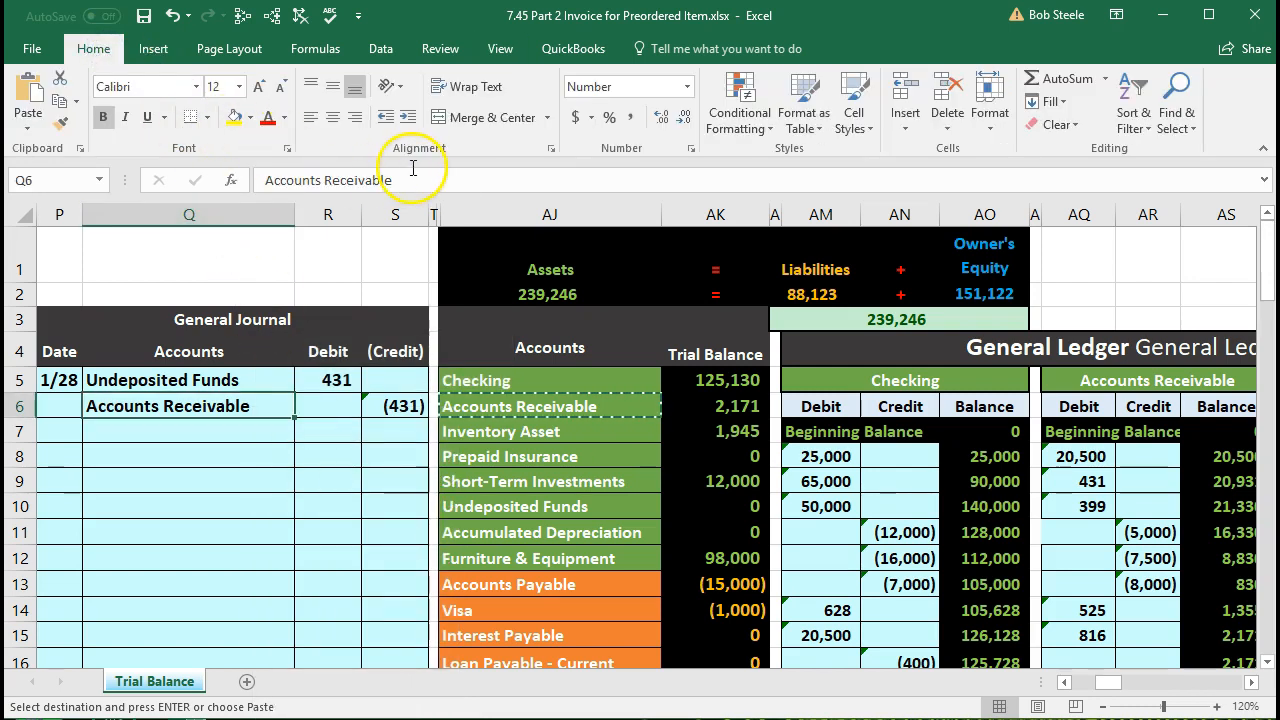
left_click(410, 117)
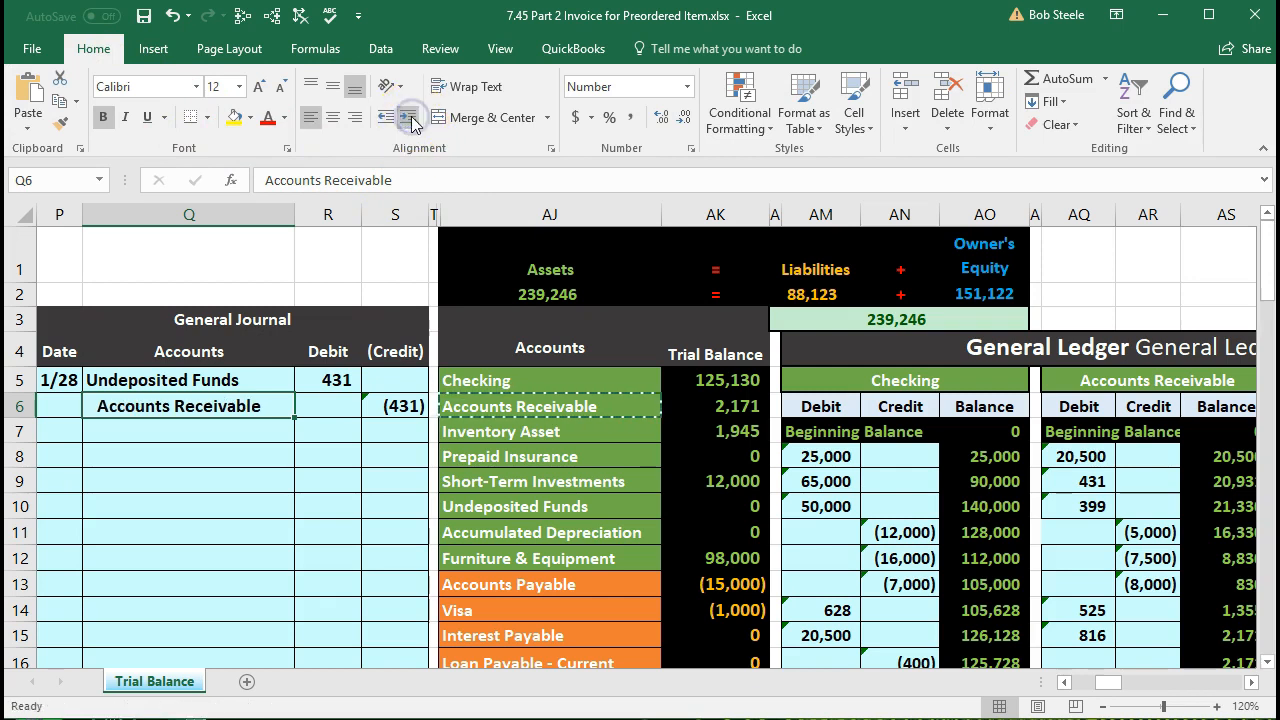
left_click_drag(248, 379, 365, 403)
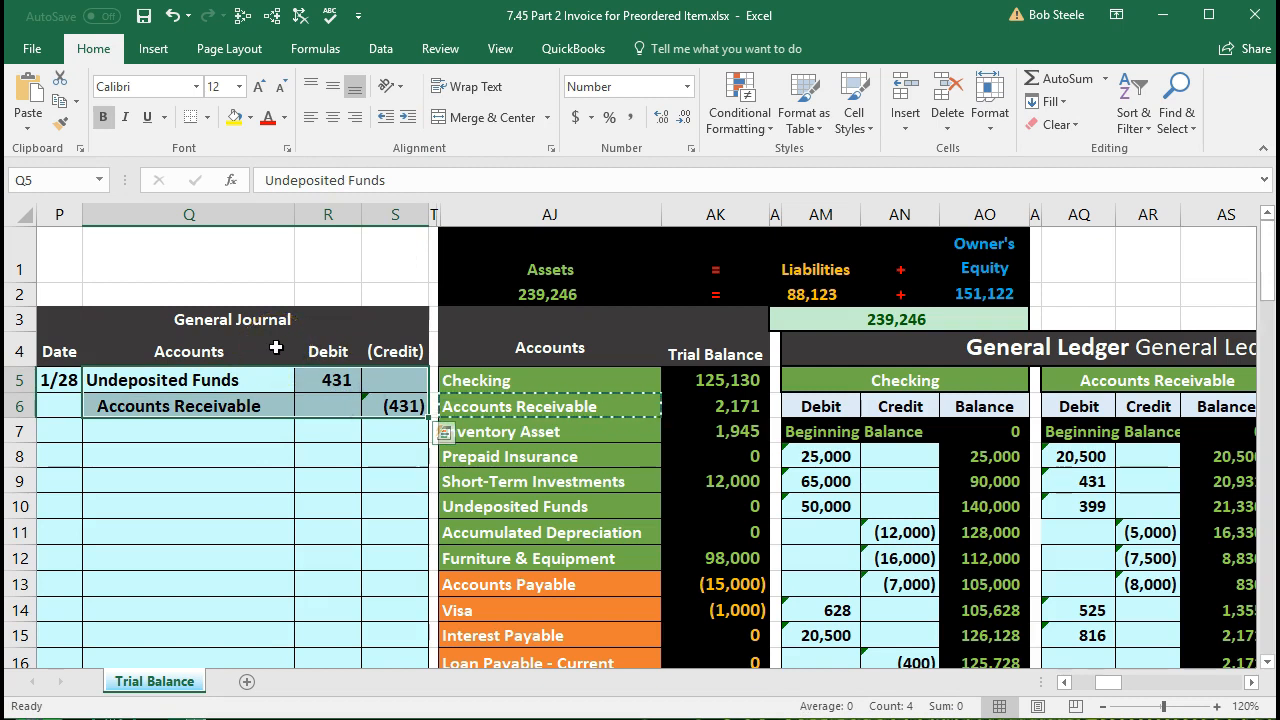
left_click(286, 436)
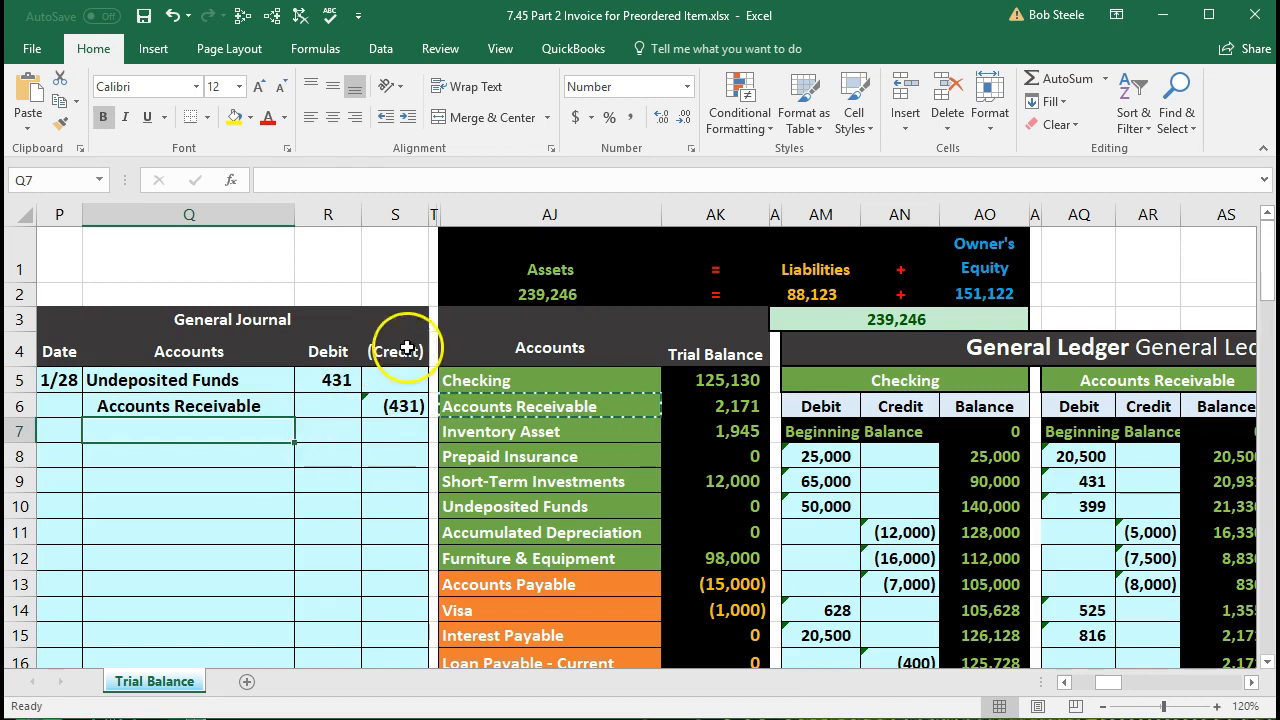
Step: Freeze the worksheet panes at cell AJ1 so the general journal columns stay in view
left_click(480, 264)
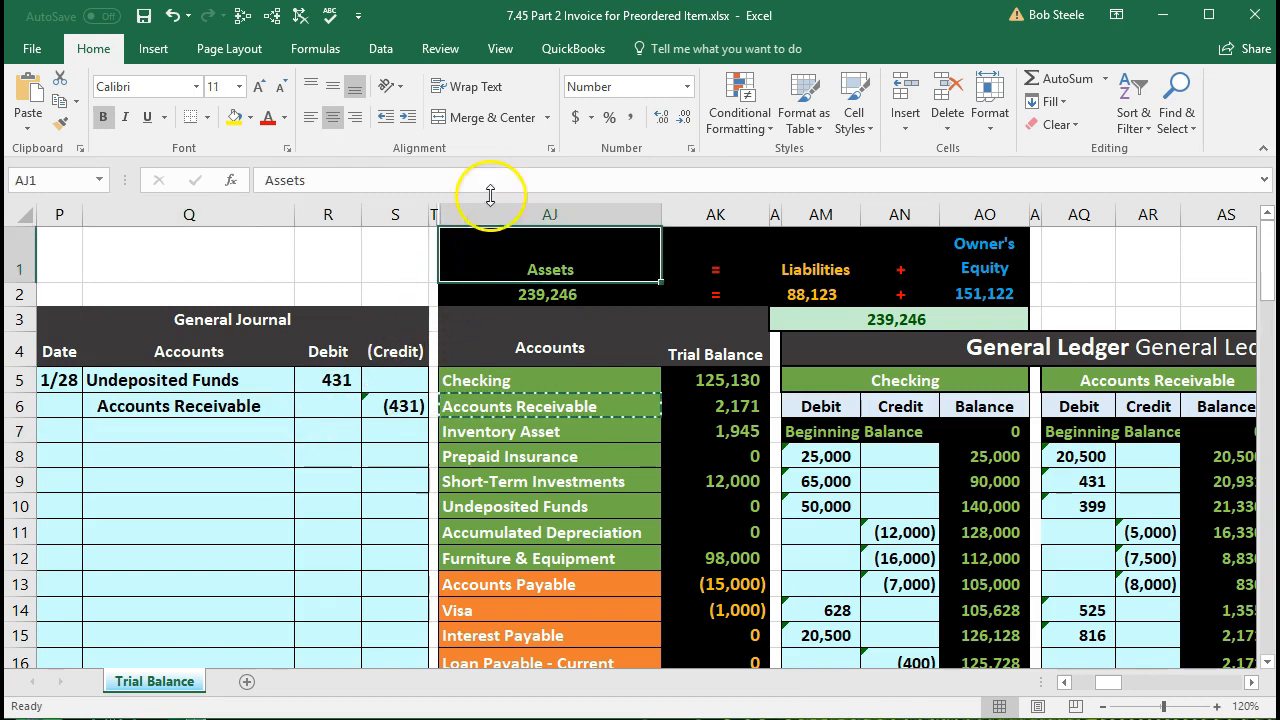
left_click(502, 50)
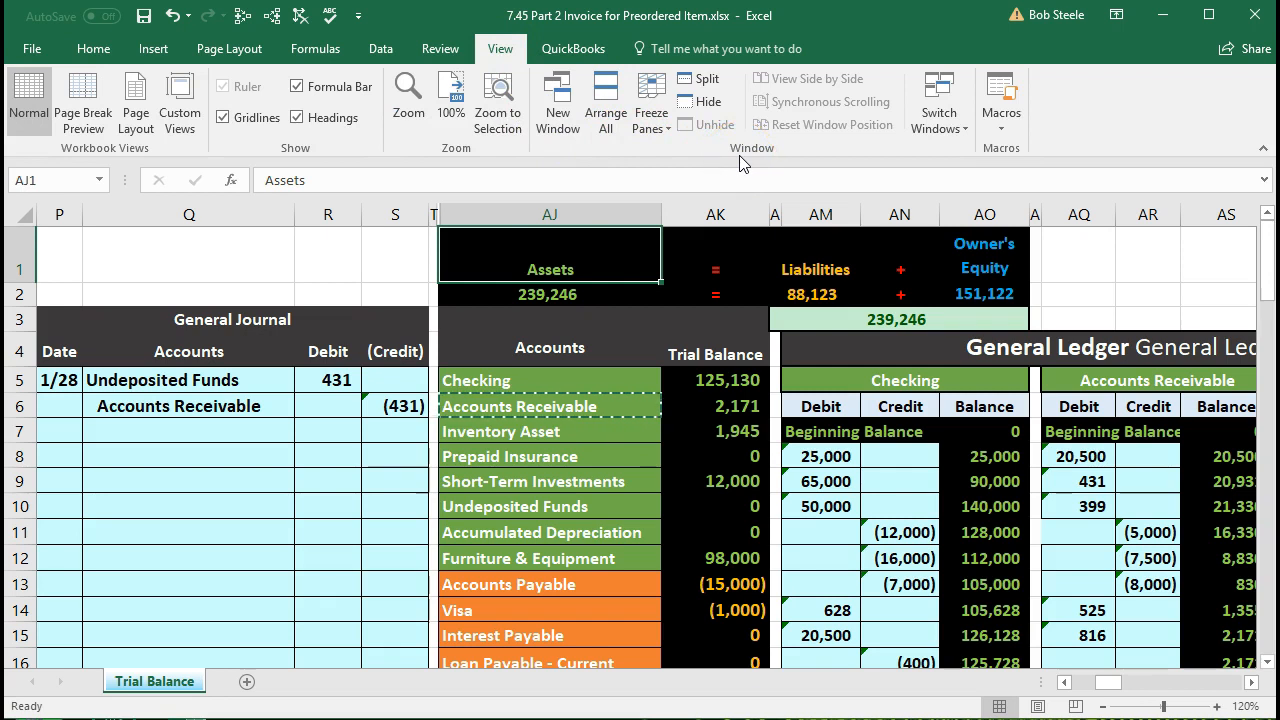
left_click(651, 125)
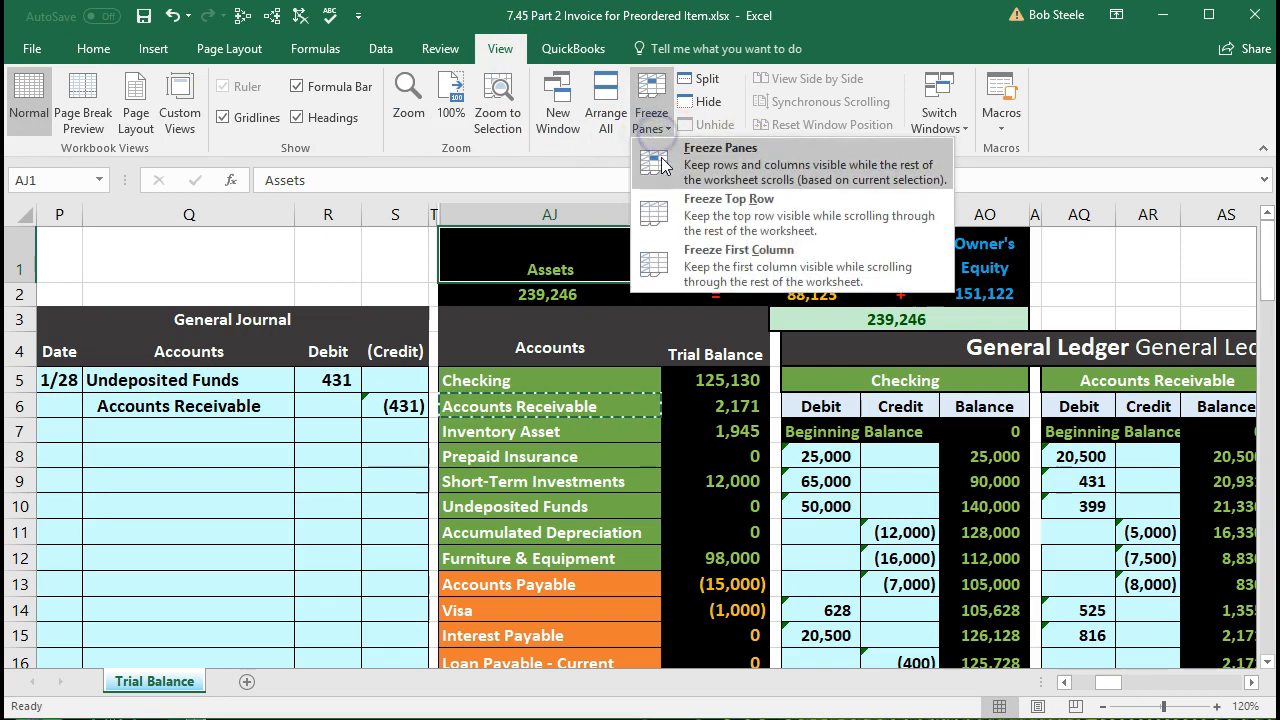
left_click(760, 167)
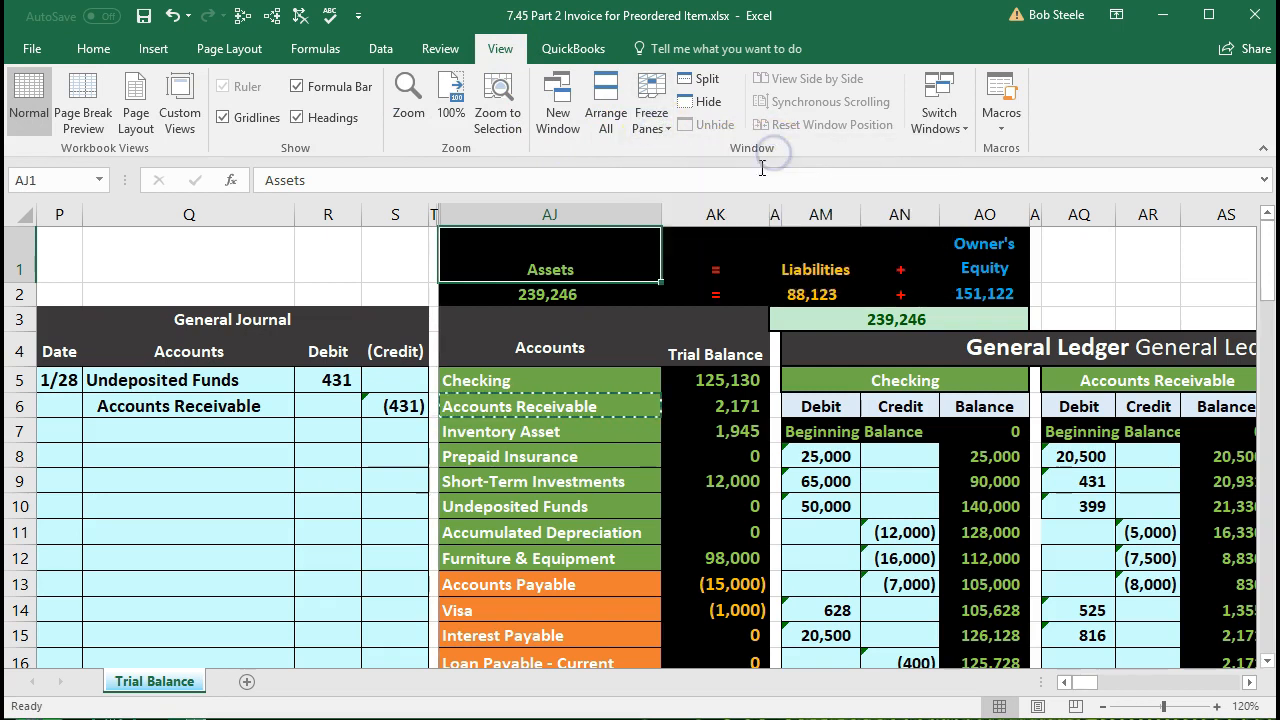
left_click(328, 455)
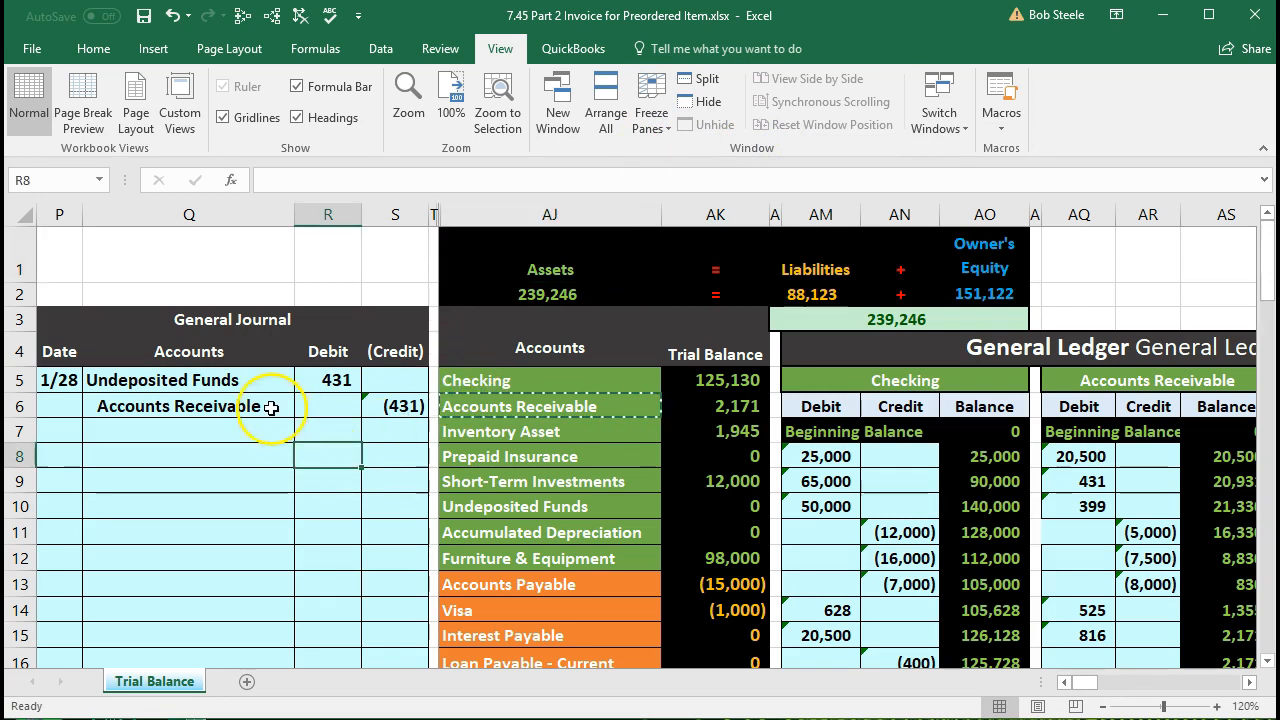
Step: Post the journal debit to the Undeposited Funds ledger by entering =R5 in its next empty debit cell, AU29
left_click(477, 506)
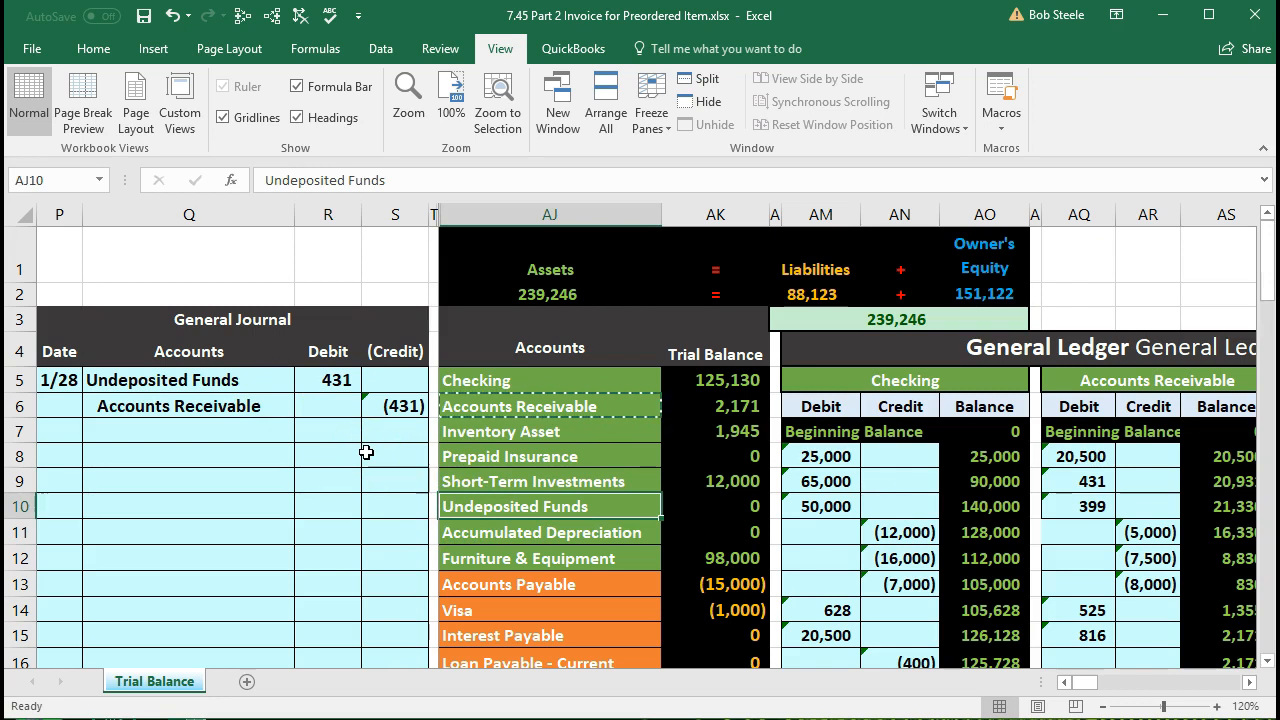
key("Right")
key("Right")
key("Right")
key("Right")
key("Right")
key("Right")
key("Right")
key("Right")
key("Right")
key("Right")
key("Right")
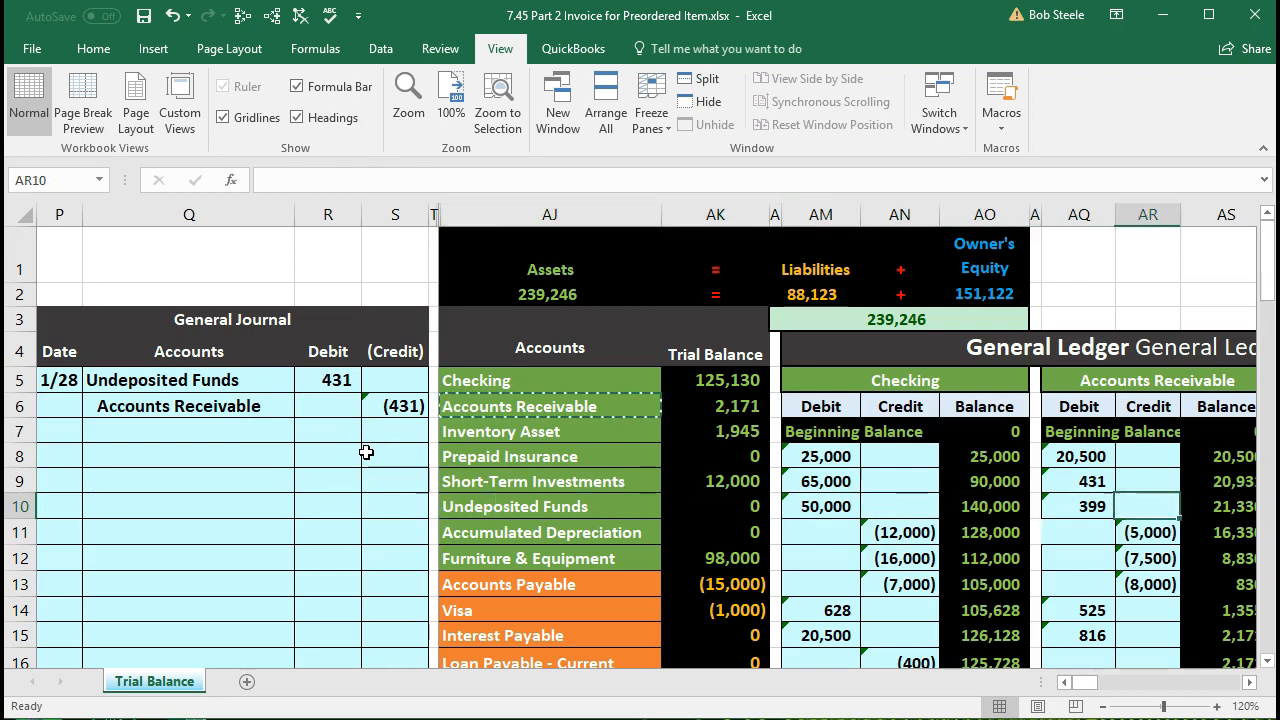
key("Right")
key("Right")
key("Right")
key("Right")
key("Right")
key("Right")
key("Right")
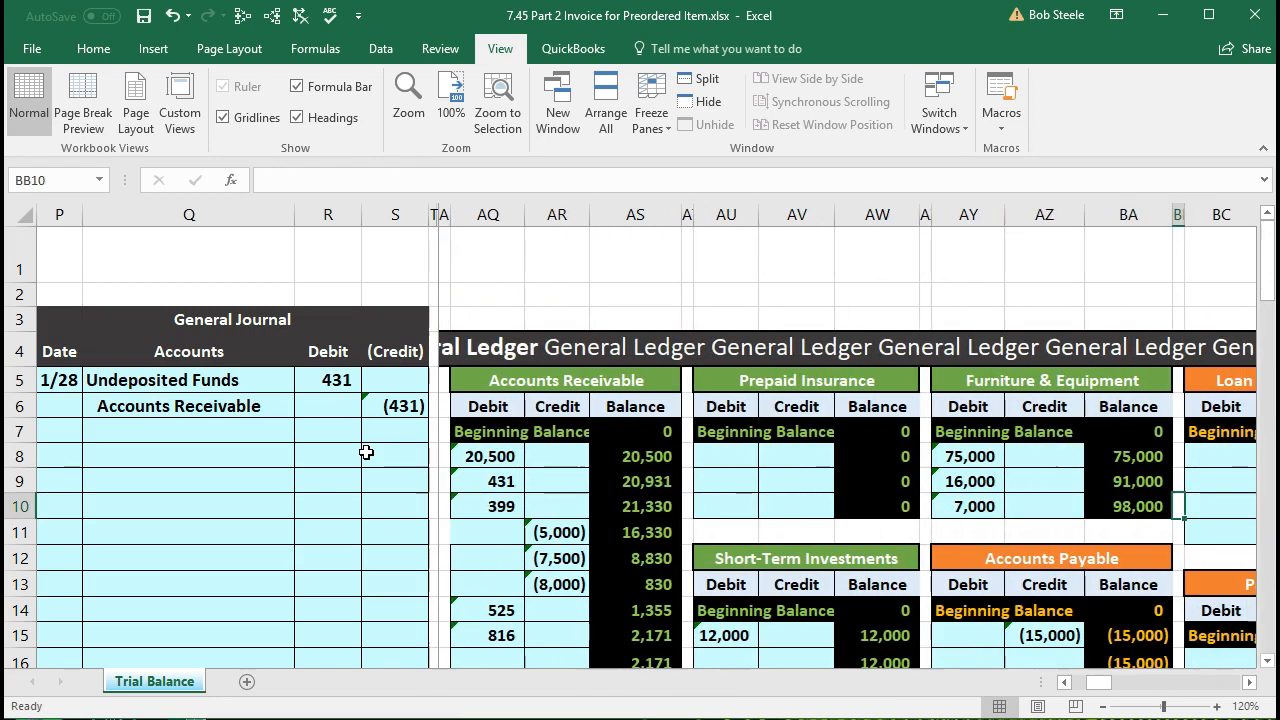
scroll(640, 486, "down", 4)
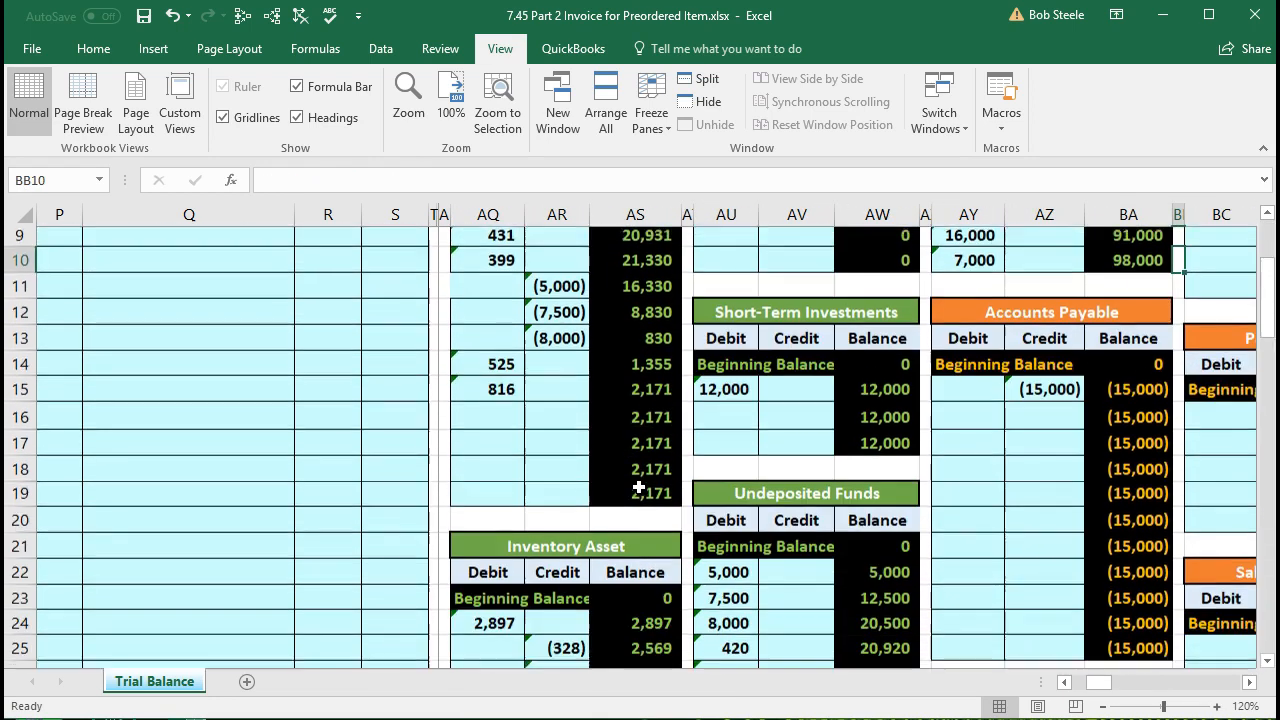
scroll(638, 488, "down", 2)
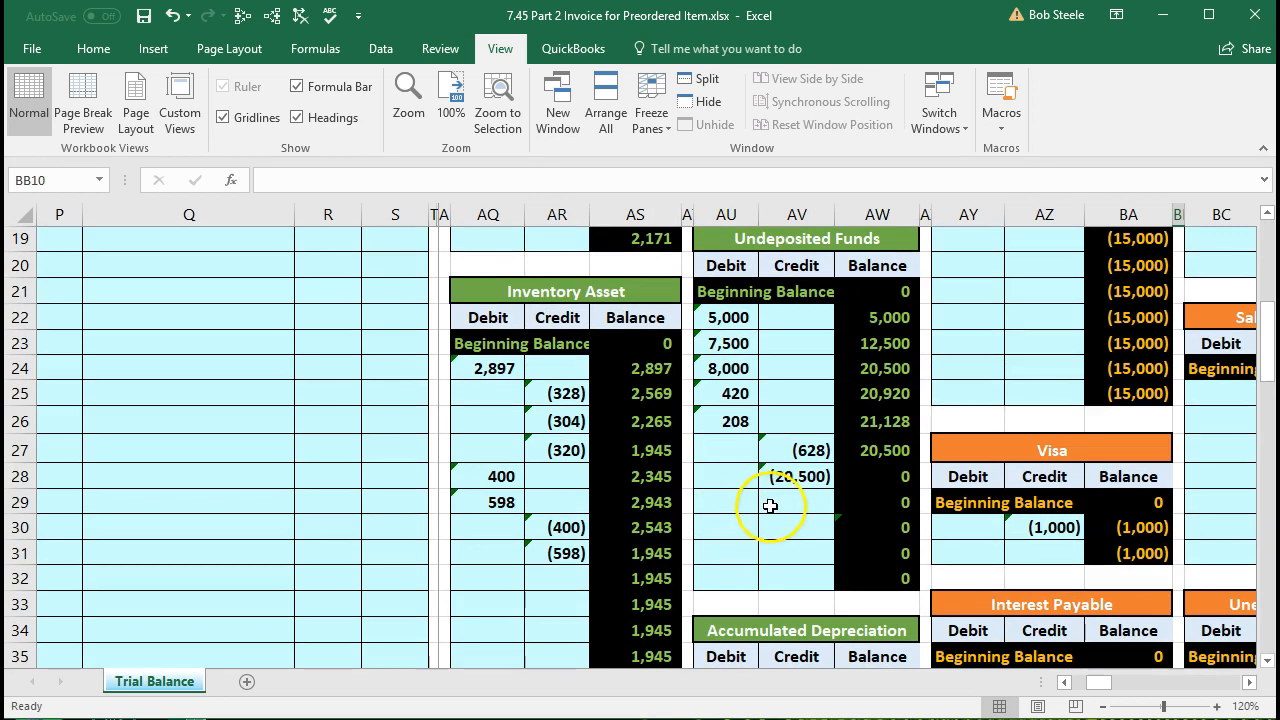
left_click(727, 502)
scroll(727, 501, "up", 2)
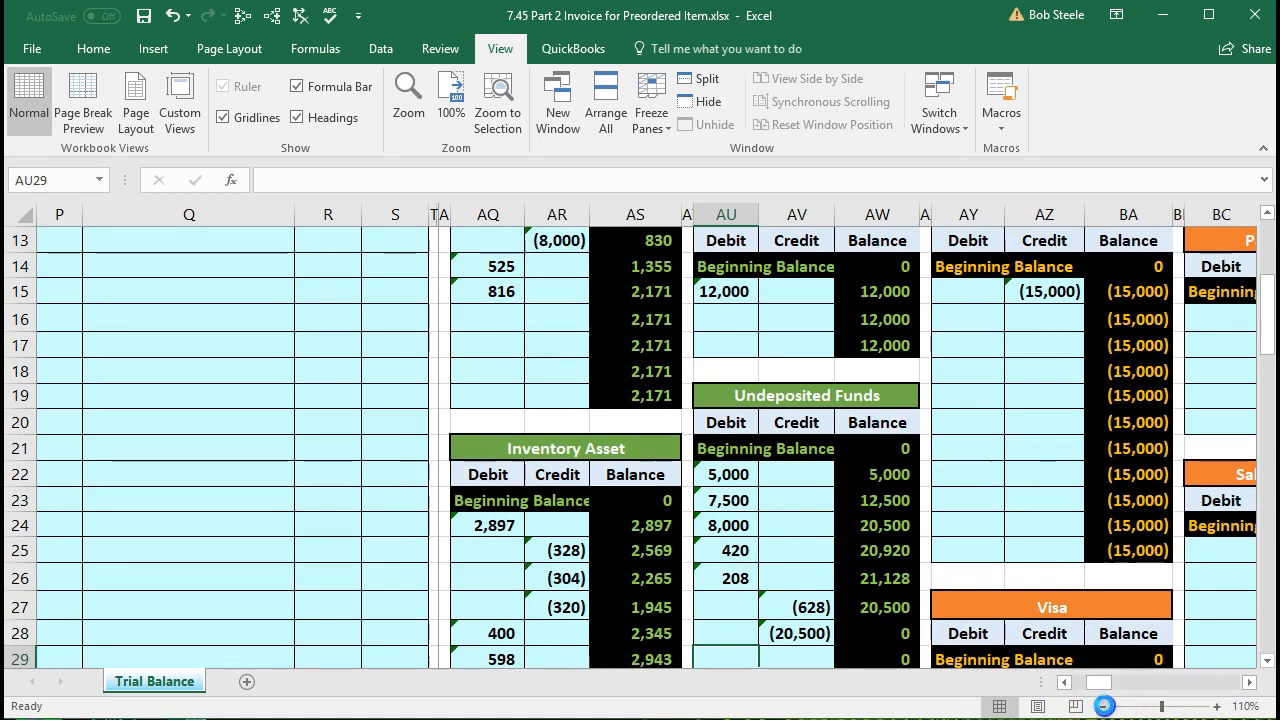
left_click(1104, 707)
left_click(1104, 707)
left_click(1104, 707)
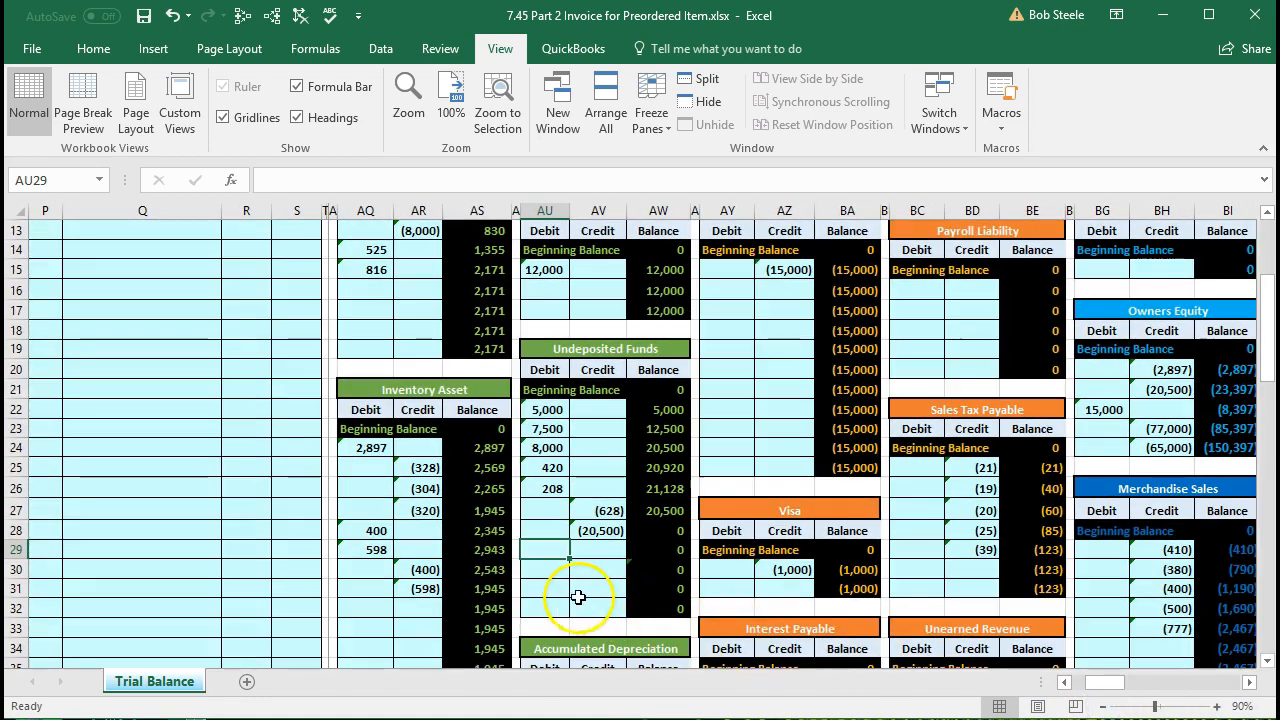
scroll(578, 596, "up", 1)
scroll(578, 596, "up", 1)
scroll(578, 596, "up", 2)
scroll(578, 596, "down", 2)
scroll(578, 596, "up", 2)
scroll(578, 596, "down", 2)
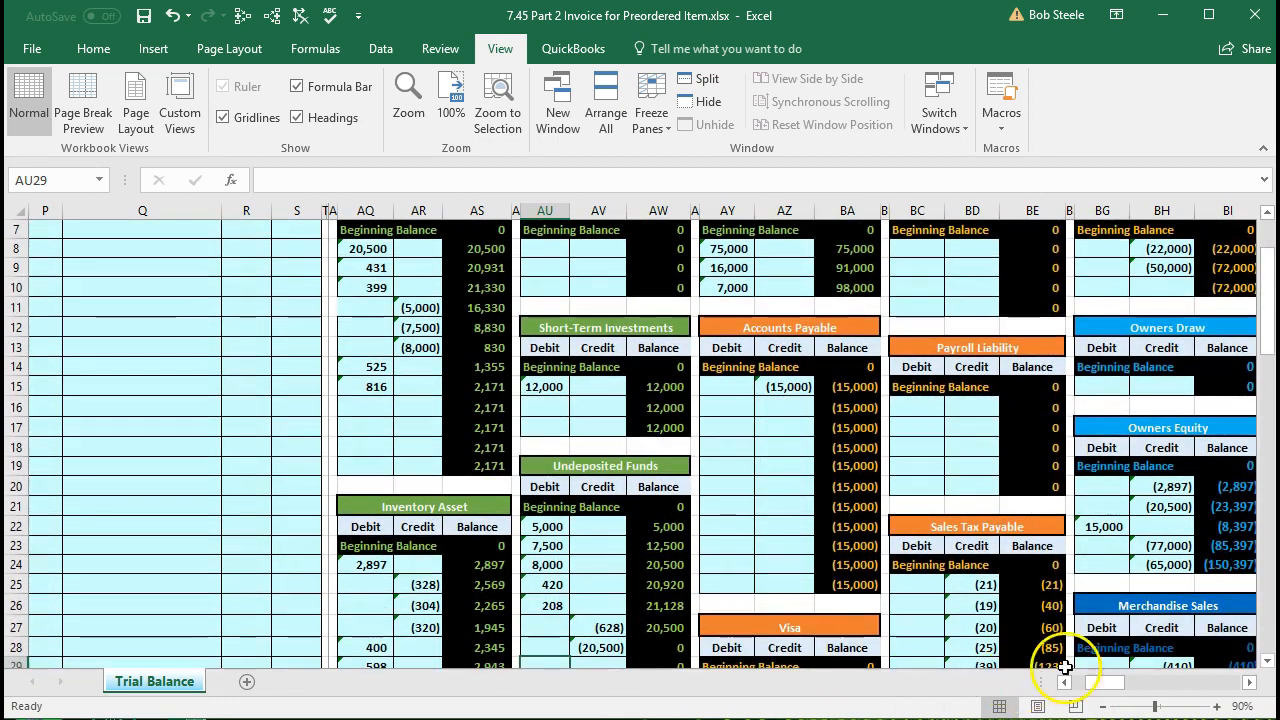
left_click(1247, 682)
left_click(1247, 682)
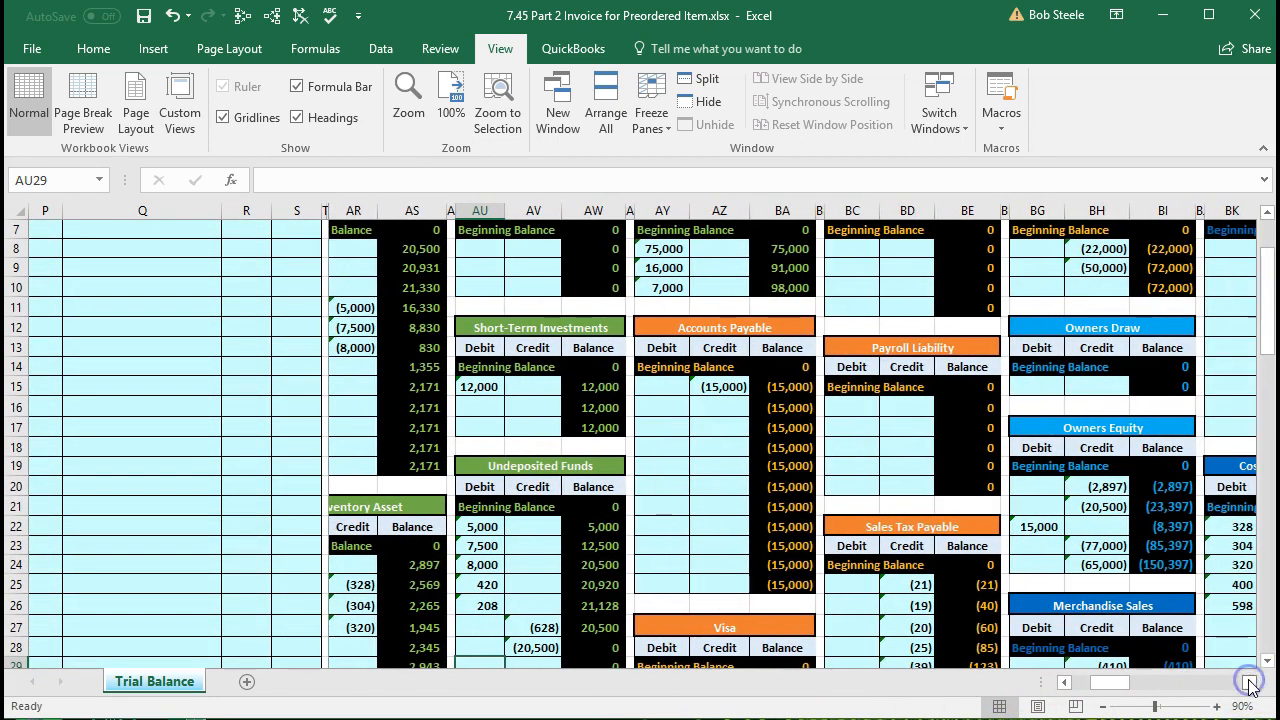
scroll(752, 564, "down", 1)
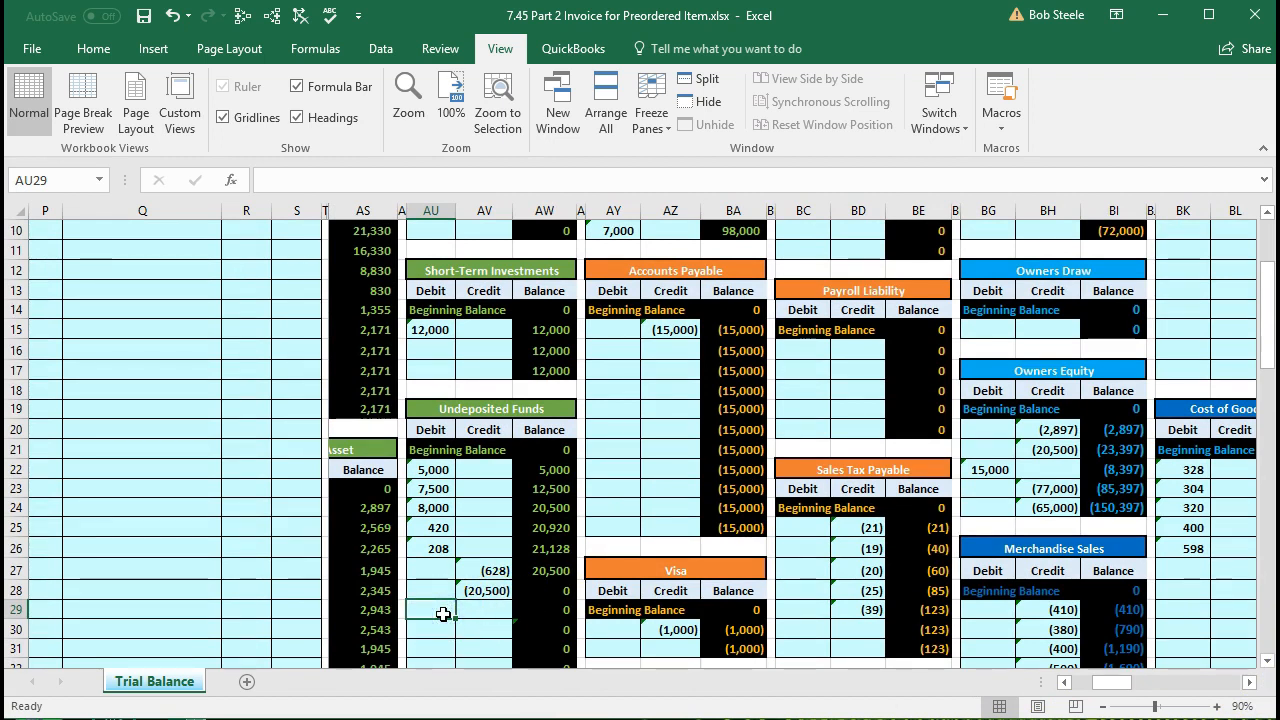
type("=")
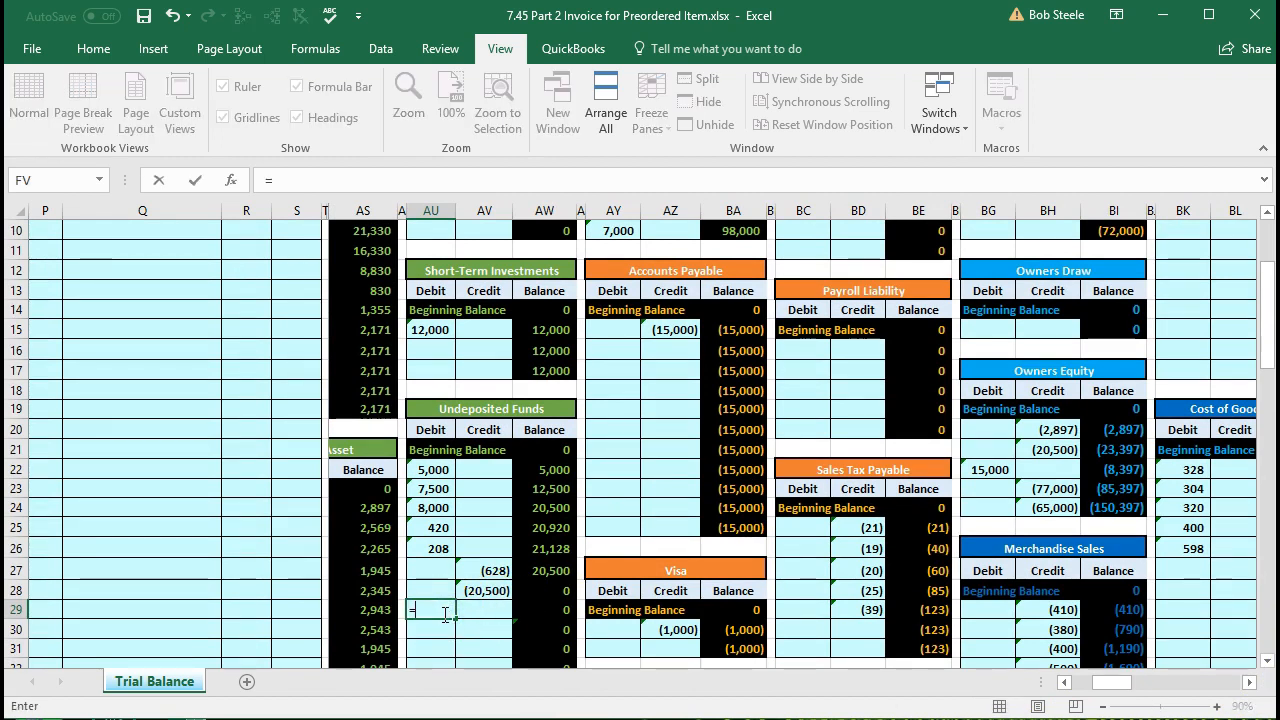
scroll(443, 614, "up", 1)
scroll(443, 614, "up", 1)
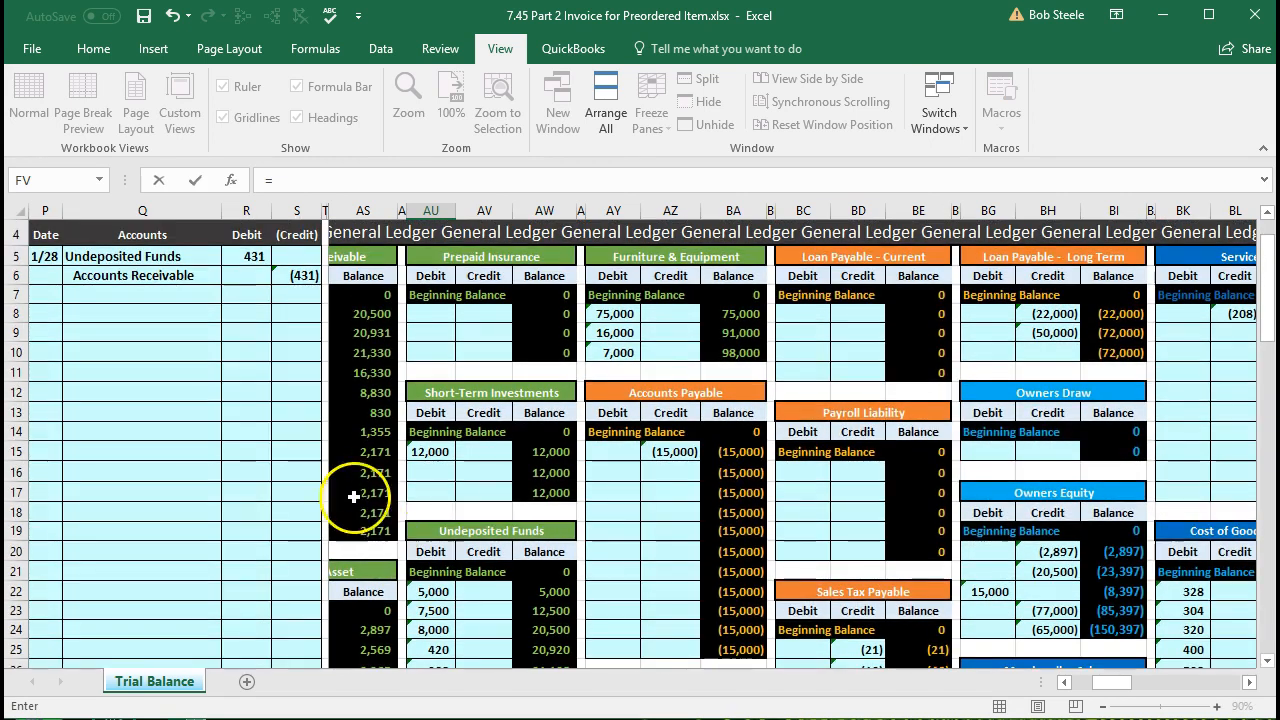
left_click(247, 256)
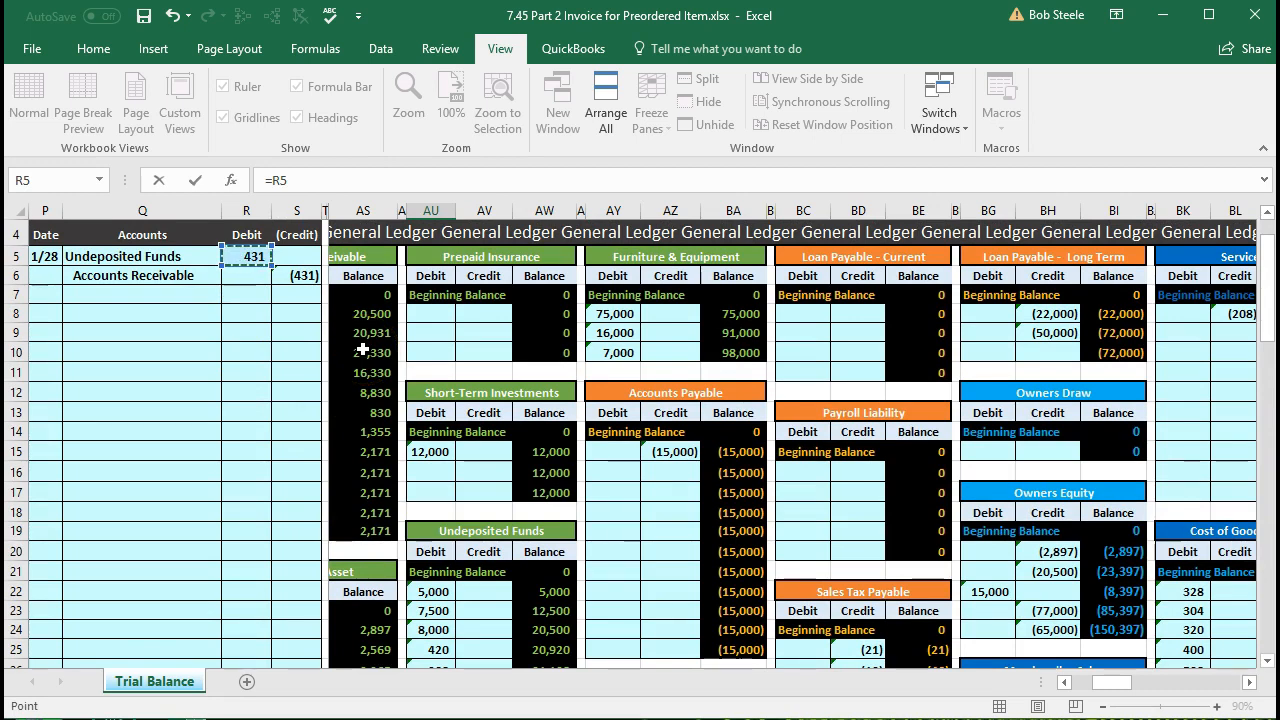
key("Return")
Step: Zoom the sheet back in to 120% and inspect the debit posted in Undeposited Funds ledger cell AU29
scroll(362, 349, "down", 4)
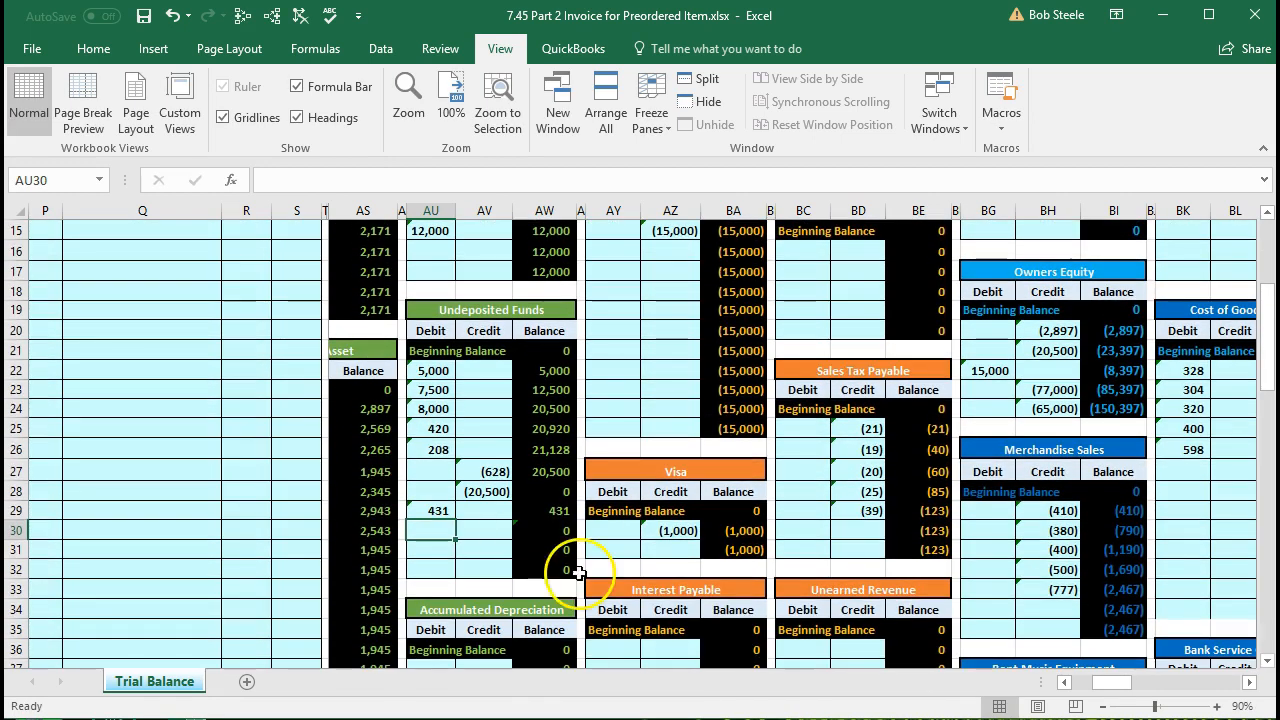
left_click(1217, 707)
left_click(1217, 707)
left_click(1217, 707)
scroll(848, 608, "down", 1)
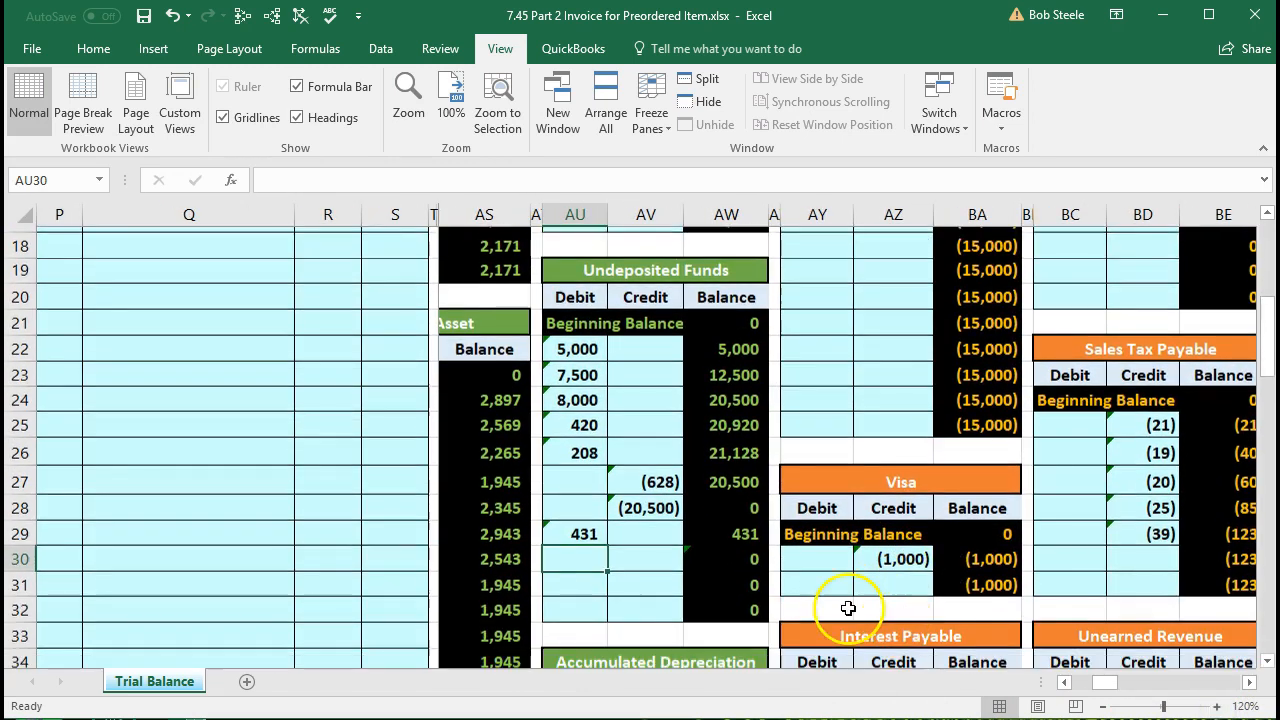
left_click(585, 530)
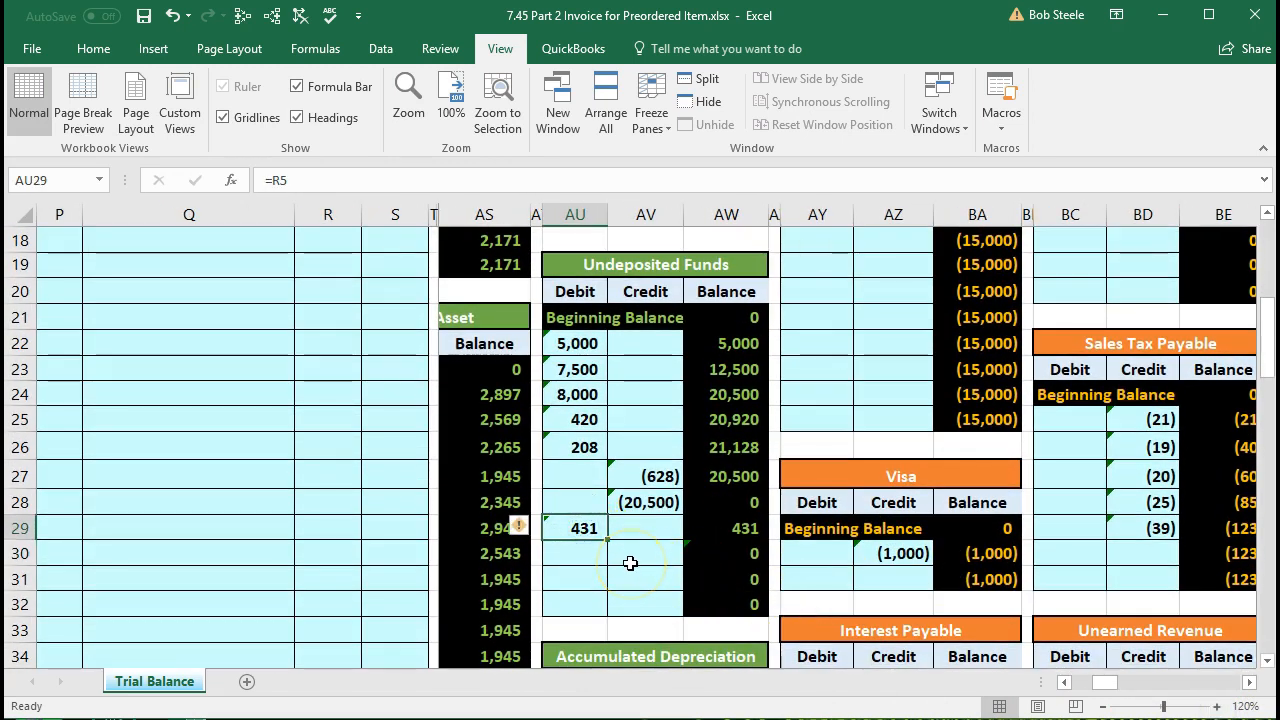
Step: Clear Undeposited Funds debit cell AU29, re-enter the posting as =R5, and check the running balance formula in AW29
key("Delete")
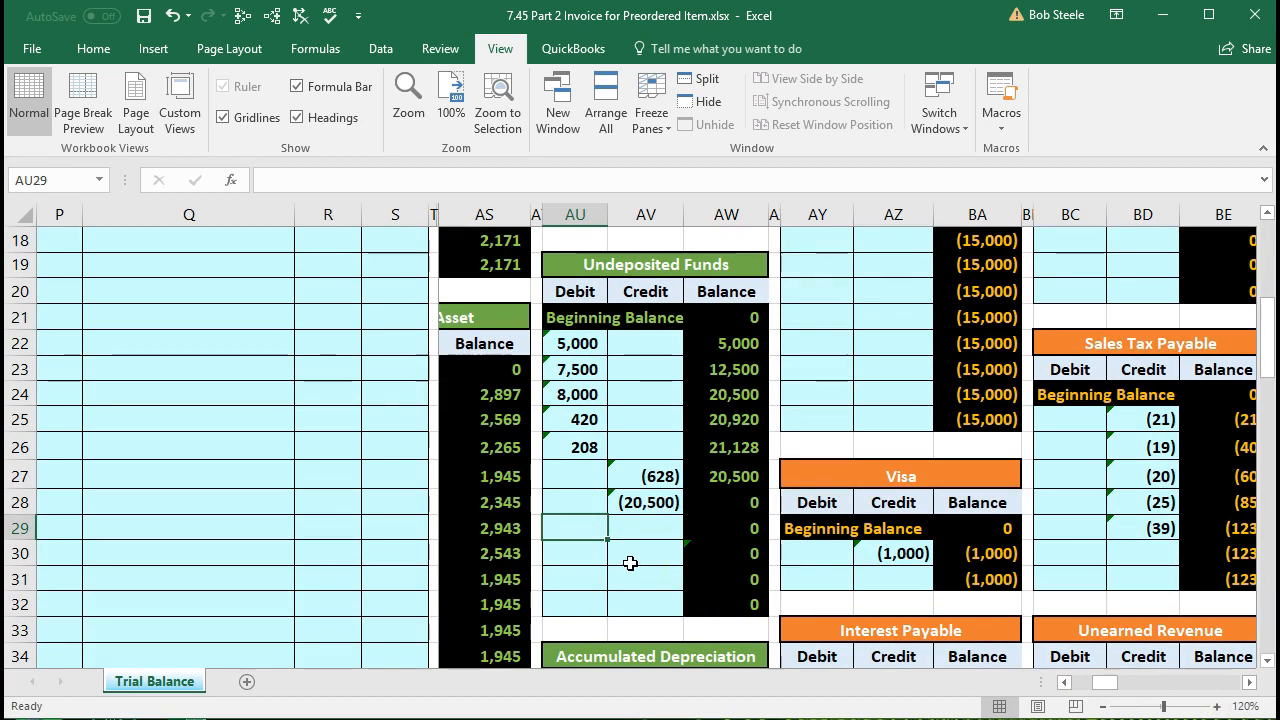
type("=r5")
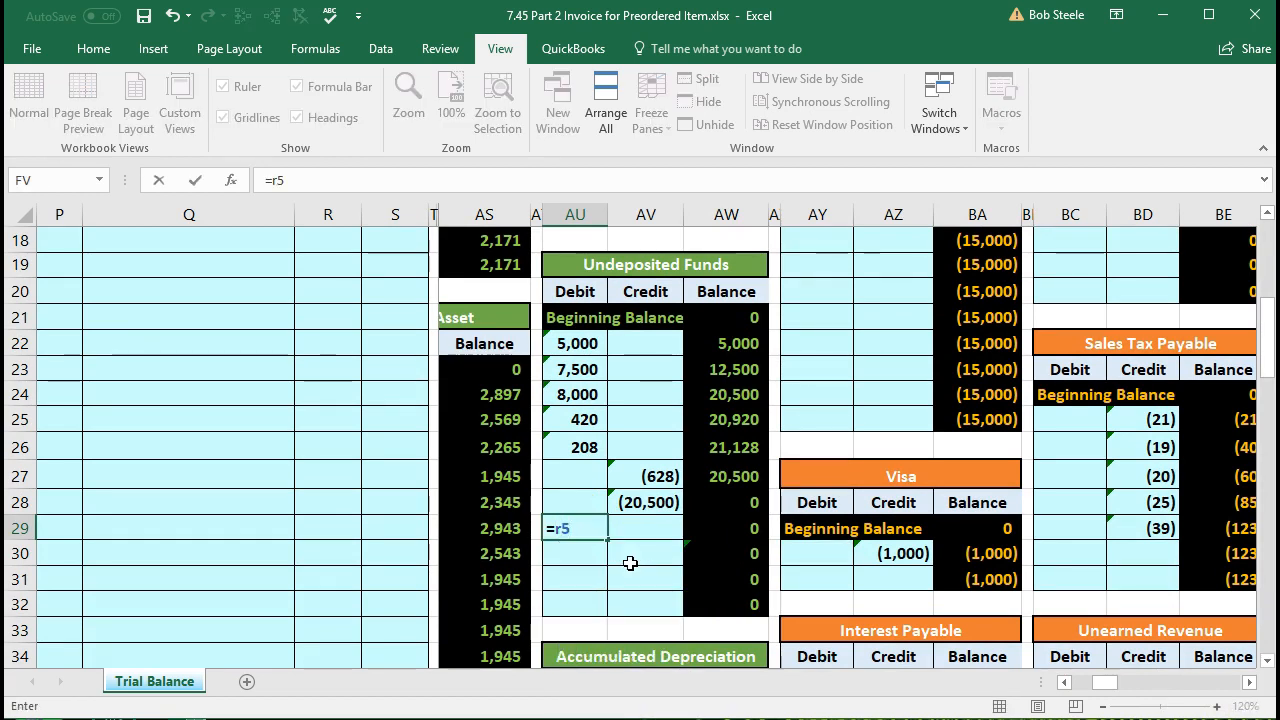
key("Return")
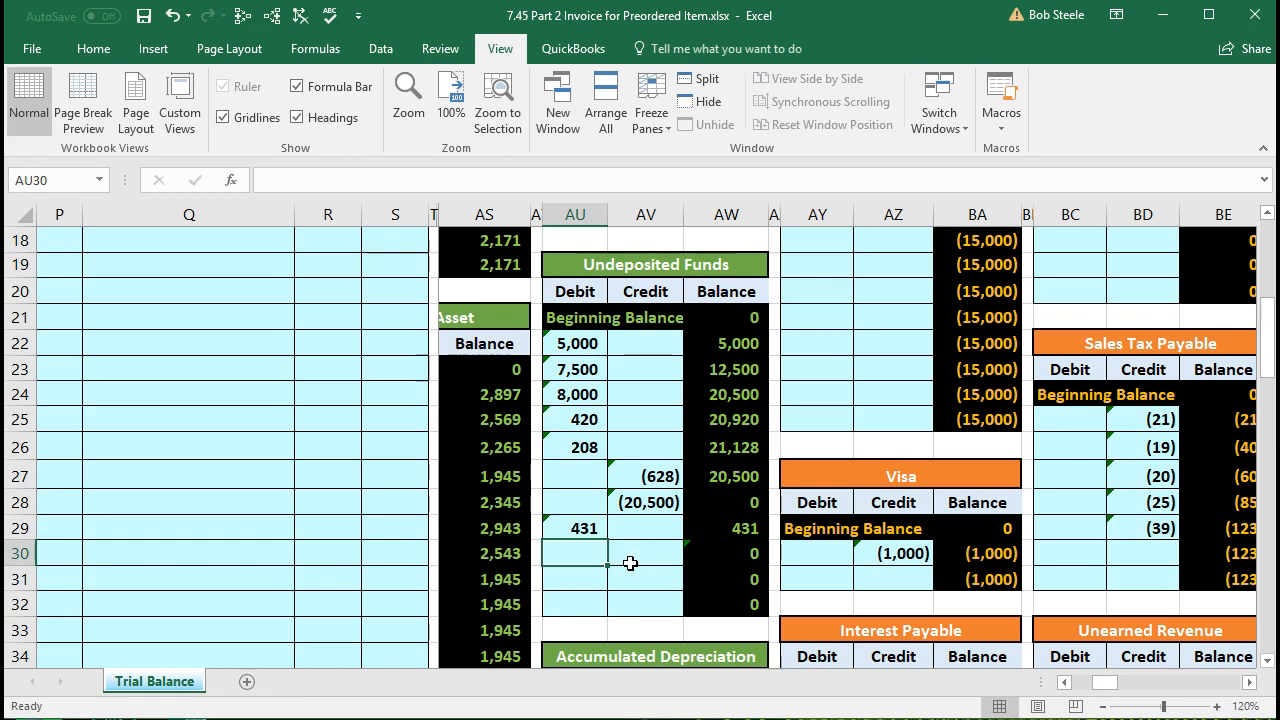
left_click(730, 528)
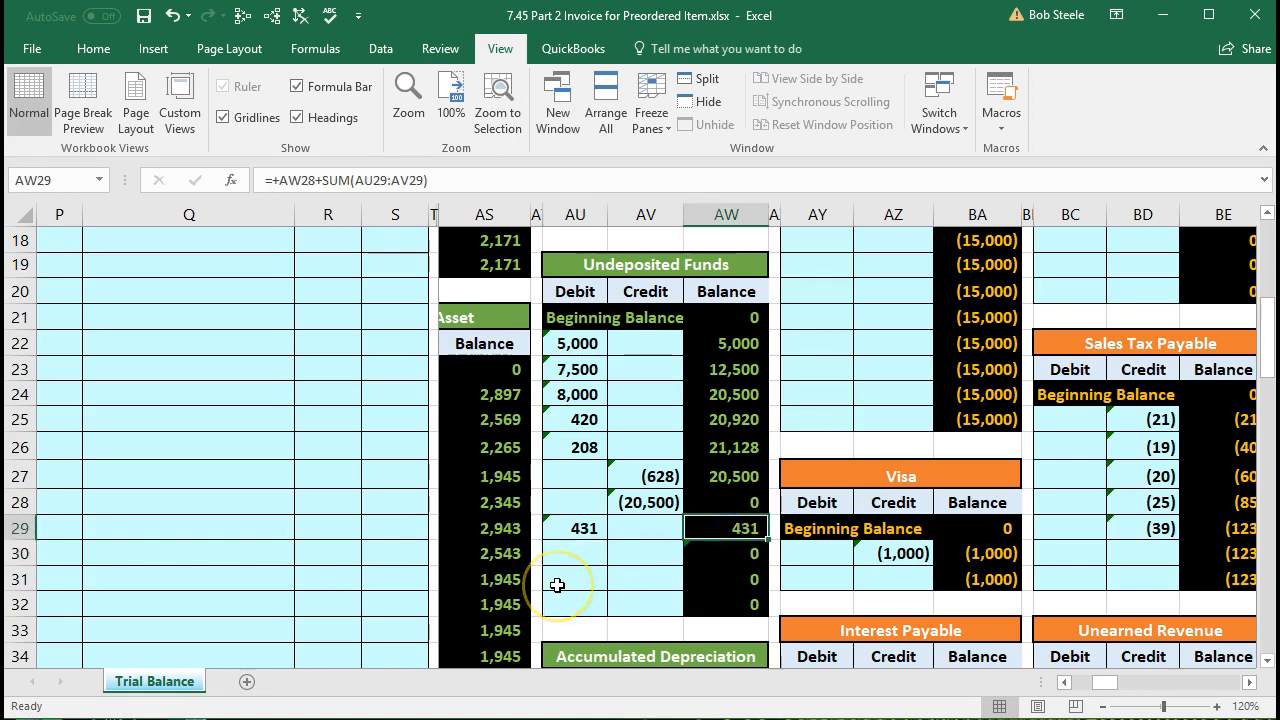
Step: Go back along row 29 from the Undeposited Funds ledger to journal cell S29 to examine the adjacent trial balance
key("Left")
key("Left")
key("Left")
key("Left")
key("Left")
key("Left")
key("Left")
key("Left")
key("Left")
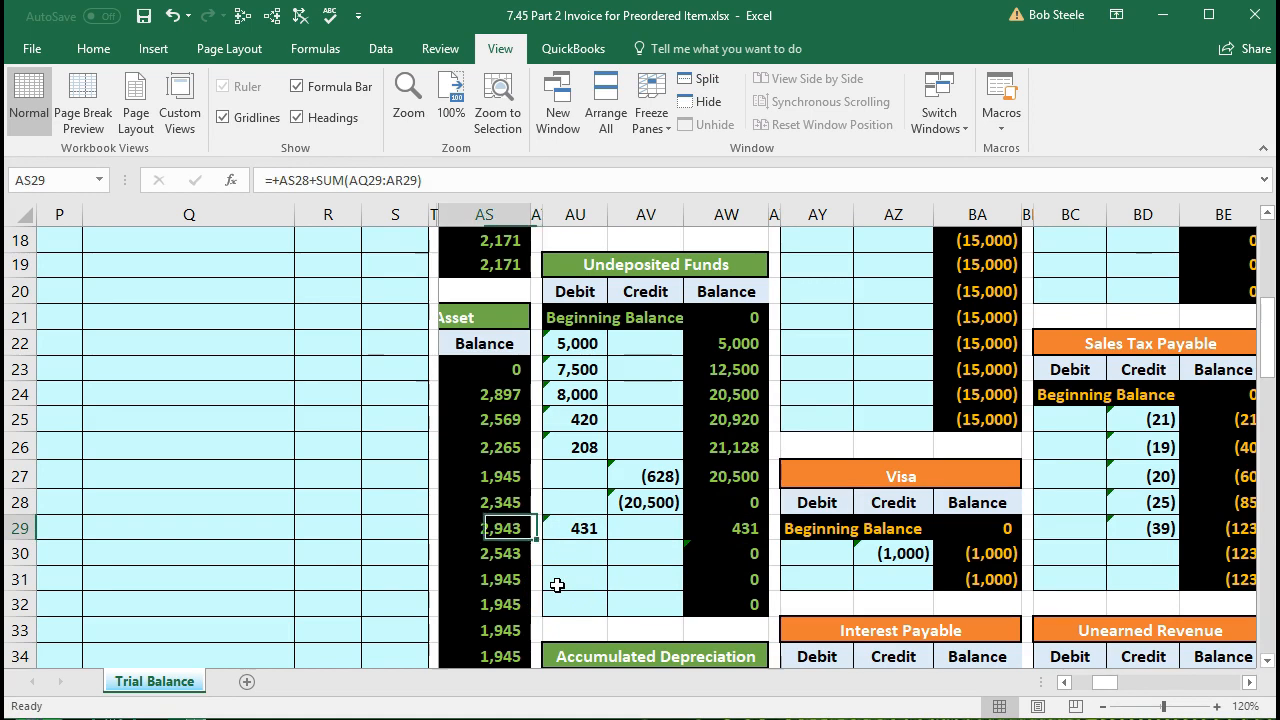
key("Left")
key("Left")
key("Left")
key("Left")
key("Left")
key("Left")
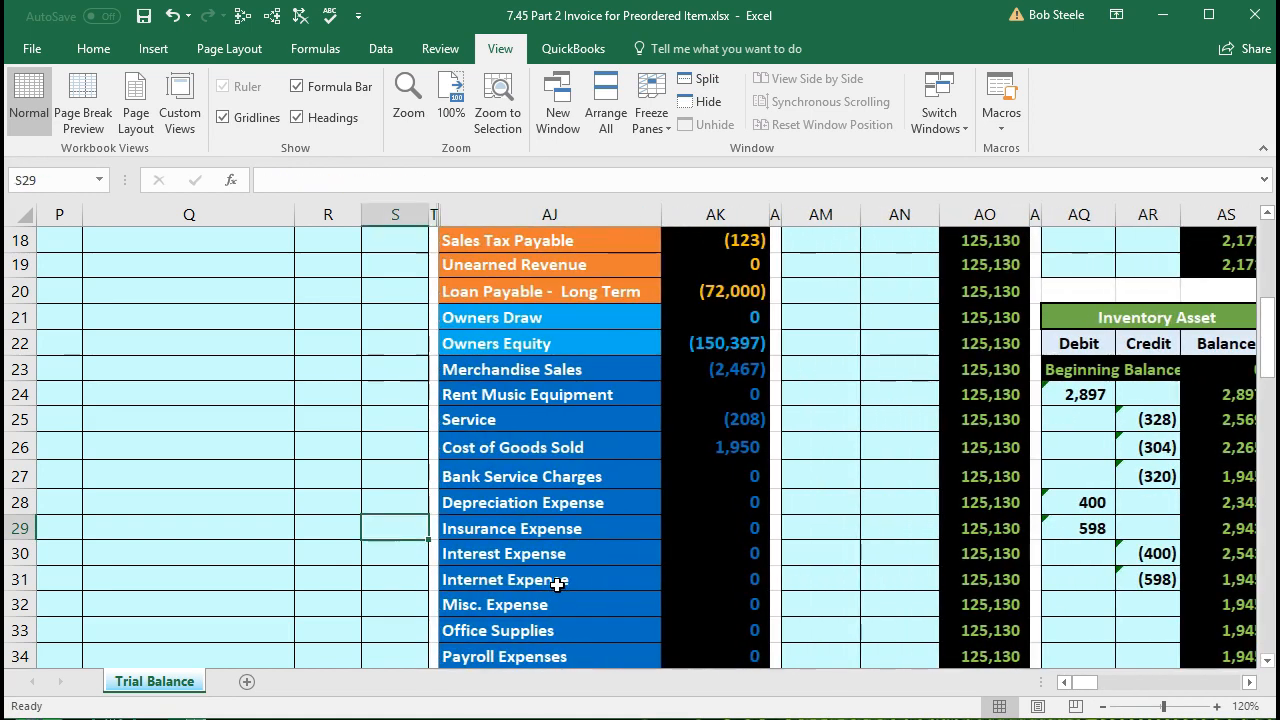
Step: Check the Undeposited Funds balance, the debit-credit difference and net income in the trial balance
scroll(560, 580, "up", 6)
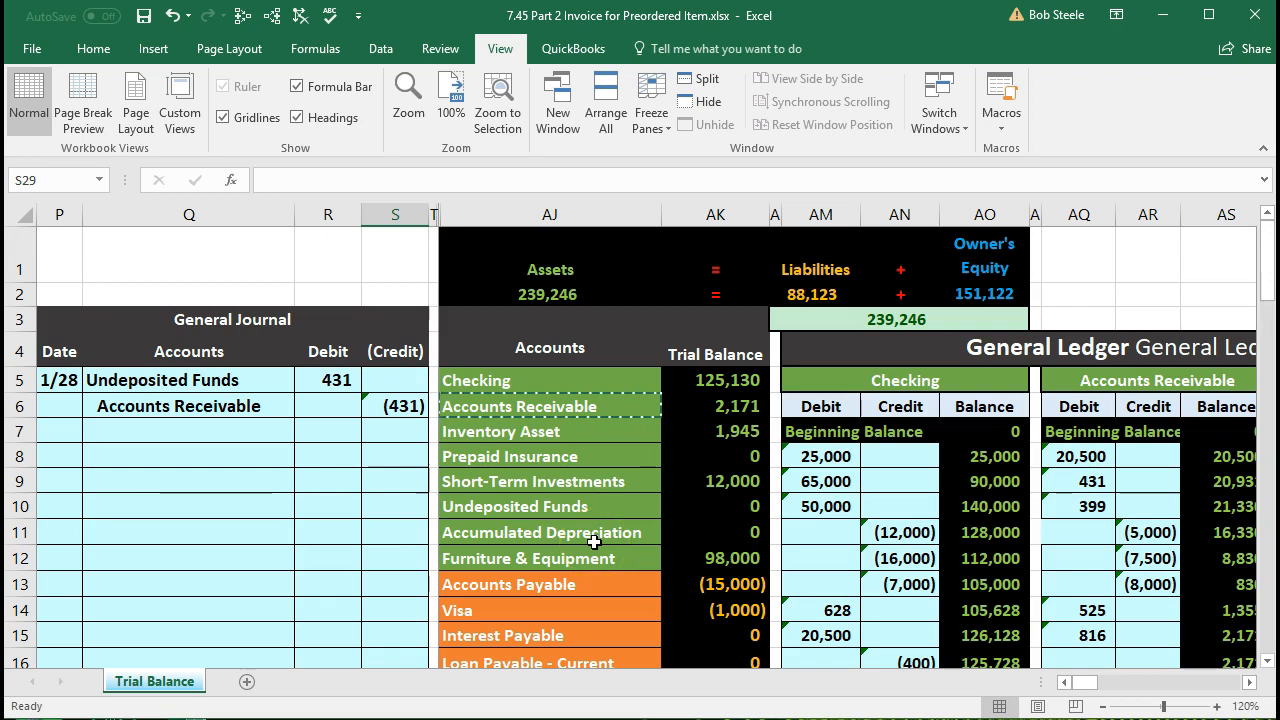
scroll(654, 403, "down", 2)
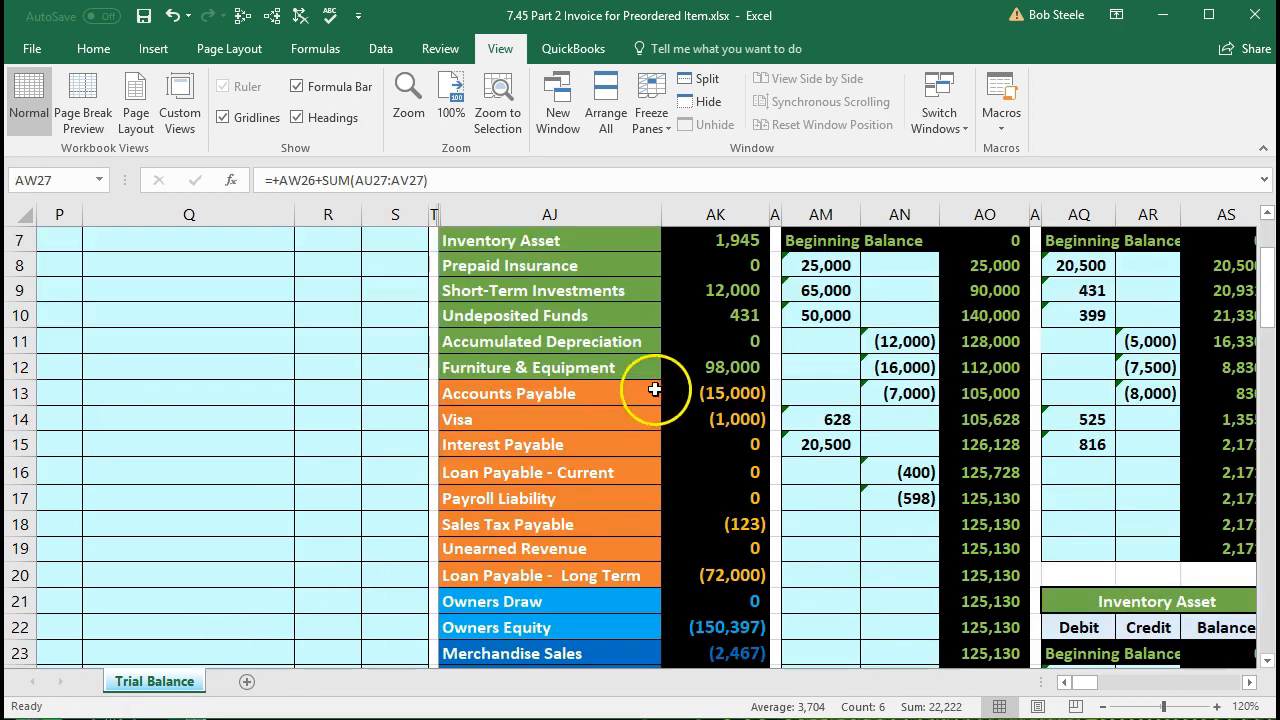
left_click(687, 320)
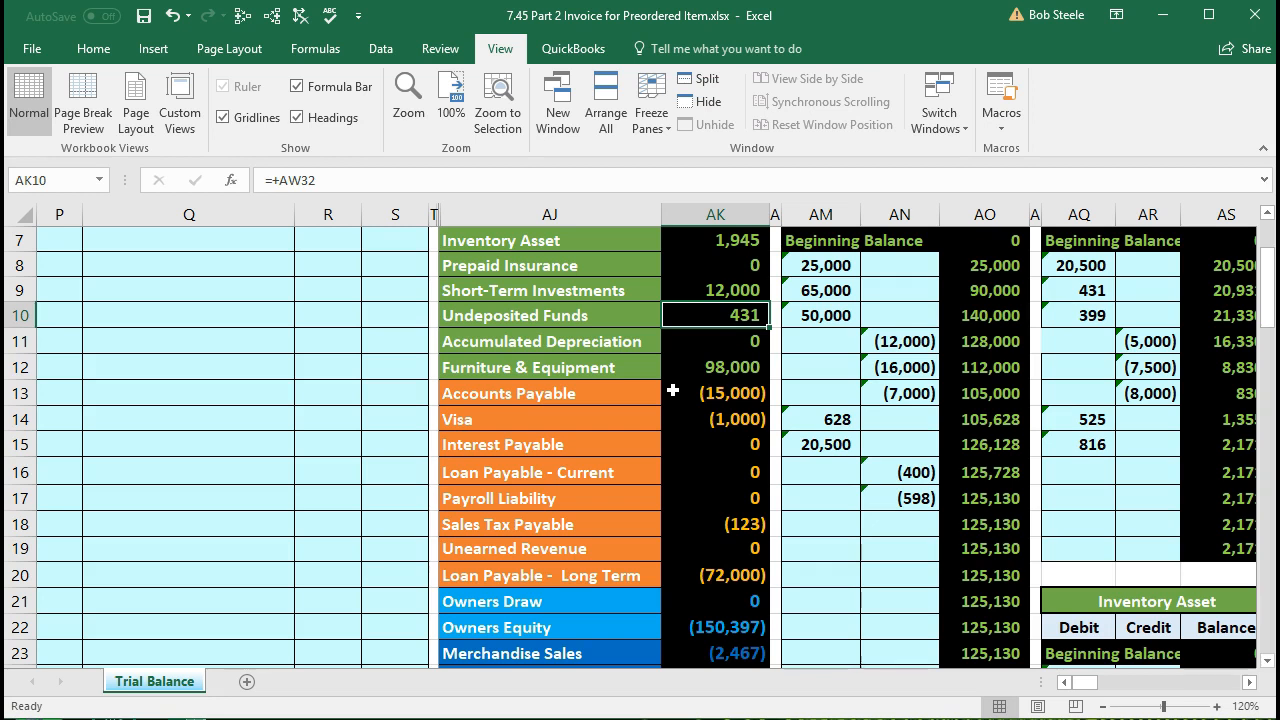
scroll(673, 390, "up", 1)
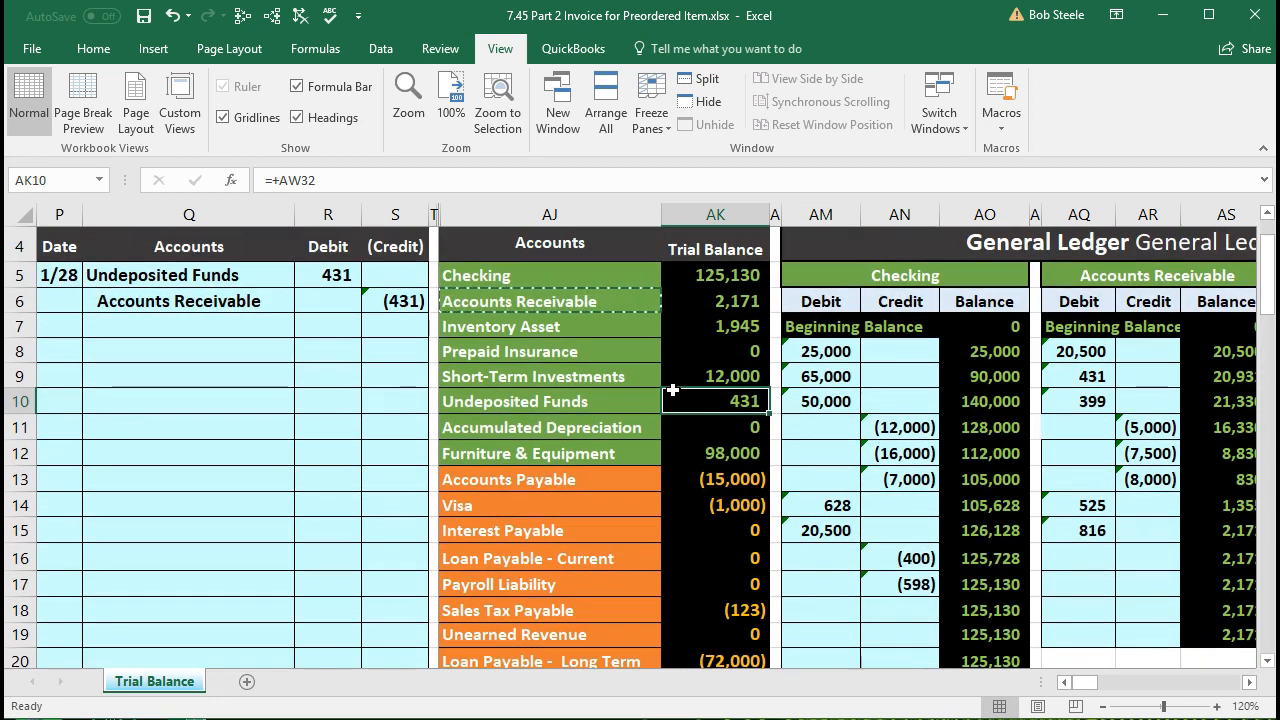
scroll(673, 390, "down", 6)
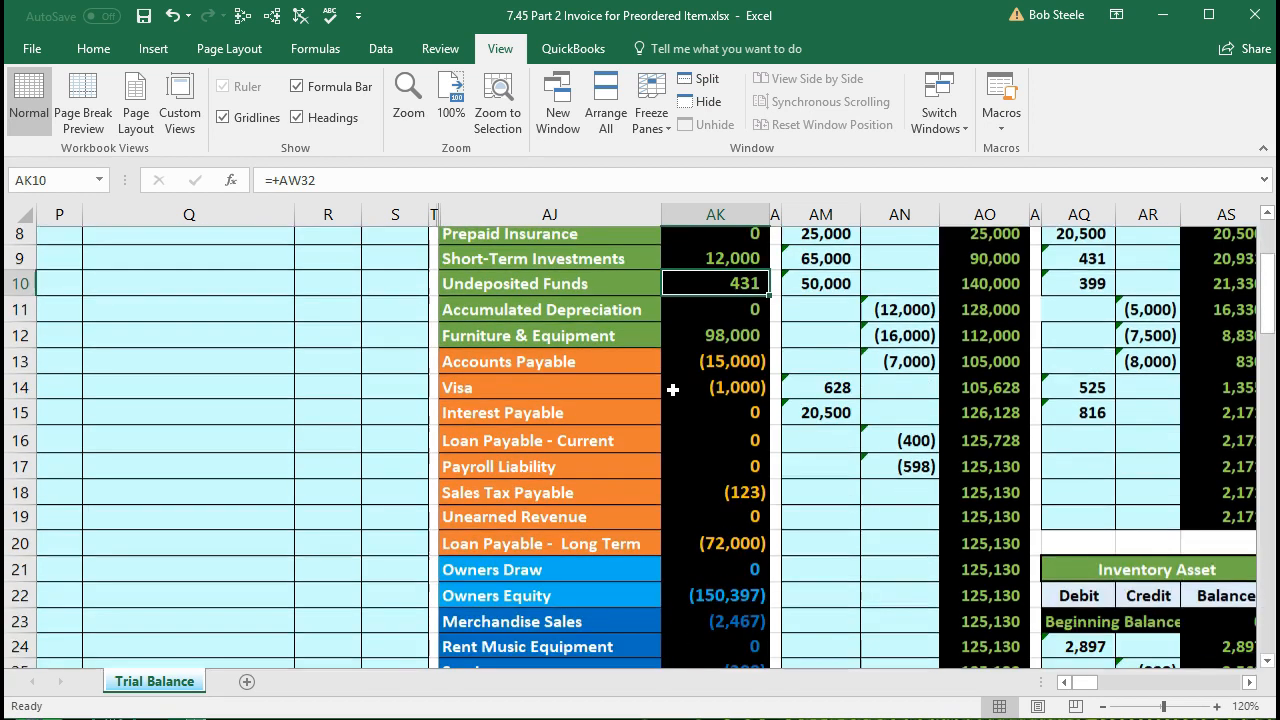
scroll(673, 390, "down", 1)
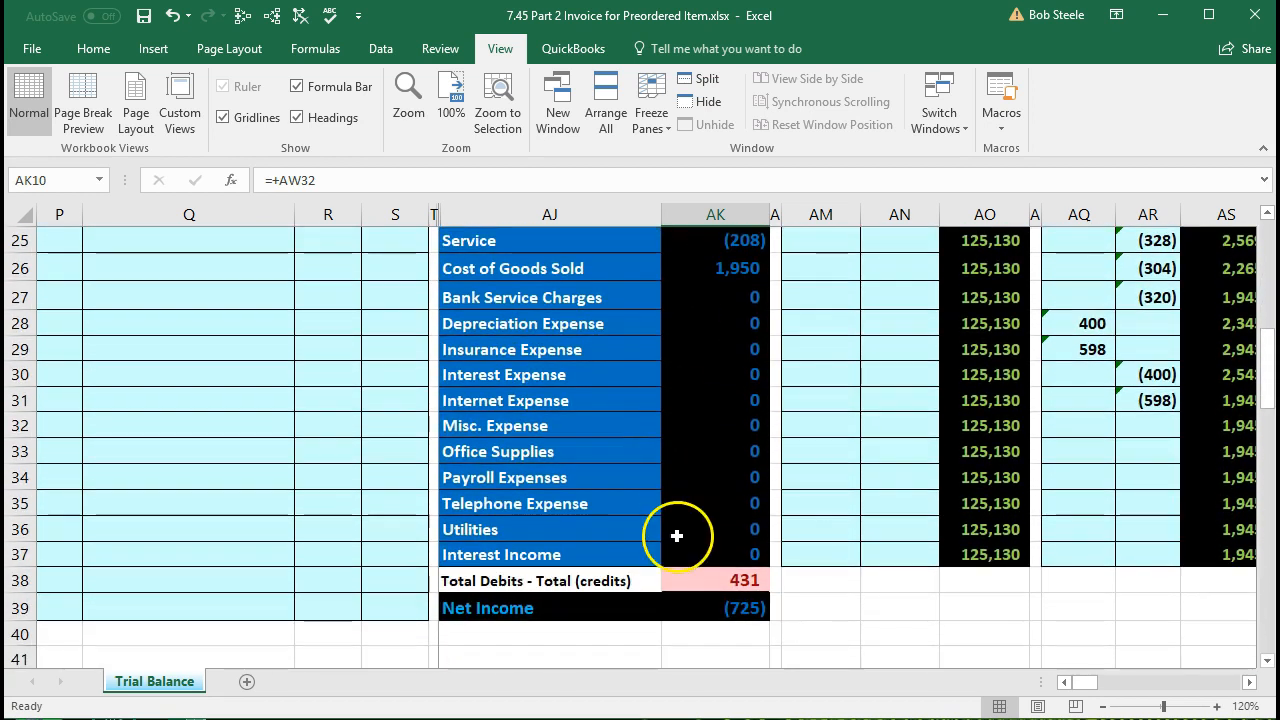
left_click(680, 579)
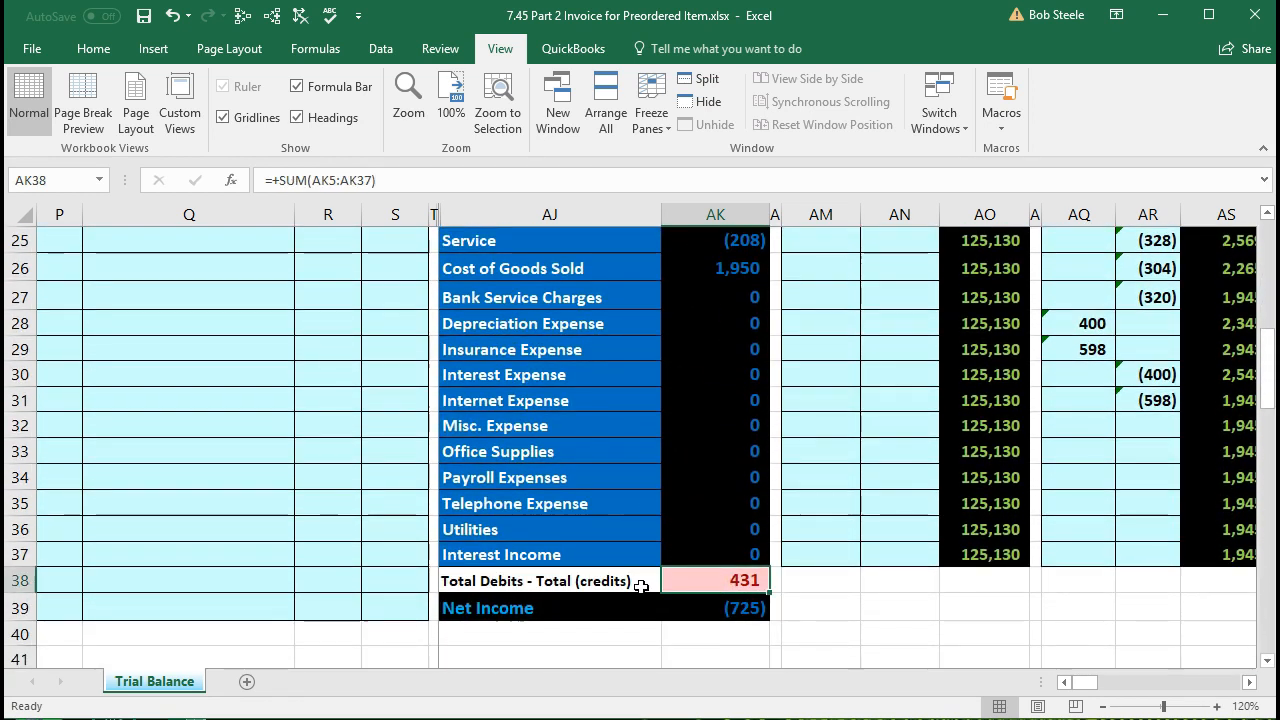
left_click(680, 606)
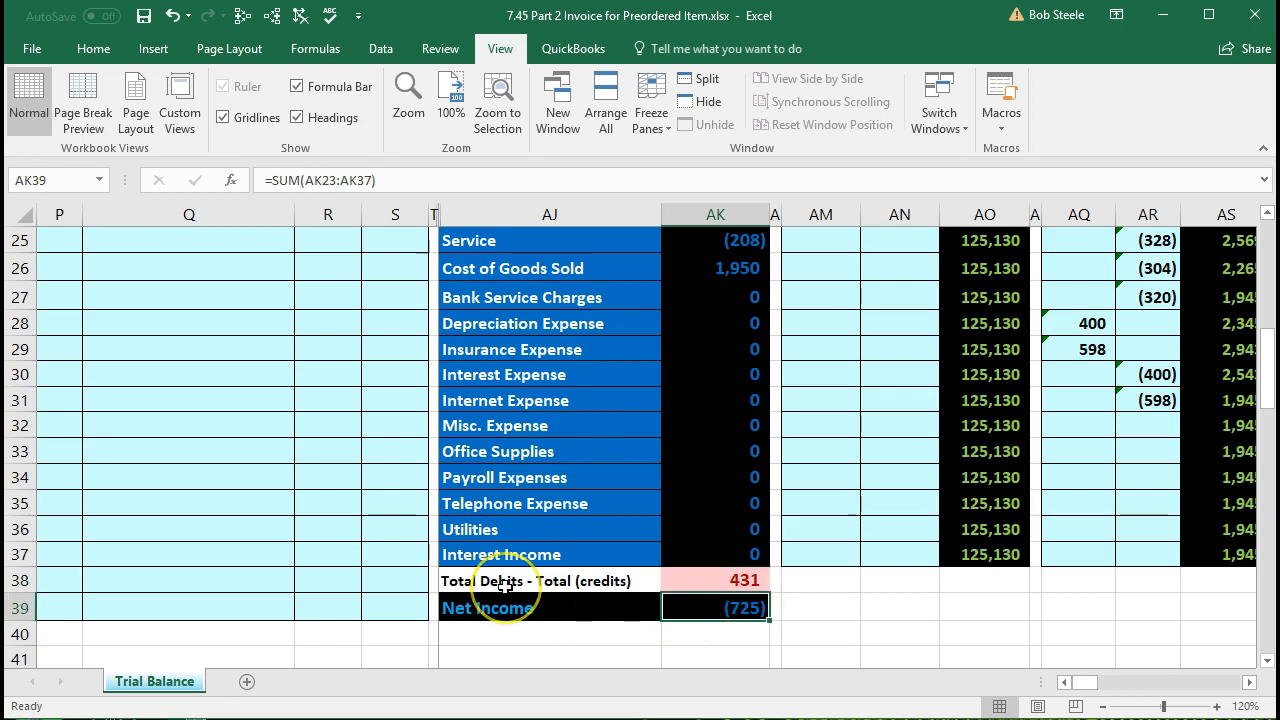
Step: Post the journal's Accounts Receivable credit to AR16 in the Accounts Receivable ledger with the formula =S6
scroll(382, 561, "up", 8)
left_click_drag(180, 414, 412, 404)
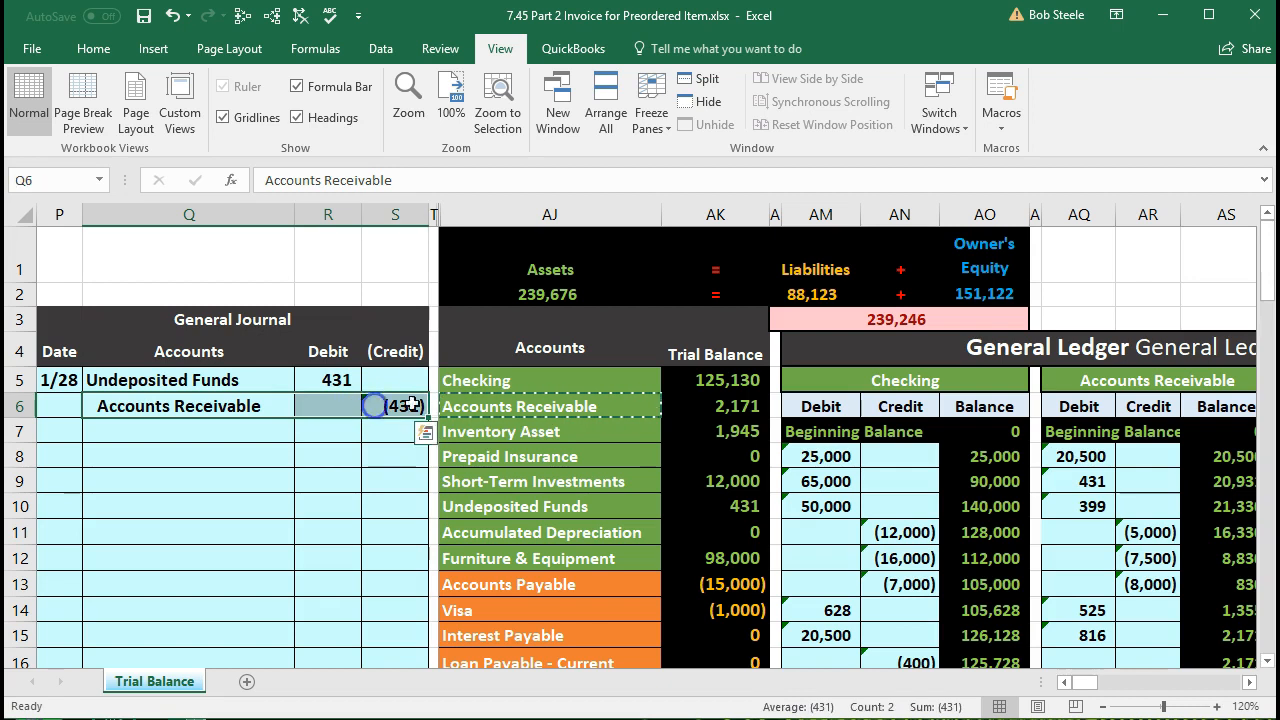
left_click(455, 390)
left_click_drag(584, 406, 700, 415)
key("Right")
key("Right")
key("Right")
key("Right")
key("Right")
key("Right")
key("Right")
key("Right")
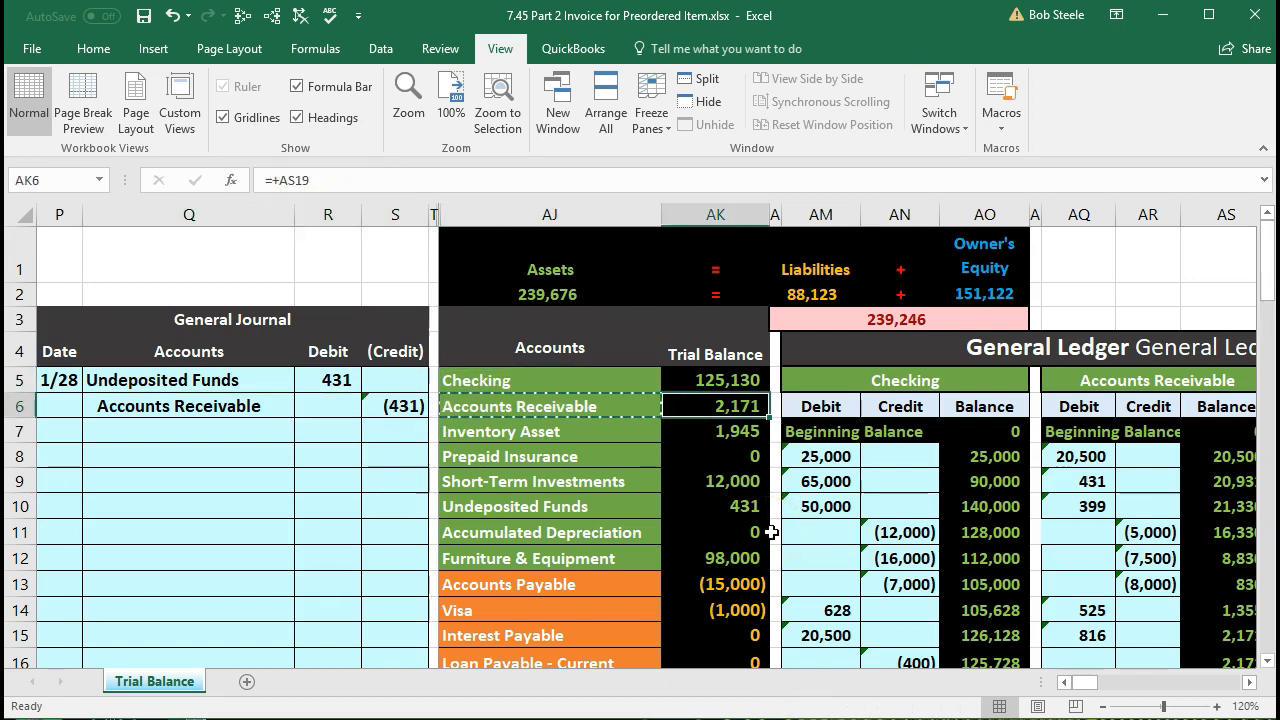
key("Right")
key("Right")
key("Right")
key("Right")
key("Right")
key("Right")
key("Right")
key("Right")
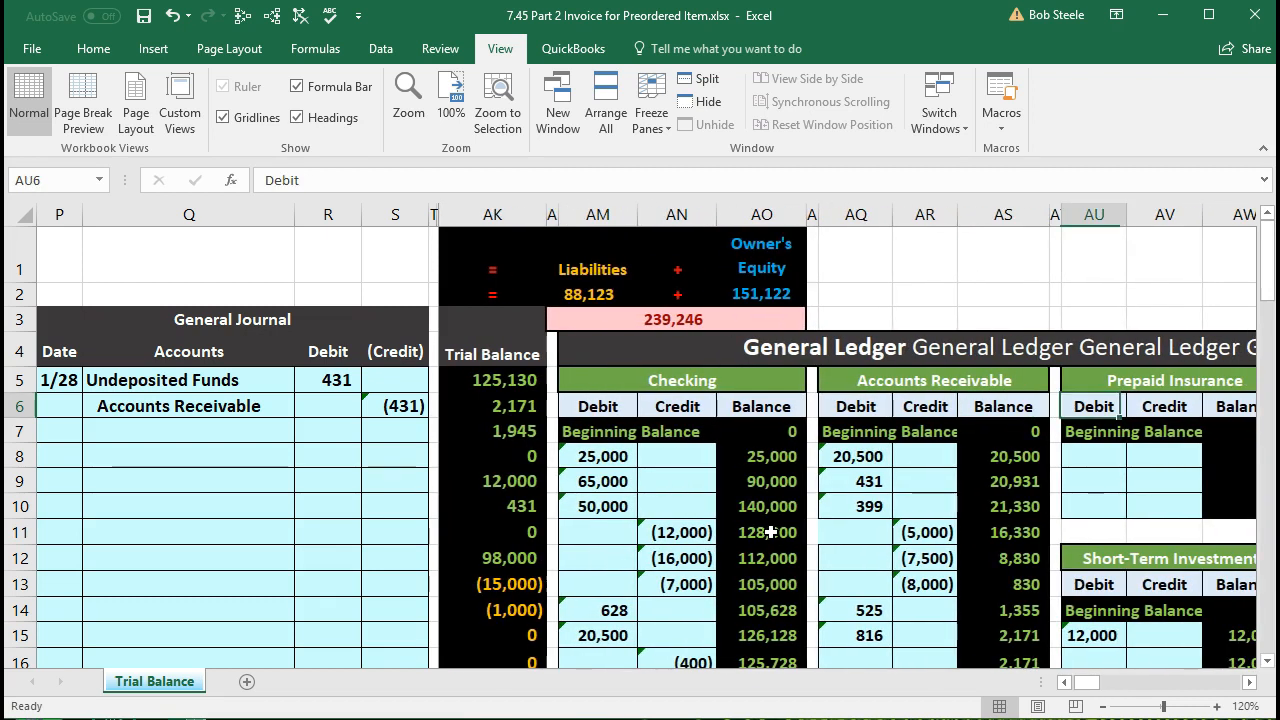
key("Right")
key("Right")
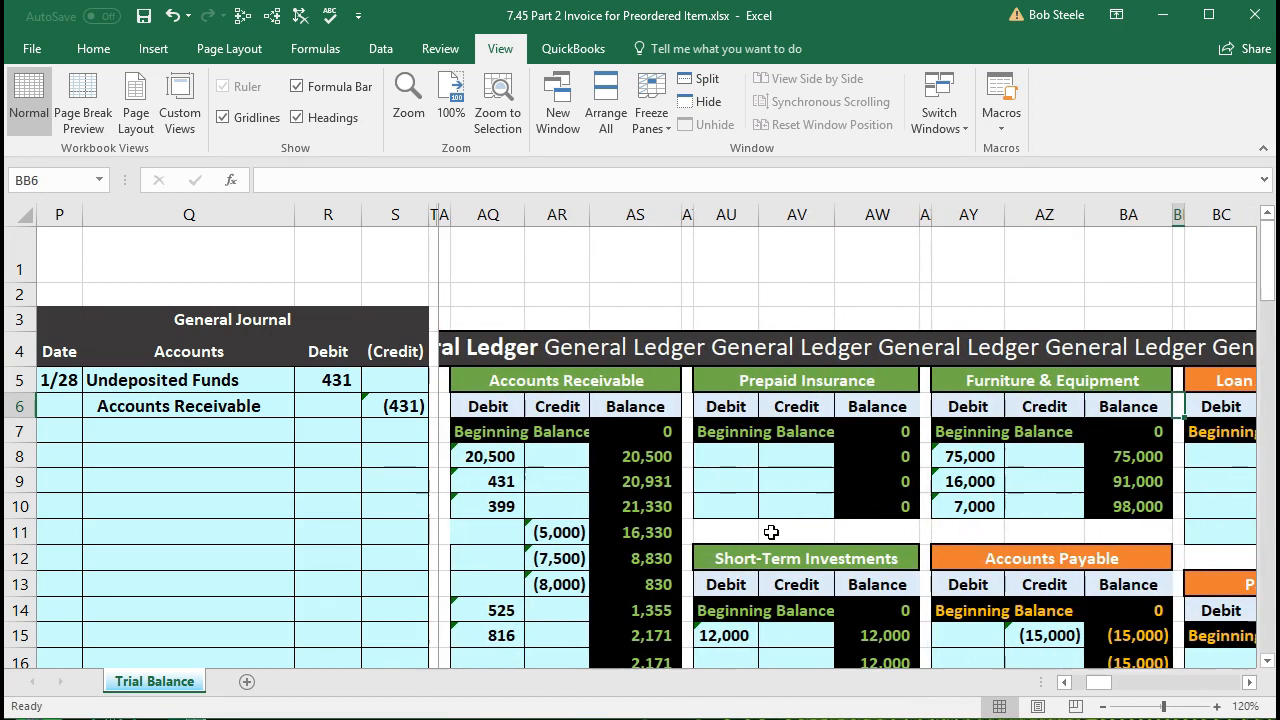
scroll(660, 483, "down", 1)
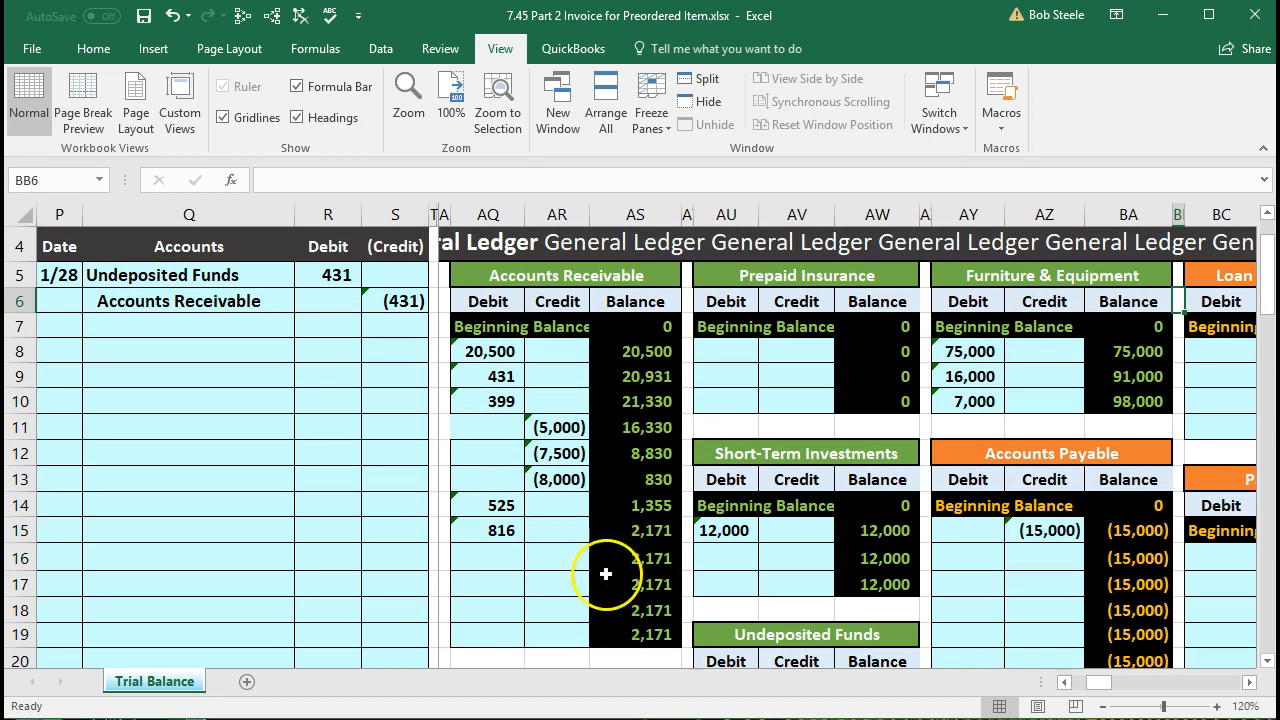
left_click(550, 555)
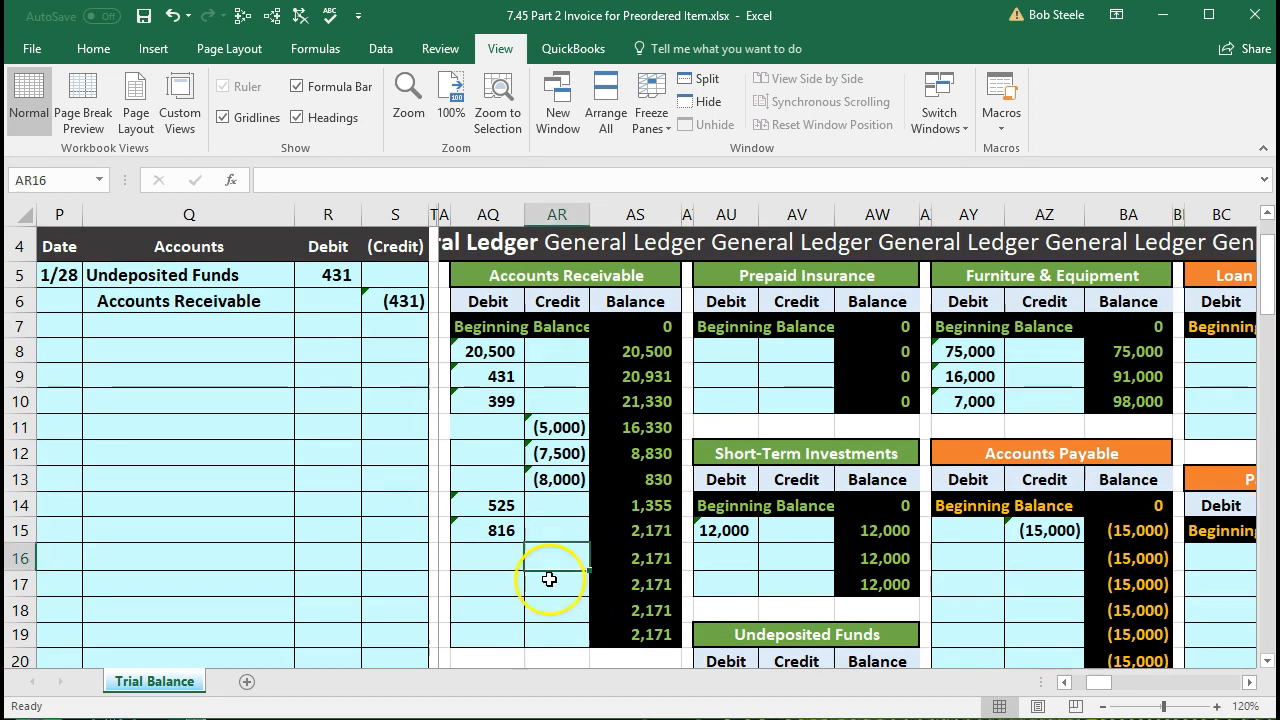
type("=")
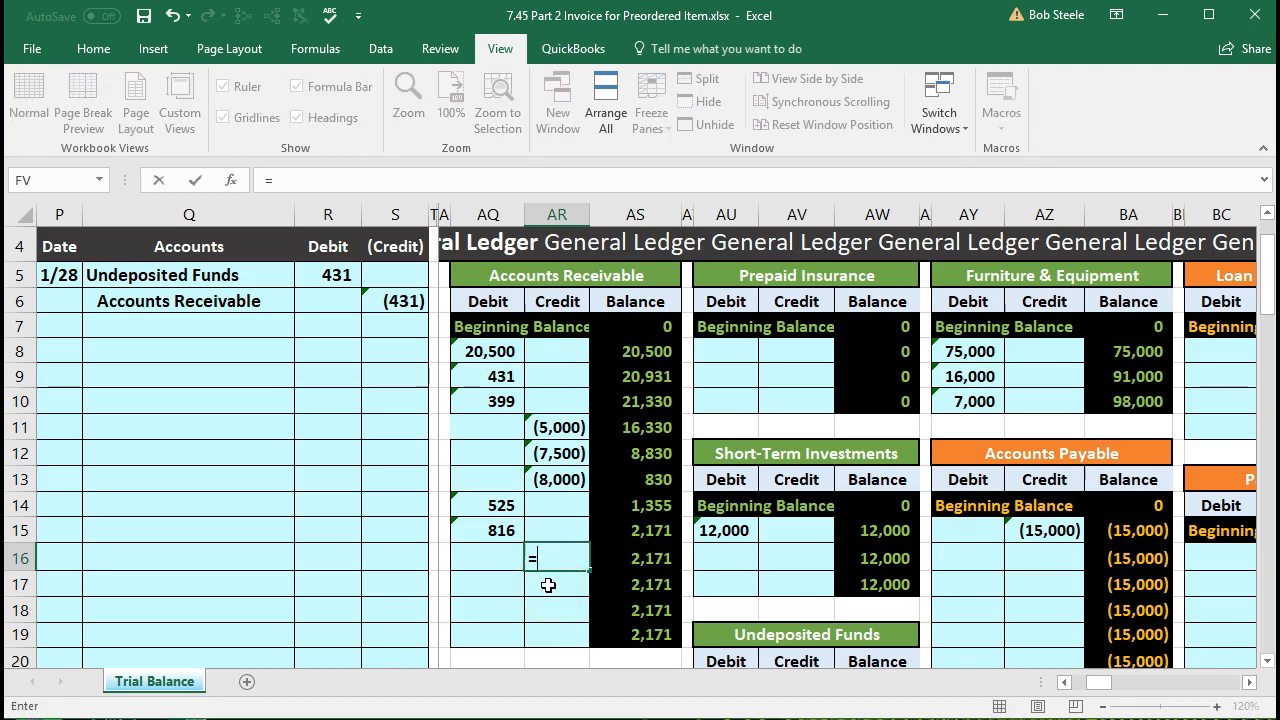
left_click(400, 303)
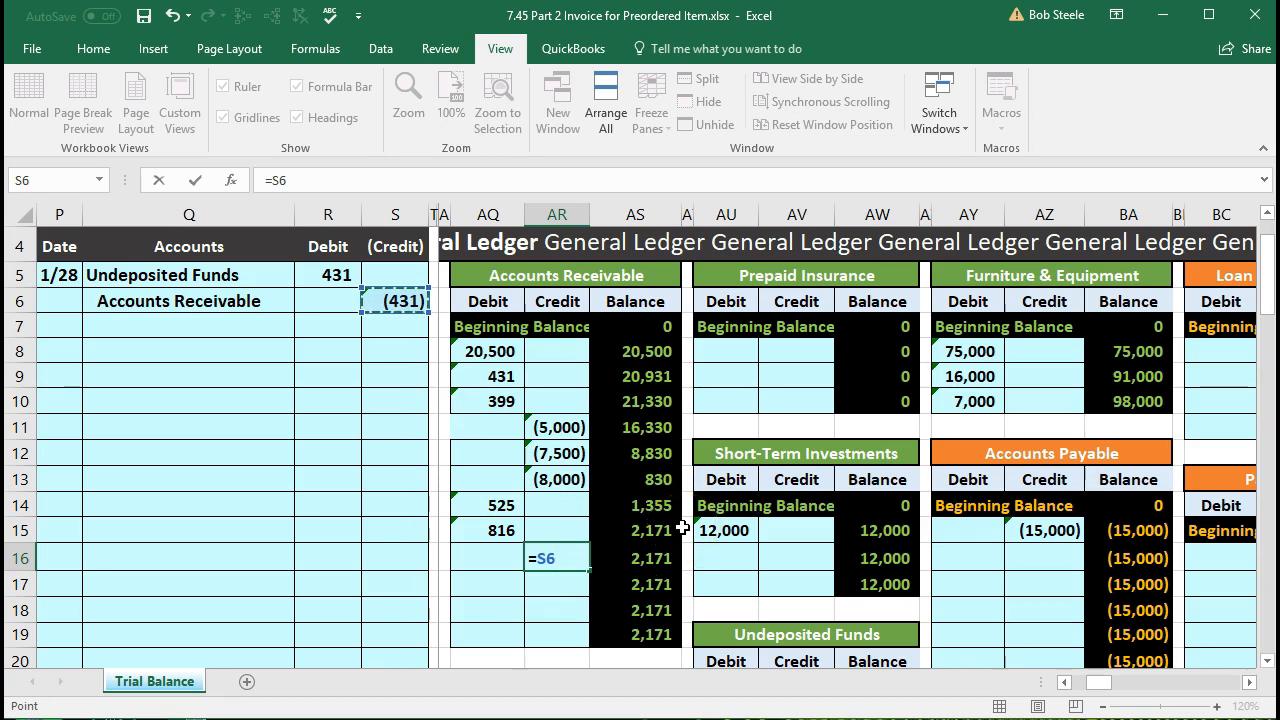
key("Return")
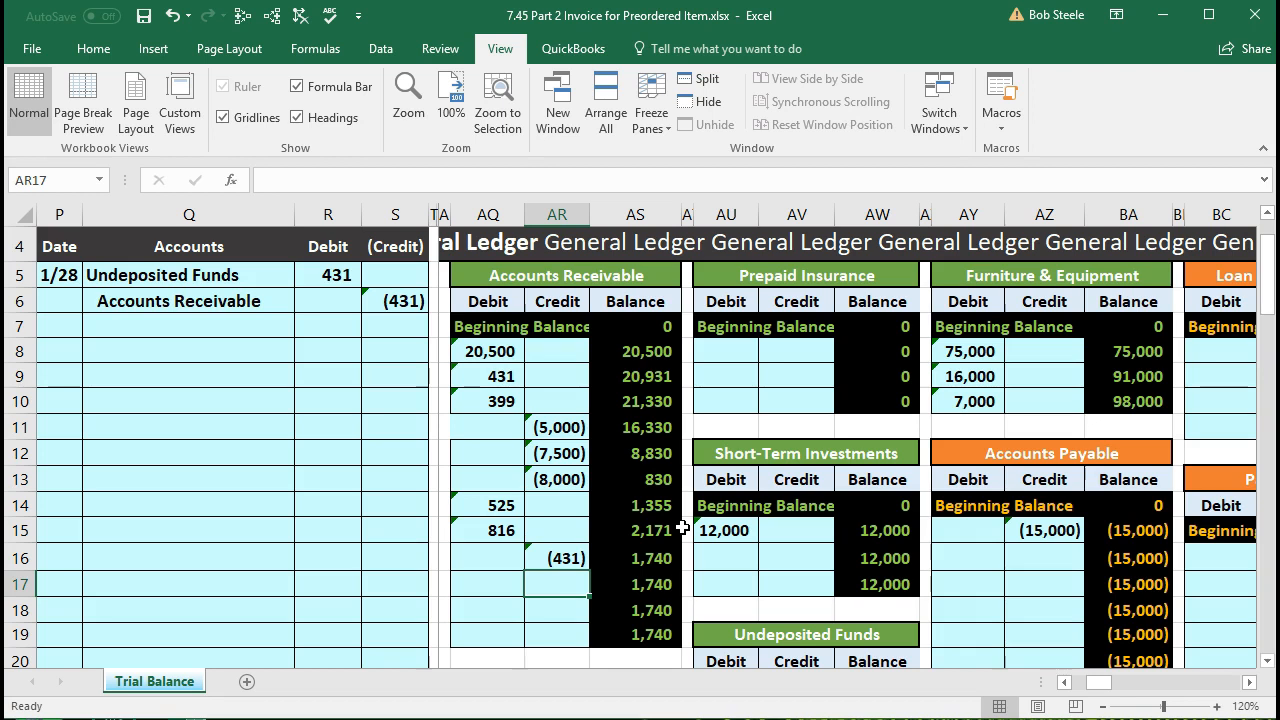
Step: Check the Accounts Receivable balance, the debit-credit difference and net income in the trial balance
key("Left")
key("Left")
key("Left")
key("Left")
key("Left")
key("Left")
key("Left")
key("Left")
key("Left")
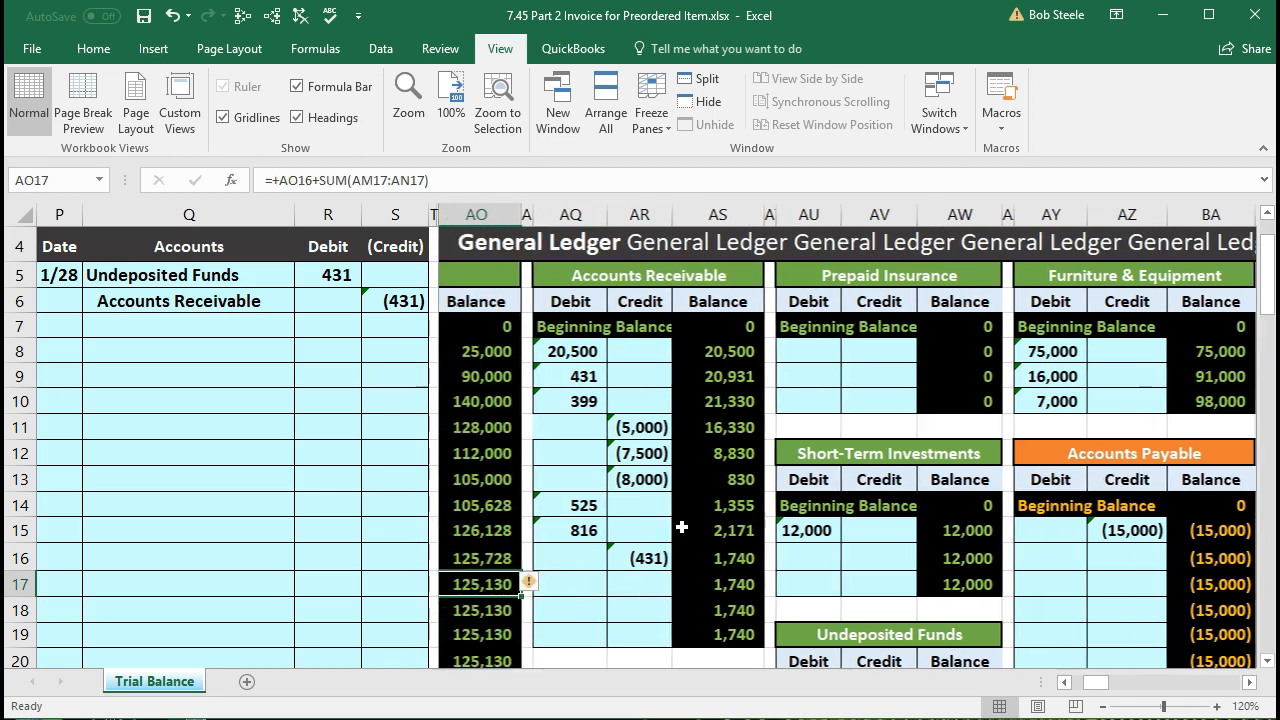
key("Left")
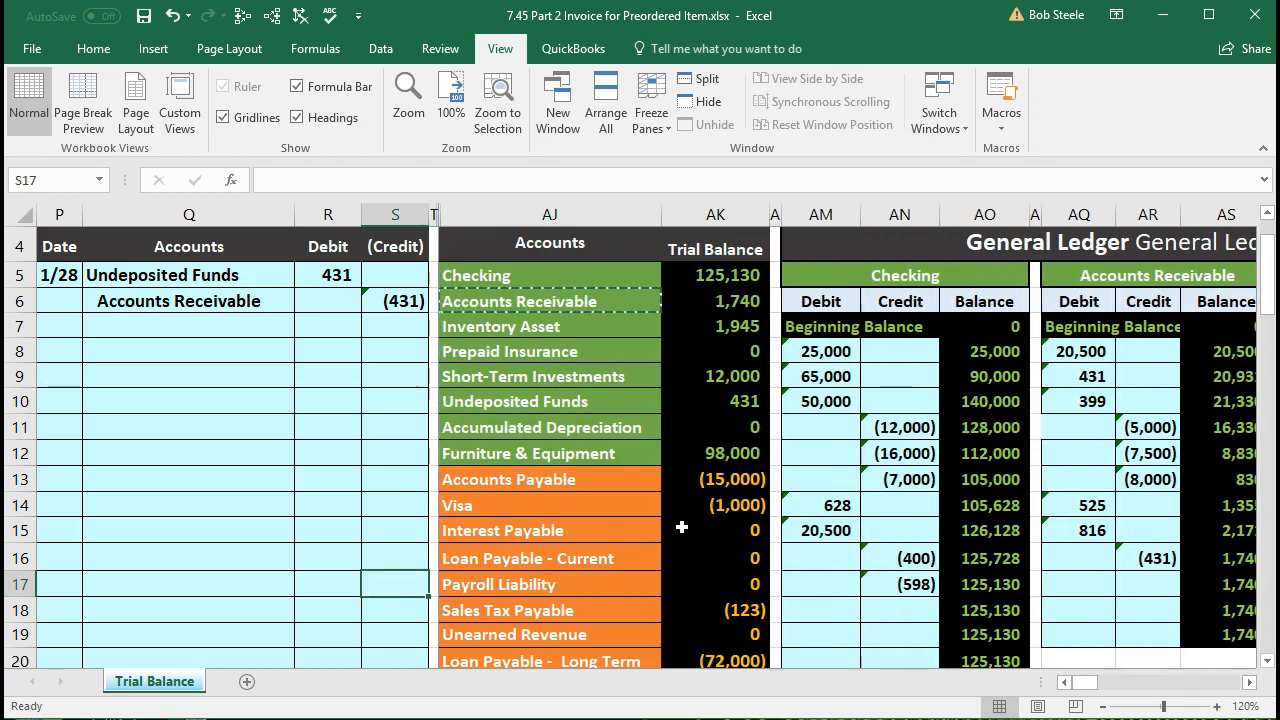
left_click(714, 301)
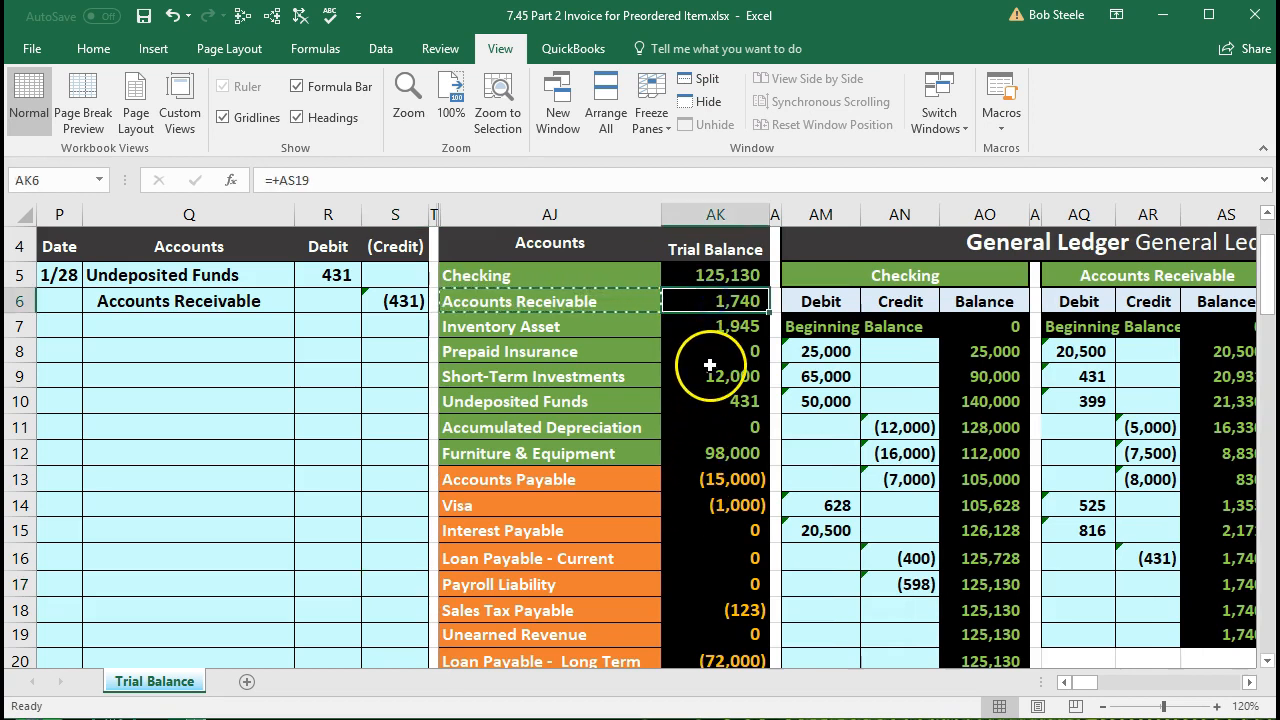
scroll(705, 375, "down", 2)
scroll(705, 390, "down", 5)
left_click(716, 573)
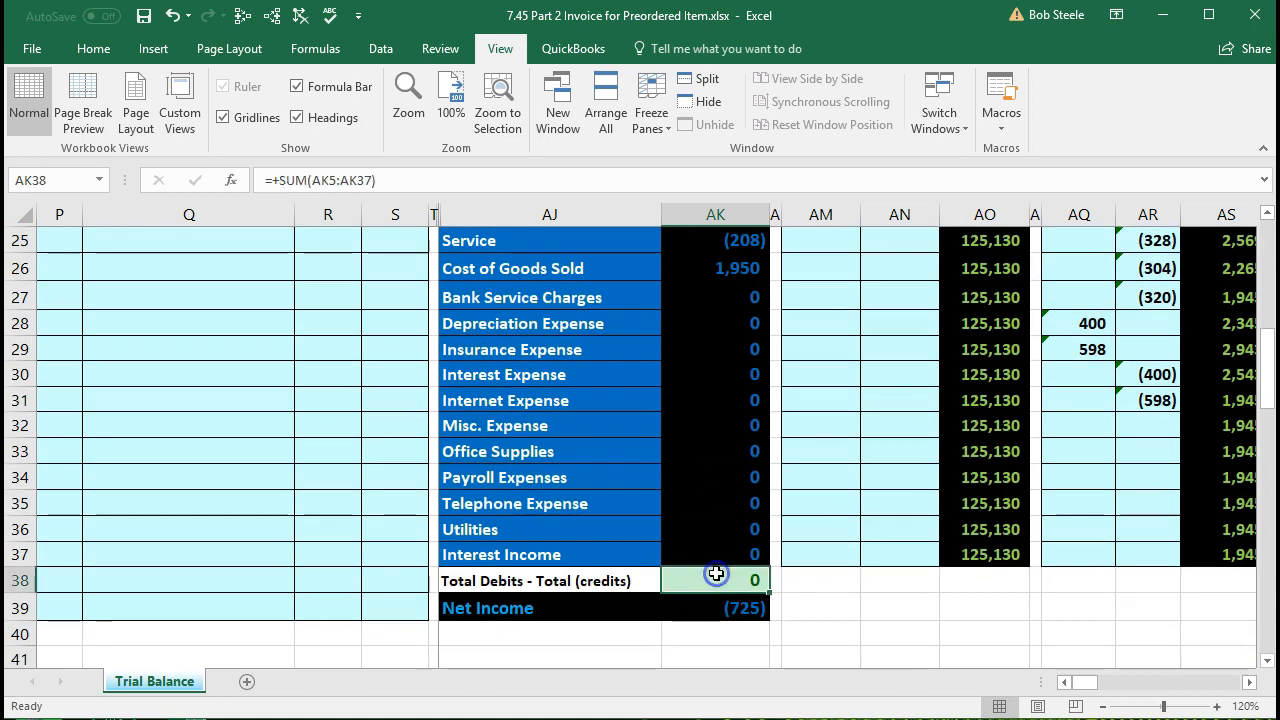
scroll(716, 573, "down", 1)
left_click(700, 531)
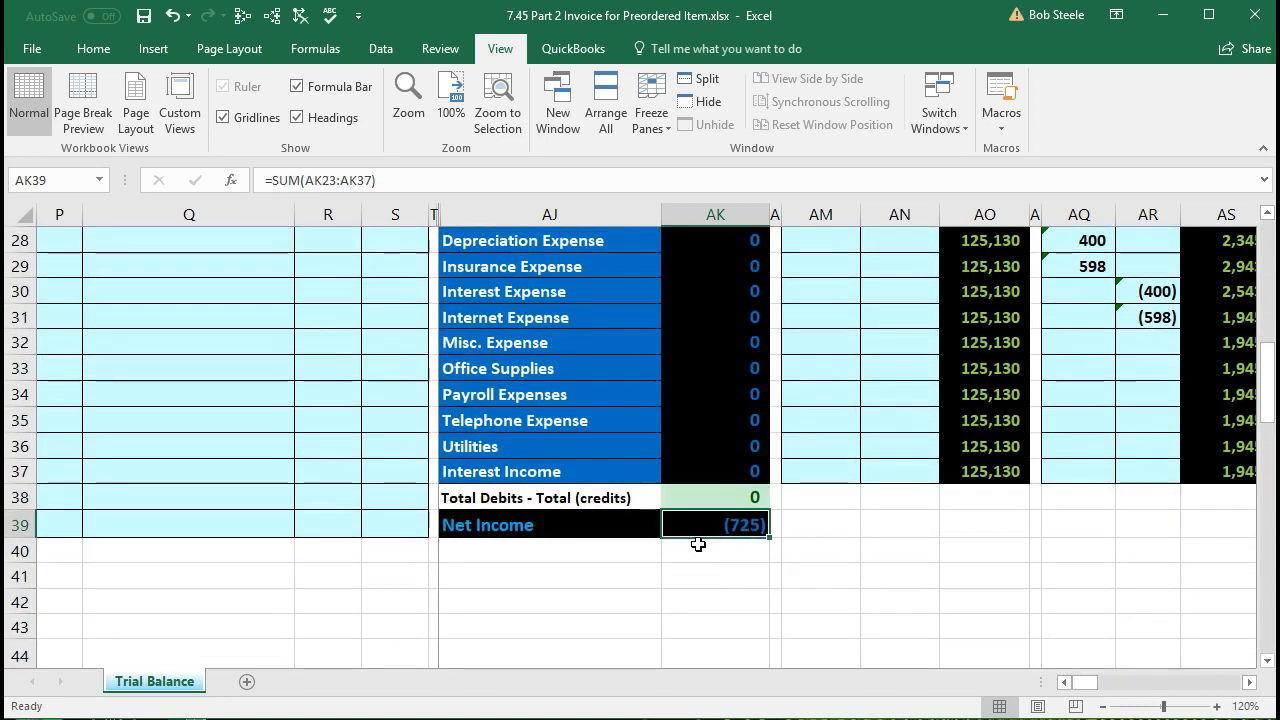
scroll(698, 544, "up", 1)
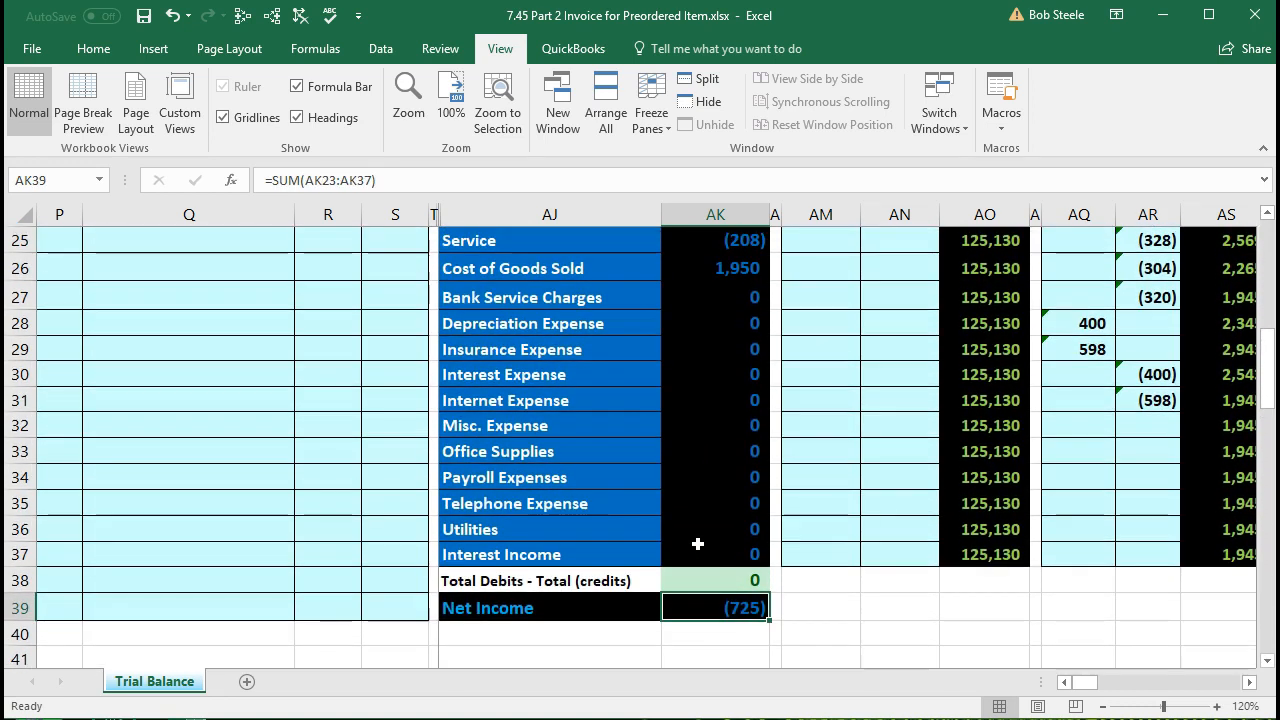
Step: Post the journal's Accounts Receivable credit to CS9 in the Anderson Guitars subsidiary ledger with the formula =S6
scroll(683, 548, "up", 8)
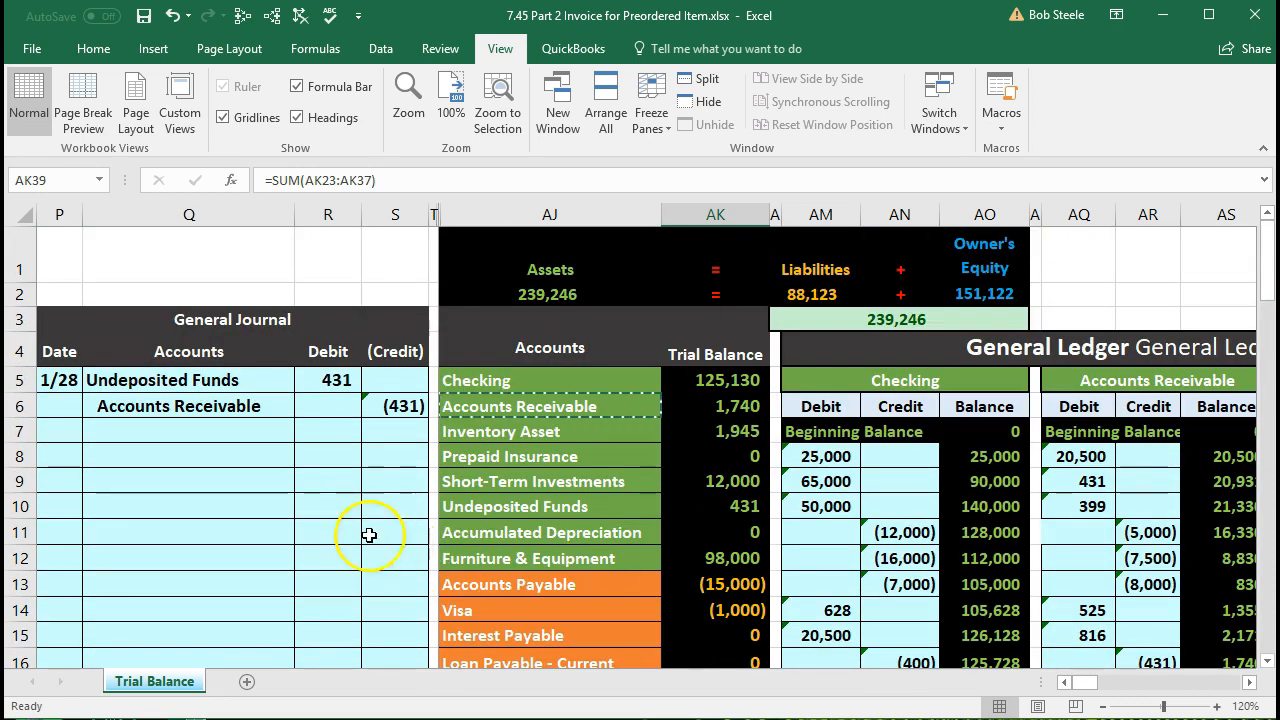
left_click_drag(185, 408, 370, 404)
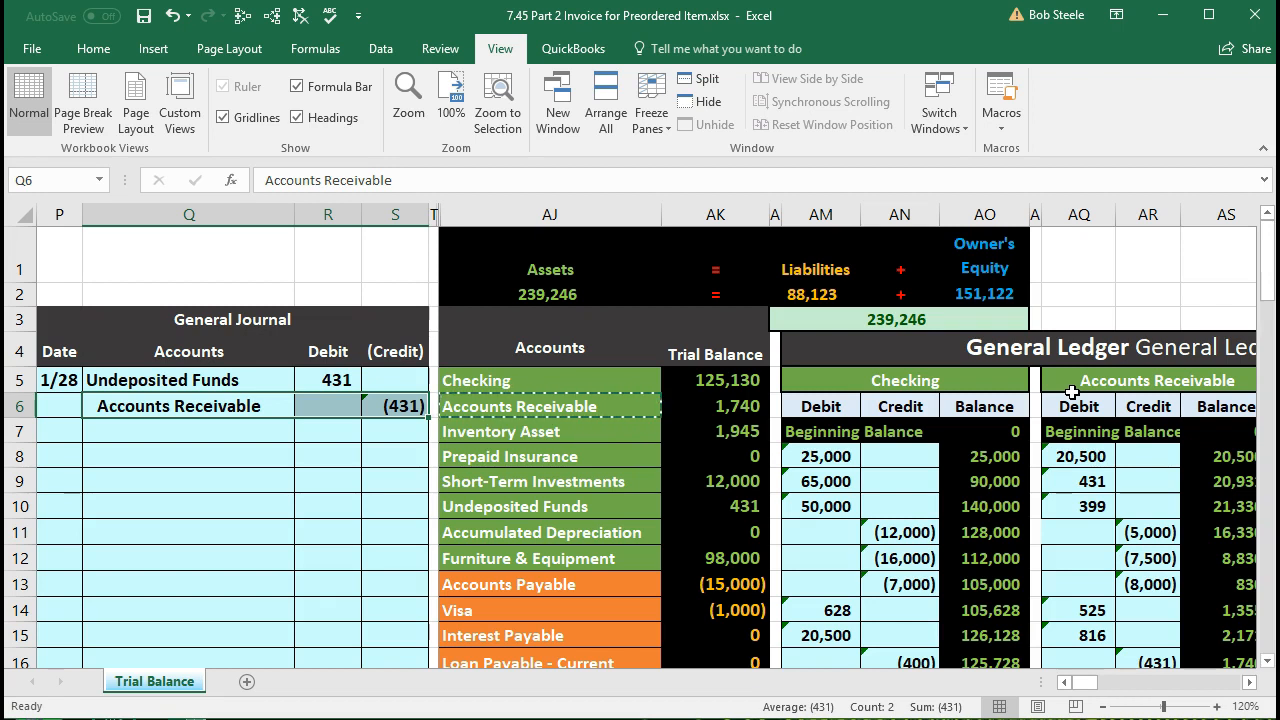
key("Right")
key("Right")
key("Right")
key("Right")
key("Right")
key("Left")
key("Left")
key("Left")
key("Left")
key("Right")
key("Right")
key("Right")
key("Right")
key("Right")
key("Right")
key("Right")
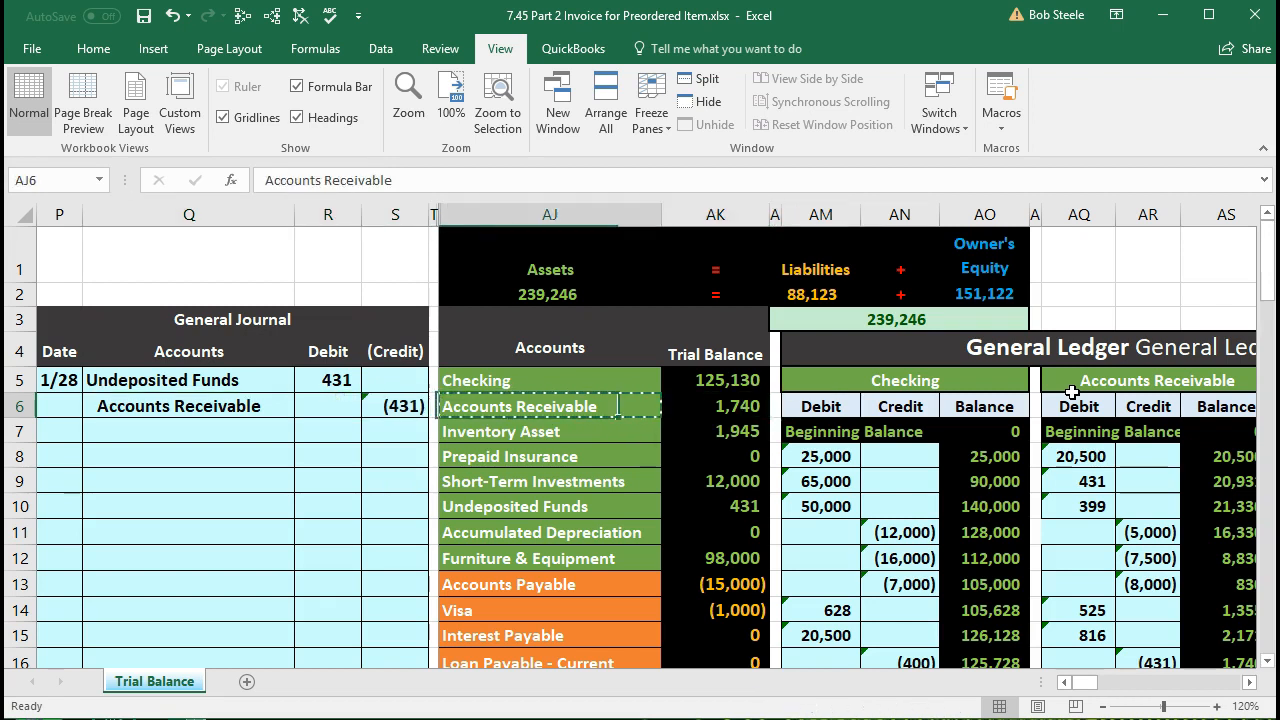
key("Right")
key("Right")
key("Right")
key("Right")
key("Right")
key("Right")
key("Right")
key("Right")
key("Right")
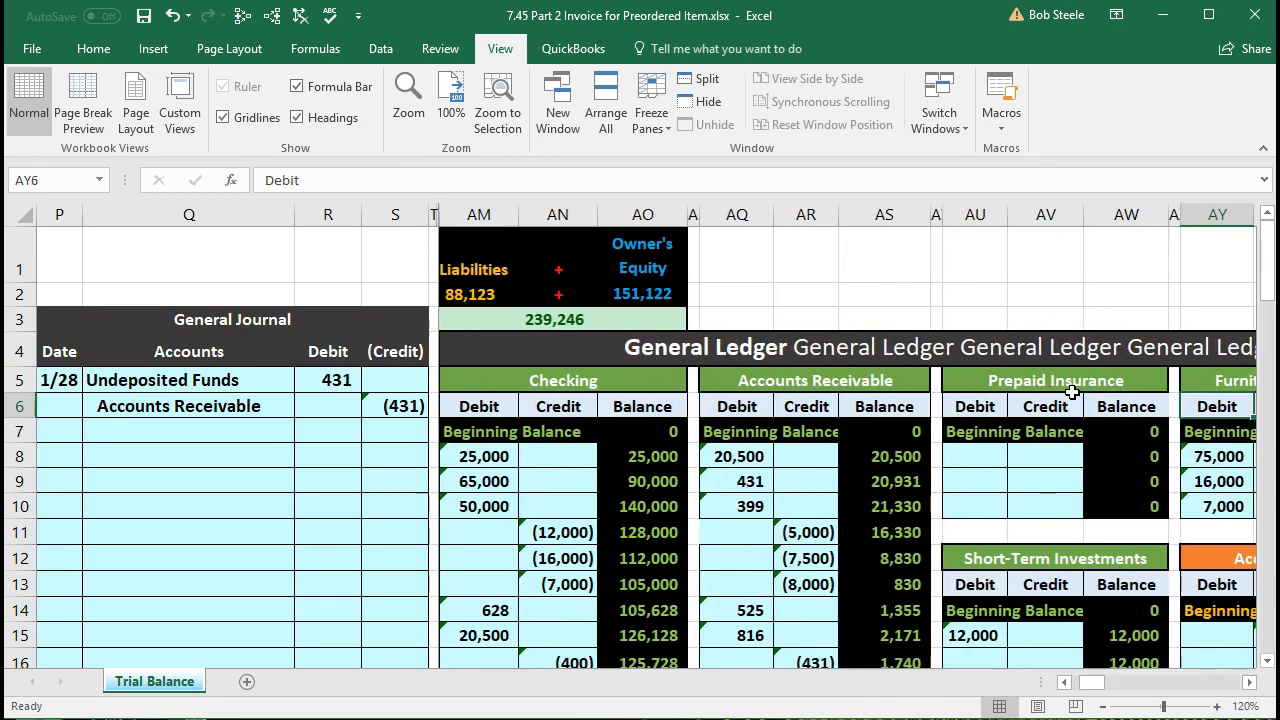
key("Right")
key("Right")
key("Right")
key("Right")
key("Right")
key("Right")
key("Right")
key("Right")
key("Right")
key("Right")
key("Right")
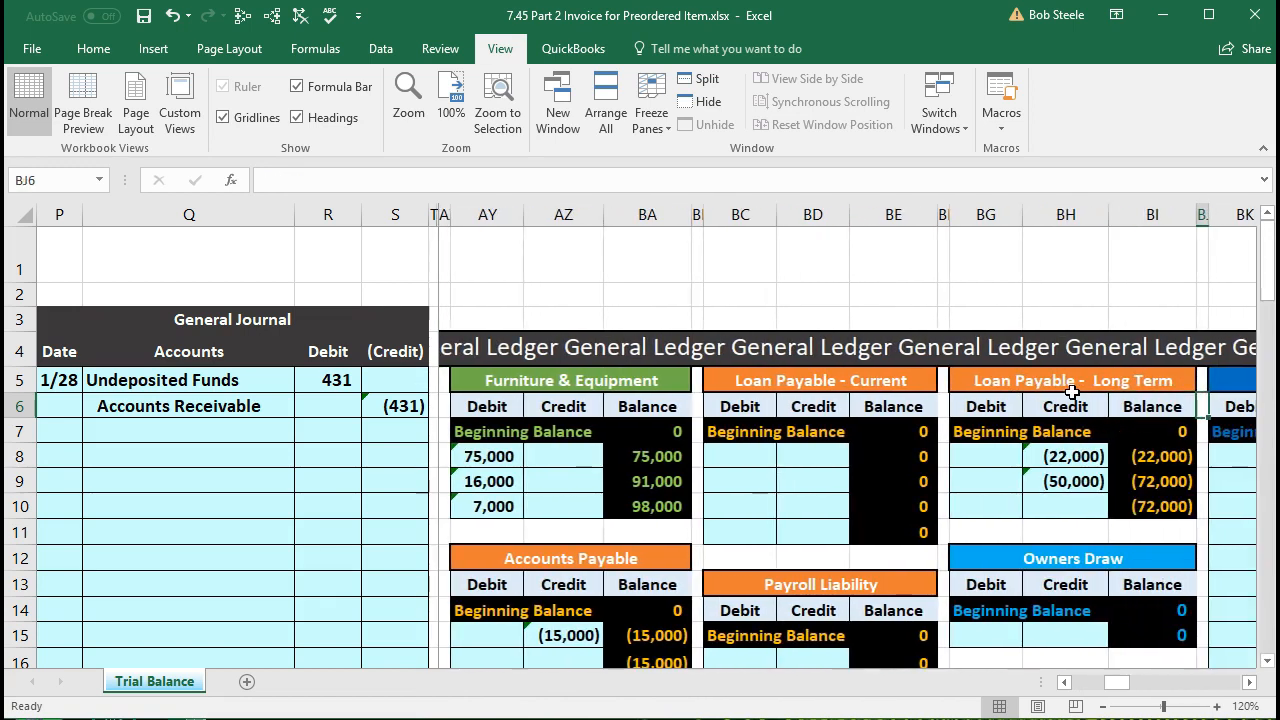
key("Right")
key("Right")
key("Right")
key("Right")
key("Right")
key("Right")
key("Right")
key("Right")
key("Right")
key("Right")
key("Right")
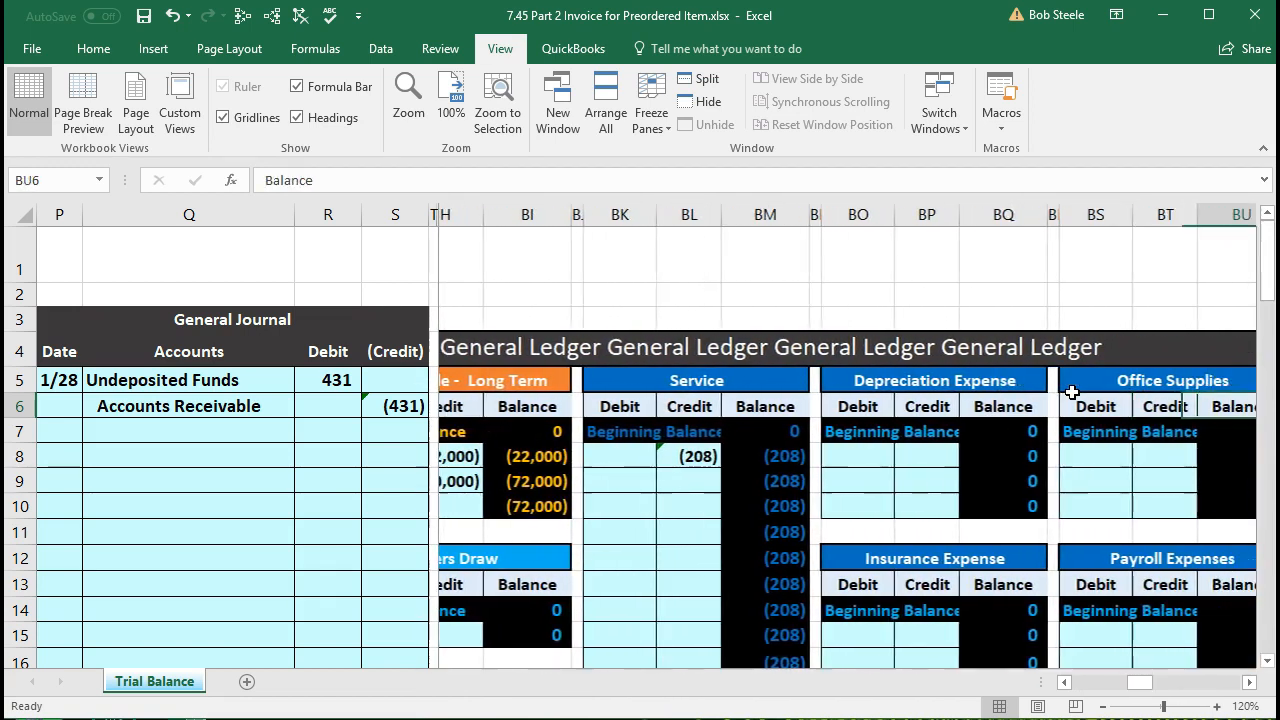
key("Right")
key("Right")
key("Right")
key("Right")
key("Right")
key("Right")
key("Right")
key("Right")
key("Right")
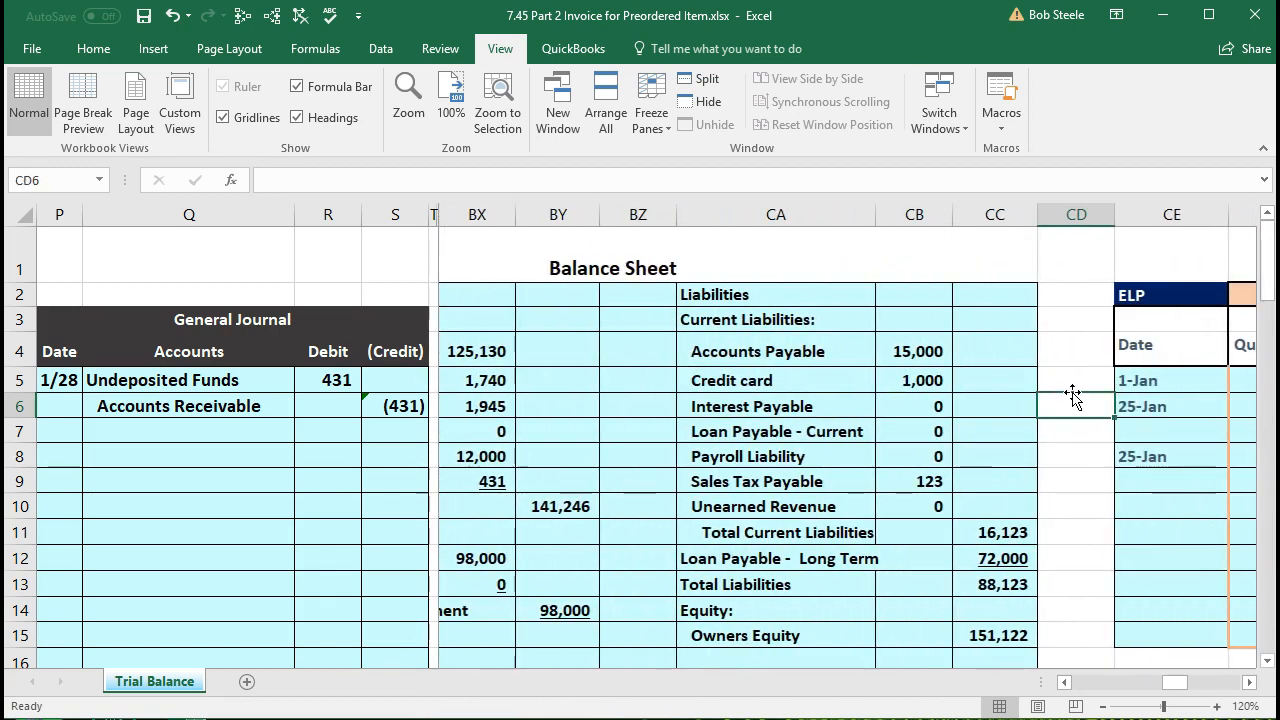
key("Right")
key("Right")
key("Right")
key("Right")
key("Right")
key("Right")
key("Right")
key("Right")
key("Right")
key("Right")
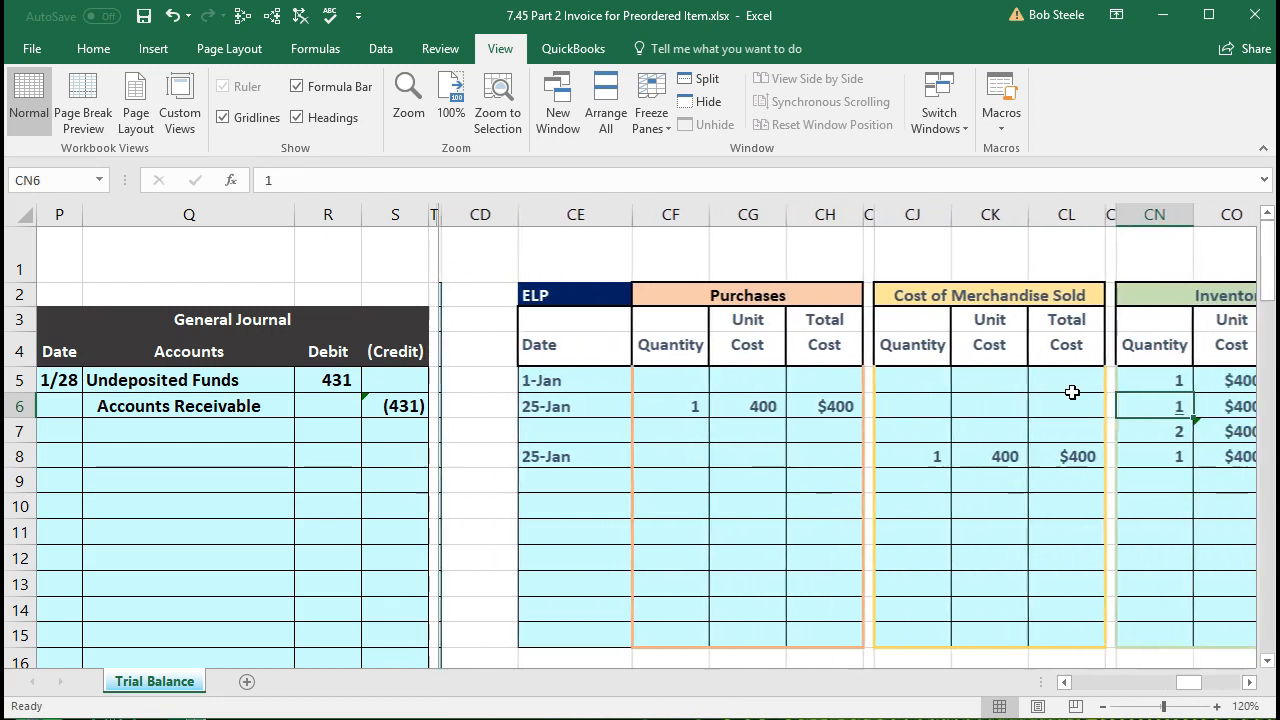
key("Right")
key("Right")
key("Right")
key("Right")
key("Right")
key("Right")
key("Right")
key("Right")
key("Right")
key("Right")
key("Right")
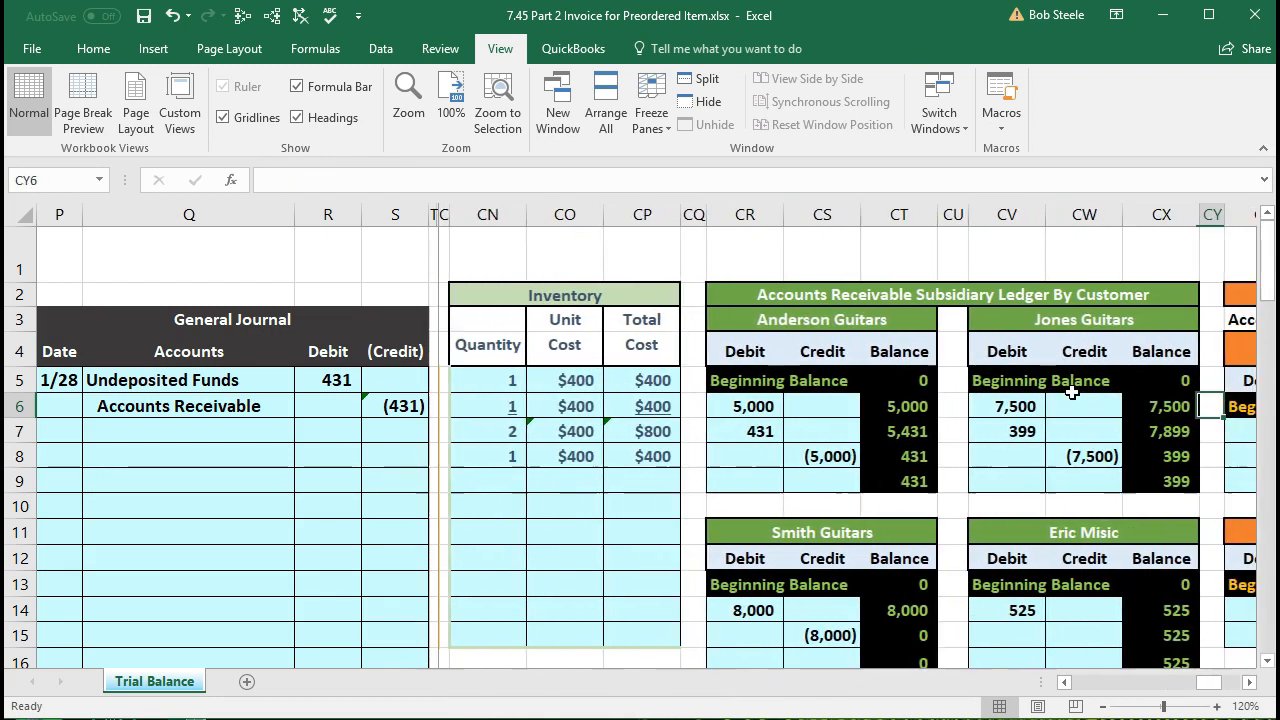
key("Right")
key("Right")
key("Right")
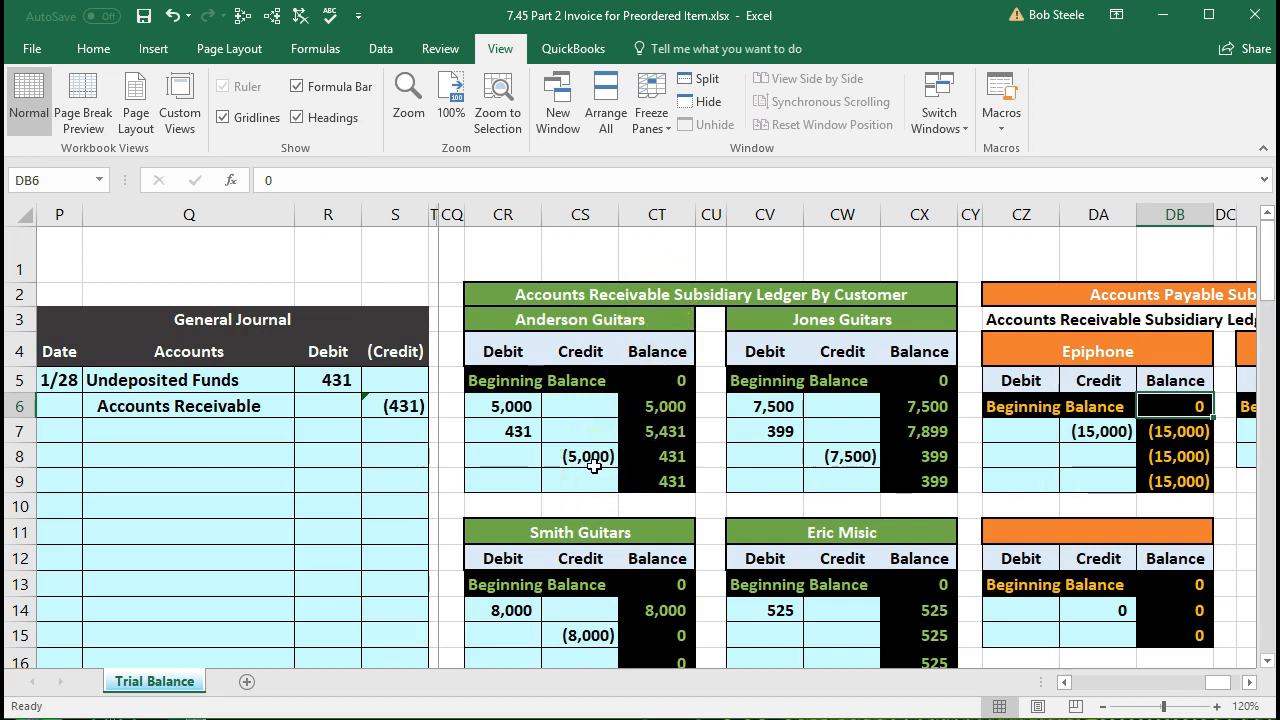
left_click(525, 477)
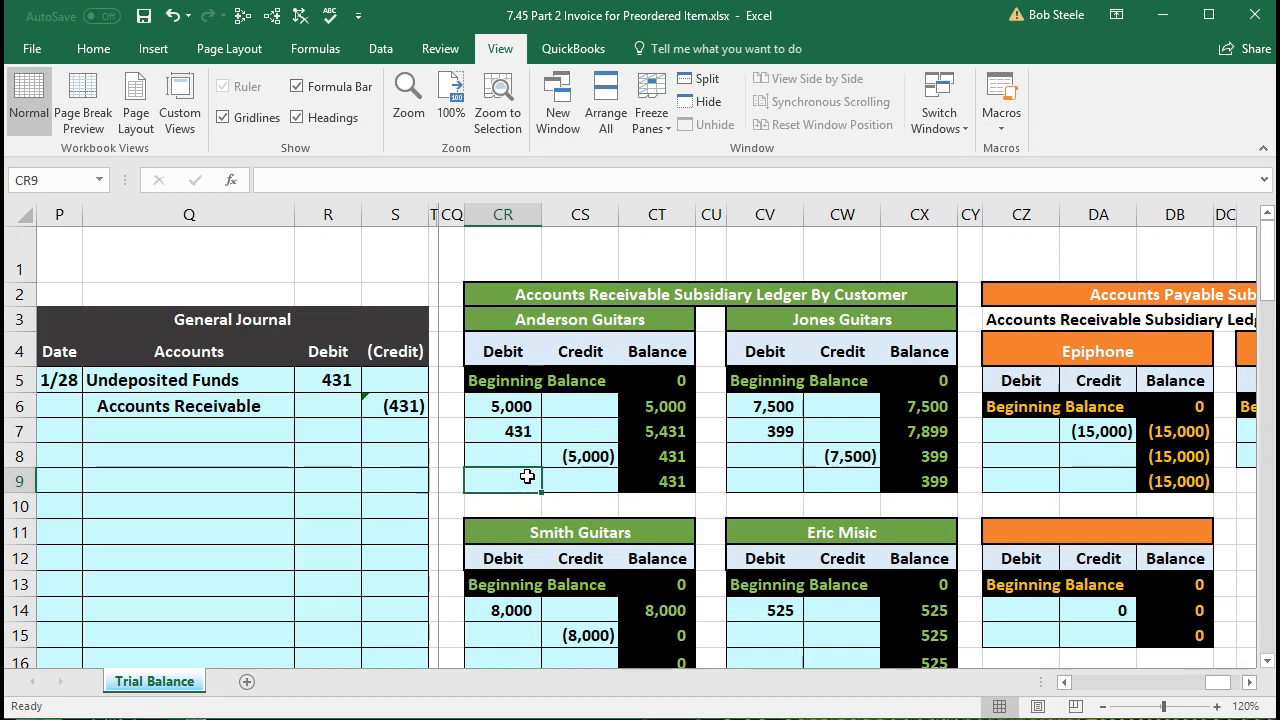
key("Right")
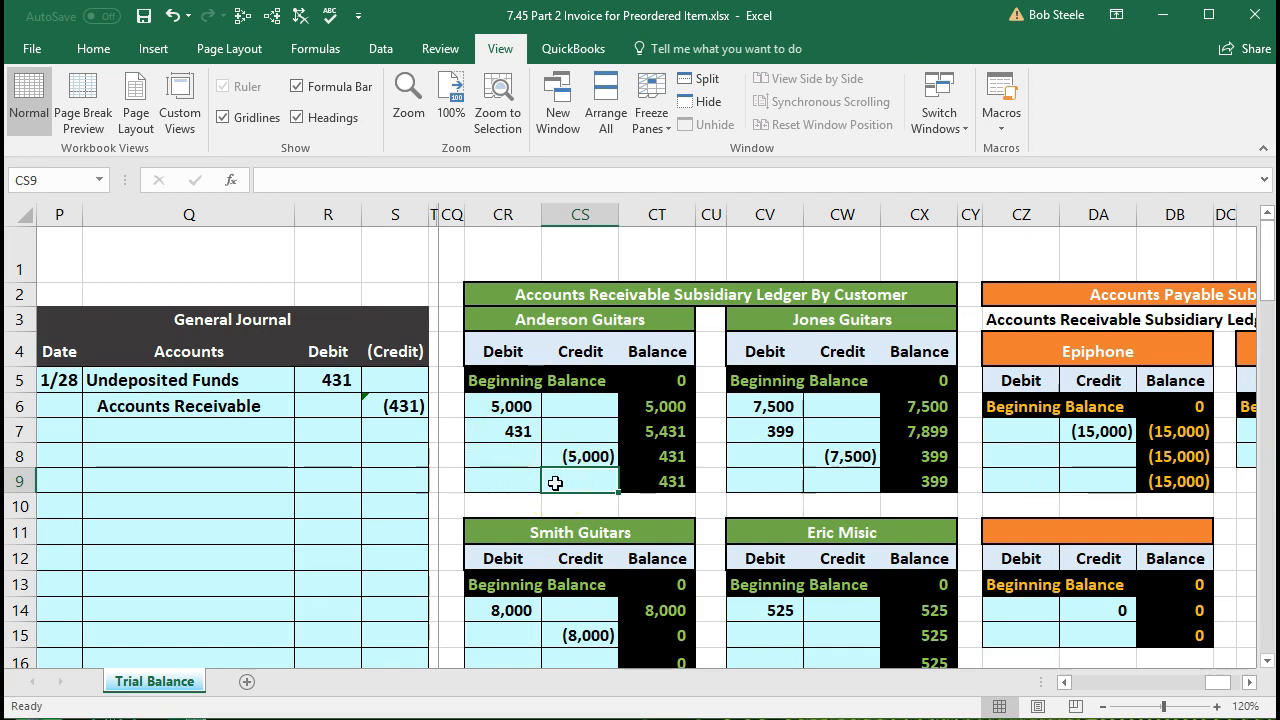
type("=")
left_click(405, 405)
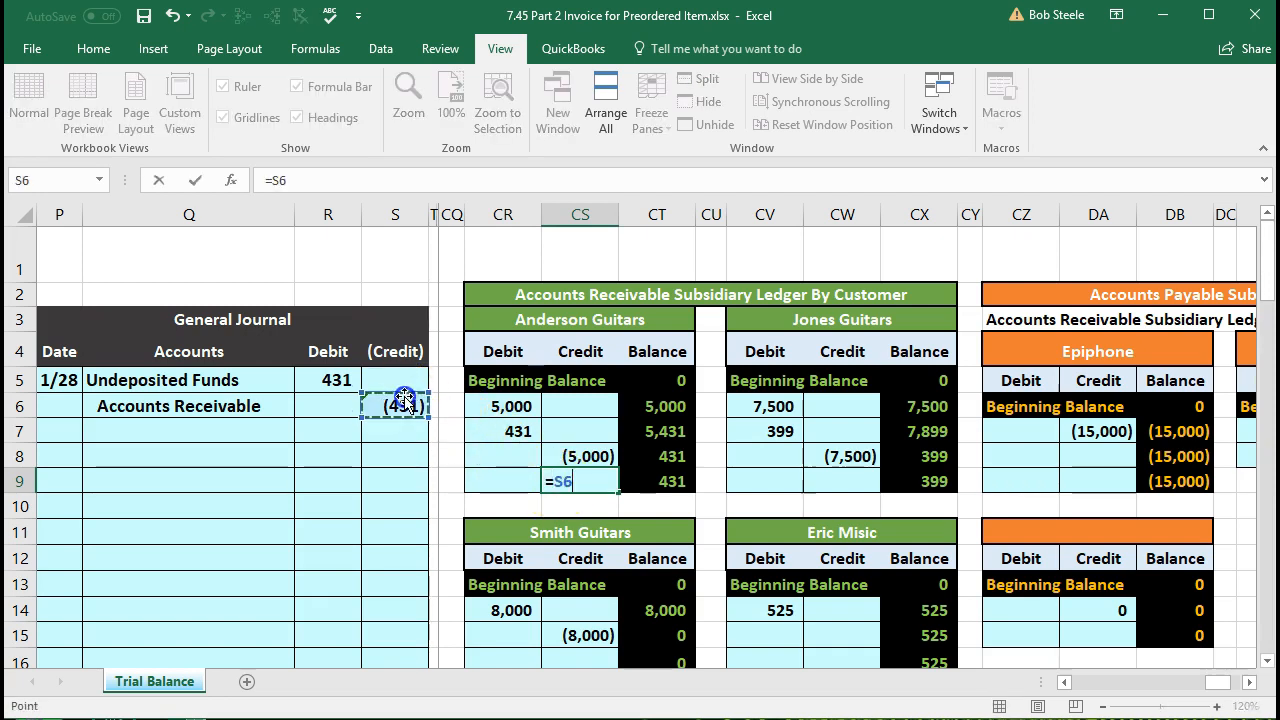
key("Return")
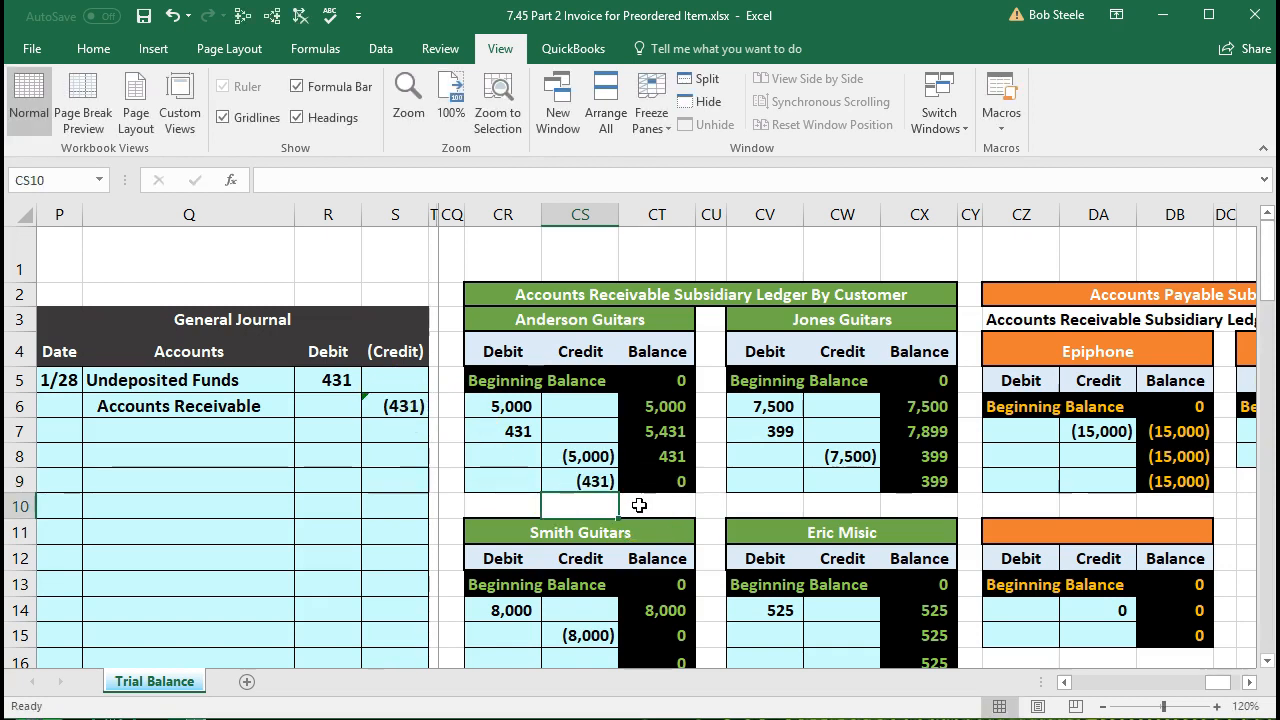
Step: Check the Anderson Guitars balance and inspect the formula behind the total AR subsidiary ledger by customer in CX25
key("Up")
key("Right")
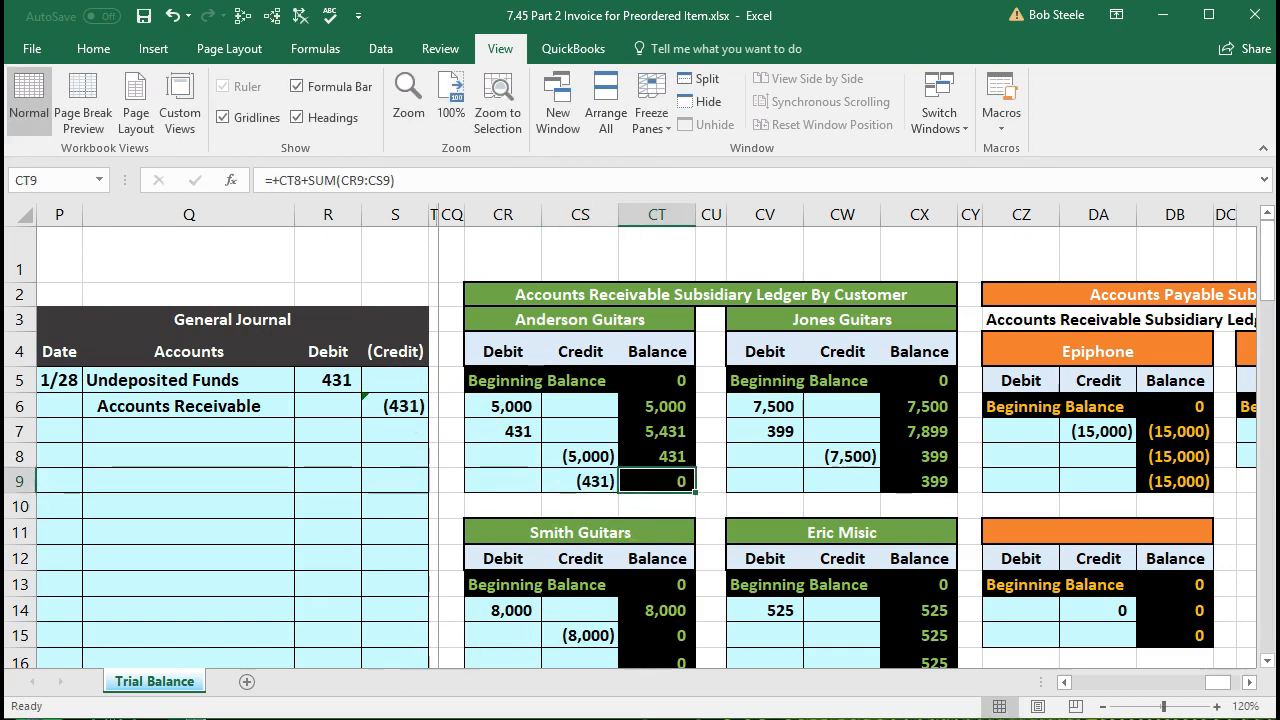
scroll(871, 571, "down", 4)
left_click(904, 551)
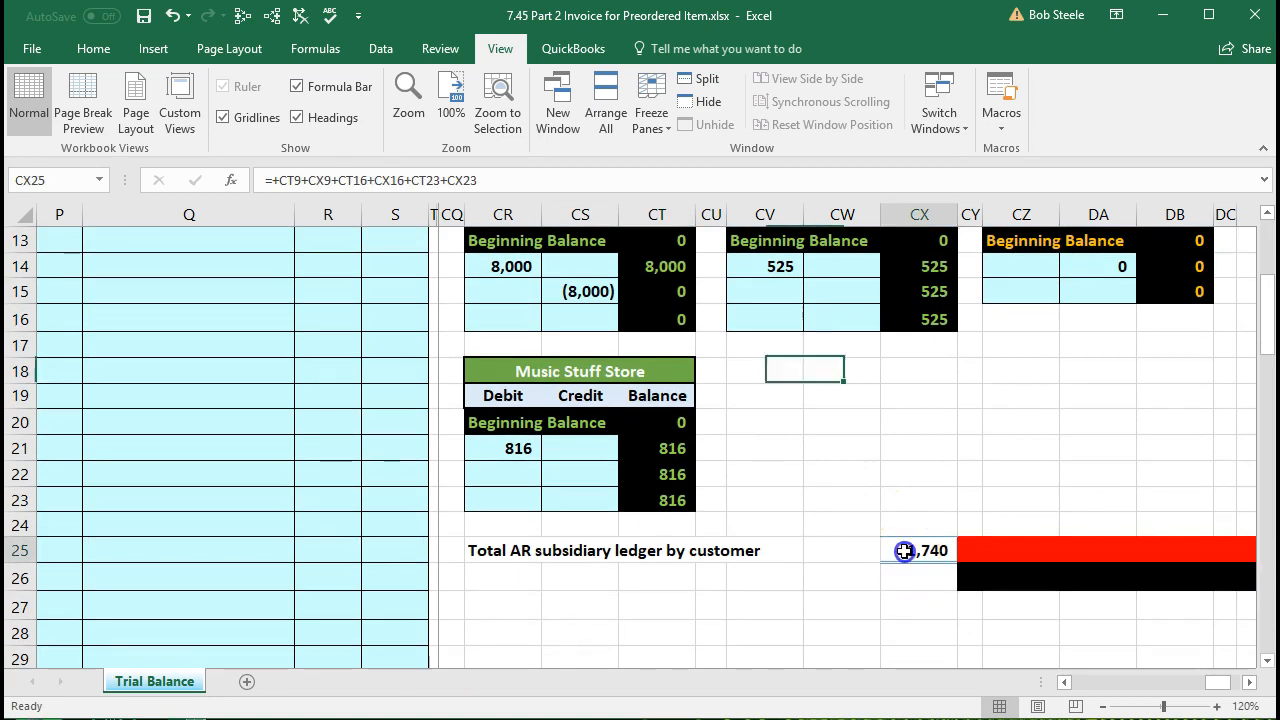
double_click(904, 551)
scroll(904, 551, "up", 4)
scroll(904, 551, "down", 3)
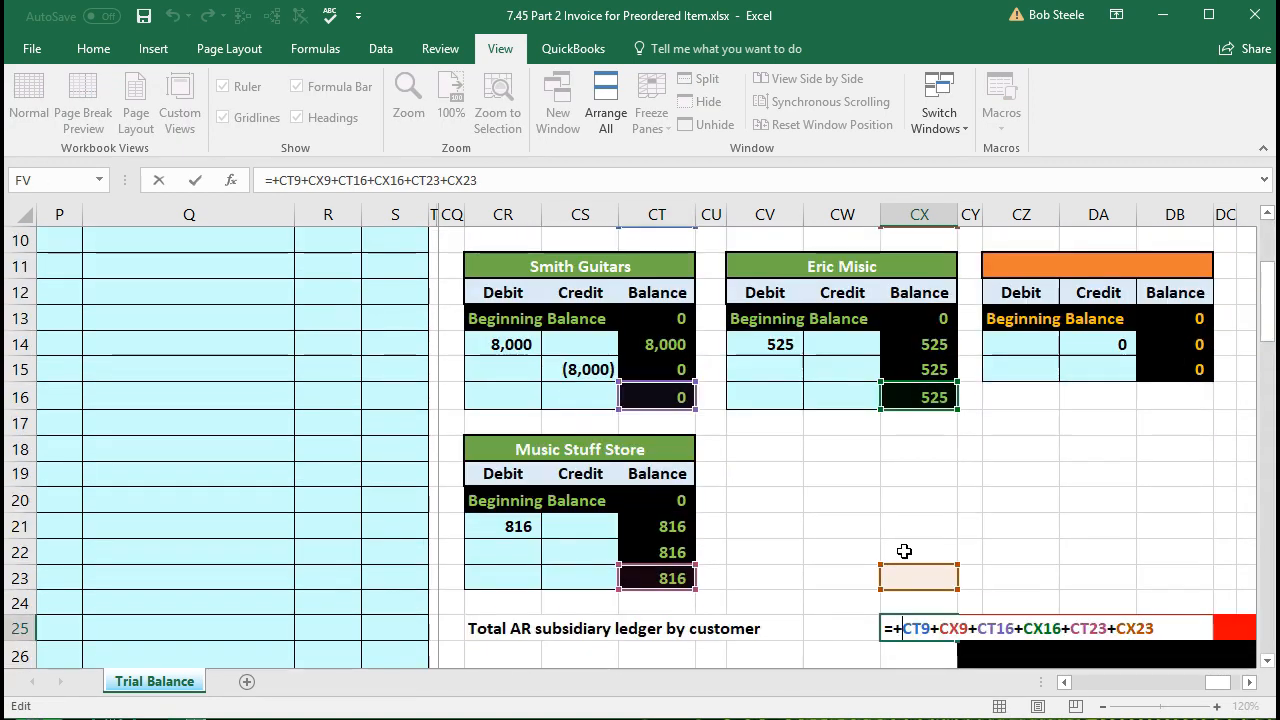
key("Return")
key("Up")
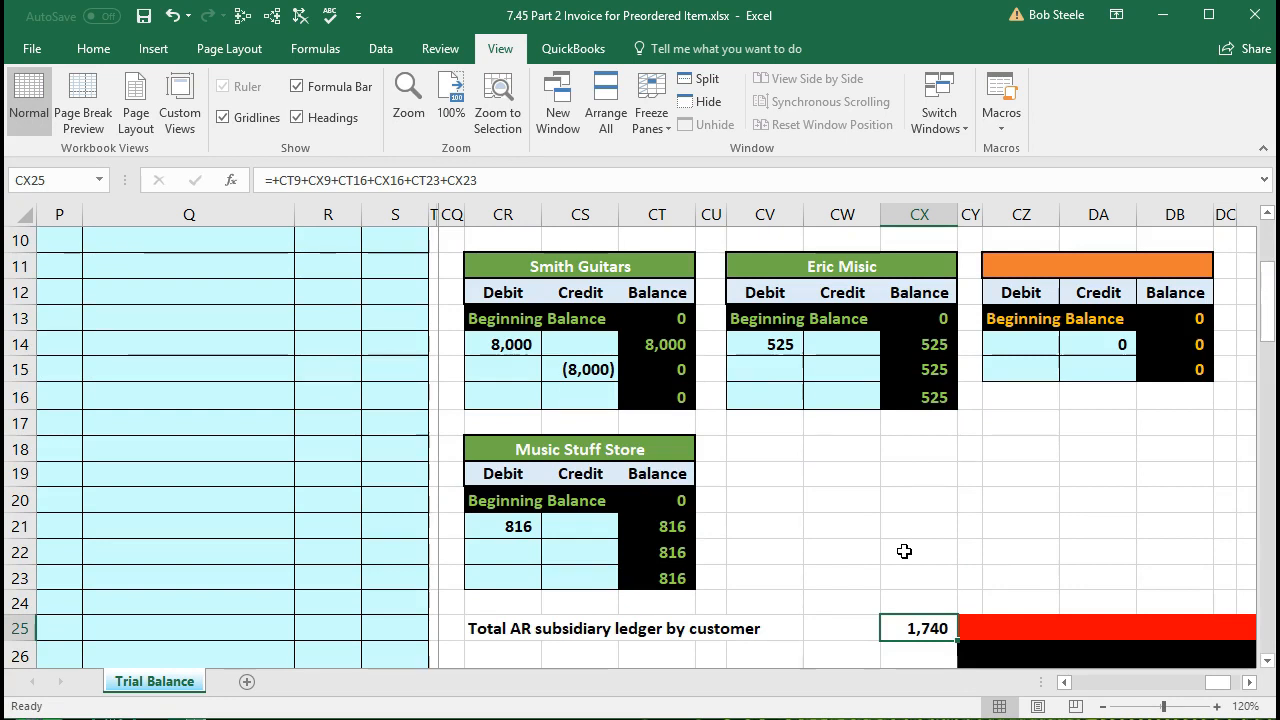
Step: Check the Accounts Receivable ending balance in the general ledger against the subsidiary ledger total by customer
key("Up")
key("Up")
key("Up")
key("Up")
key("Up")
key("Up")
key("Up")
key("Up")
key("Up")
key("Up")
key("Up")
key("Up")
key("Up")
key("Up")
key("Up")
key("Up")
key("Up")
key("Up")
key("Up")
key("Up")
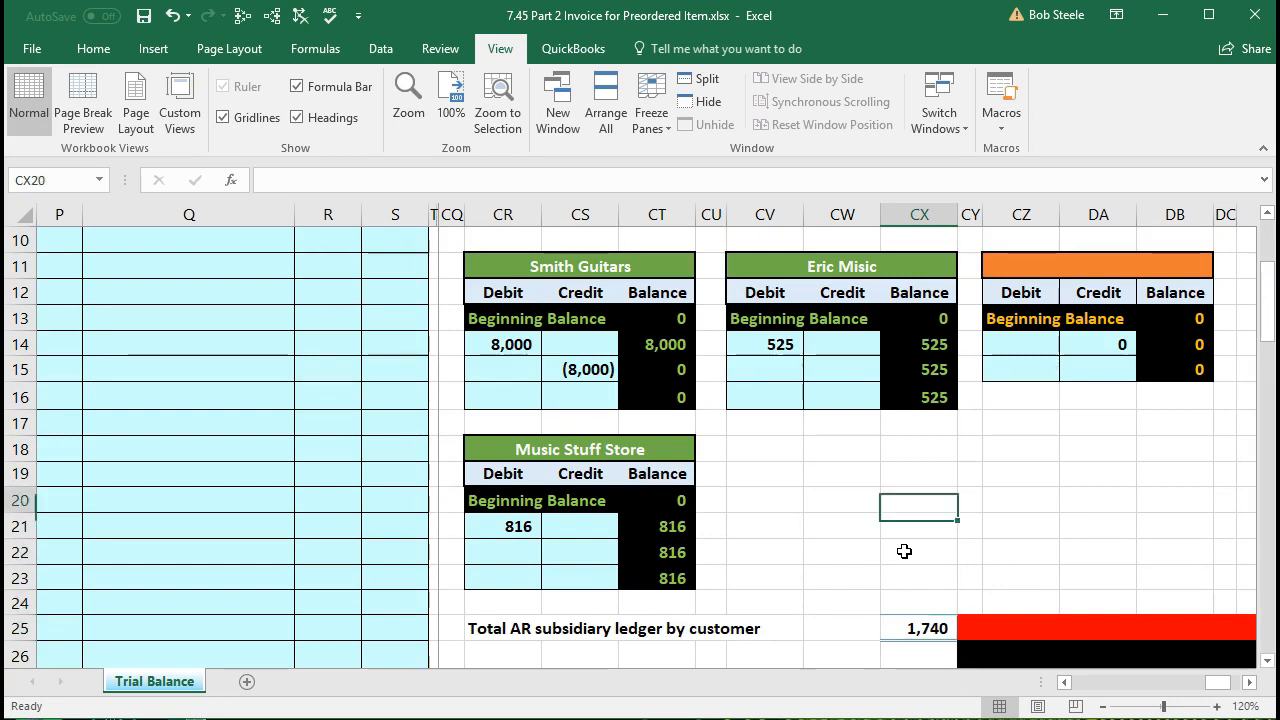
key("Left")
key("Left")
key("Left")
key("Left")
key("Left")
key("Left")
key("Left")
key("Left")
key("Left")
key("Left")
key("Left")
key("Left")
key("Left")
key("Left")
key("Left")
key("Left")
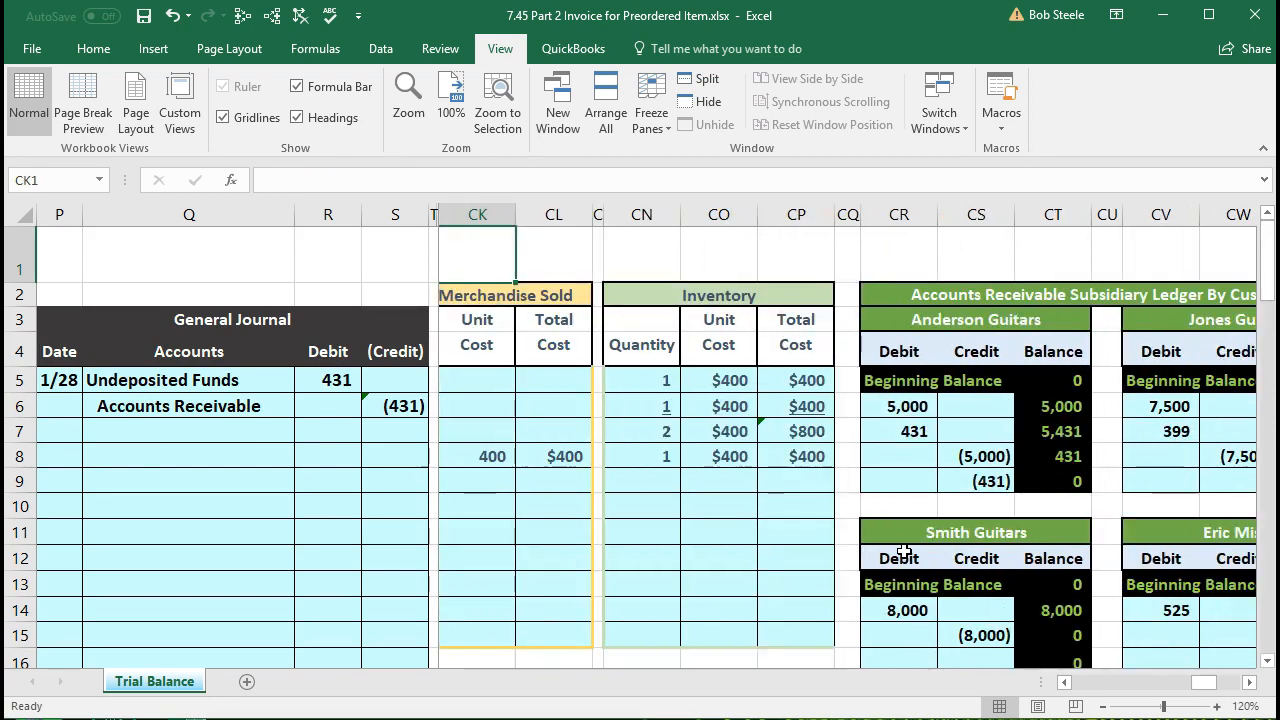
key("Left")
key("Left")
key("Left")
key("Left")
key("Left")
key("Left")
key("Left")
key("Left")
key("Left")
key("Left")
key("Left")
key("Left")
key("Left")
key("Left")
key("Left")
key("Left")
key("Left")
key("Left")
key("Left")
key("Left")
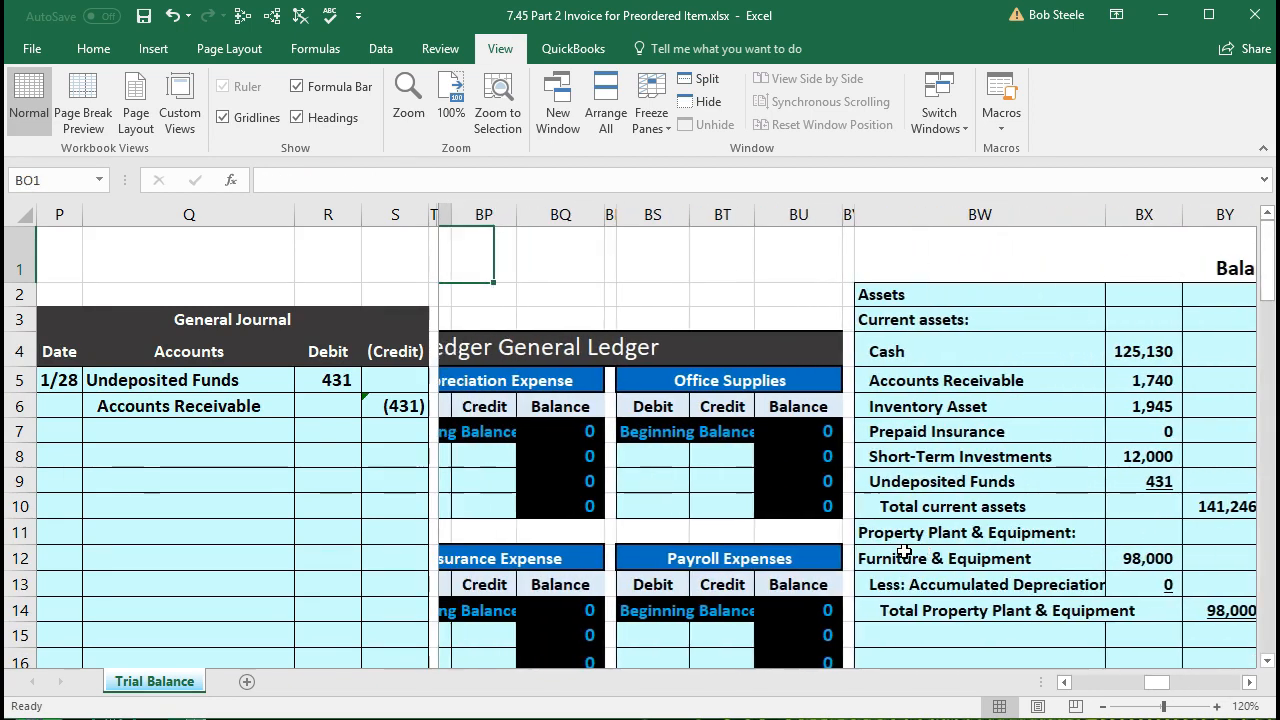
key("Left")
key("Left")
key("Left")
key("Left")
key("Left")
key("Left")
key("Left")
key("Left")
key("Left")
key("Left")
key("Left")
key("Left")
key("Left")
key("Left")
key("Left")
key("Left")
key("Left")
key("Left")
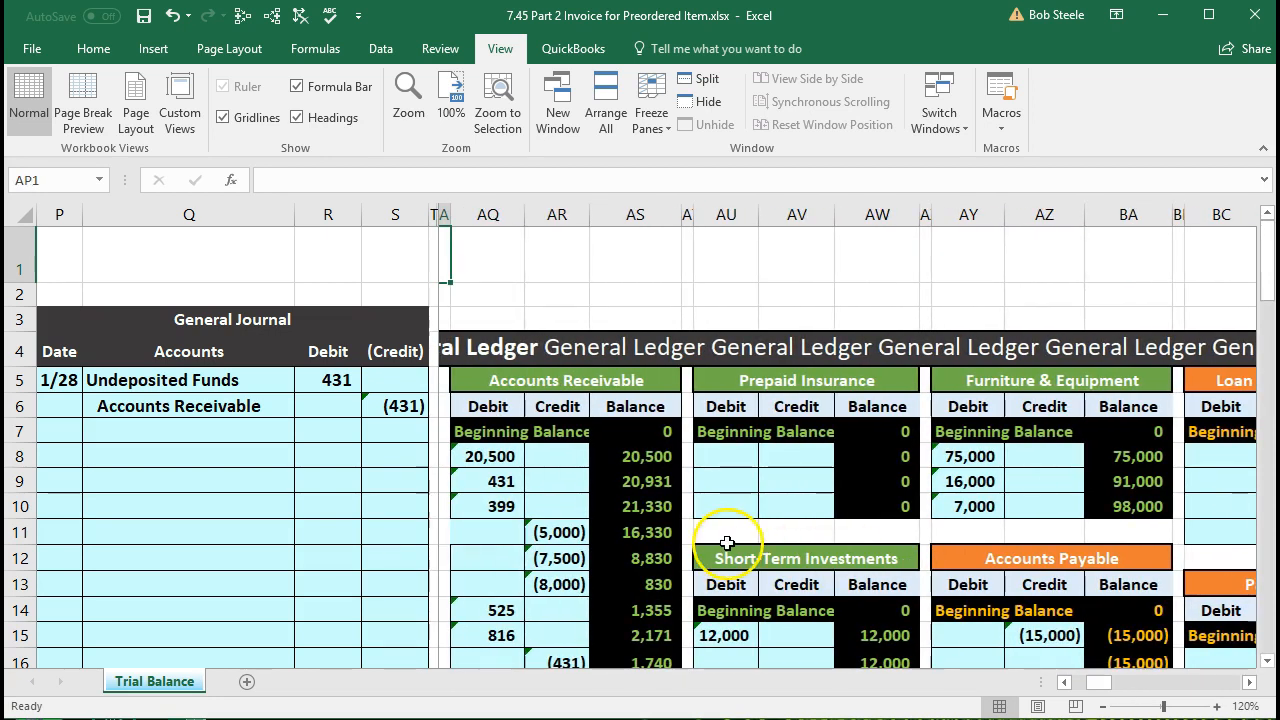
scroll(729, 529, "down", 3)
left_click(651, 441)
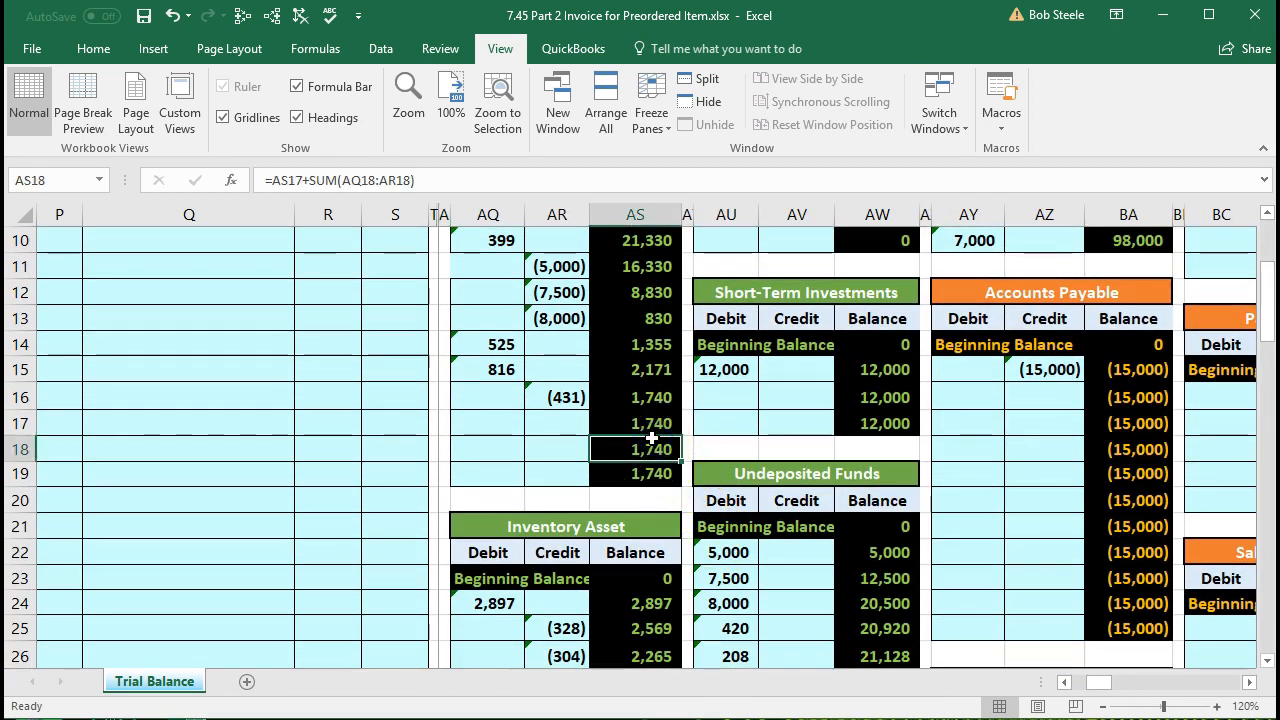
Step: Check the Accounts Receivable balance in the trial balance and inspect its formula in AK6
key("Left")
key("Left")
key("Left")
key("Left")
key("Left")
key("Left")
key("Left")
key("Left")
key("Left")
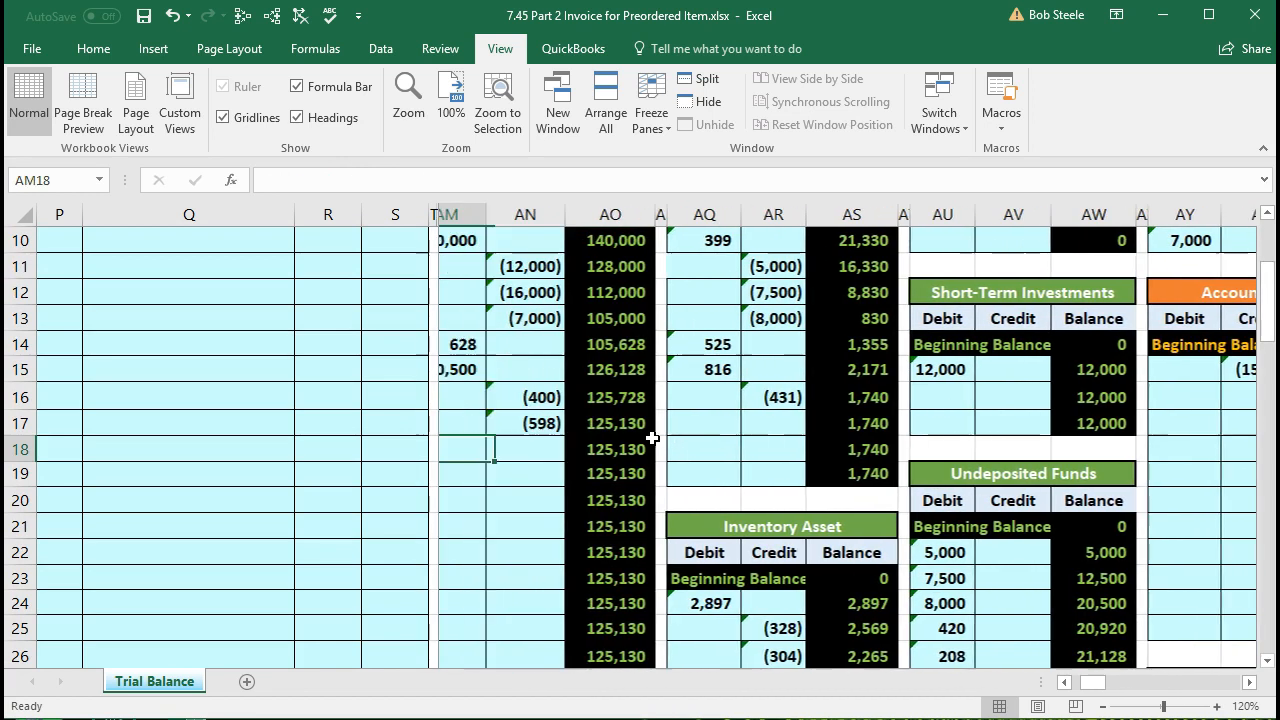
key("Left")
scroll(651, 441, "up", 3)
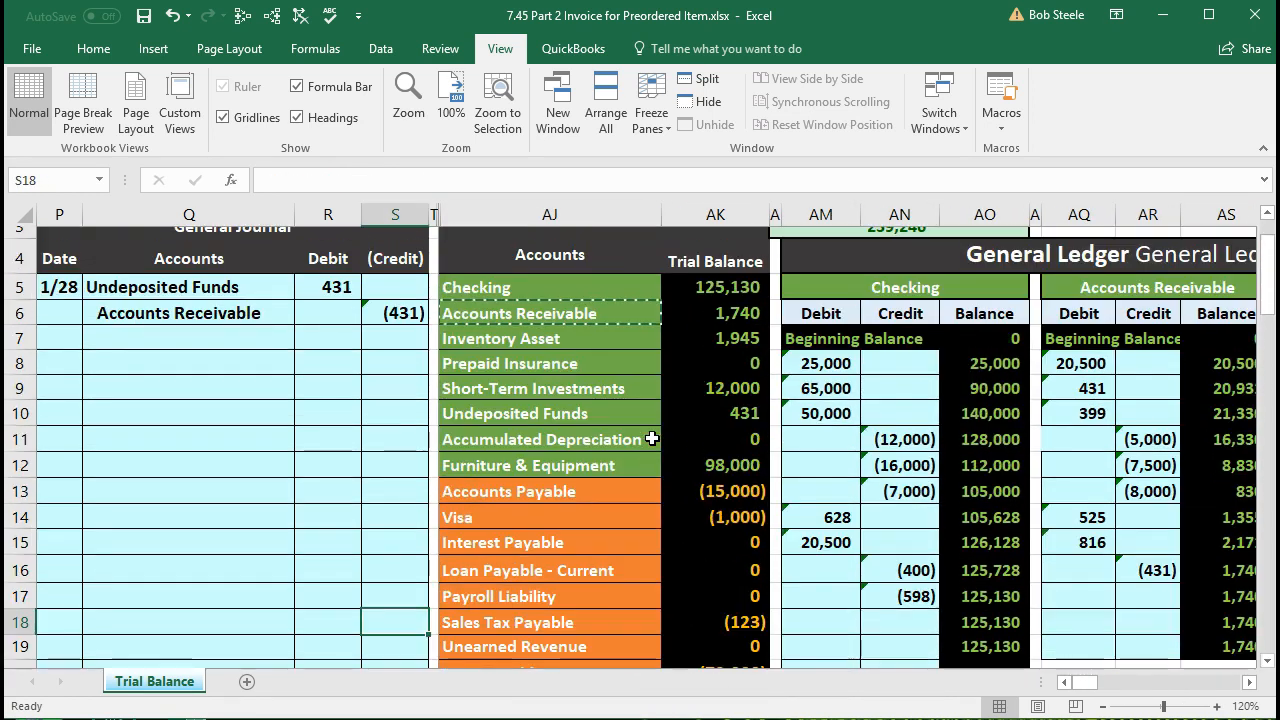
left_click(702, 406)
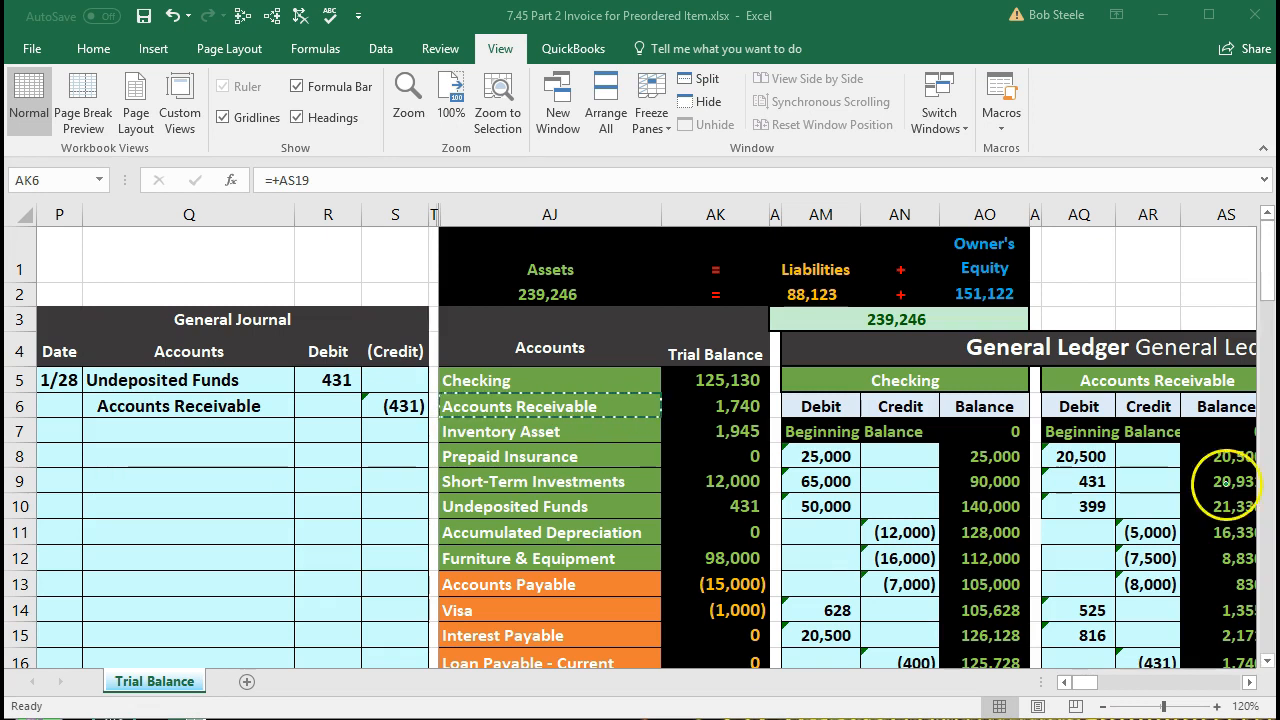
Step: Start a second general journal entry in P8 with the date 1/28
left_click(211, 476)
left_click(62, 453)
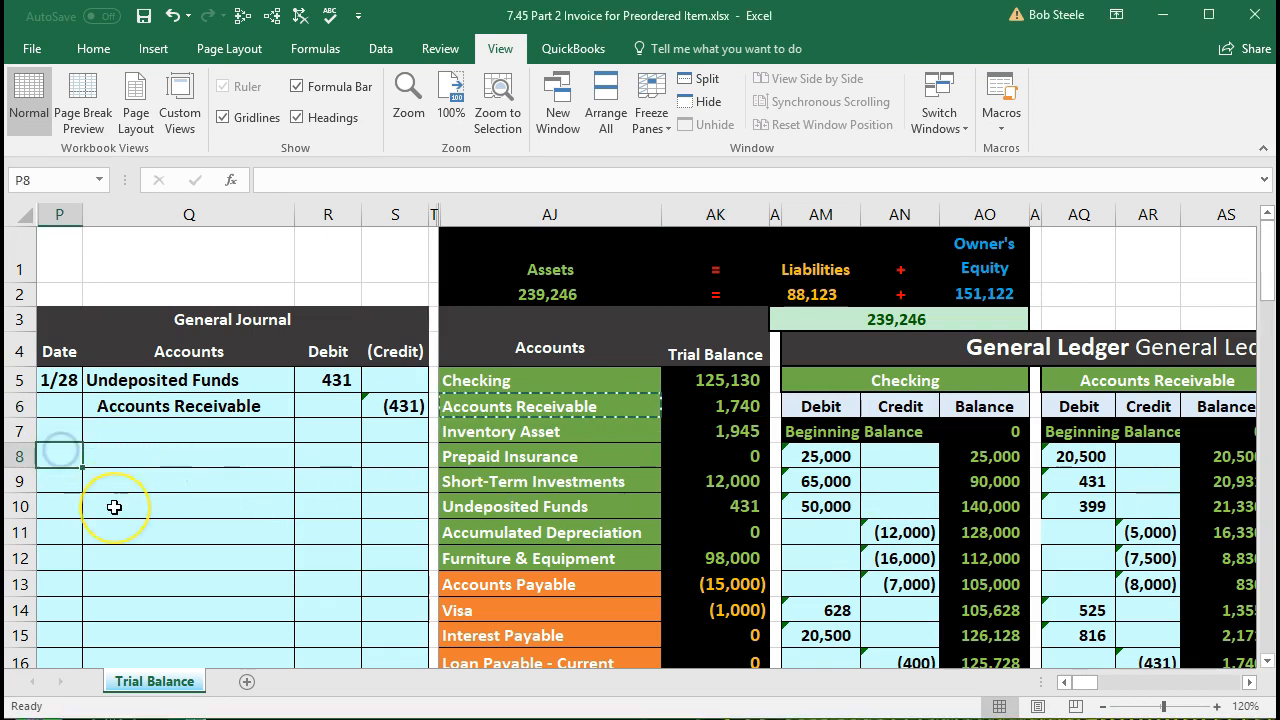
type("1/28")
key("Return")
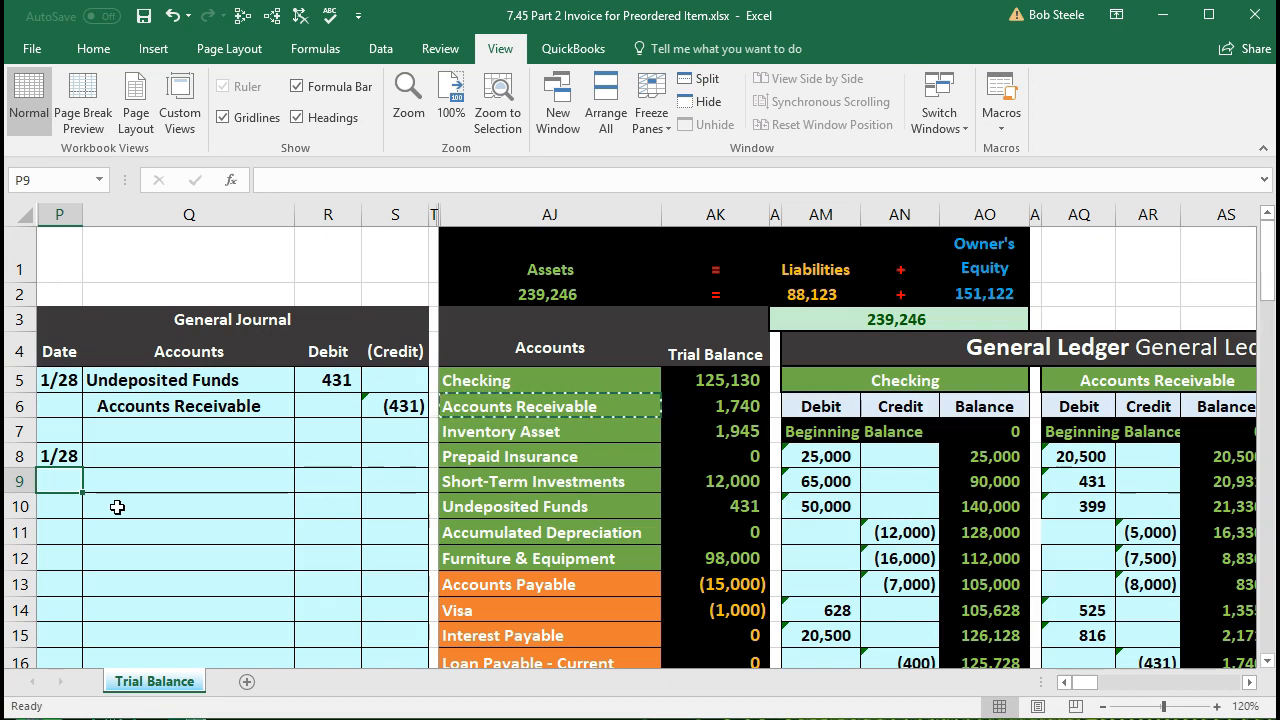
Step: Copy the Undeposited Funds account name from the trial balance into Q8 of the journal, pasting values only
left_click(513, 381)
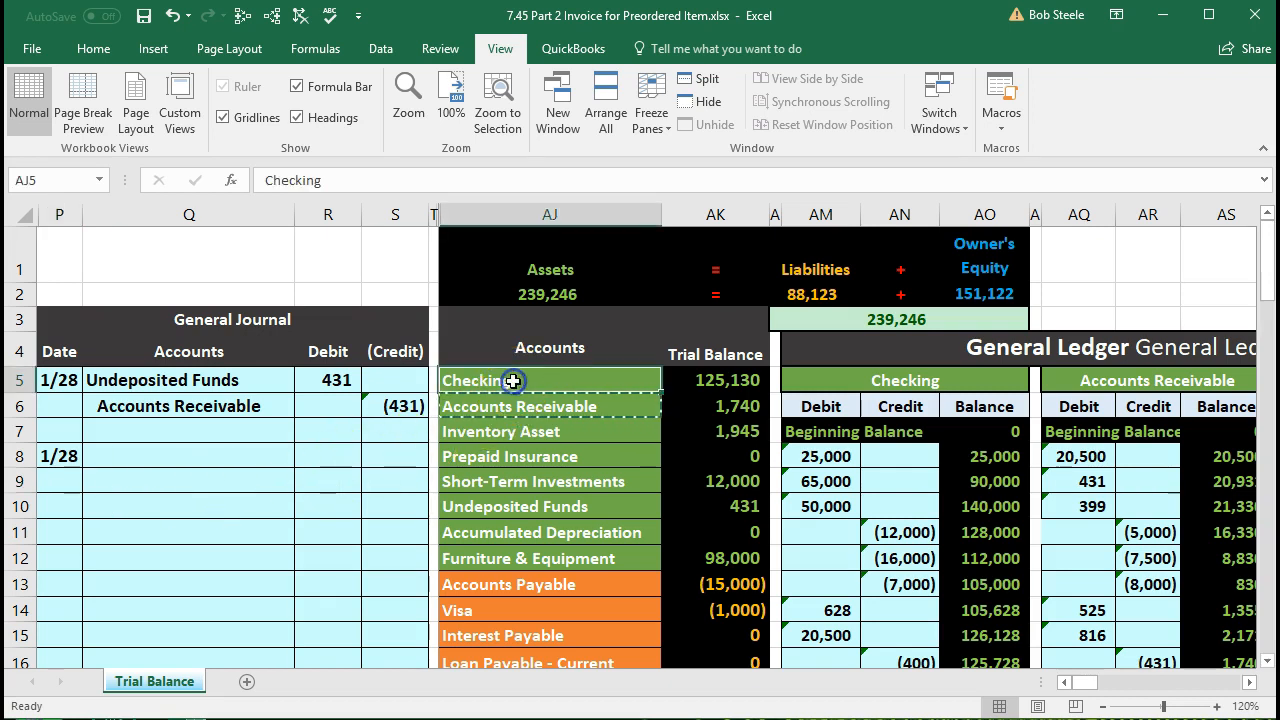
left_click(510, 504)
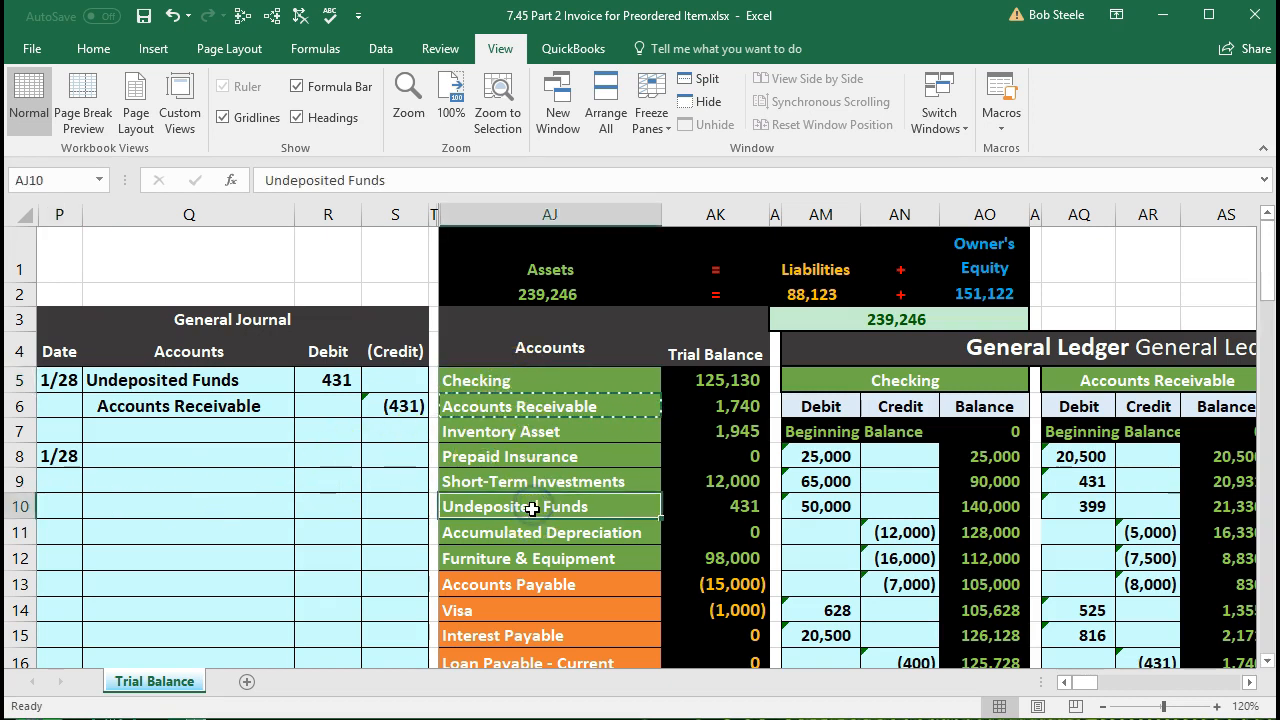
left_click(686, 508)
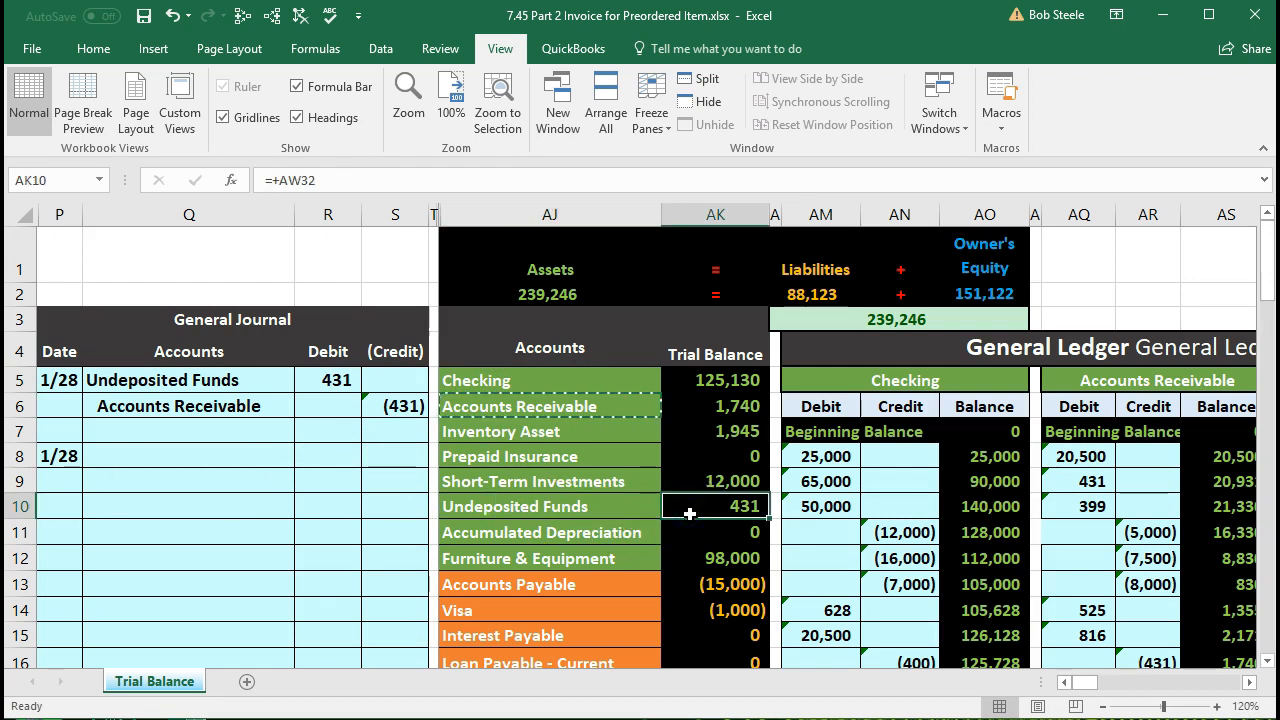
left_click(610, 507)
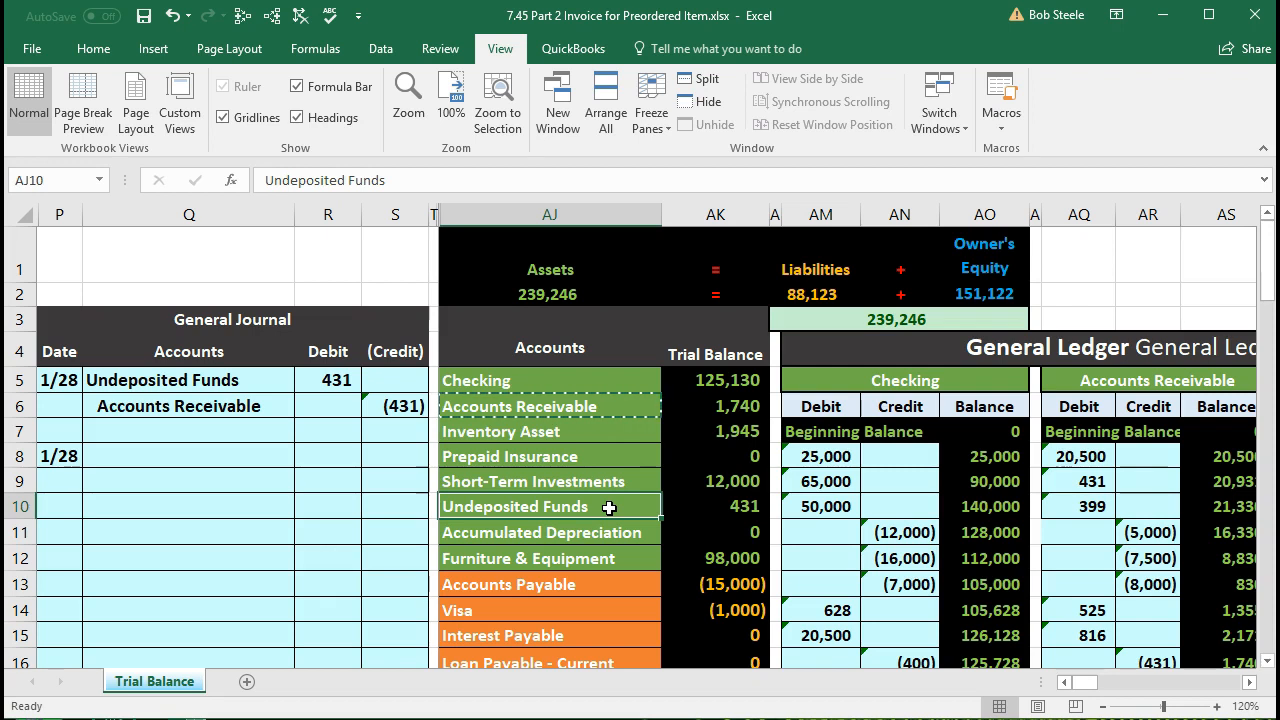
right_click(609, 507)
left_click(657, 95)
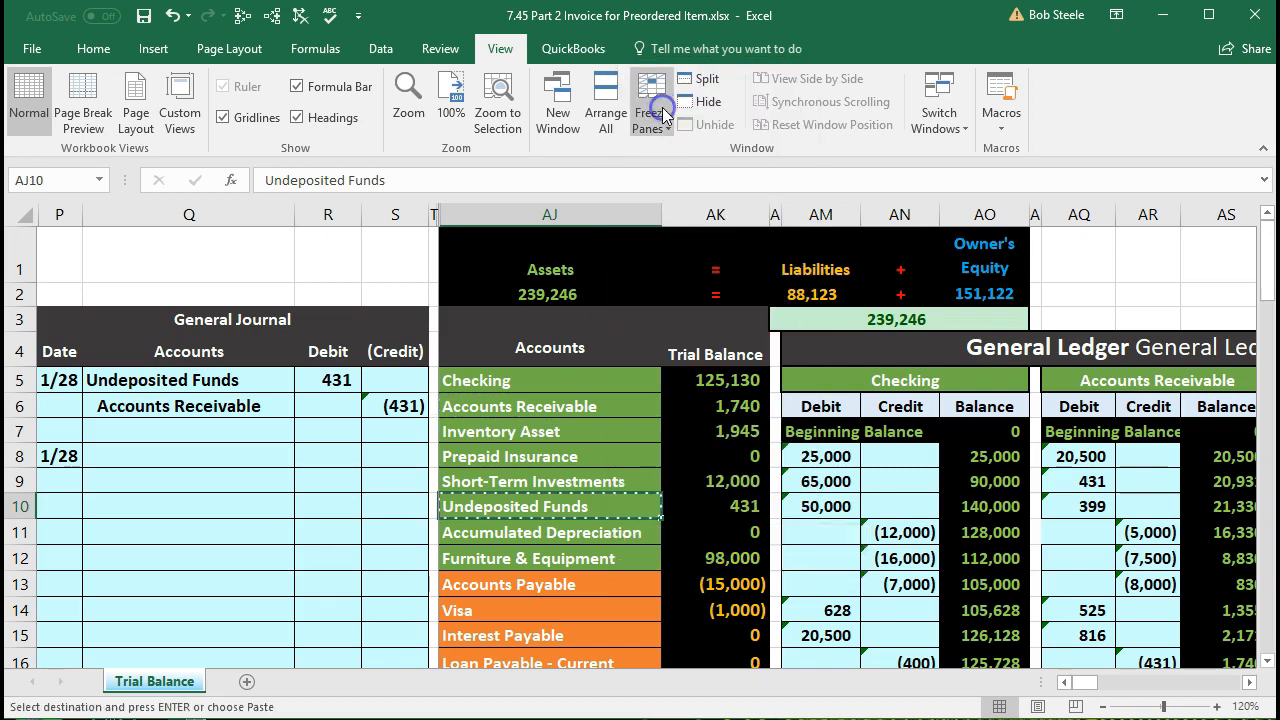
left_click(218, 451)
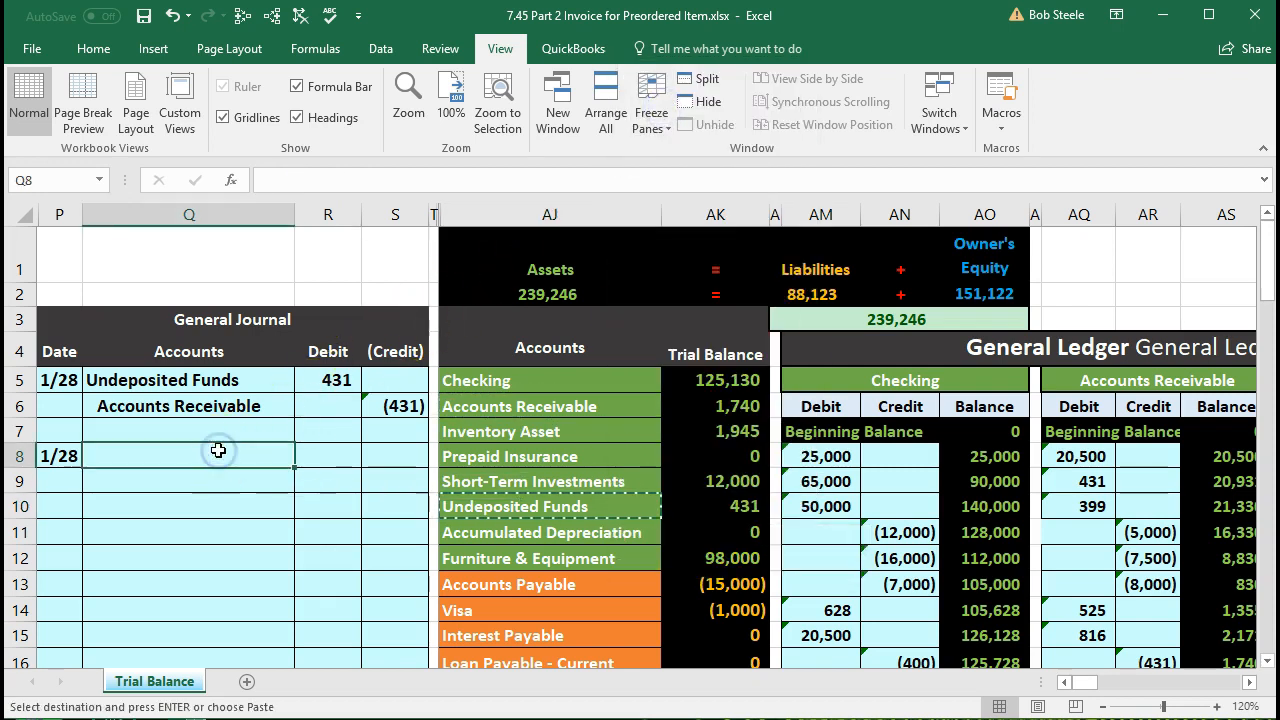
right_click(219, 452)
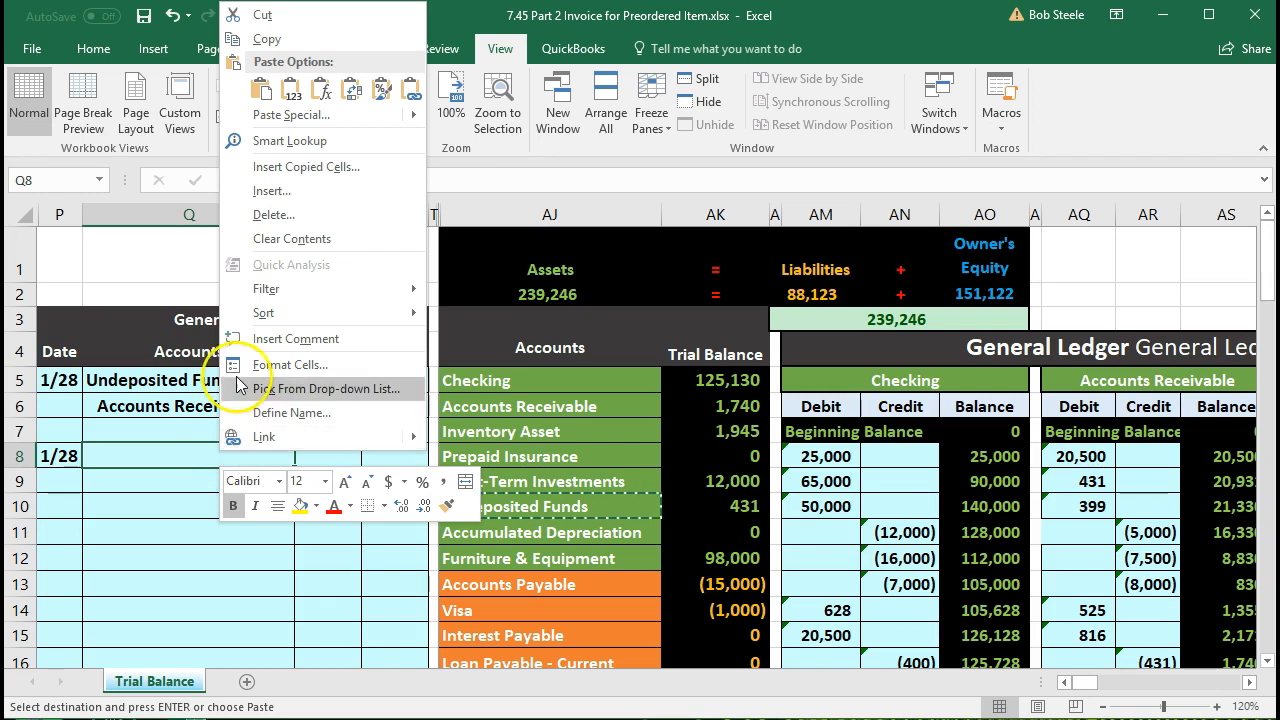
left_click(292, 95)
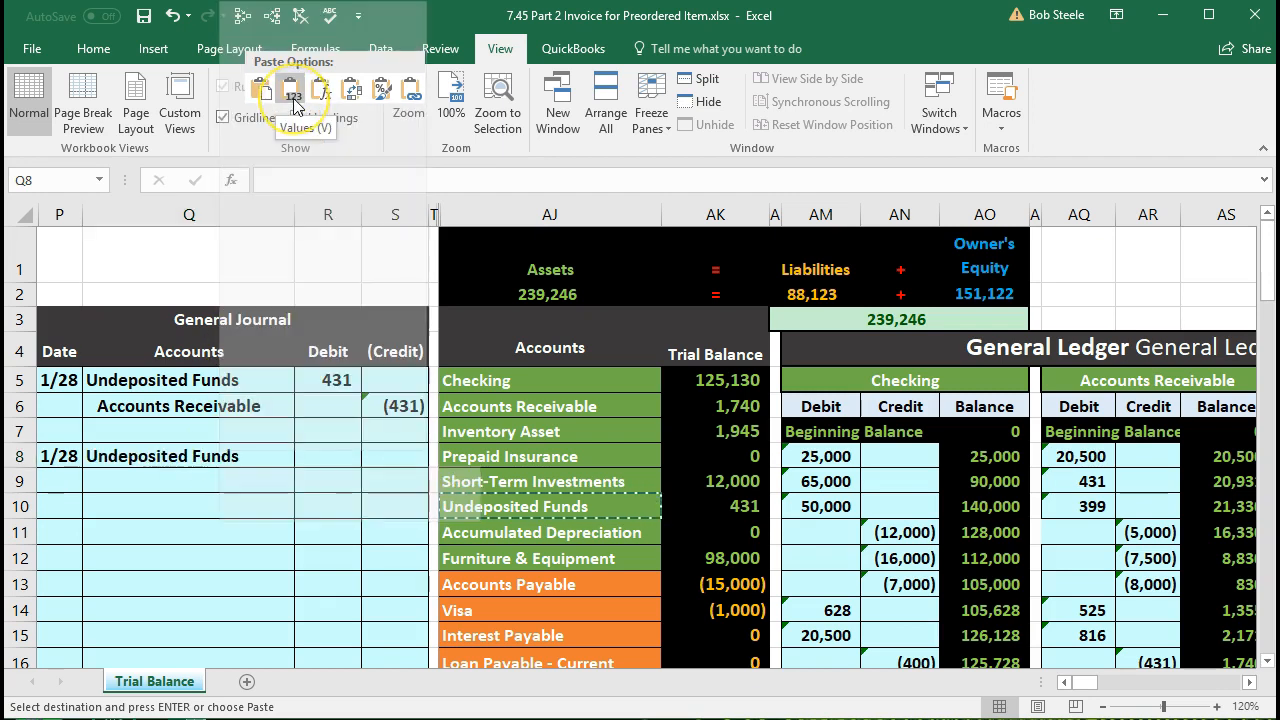
Step: Enter a debit of 525 in R8 and the matching credit in S9 with the formula -R8
left_click(333, 455)
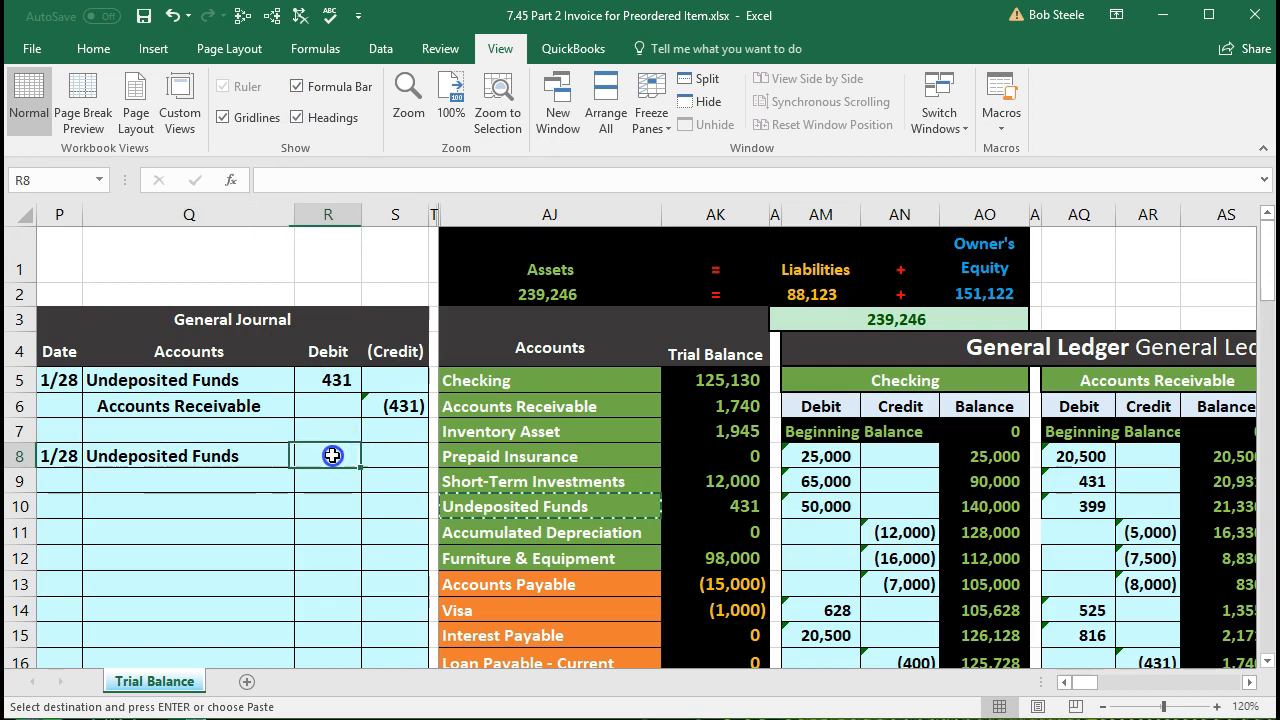
type("5")
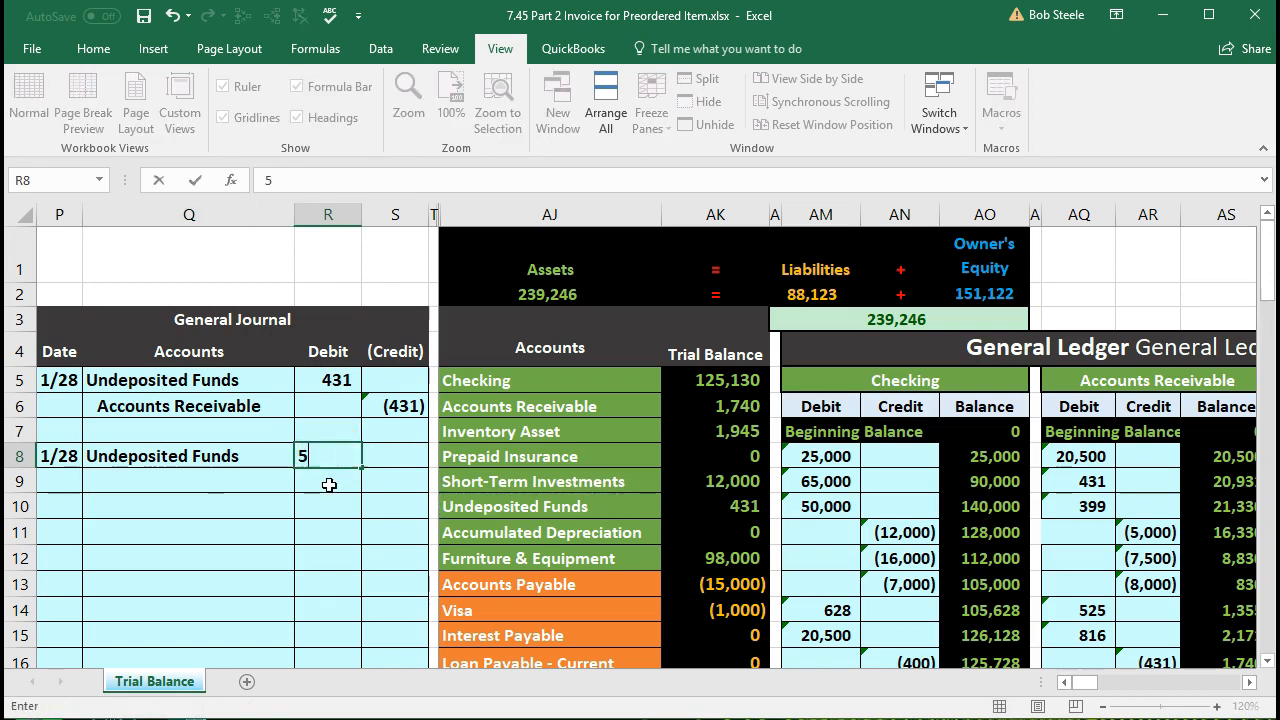
type("25")
key("Return")
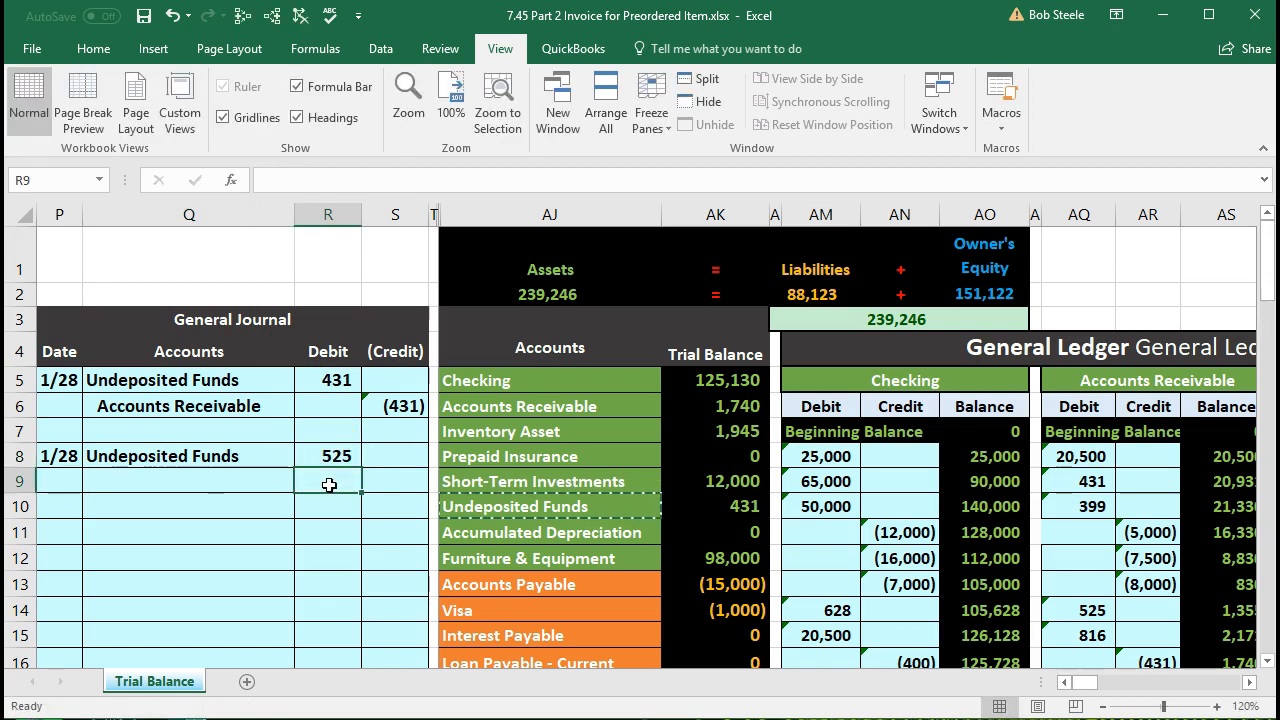
key("Tab")
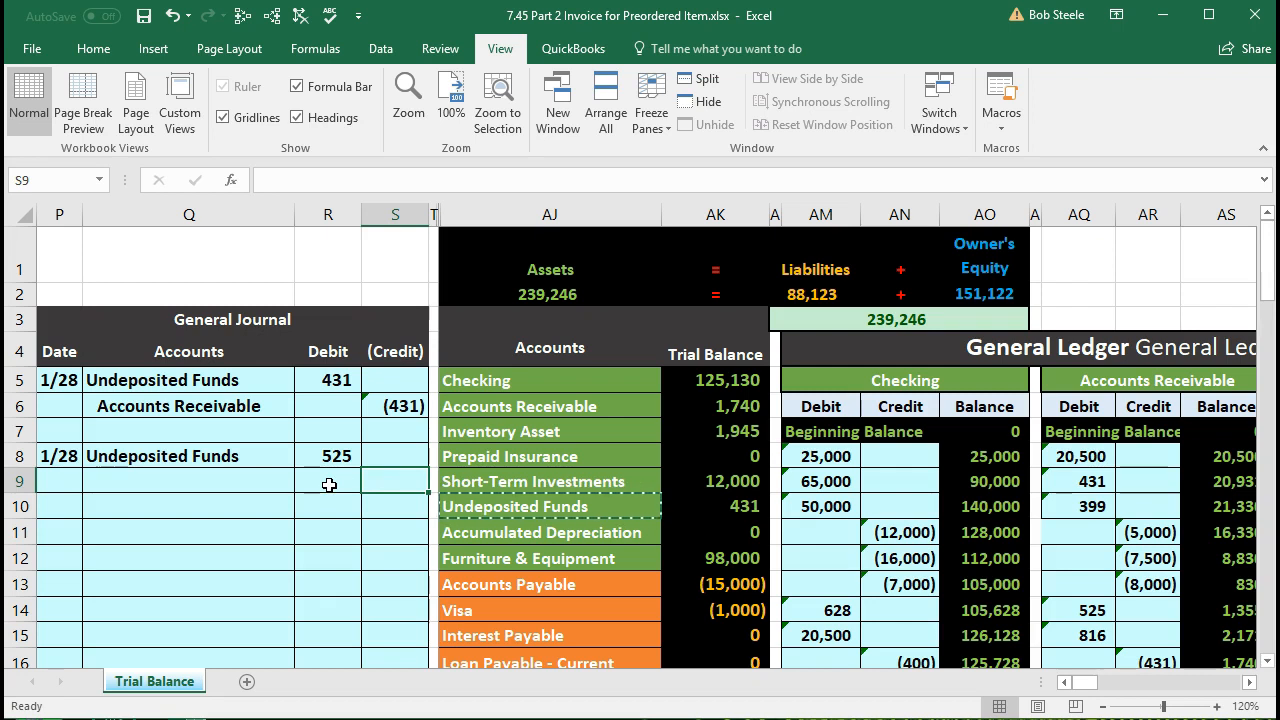
type("-")
left_click(329, 485)
key("Up")
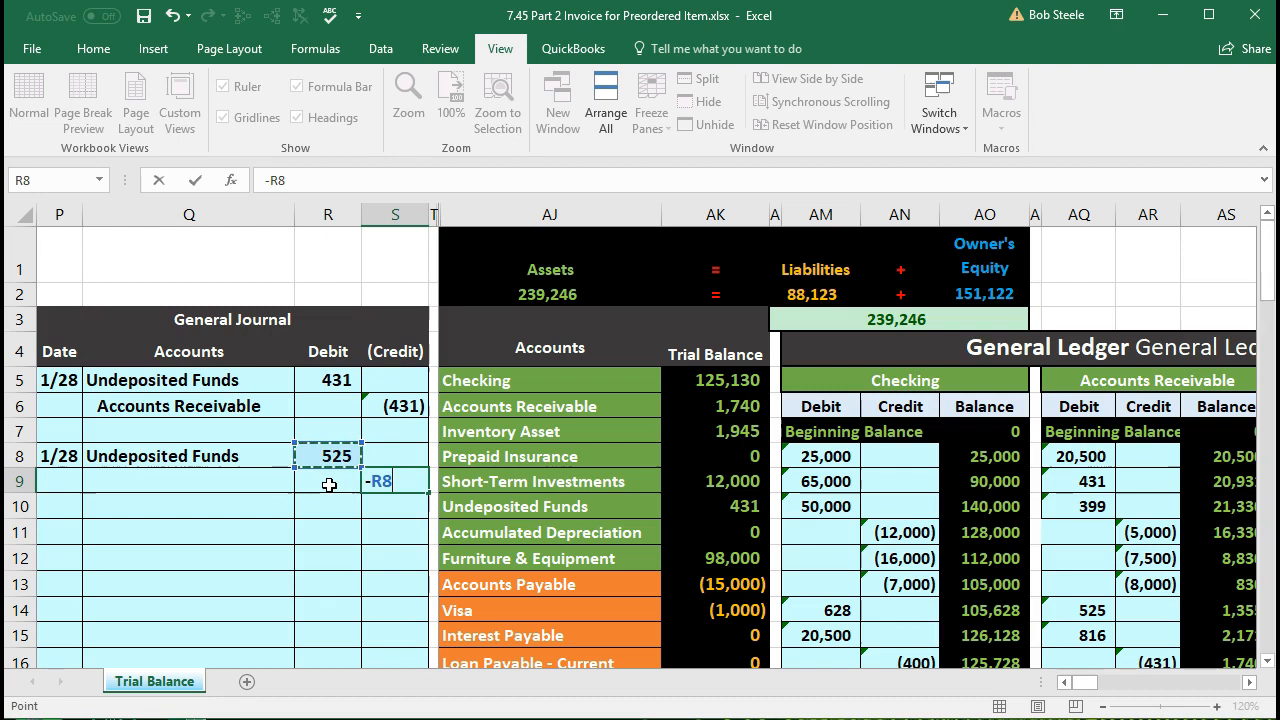
key("Return")
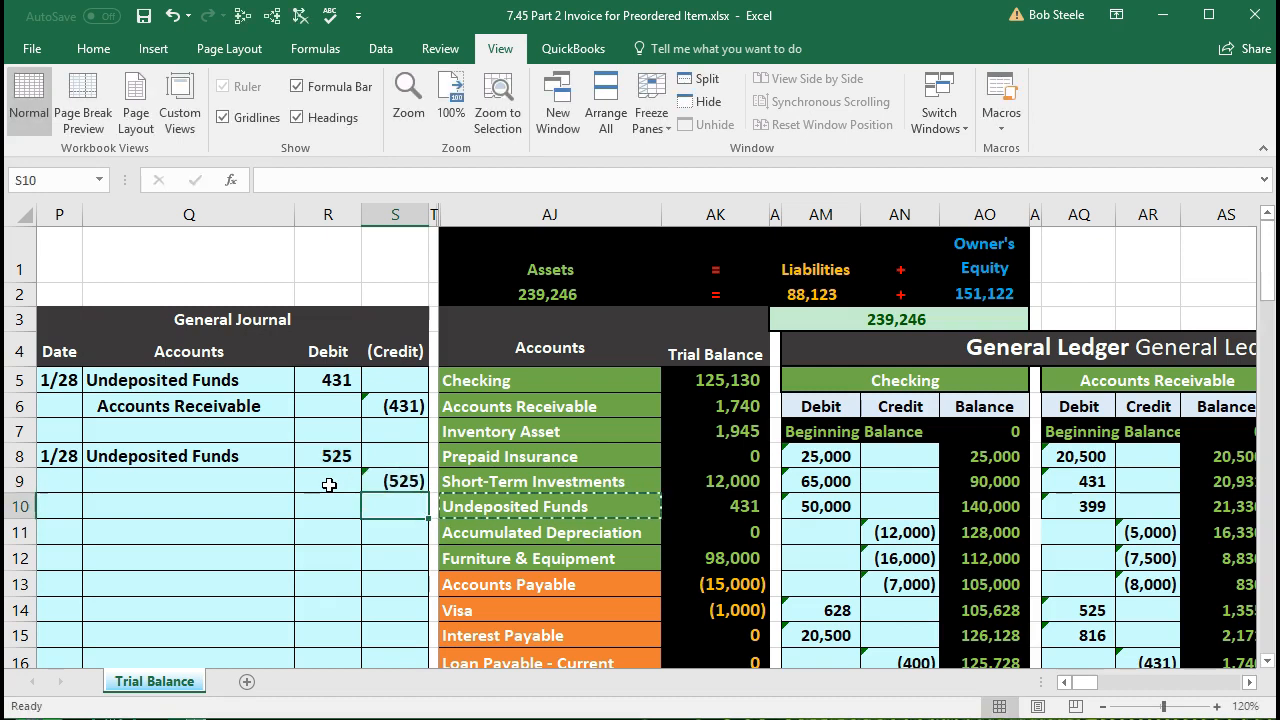
Step: Copy Accounts Receivable from the trial balance into Q9 as values only, and indent it as the credit account
left_click(667, 408)
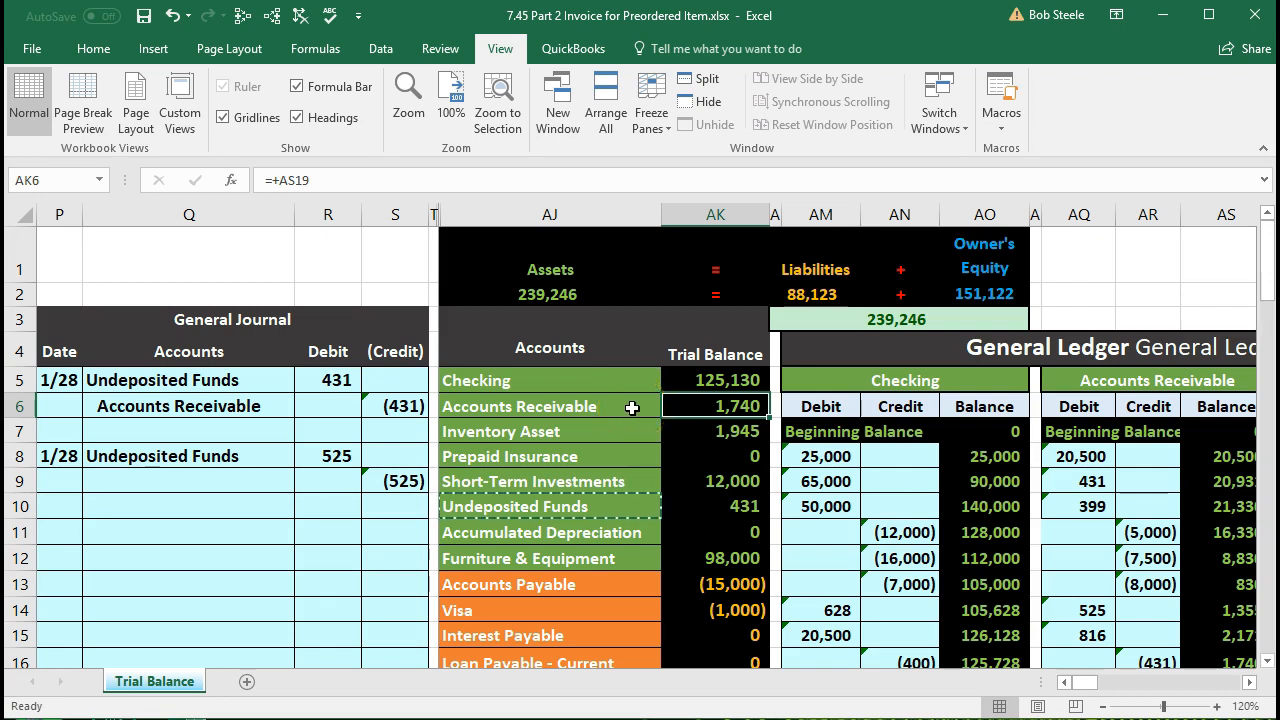
left_click(632, 408)
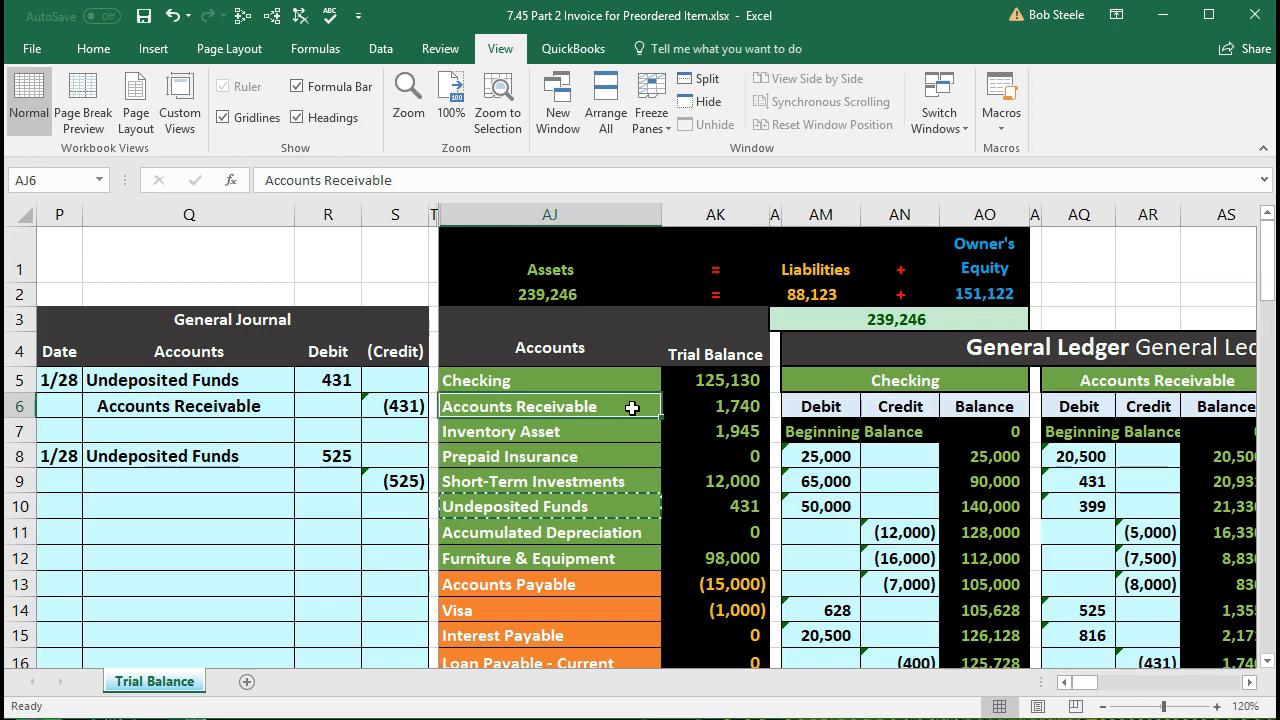
right_click(632, 408)
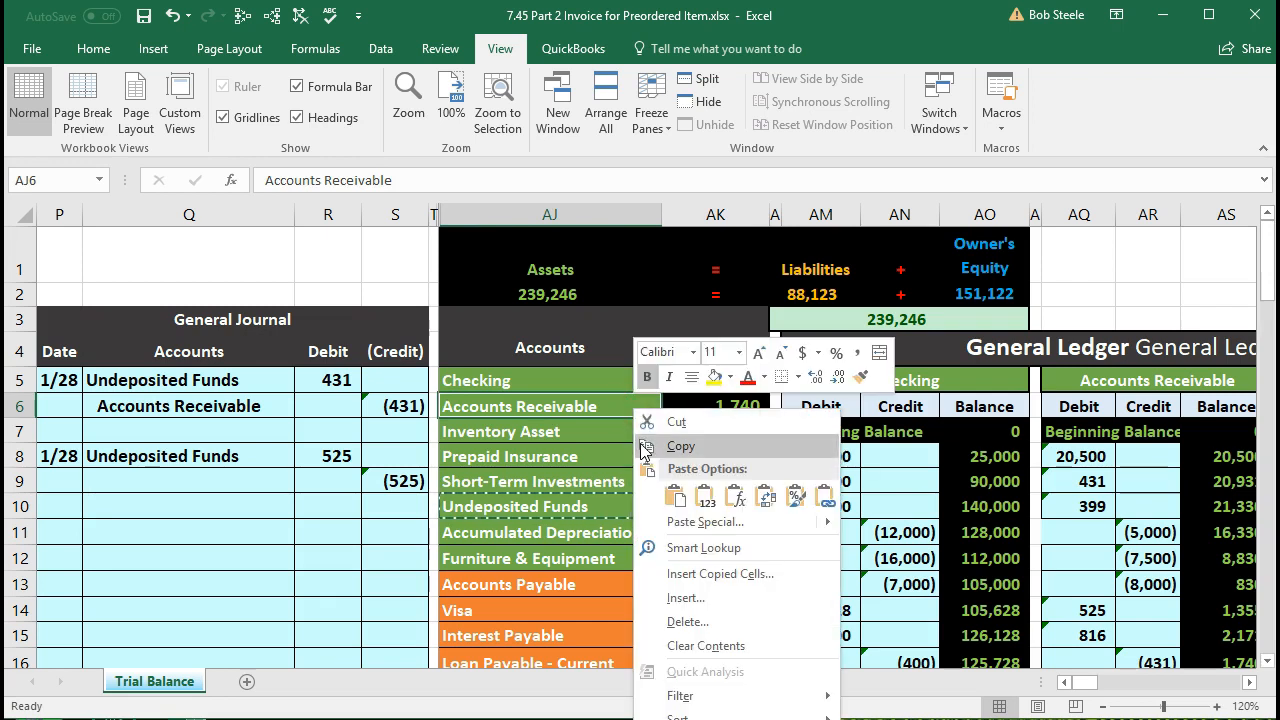
left_click(640, 443)
left_click(240, 482)
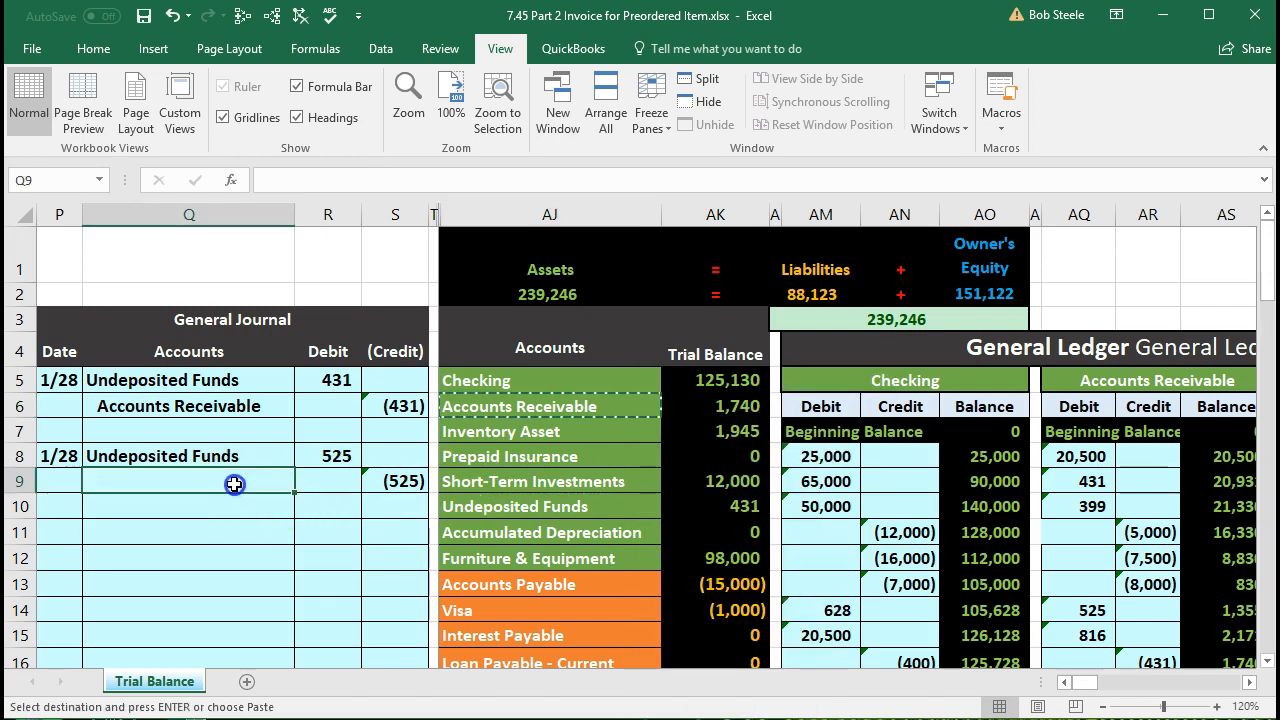
right_click(234, 484)
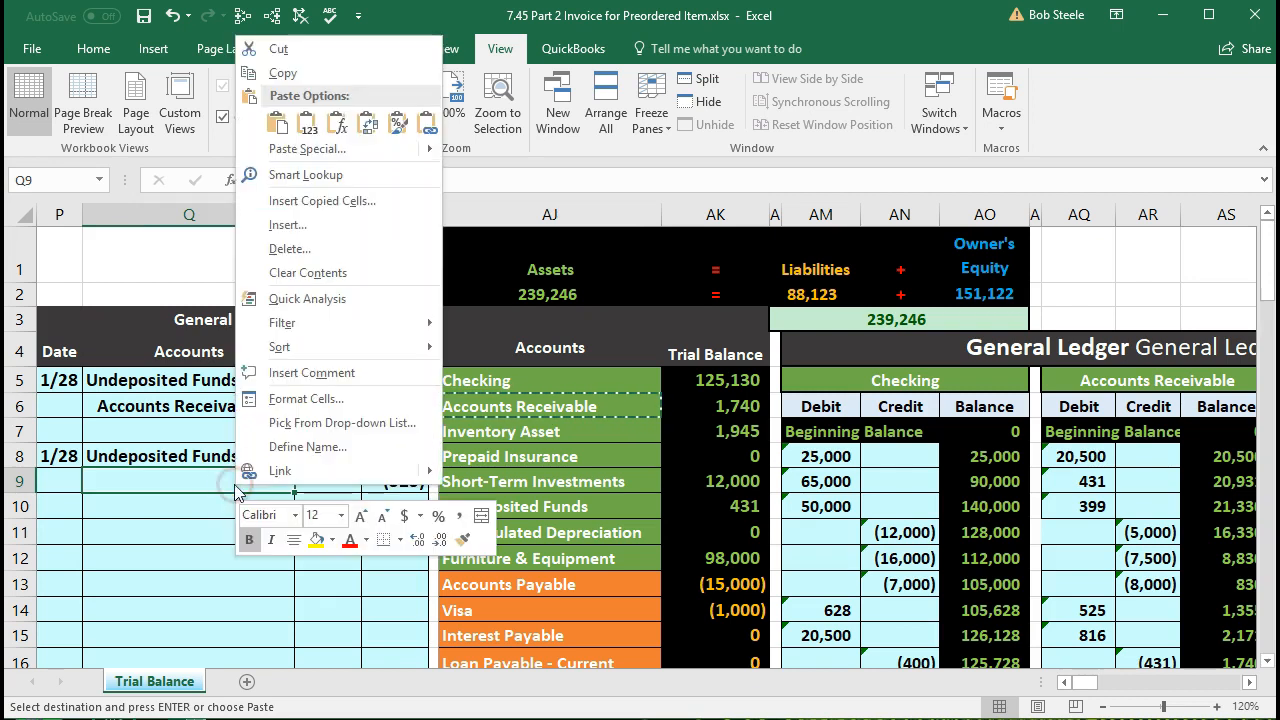
left_click(307, 122)
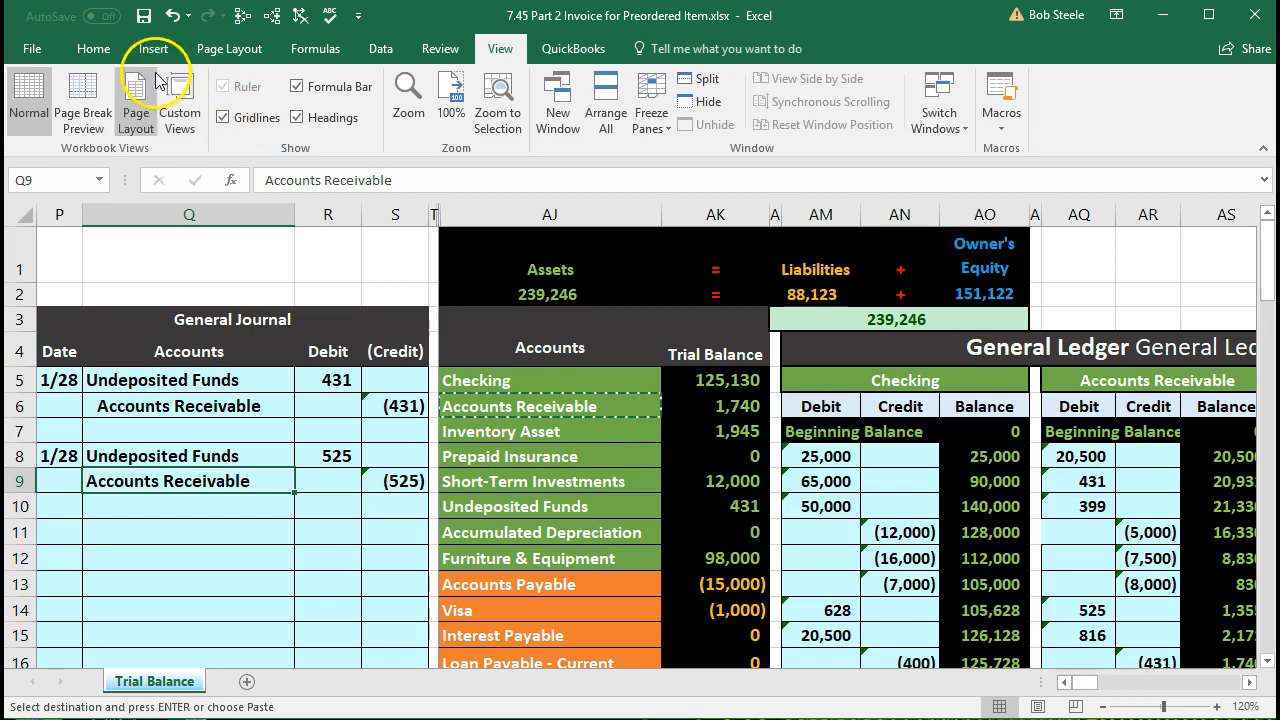
left_click(106, 52)
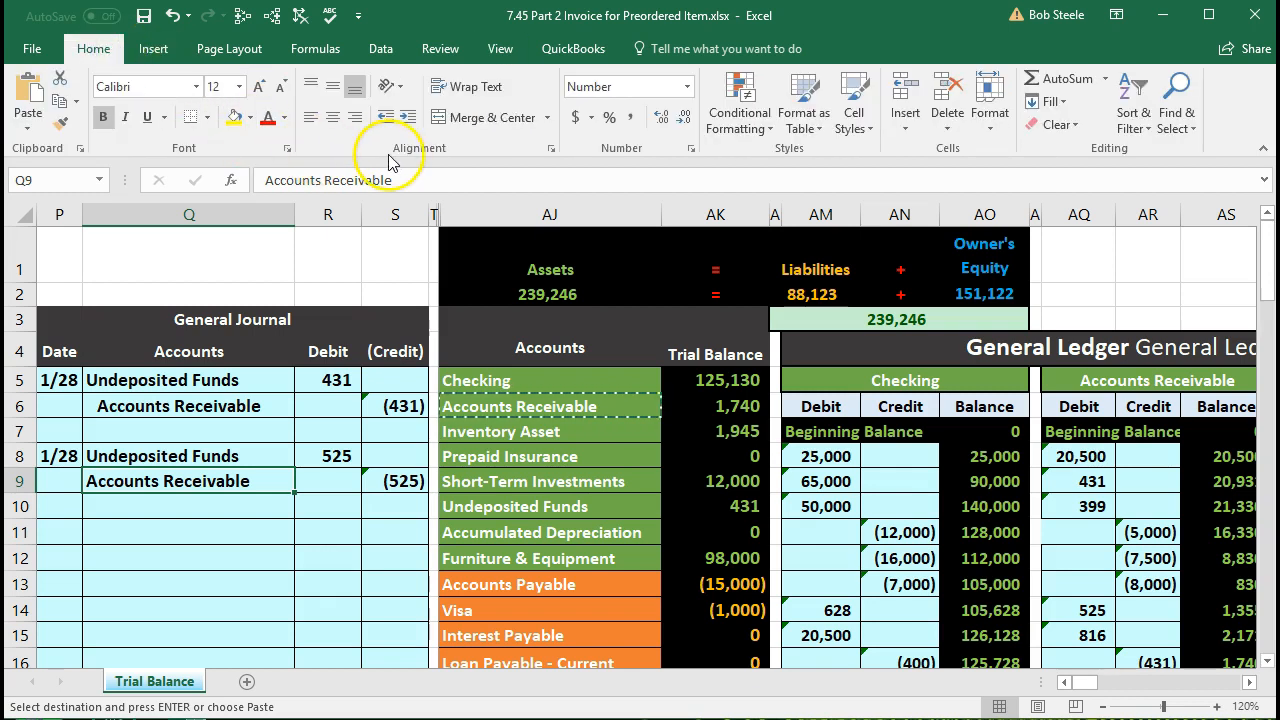
left_click(407, 118)
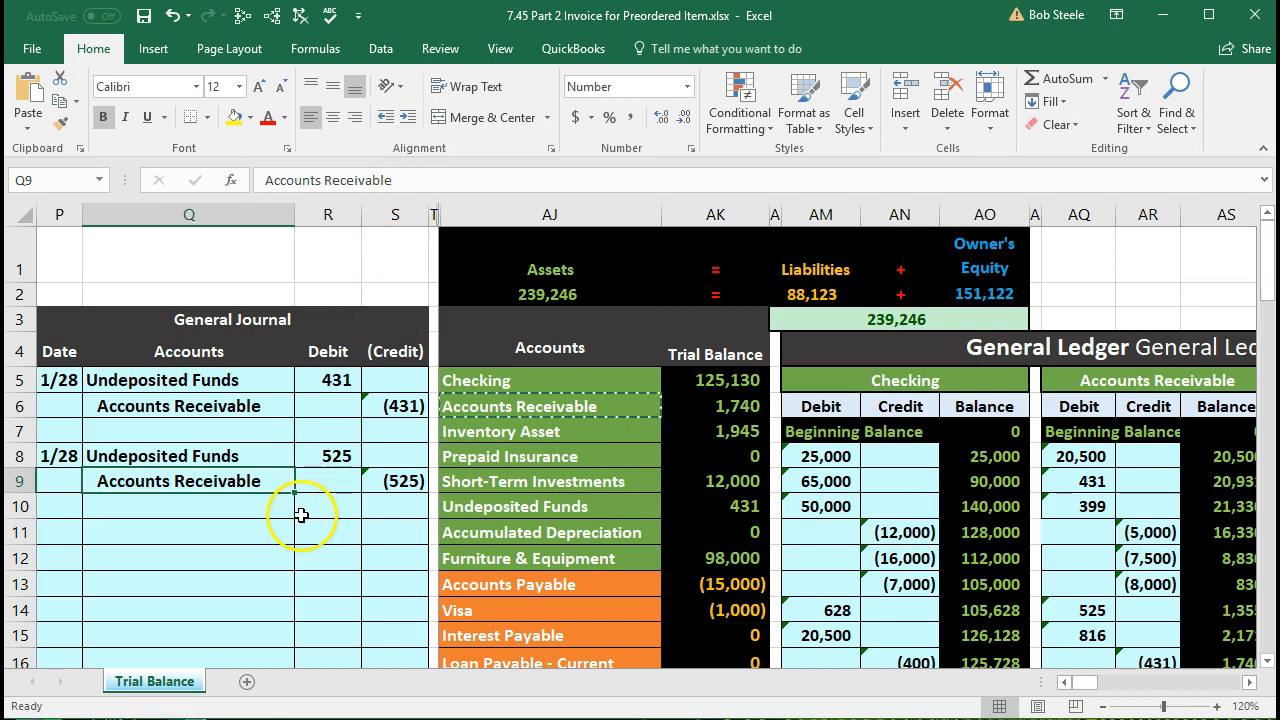
Step: Post the 1/28 journal debit of 525 to the Undeposited Funds general ledger account in AU30 with the formula =R8
left_click_drag(196, 452, 328, 456)
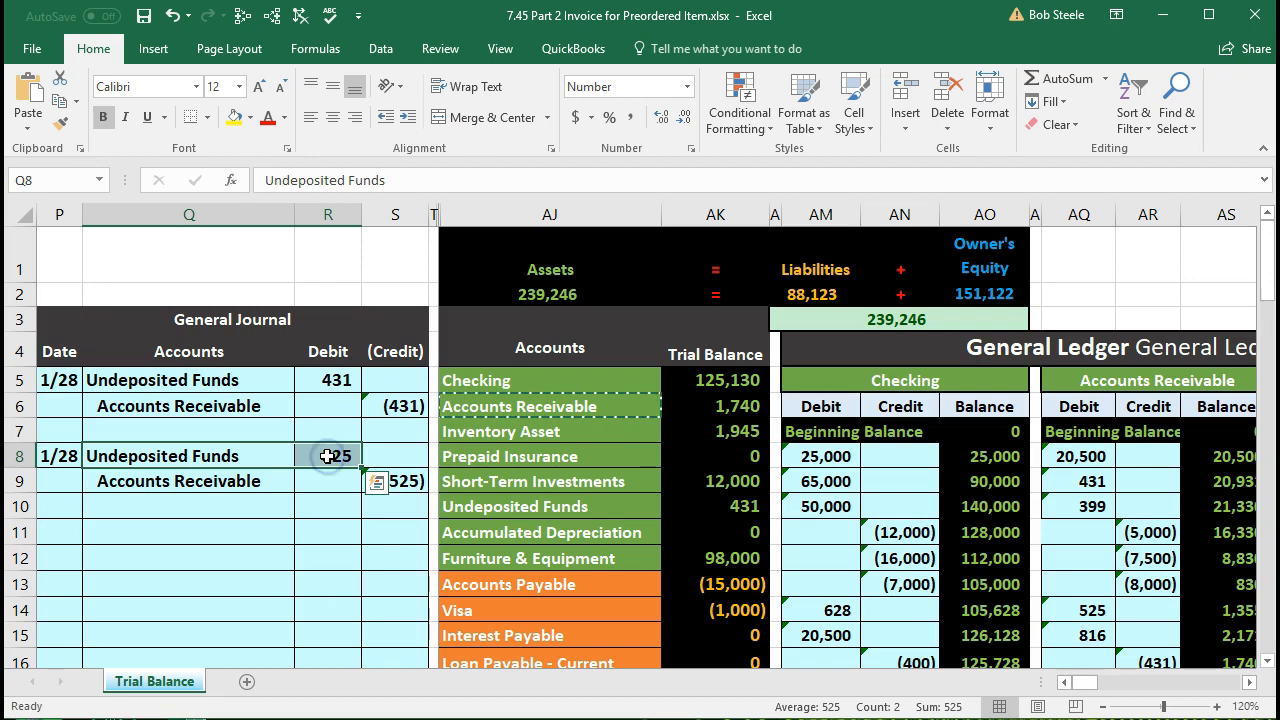
left_click(525, 507)
left_click_drag(594, 495, 683, 502)
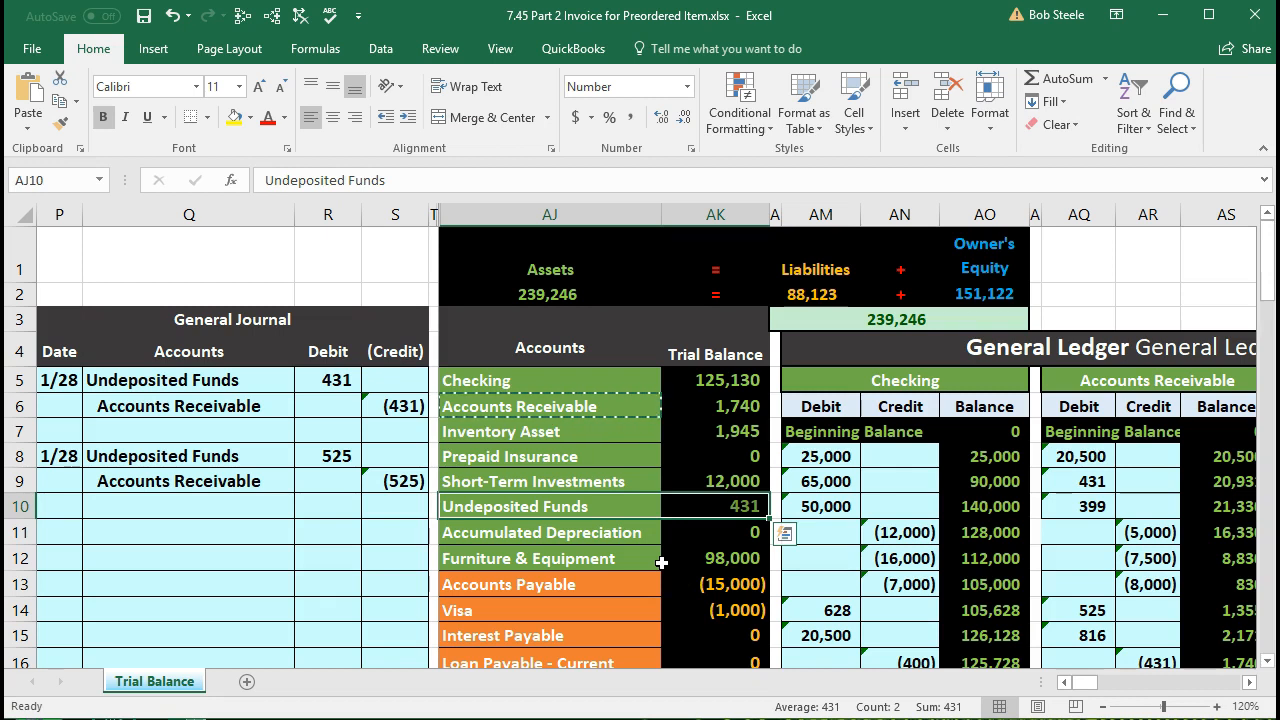
key("Right")
key("Right")
key("Right")
key("Right")
key("Right")
key("Right")
key("Right")
key("Right")
key("Right")
key("Right")
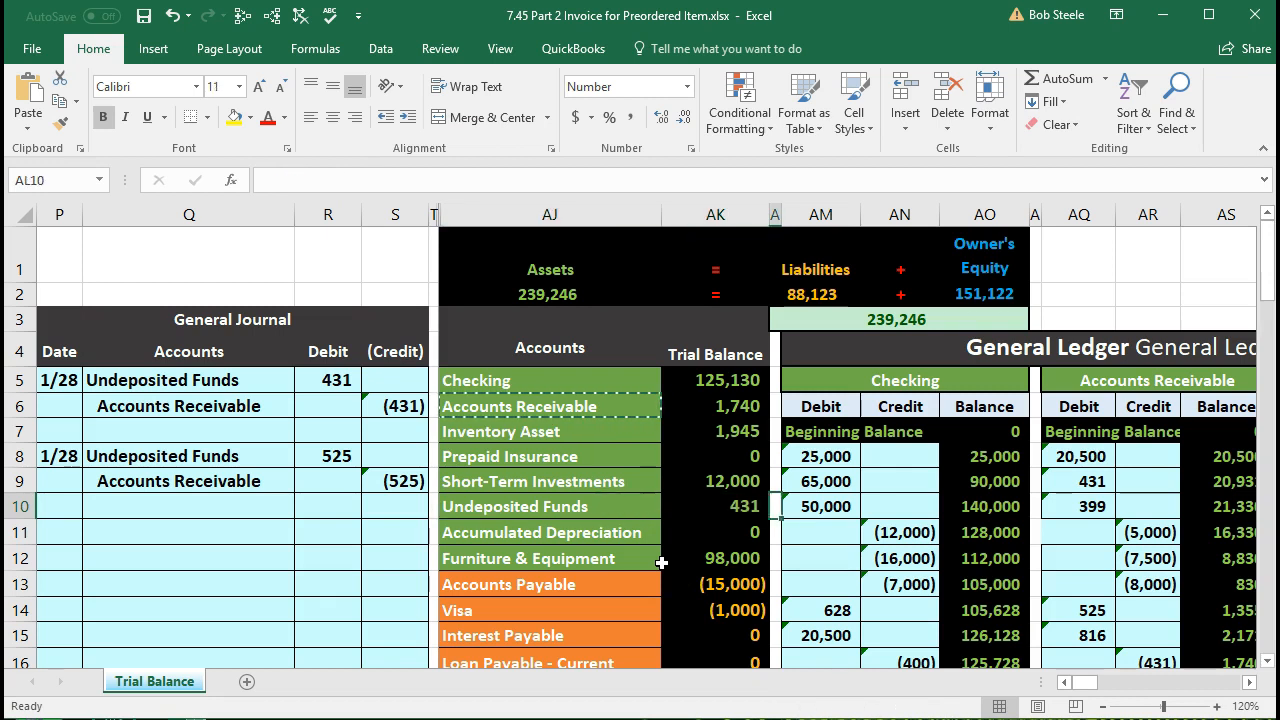
key("Right")
key("Right")
key("Right")
key("Right")
key("Right")
key("Right")
key("Right")
key("Right")
key("Right")
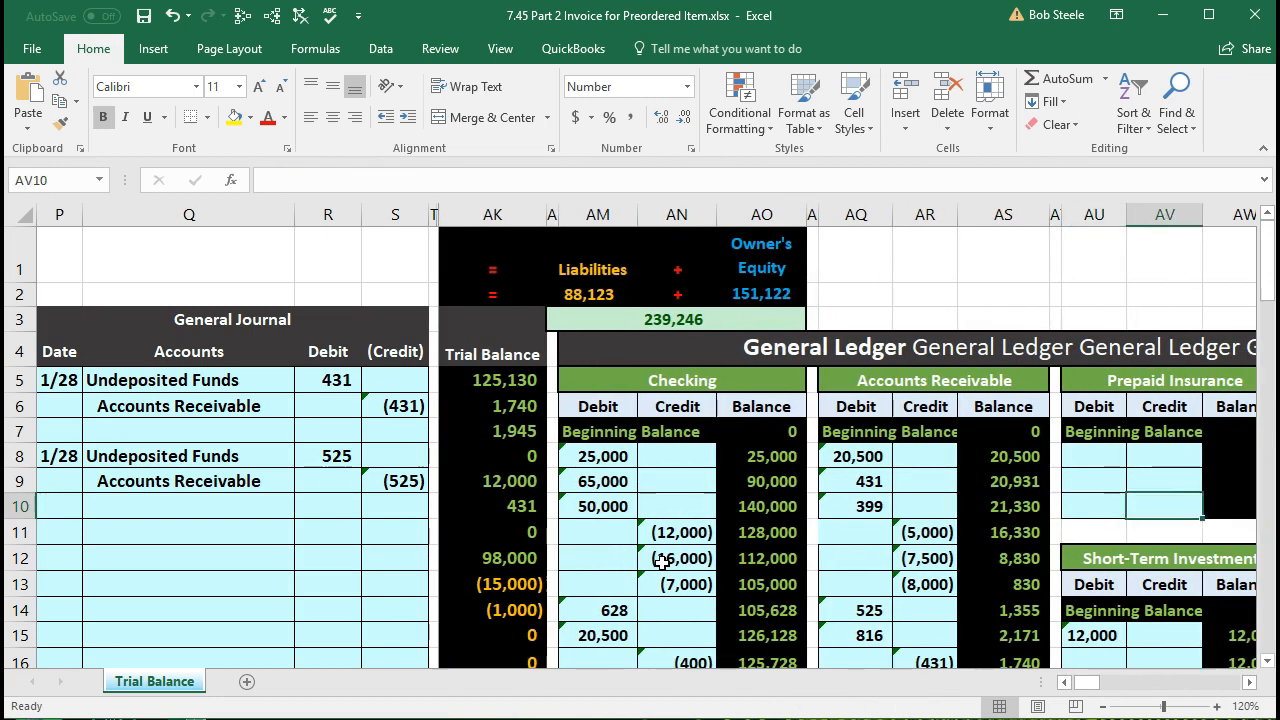
key("Right")
key("Right")
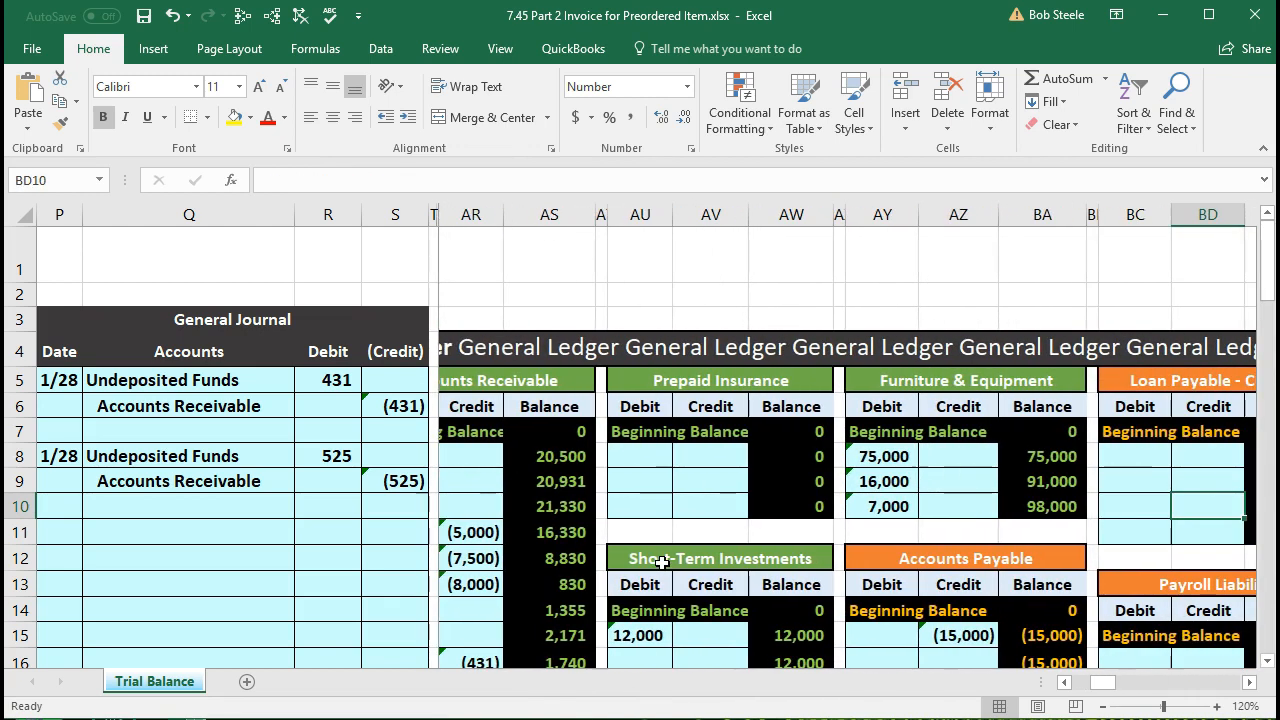
scroll(661, 563, "down", 5)
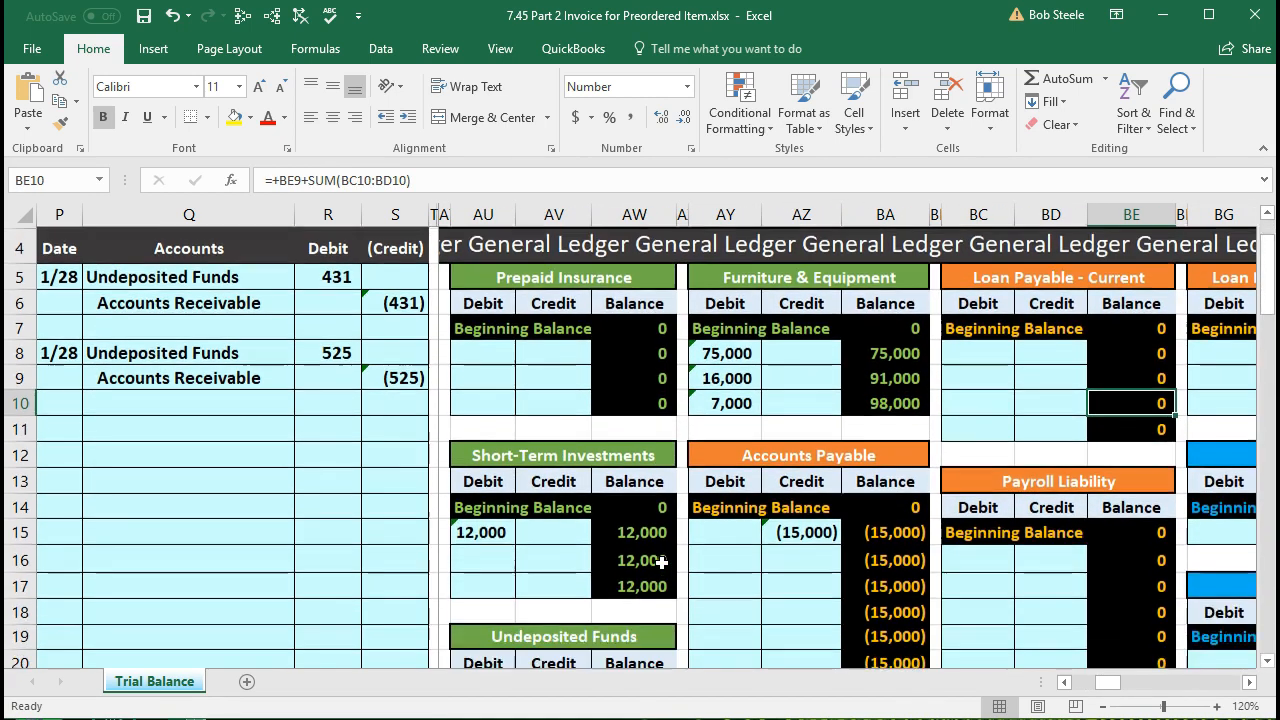
scroll(661, 565, "down", 1)
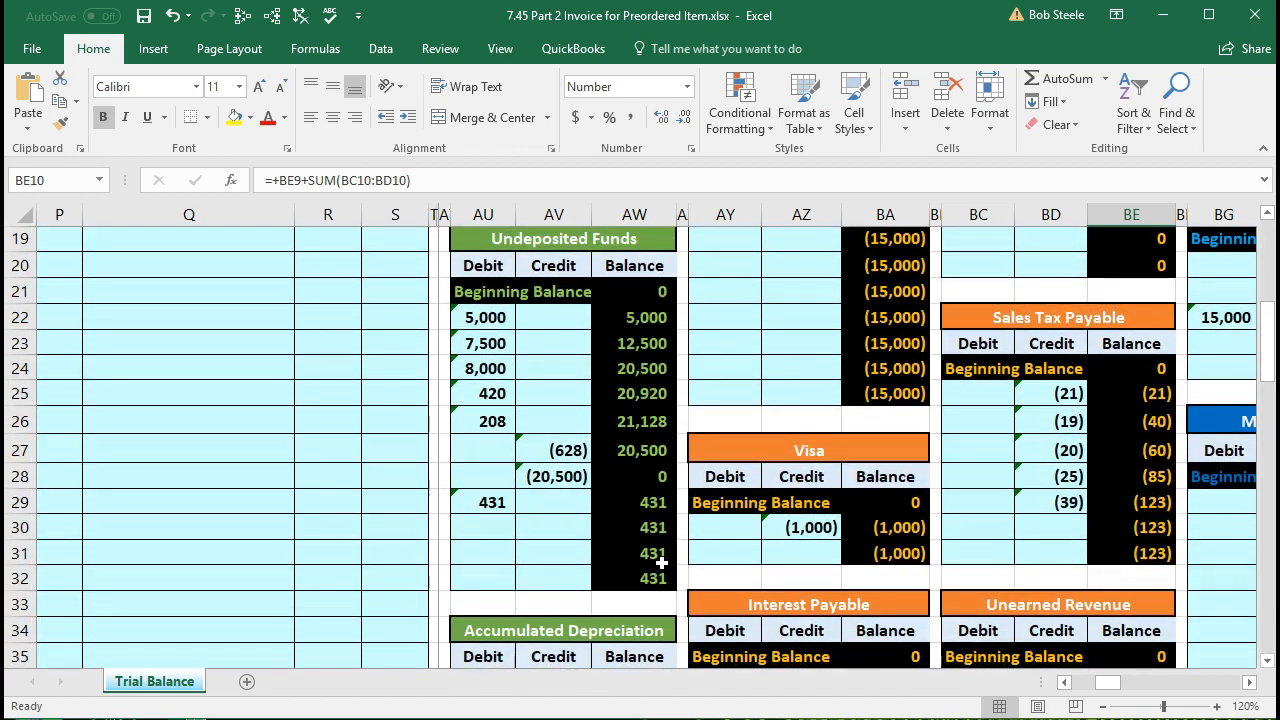
left_click(490, 525)
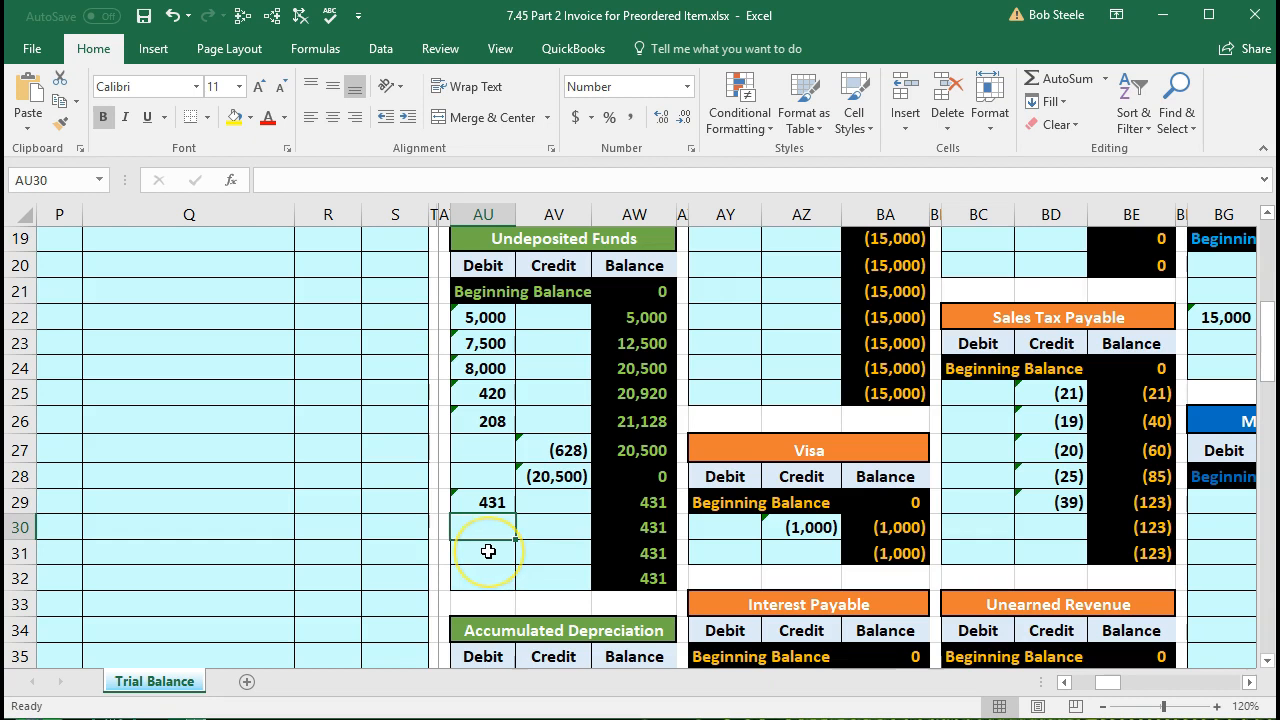
scroll(385, 532, "up", 2)
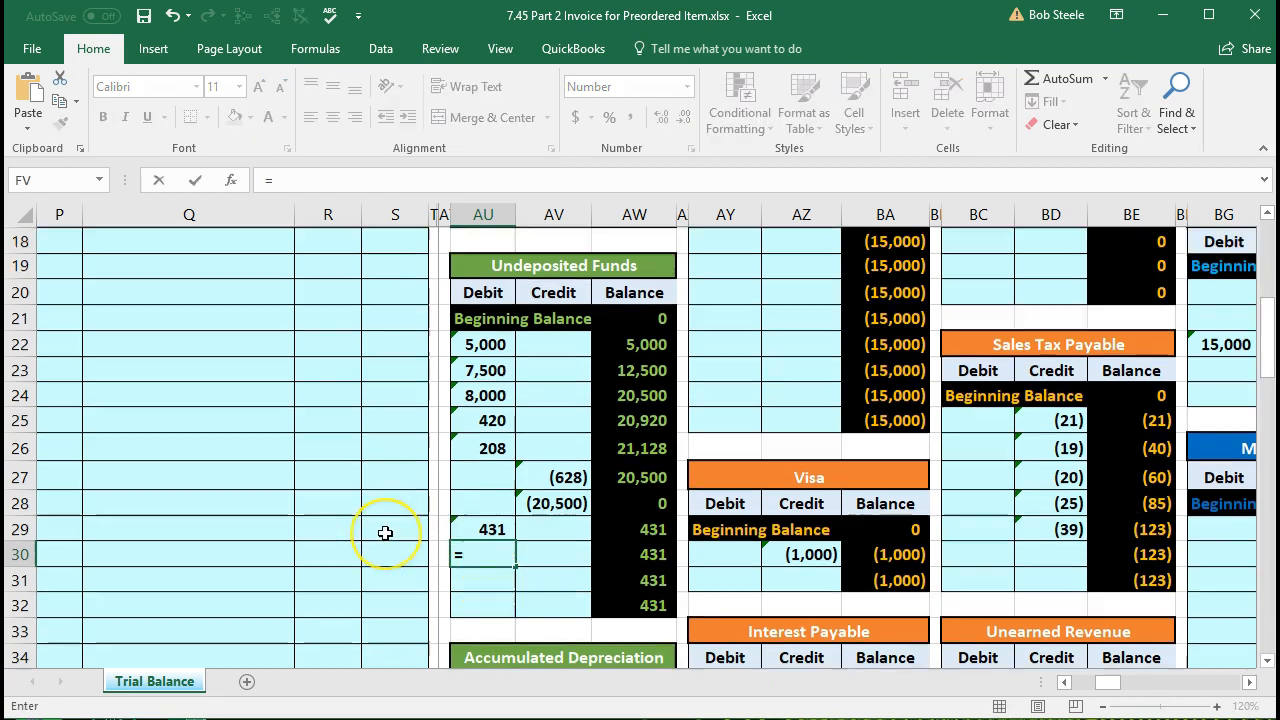
scroll(385, 532, "up", 3)
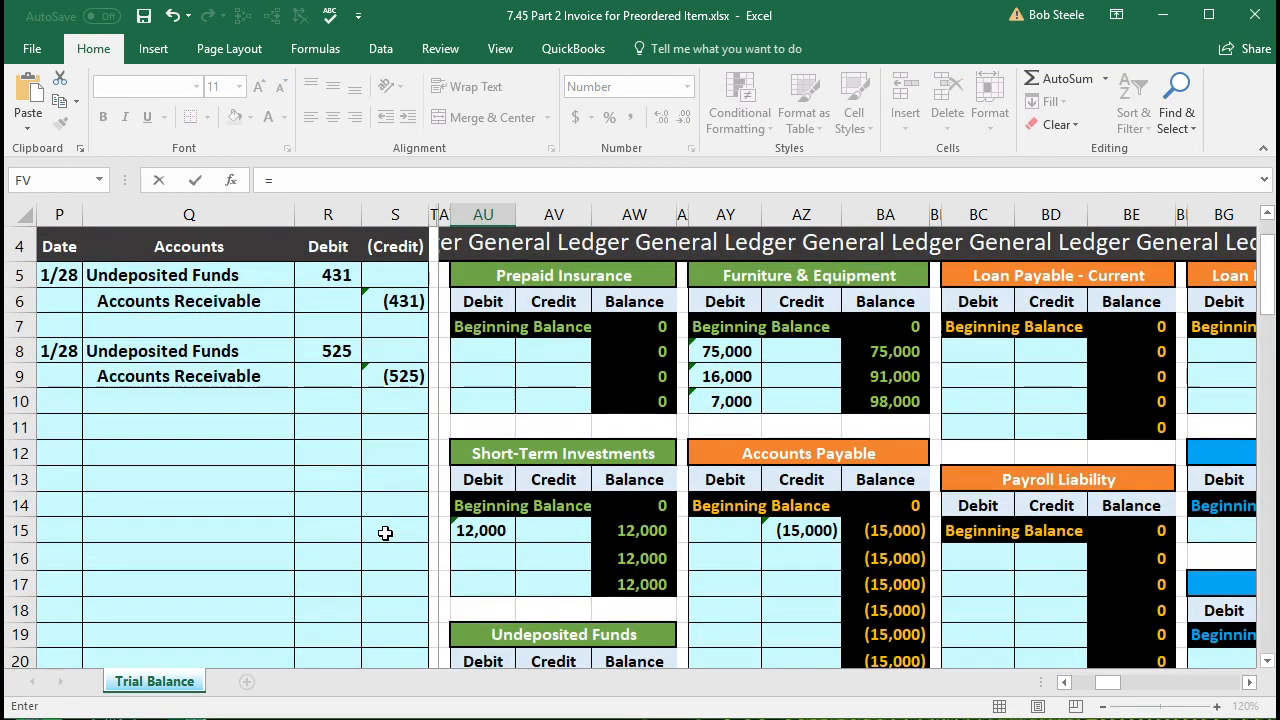
left_click(332, 349)
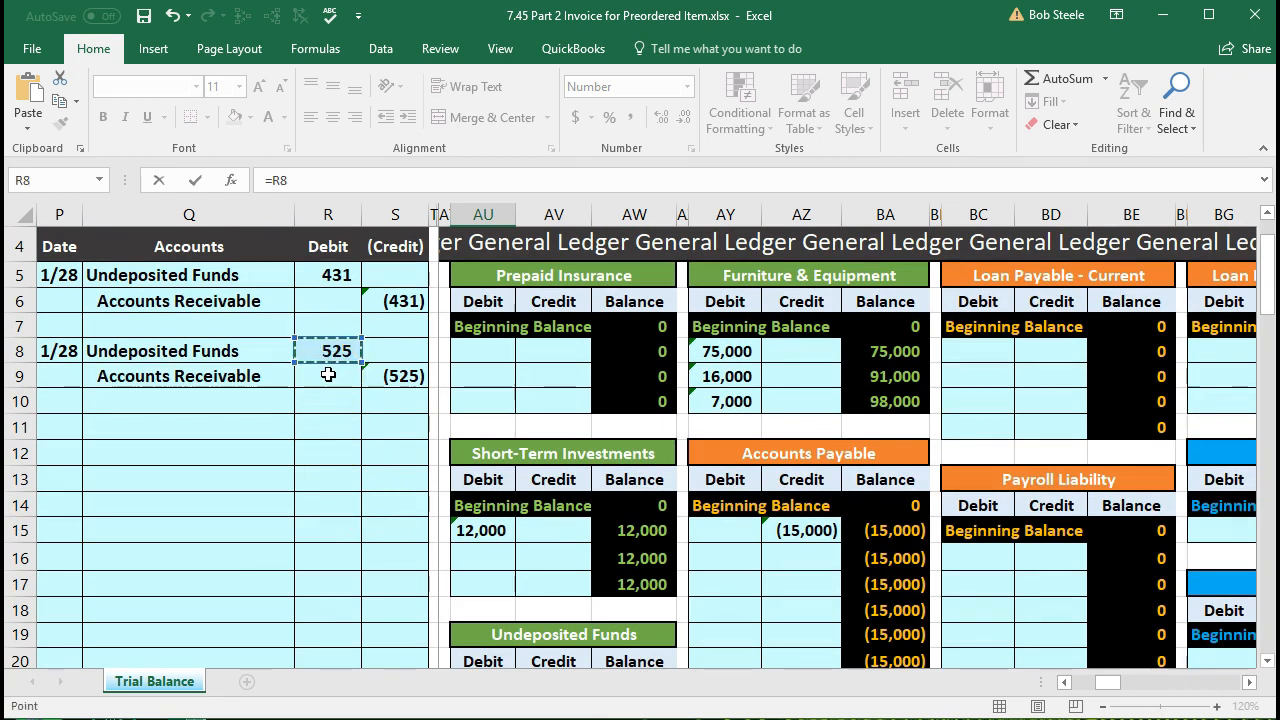
key("Return")
scroll(328, 374, "down", 1)
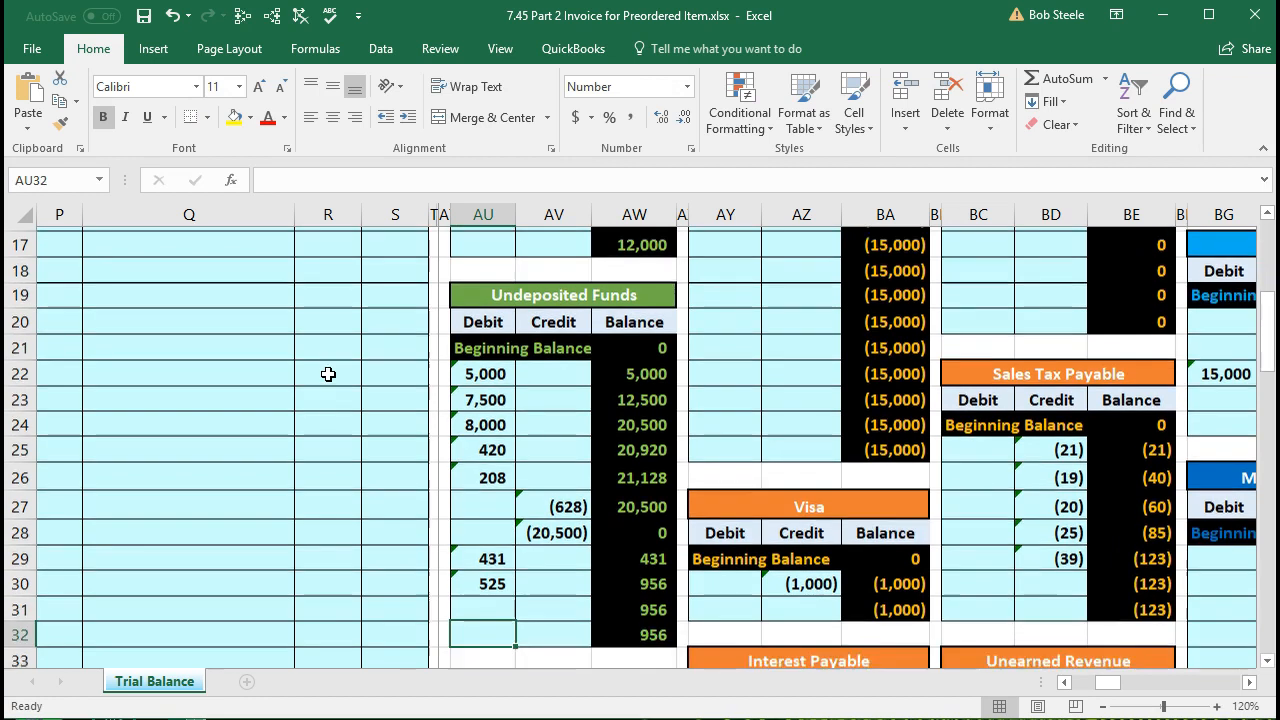
key("Up")
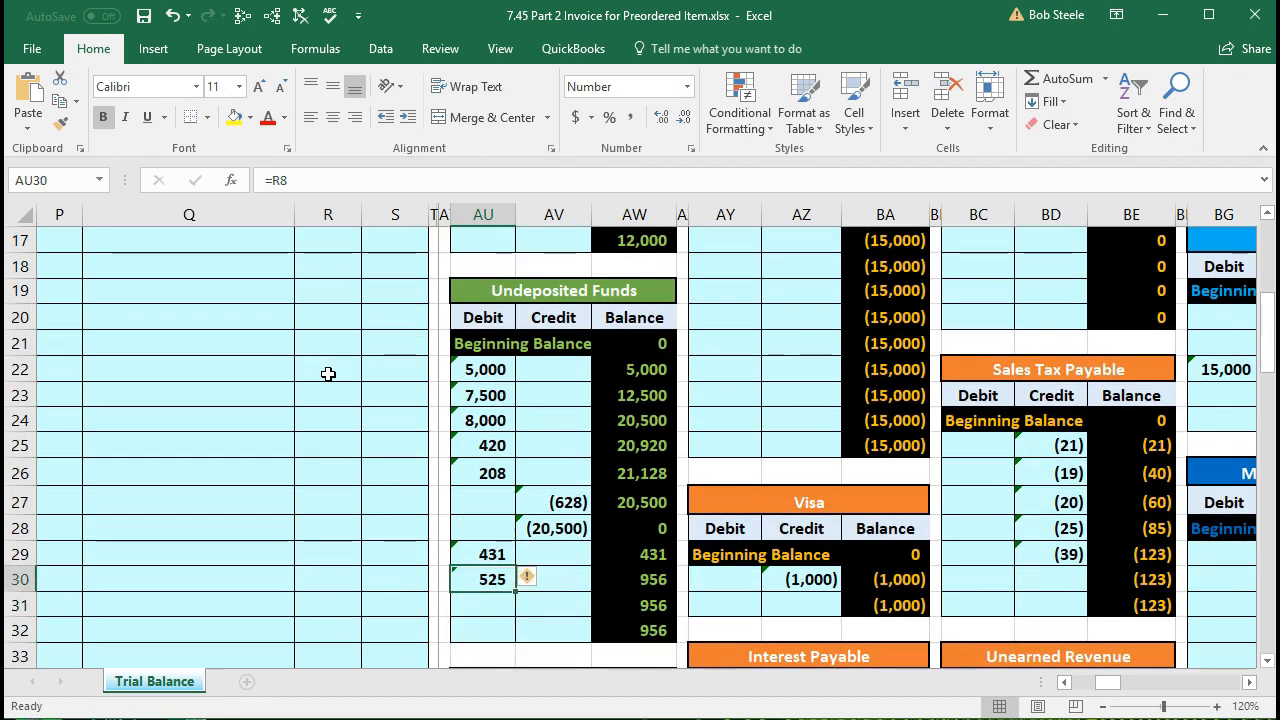
Step: Clear the posted debit in AU30 of the Undeposited Funds ledger and re-enter the journal link as =R8
scroll(371, 514, "down", 3)
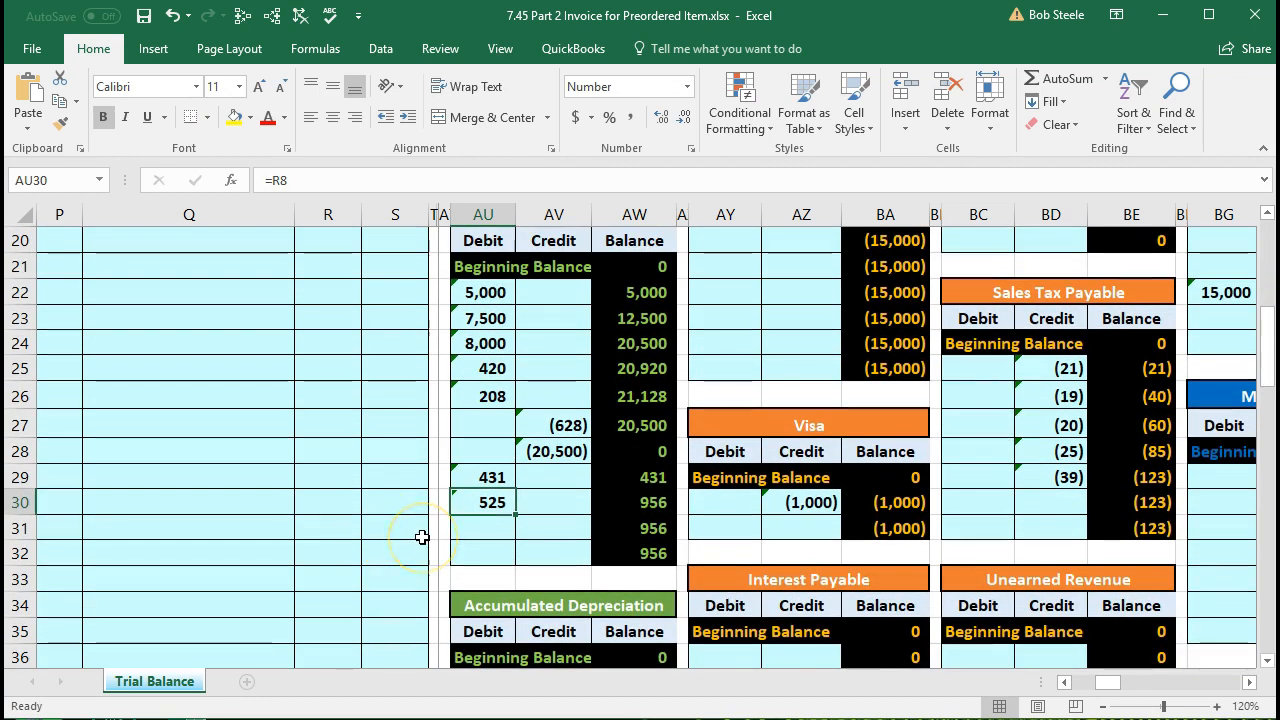
key("Delete")
key("Up")
key("Down")
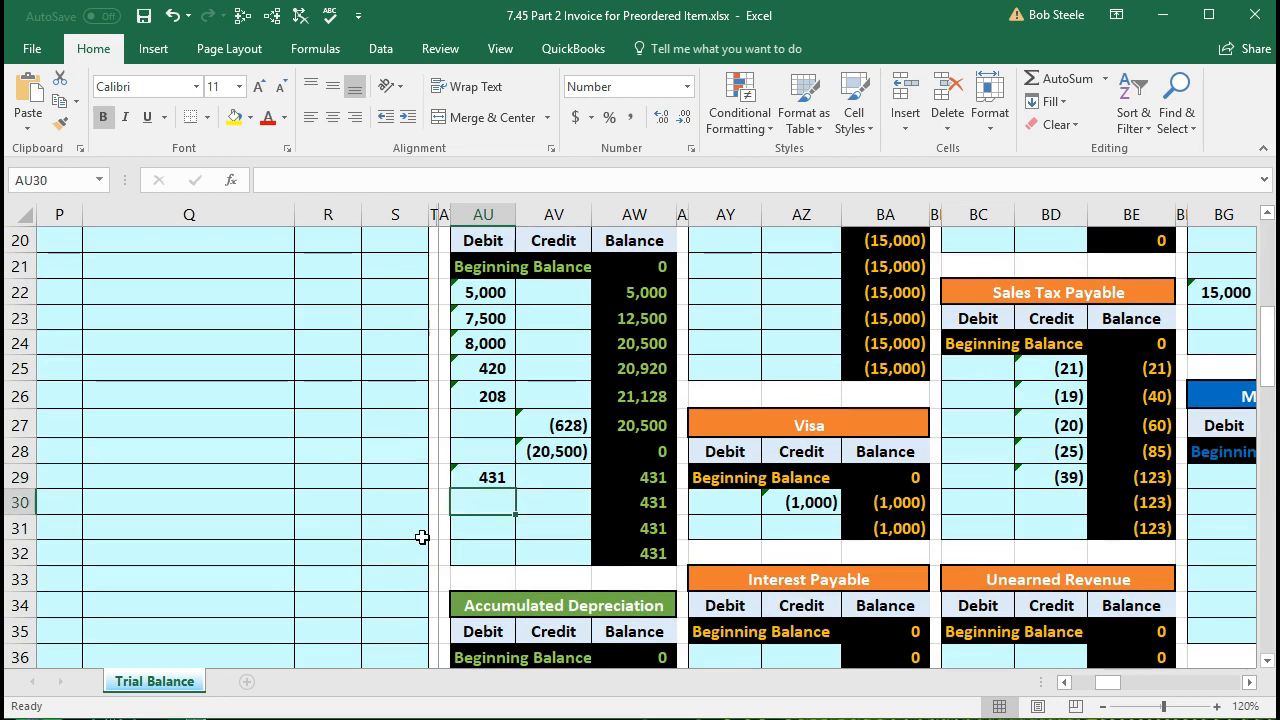
type("=r8")
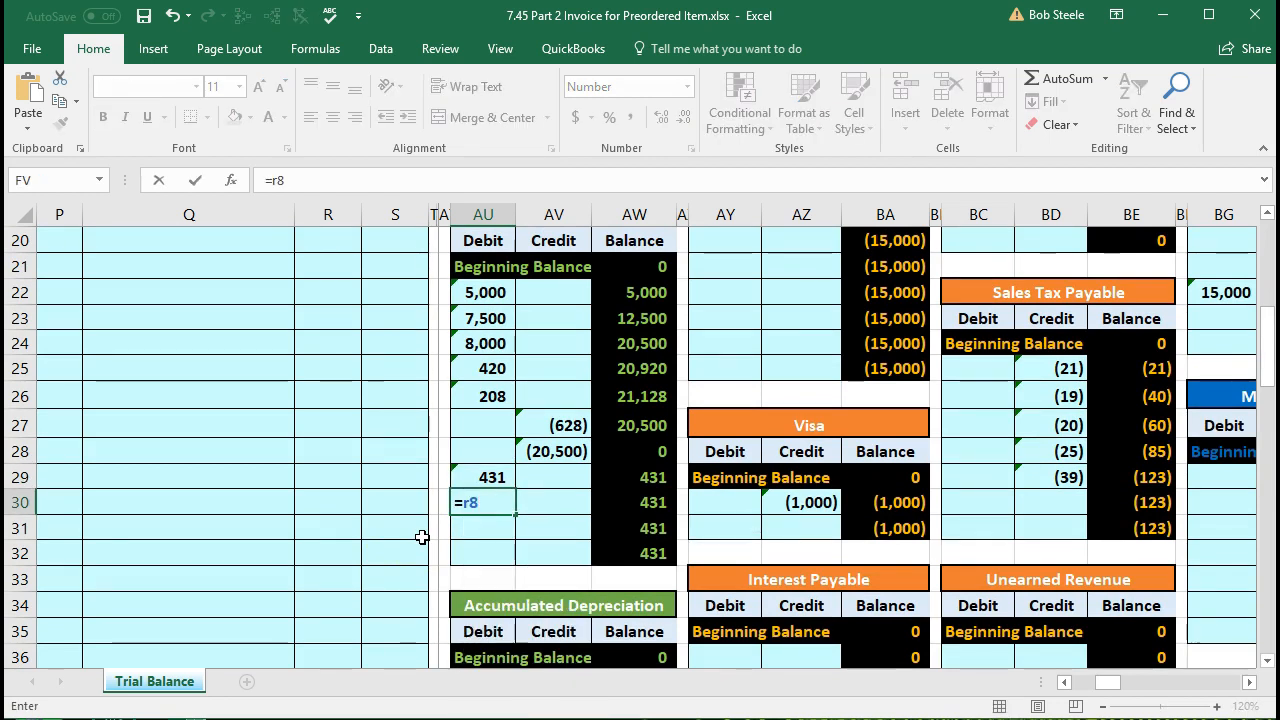
key("Return")
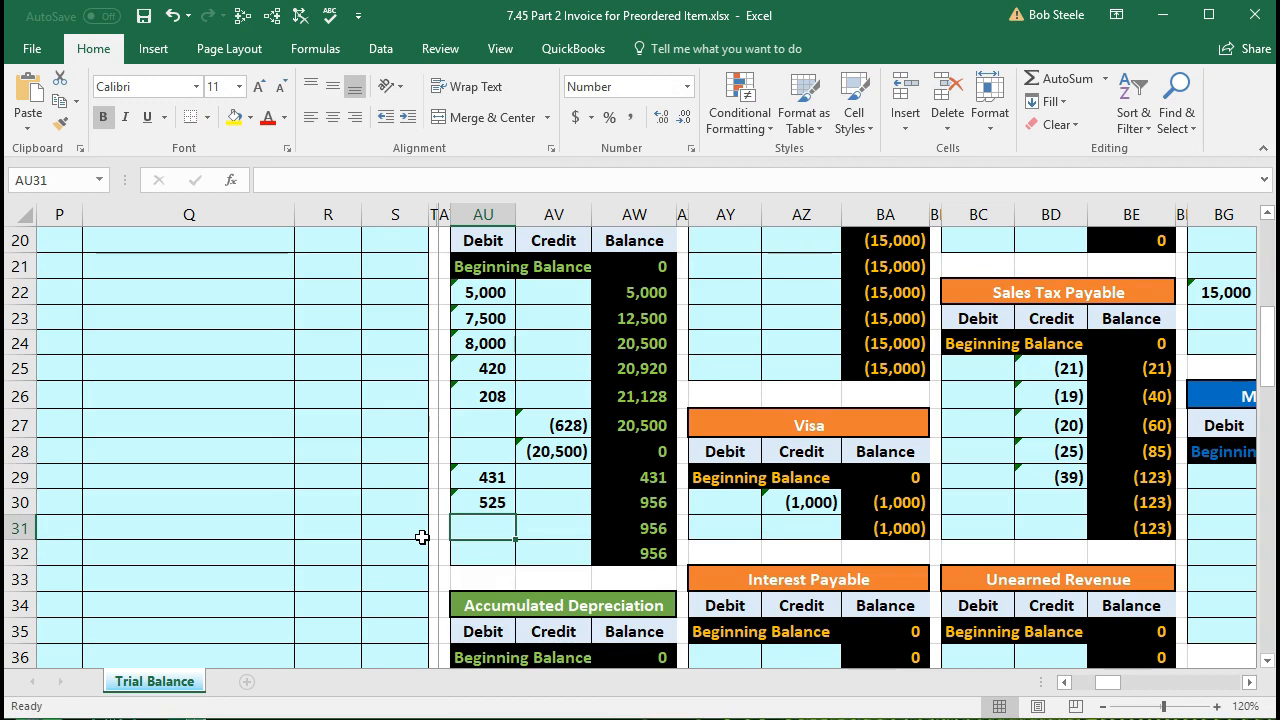
Step: Check the trial balance's difference between total debits and credits in AK38 and the Undeposited Funds balance in AK10
left_click(488, 521)
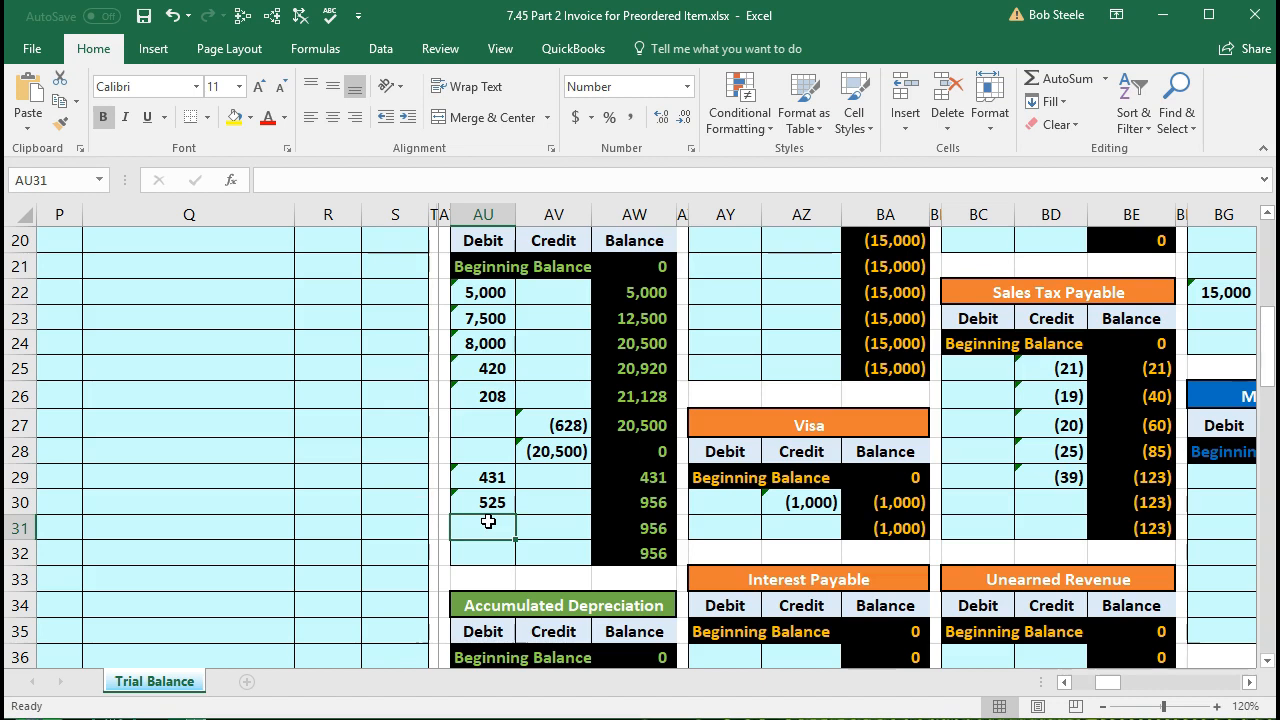
key("Left")
key("Left")
key("Left")
key("Left")
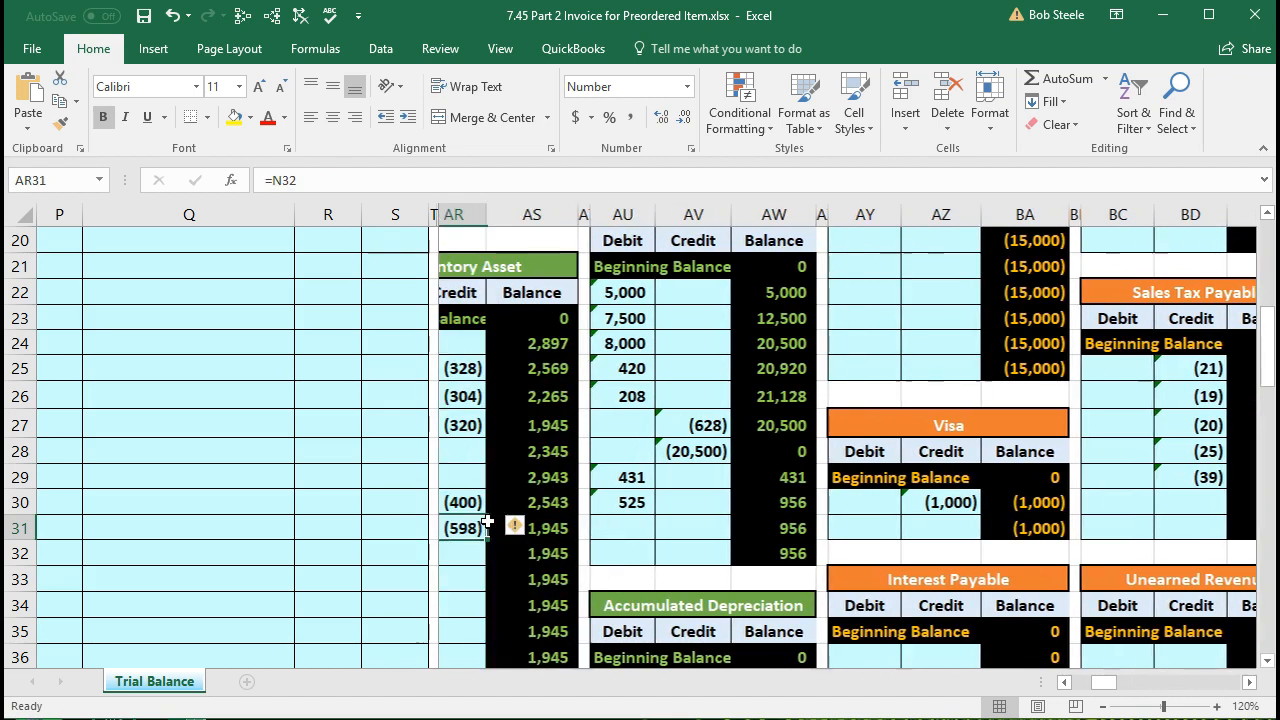
key("Left")
key("Left")
key("Left")
key("Left")
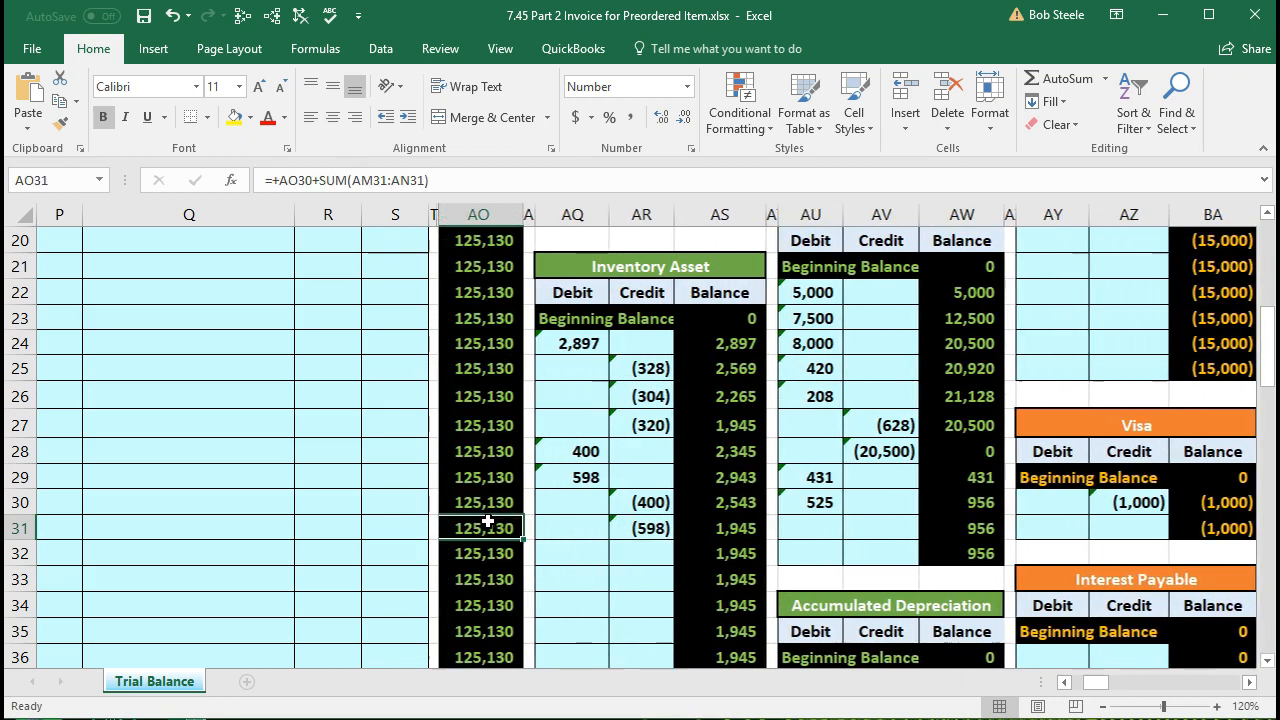
key("Left")
key("Left")
key("Left")
key("Left")
key("Left")
key("Left")
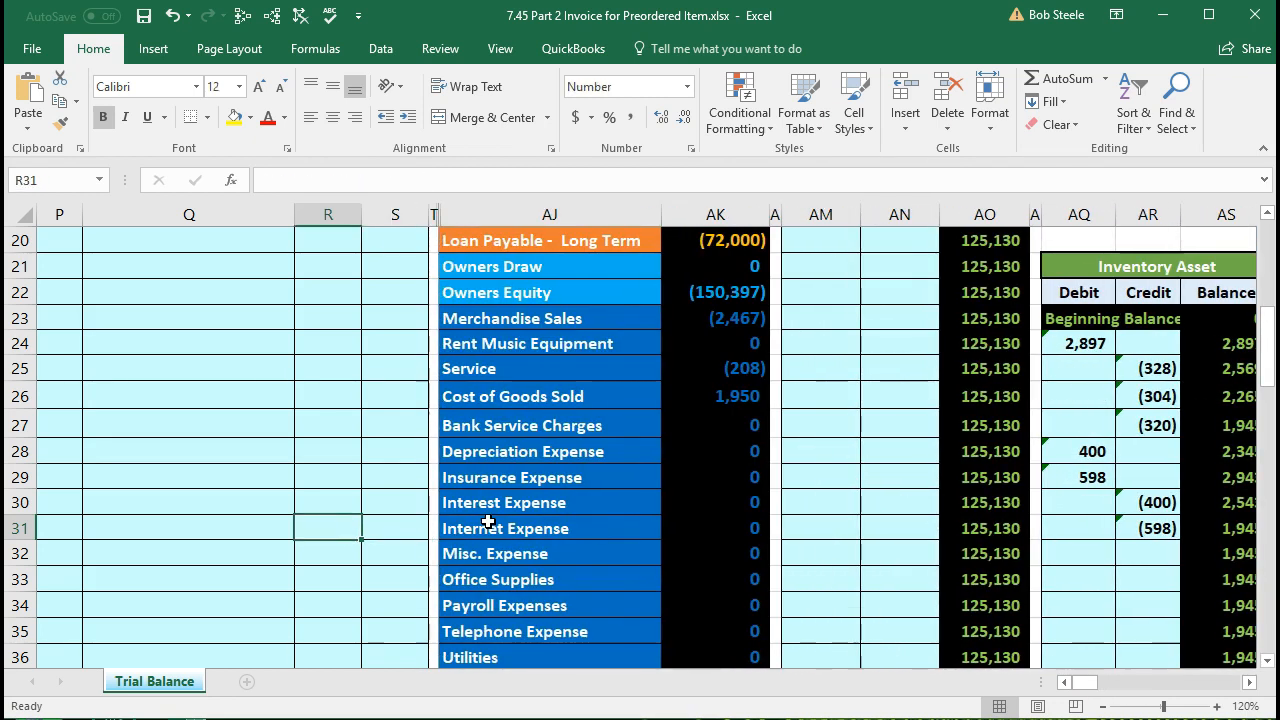
scroll(487, 521, "up", 2)
scroll(487, 521, "down", 3)
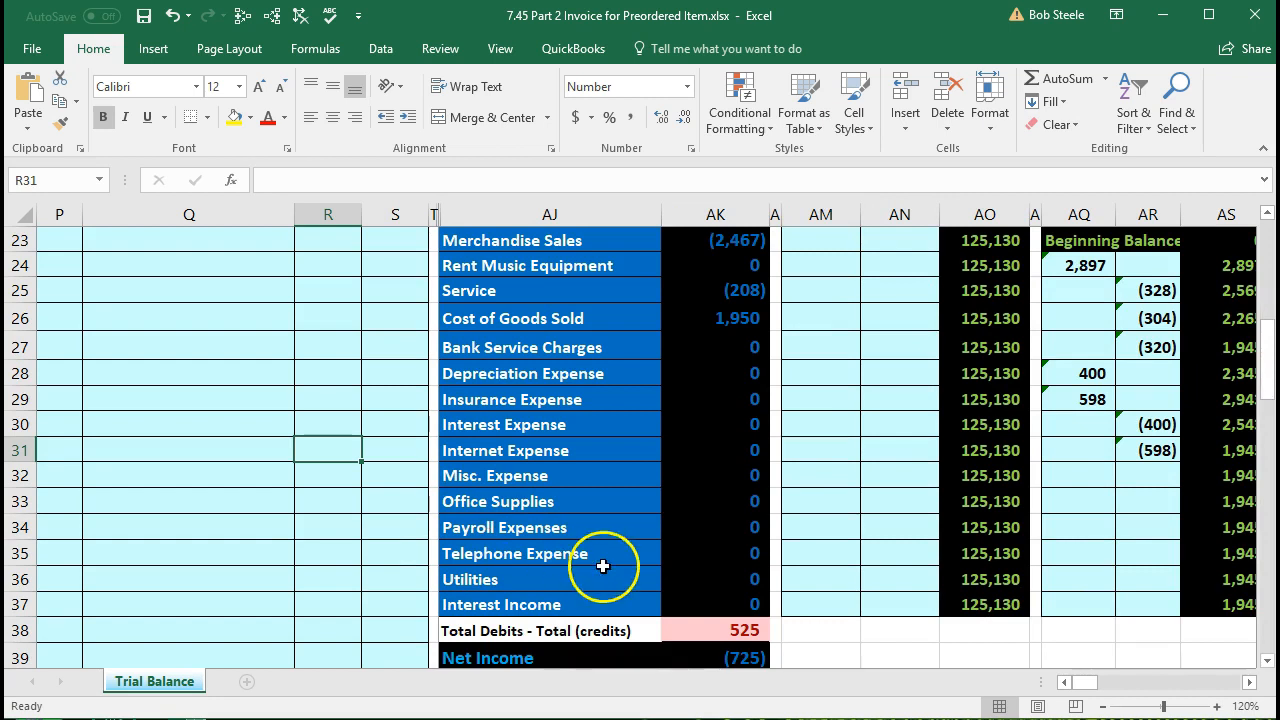
left_click(686, 626)
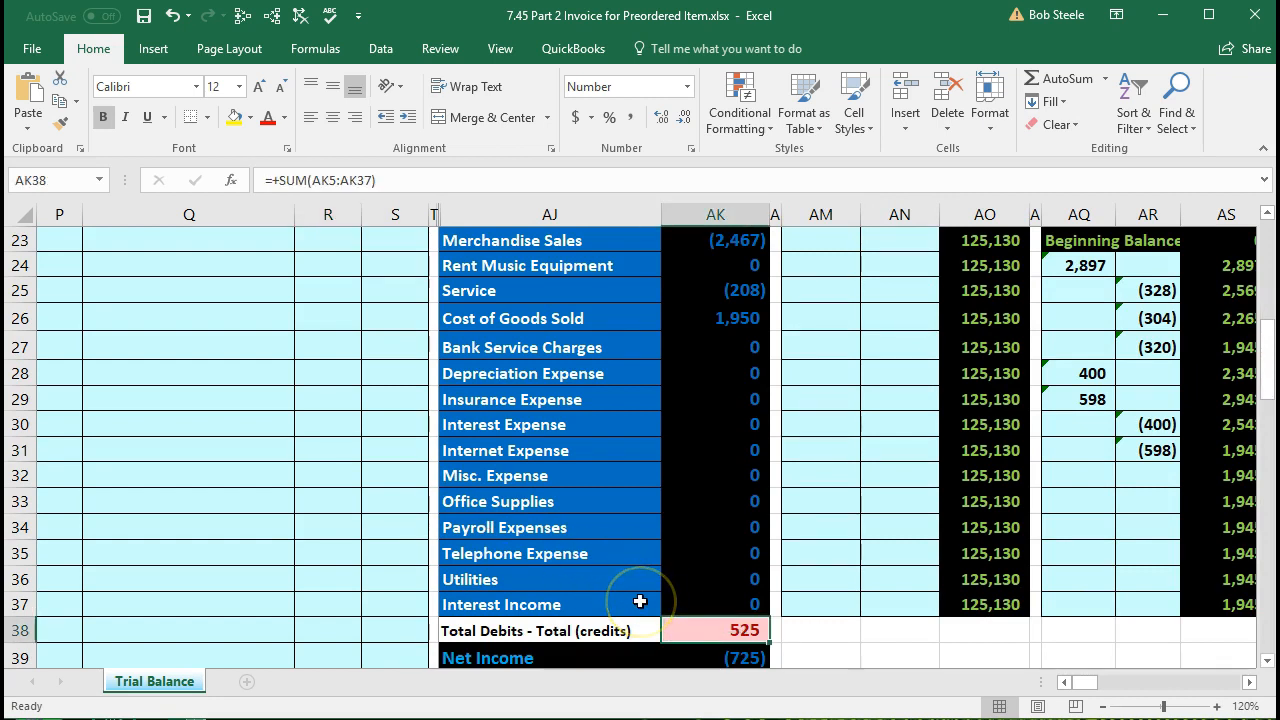
scroll(640, 601, "up", 7)
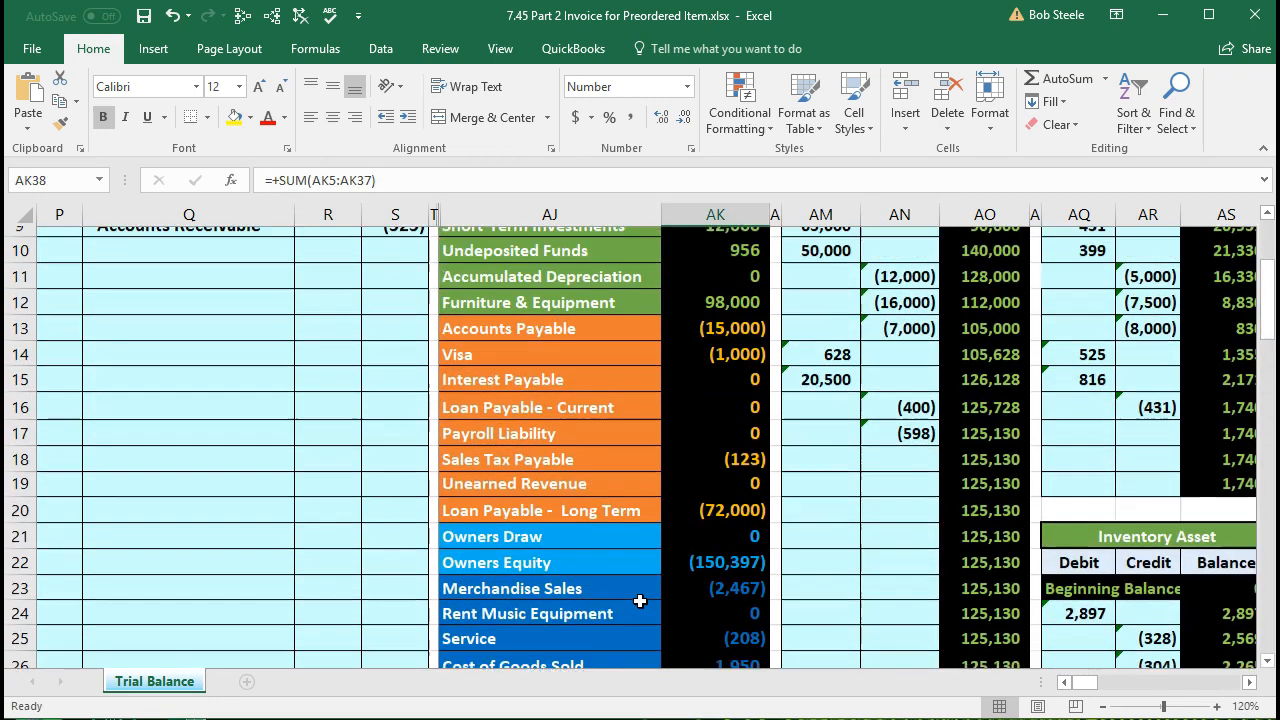
left_click(714, 453)
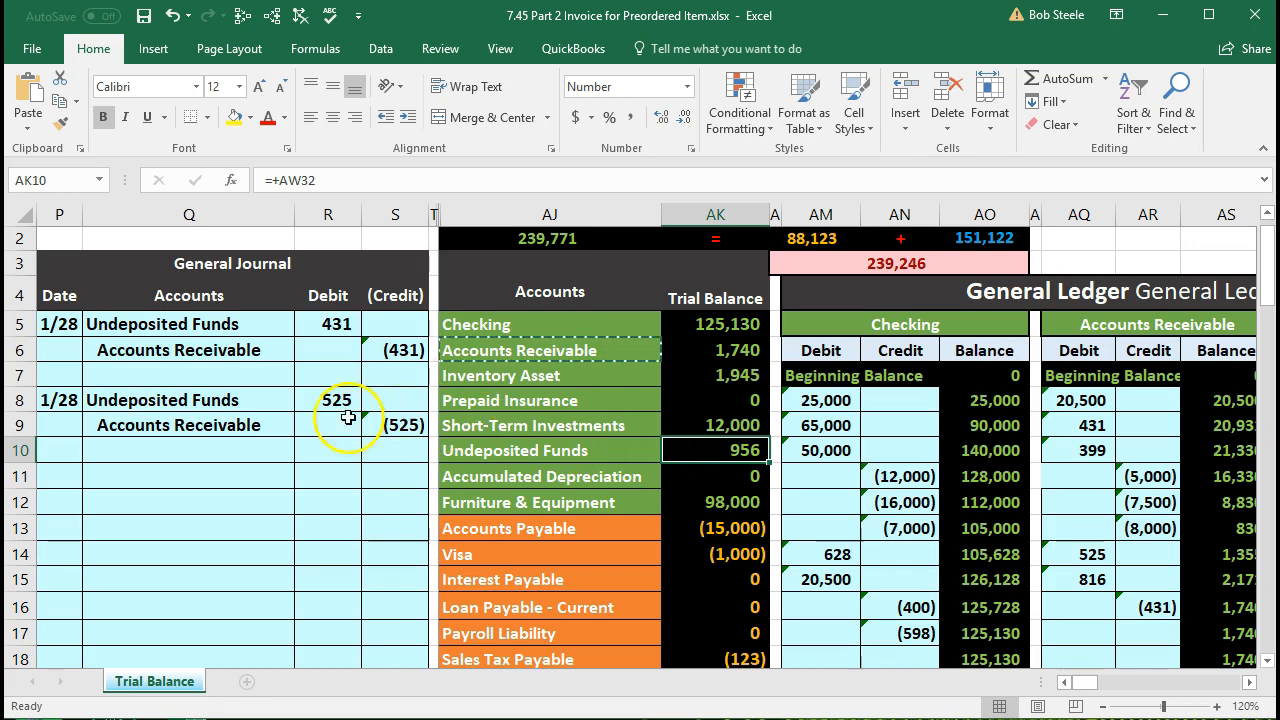
Step: Post the second journal entry's Accounts Receivable credit to AR17 of its general ledger account with the formula =S9
left_click(229, 425)
left_click_drag(229, 425, 372, 429)
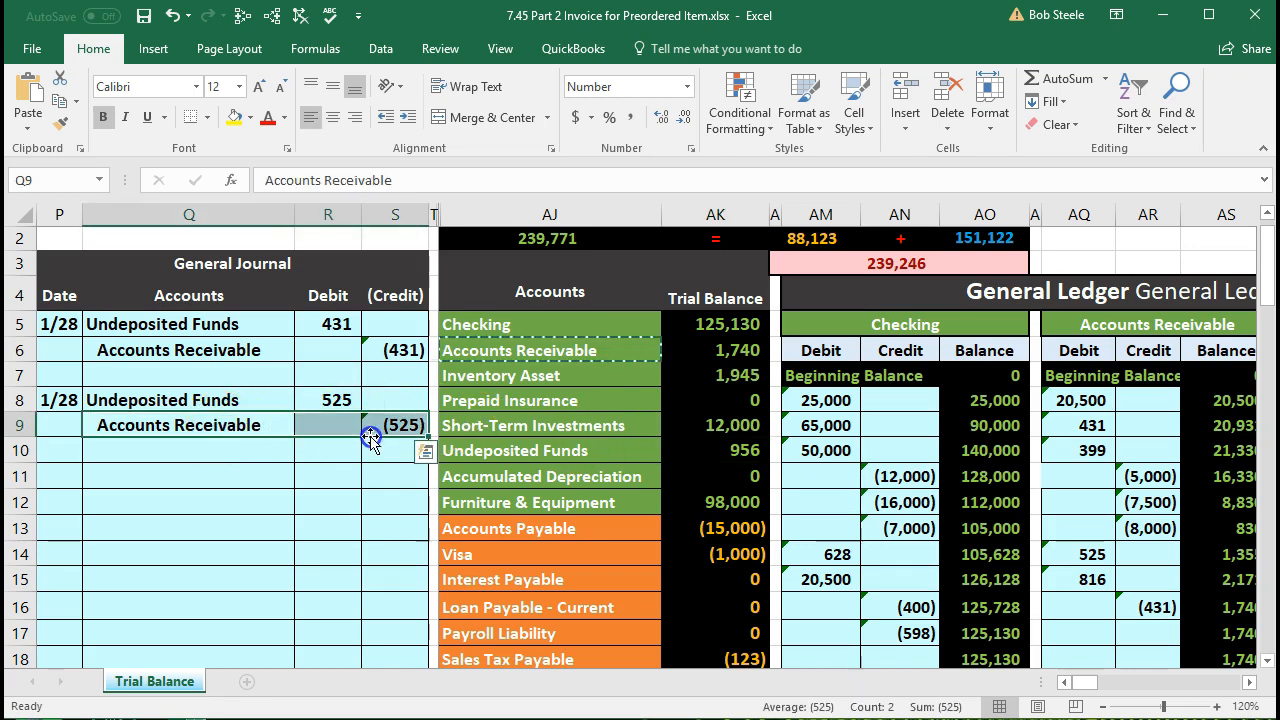
left_click_drag(469, 354, 748, 362)
left_click(1071, 322)
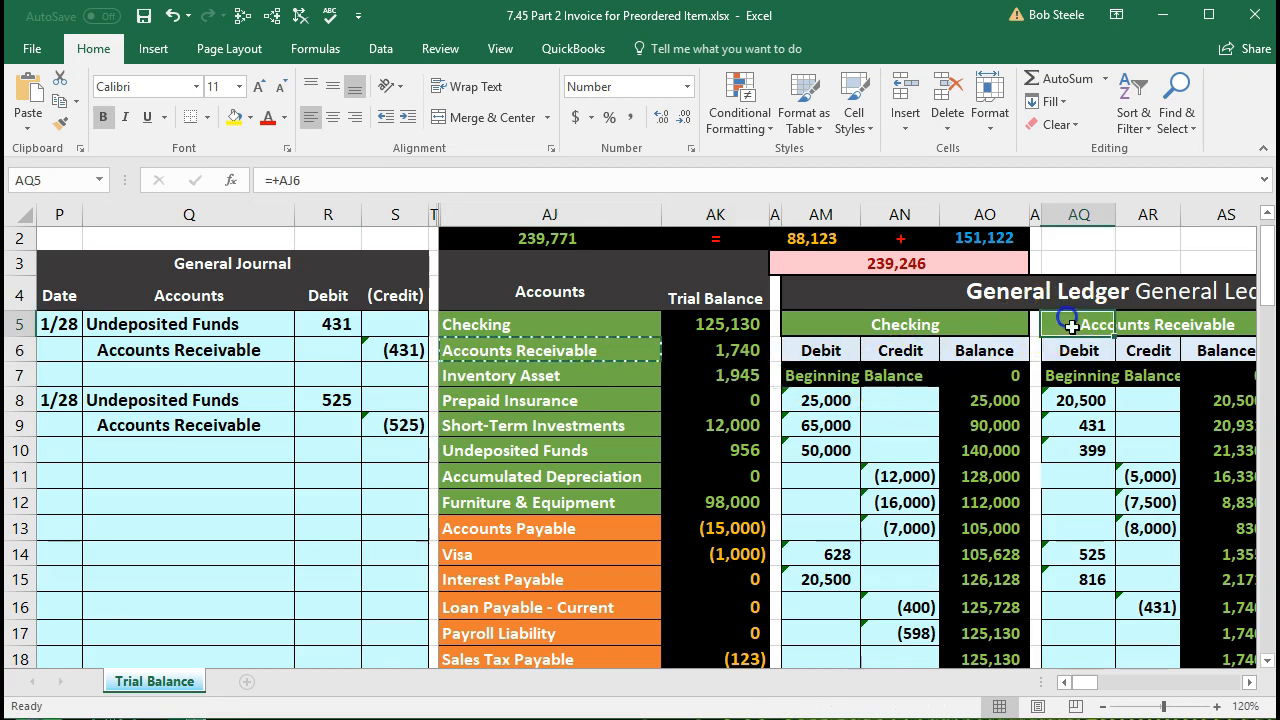
key("Right")
key("Right")
key("Right")
key("Right")
key("Right")
key("Right")
key("Right")
key("Right")
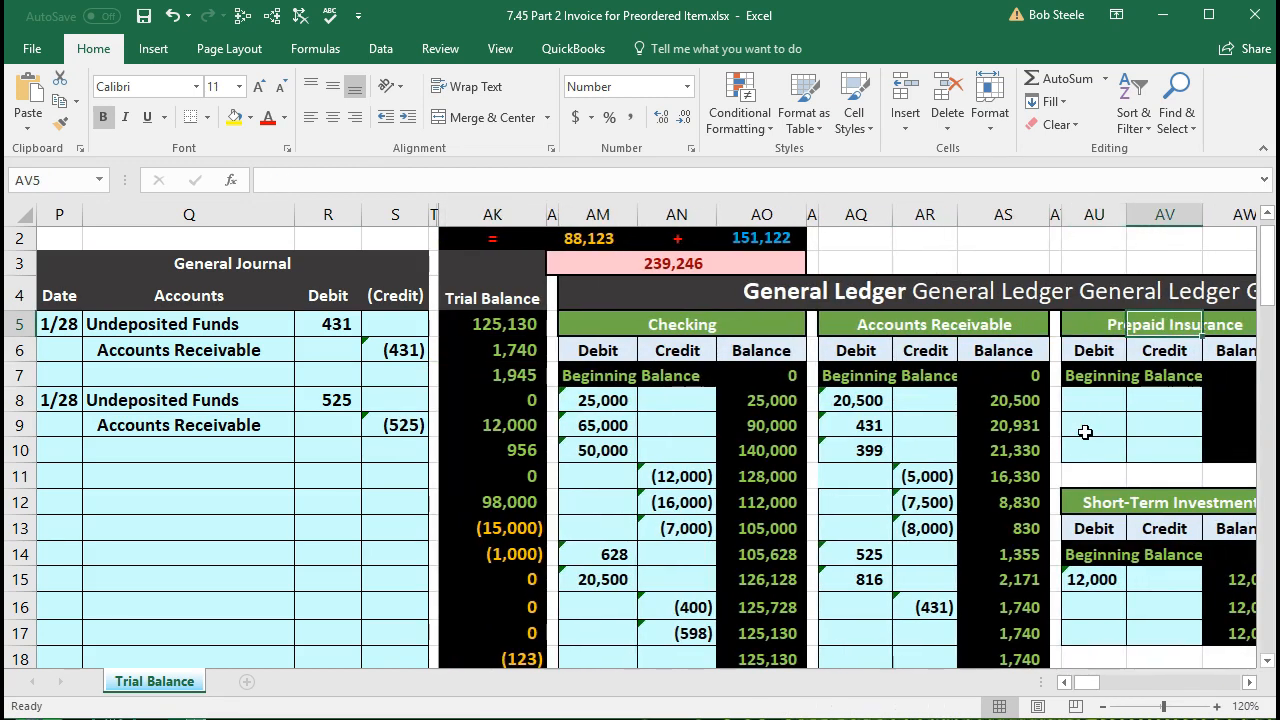
key("Right")
key("Left")
key("Left")
key("Left")
key("Left")
key("Left")
key("Left")
key("Left")
key("Left")
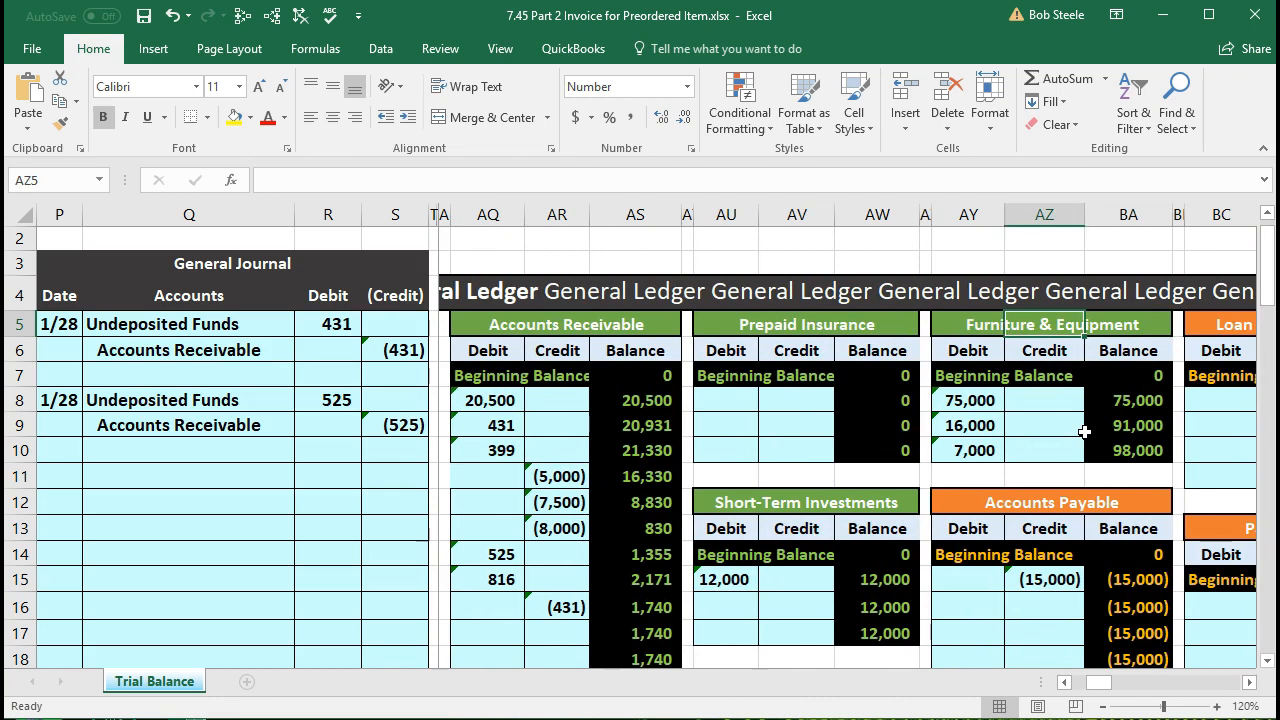
key("Left")
key("Left")
key("Down")
key("Down")
key("Down")
key("Down")
key("Down")
key("Down")
key("Down")
key("Down")
key("Down")
key("Down")
key("Down")
key("Down")
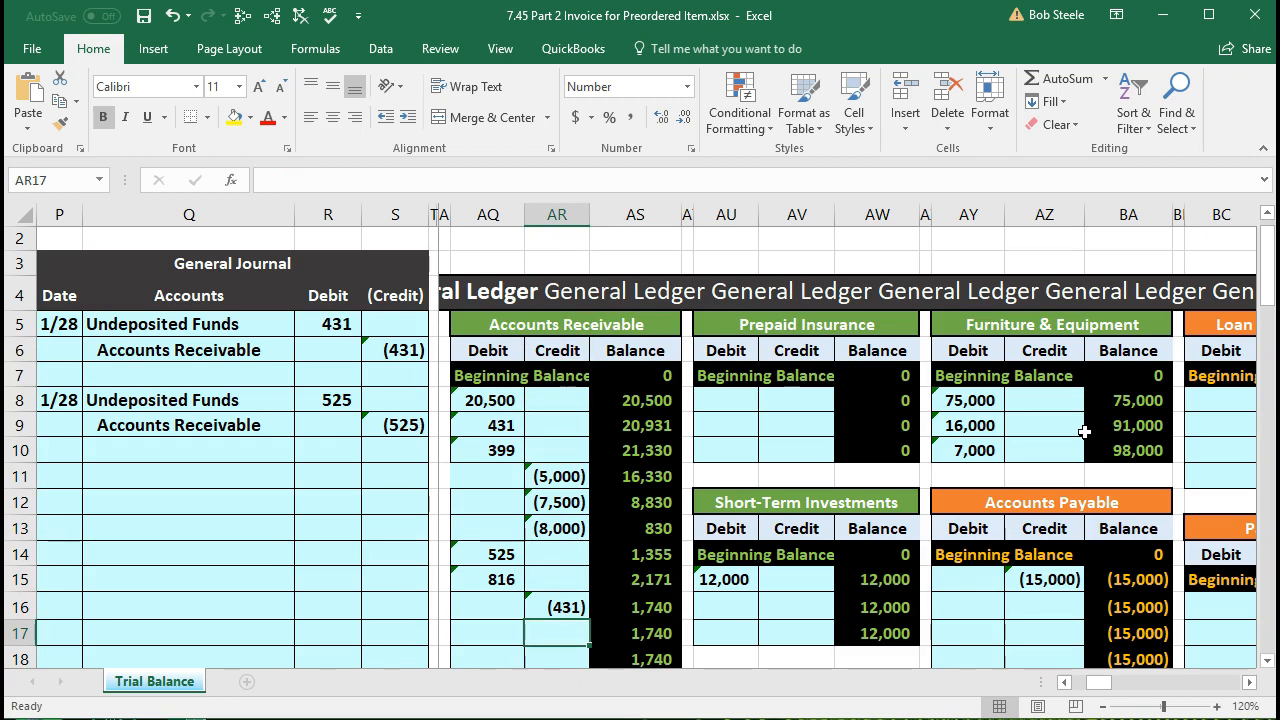
type("=")
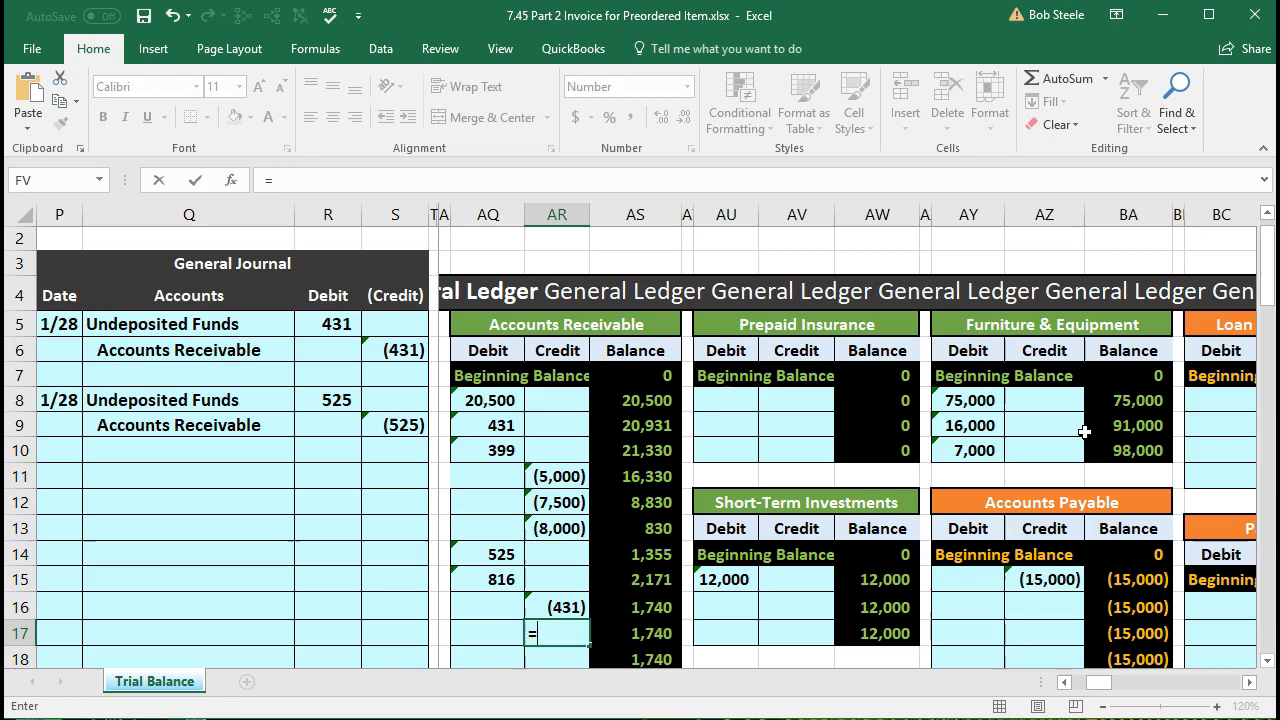
left_click(405, 425)
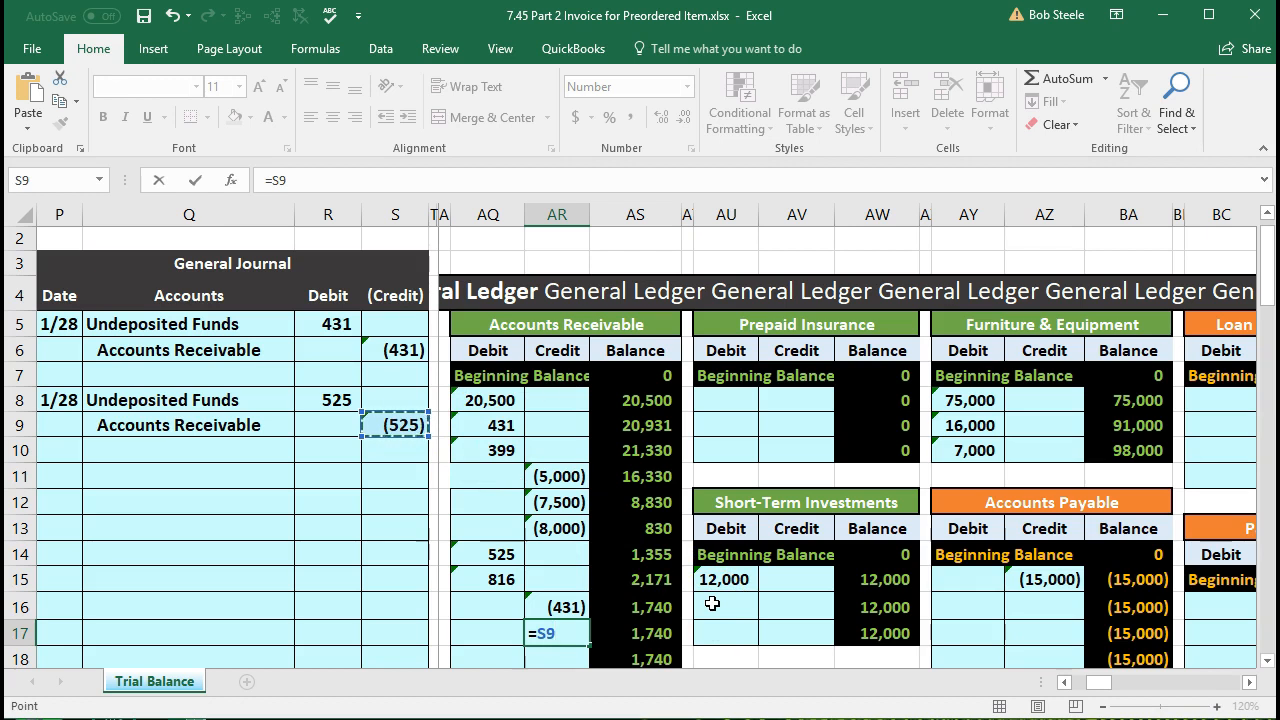
key("Return")
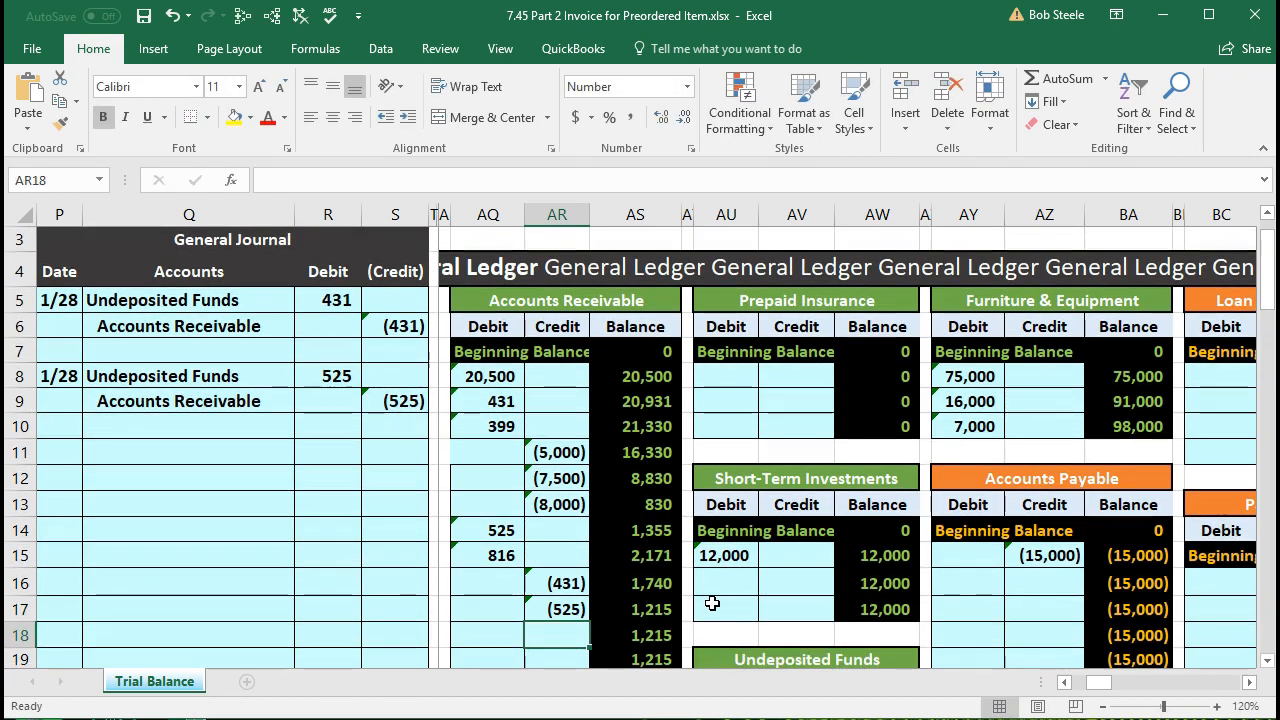
Step: Check the Accounts Receivable balance in AK6 of the trial balance and the difference between total debits and credits in AK38
key("Left")
key("Left")
key("Left")
key("Left")
key("Left")
key("Left")
key("Left")
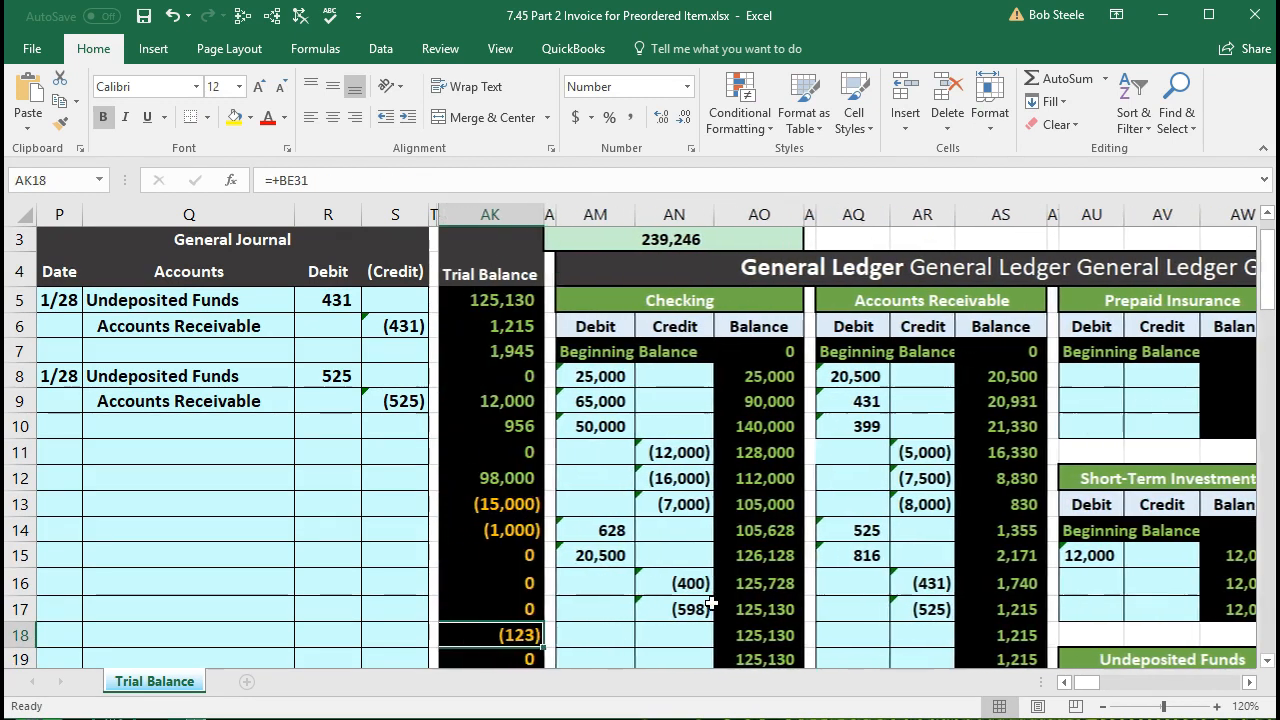
key("Left")
key("Left")
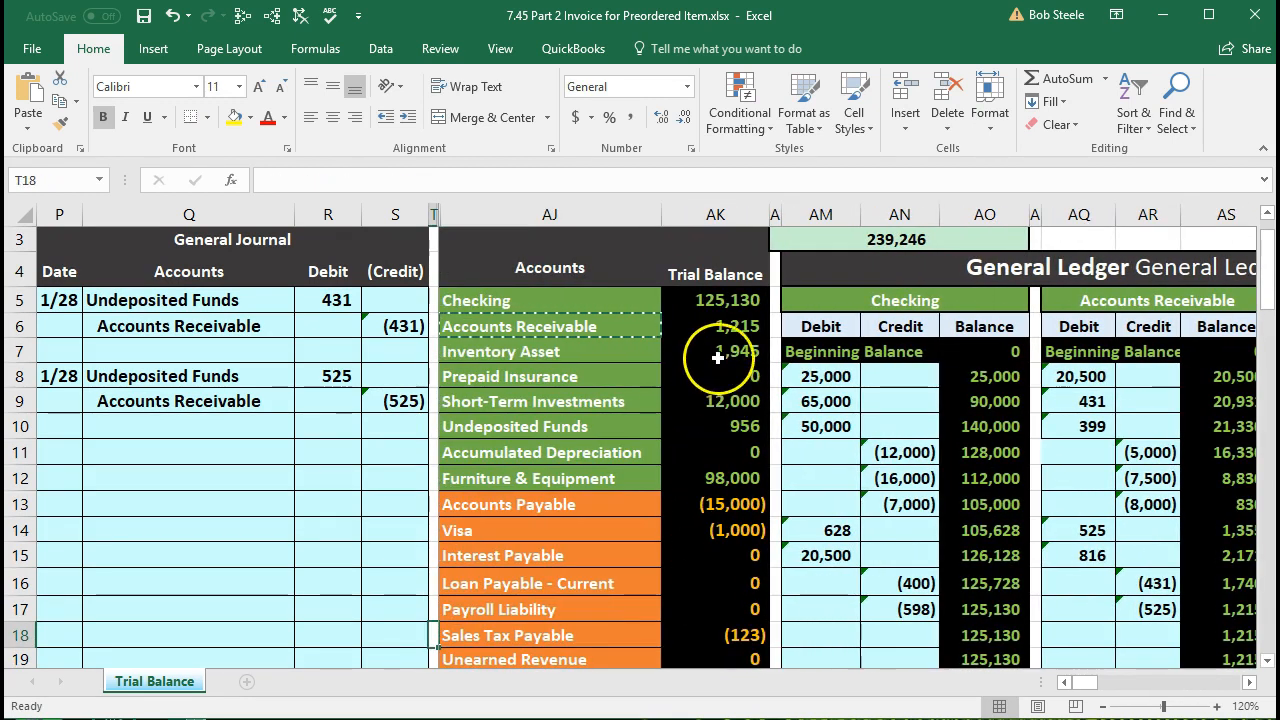
left_click(688, 327)
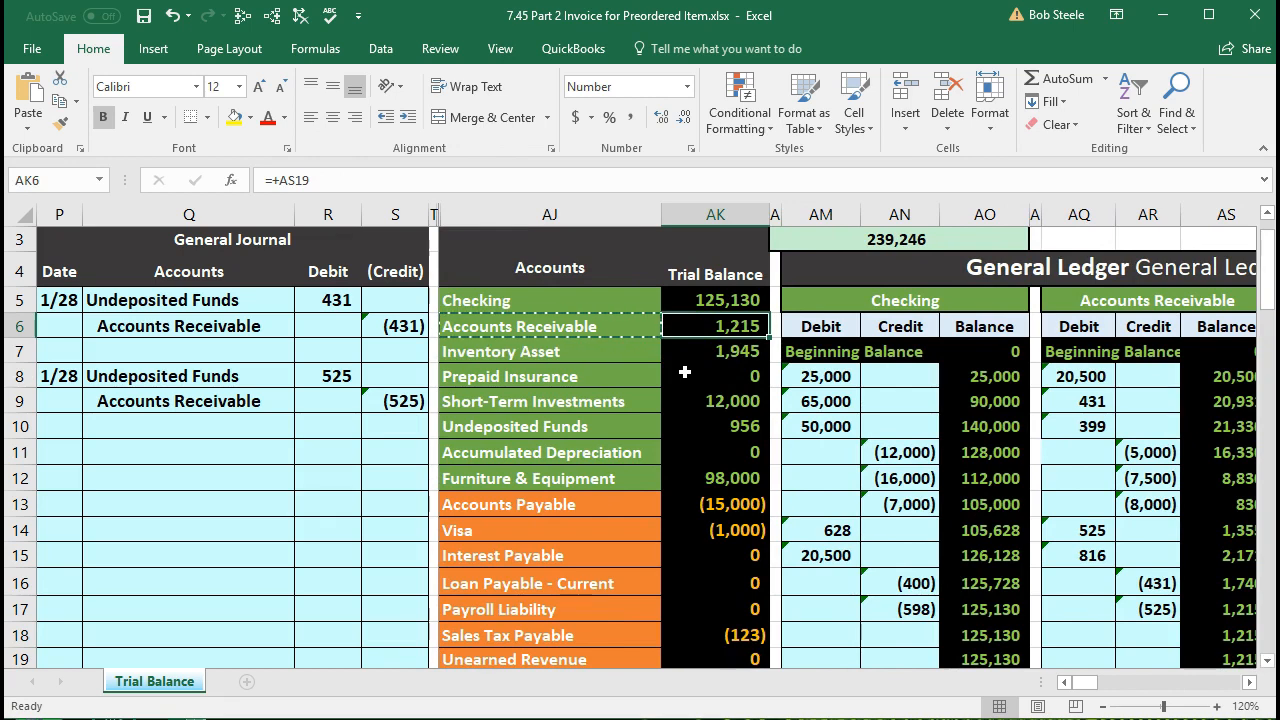
scroll(686, 500, "down", 3)
scroll(686, 503, "down", 4)
left_click(704, 600)
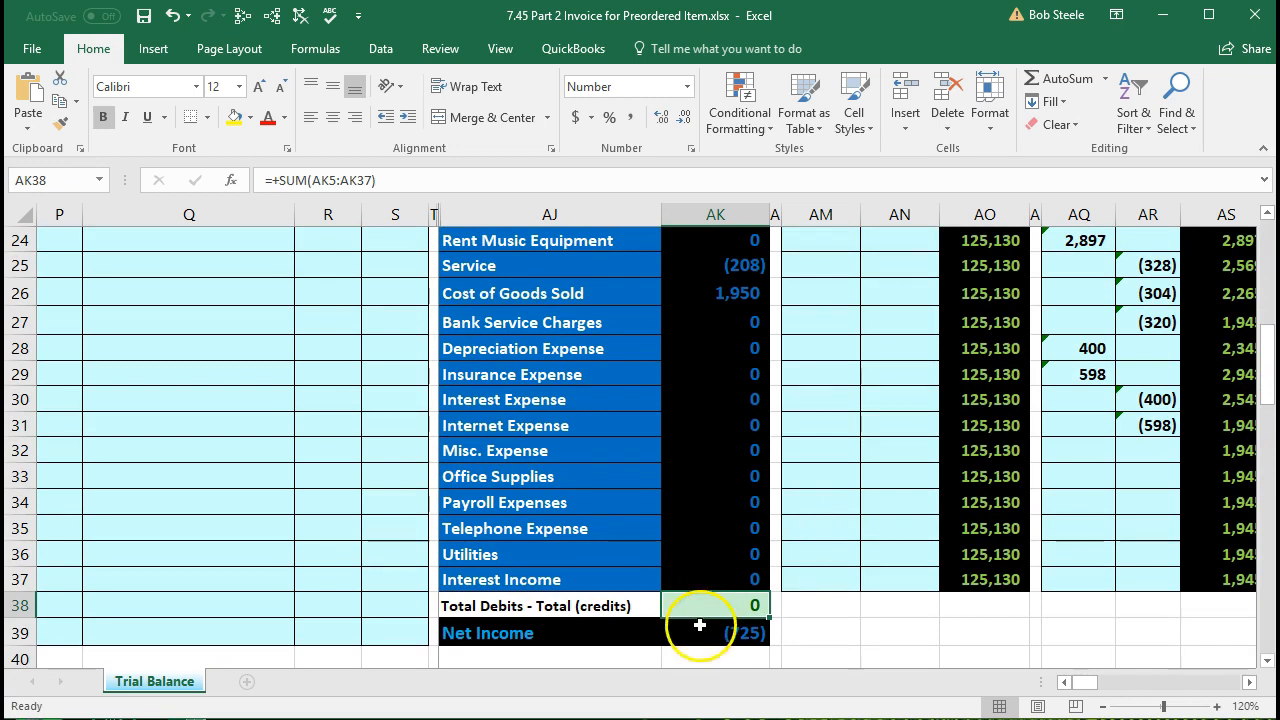
Step: Inspect the range summed by the Net Income formula in AK39 without changing it
left_click(700, 626)
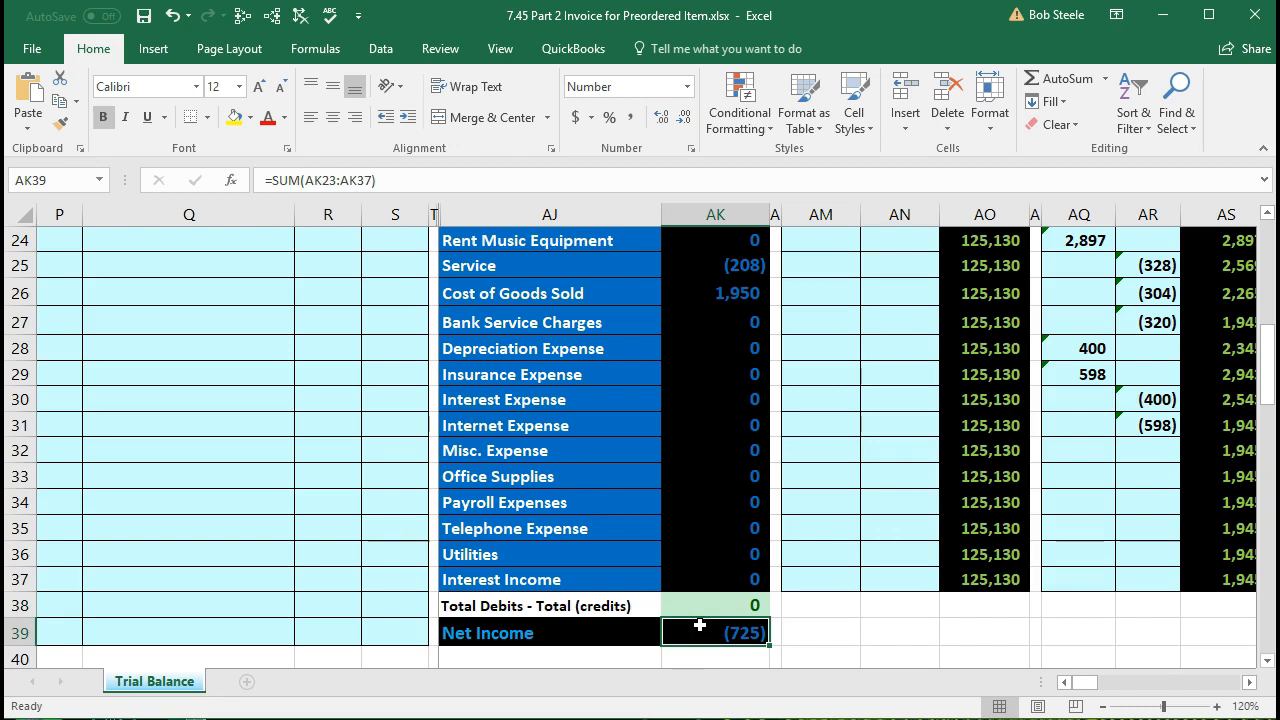
double_click(700, 626)
scroll(700, 625, "up", 2)
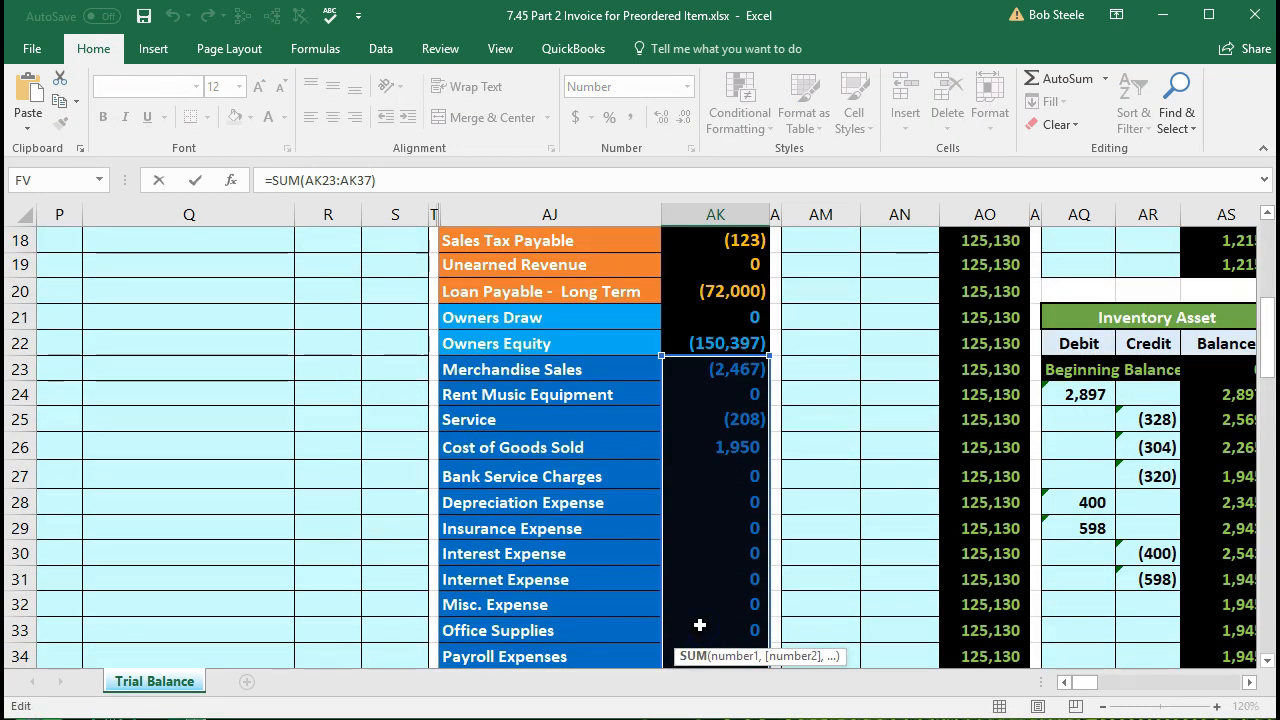
key("Return")
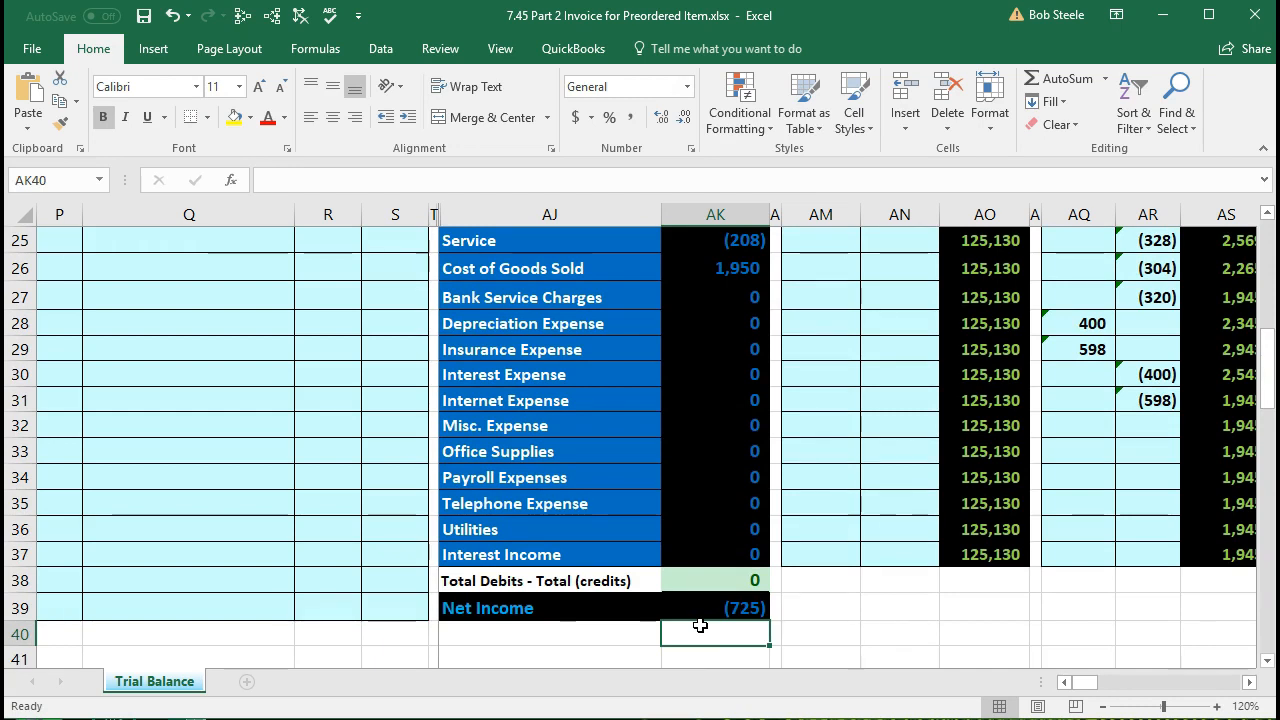
Step: Check the Undeposited Funds balance in AK10 of the trial balance
scroll(700, 625, "up", 1)
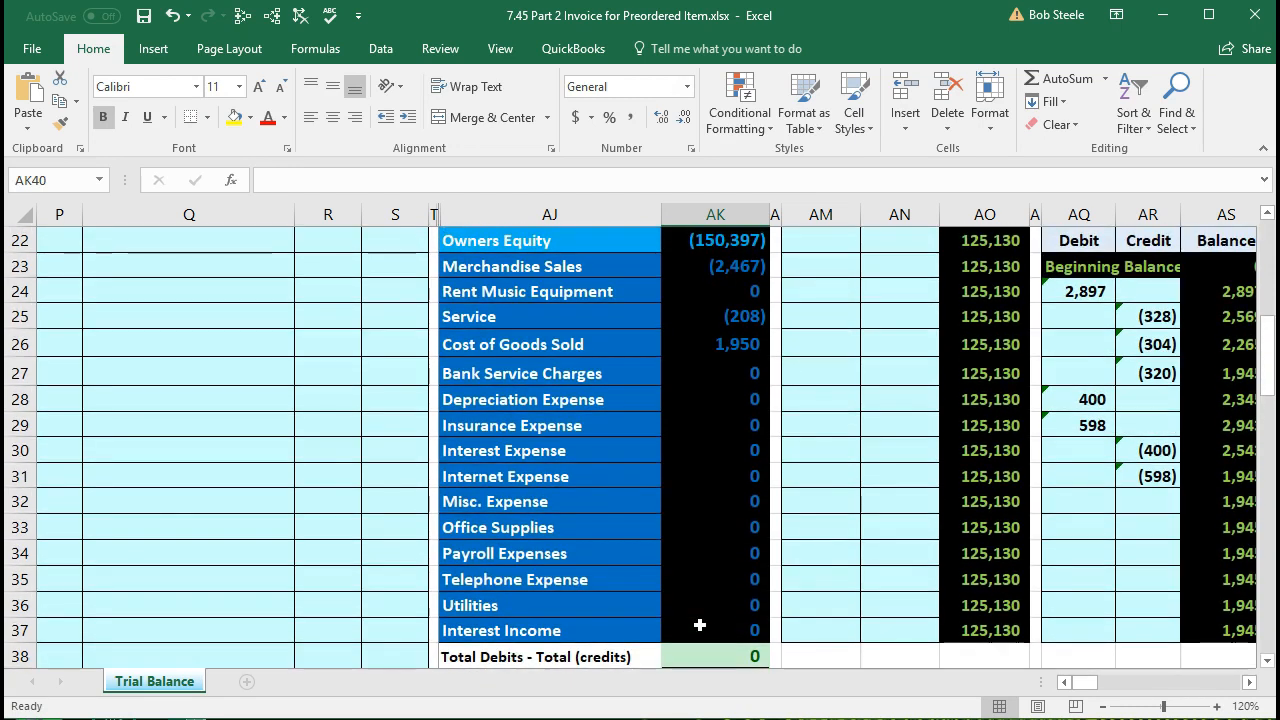
scroll(700, 625, "up", 4)
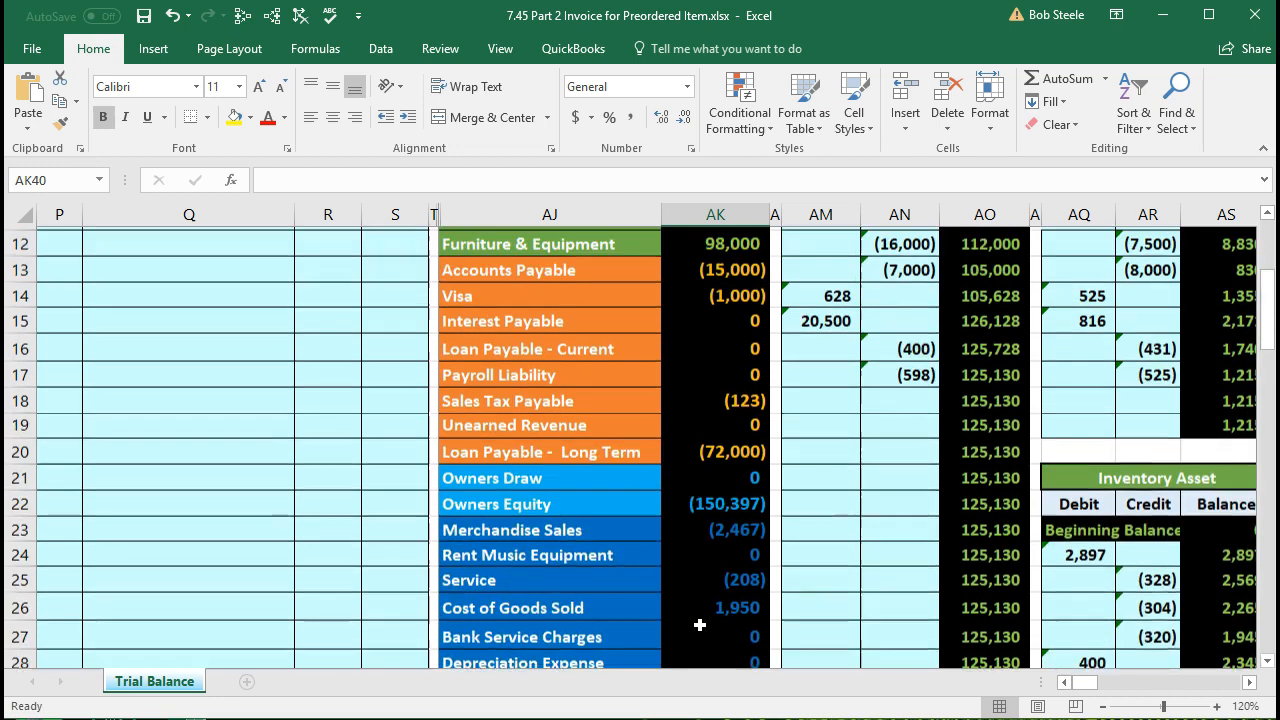
scroll(700, 625, "up", 3)
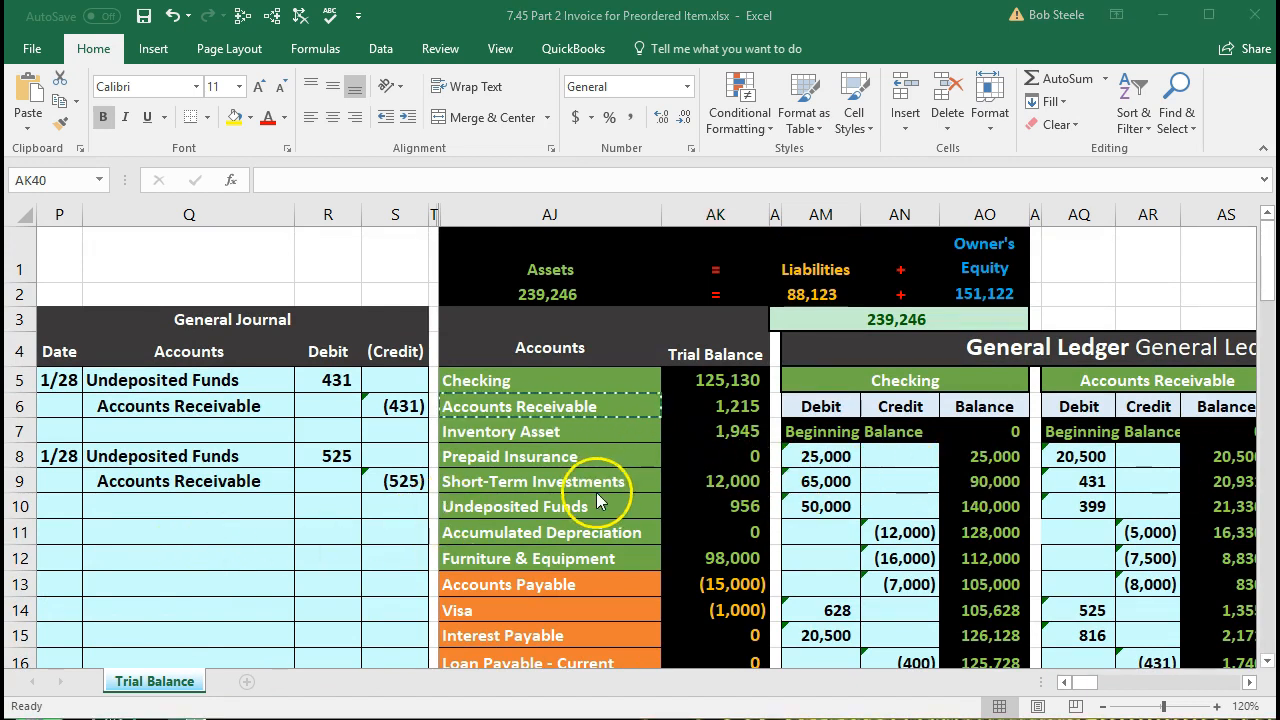
left_click(706, 490)
left_click(706, 504)
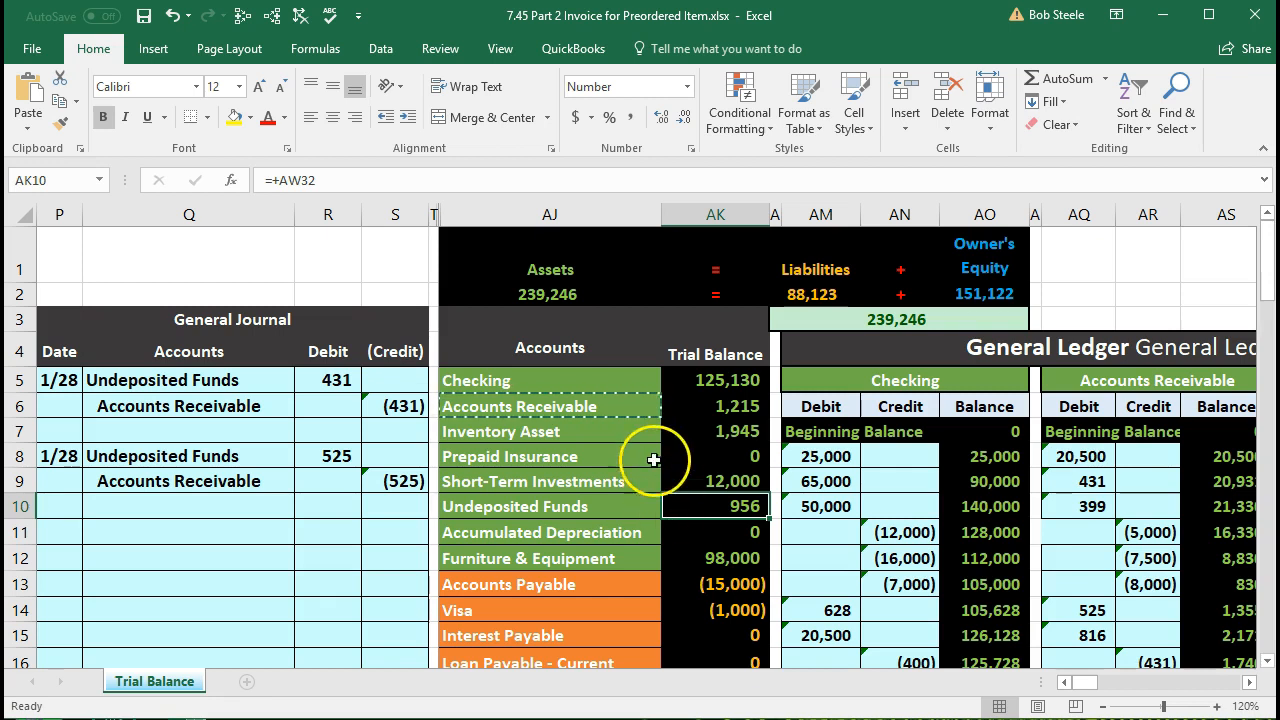
Step: Copy the Checking account name from AJ5 of the trial balance into Q11 of the general journal as values only
left_click_drag(594, 381, 704, 386)
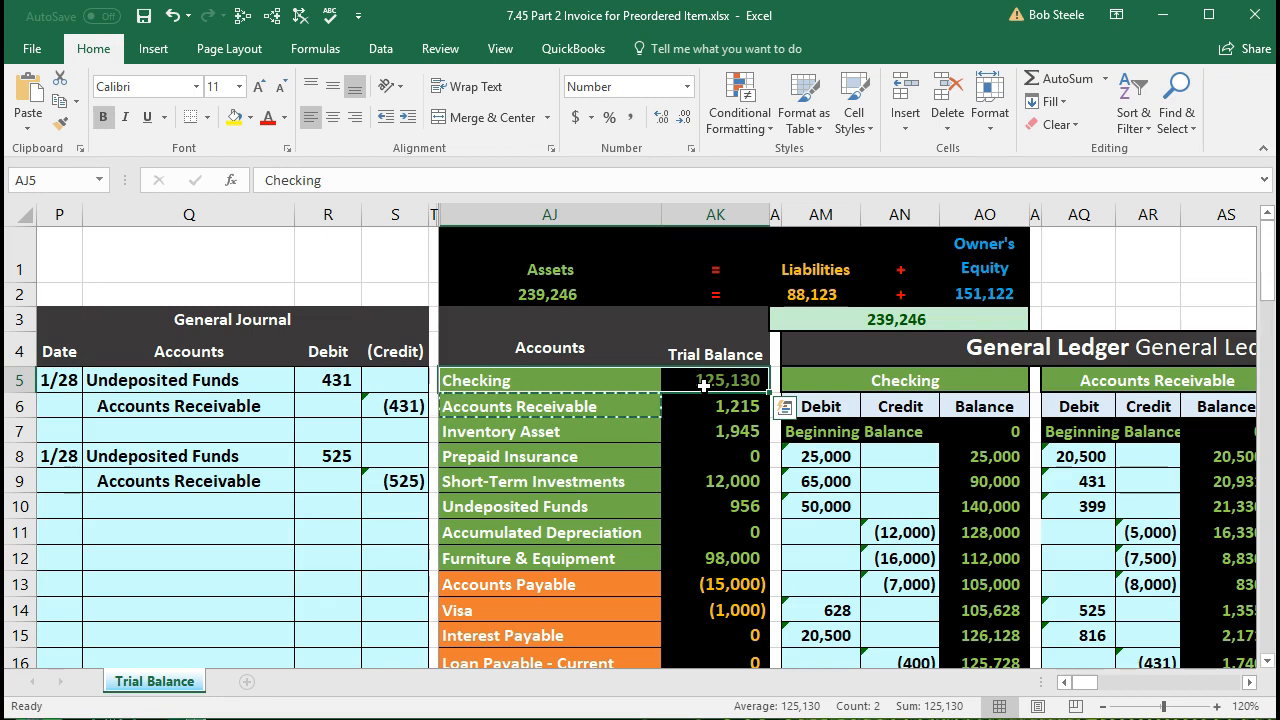
left_click(602, 383)
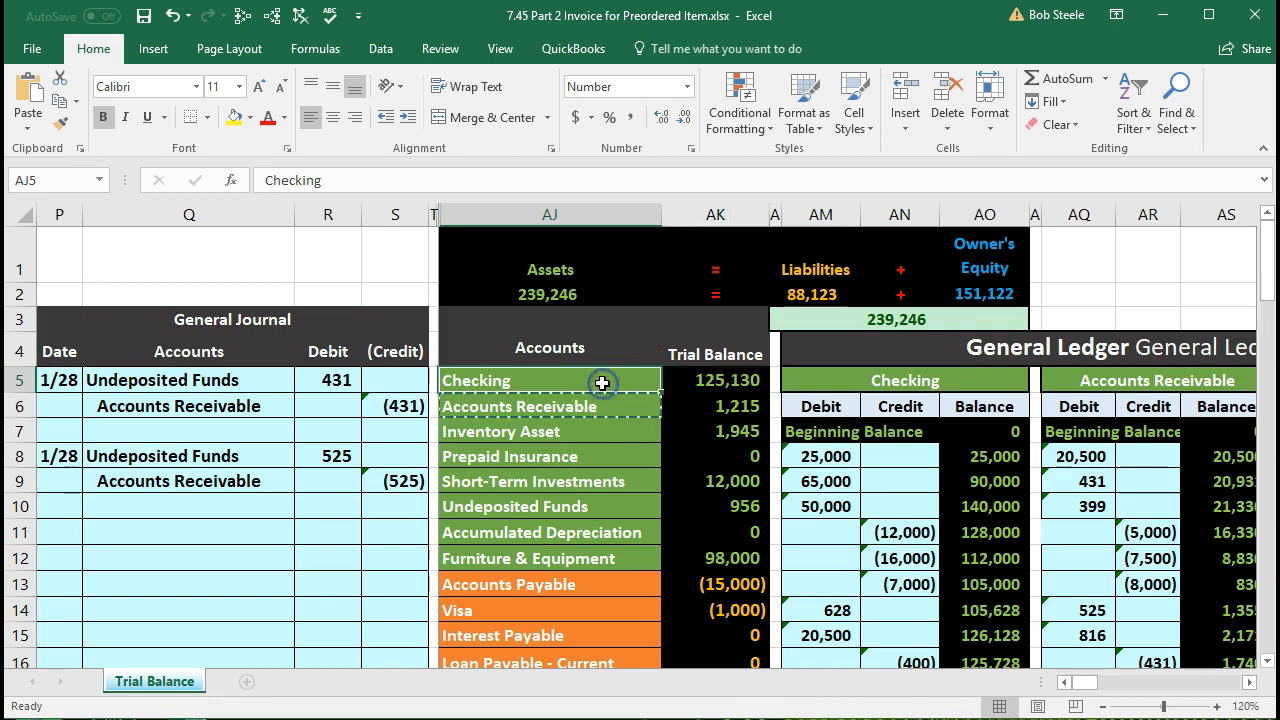
right_click(602, 383)
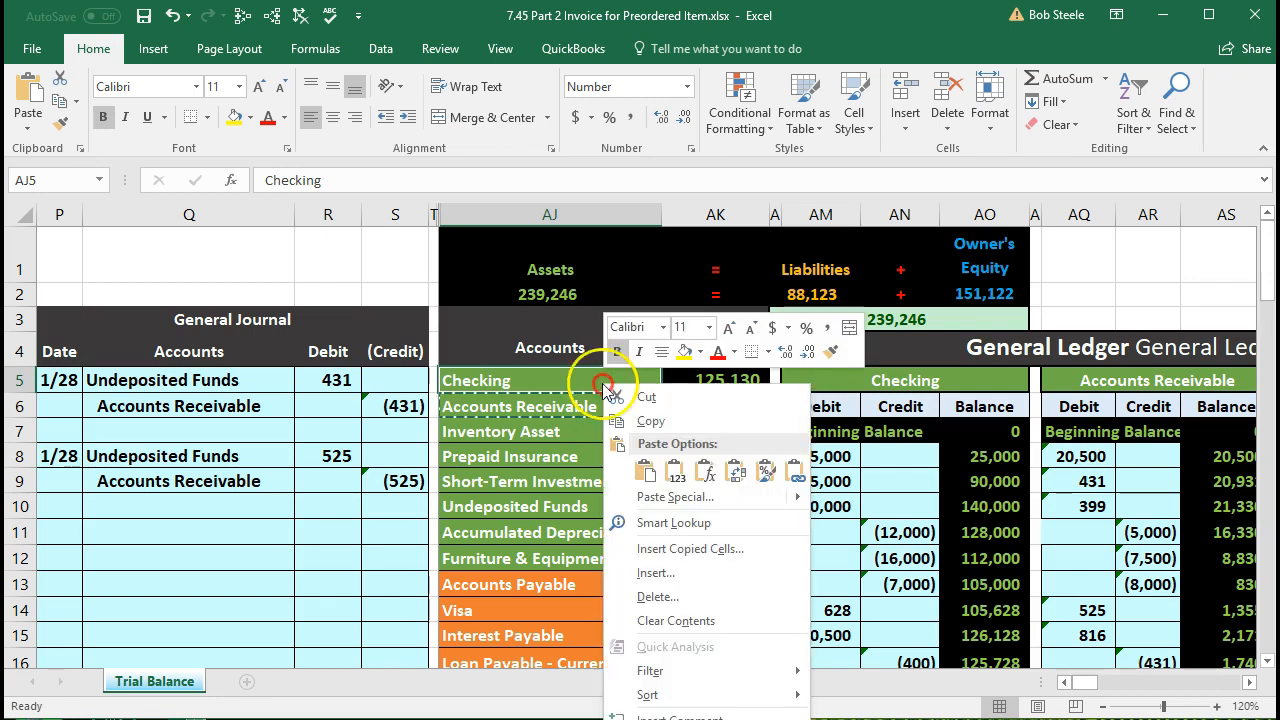
left_click(626, 424)
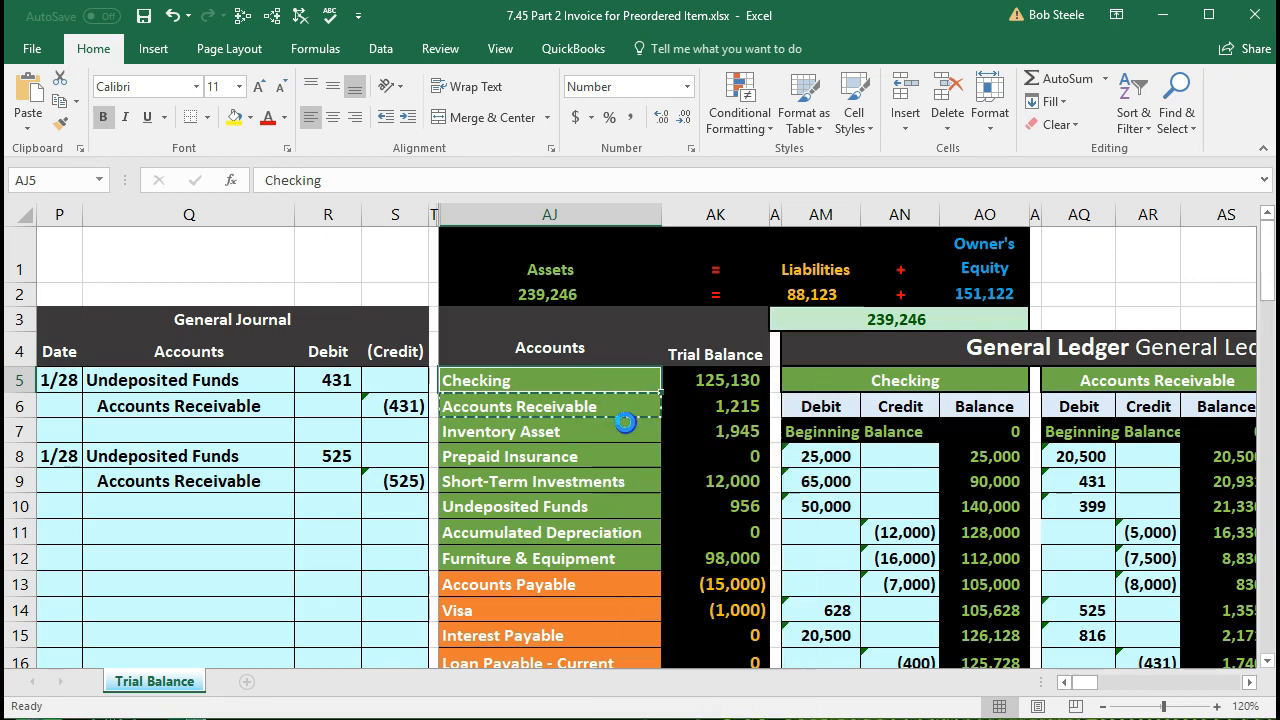
left_click(224, 535)
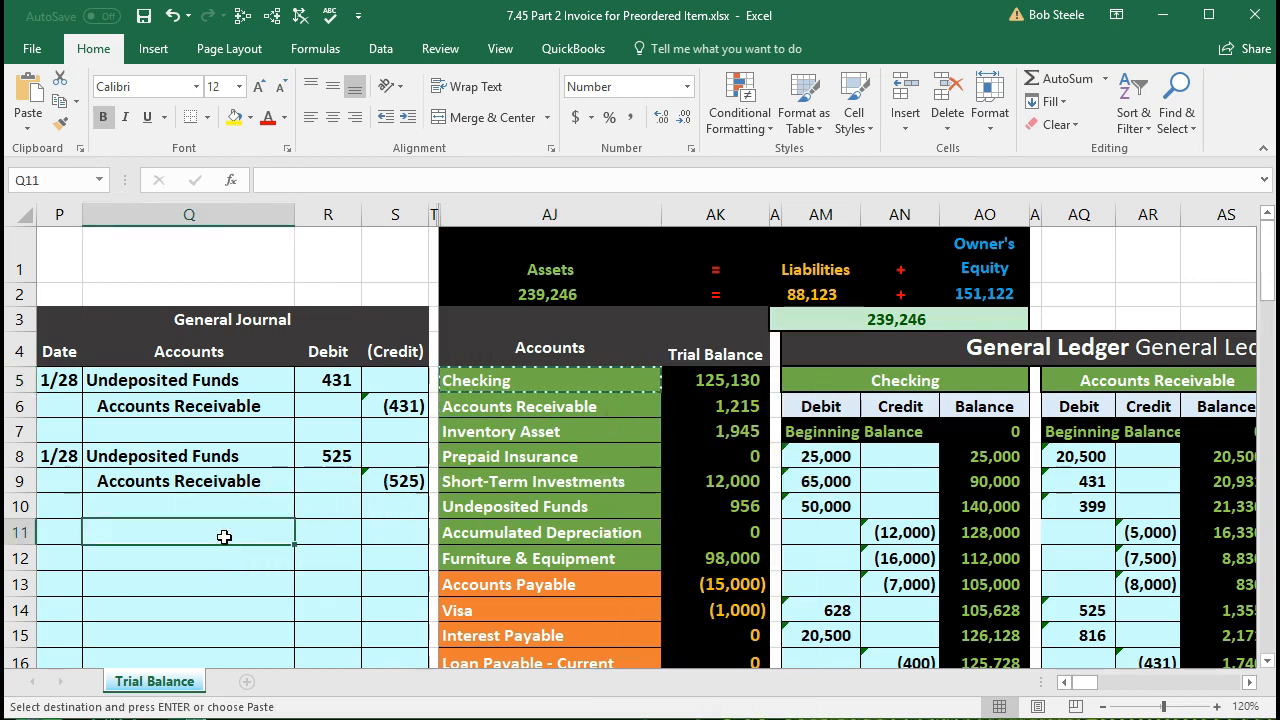
right_click(224, 537)
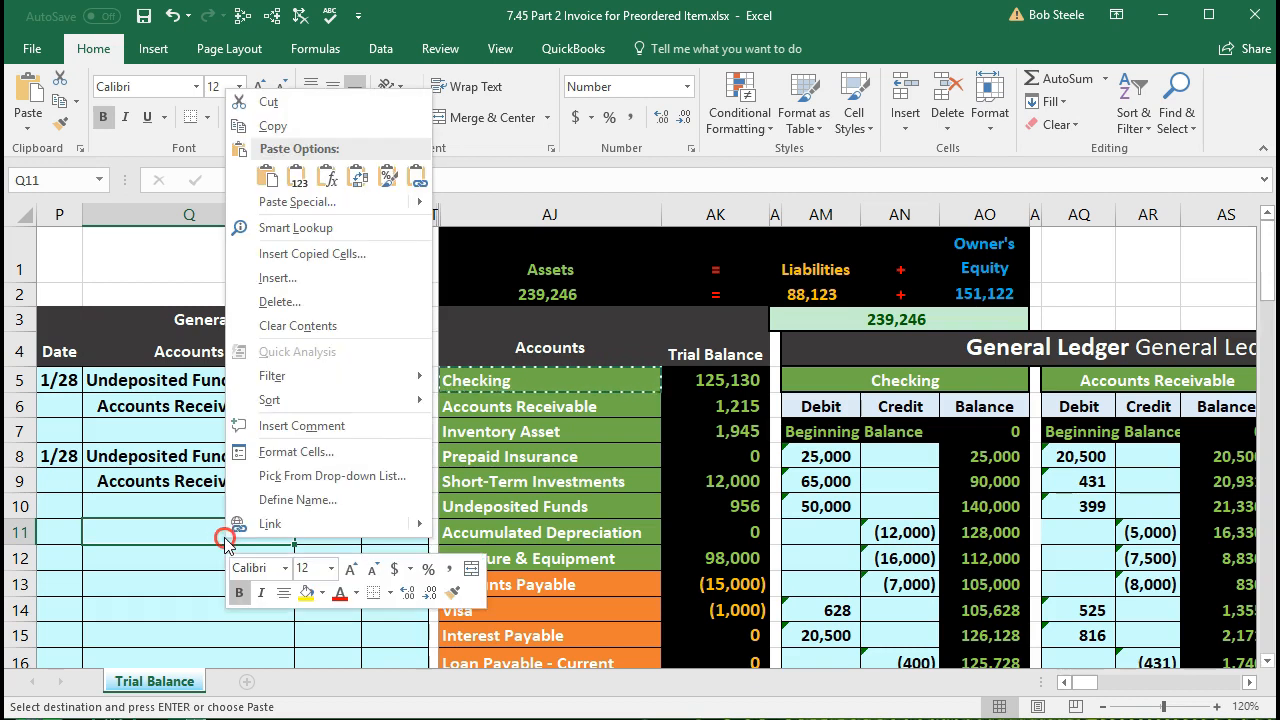
left_click(297, 177)
Step: Date the third journal entry 1/28 in P11 and enter a Checking debit of 956 in R11
left_click(75, 527)
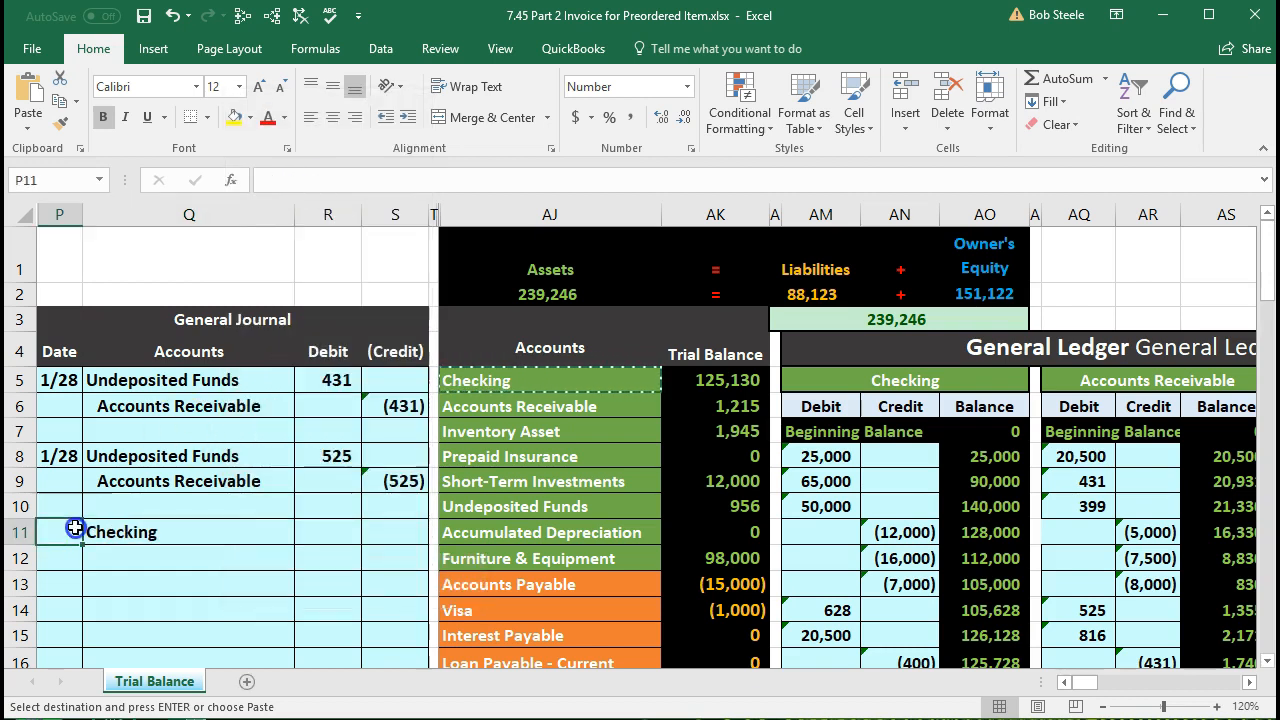
type("1/28")
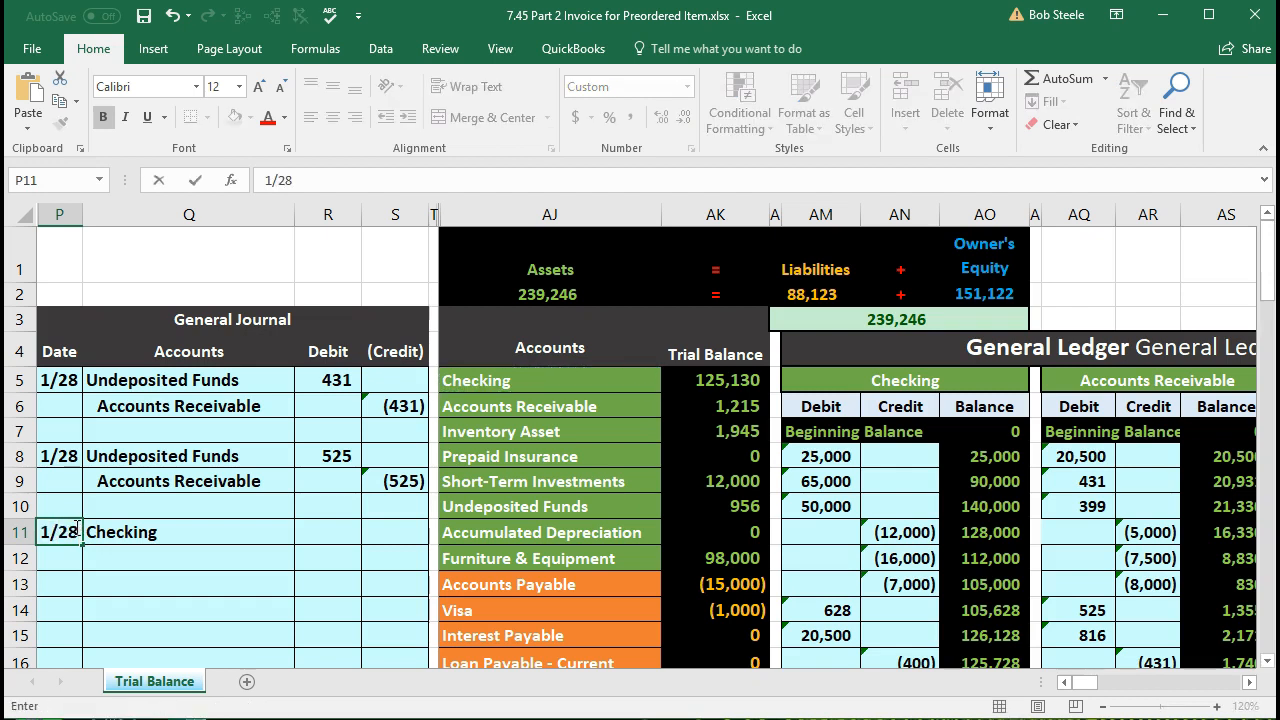
key("Tab")
key("Tab")
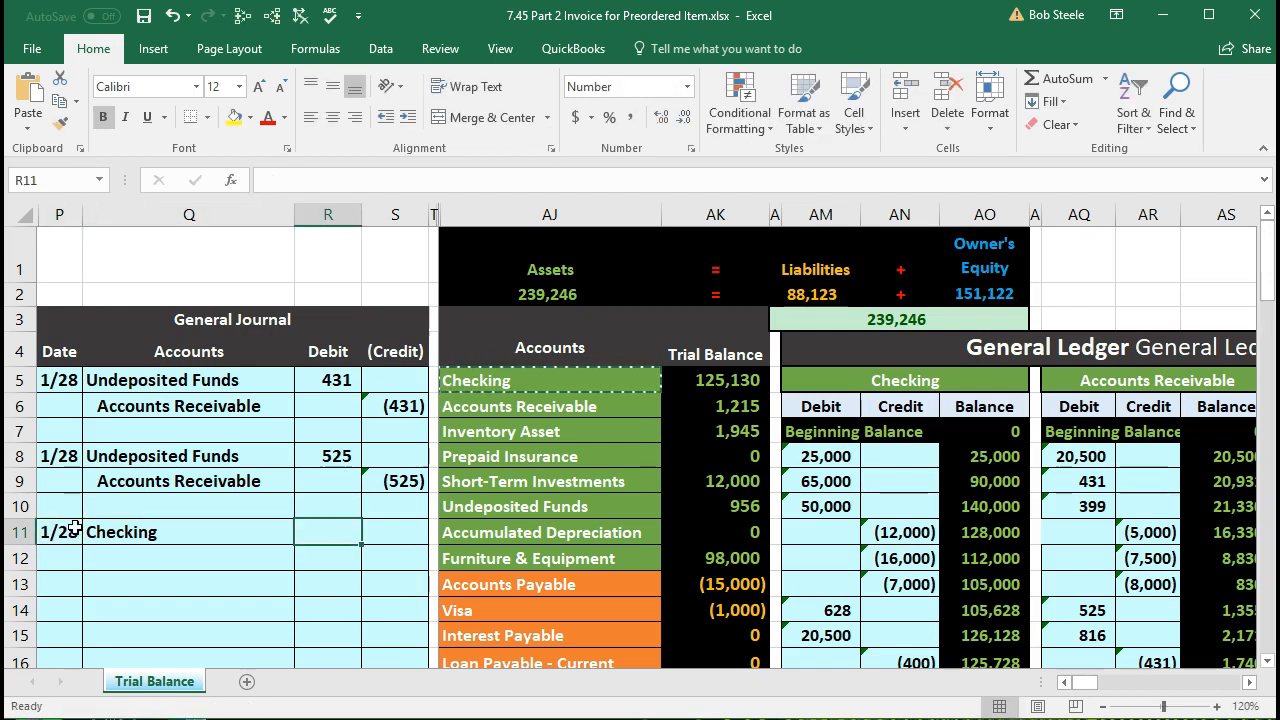
type("95")
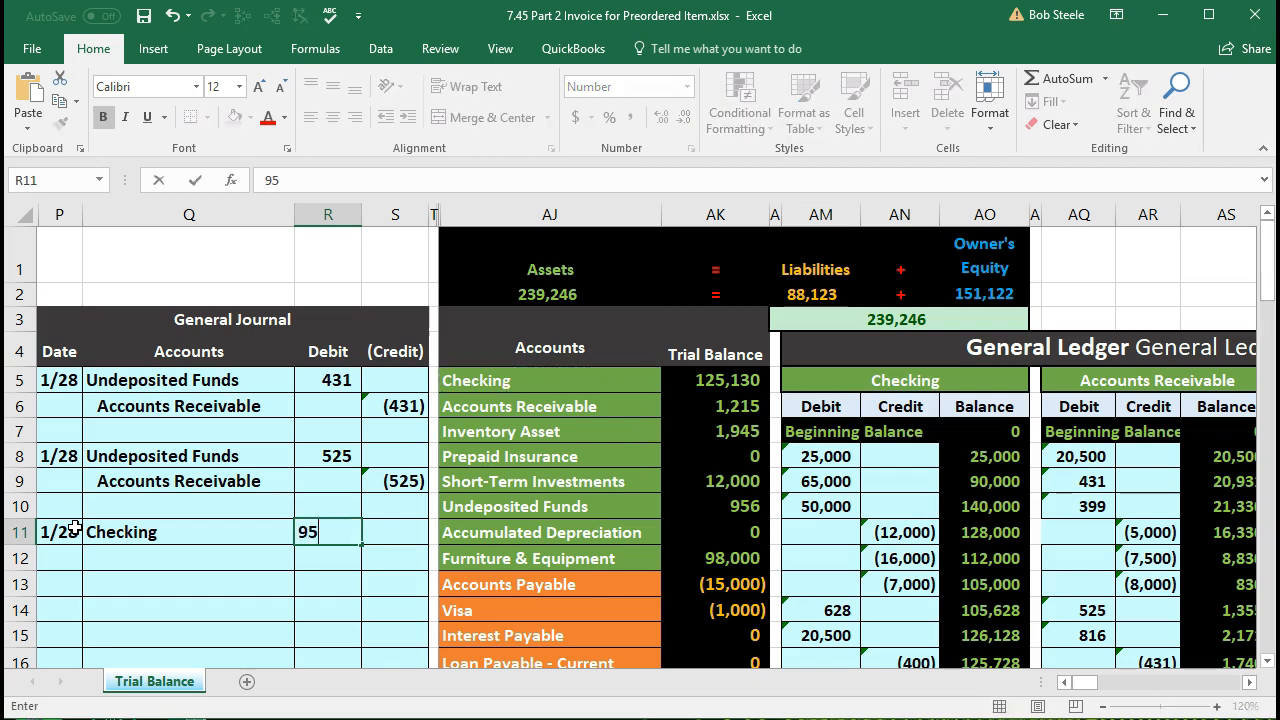
type("6")
key("Return")
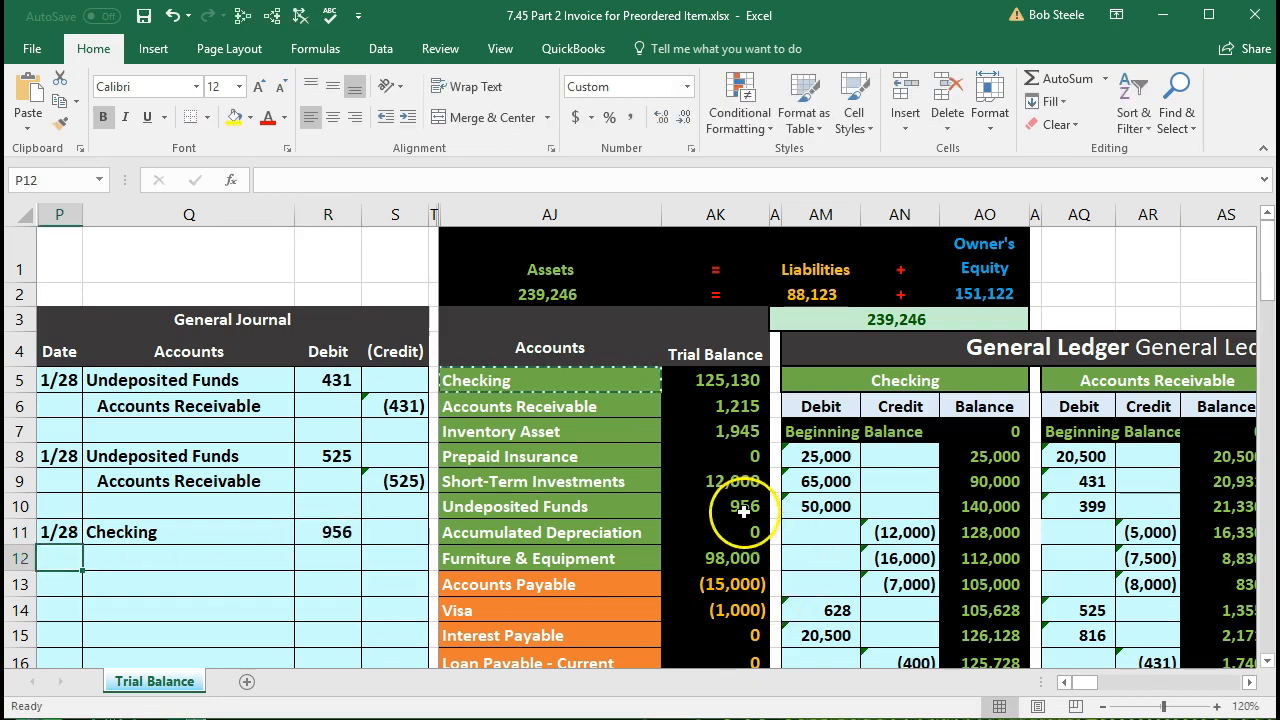
Step: Temporarily show two decimals in AK10 to read the exact Undeposited Funds balance, restoring the whole-number format
left_click(744, 511)
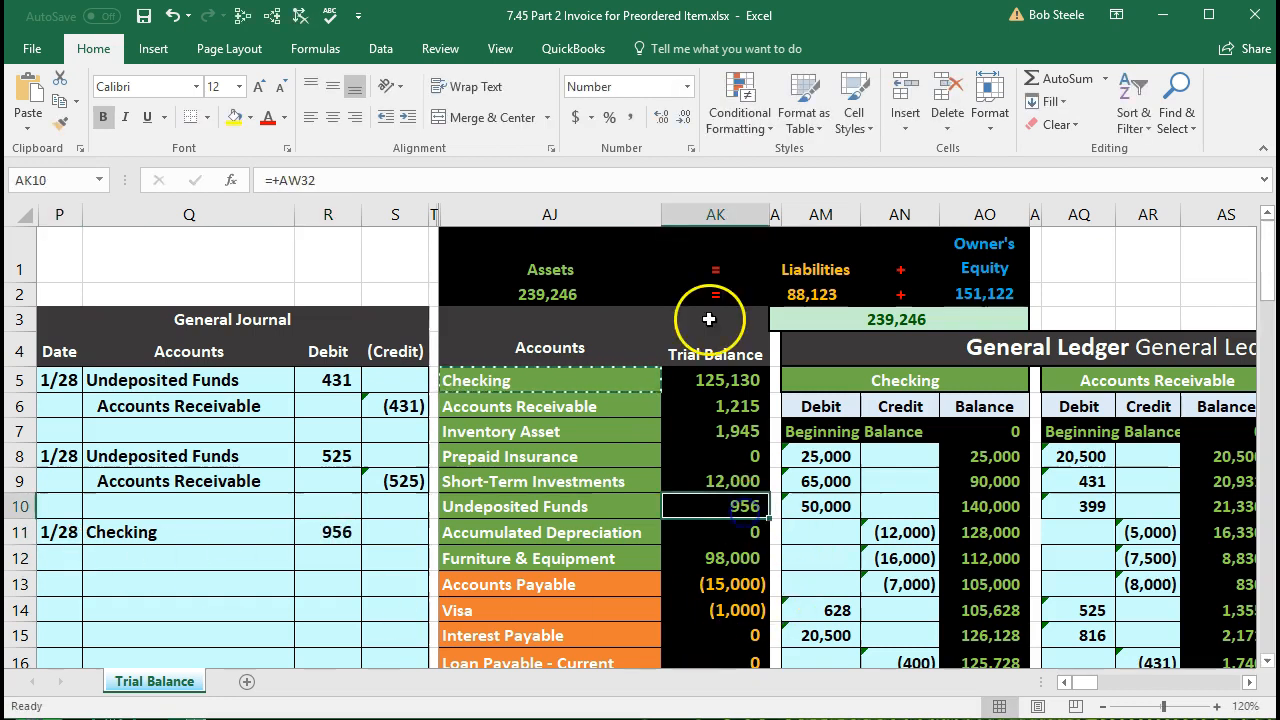
left_click(660, 118)
left_click(662, 118)
left_click(685, 118)
left_click(685, 118)
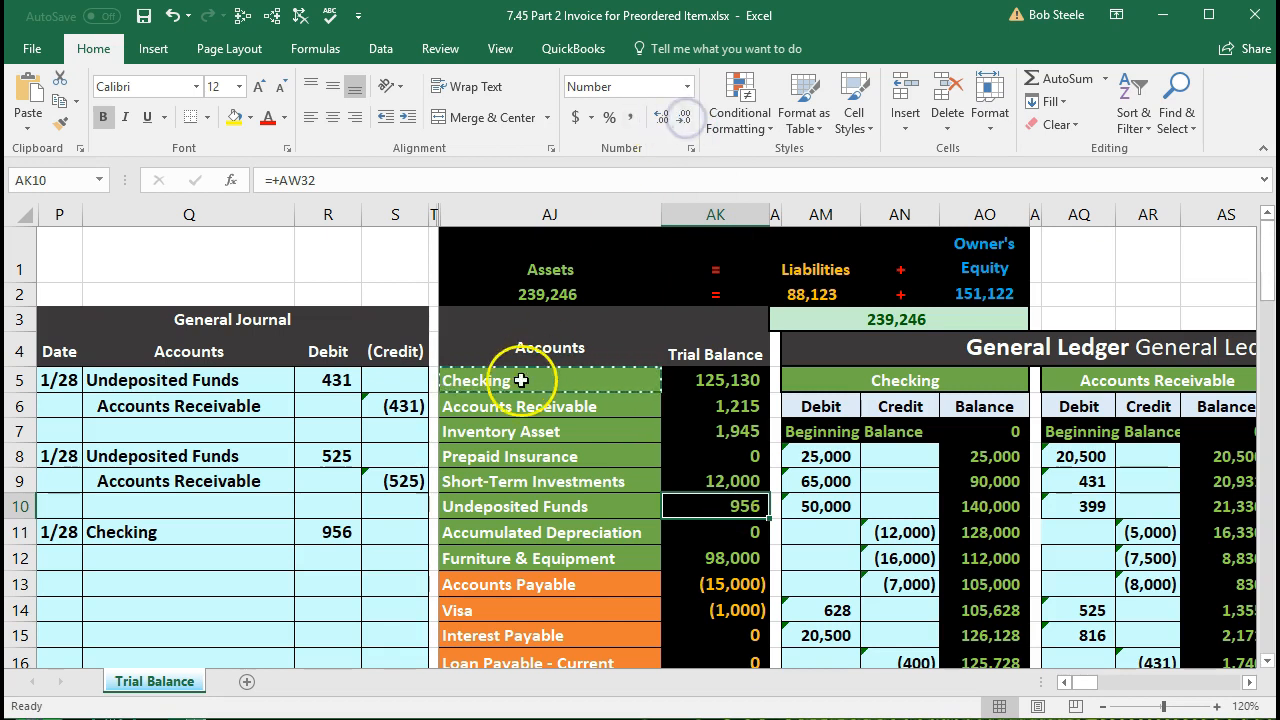
Step: Replace the Checking debit in R11 with 956.5
left_click(352, 532)
type("9")
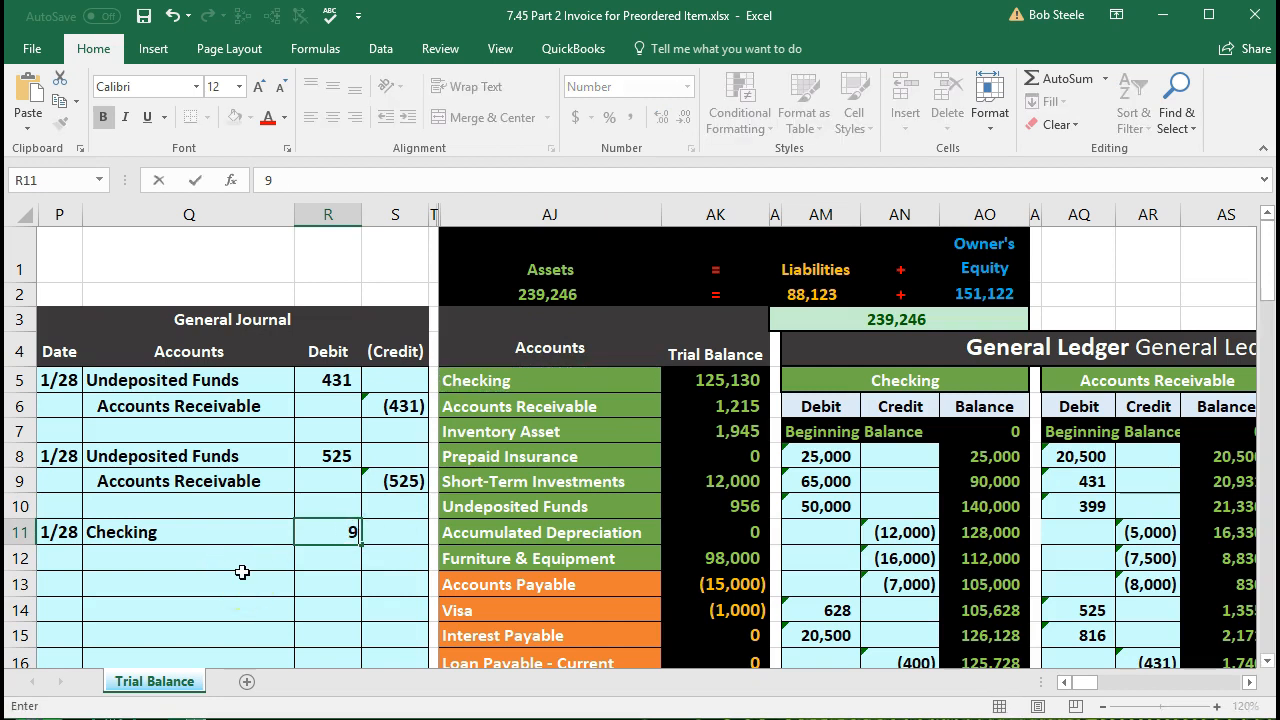
type("56.5")
key("Return")
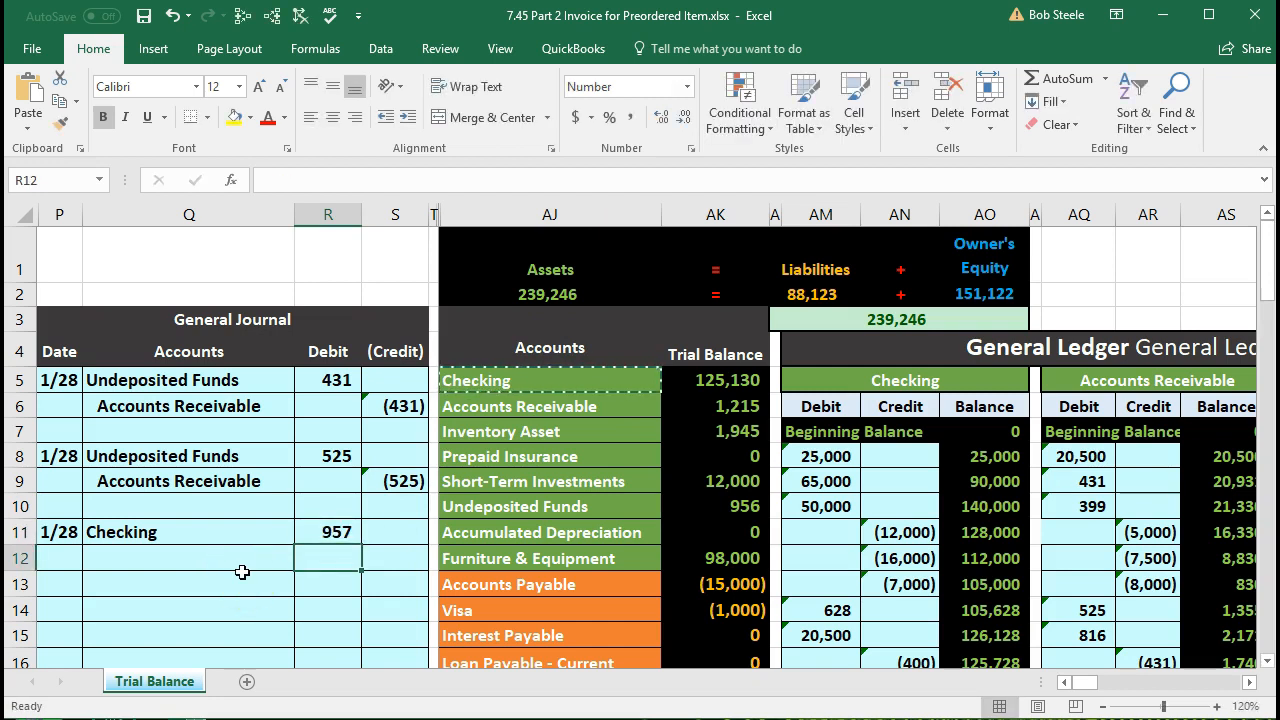
Step: Re-enter the Checking debit in R11 with the exact deposit amount, so that it displays as 956
key("Up")
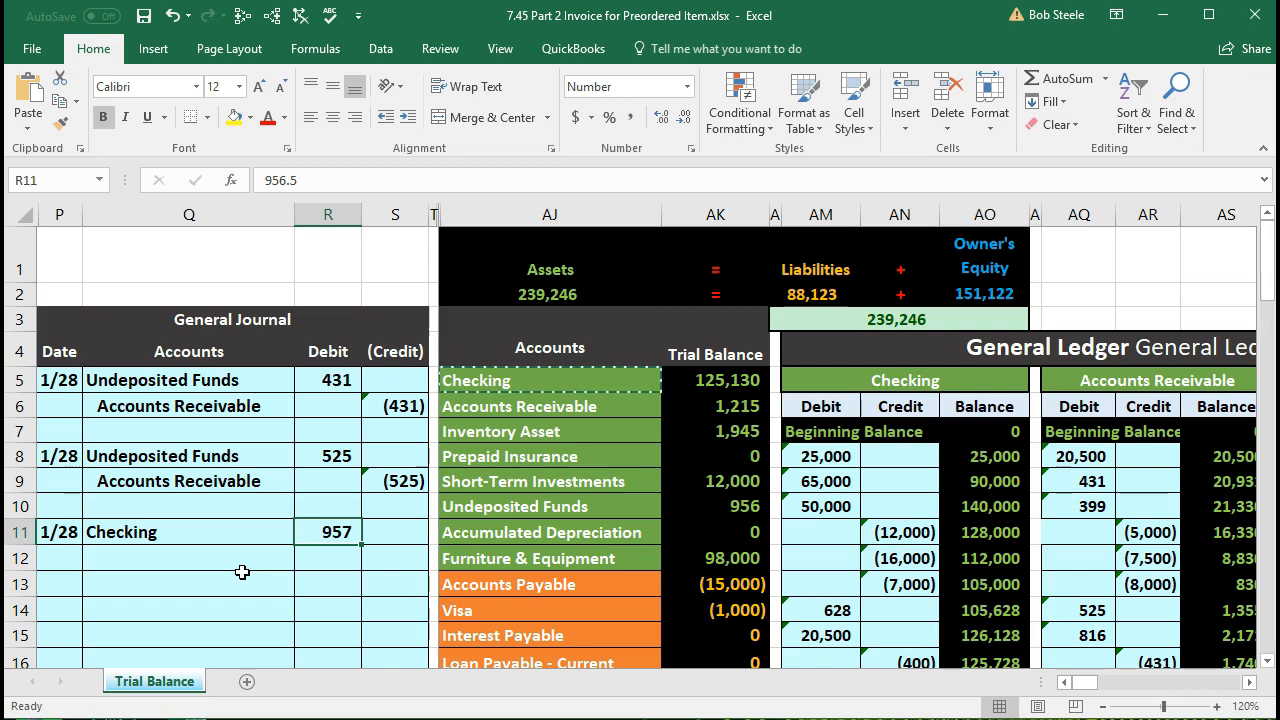
type("9")
key("Return")
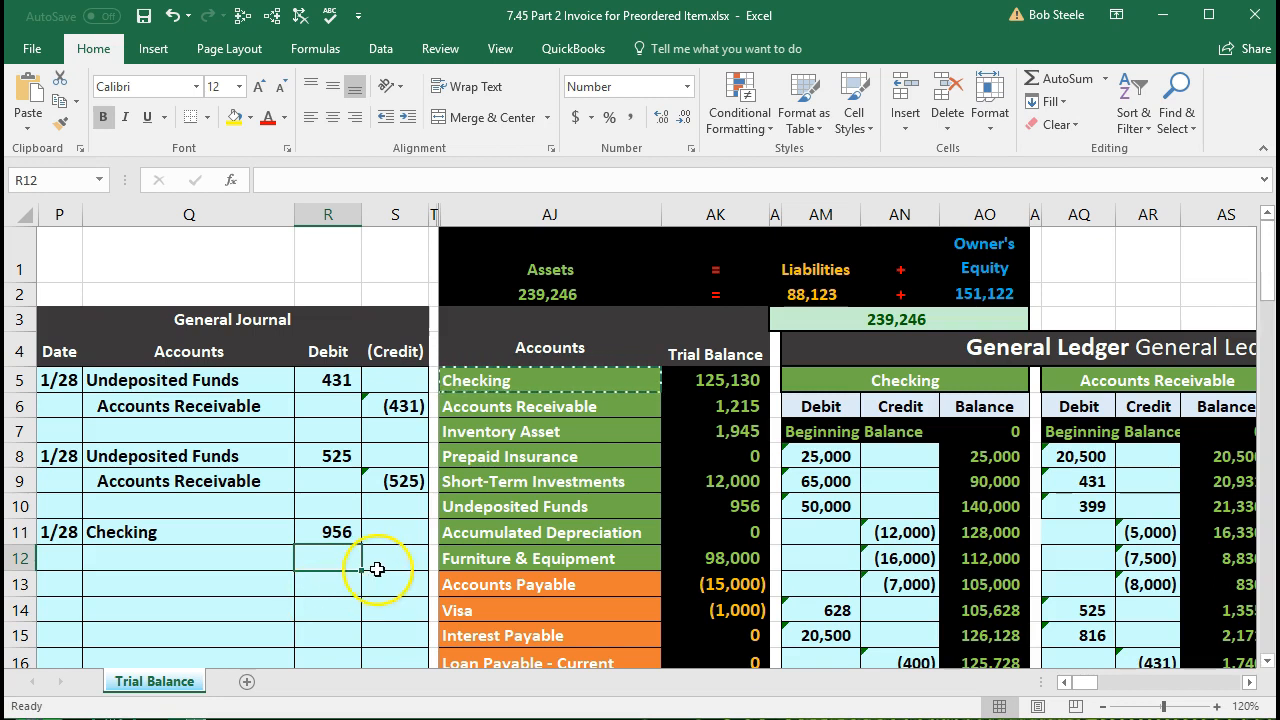
Step: Enter the third journal entry's credit in S12 as the negative of the debit in R11
left_click(380, 563)
type("-")
key("Left")
key("Up")
key("Return")
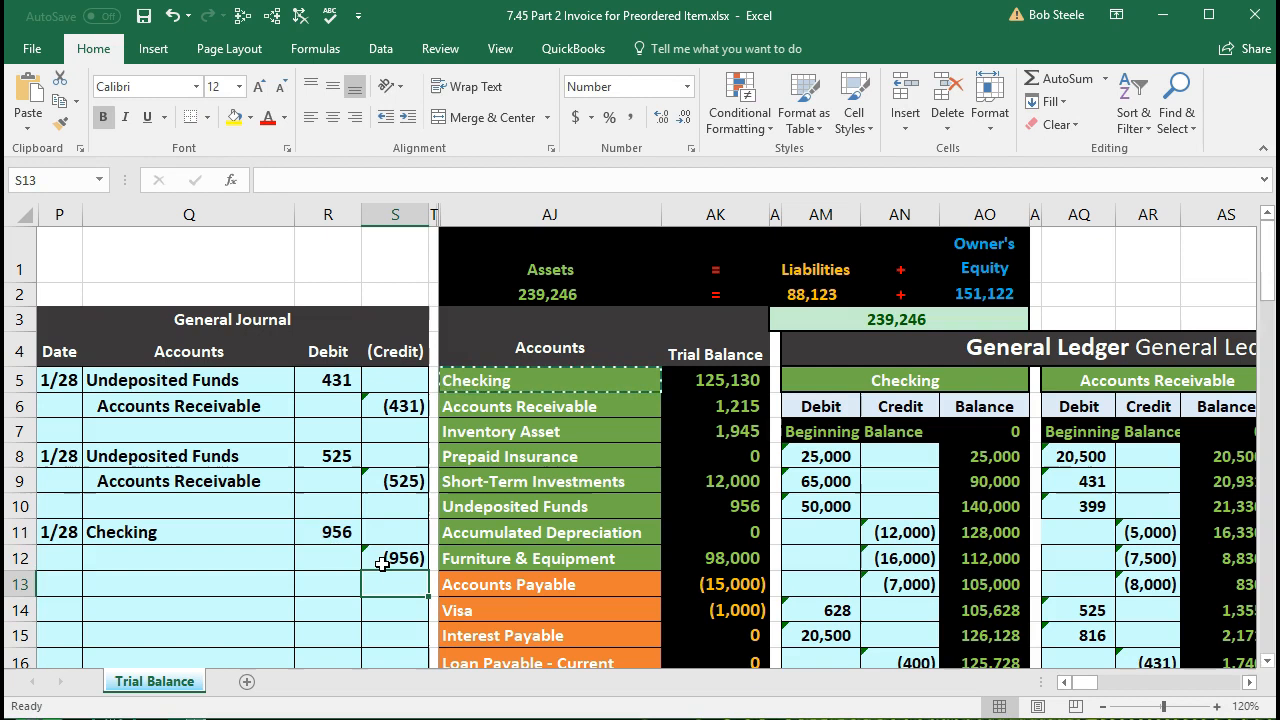
Step: Copy the Undeposited Funds account name into Q12 as values only and indent it as the third journal entry's credit account
left_click(248, 553)
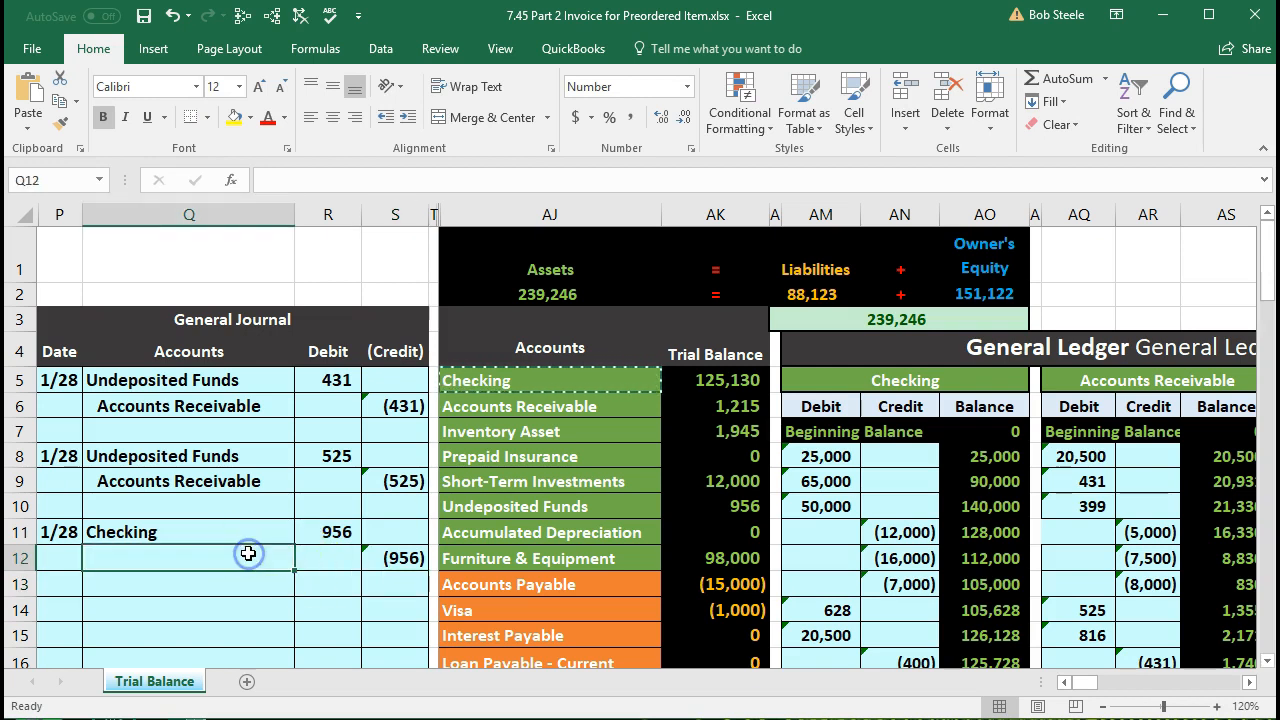
left_click(519, 510)
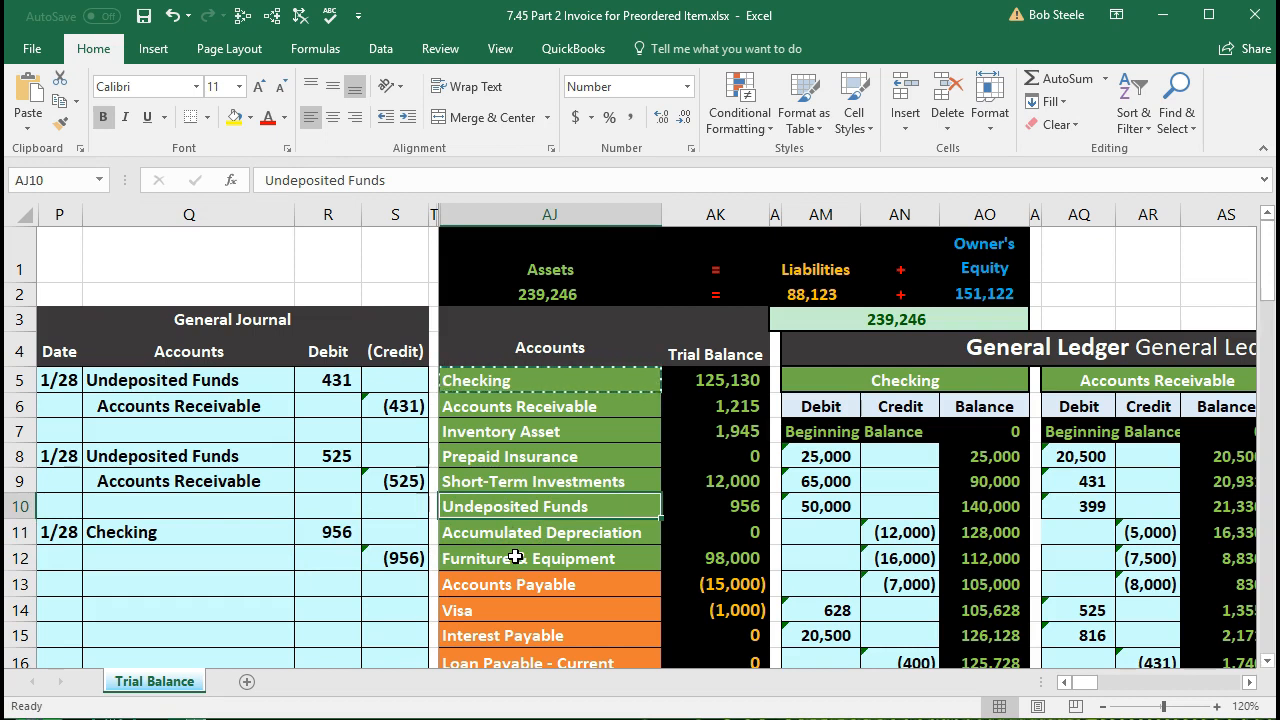
left_click(688, 505)
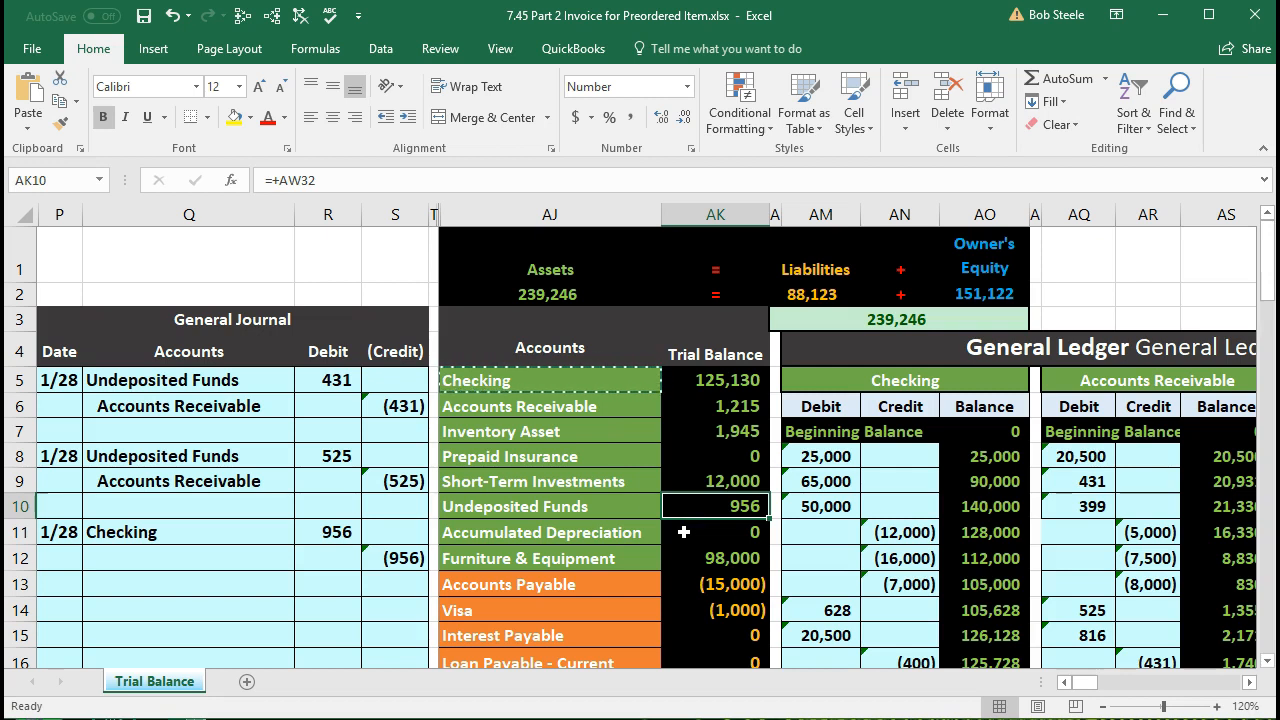
left_click(614, 507)
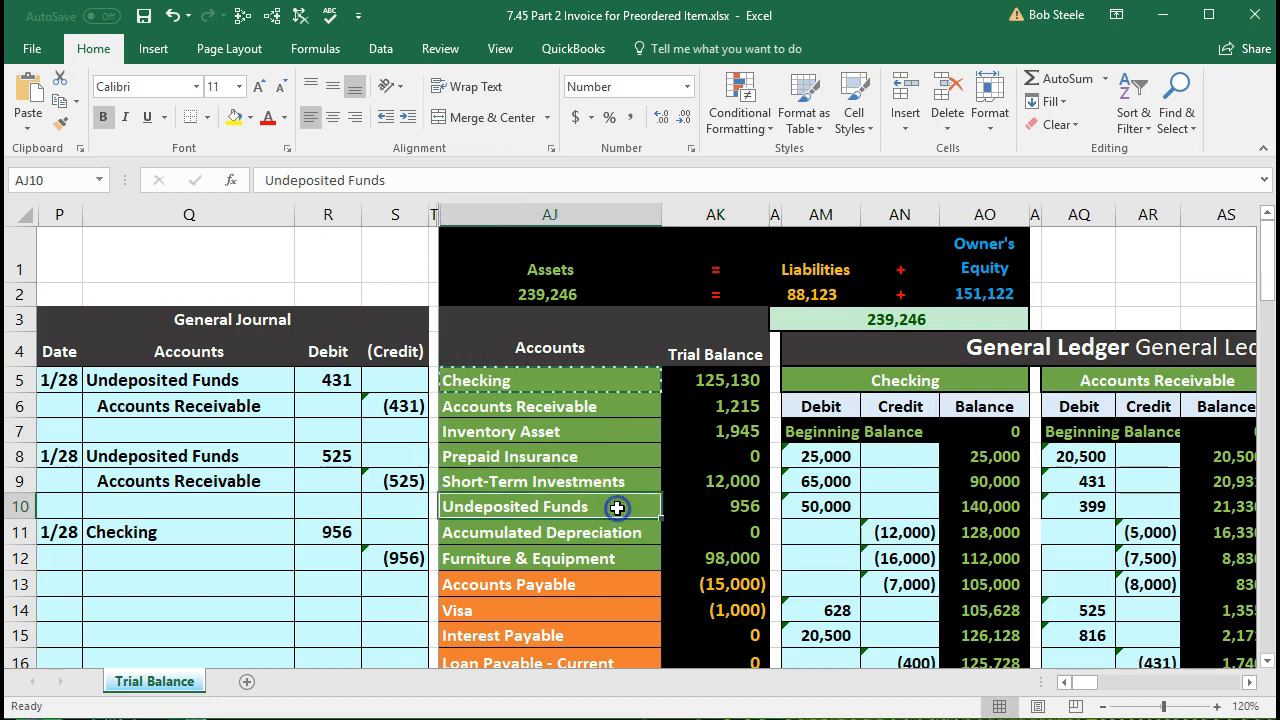
right_click(617, 509)
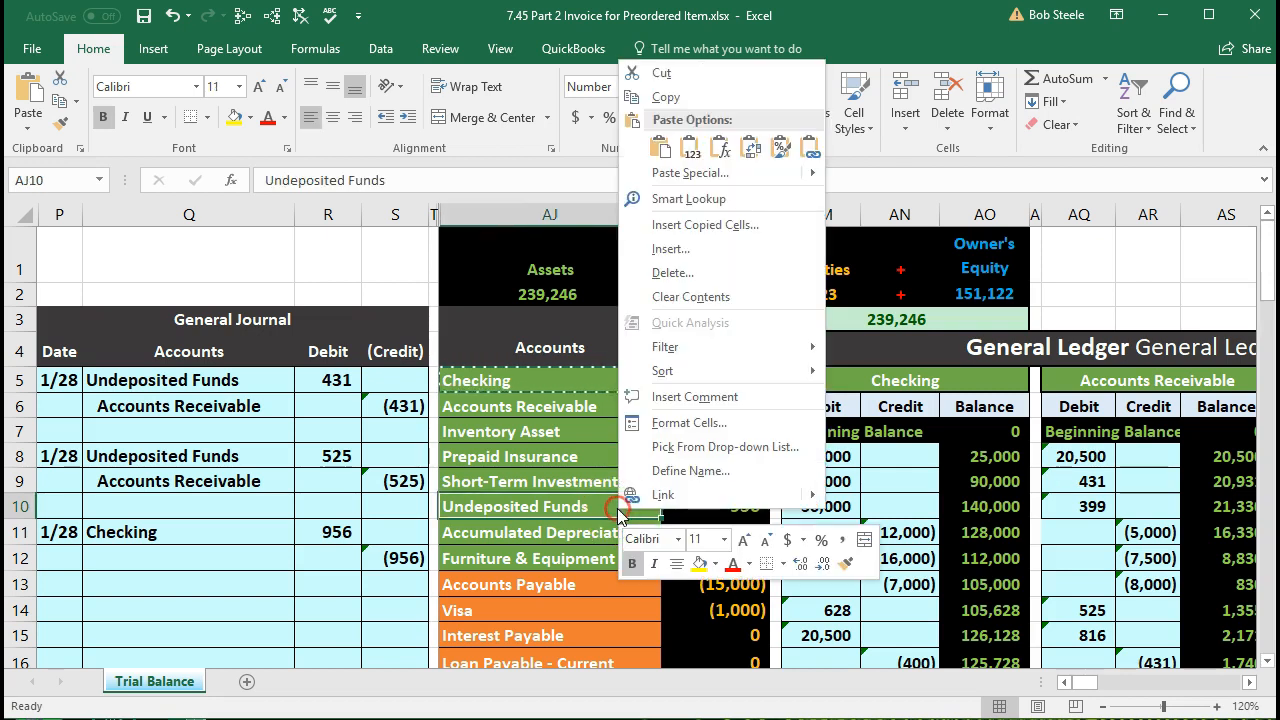
left_click(636, 97)
left_click(214, 553)
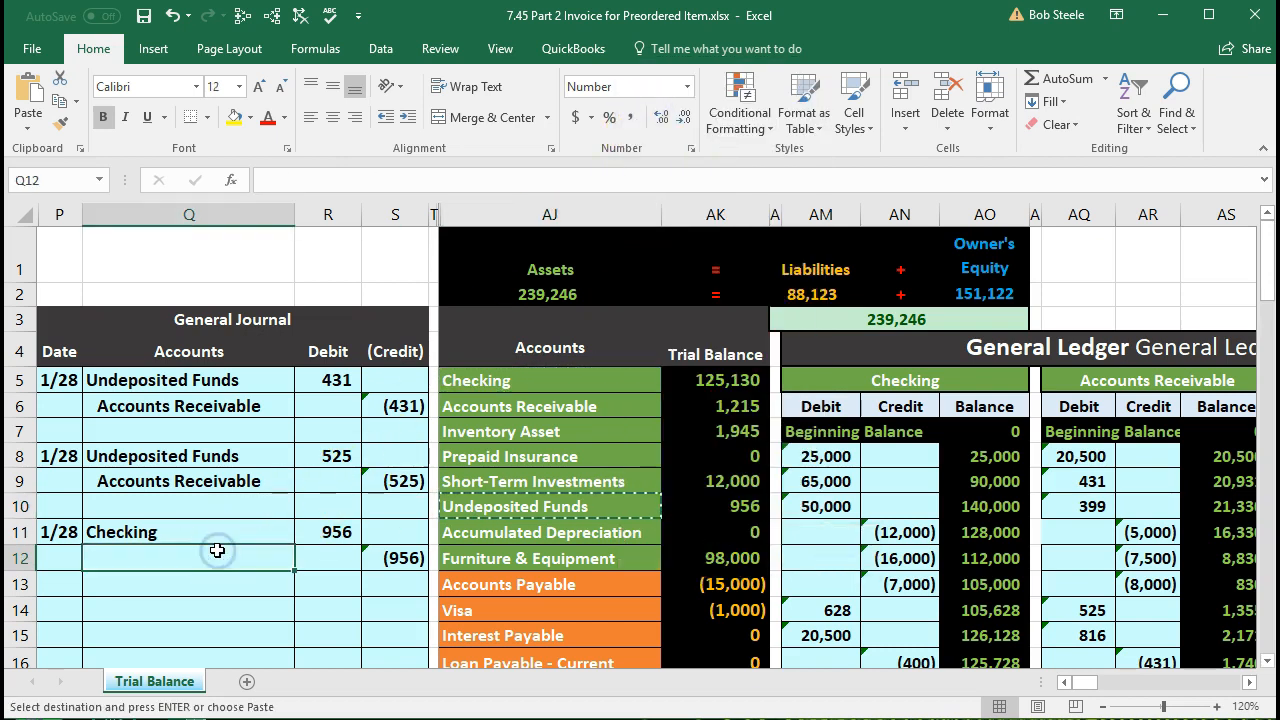
right_click(217, 551)
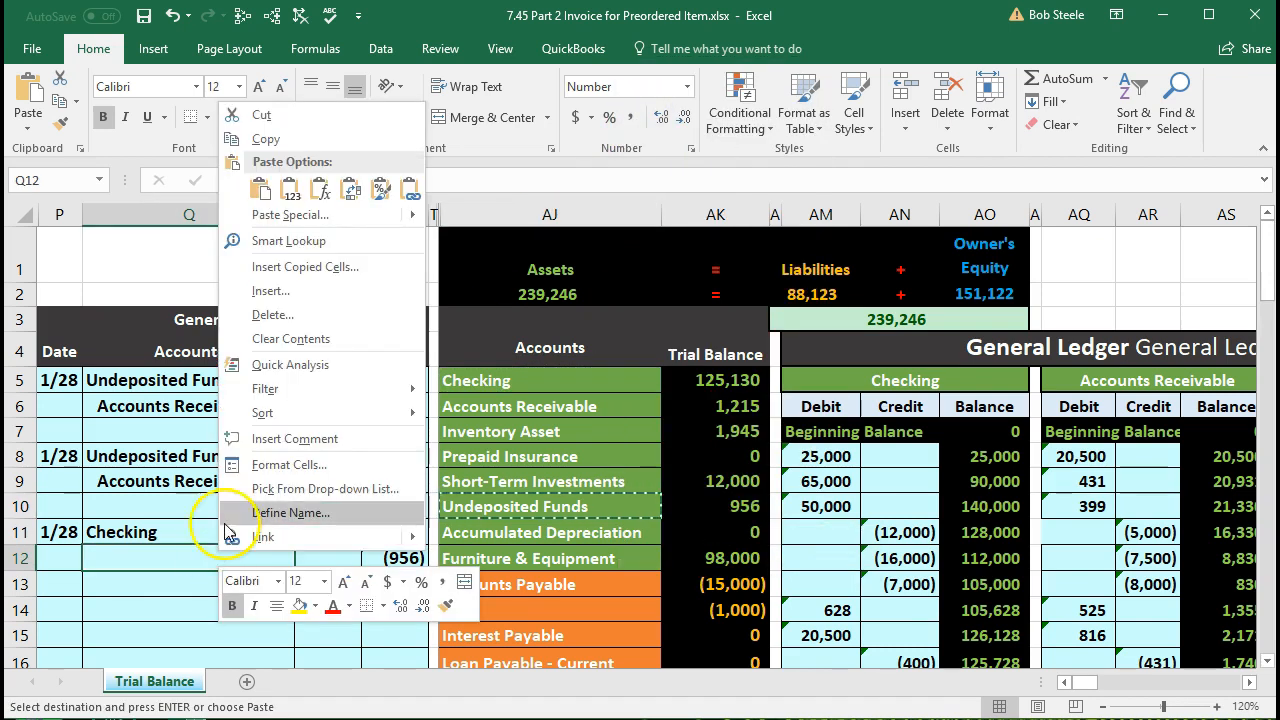
left_click(291, 188)
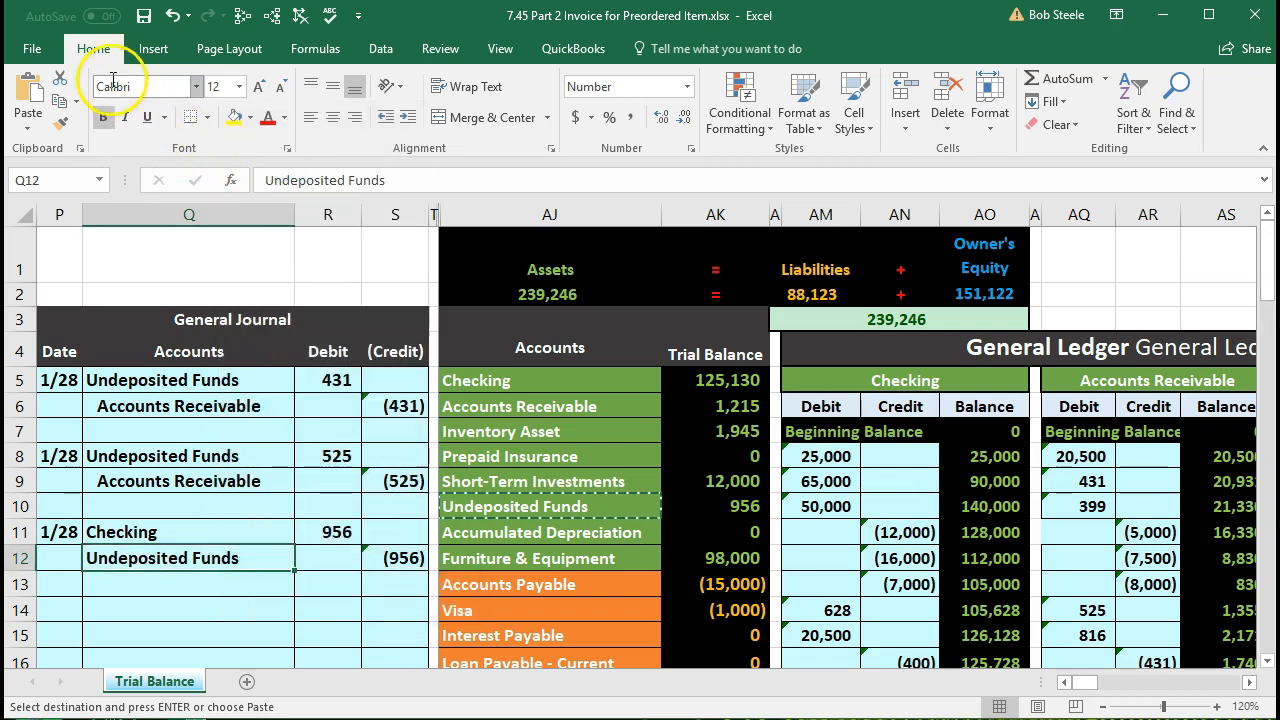
left_click(406, 118)
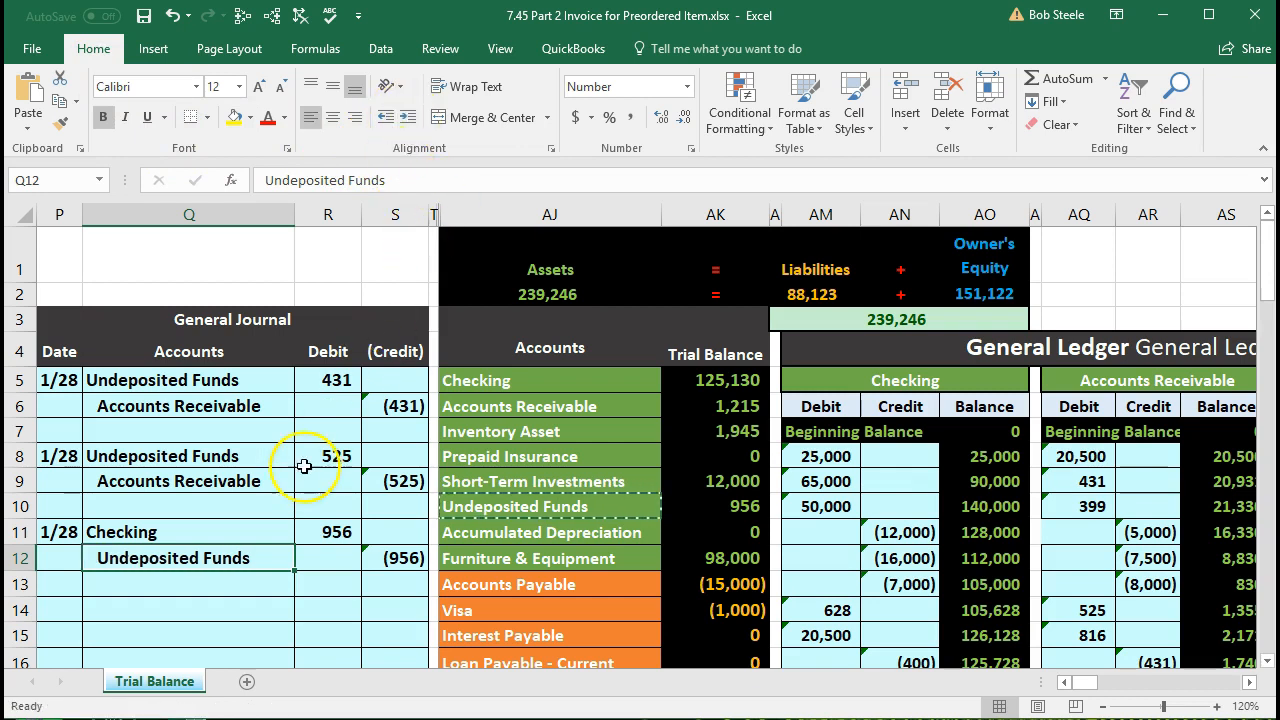
Step: Highlight the second journal entry's Accounts Receivable credit line, Q9:S9, in yellow
left_click_drag(178, 524, 364, 558)
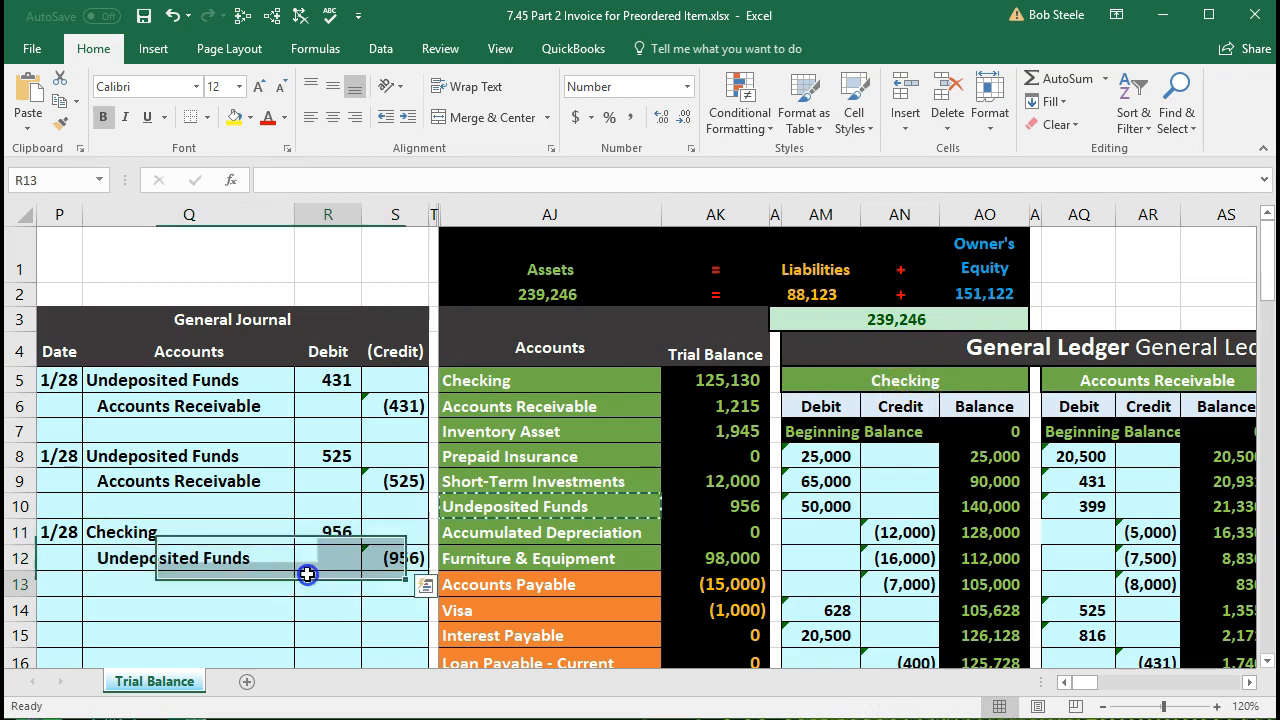
left_click(216, 482)
left_click_drag(216, 482, 390, 482)
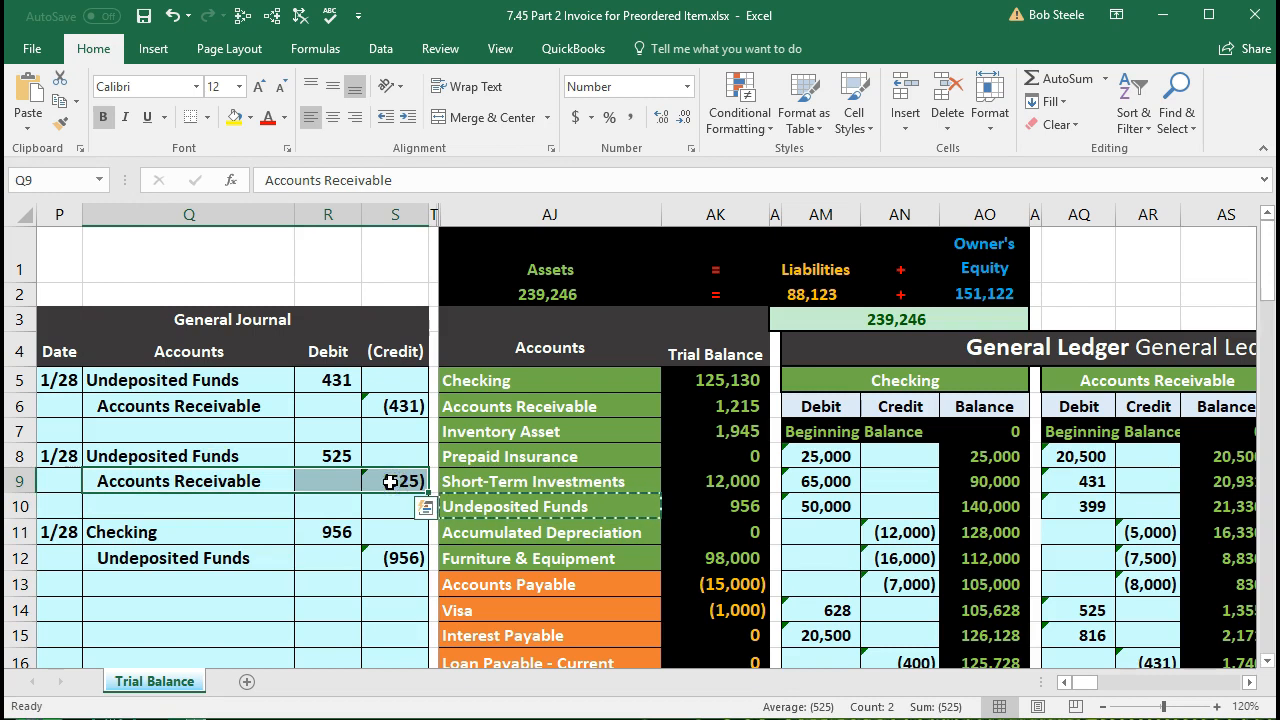
right_click(390, 482)
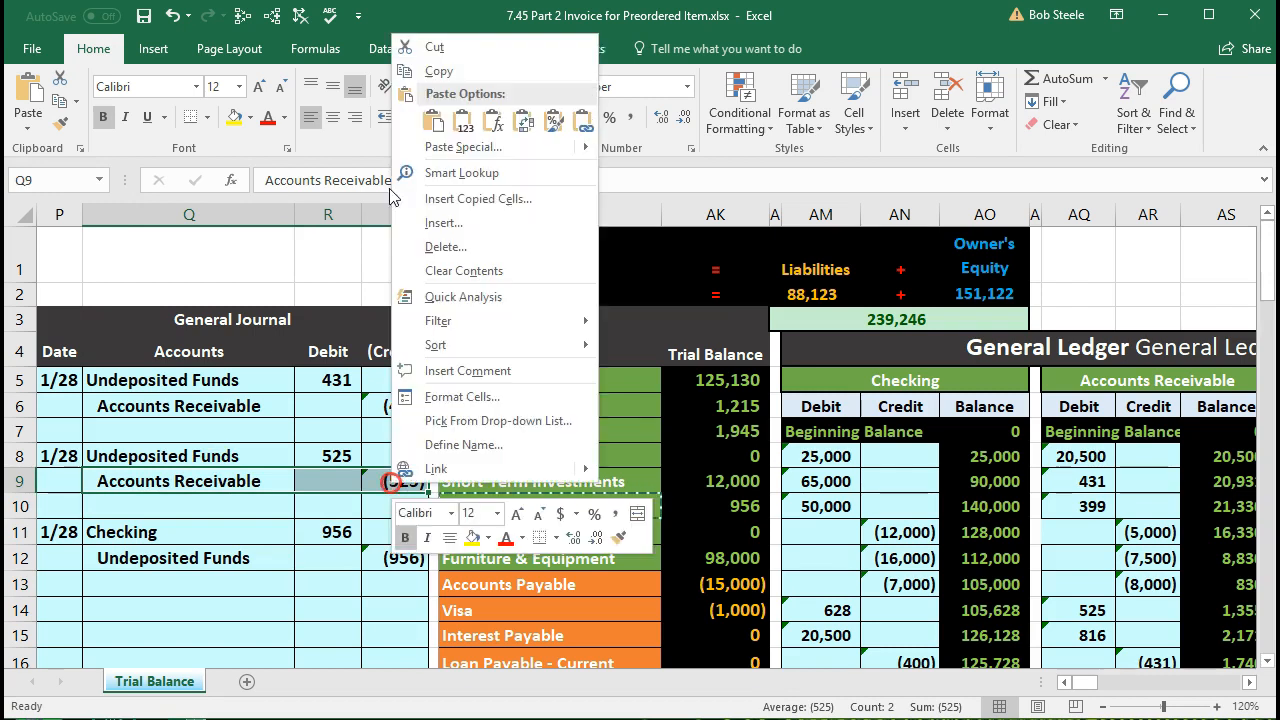
left_click(472, 545)
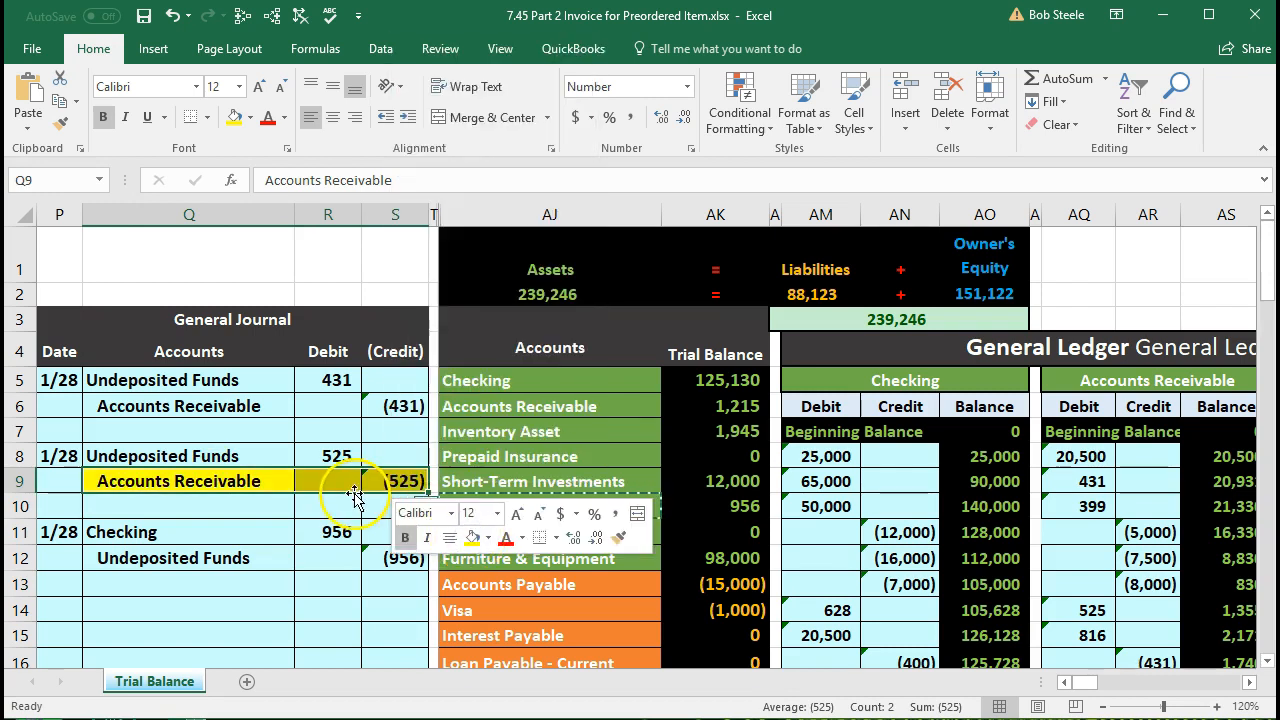
Step: Post the second entry's Accounts Receivable credit to the matching customer's subsidiary ledger by entering =S9 in CW15
left_click(388, 480)
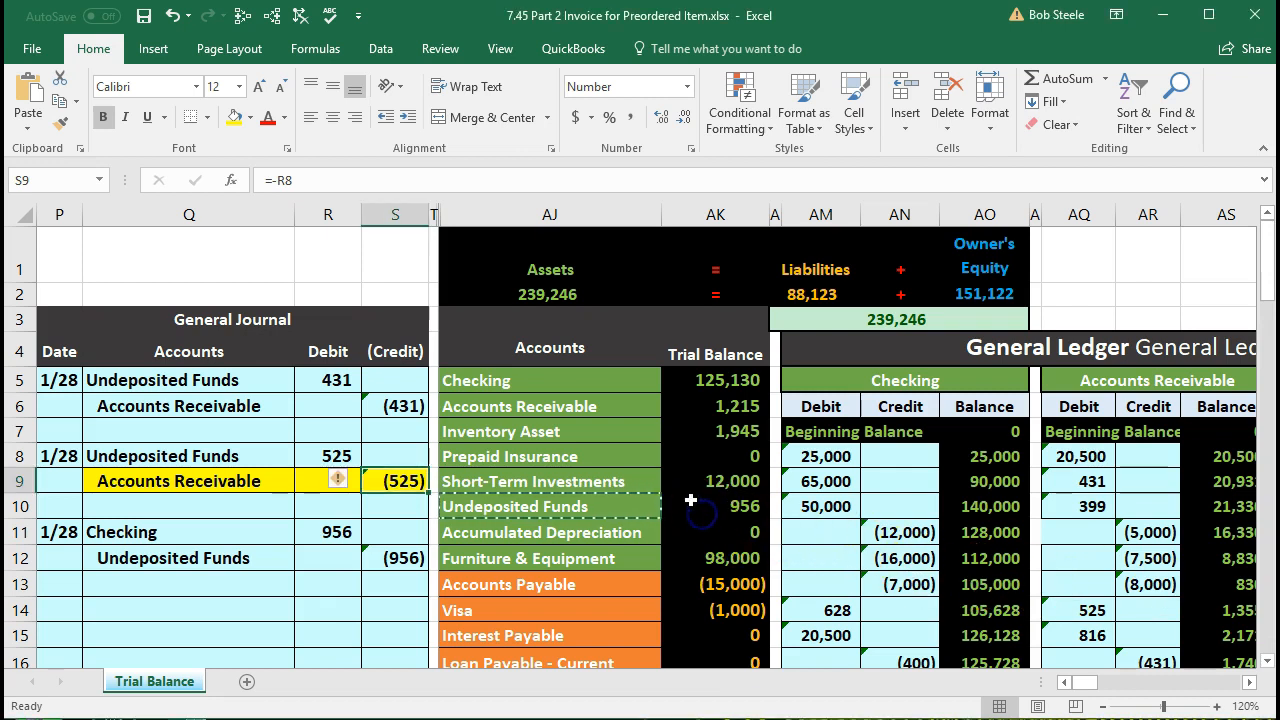
left_click(718, 482)
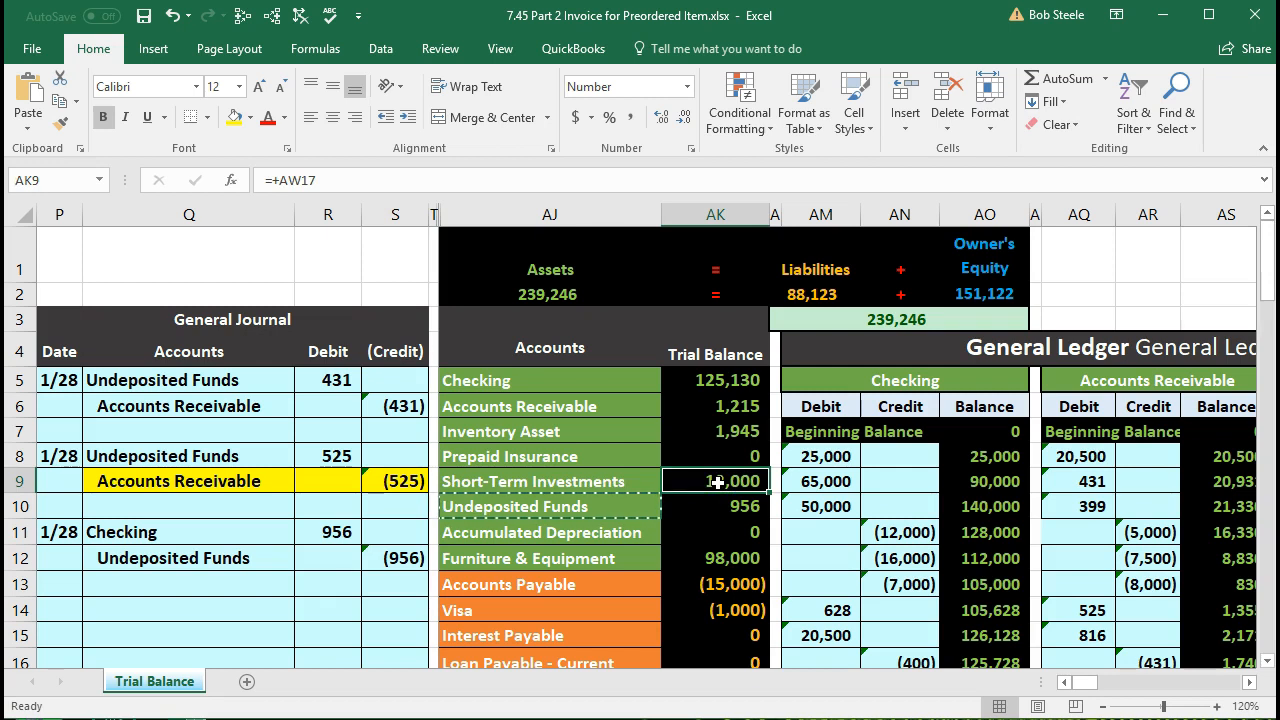
key("Right")
key("Right")
key("Right")
key("Right")
key("Right")
key("Right")
key("Right")
key("Right")
key("Right")
key("Right")
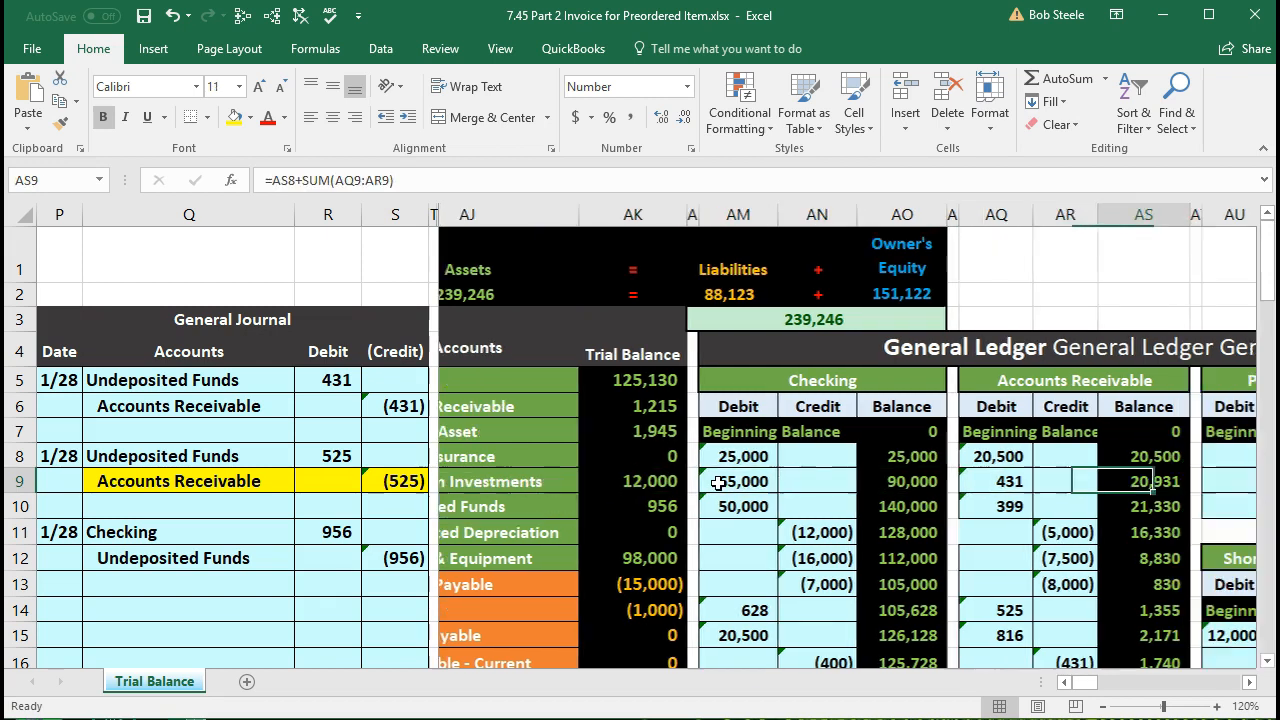
key("Right")
key("Right")
key("Right")
key("Right")
key("Right")
key("Right")
key("Right")
key("Right")
key("Right")
key("Right")
key("Right")
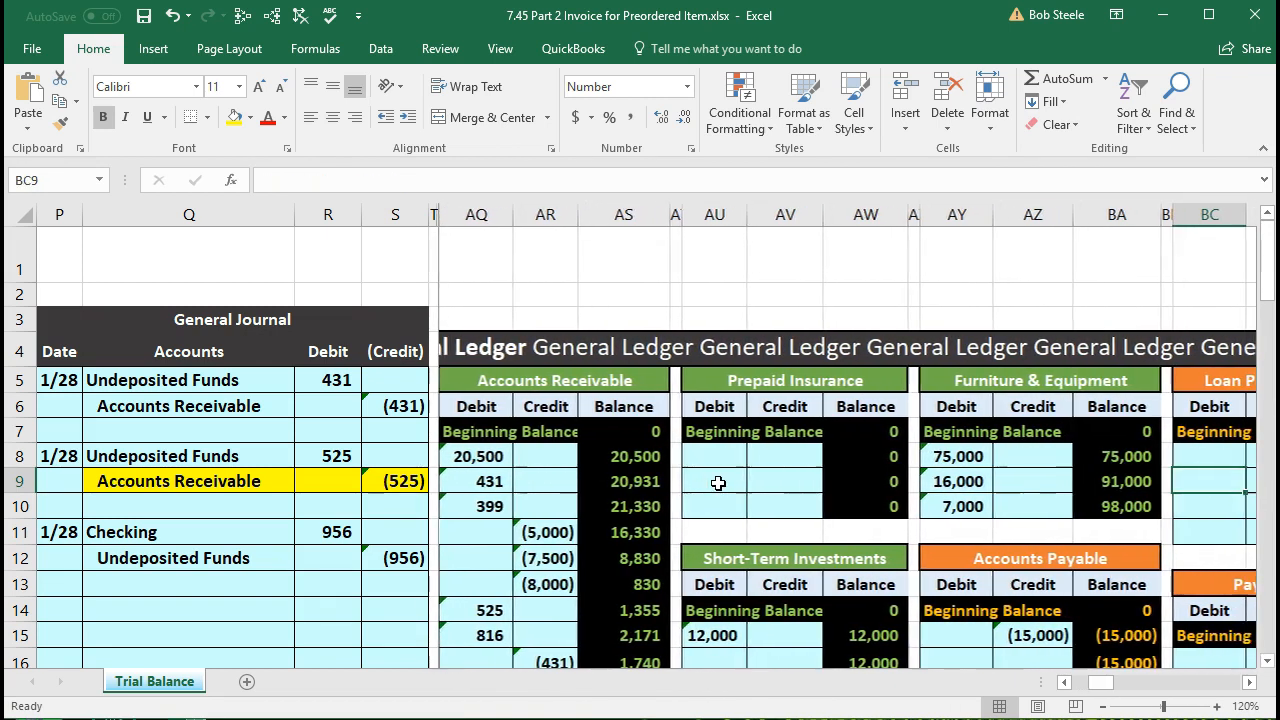
key("Right")
key("Right")
key("Right")
key("Right")
key("Right")
key("Right")
key("Right")
key("Right")
key("Right")
key("Right")
key("Right")
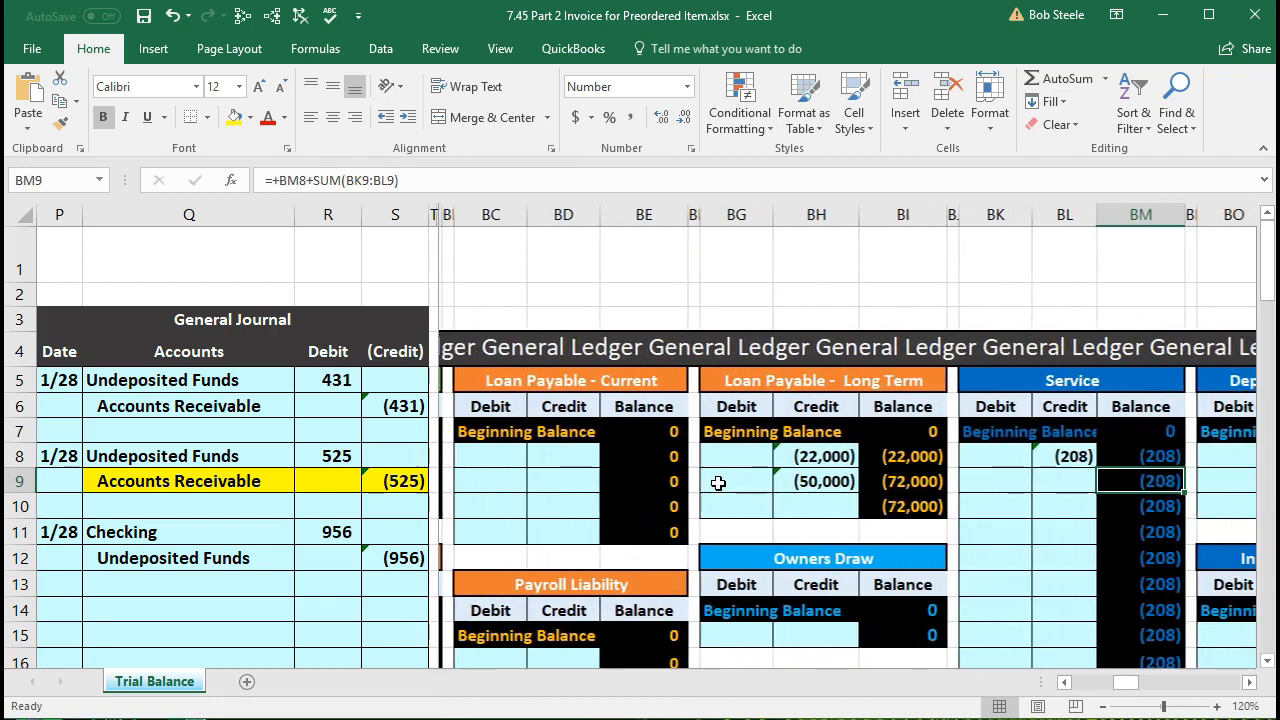
key("Right")
key("Right")
key("Right")
key("Right")
key("Right")
key("Right")
key("Right")
key("Right")
key("Right")
key("Right")
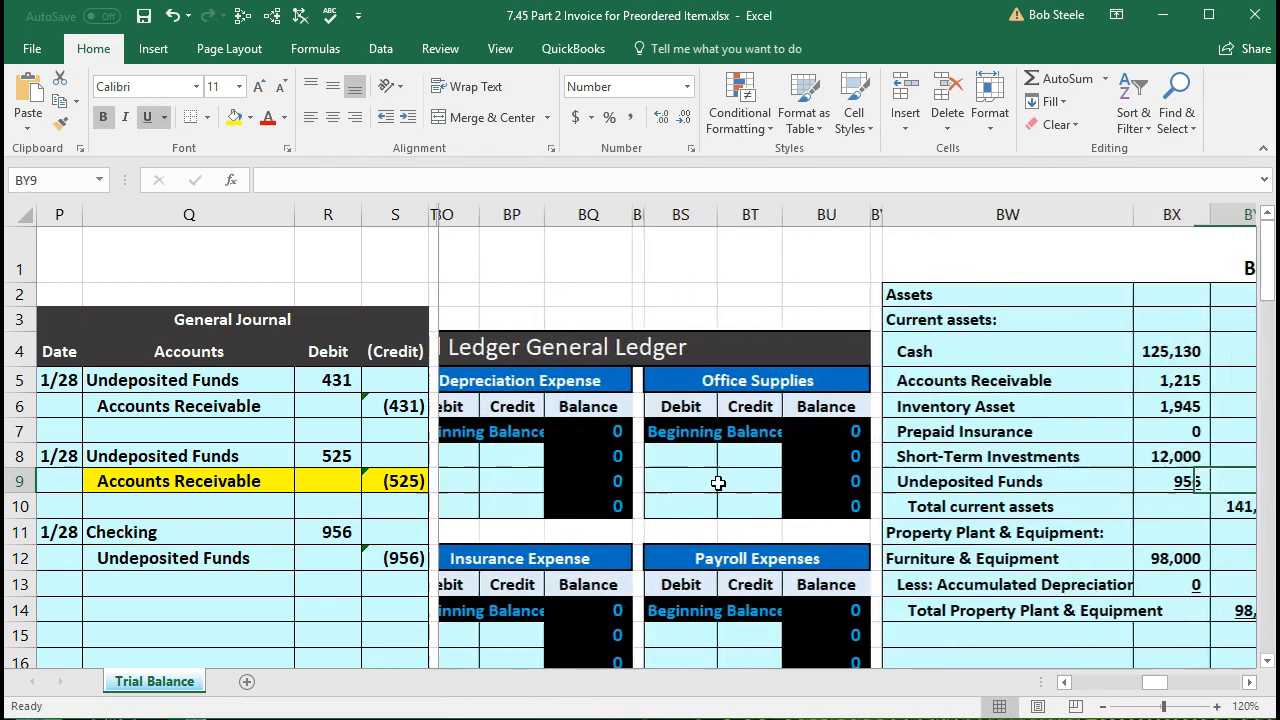
key("Right")
key("Right")
key("Right")
key("Right")
key("Right")
key("Right")
key("Right")
key("Right")
key("Right")
key("Right")
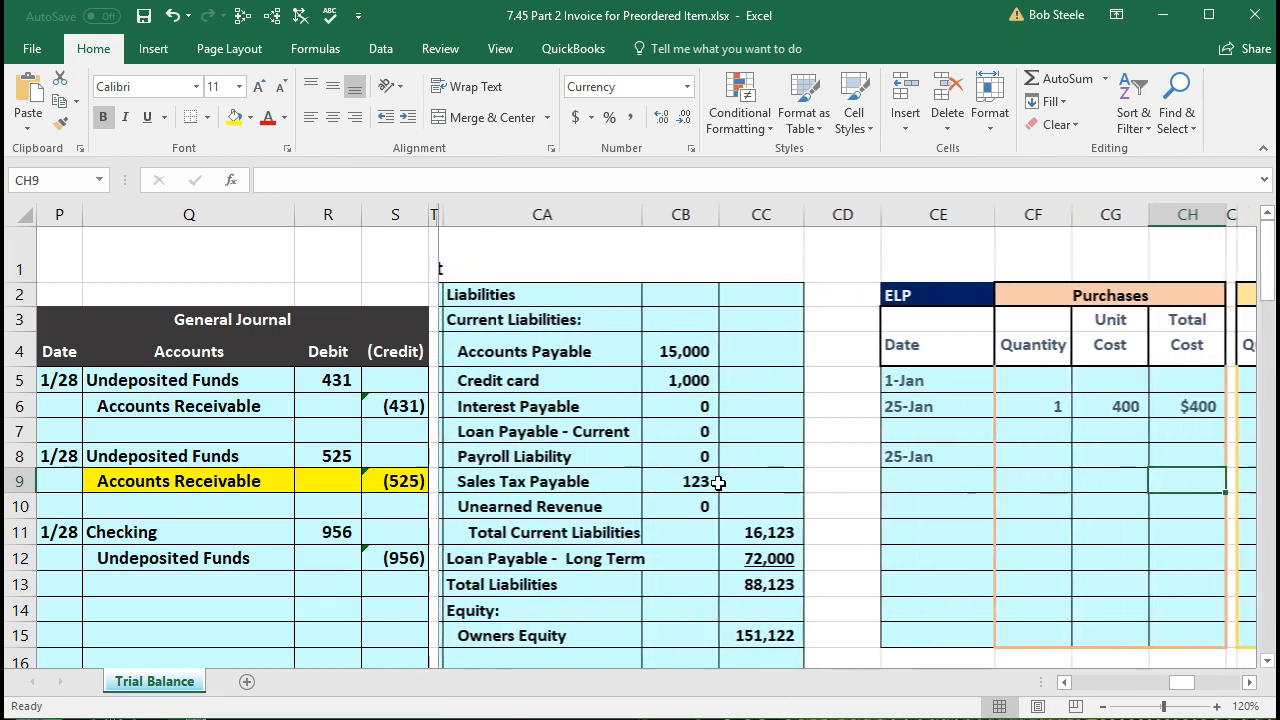
key("Right")
key("Right")
key("Right")
key("Right")
key("Right")
key("Right")
key("Right")
key("Right")
key("Right")
key("Right")
key("Right")
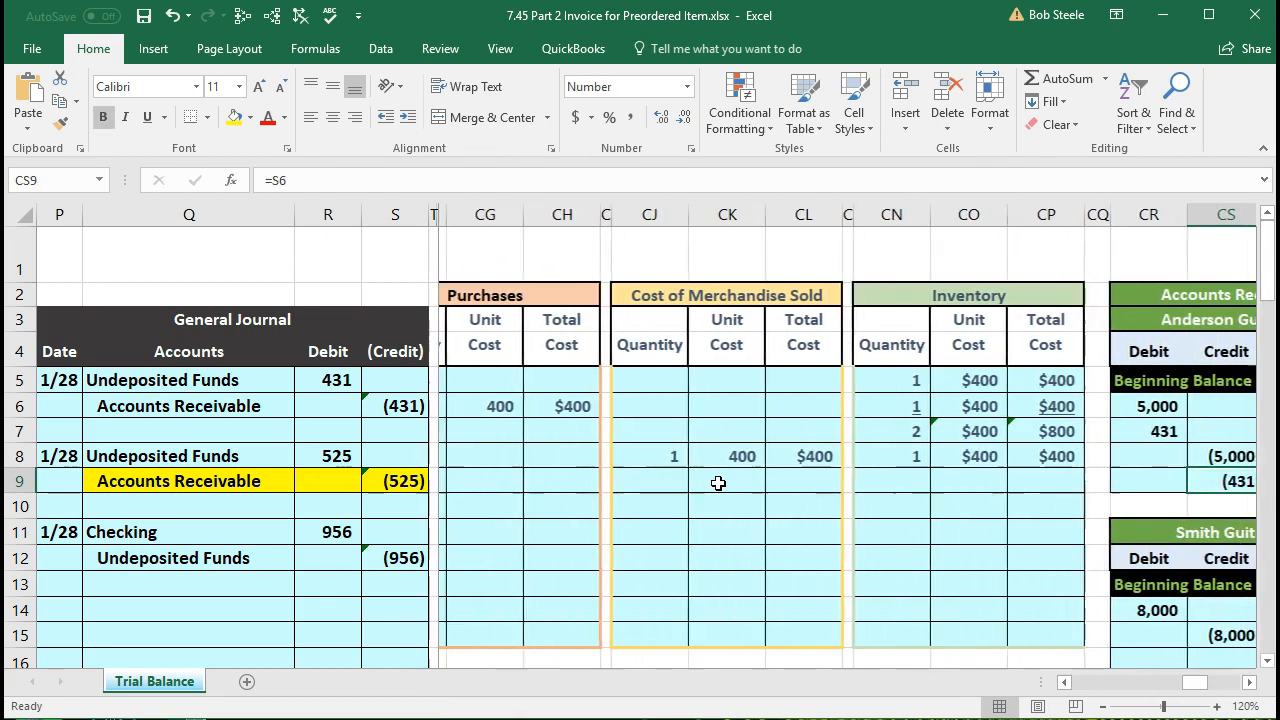
key("Right")
key("Right")
key("Right")
key("Right")
key("Right")
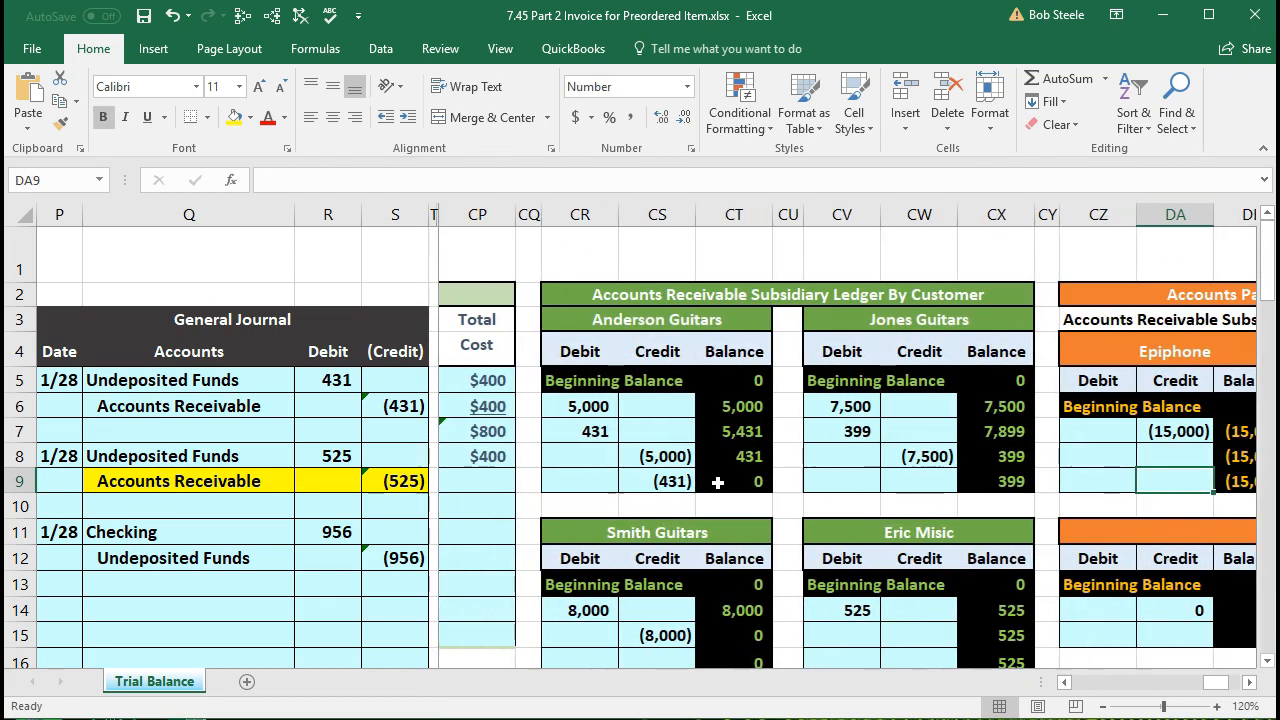
left_click(717, 482)
scroll(730, 470, "down", 1)
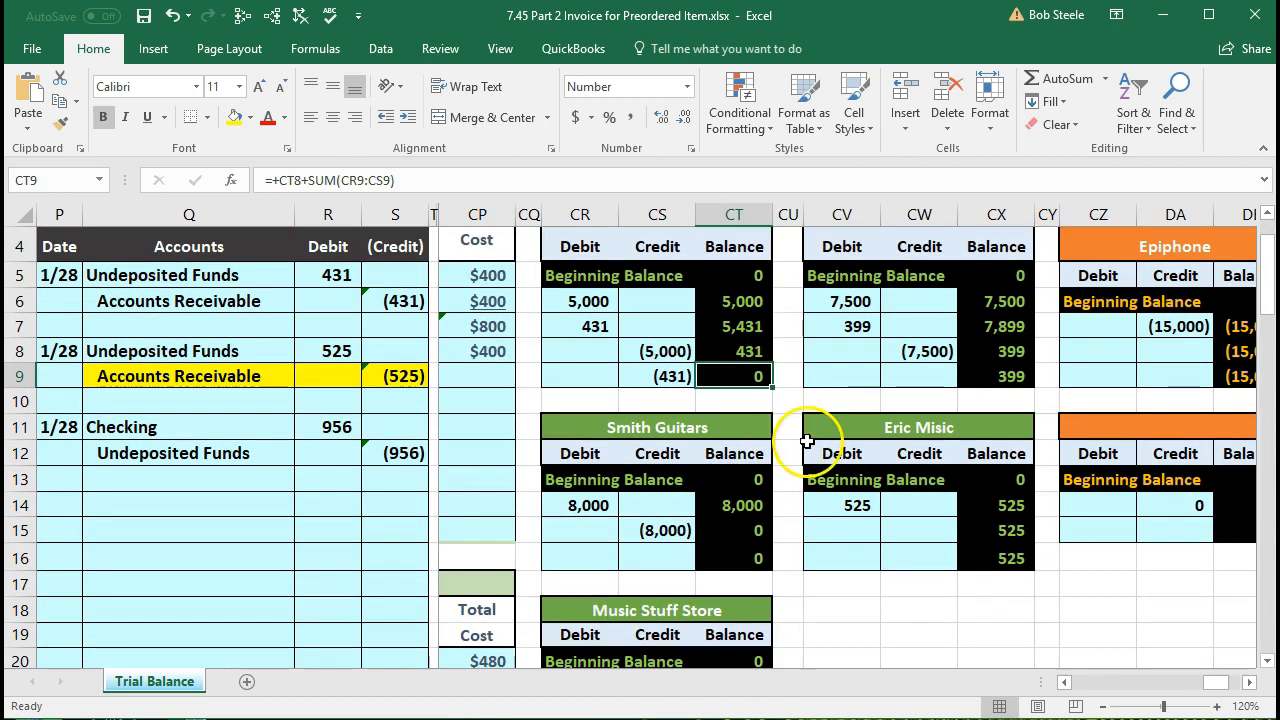
left_click(836, 505)
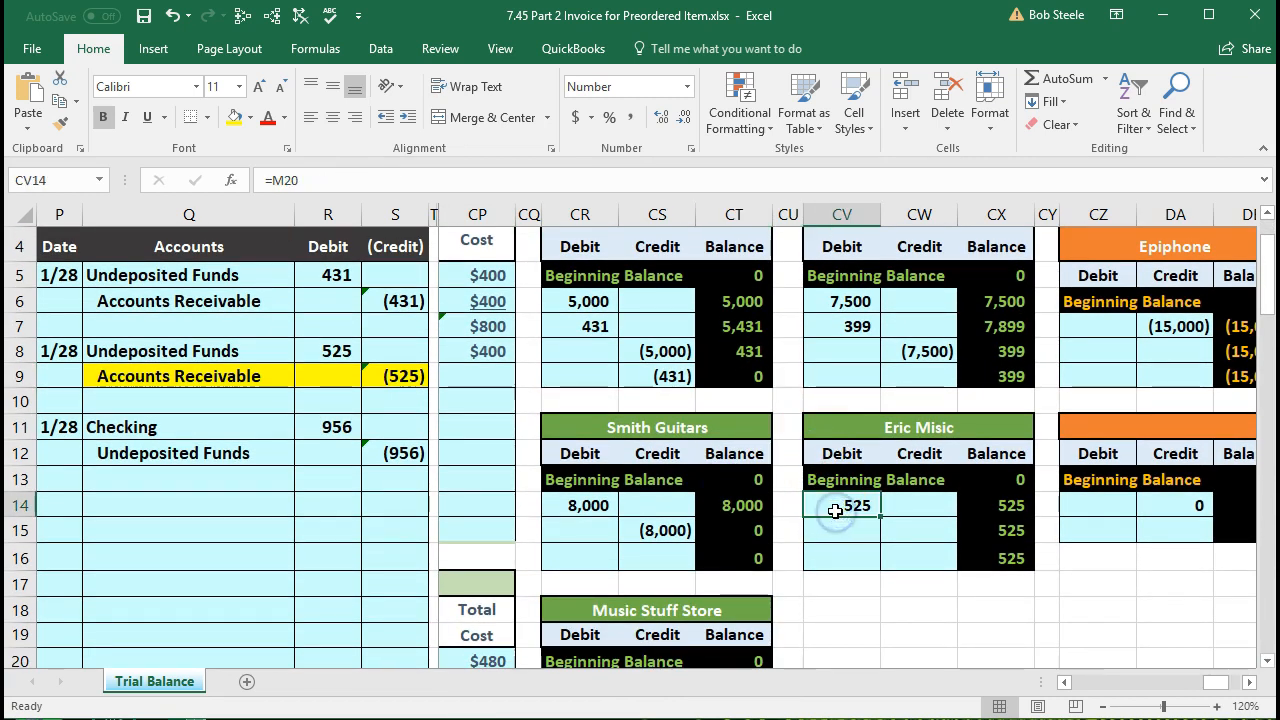
scroll(835, 511, "down", 2)
scroll(835, 511, "down", 1)
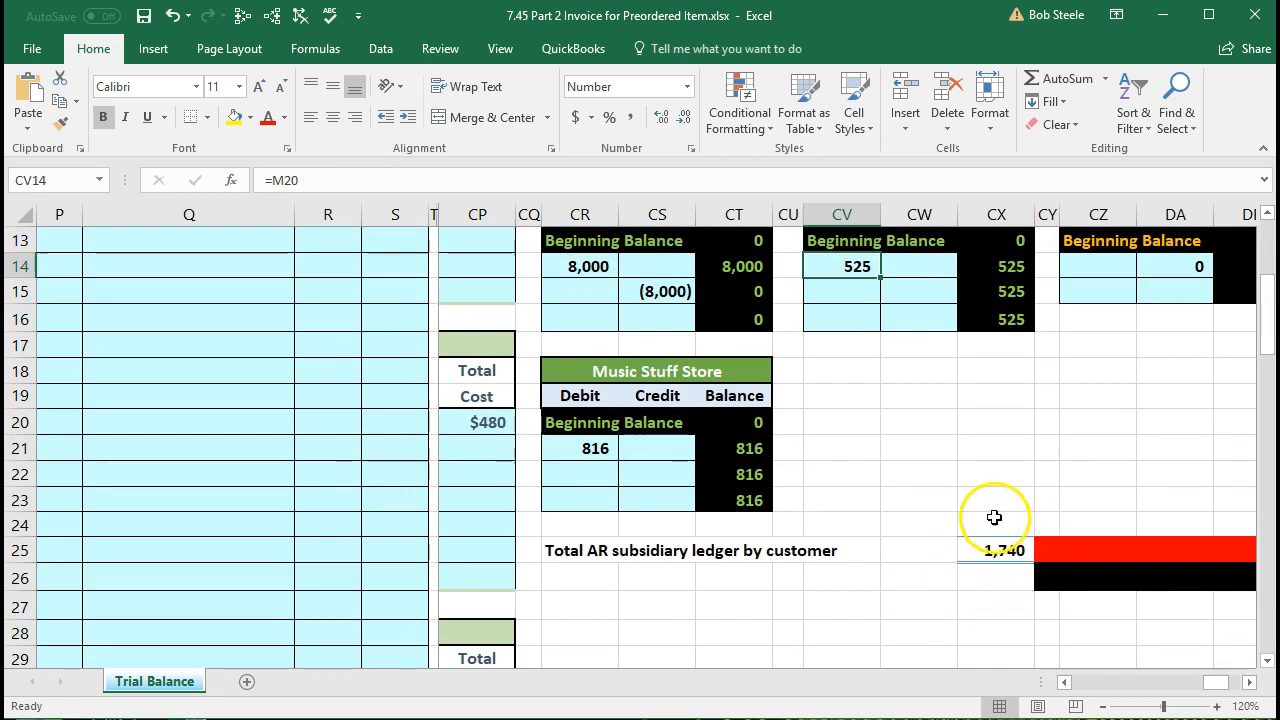
scroll(880, 566, "up", 3)
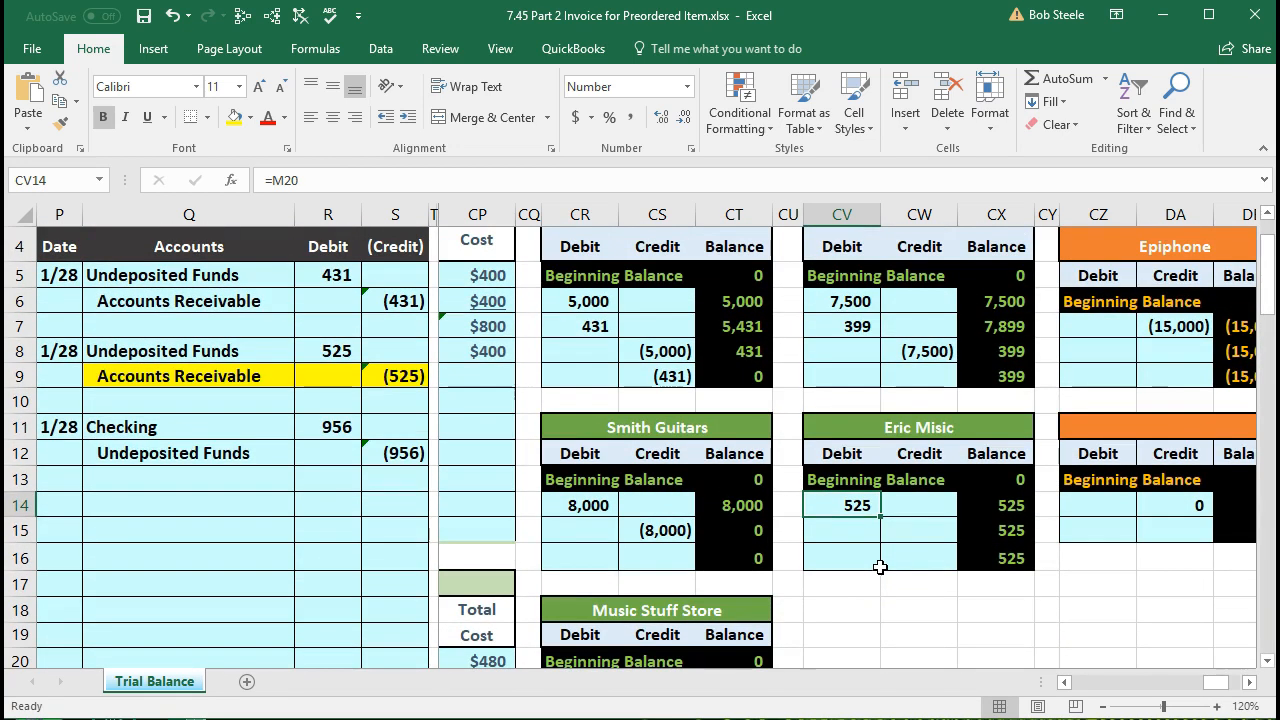
left_click(905, 532)
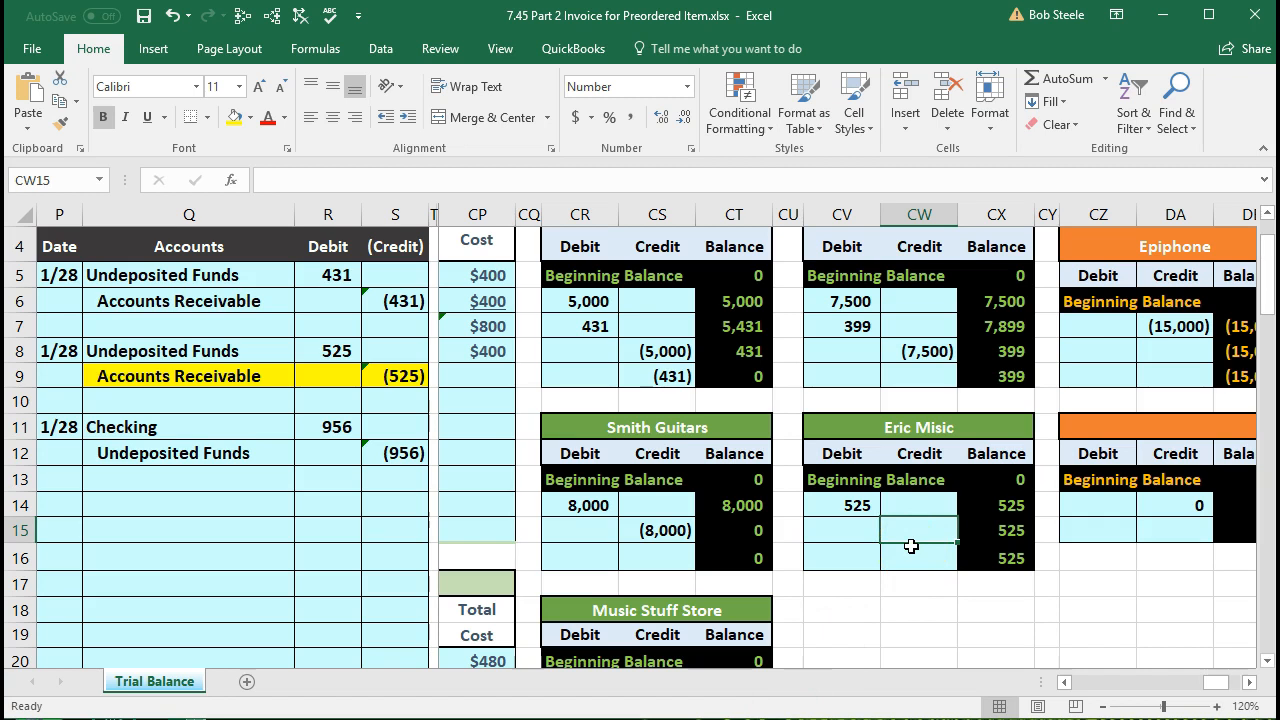
type("=")
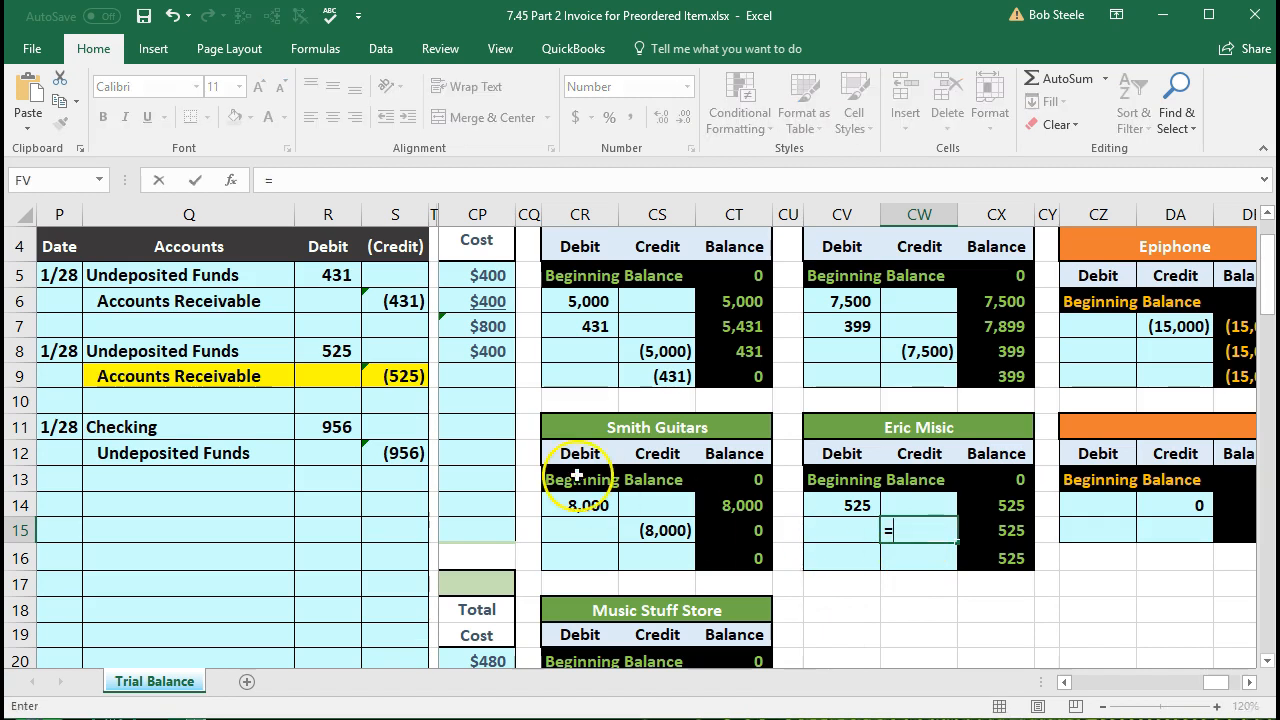
left_click(405, 375)
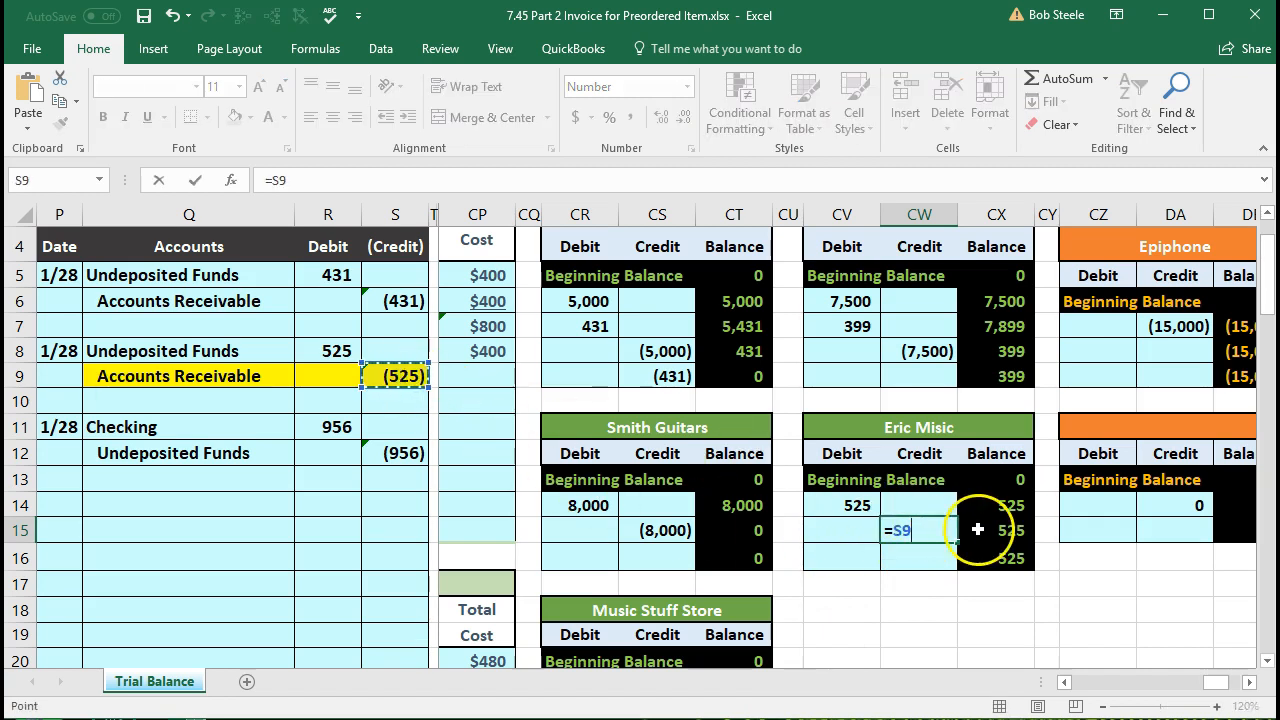
key("Return")
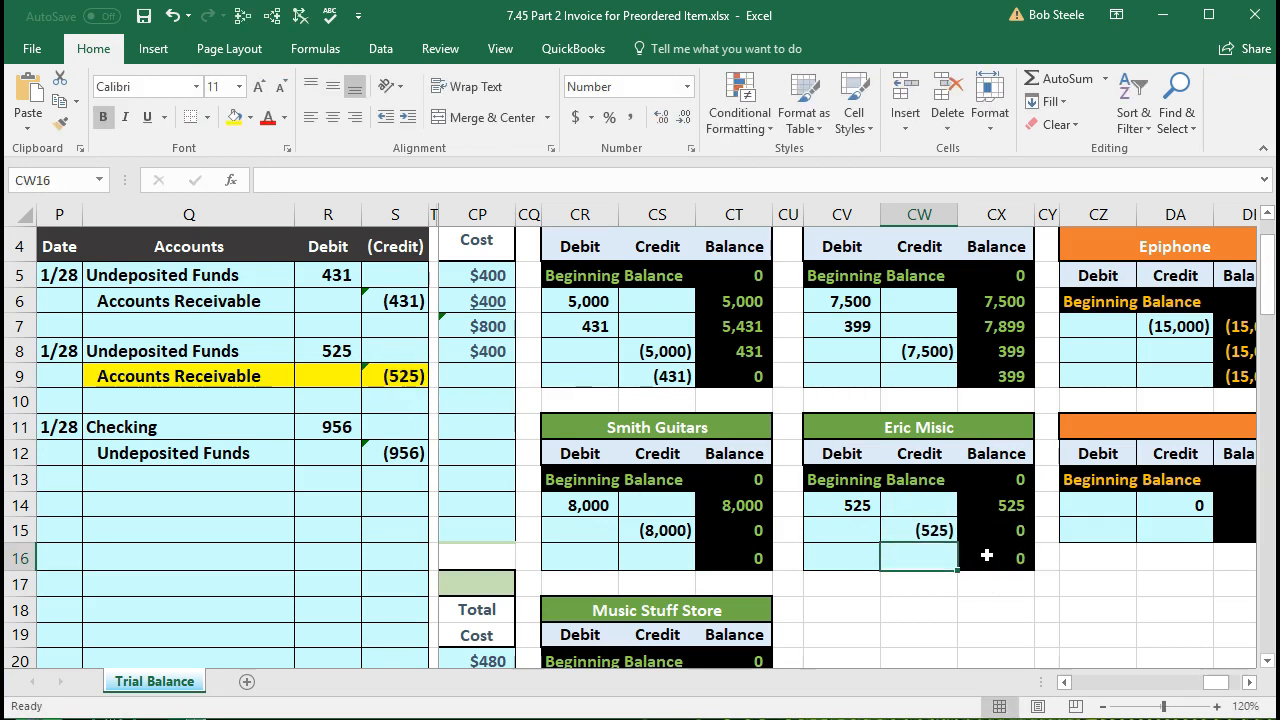
Step: Review the credit posted to the customer's ledger in CW15 and the Accounts Receivable subsidiary ledger total in CX25
left_click(932, 531)
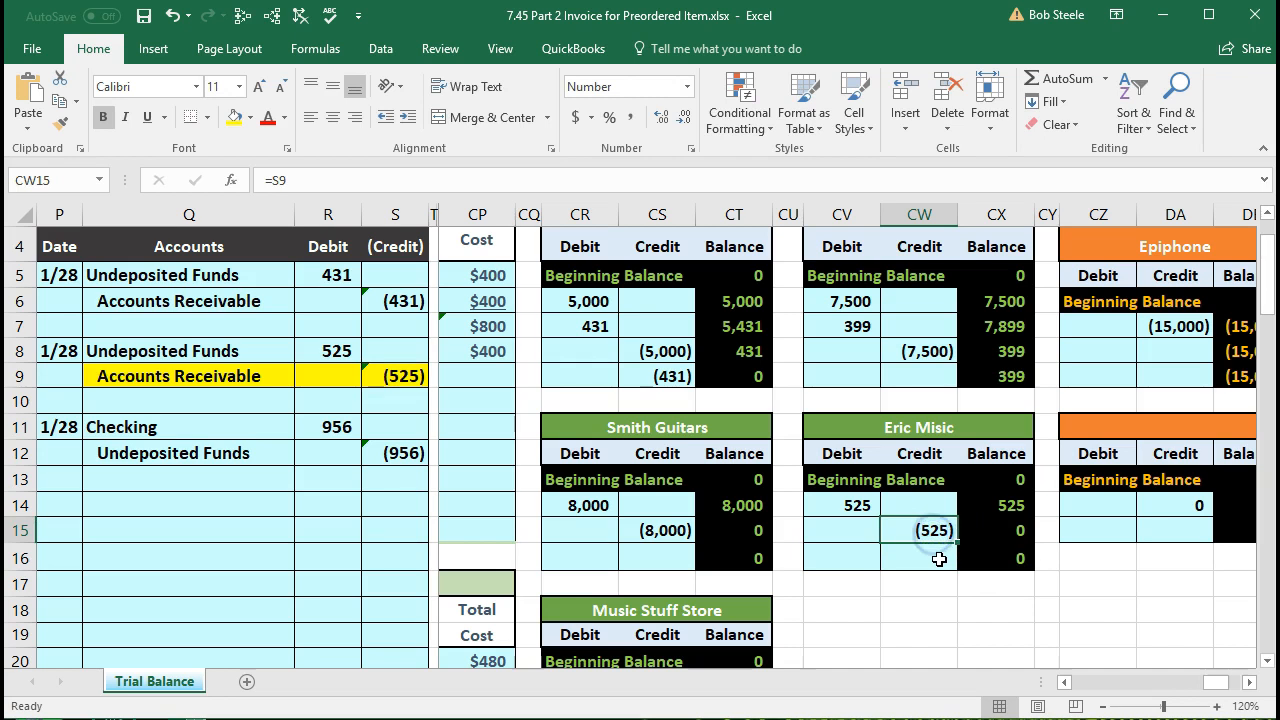
scroll(939, 559, "up", 1)
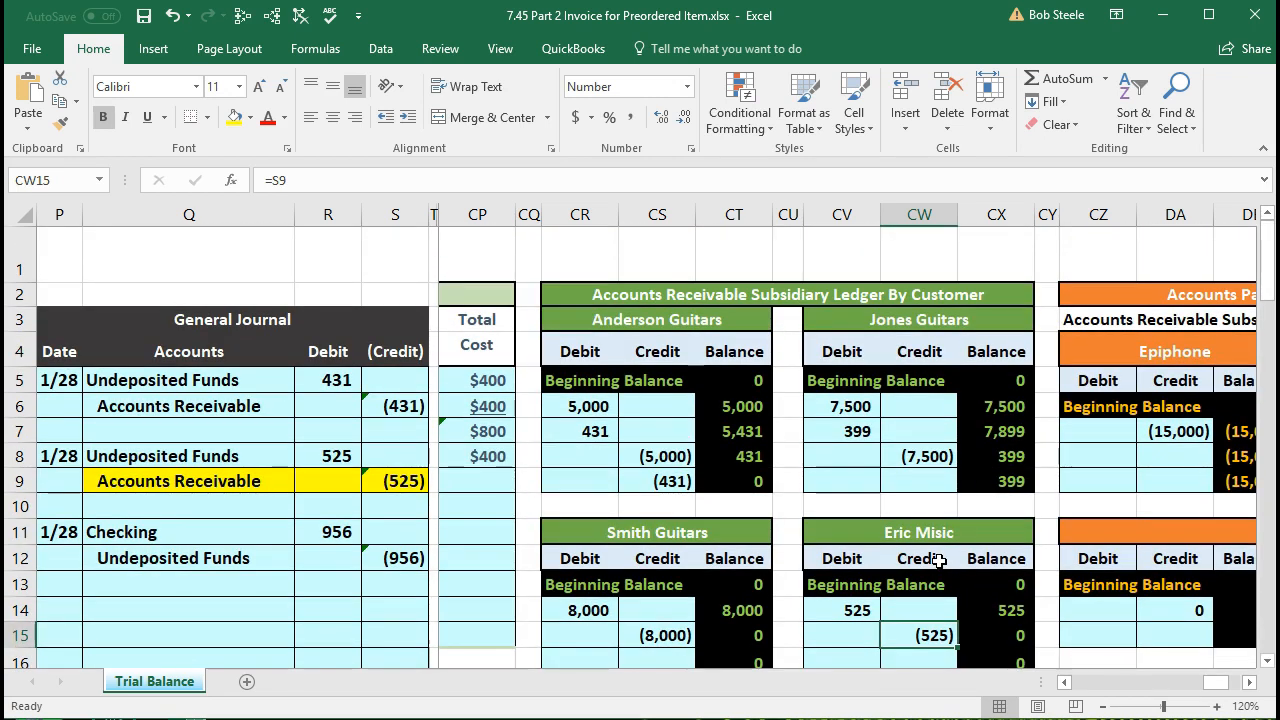
scroll(939, 560, "down", 4)
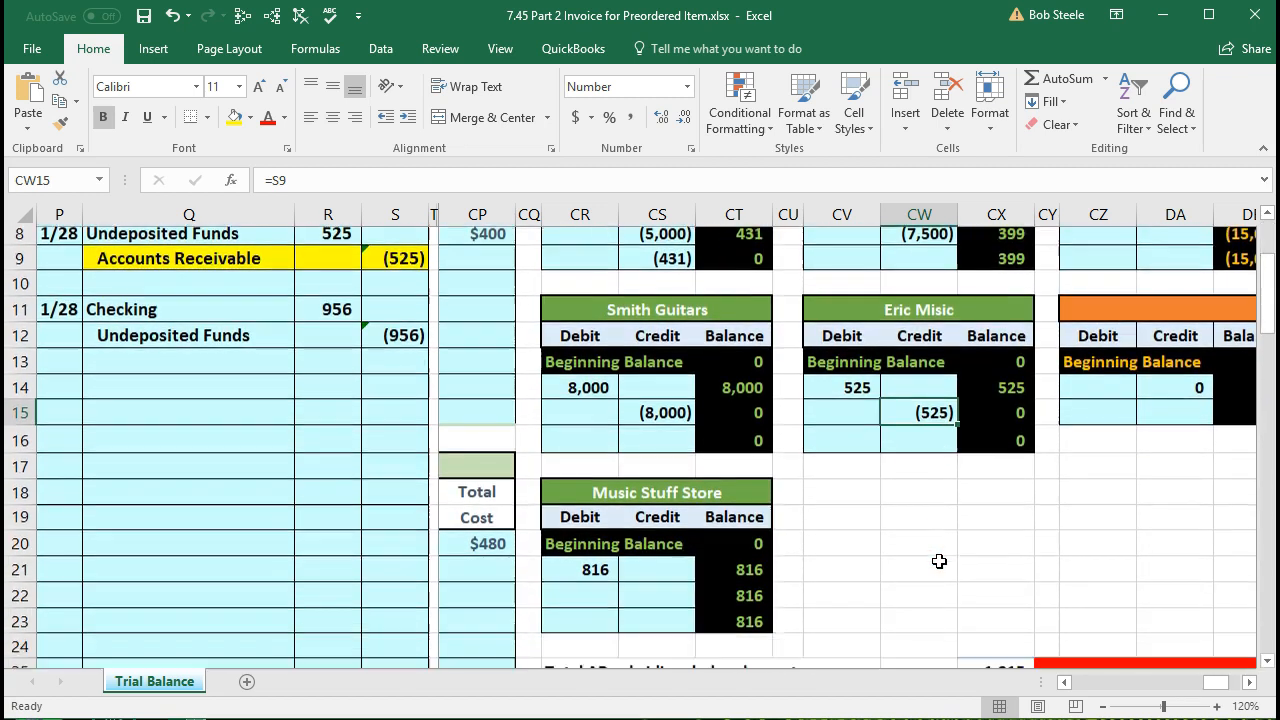
left_click(985, 550)
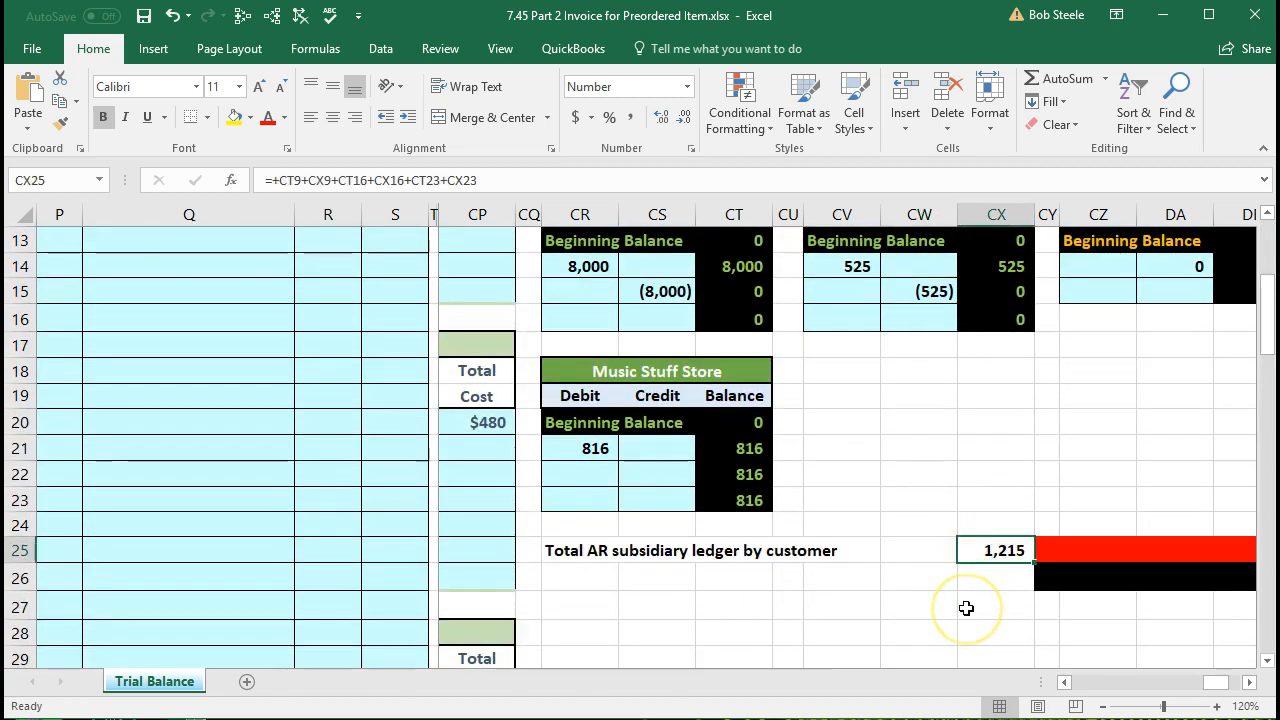
Step: Check the ending balance of the Accounts Receivable general ledger account in AS19 against the subsidiary ledger total
key("Up")
key("Up")
key("Up")
key("Up")
key("Up")
key("Up")
key("Up")
key("Up")
key("Up")
key("Up")
key("Up")
key("Up")
key("Up")
key("Up")
key("Up")
key("Up")
key("Up")
key("Up")
key("Up")
key("Up")
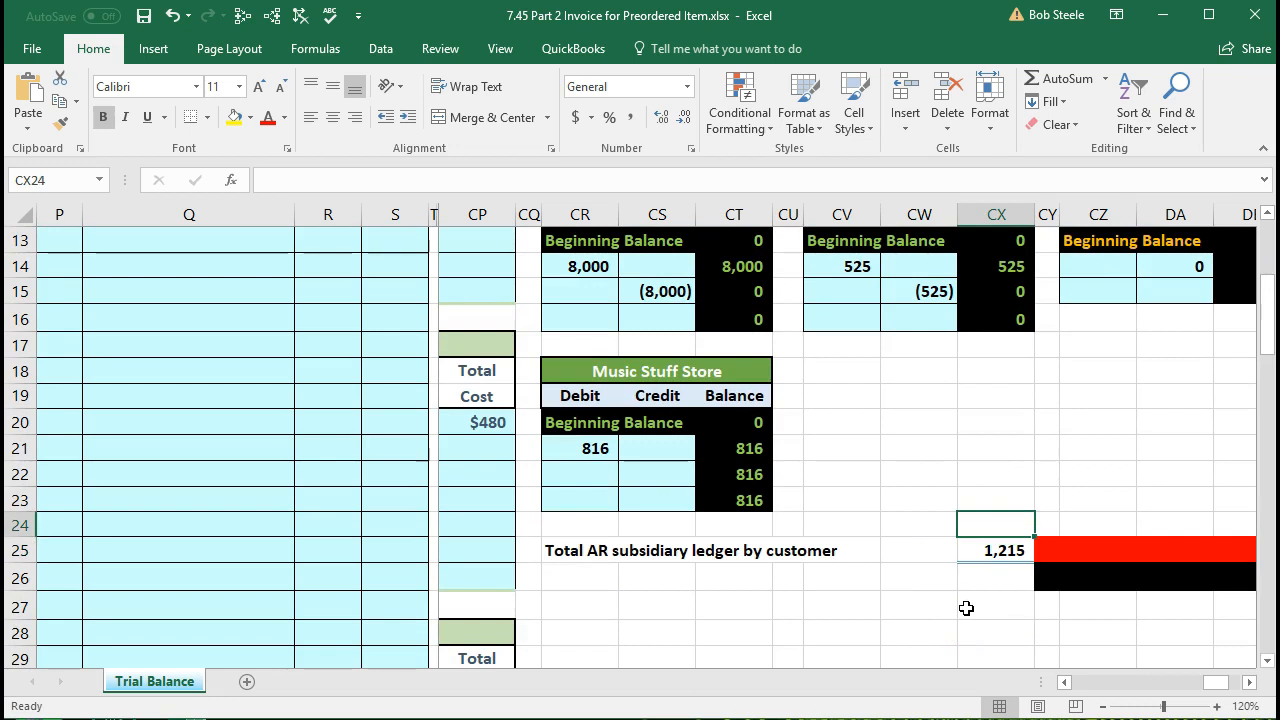
key("Left")
key("Left")
key("Left")
key("Left")
key("Left")
key("Left")
key("Left")
key("Left")
key("Left")
key("Left")
key("Left")
key("Left")
key("Left")
key("Left")
key("Left")
key("Left")
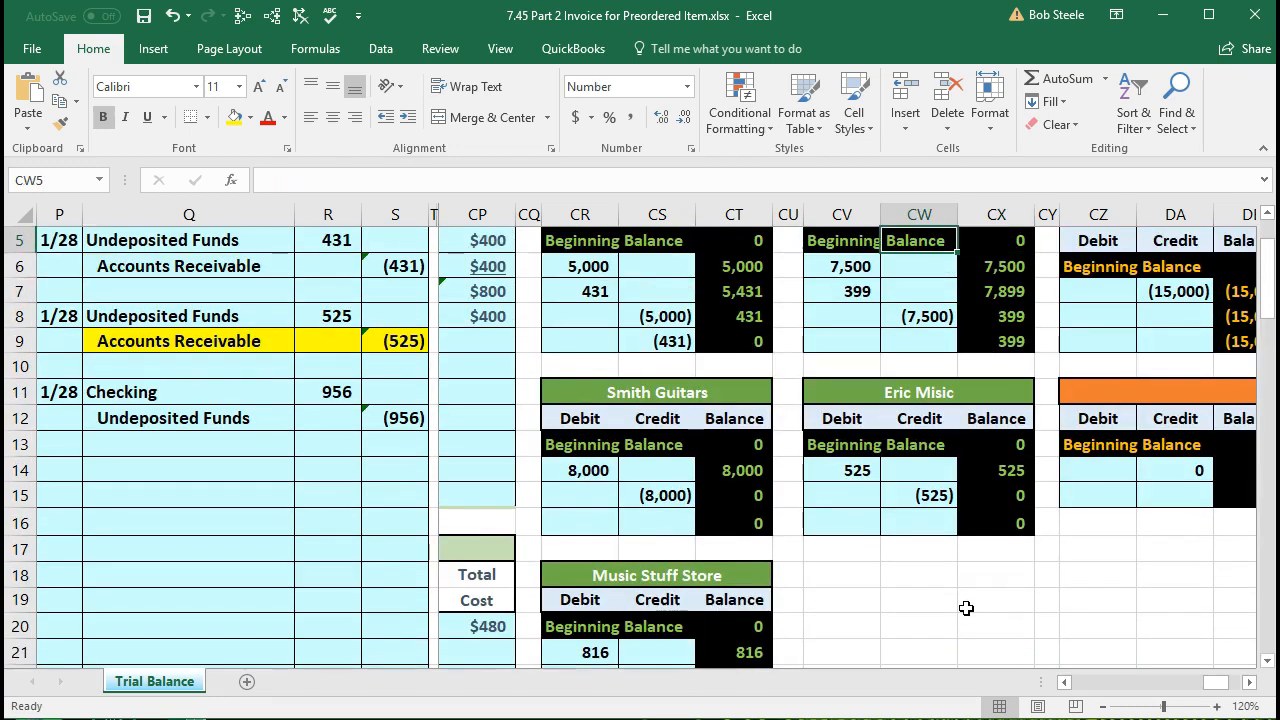
key("Left")
key("Left")
key("Left")
key("Left")
key("Left")
key("Left")
key("Left")
key("Left")
key("Left")
key("Left")
key("Left")
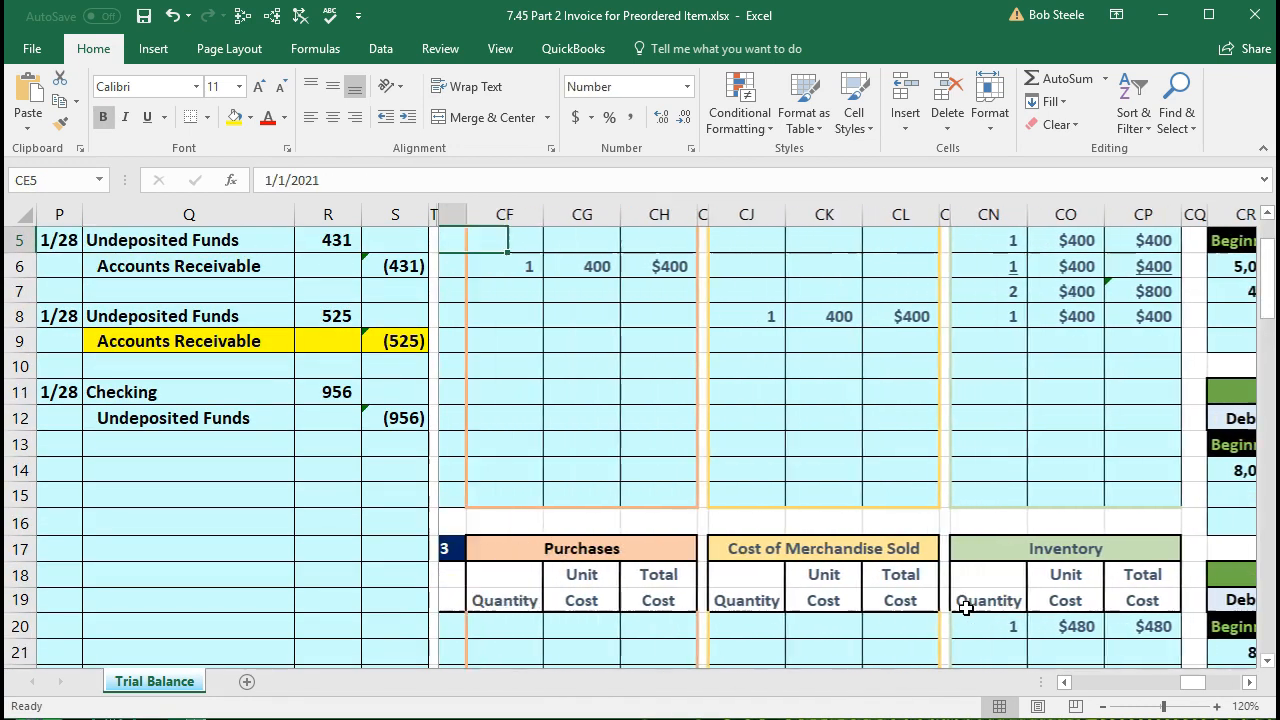
key("Left")
key("Left")
key("Left")
key("Left")
key("Left")
key("Left")
key("Left")
key("Left")
key("Left")
key("Left")
key("Left")
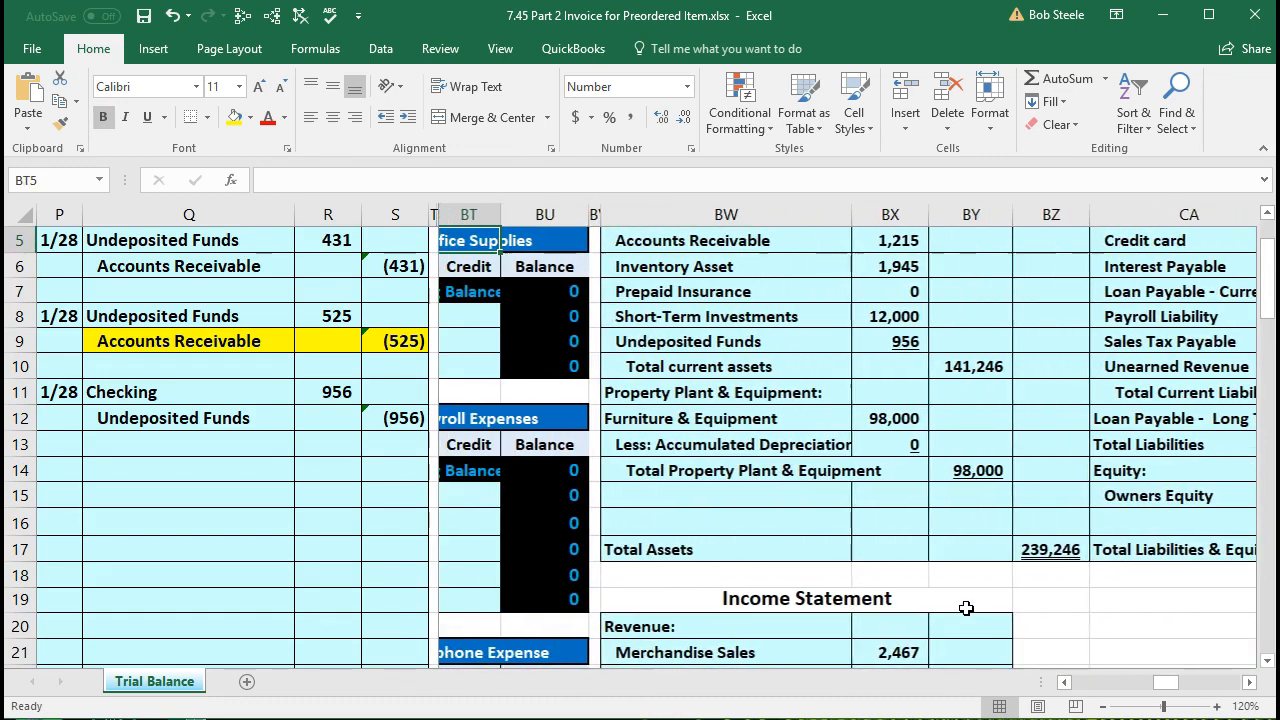
key("Left")
key("Left")
key("Left")
key("Left")
key("Left")
key("Left")
key("Left")
key("Left")
key("Left")
key("Left")
key("Left")
key("Left")
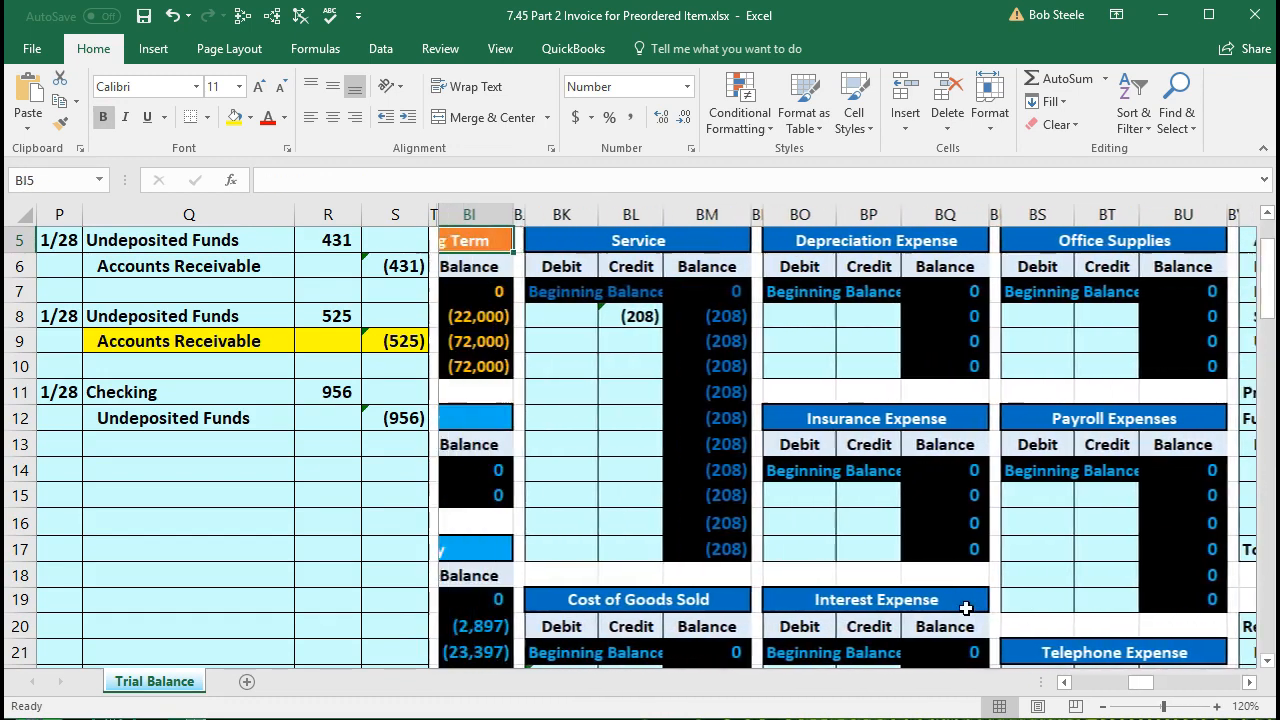
key("Left")
key("Left")
key("Left")
key("Left")
key("Left")
key("Left")
key("Left")
key("Left")
key("Left")
key("Left")
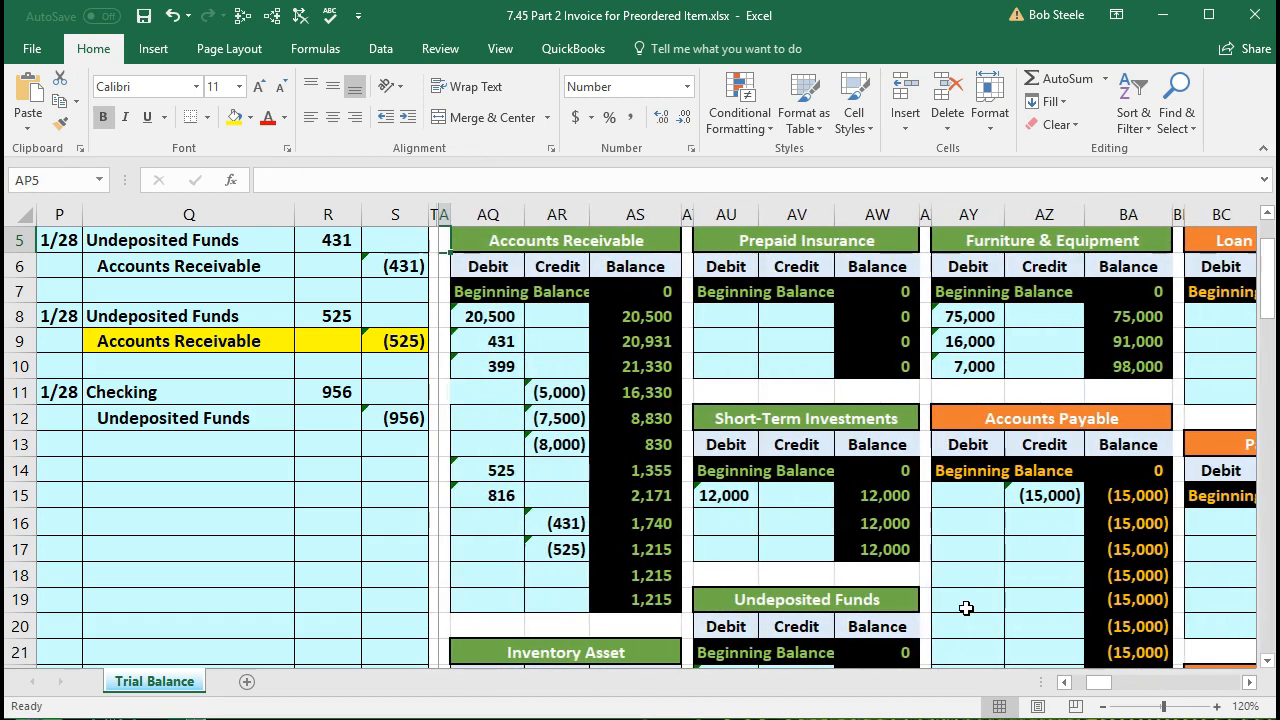
left_click(669, 610)
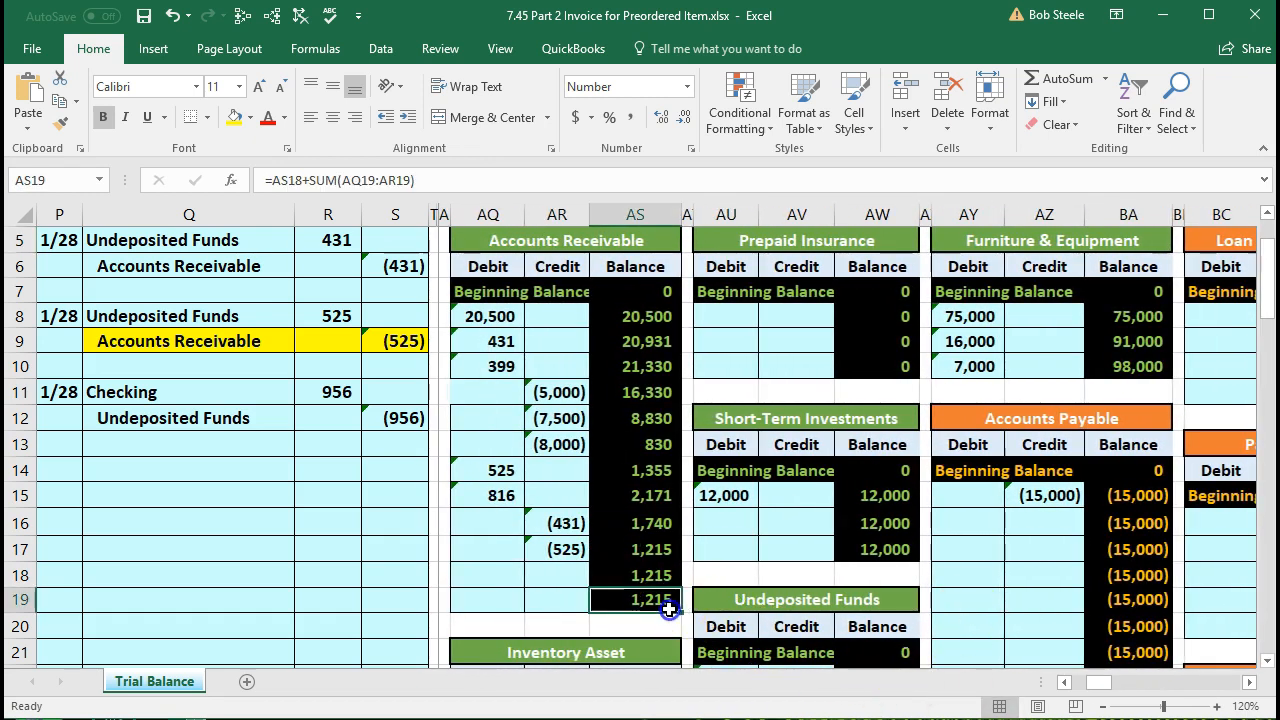
Step: Check the Accounts Receivable amount on the trial balance in AK6 against the general ledger account's ending balance
key("Left")
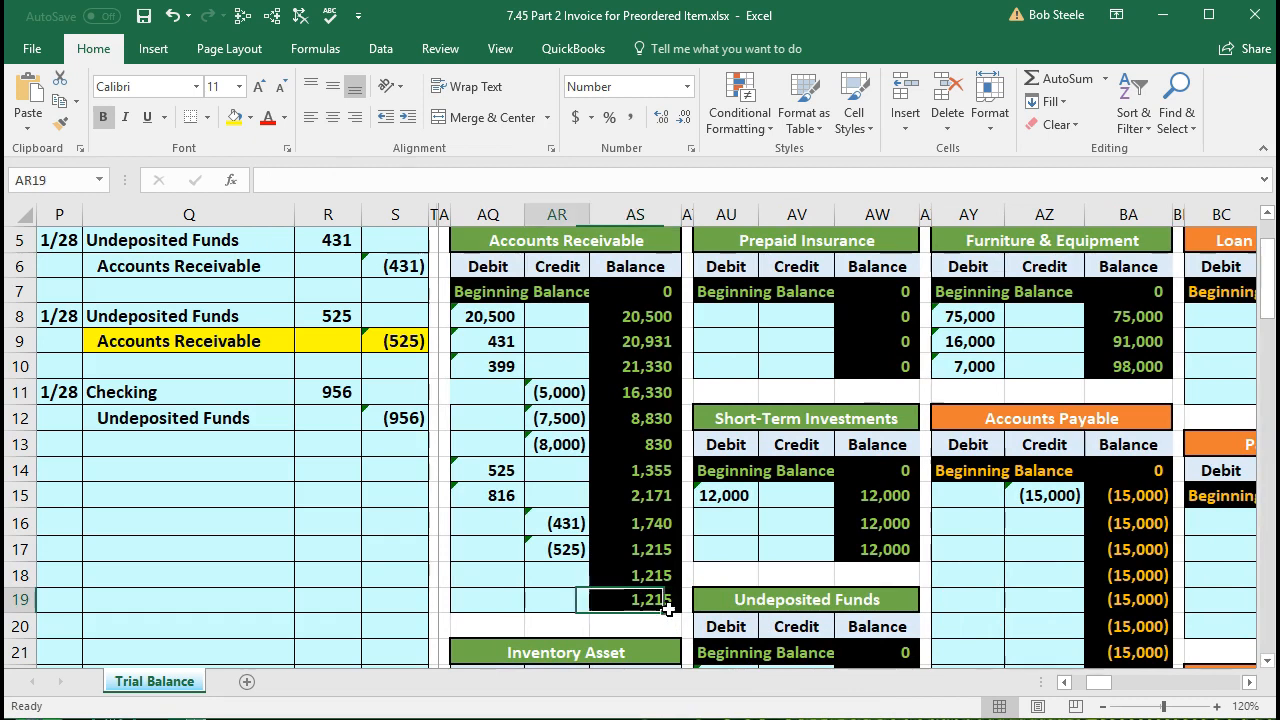
key("Left")
key("Left")
key("Left")
key("Left")
key("Left")
key("Left")
key("Left")
key("Left")
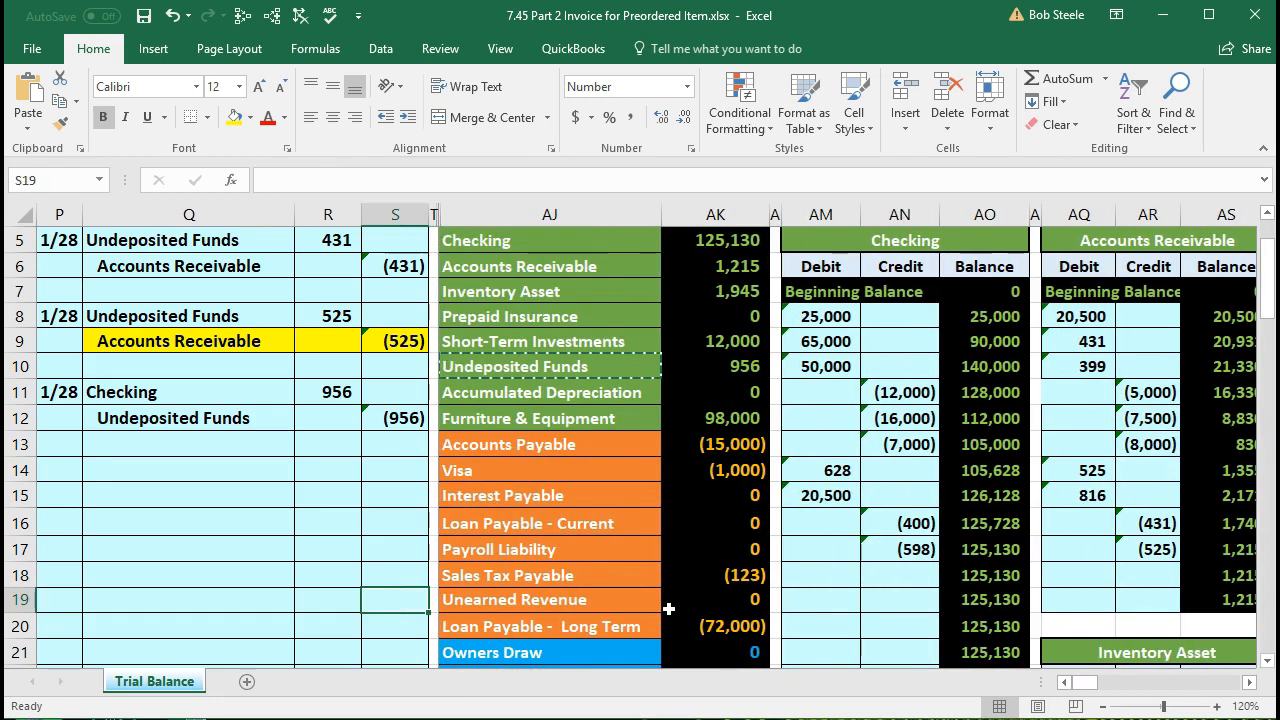
left_click(708, 267)
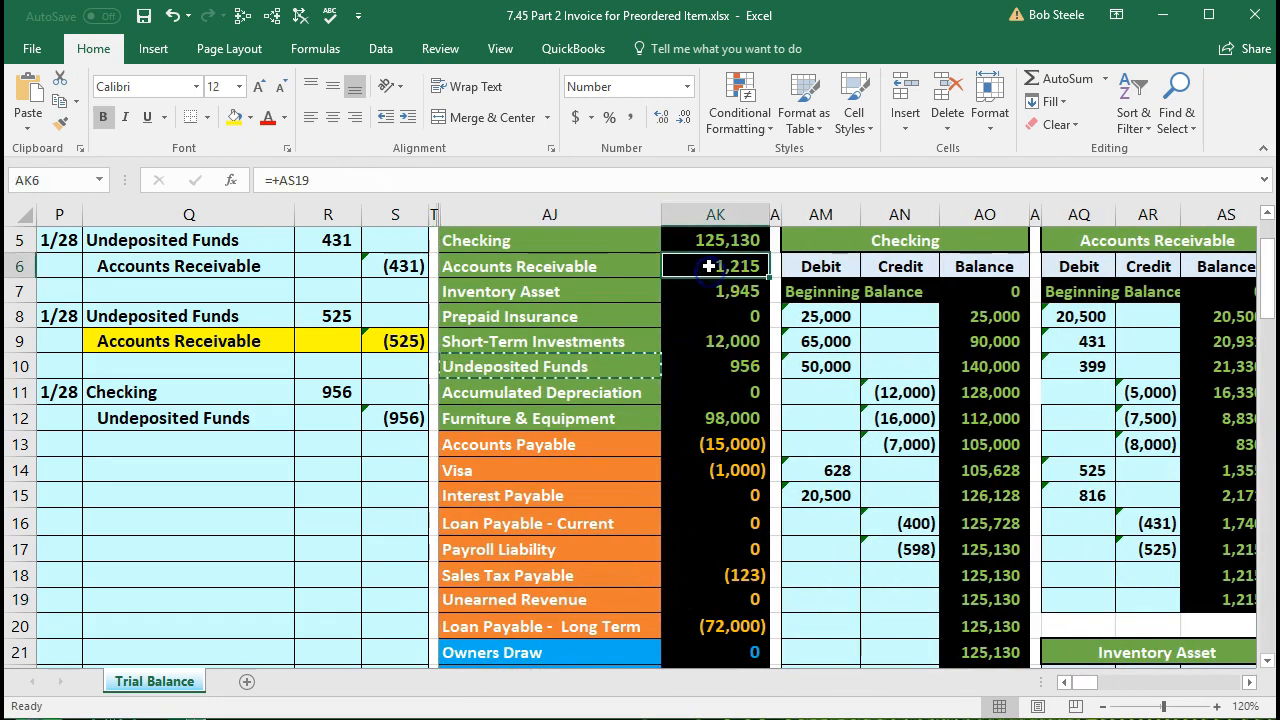
Step: Replace the yellow highlight on the second entry's Accounts Receivable credit line, Q9:S9, with the sheet's light blue fill
left_click_drag(230, 316, 366, 316)
left_click_drag(214, 340, 383, 337)
right_click(384, 341)
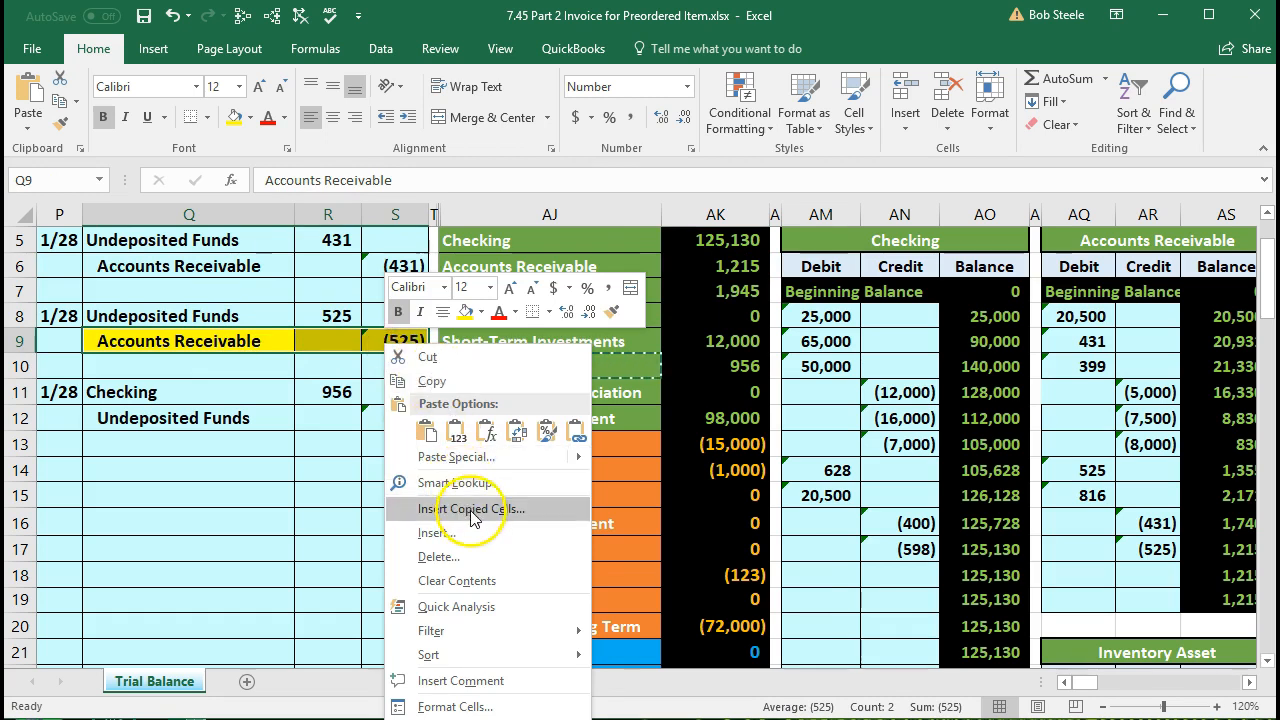
left_click(481, 311)
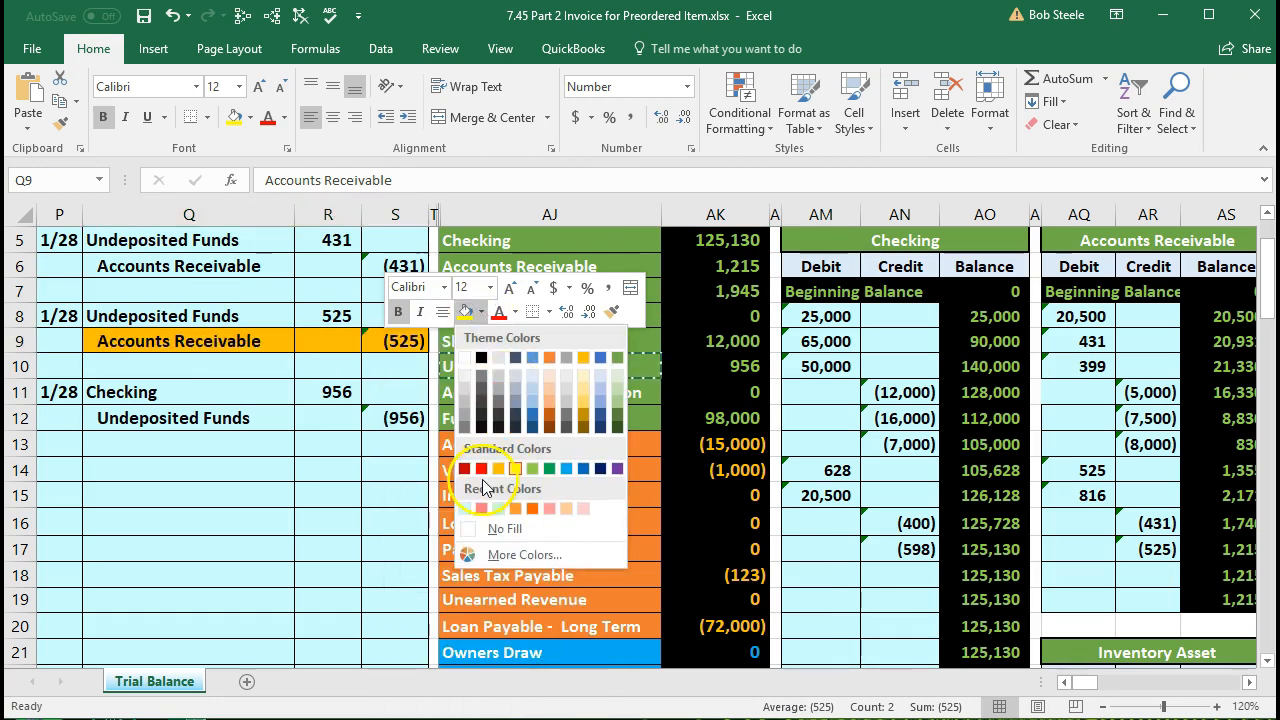
left_click(464, 508)
left_click(287, 485)
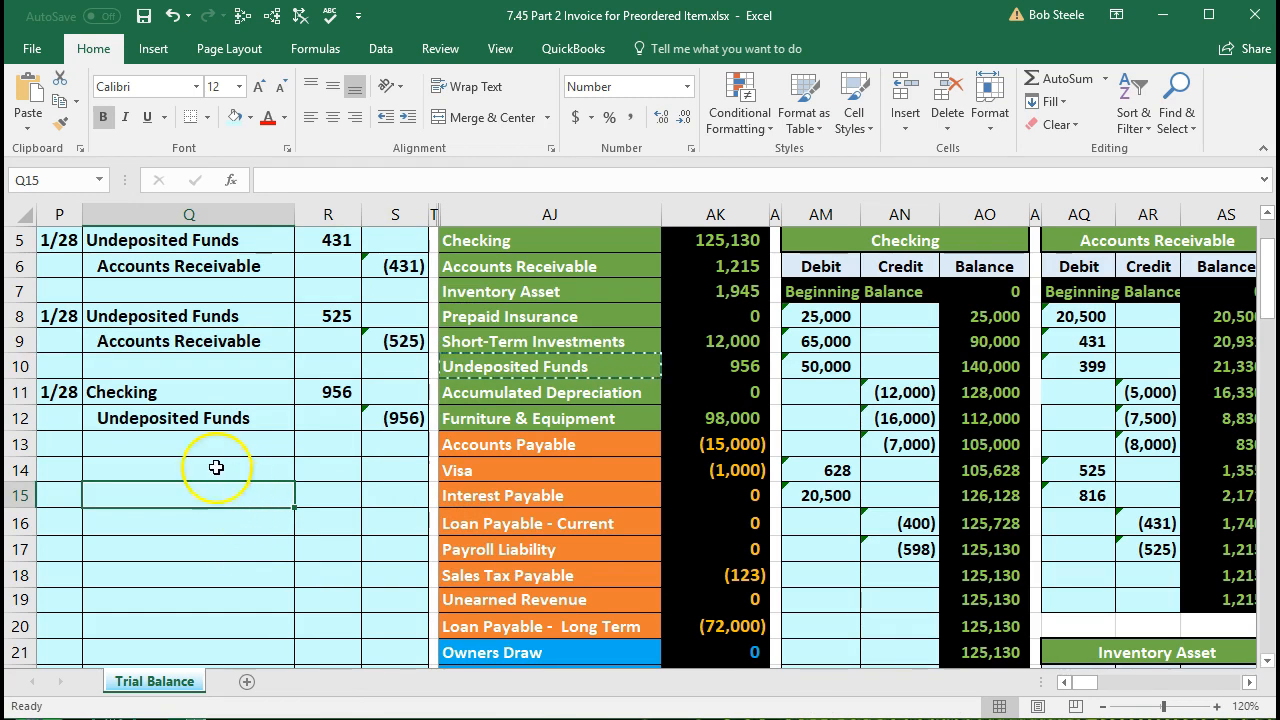
Step: Compare the third entry's Undeposited Funds credit in row 12 with the Undeposited Funds line on the trial balance
left_click(185, 418)
left_click_drag(291, 421, 374, 418)
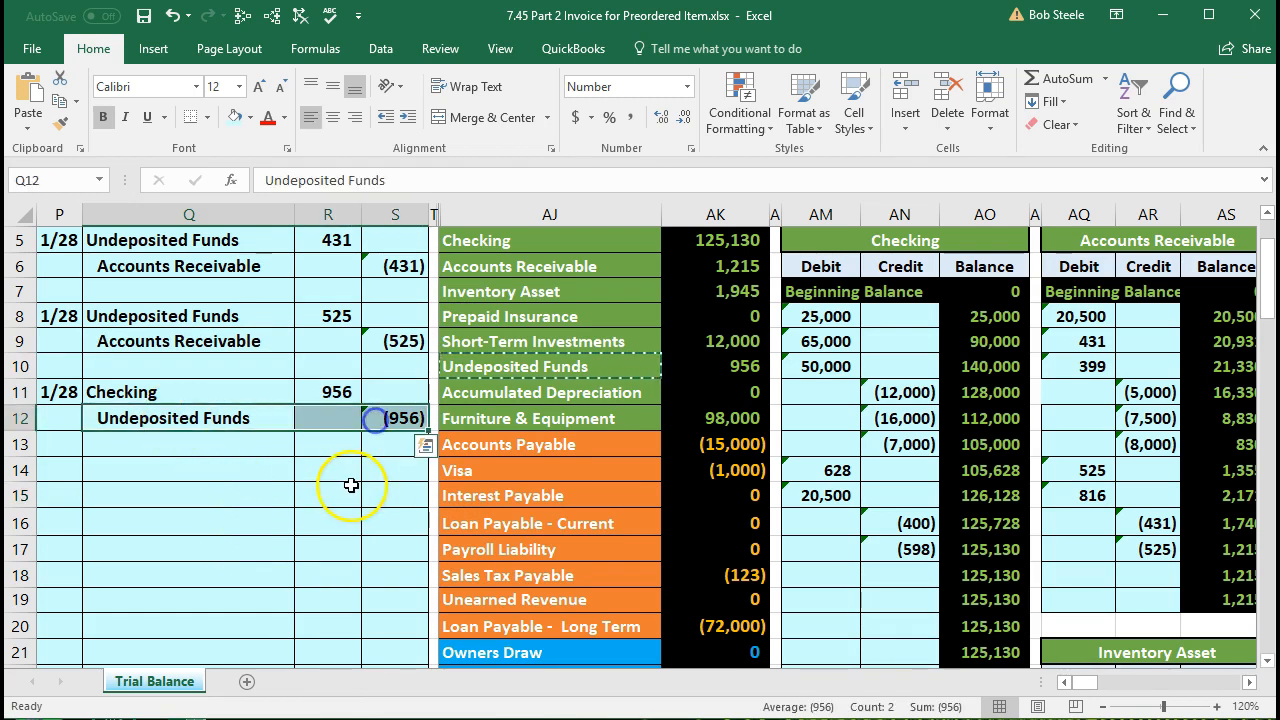
left_click_drag(470, 366, 717, 366)
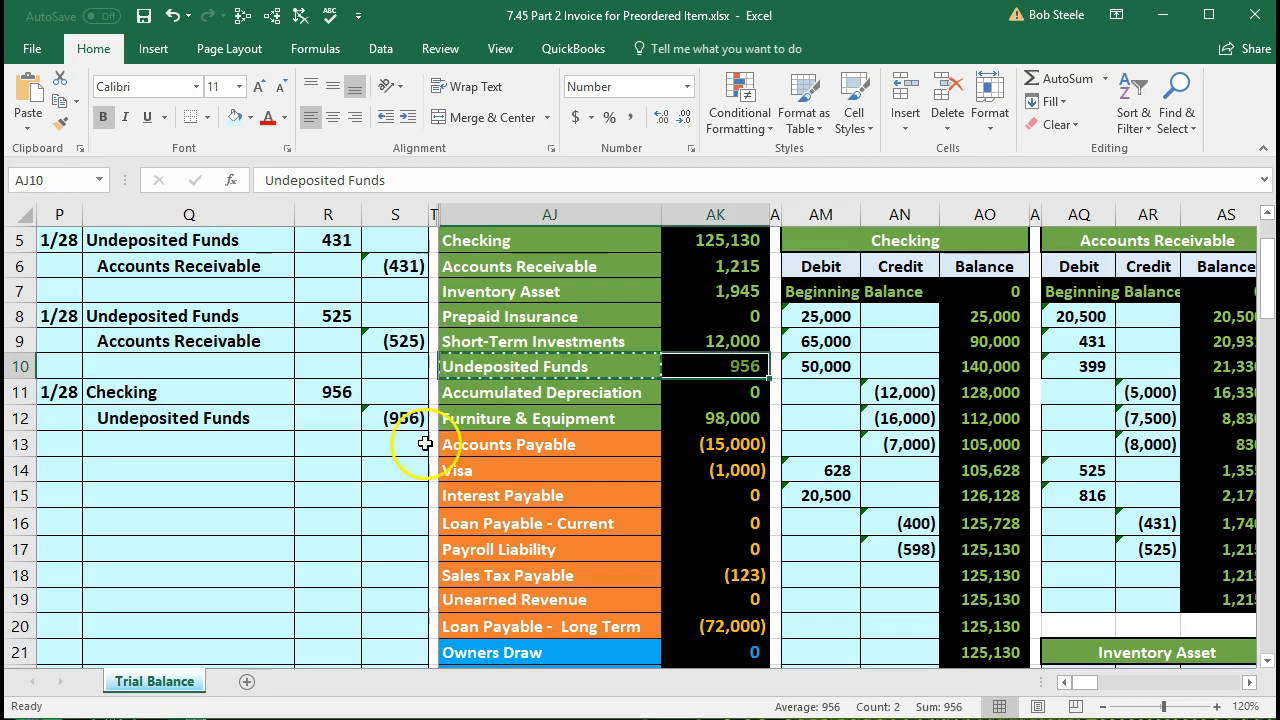
Step: Post the third entry's Checking debit to the Checking general ledger account by entering =R11 in AM18
left_click_drag(255, 390, 352, 385)
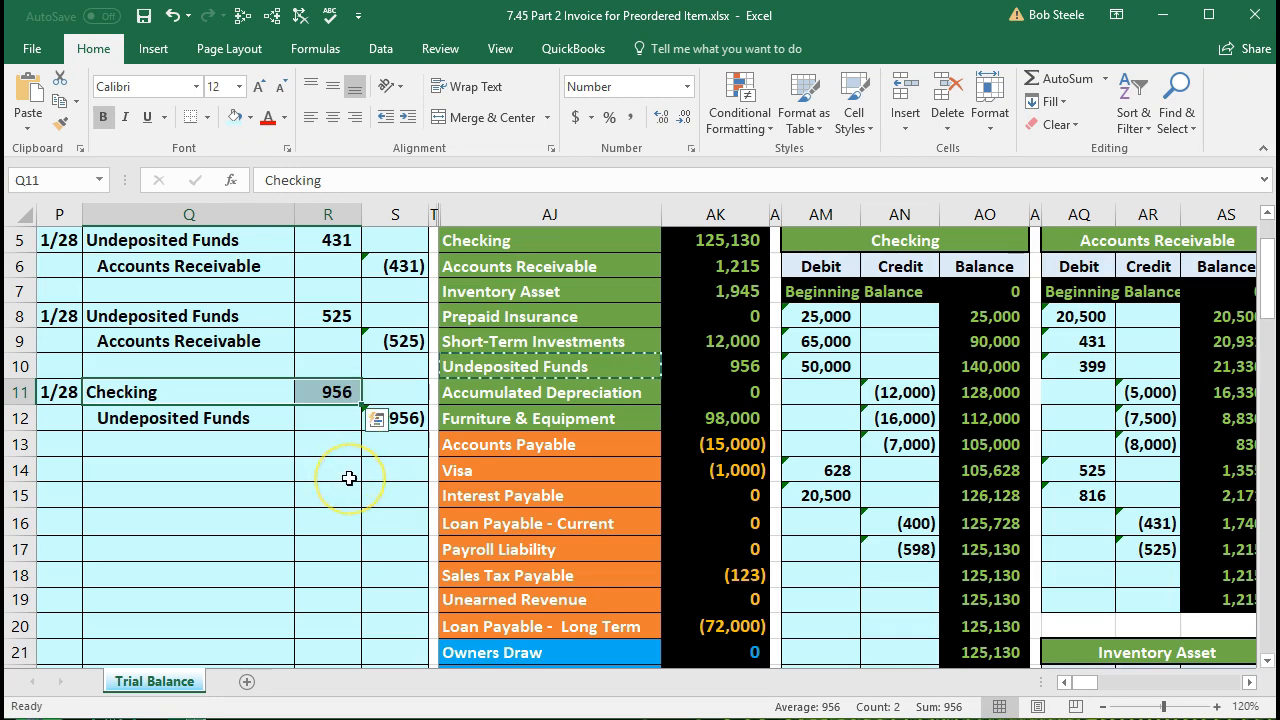
scroll(349, 478, "up", 1)
left_click_drag(484, 323, 687, 323)
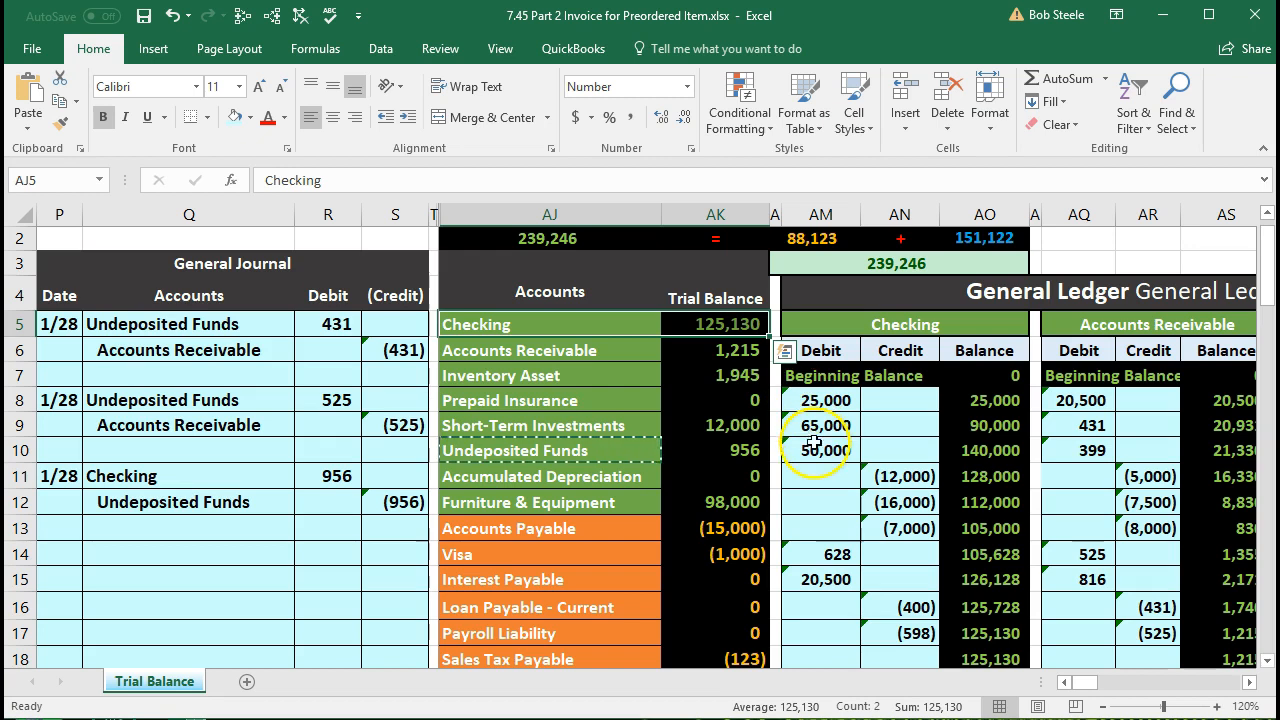
scroll(815, 535, "down", 1)
scroll(815, 535, "down", 1)
left_click(823, 577)
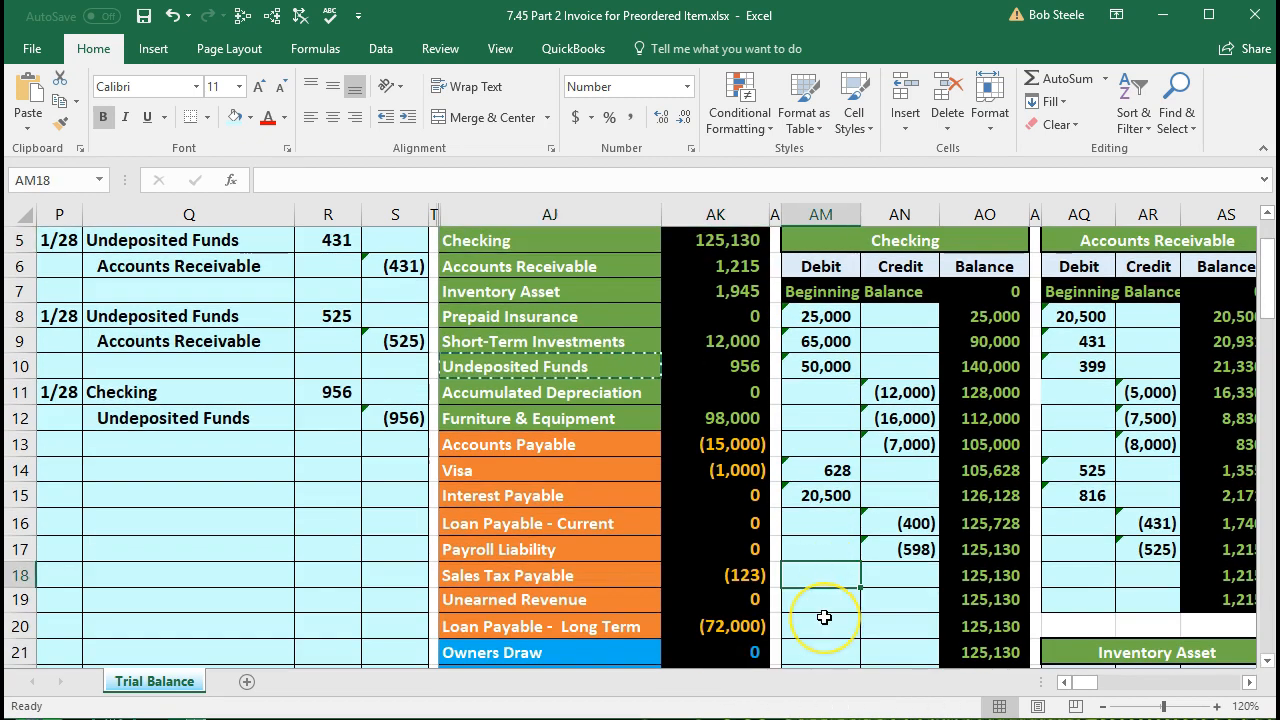
type("=")
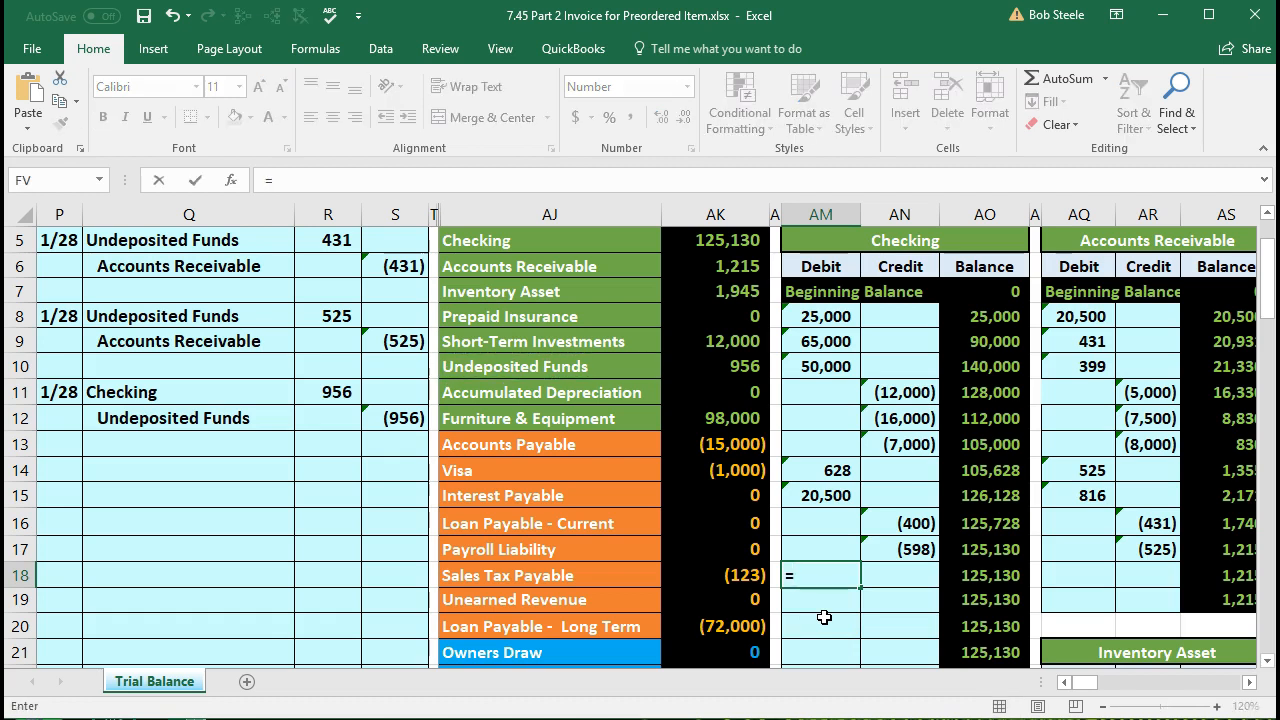
left_click(337, 391)
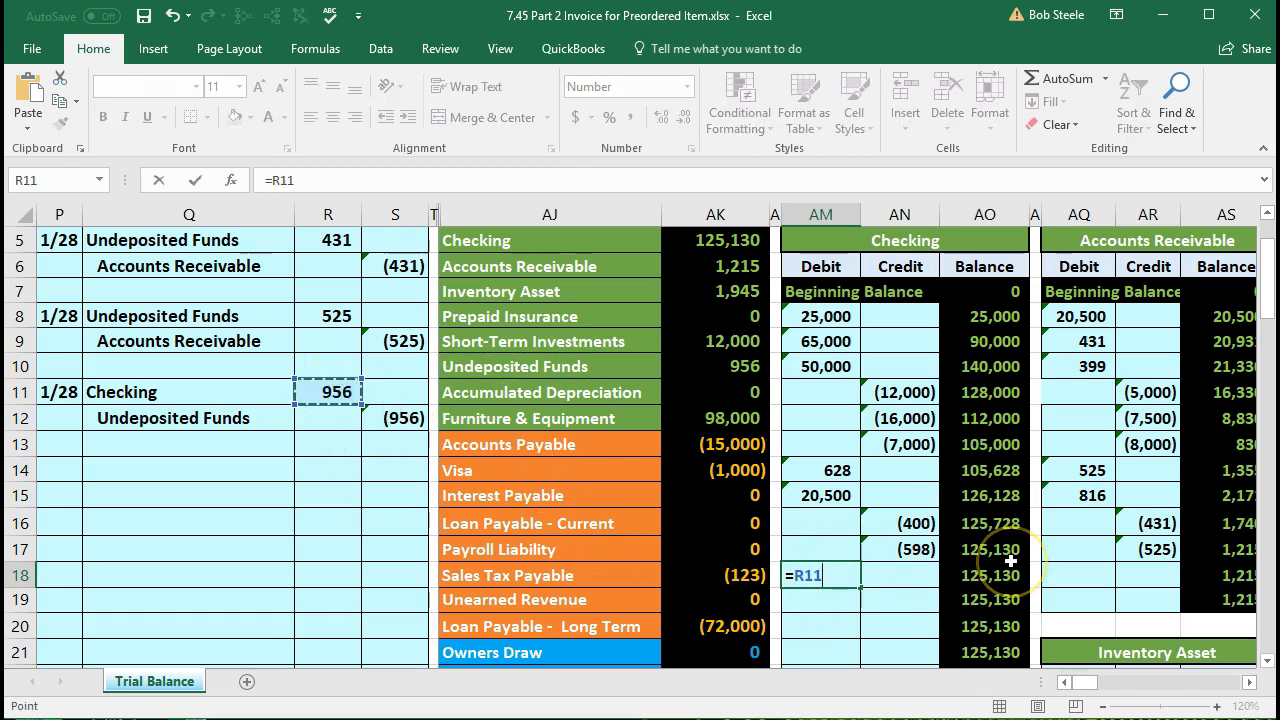
key("Return")
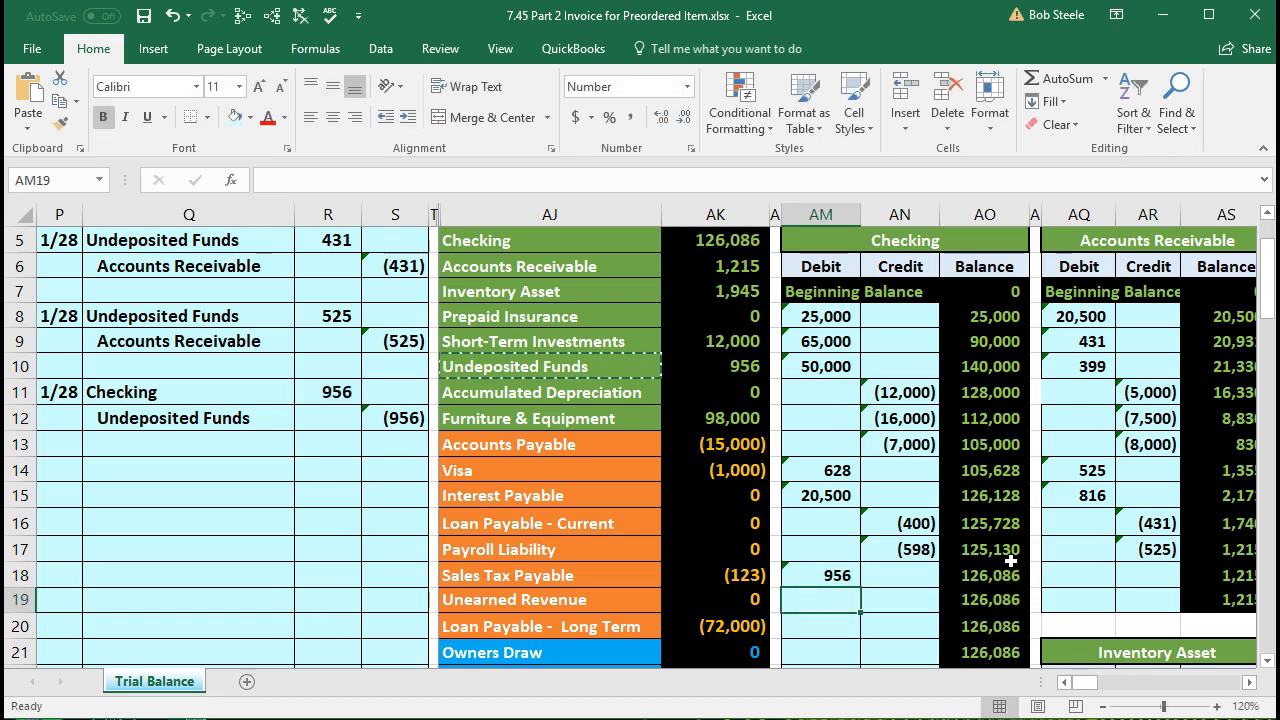
Step: Post the third entry's Undeposited Funds credit to the Undeposited Funds general ledger account by entering =S12 in AV31
left_click(290, 420)
left_click_drag(290, 420, 380, 424)
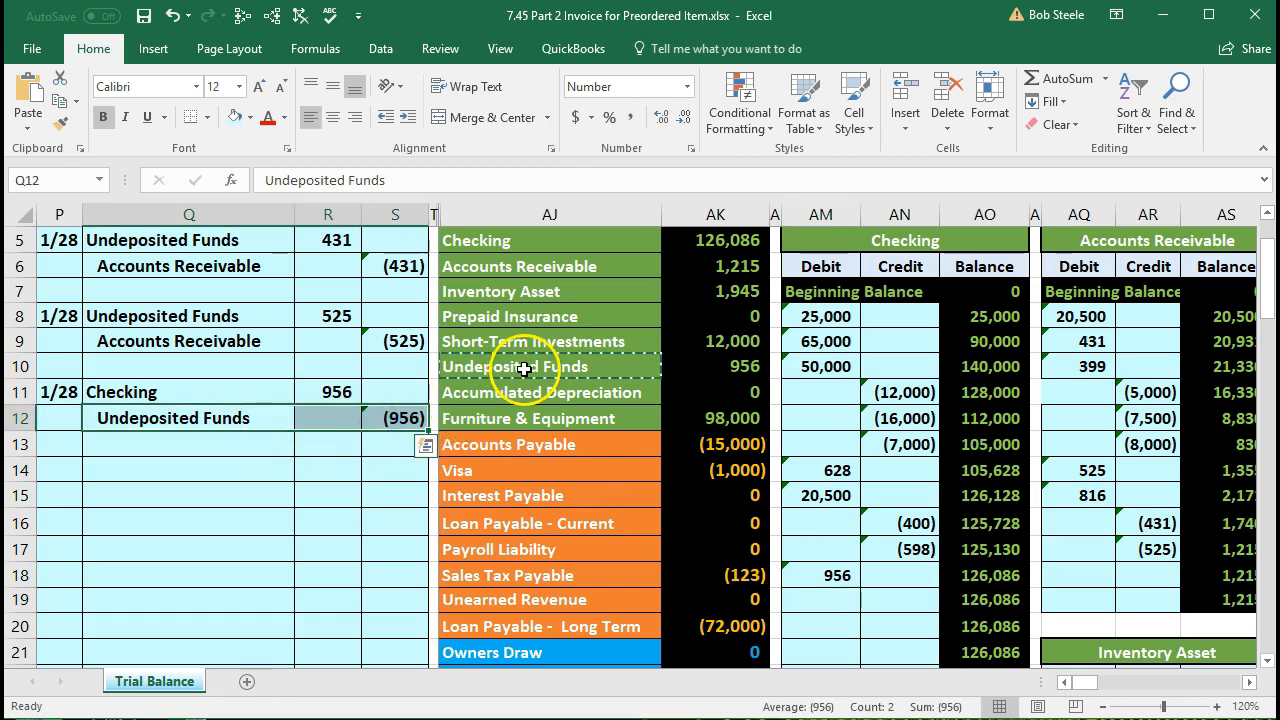
left_click(686, 368)
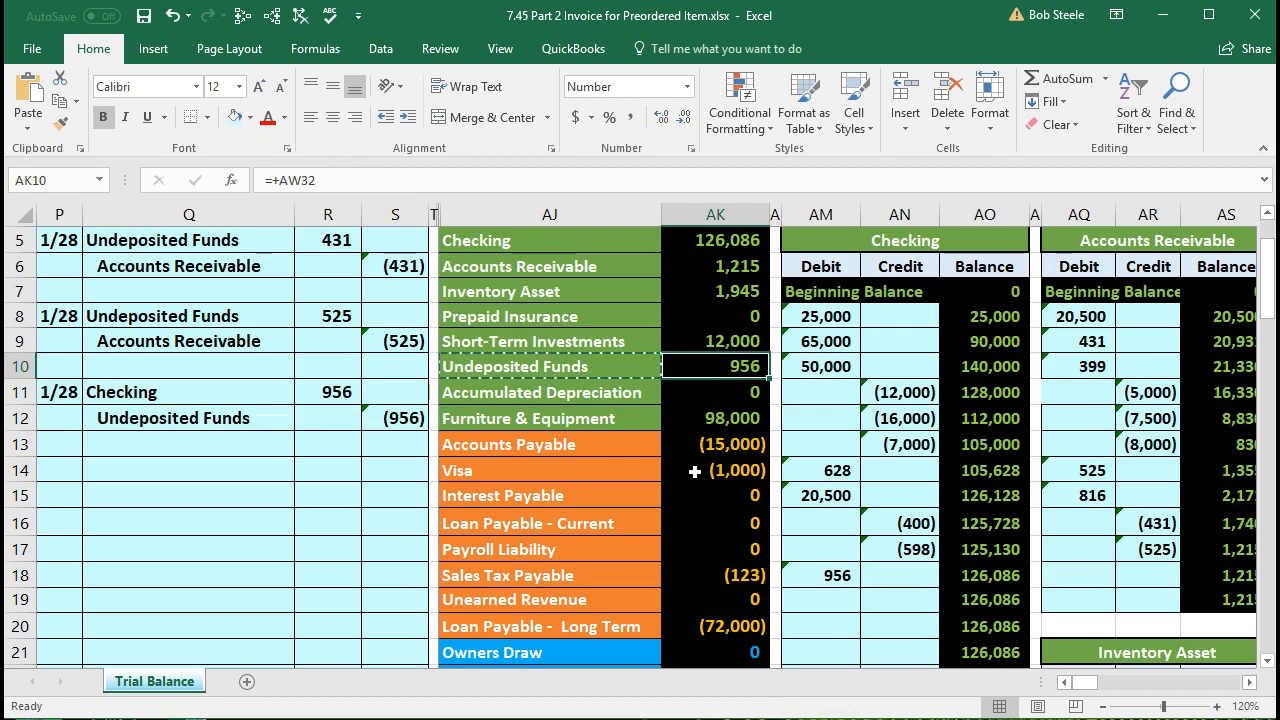
key("Right")
key("Right")
key("Right")
key("Right")
key("Right")
key("Right")
key("Right")
key("Right")
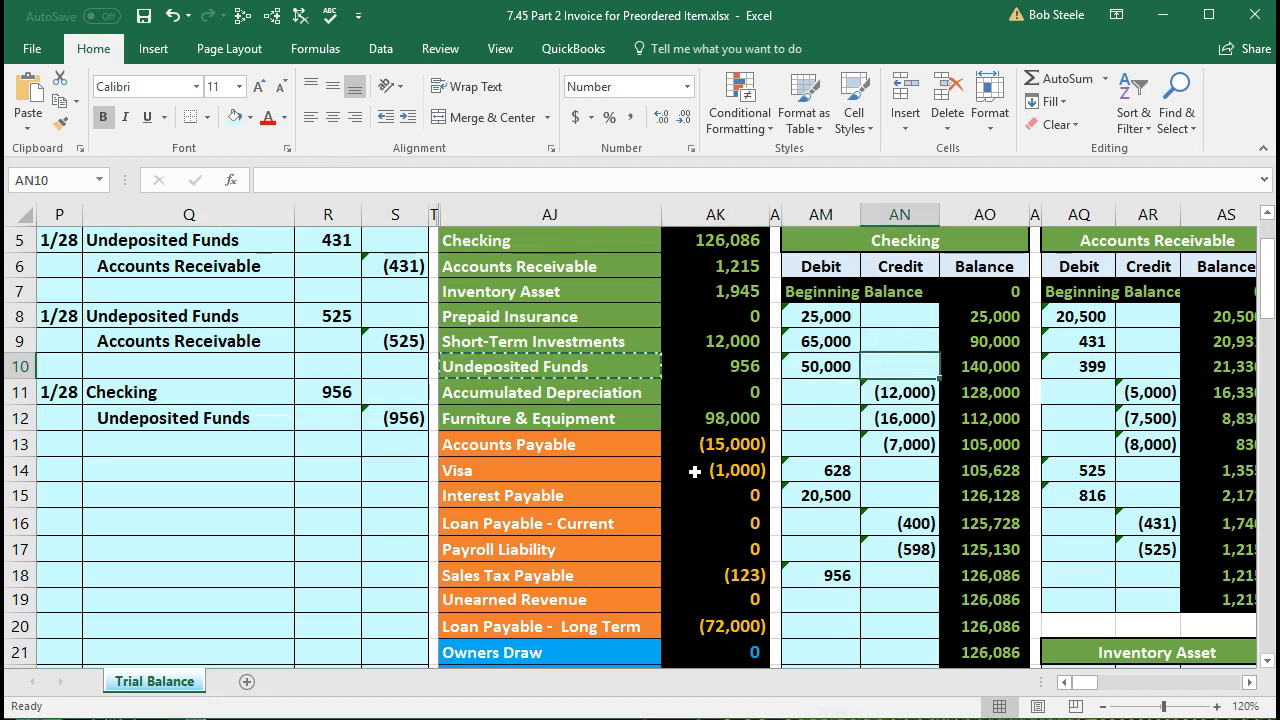
key("Right")
key("Right")
key("Right")
key("Right")
key("Right")
key("Right")
key("Right")
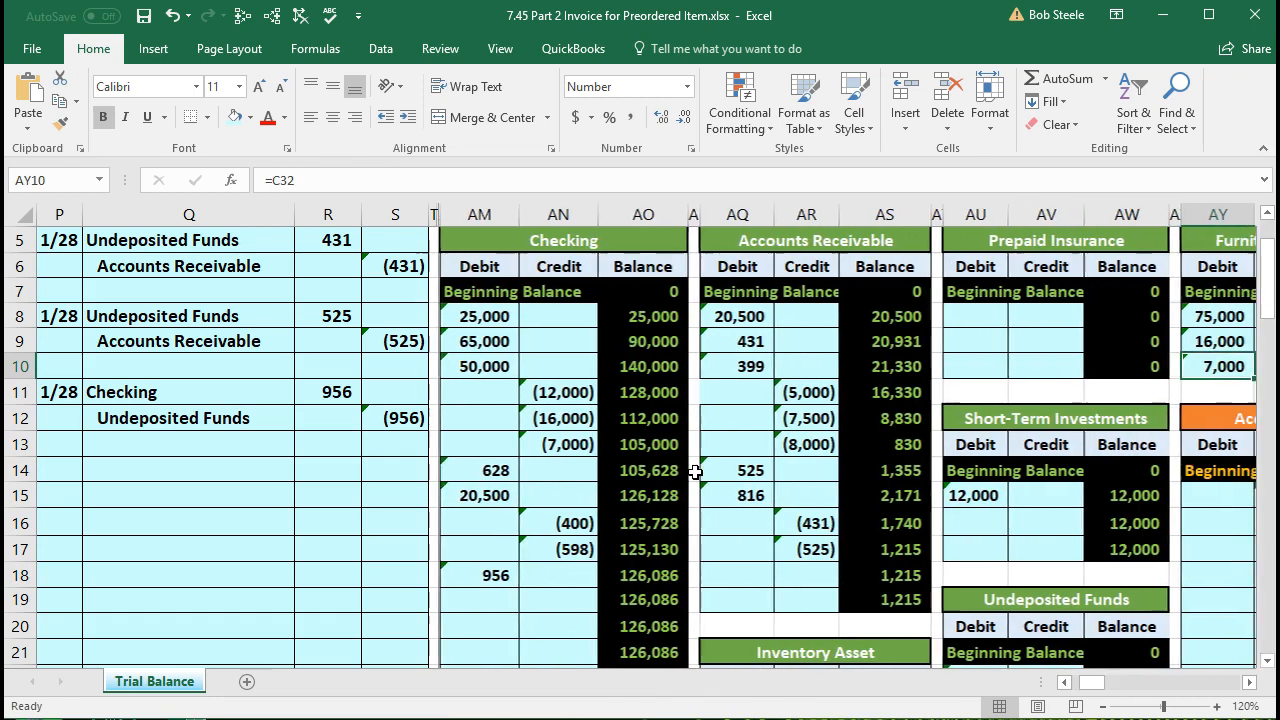
scroll(700, 475, "down", 1)
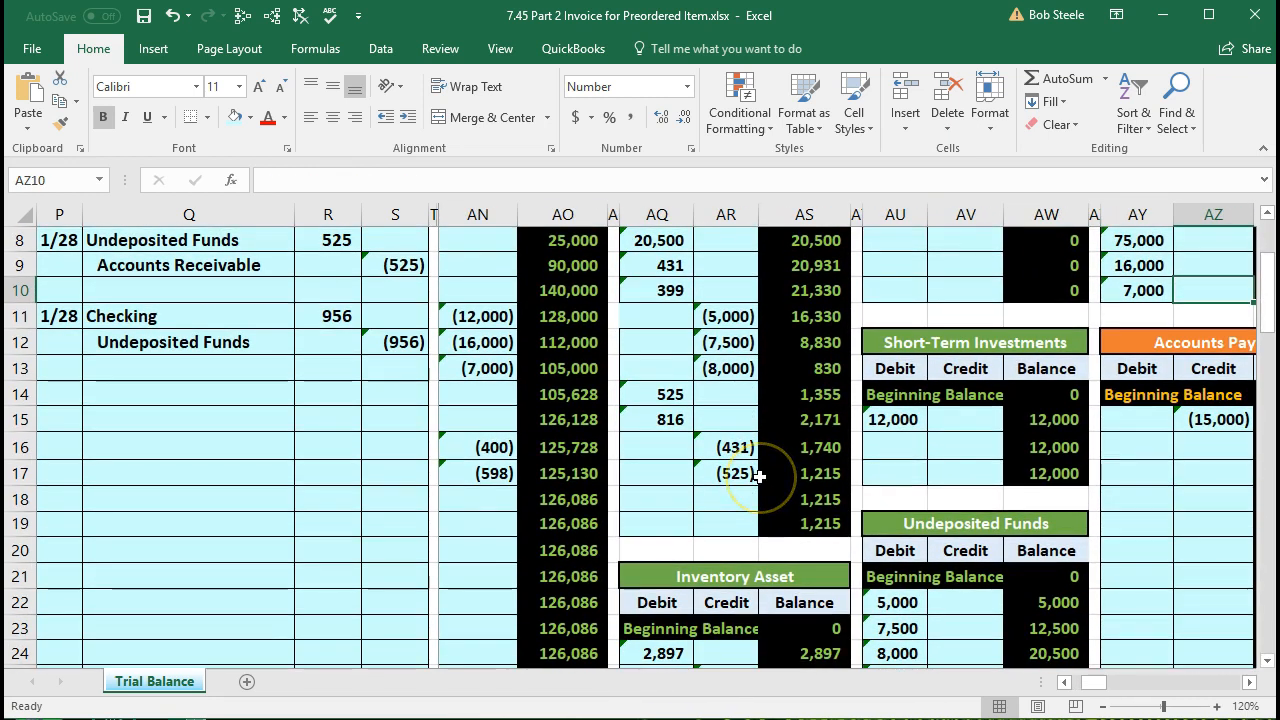
key("Right")
key("Right")
key("Right")
key("Right")
key("Right")
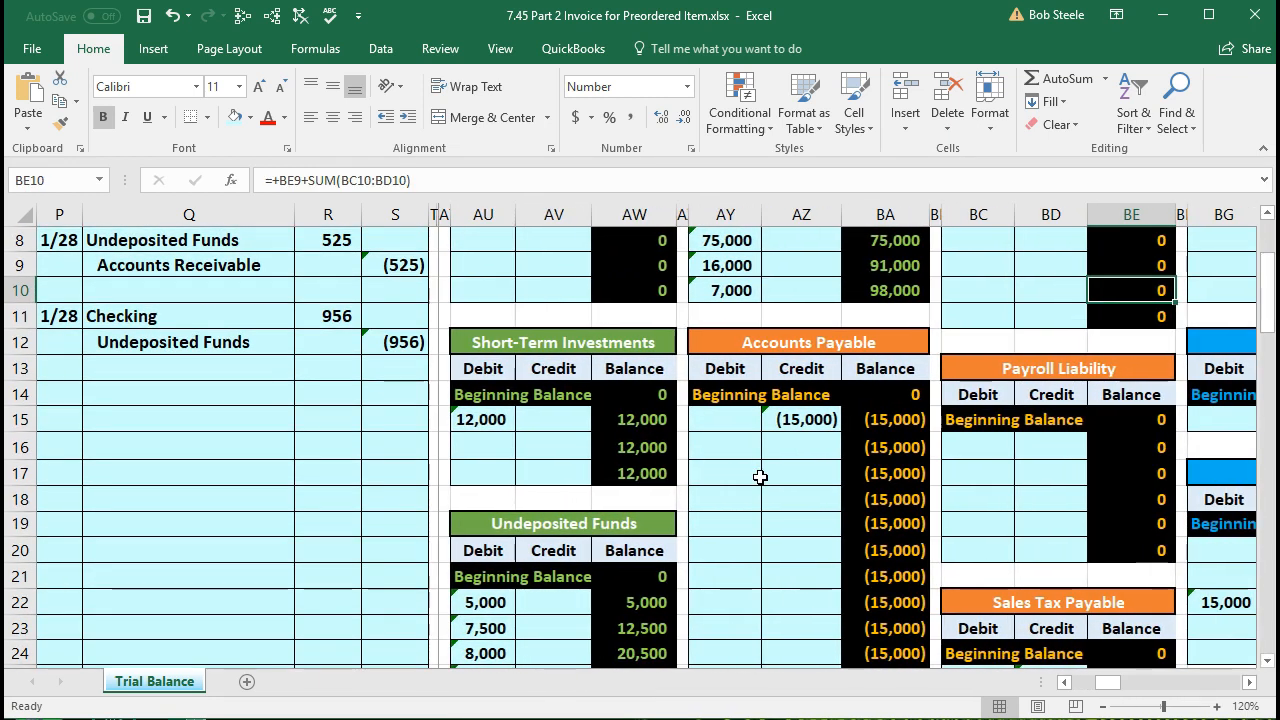
scroll(760, 477, "down", 2)
scroll(760, 477, "down", 2)
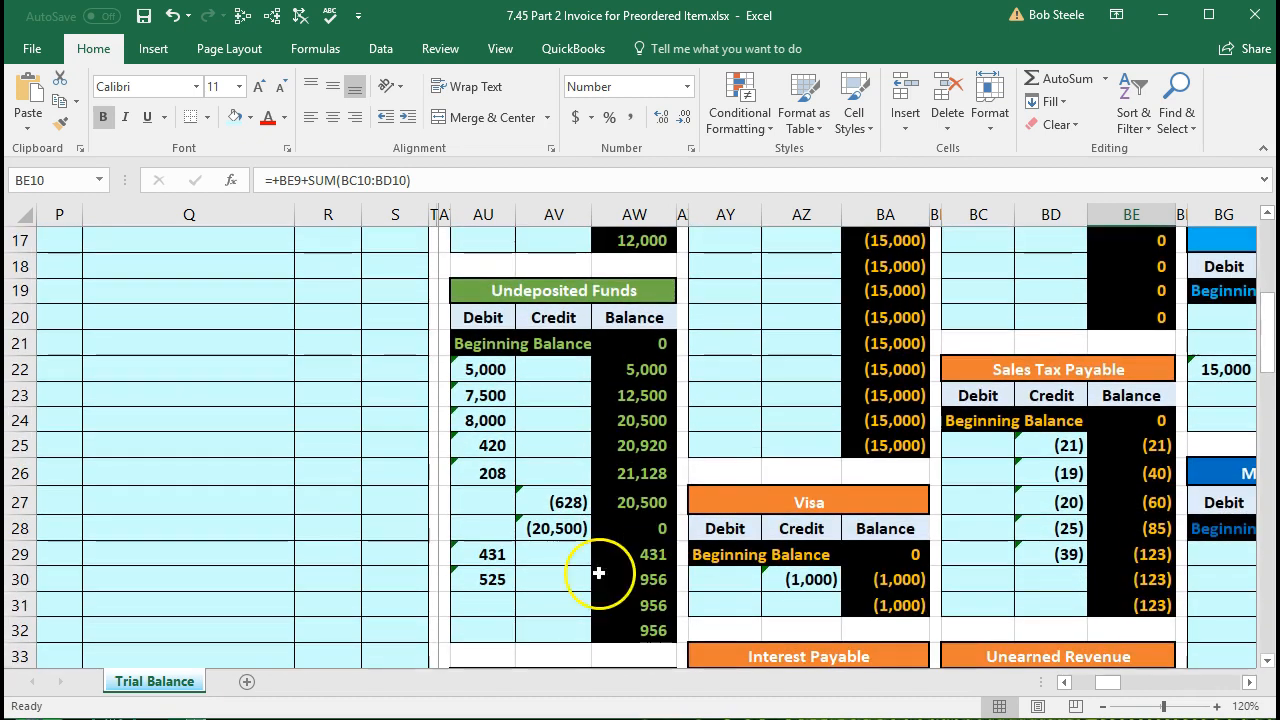
left_click(556, 603)
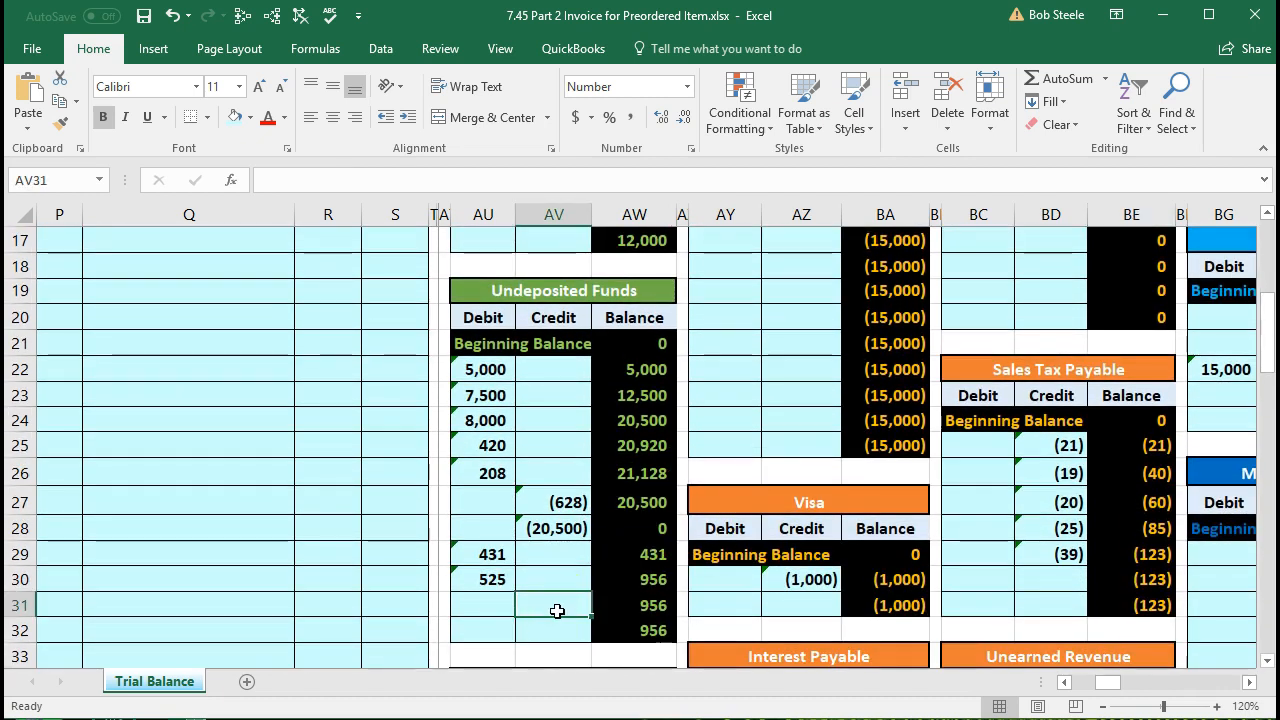
scroll(557, 610, "up", 3)
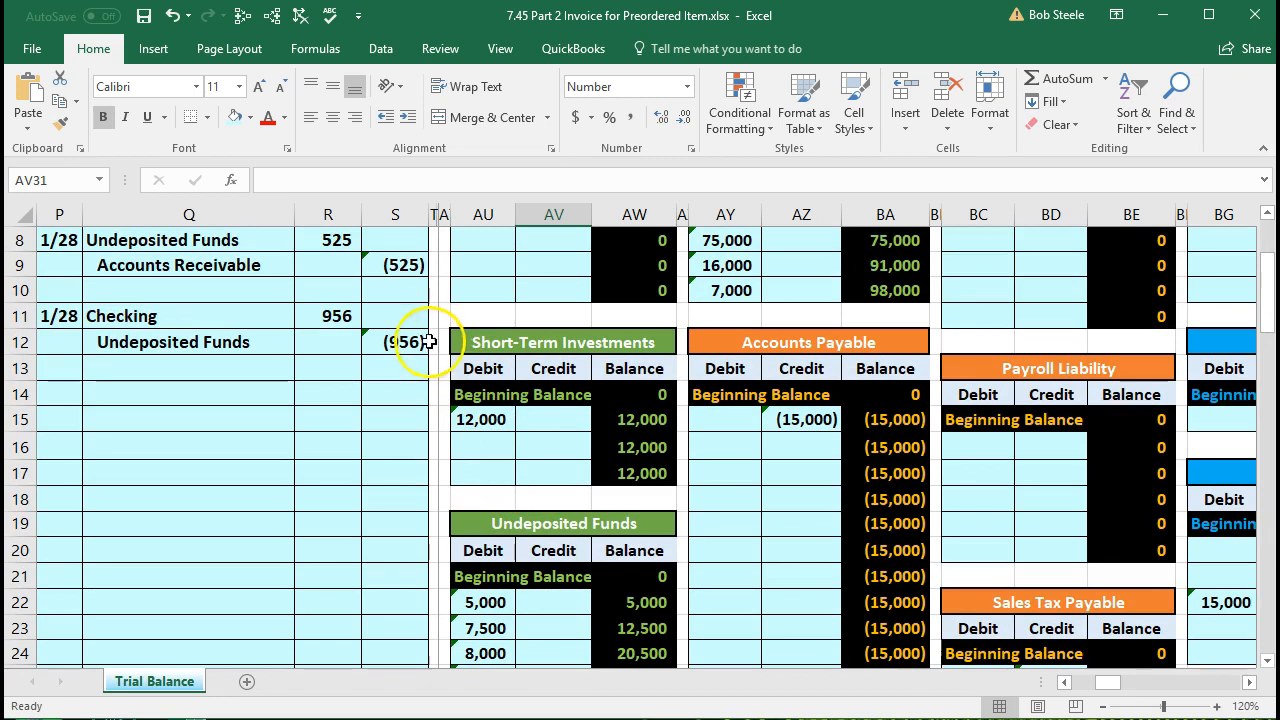
scroll(634, 531, "down", 2)
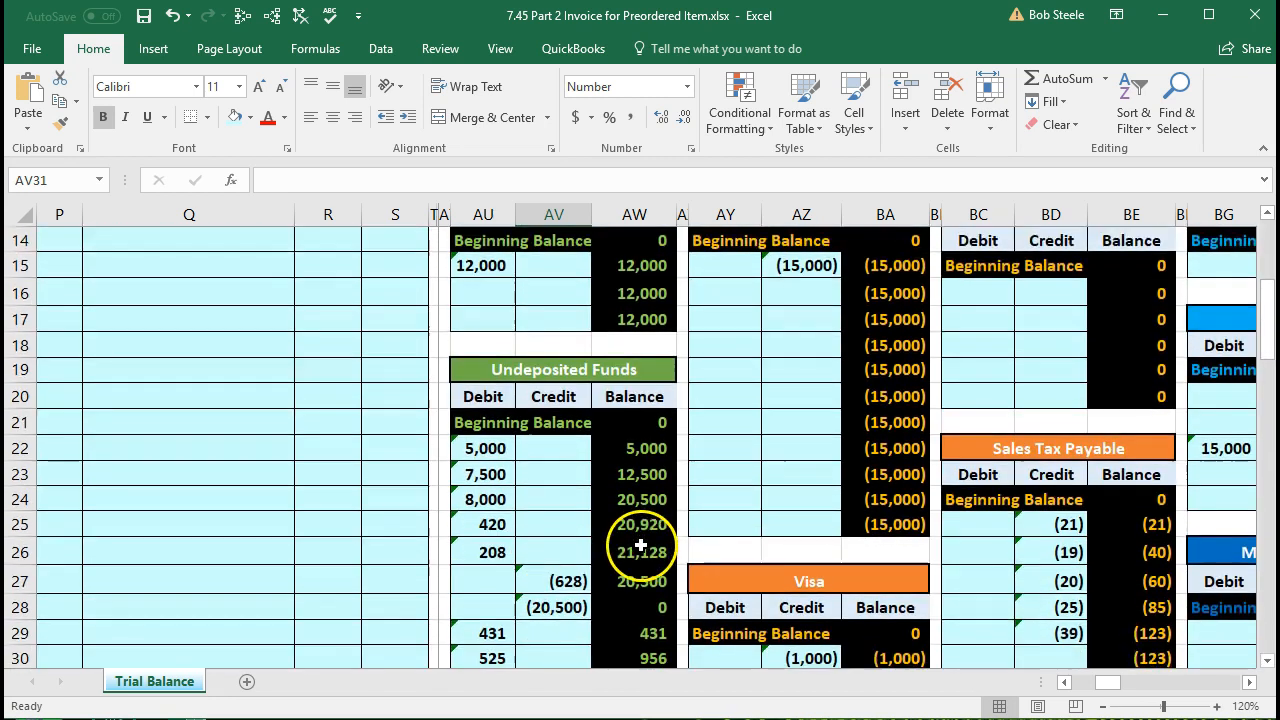
scroll(640, 545, "down", 2)
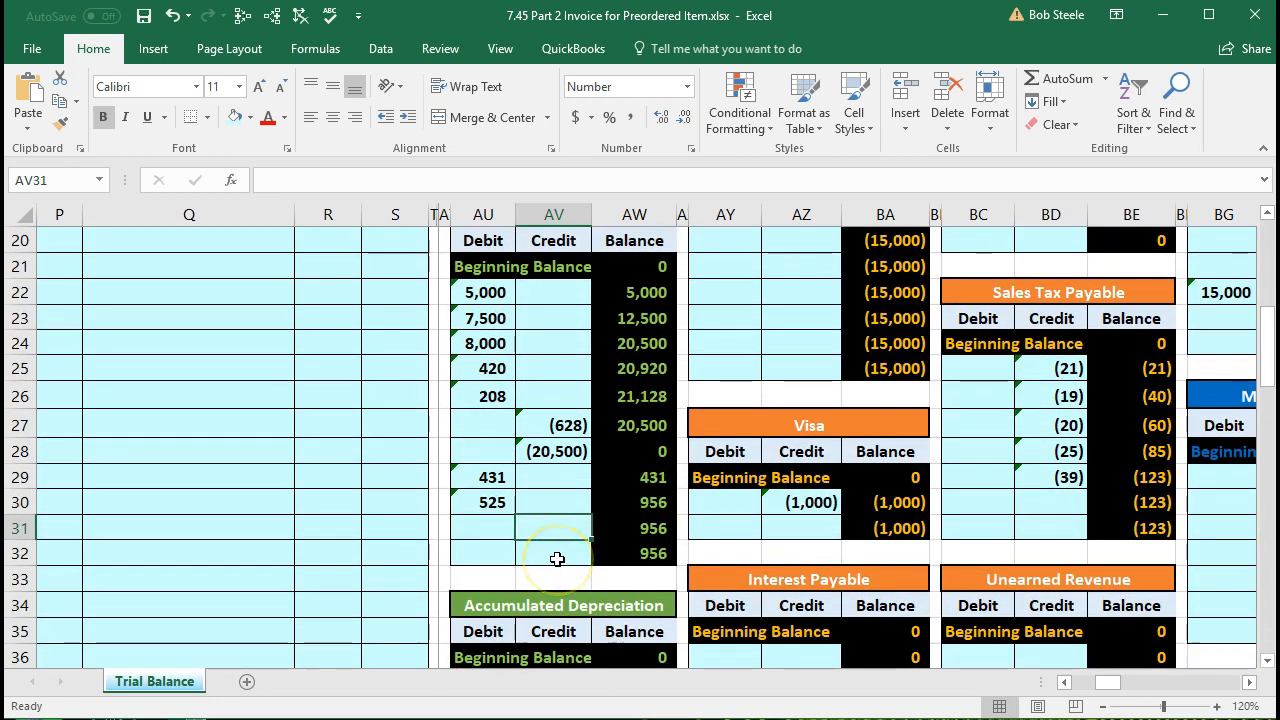
type("=")
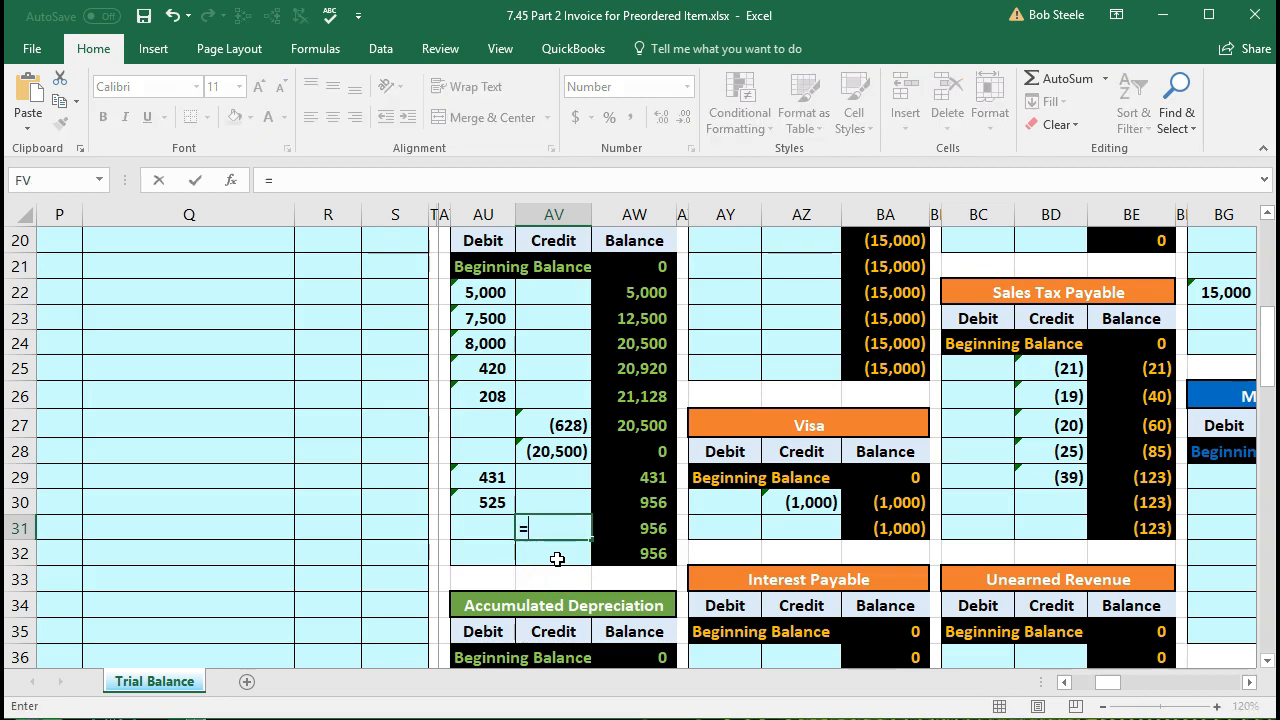
scroll(412, 507, "up", 3)
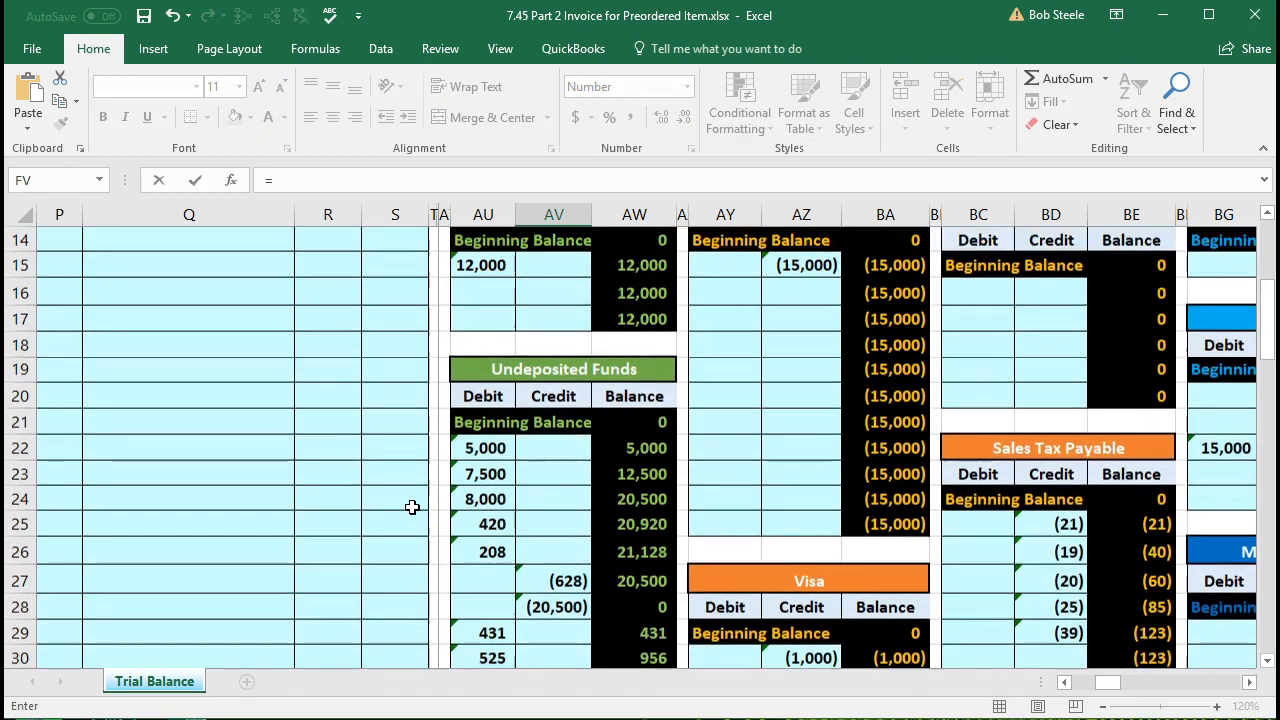
left_click(401, 270)
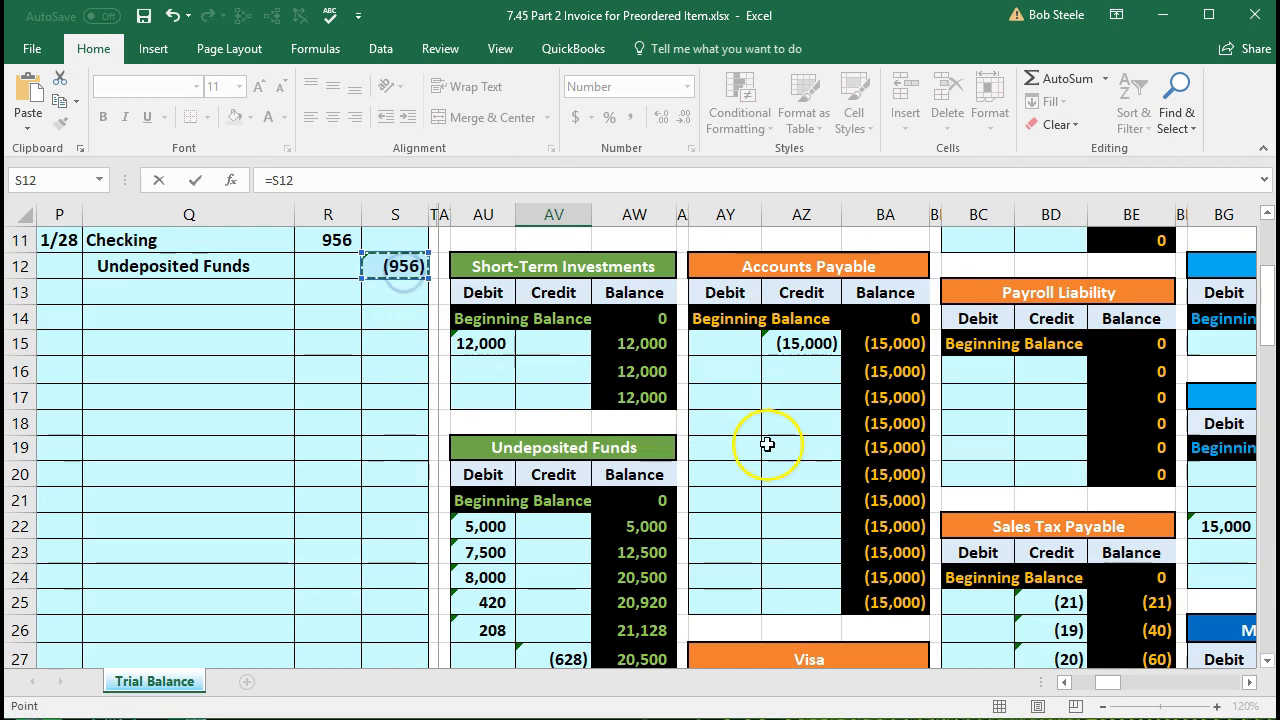
key("Return")
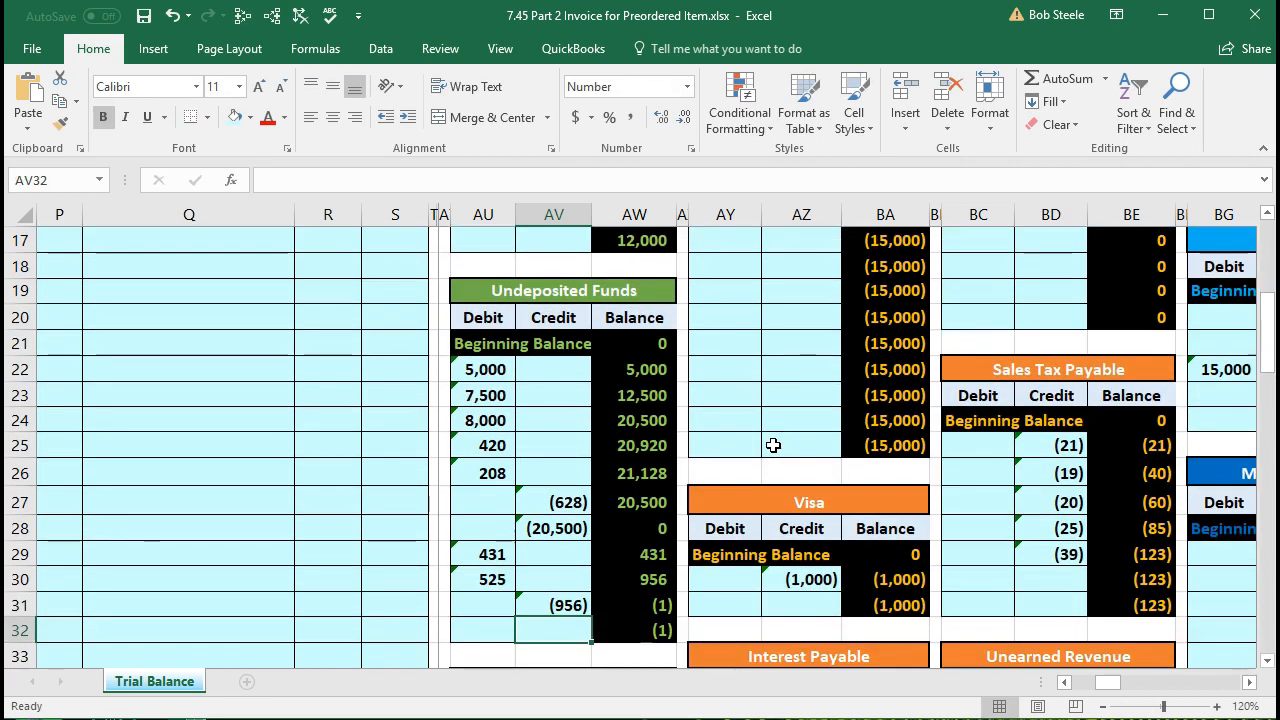
Step: Check the Undeposited Funds ledger's running balance in AW31 against the credit just posted in AV31
scroll(771, 443, "down", 1)
left_click(650, 502)
left_click(649, 530)
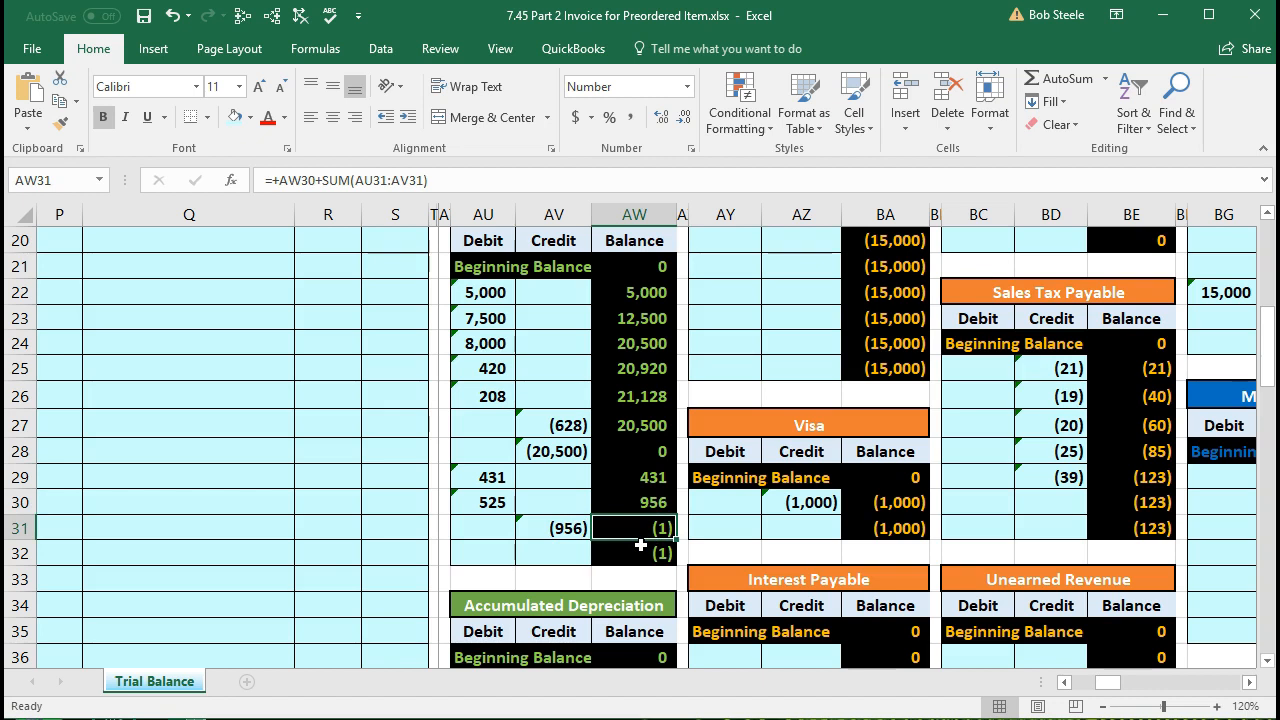
left_click(551, 535)
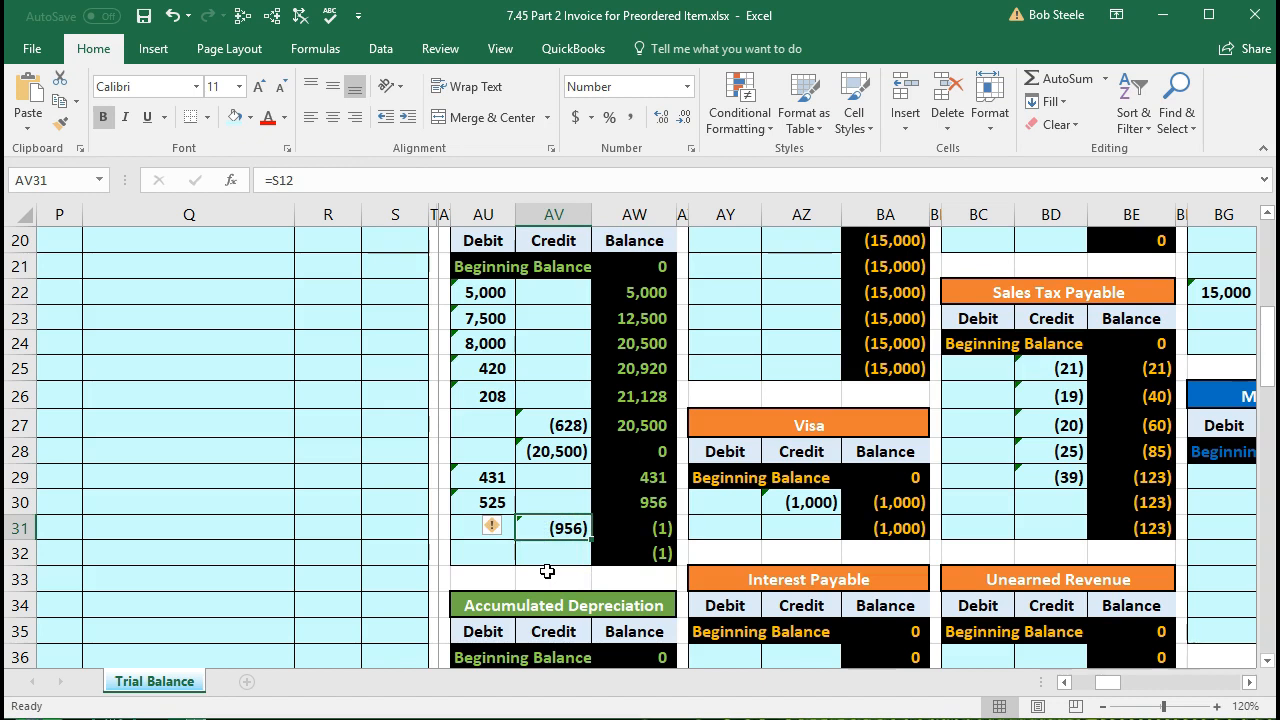
Step: Check the Undeposited Funds amount on the trial balance in AK10 after the posting
key("Left")
key("Left")
key("Left")
key("Left")
key("Left")
key("Left")
key("Left")
key("Left")
key("Left")
key("Left")
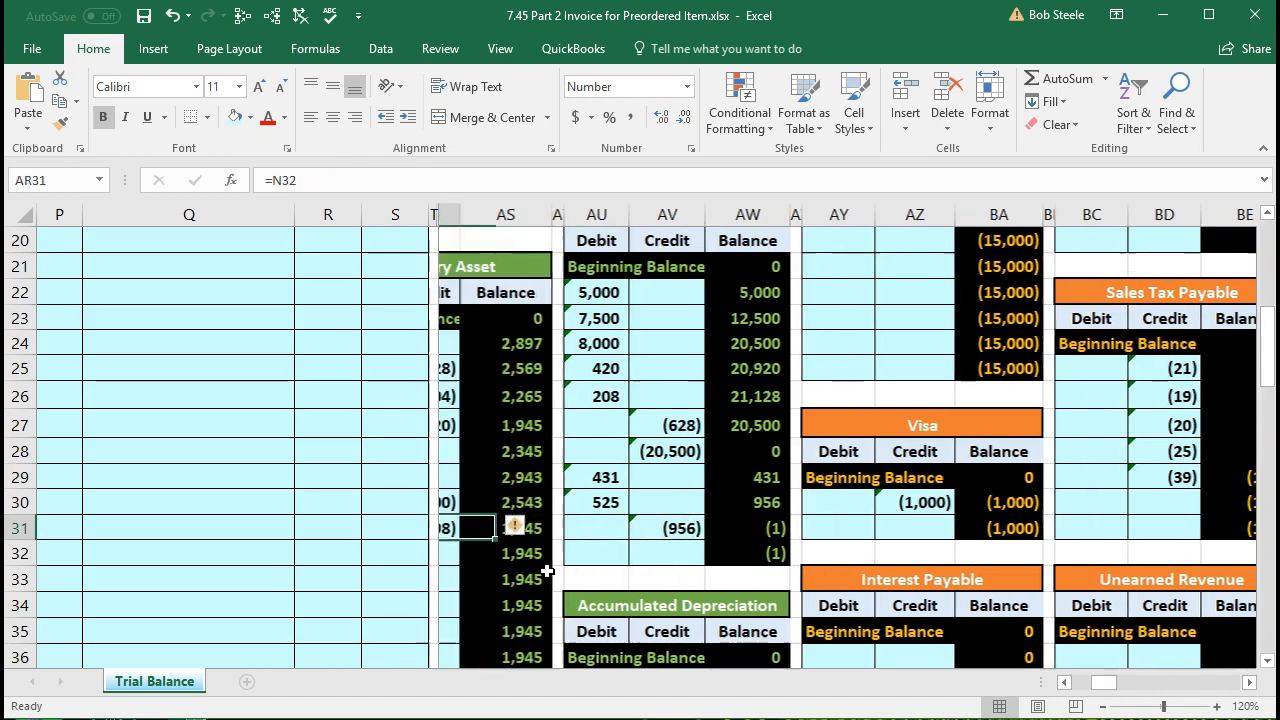
key("Left")
key("Left")
key("Left")
key("Left")
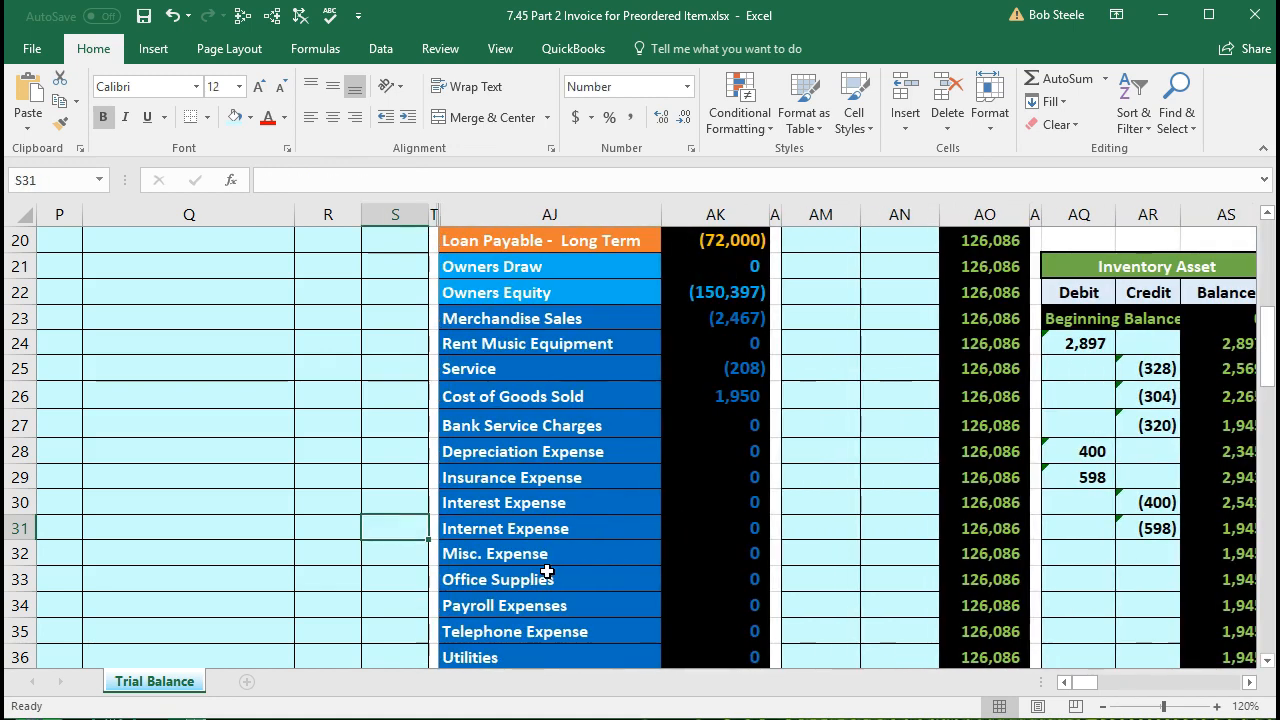
scroll(547, 571, "up", 3)
scroll(547, 571, "up", 3)
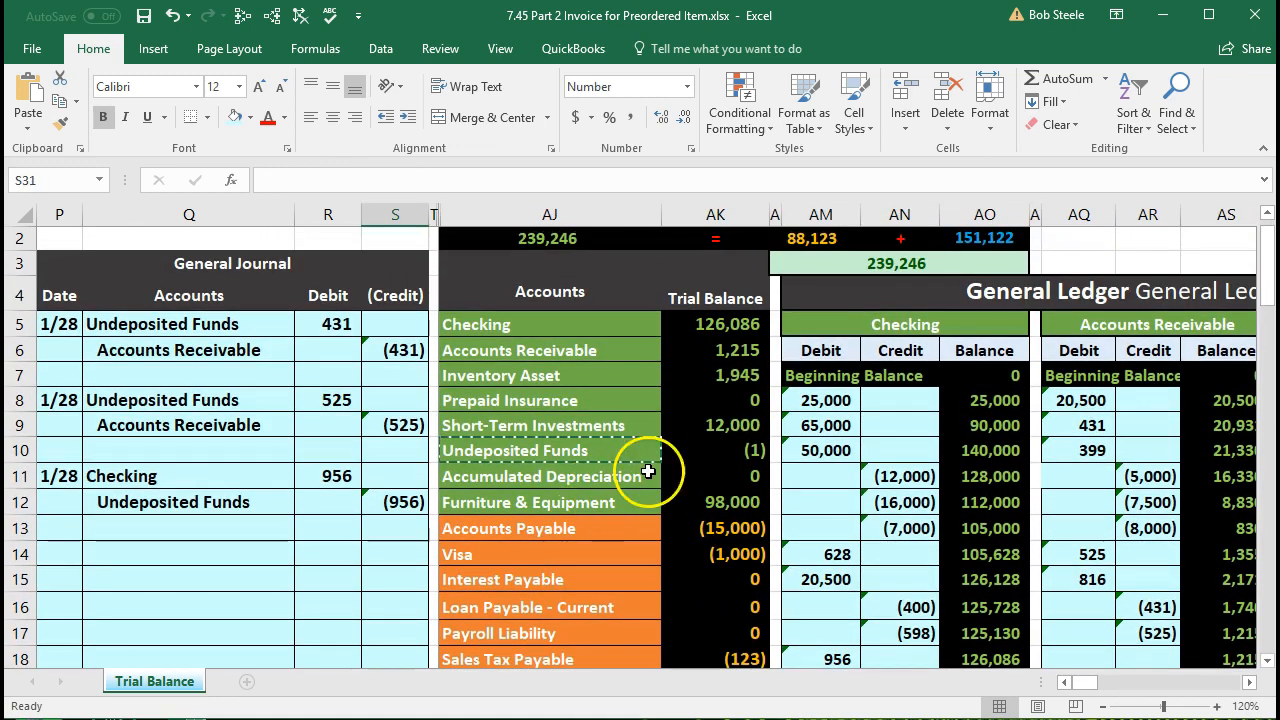
left_click(694, 452)
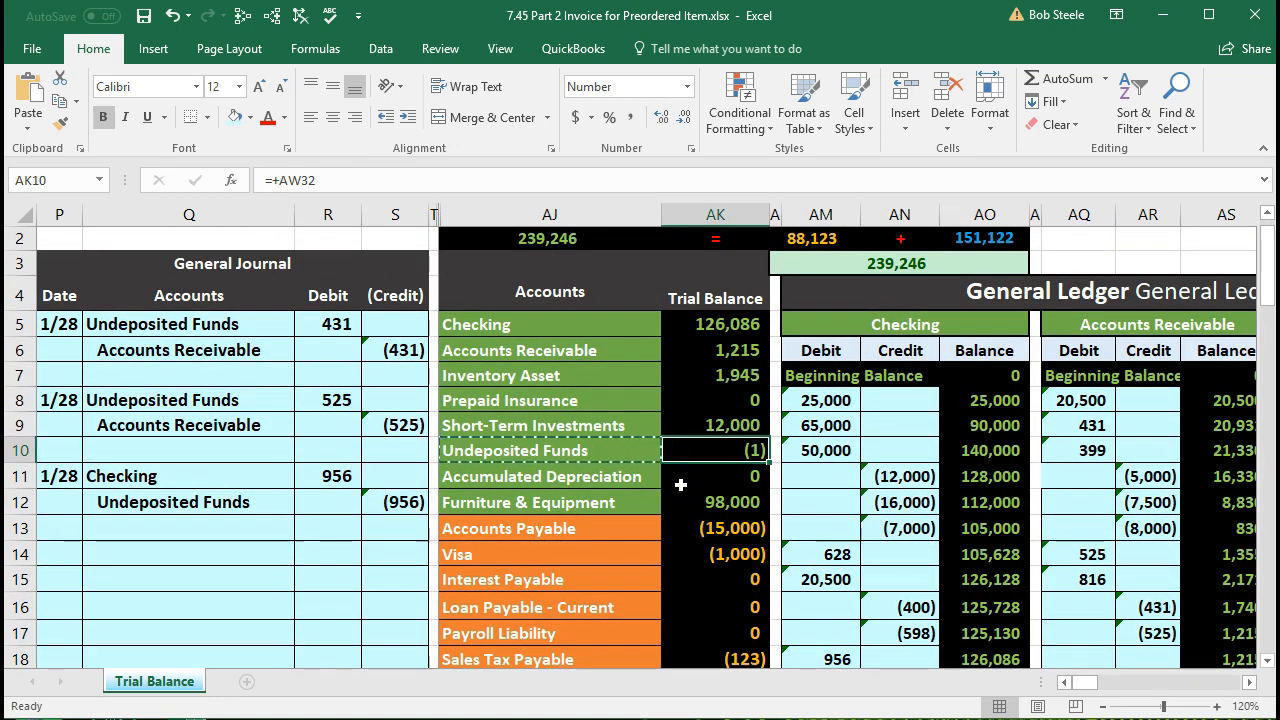
Step: Check the trial balance's debits-minus-credits total in AK38 and review the Net Income formula in AK39, starting from Merchandise Sales
scroll(680, 485, "down", 8)
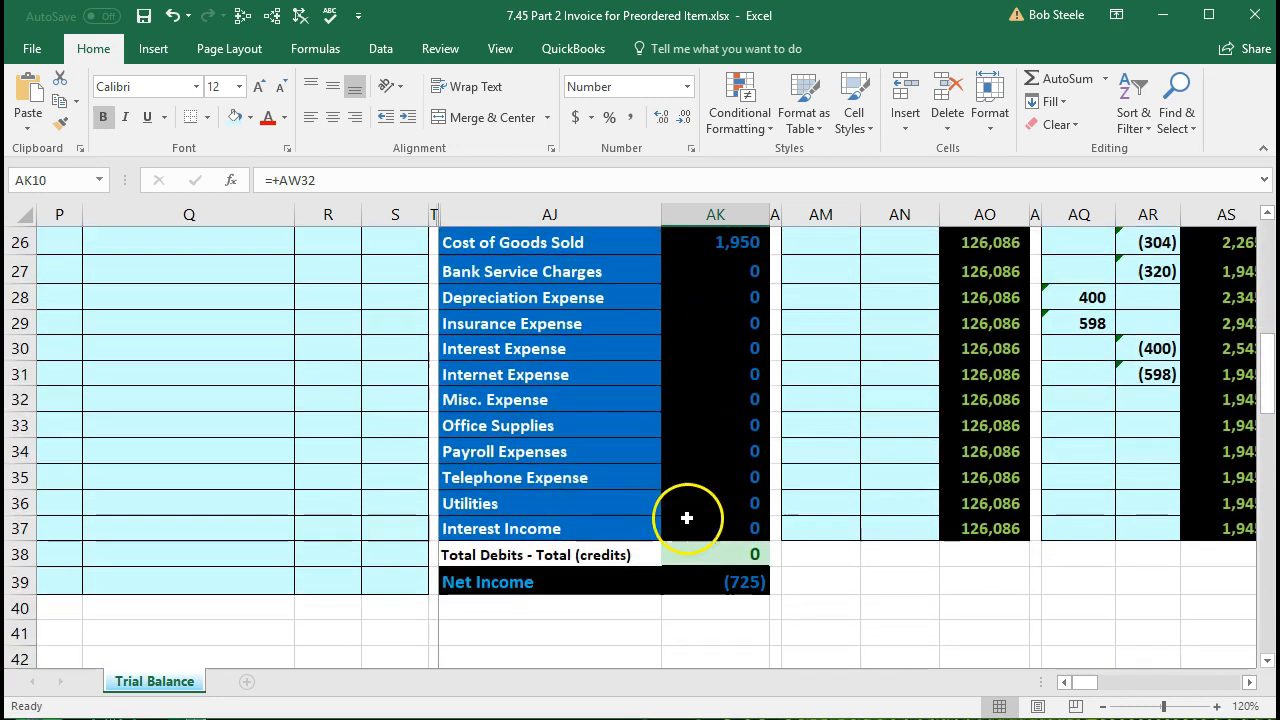
left_click(687, 550)
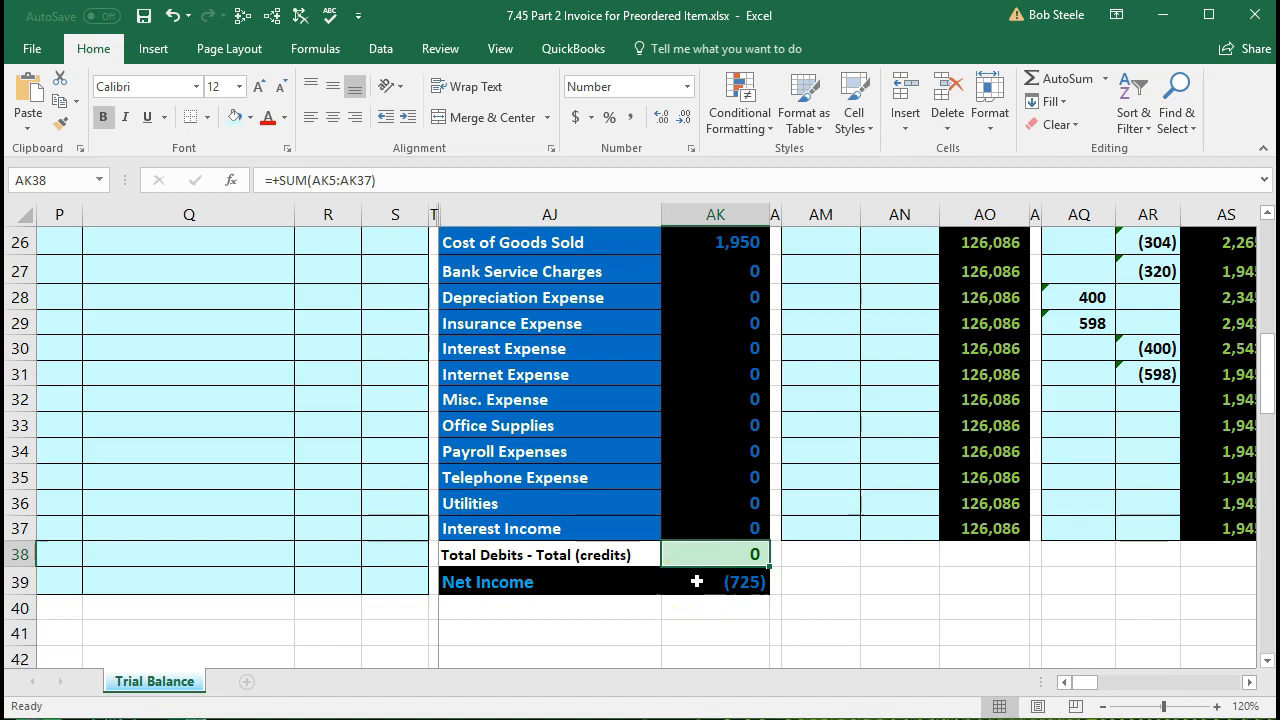
double_click(697, 581)
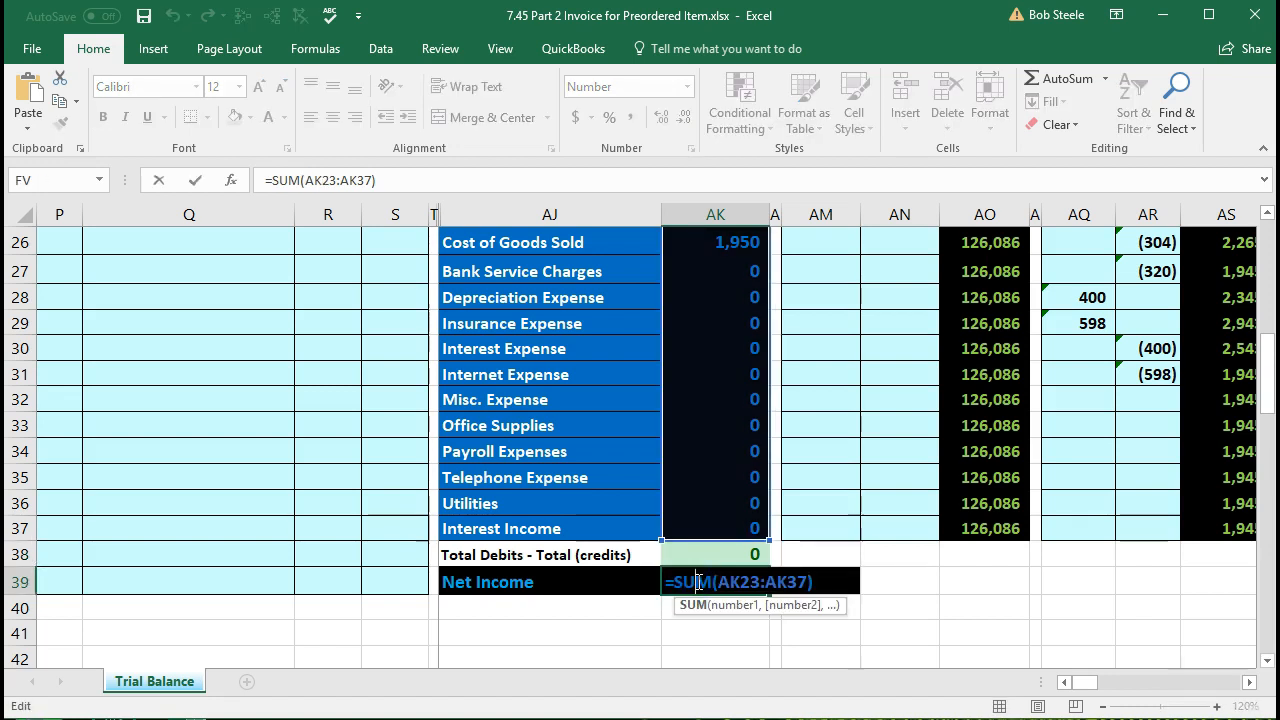
key("Return")
scroll(697, 581, "up", 4)
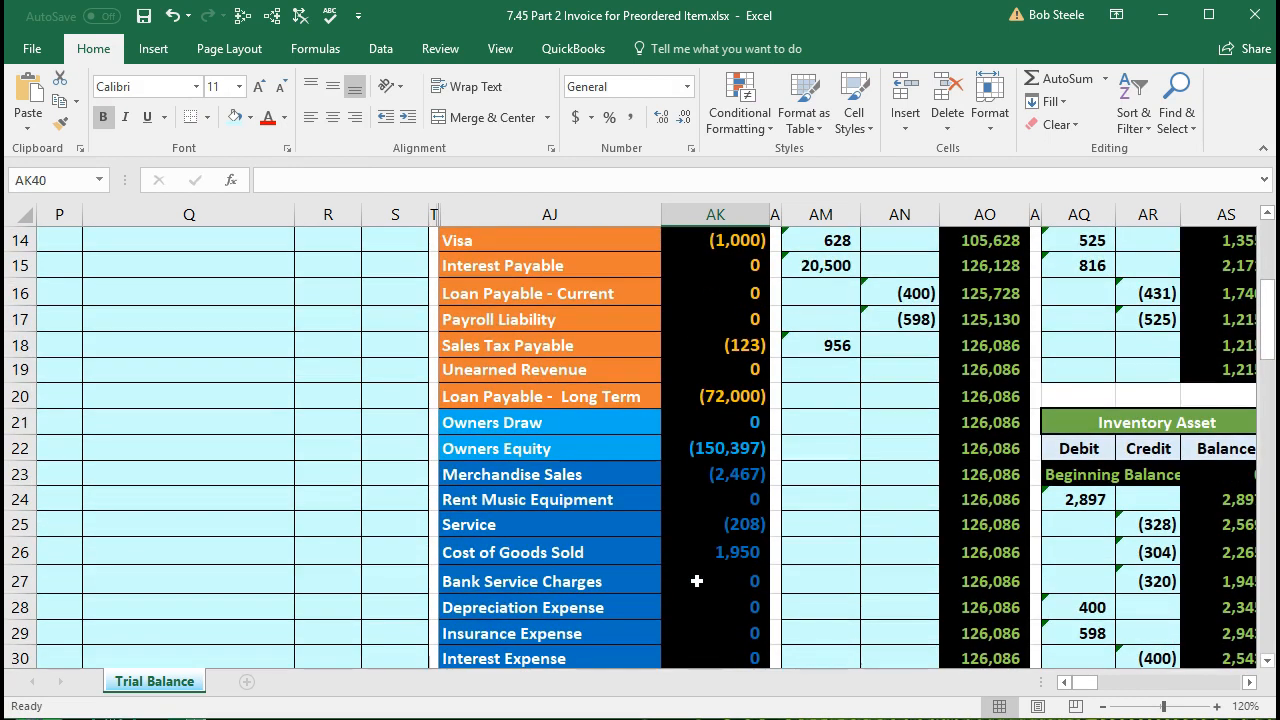
left_click(679, 482)
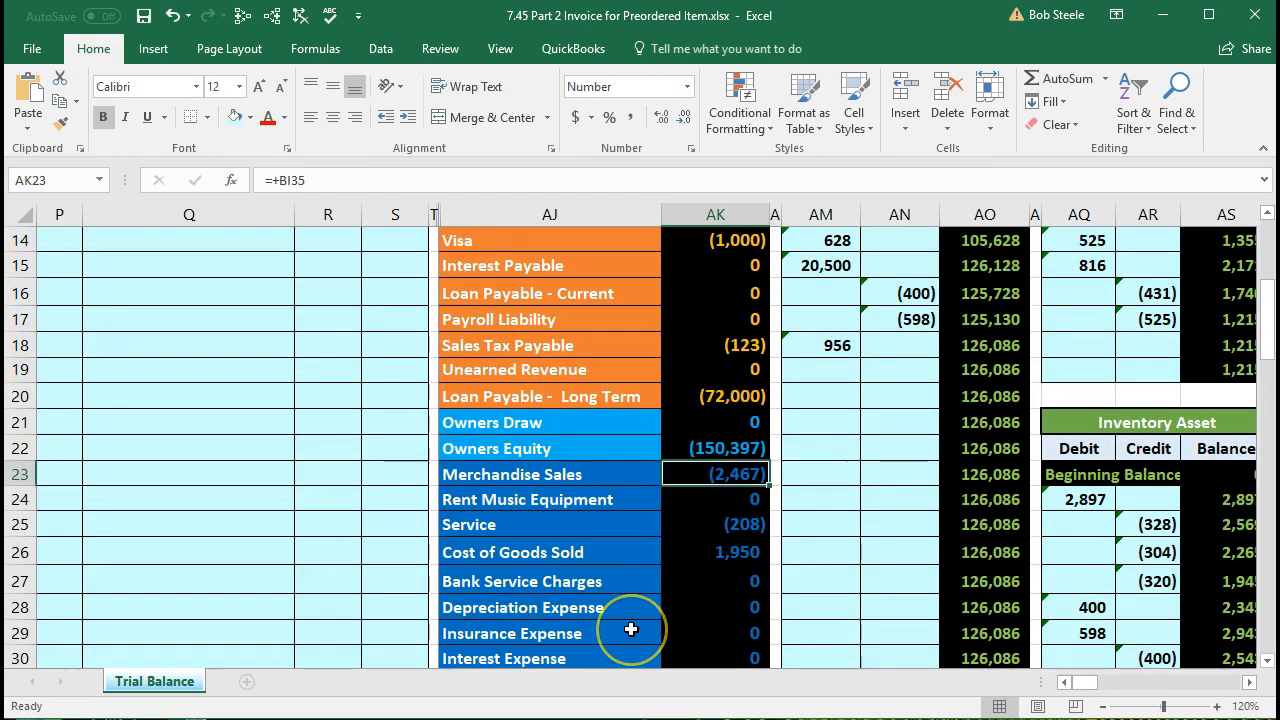
Step: Trace the dependents of the Checking, Accounts Receivable and Undeposited Funds trial balance amounts in AK5, AK6 and AK10
scroll(640, 618, "up", 3)
scroll(631, 628, "up", 1)
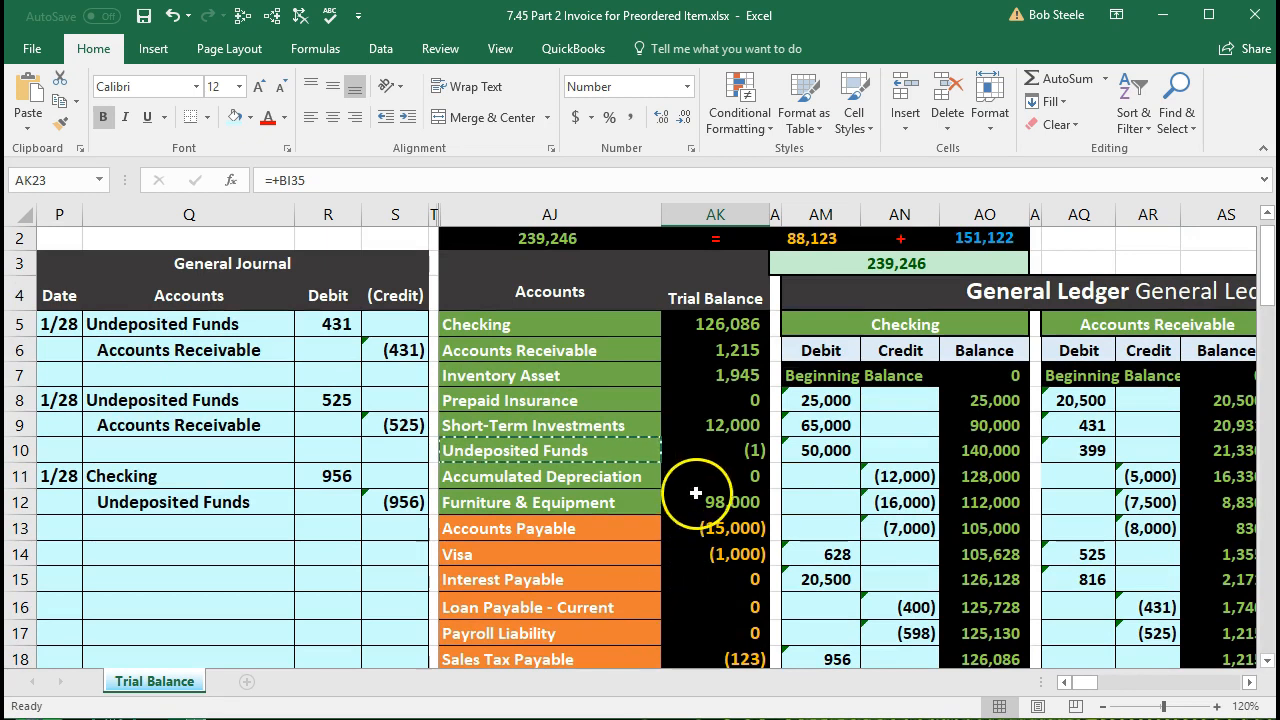
left_click(711, 330)
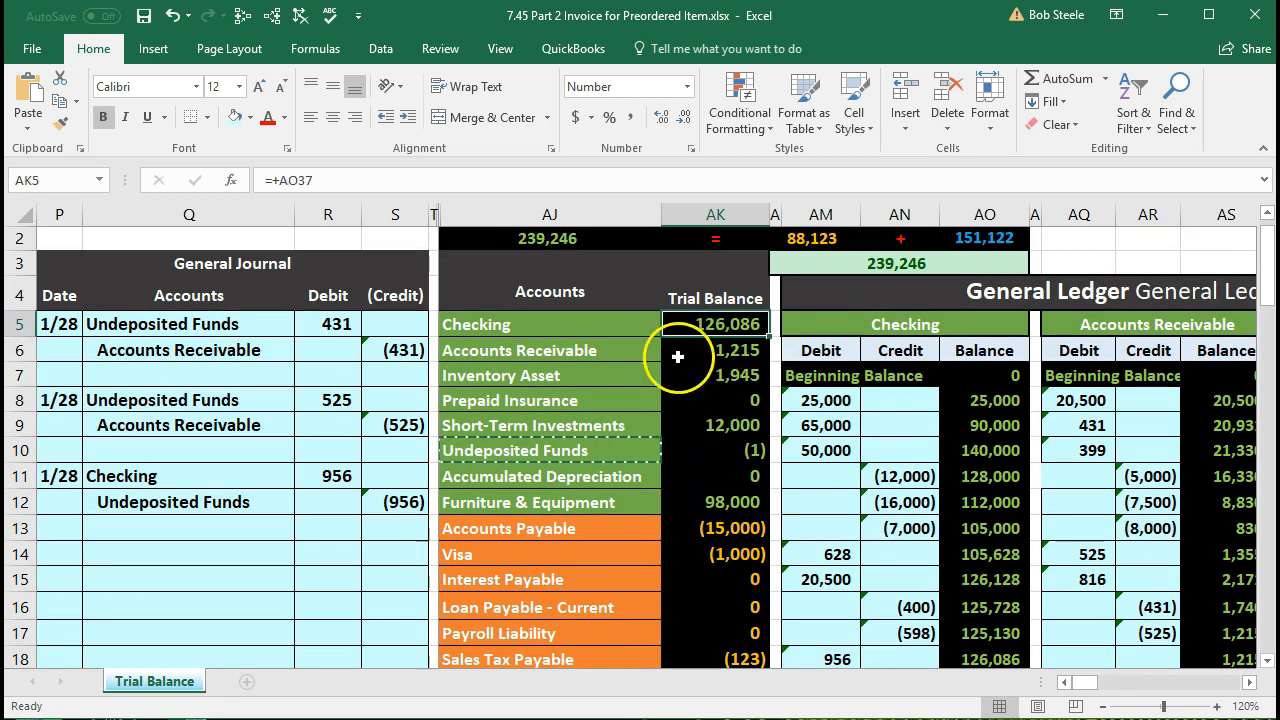
left_click(271, 15)
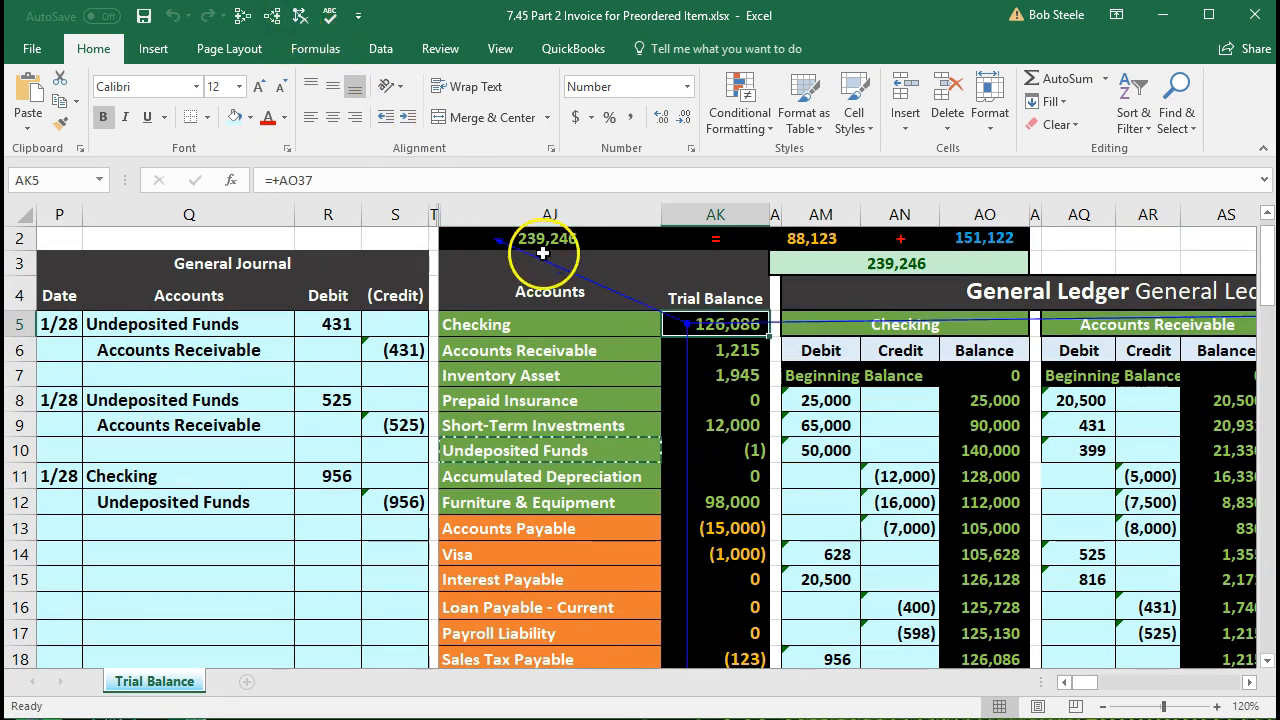
left_click(700, 350)
left_click(271, 15)
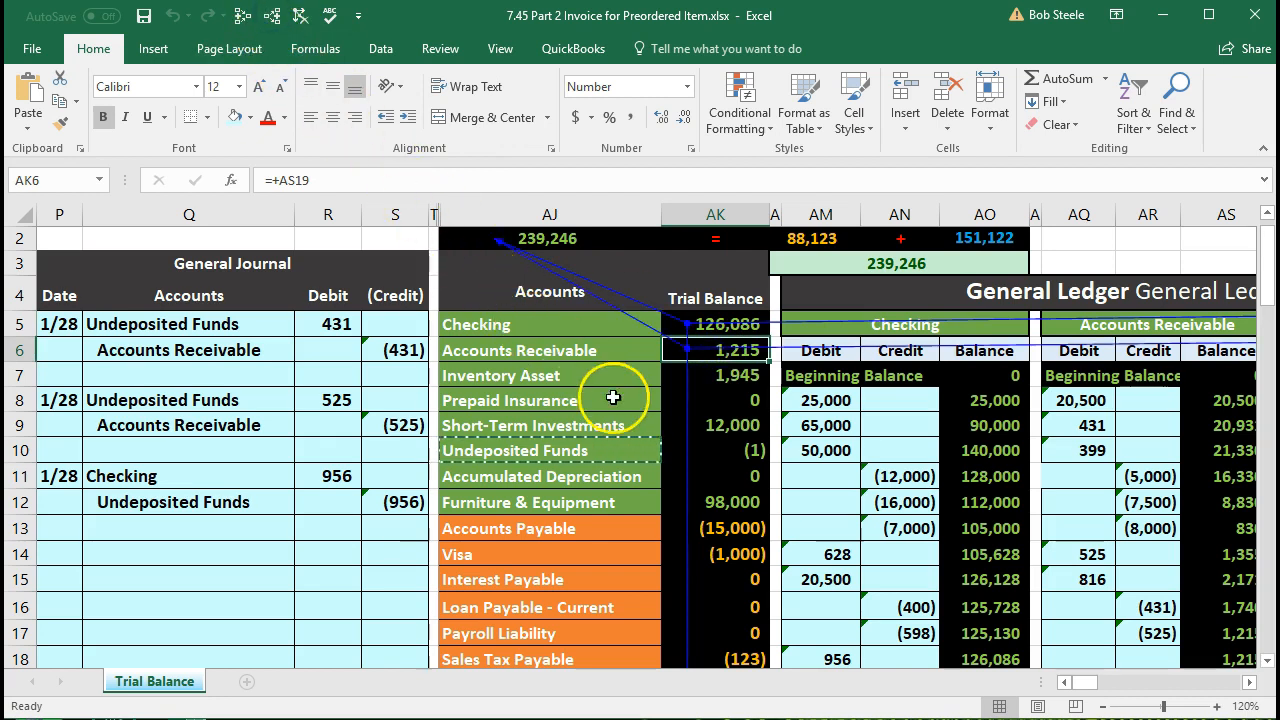
left_click(714, 447)
left_click(272, 15)
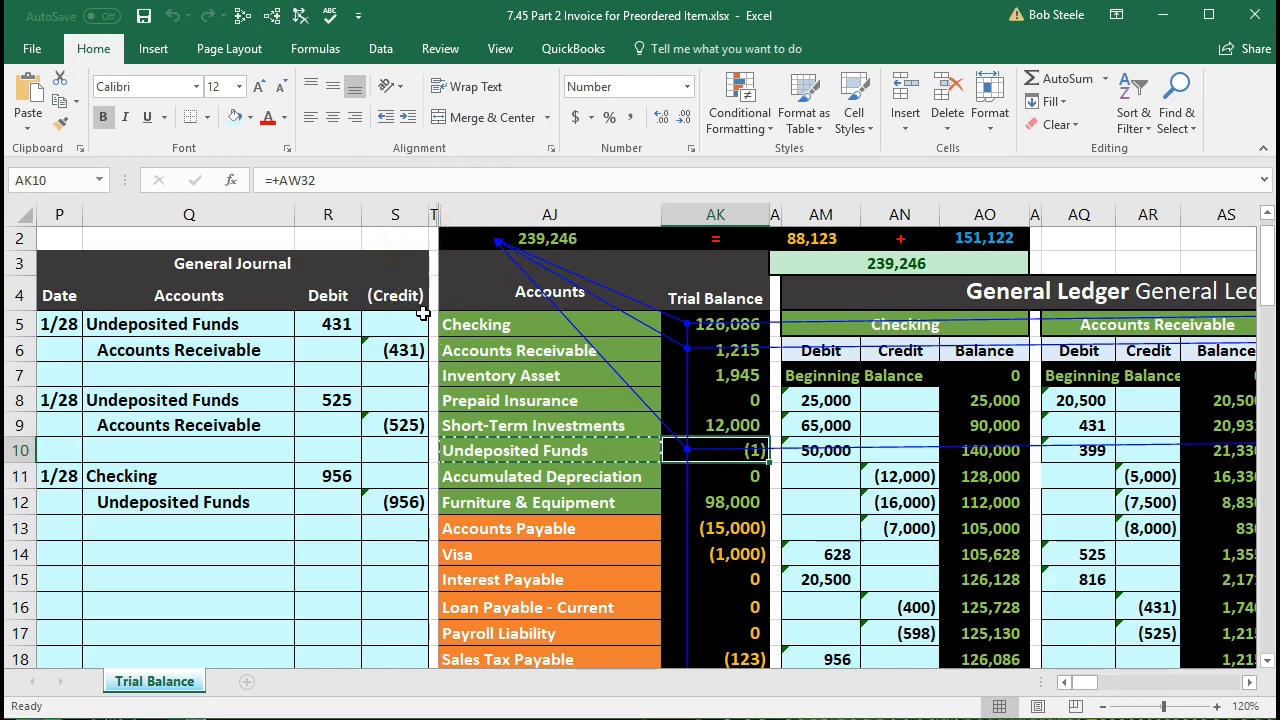
Step: Follow the trace arrows to the balance sheet and check the Cash, Accounts Receivable and Undeposited Funds amounts in BX4, BX5 and BX9
key("Right")
key("Right")
key("Right")
key("Right")
key("Right")
key("Right")
key("Right")
key("Right")
key("Right")
key("Right")
key("Right")
key("Right")
key("Right")
key("Right")
key("Right")
key("Right")
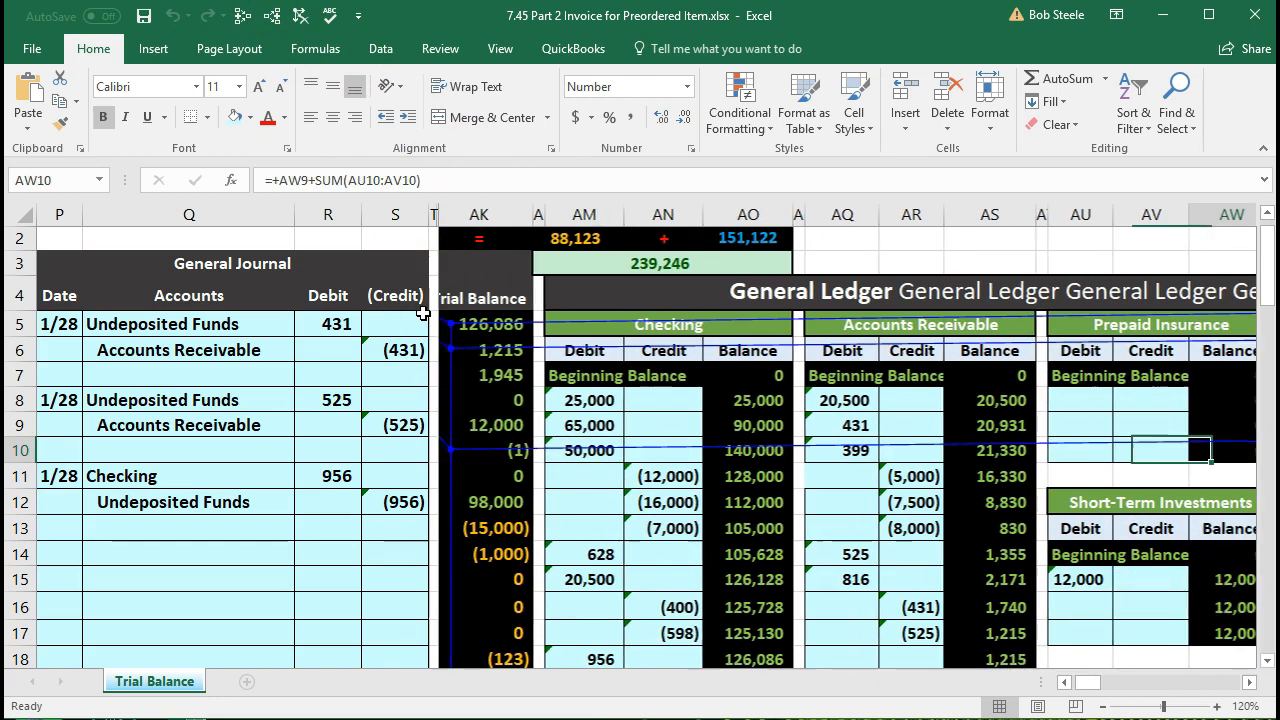
key("Right")
key("Right")
key("Right")
key("Right")
key("Right")
key("Right")
key("Right")
key("Right")
key("Right")
key("Right")
key("Right")
key("Right")
key("Right")
key("Right")
key("Right")
key("Right")
key("Right")
key("Right")
key("Right")
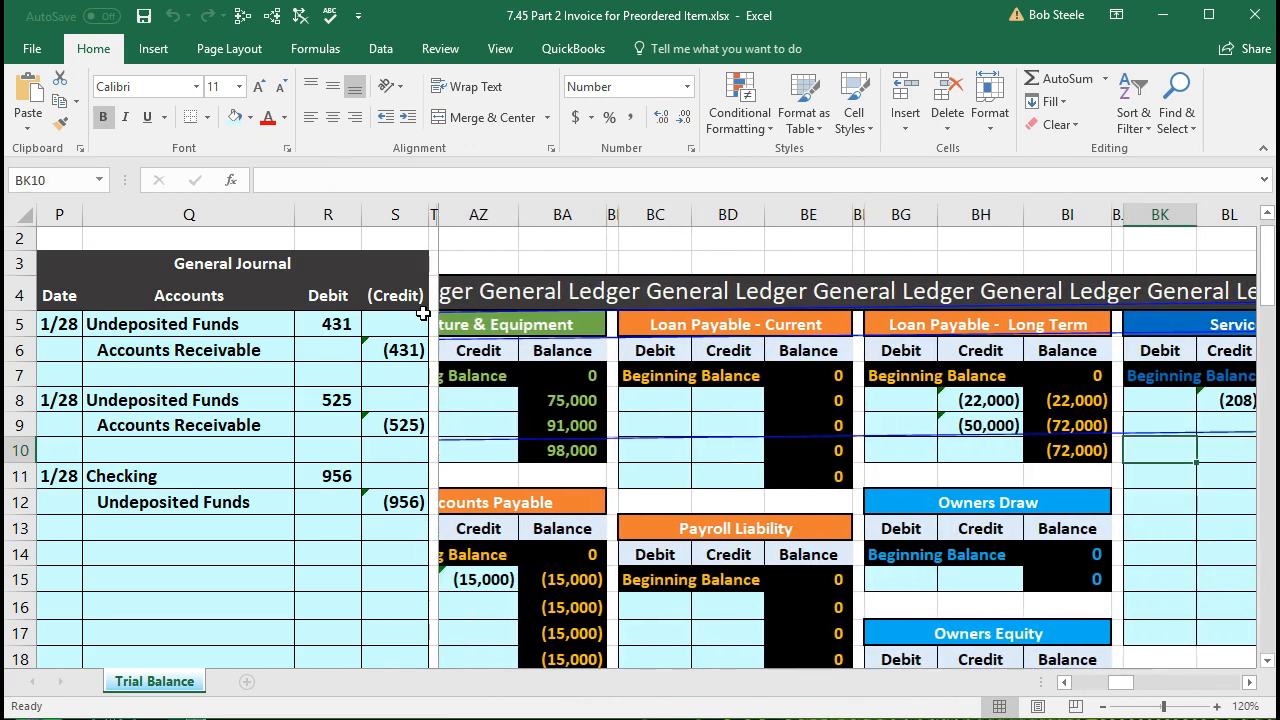
key("Right")
key("Right")
key("Right")
key("Right")
key("Right")
key("Right")
key("Right")
key("Right")
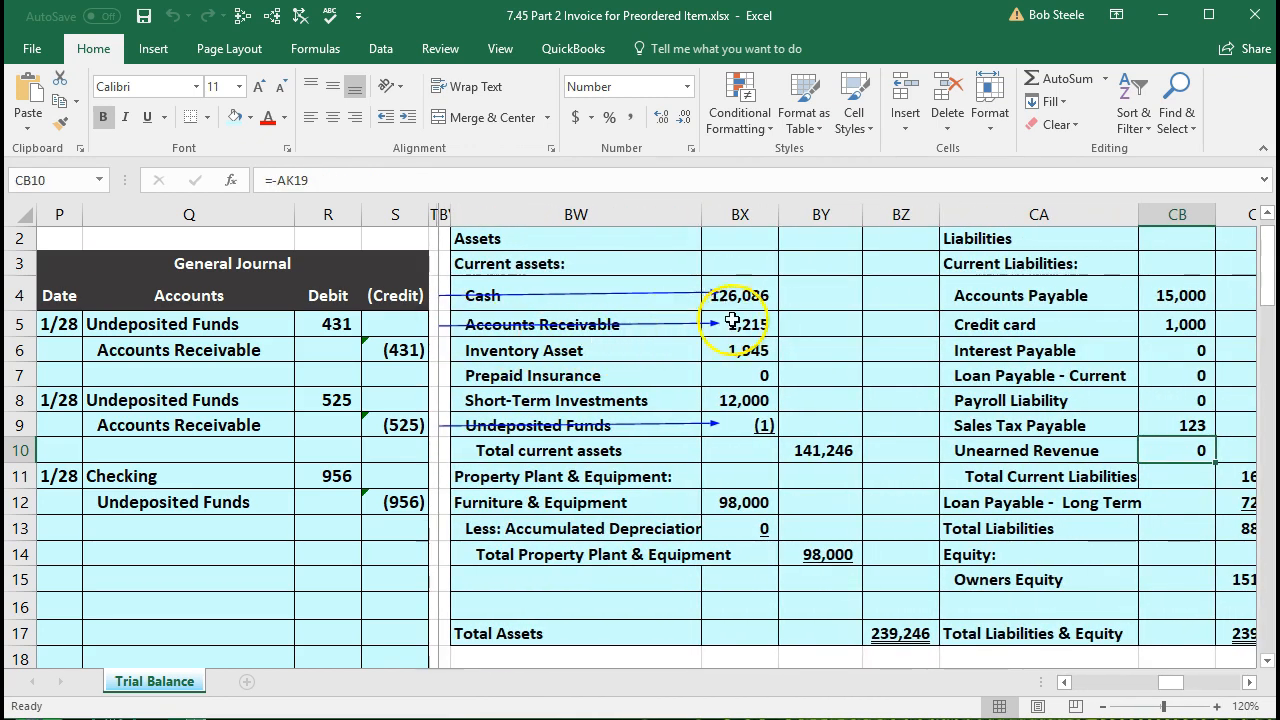
left_click(755, 295)
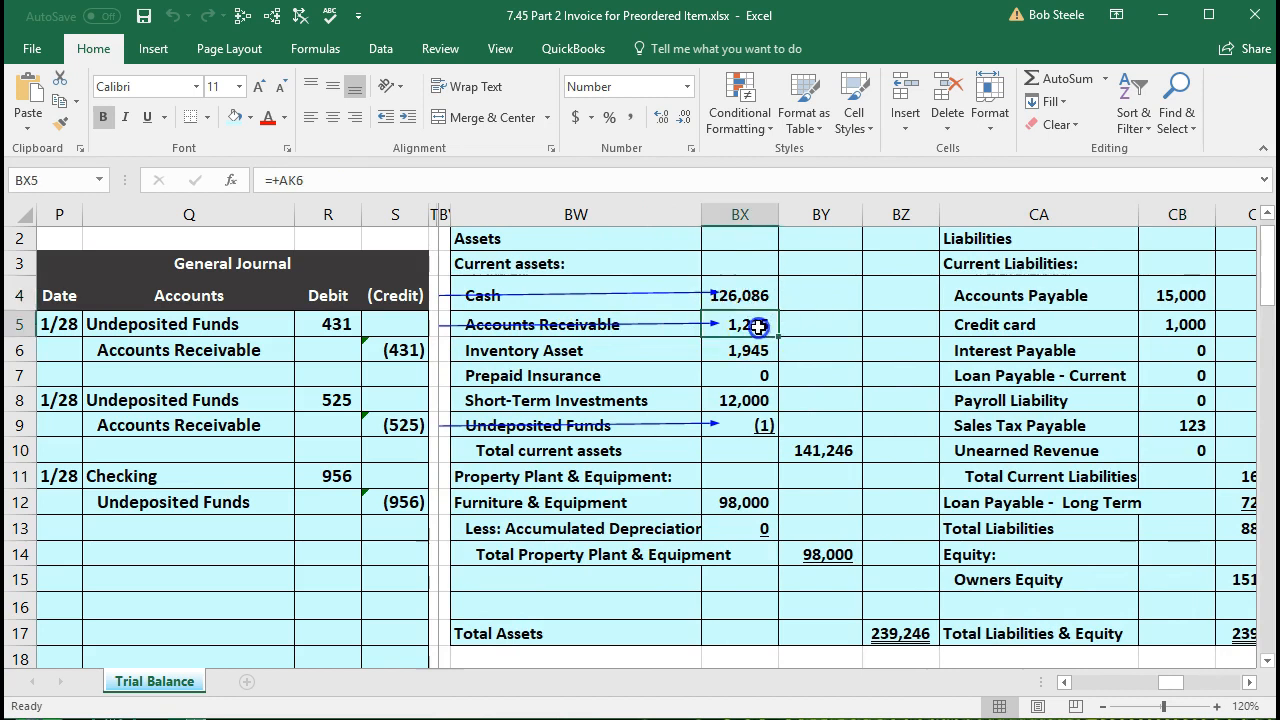
left_click(771, 426)
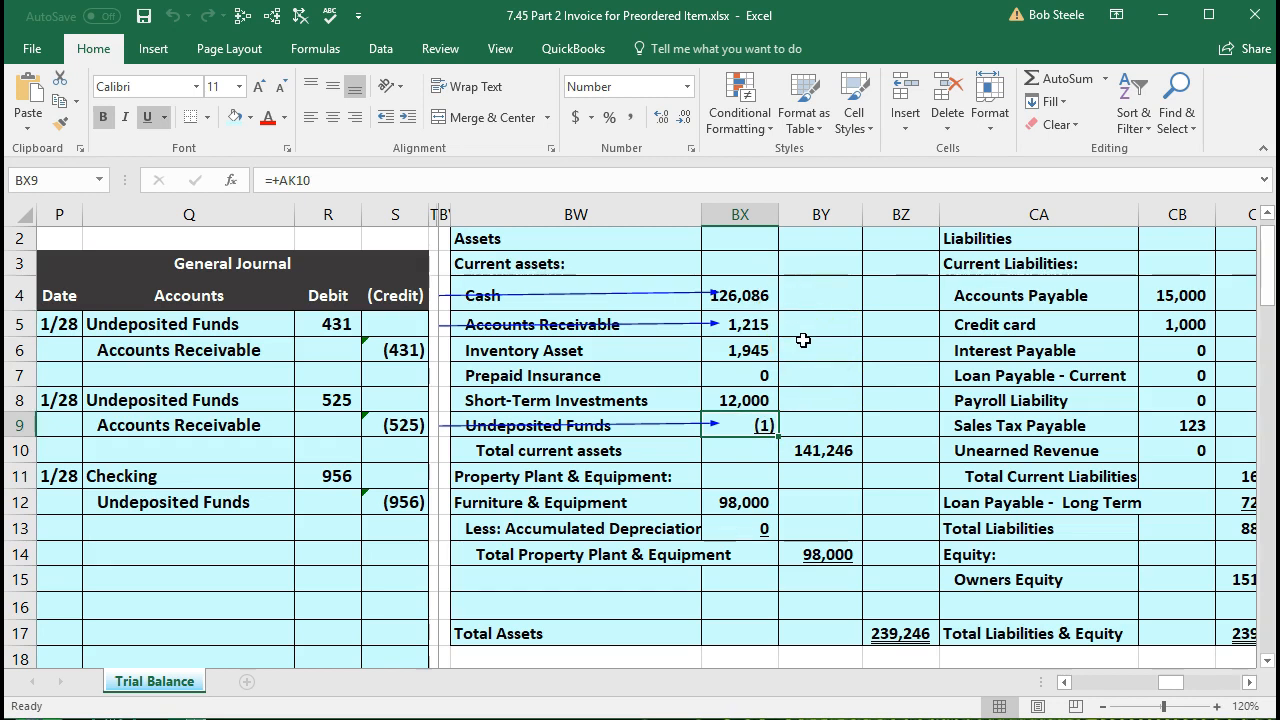
Step: Compare Total Assets in BZ17 with Total Liabilities & Equity in CC17 on the balance sheet
scroll(803, 340, "down", 1)
left_click(901, 547)
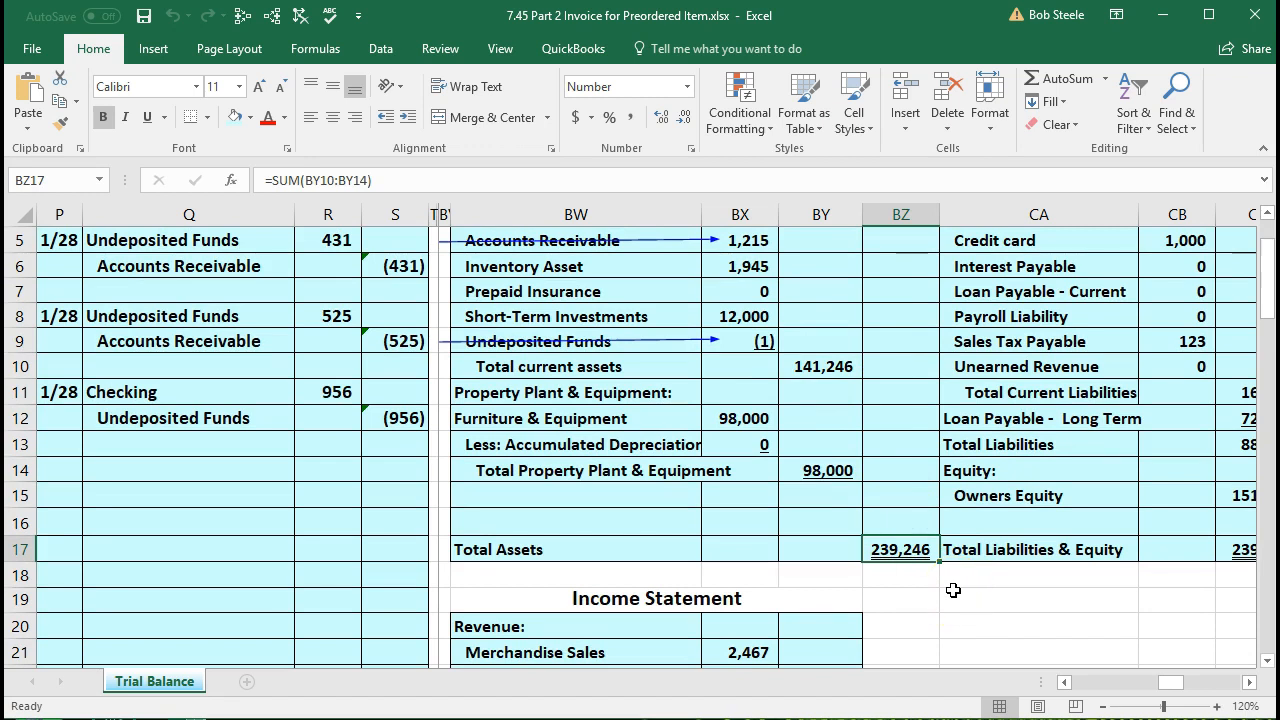
key("Right")
key("Right")
key("Right")
key("Right")
key("Left")
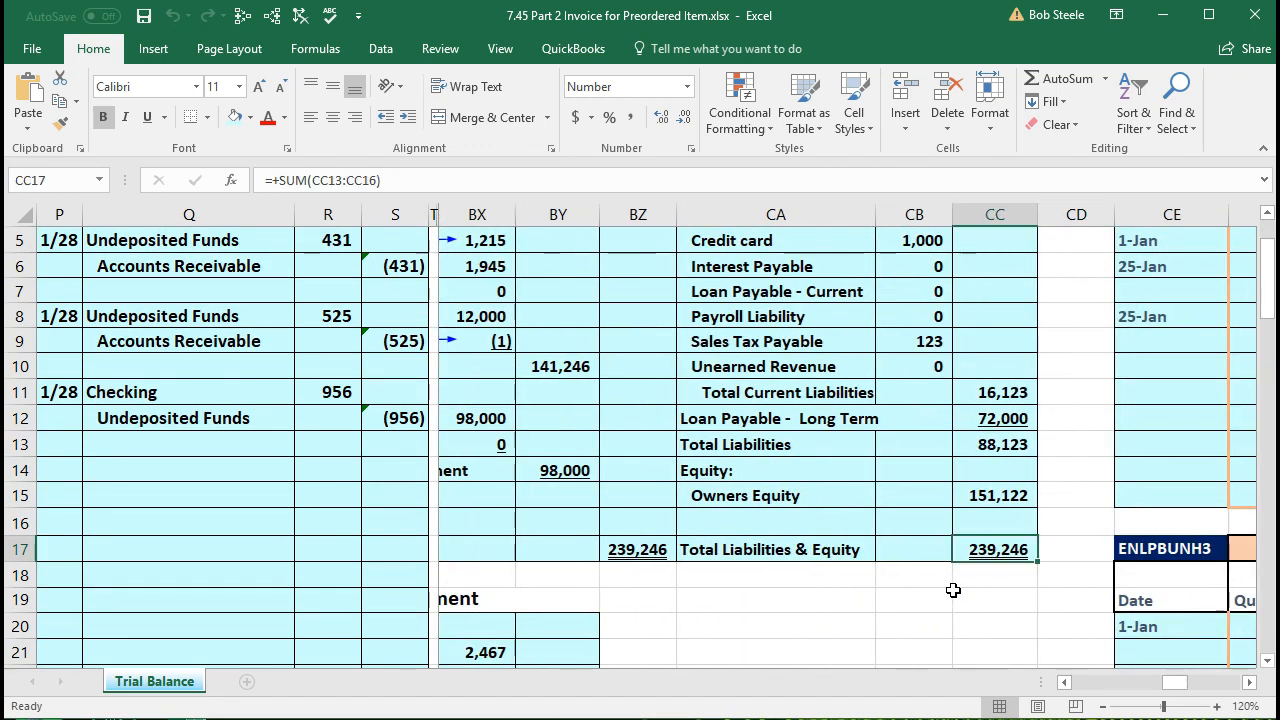
Step: Review the Income Statement below the balance sheet down to Net Income (Loss) in BY42
key("Left")
key("Left")
key("Left")
key("Left")
key("Left")
key("Left")
key("Left")
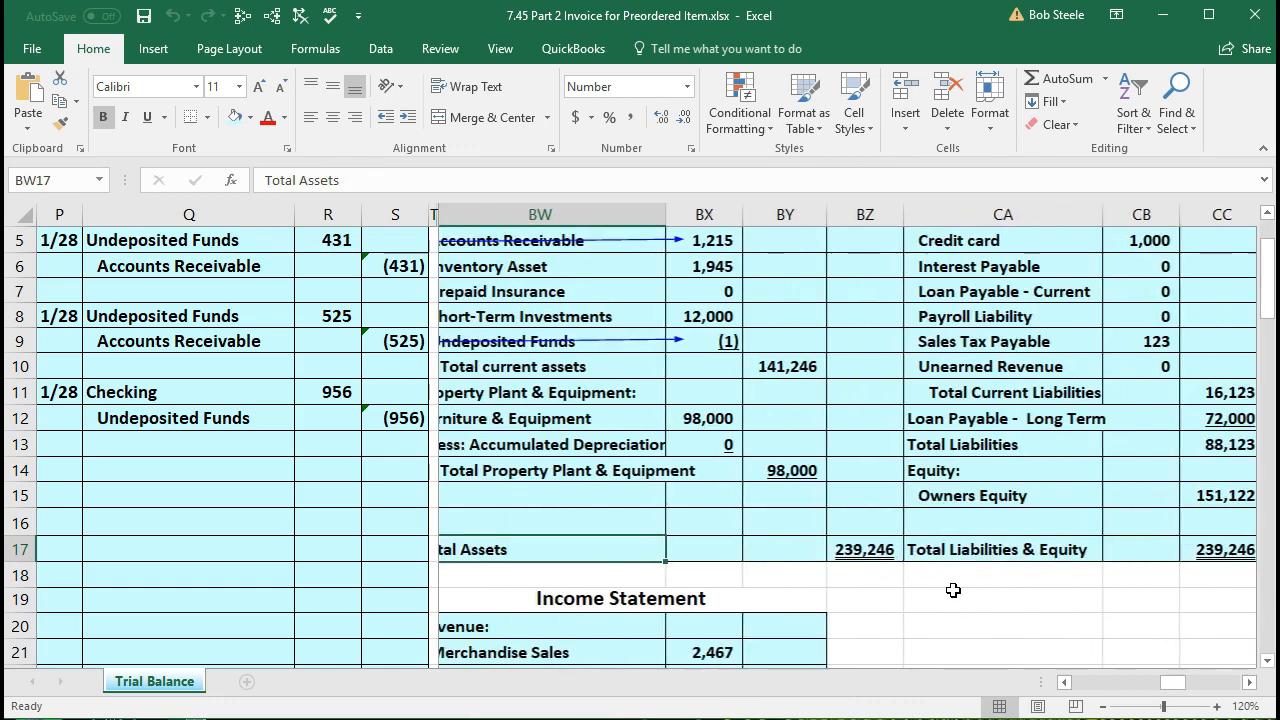
scroll(953, 590, "down", 6)
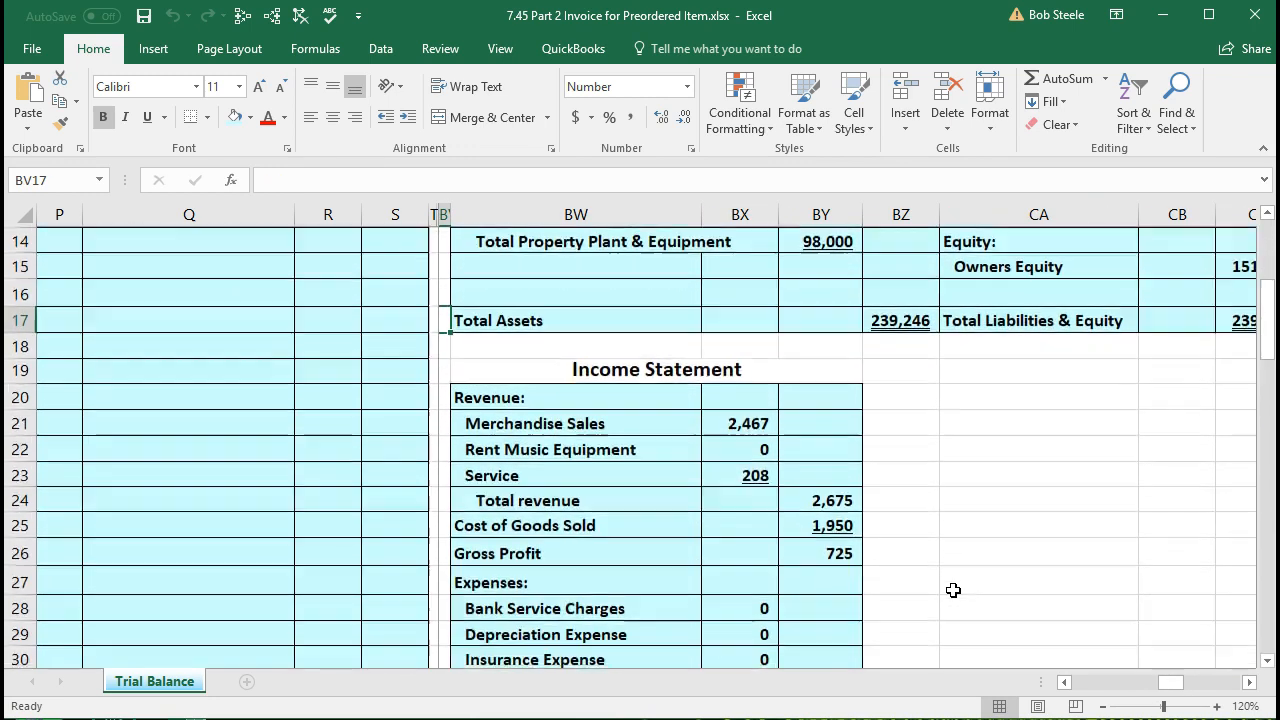
scroll(953, 590, "down", 3)
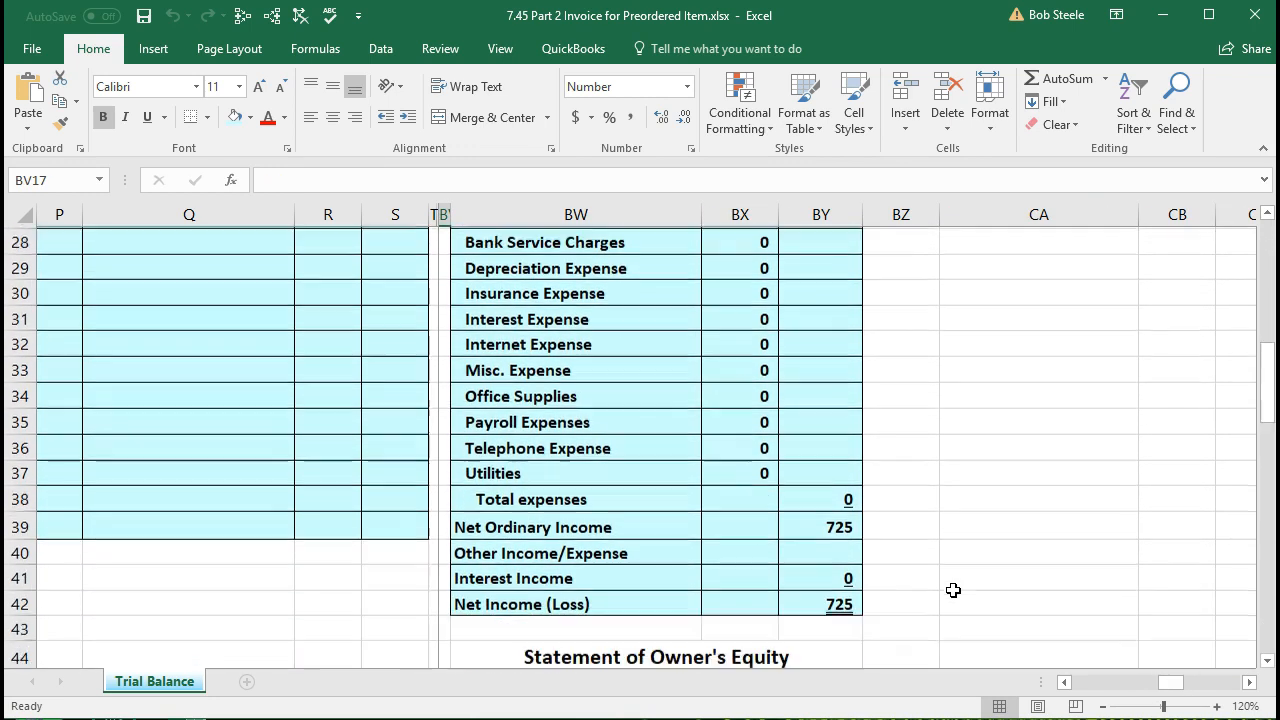
left_click(838, 574)
Step: Check Net Income (Loss) in BX47 and Ending Owner's Equity in BY50 on the Statement of Owner's Equity
scroll(953, 555, "down", 2)
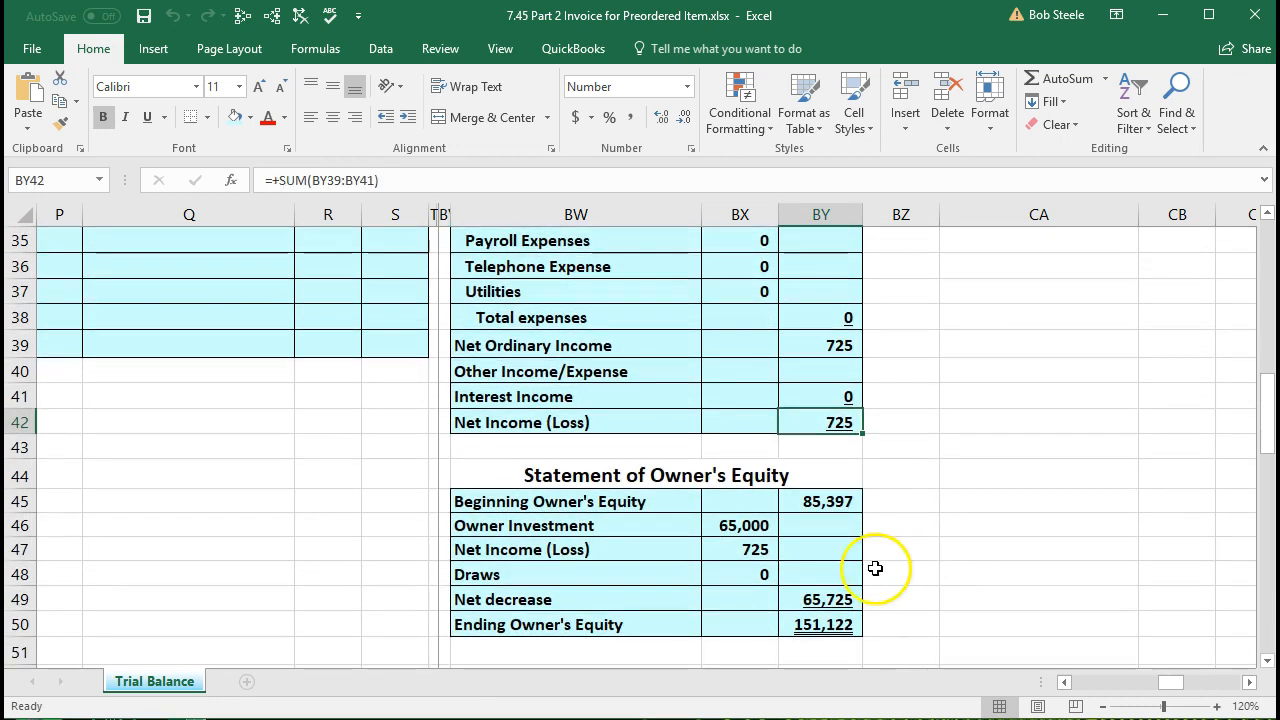
left_click(755, 553)
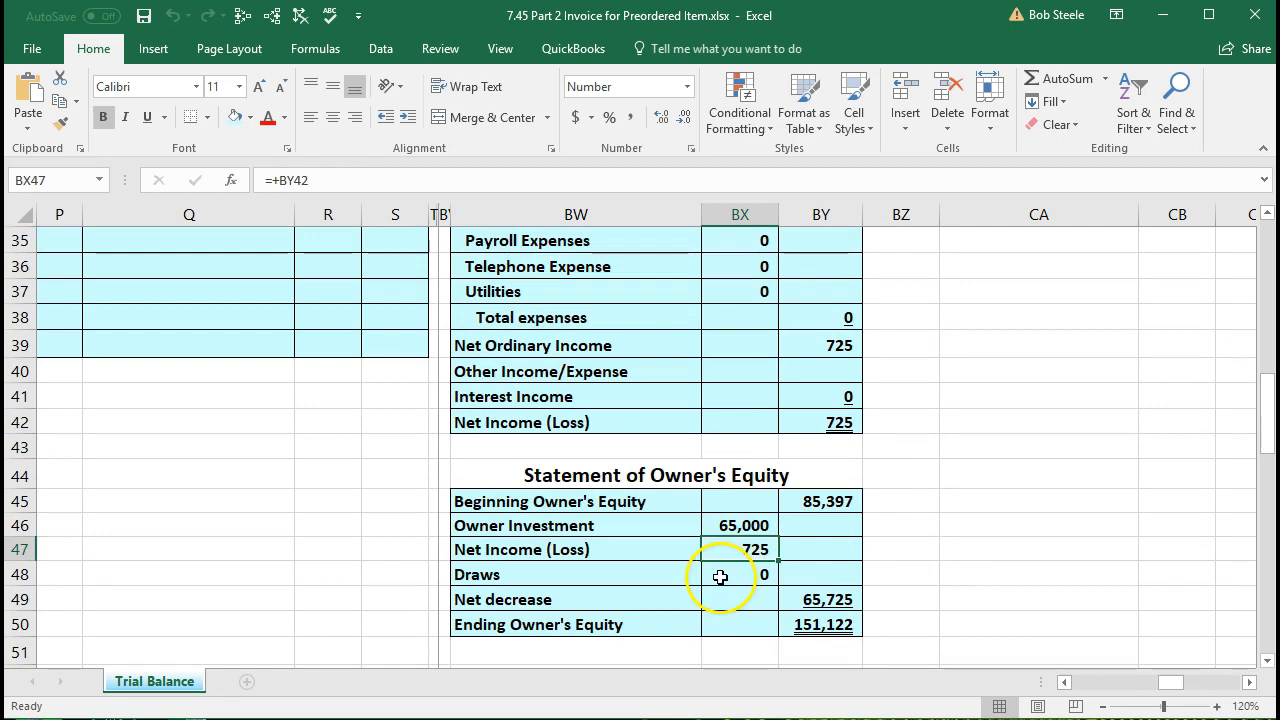
left_click(820, 626)
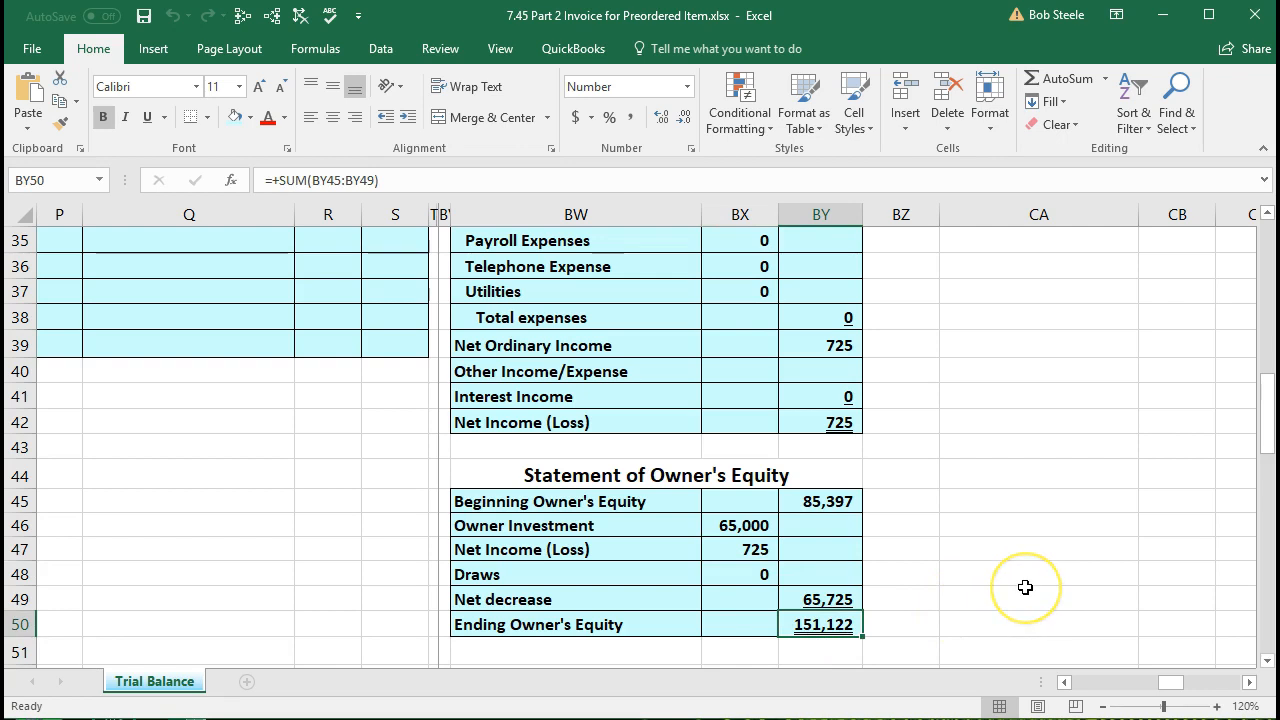
Step: Compare the ending owner's equity with the balance sheet's Owners Equity amount in CC15
scroll(1025, 587, "up", 8)
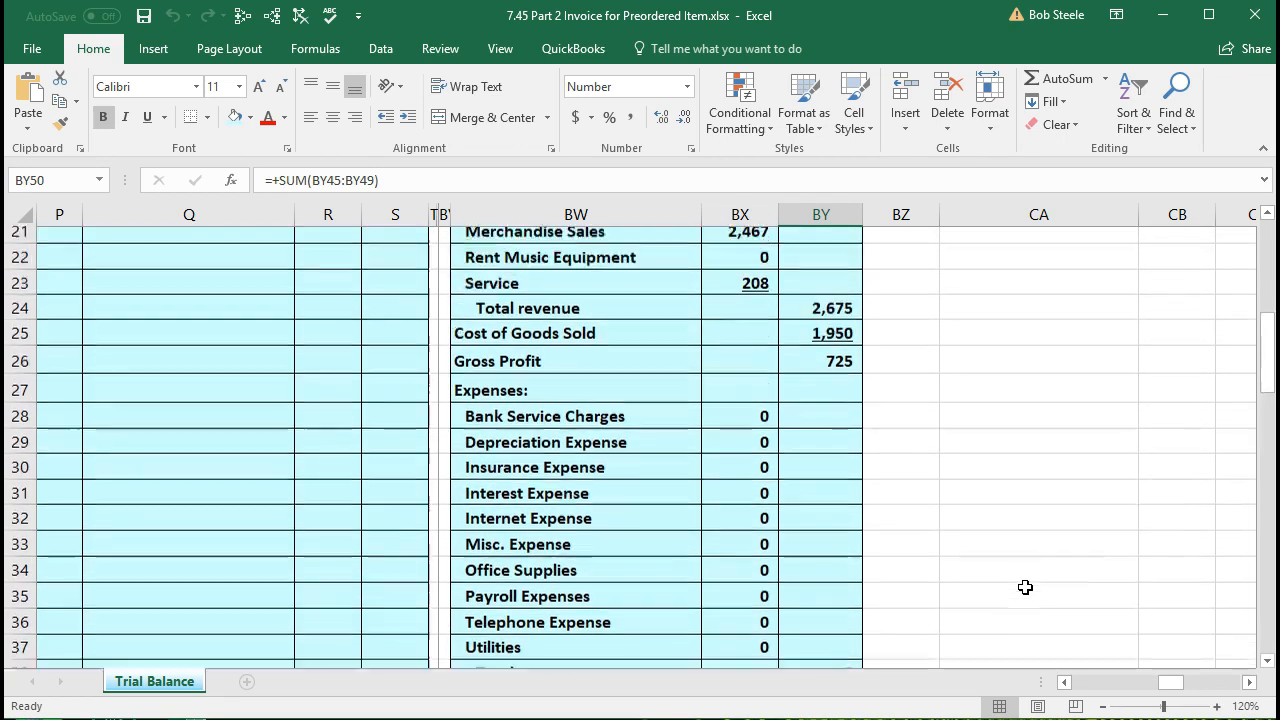
left_click(1106, 340)
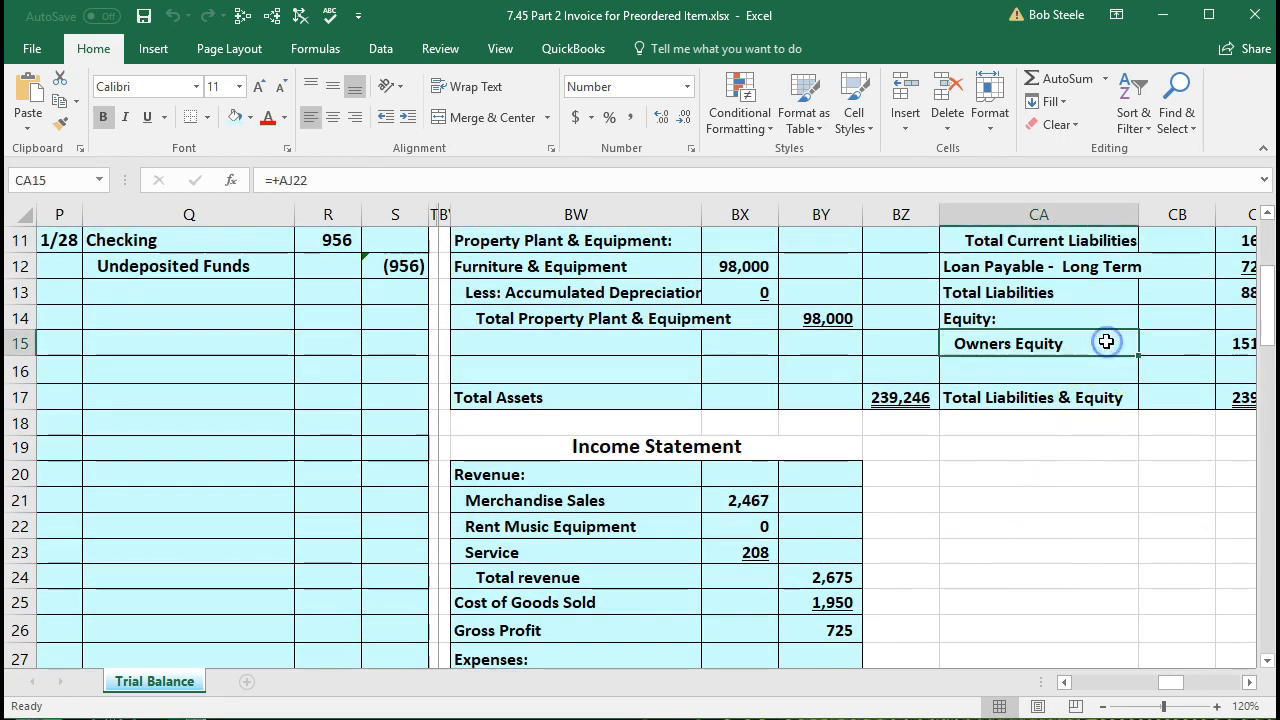
key("Right")
key("Right")
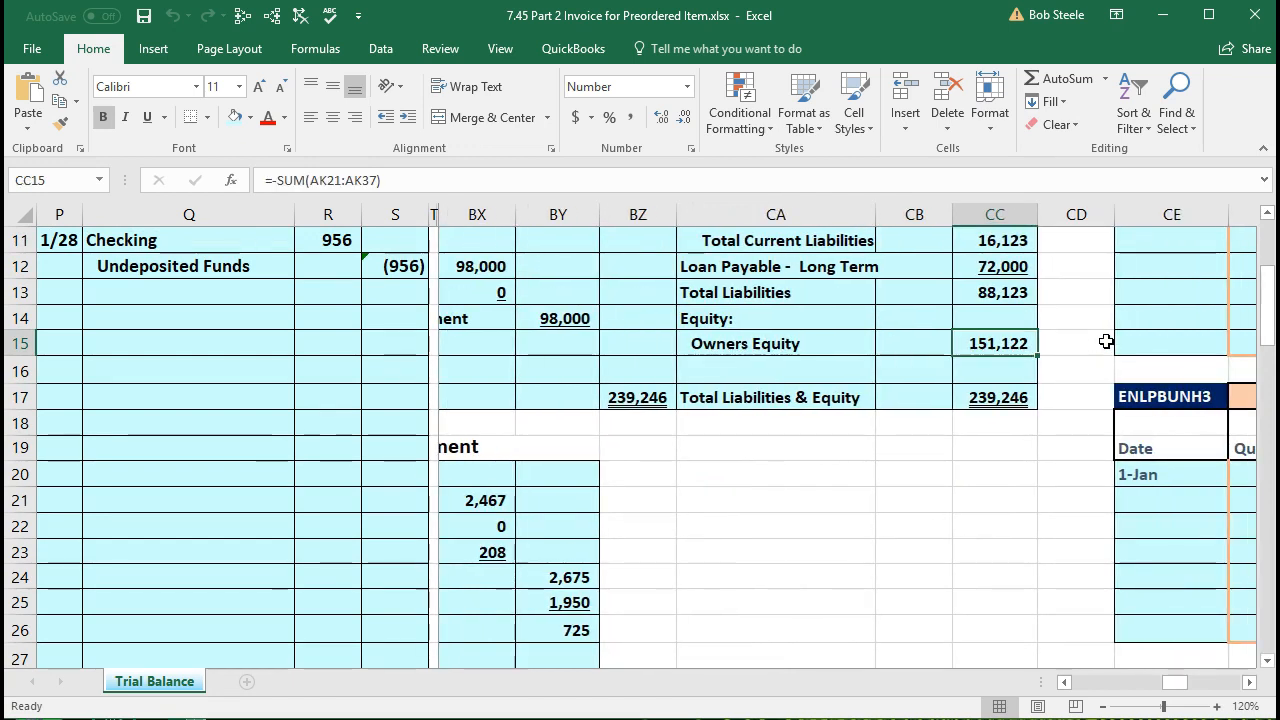